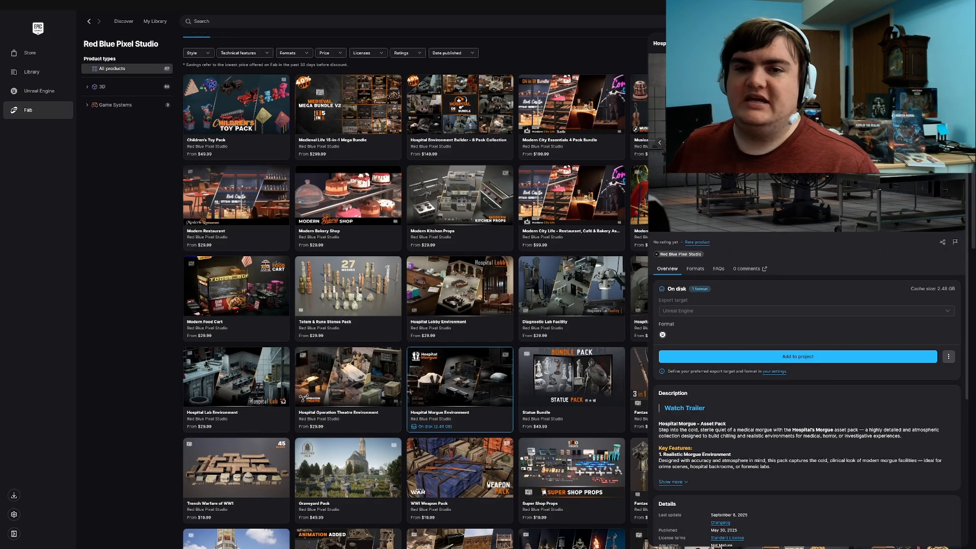
Step: Look through the Hospital Morgue Environment preview images on its Fab page
{"action": "left_click", "coordinate": [793, 147]}
{"action": "left_click", "coordinate": [815, 280]}
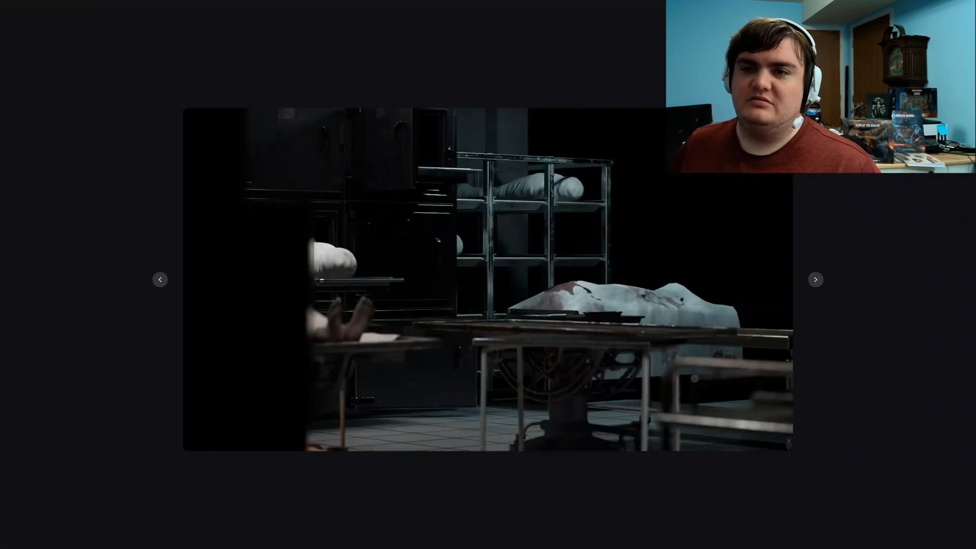
{"action": "left_click", "coordinate": [783, 123]}
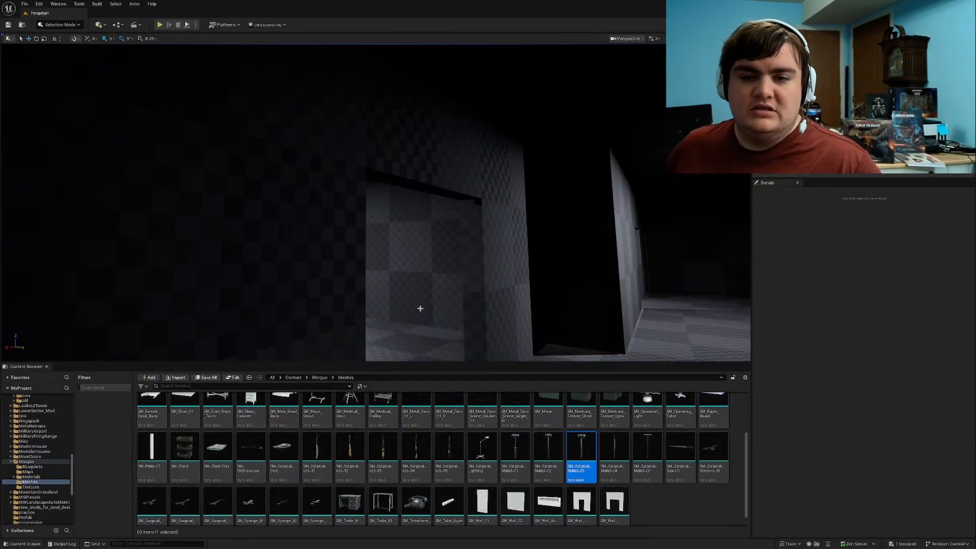
Step: Place the SM_Wall_Doorway_01 mesh in the hospital level and rotate it about -90 degrees around the vertical axis
{"action": "mouse_move", "coordinate": [421, 307]}
{"action": "right_mouse_down"}
{"action": "mouse_move", "coordinate": [325, 302]}
{"action": "mouse_move", "coordinate": [407, 300]}
{"action": "right_mouse_up"}
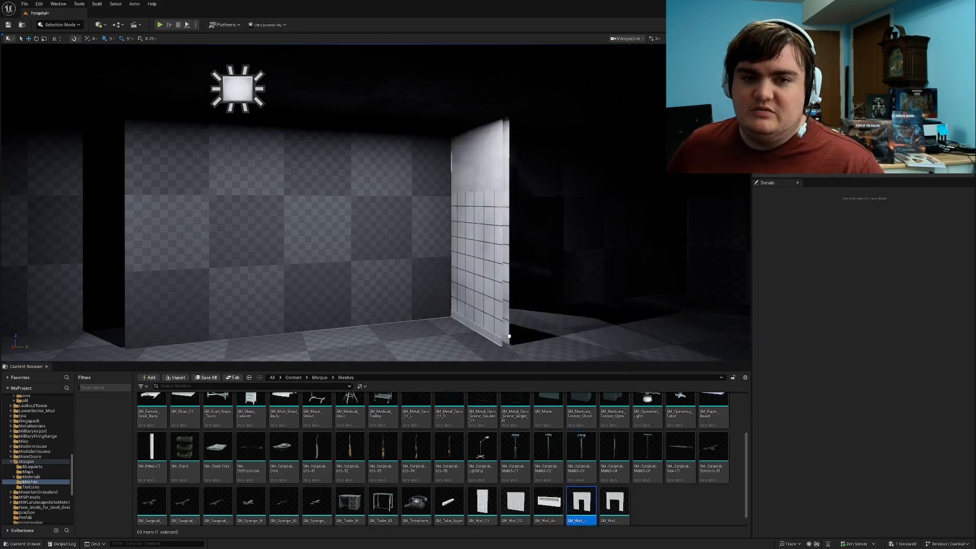
{"action": "left_click", "coordinate": [645, 349]}
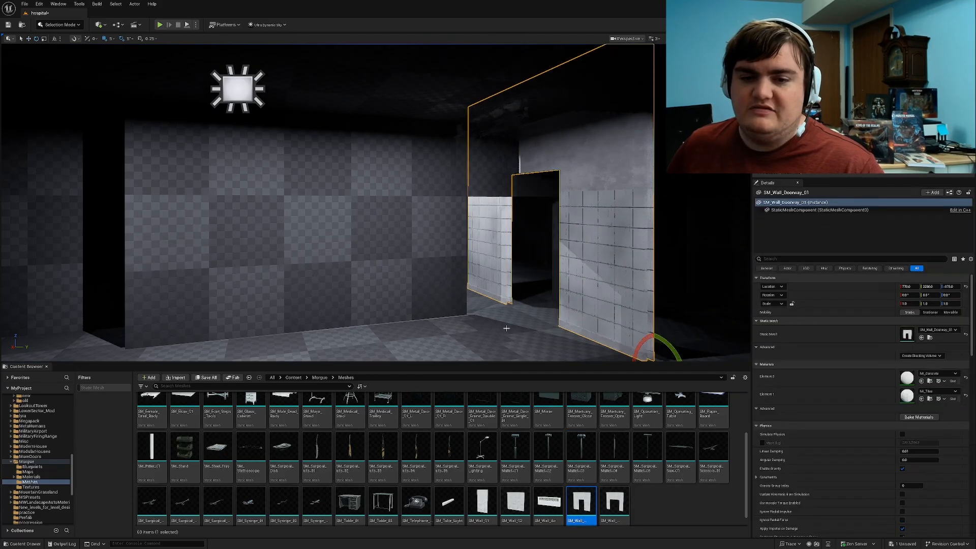
{"action": "right_click_drag", "start_coordinate": [645, 348], "coordinate": [625, 346]}
{"action": "right_click_drag", "start_coordinate": [579, 290], "coordinate": [586, 299]}
{"action": "left_click_drag", "start_coordinate": [596, 299], "coordinate": [568, 283]}
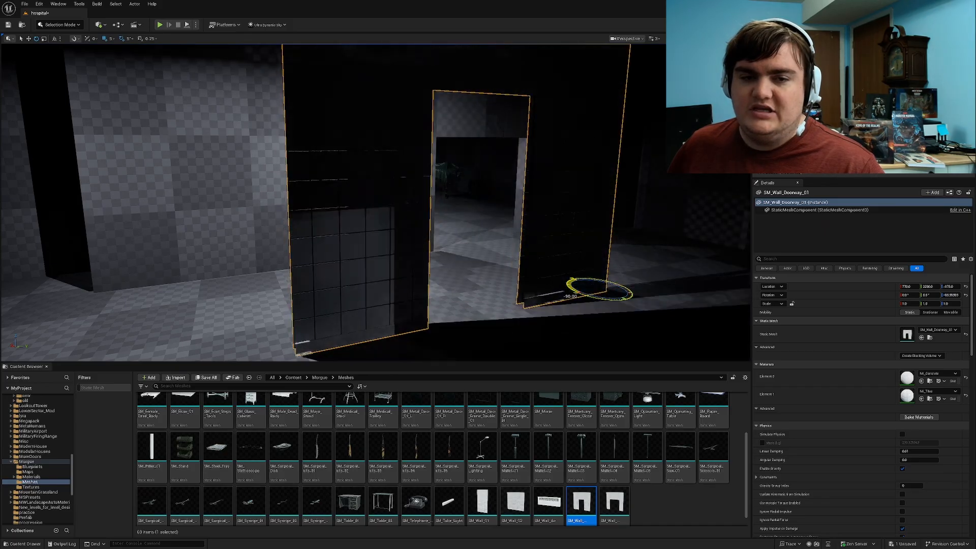
Step: Move the doorway wall sideways across the corridor toward the opposite blockout wall
{"action": "right_click_drag", "start_coordinate": [568, 284], "coordinate": [483, 305]}
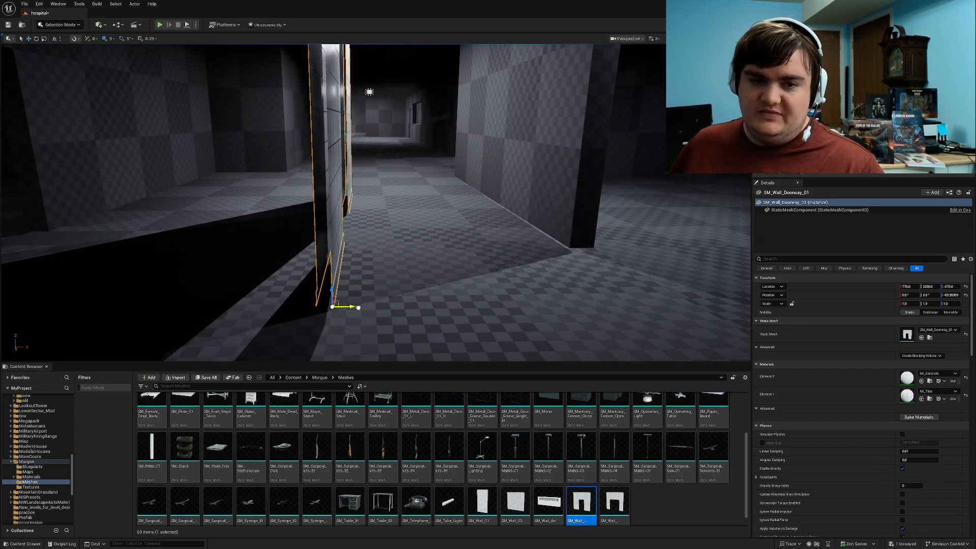
{"action": "left_click_drag", "start_coordinate": [358, 307], "coordinate": [630, 281]}
{"action": "mouse_move", "coordinate": [631, 281]}
{"action": "right_mouse_down"}
{"action": "mouse_move", "coordinate": [579, 219]}
{"action": "mouse_move", "coordinate": [631, 236]}
{"action": "mouse_move", "coordinate": [560, 272]}
{"action": "mouse_move", "coordinate": [457, 259]}
{"action": "mouse_move", "coordinate": [366, 269]}
{"action": "mouse_move", "coordinate": [621, 279]}
{"action": "right_mouse_up"}
Step: Edit the hospital blockout with CubeGrid, pushing in the floor's underside over a 2200 by 4400 area and the adjoining 1000 by 3400 area
{"action": "left_click", "coordinate": [622, 279]}
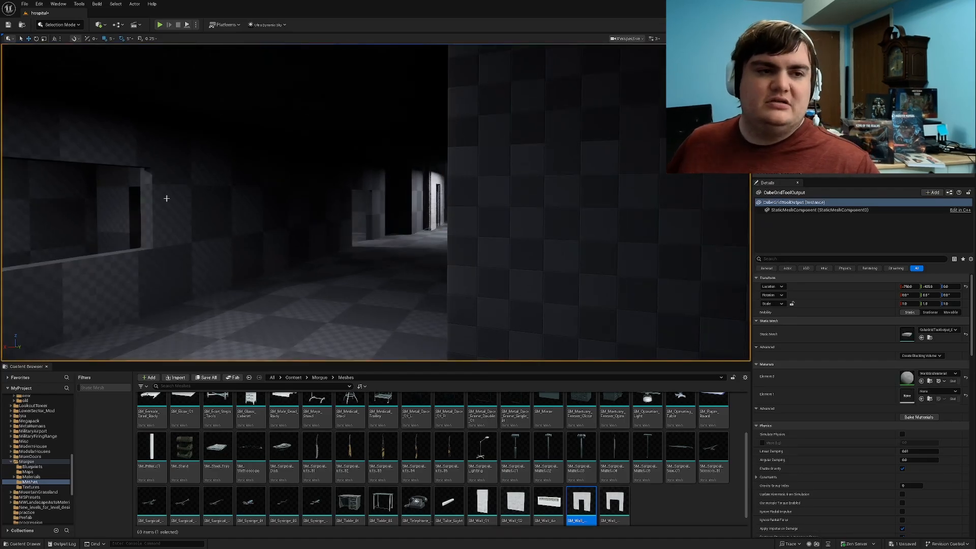
{"action": "key", "text": "shift+5"}
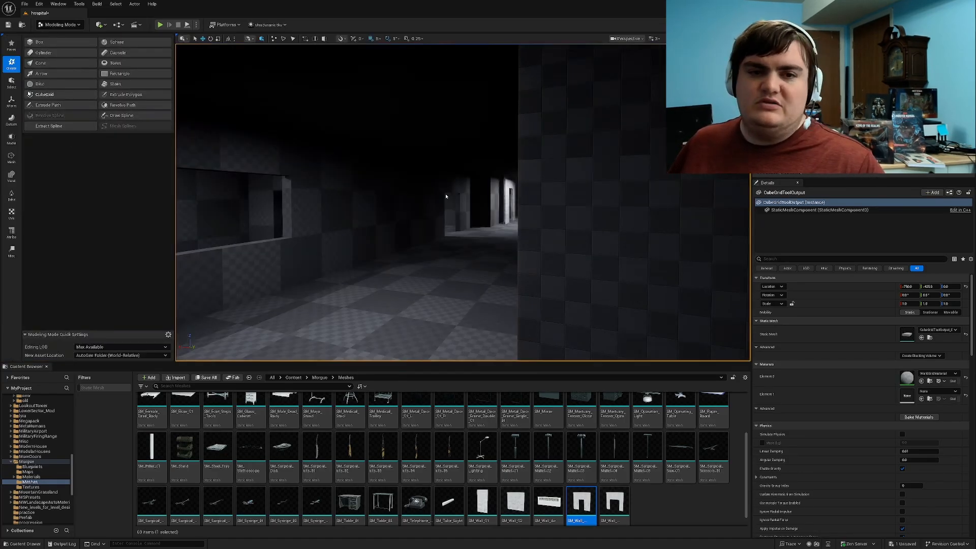
{"action": "right_click_drag", "start_coordinate": [529, 209], "coordinate": [559, 173]}
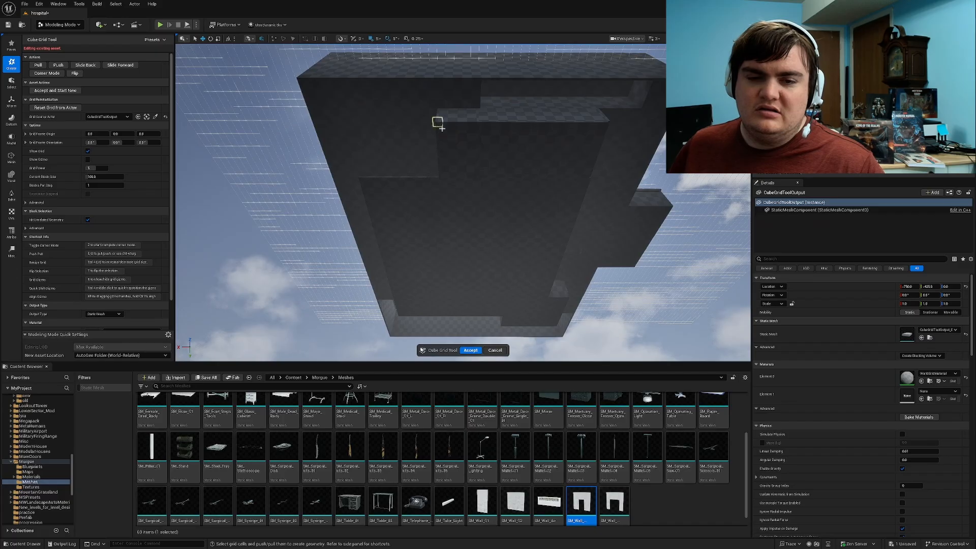
{"action": "left_click_drag", "start_coordinate": [437, 122], "coordinate": [550, 322]}
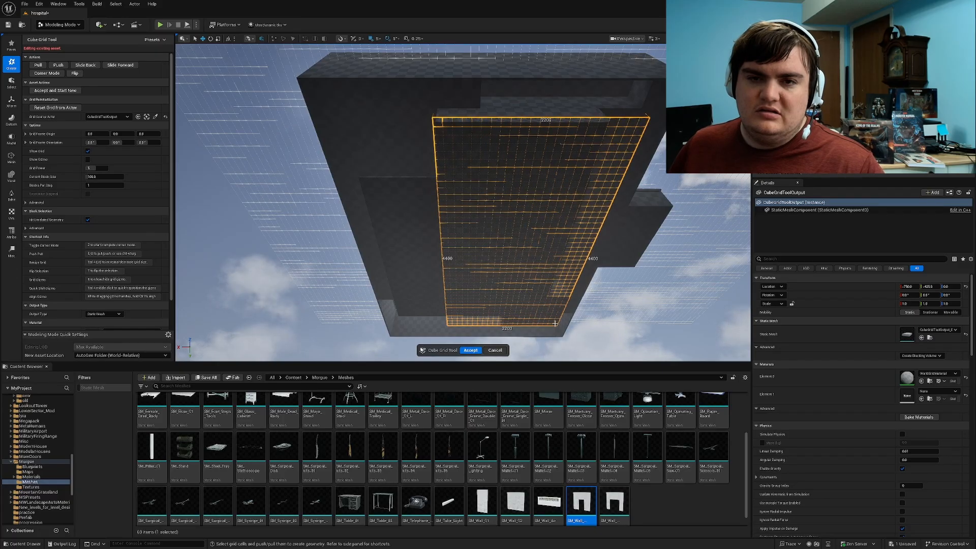
{"action": "key", "text": "q"}
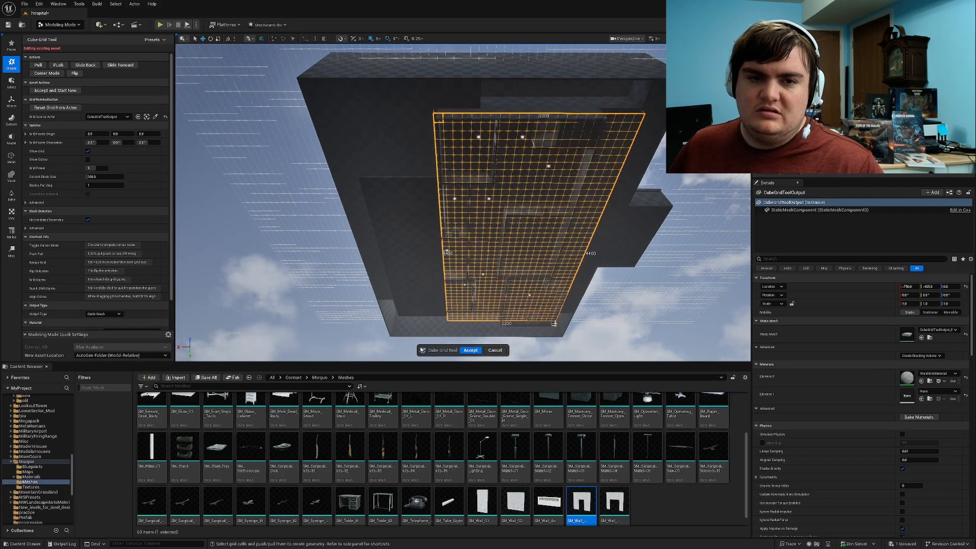
{"action": "left_click", "coordinate": [433, 183]}
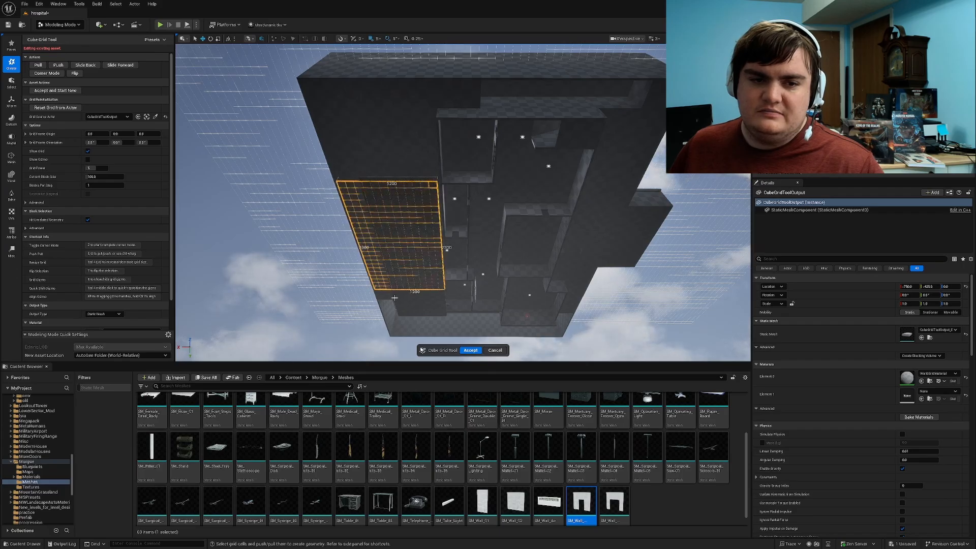
{"action": "key", "text": "q"}
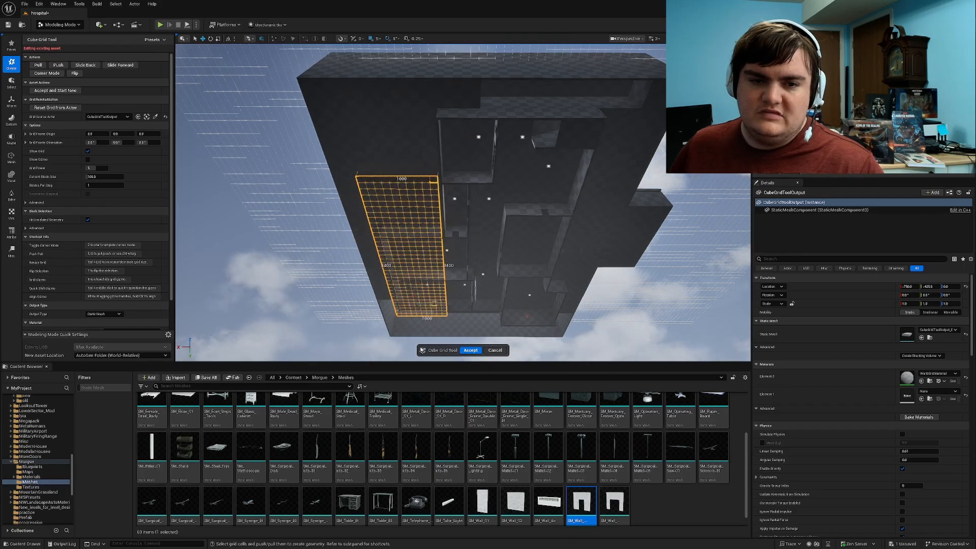
Step: Set the CubeGrid grid power to 2 for 12.5-unit blocks
{"action": "key", "text": "w"}
{"action": "right_click_drag", "start_coordinate": [400, 319], "coordinate": [467, 279]}
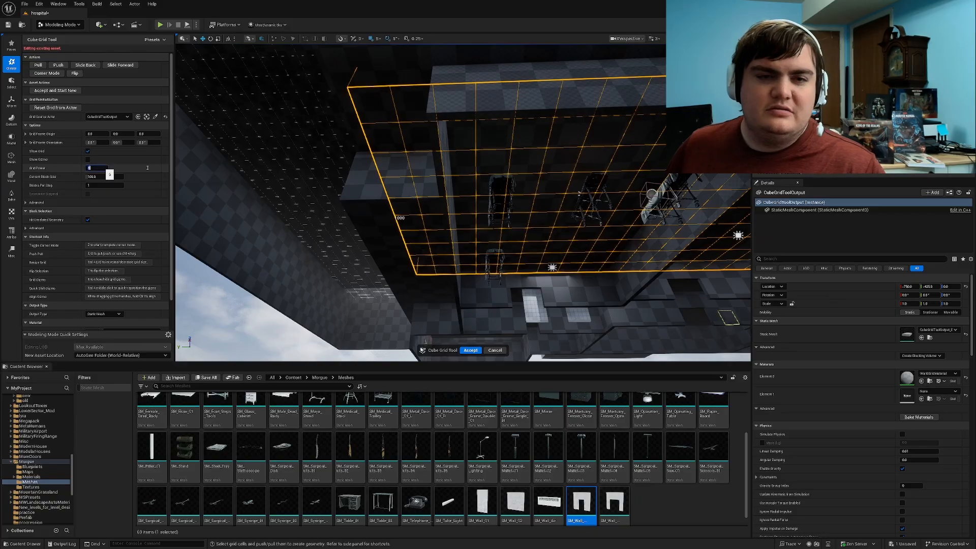
{"action": "type", "text": "2"}
{"action": "right_click_drag", "start_coordinate": [493, 137], "coordinate": [505, 126]}
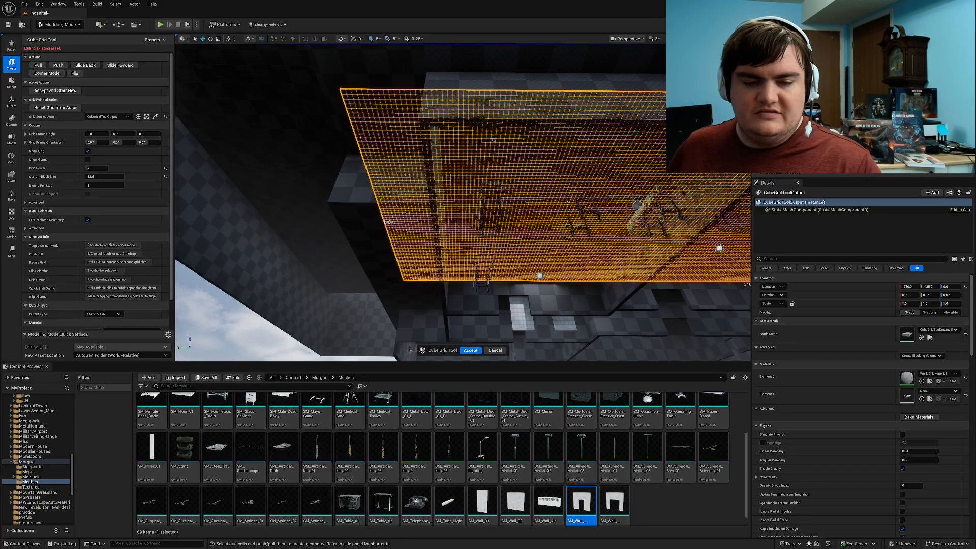
{"action": "right_click_drag", "start_coordinate": [322, 207], "coordinate": [346, 210]}
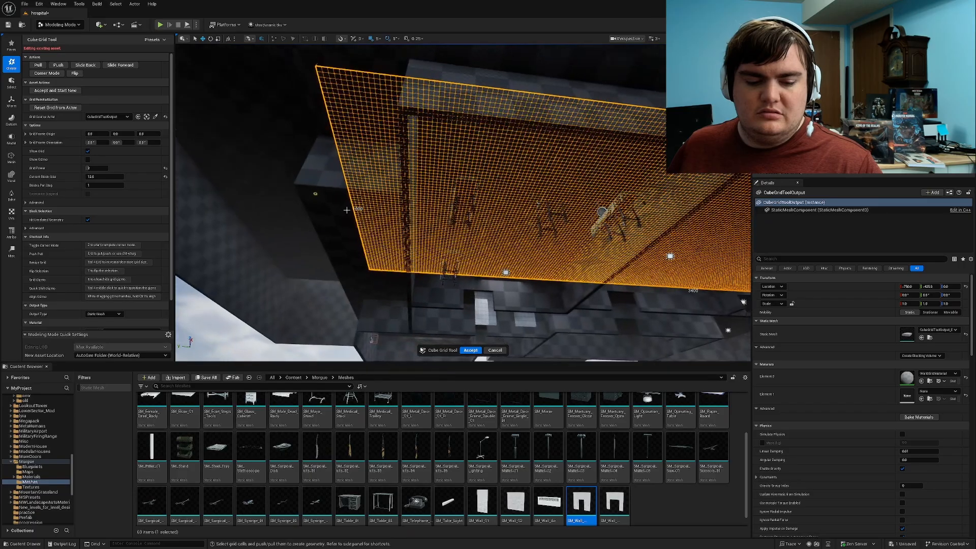
Step: Set the editor's application scale to 1.25 in the Widget Reflector and close it
{"action": "key", "text": "ctrl+shift+w"}
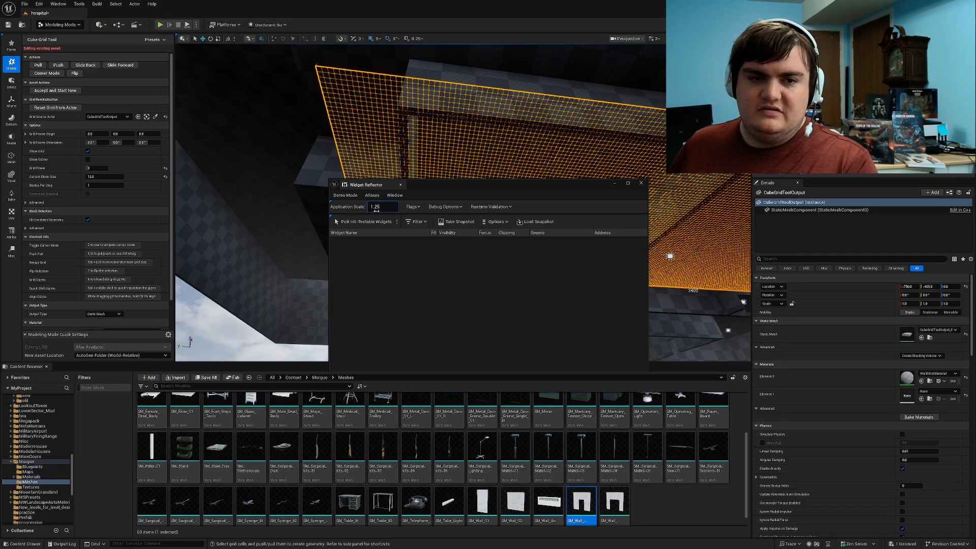
{"action": "key", "text": "Return"}
{"action": "left_click", "coordinate": [608, 185]}
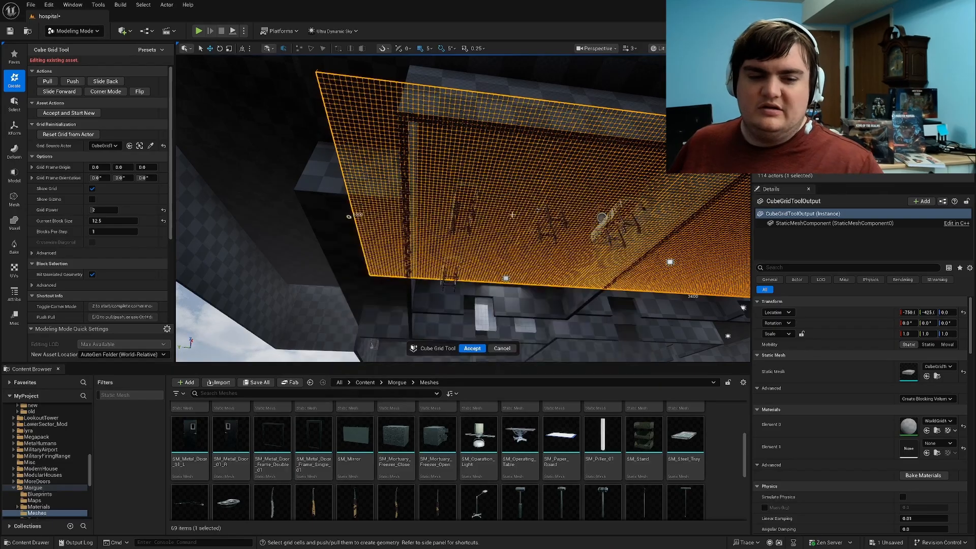
Step: Set the CubeGrid grid power to 3 and select a 25-unit-wide strip of blocks along the room's wall edge
{"action": "key", "text": "w"}
{"action": "right_click_drag", "start_coordinate": [600, 193], "coordinate": [501, 164]}
{"action": "key", "text": "s"}
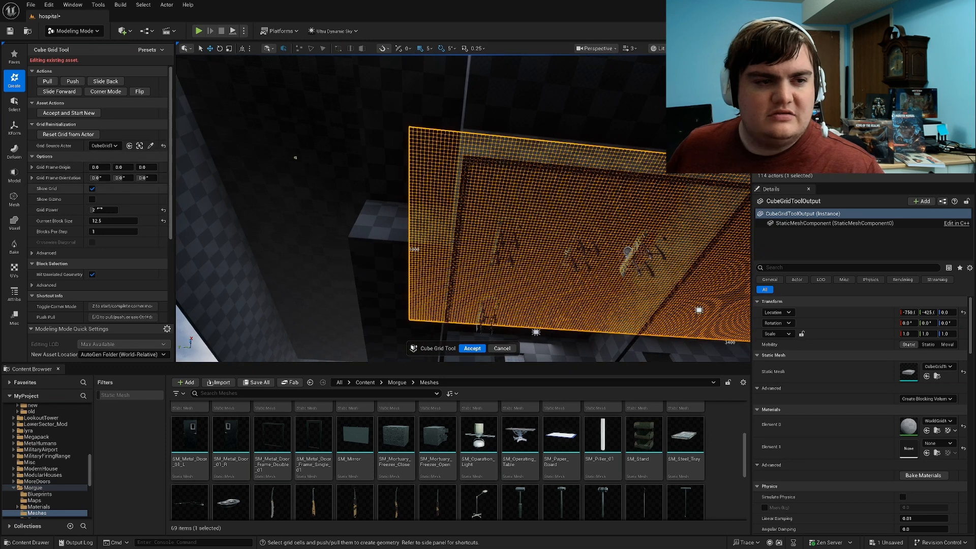
{"action": "key", "text": "Return"}
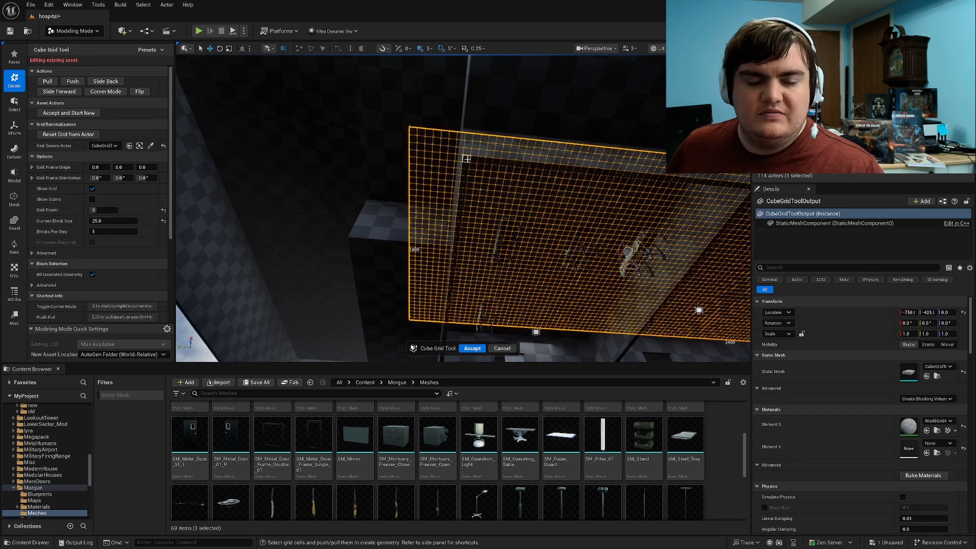
{"action": "left_click", "coordinate": [466, 159]}
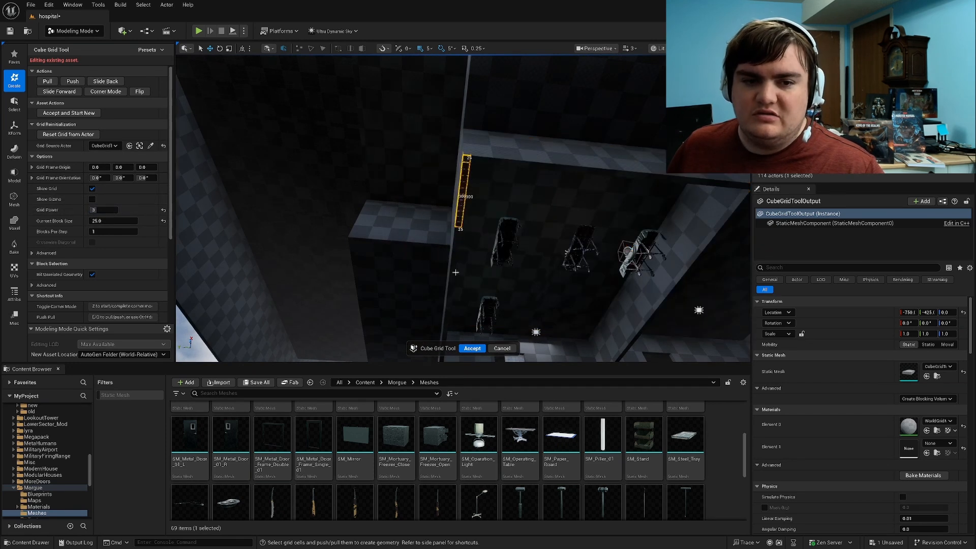
{"action": "right_click_drag", "start_coordinate": [443, 337], "coordinate": [455, 310]}
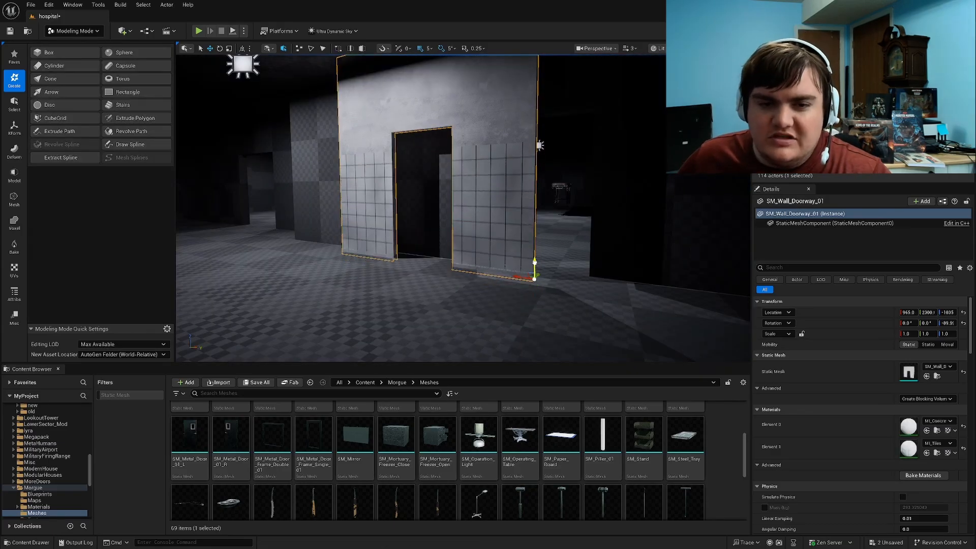
Step: Raise the doorway wall to about Z -1025 at the corridor floor
{"action": "right_click_drag", "start_coordinate": [463, 208], "coordinate": [407, 224]}
{"action": "key", "text": "w"}
{"action": "key", "text": "w"}
{"action": "key", "text": "s"}
{"action": "key", "text": "w"}
{"action": "key", "text": "w"}
{"action": "key", "text": "s"}
{"action": "key", "text": "w"}
{"action": "key", "text": "s"}
{"action": "key", "text": "w"}
{"action": "key", "text": "w"}
{"action": "right_click_drag", "start_coordinate": [561, 241], "coordinate": [437, 259]}
{"action": "key", "text": "w"}
{"action": "key", "text": "s"}
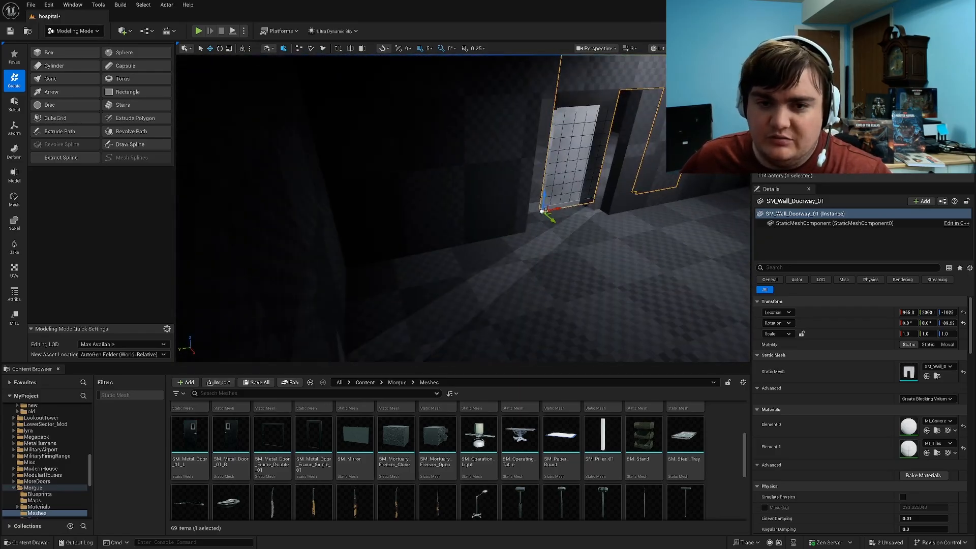
Step: Move the doorway wall to about X 1034, Y 2455, against the adjoining blockout wall
{"action": "left_click_drag", "start_coordinate": [551, 212], "coordinate": [501, 246]}
{"action": "key", "text": "w"}
{"action": "right_click_drag", "start_coordinate": [501, 246], "coordinate": [356, 244]}
{"action": "right_click_drag", "start_coordinate": [569, 245], "coordinate": [564, 240]}
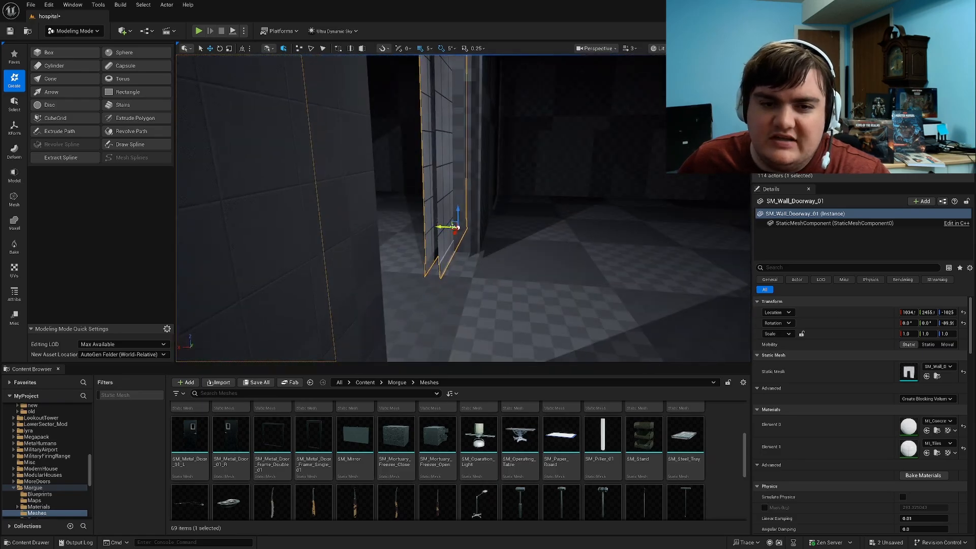
Step: Fine-tune the doorway wall's position across its thickness to about X 1029
{"action": "left_click_drag", "start_coordinate": [446, 226], "coordinate": [454, 226]}
{"action": "mouse_move", "coordinate": [441, 193]}
{"action": "right_mouse_down"}
{"action": "mouse_move", "coordinate": [472, 198]}
{"action": "mouse_move", "coordinate": [440, 193]}
{"action": "right_mouse_up"}
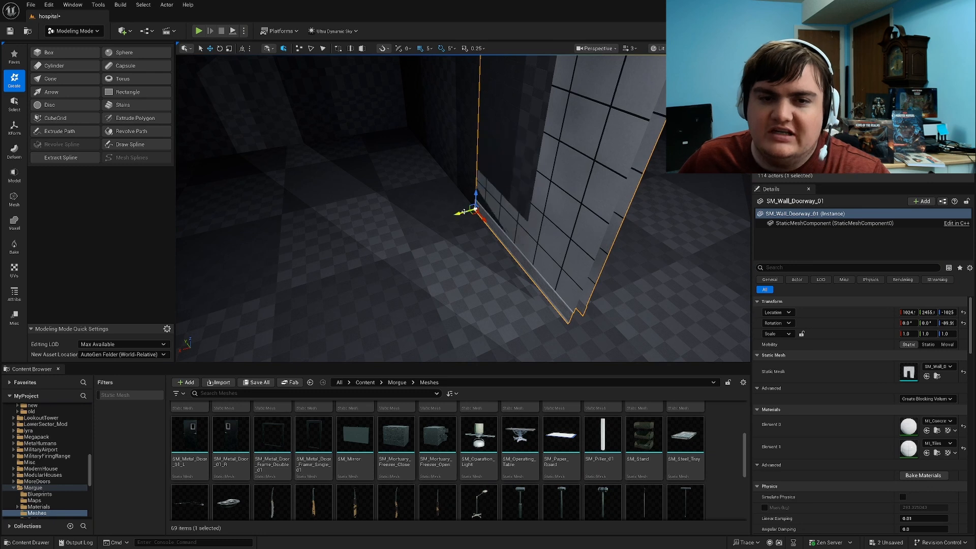
{"action": "left_click_drag", "start_coordinate": [464, 211], "coordinate": [457, 213]}
{"action": "right_click_drag", "start_coordinate": [454, 214], "coordinate": [540, 296]}
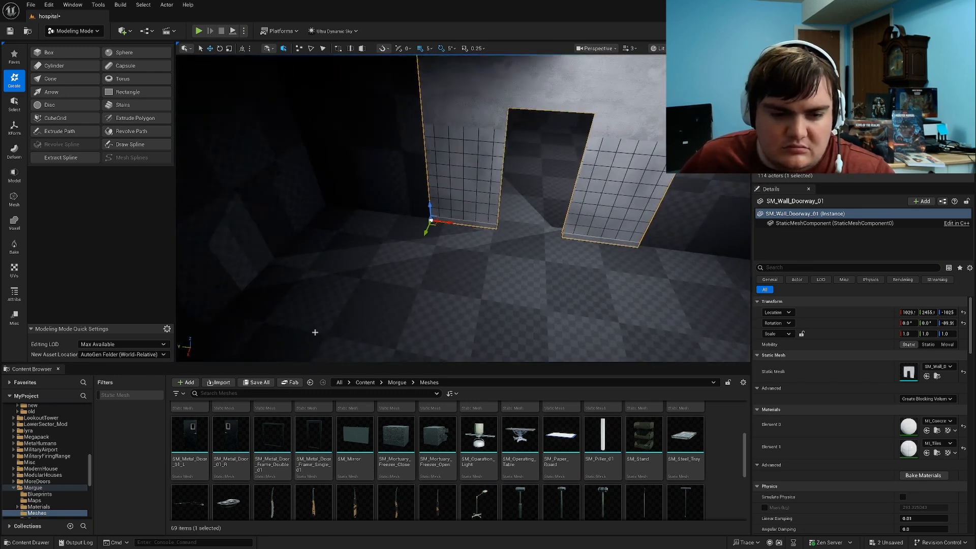
Step: Duplicate the doorway wall and fit the SM_Metal_Door_Frame_Single_01 mesh into the opening
{"action": "key", "text": "ctrl+d"}
{"action": "scroll", "coordinate": [483, 431], "scroll_direction": "down", "scroll_amount": 4}
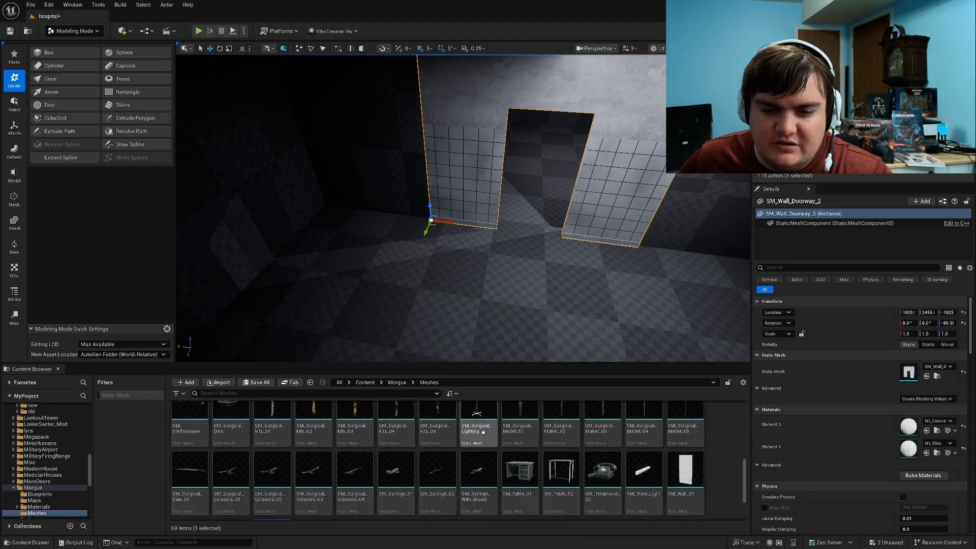
{"action": "scroll", "coordinate": [483, 431], "scroll_direction": "down", "scroll_amount": 2}
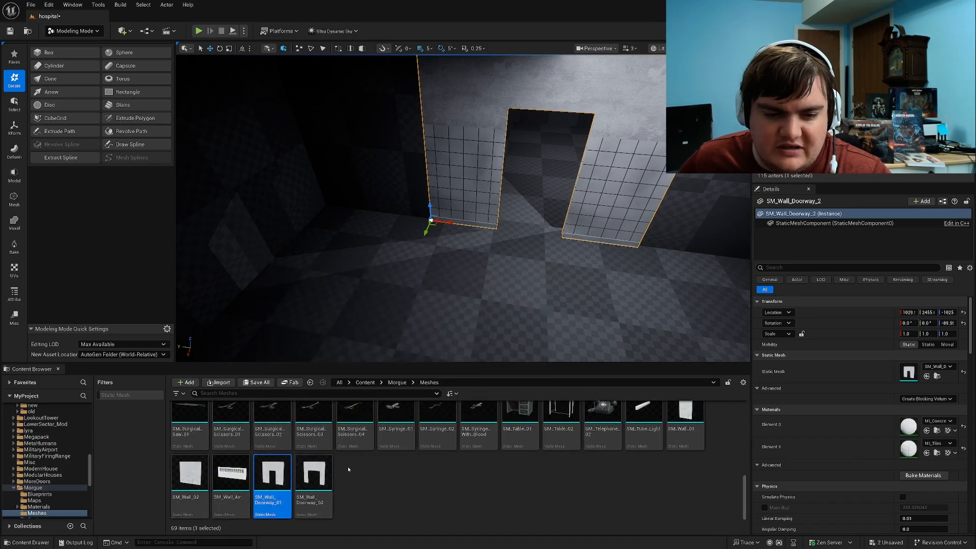
{"action": "scroll", "coordinate": [315, 462], "scroll_direction": "up", "scroll_amount": 3}
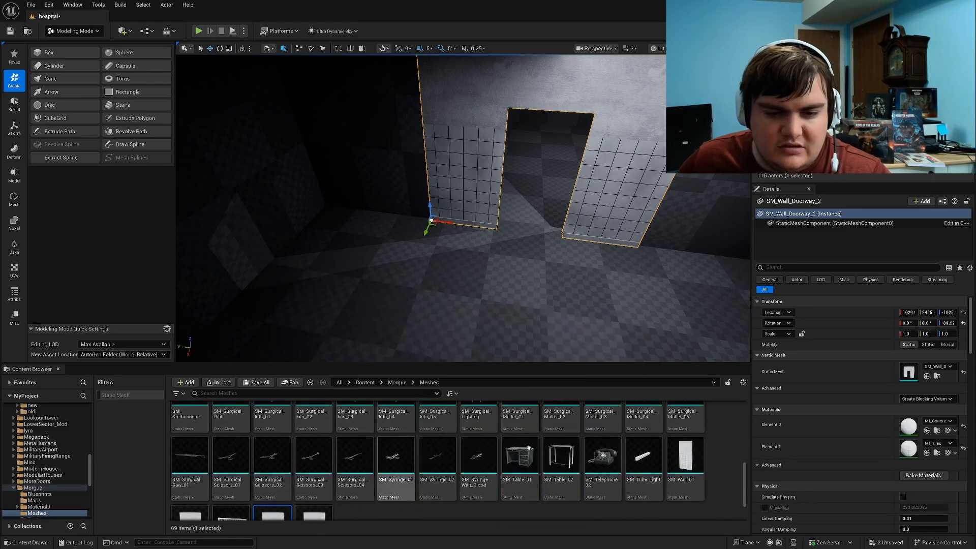
{"action": "scroll", "coordinate": [640, 442], "scroll_direction": "up", "scroll_amount": 2}
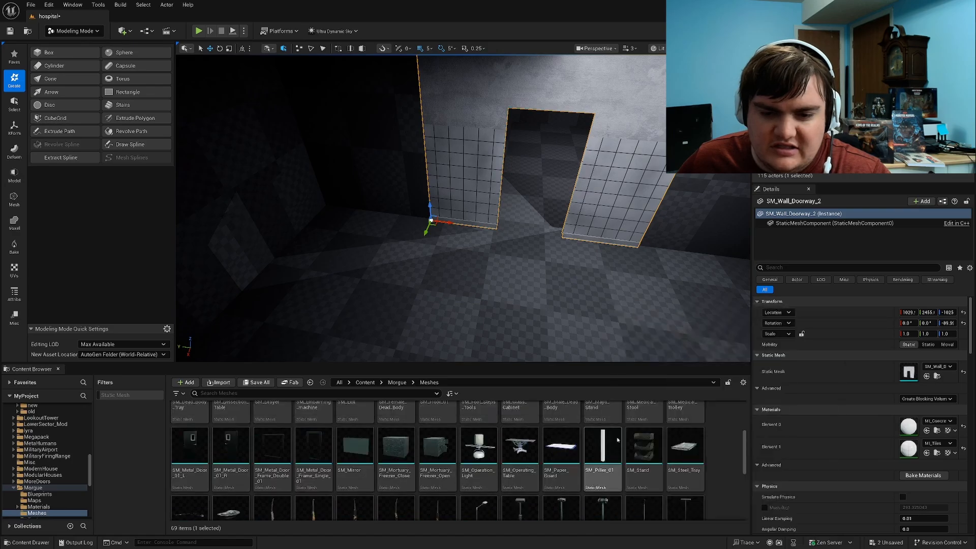
{"action": "scroll", "coordinate": [610, 439], "scroll_direction": "up", "scroll_amount": 3}
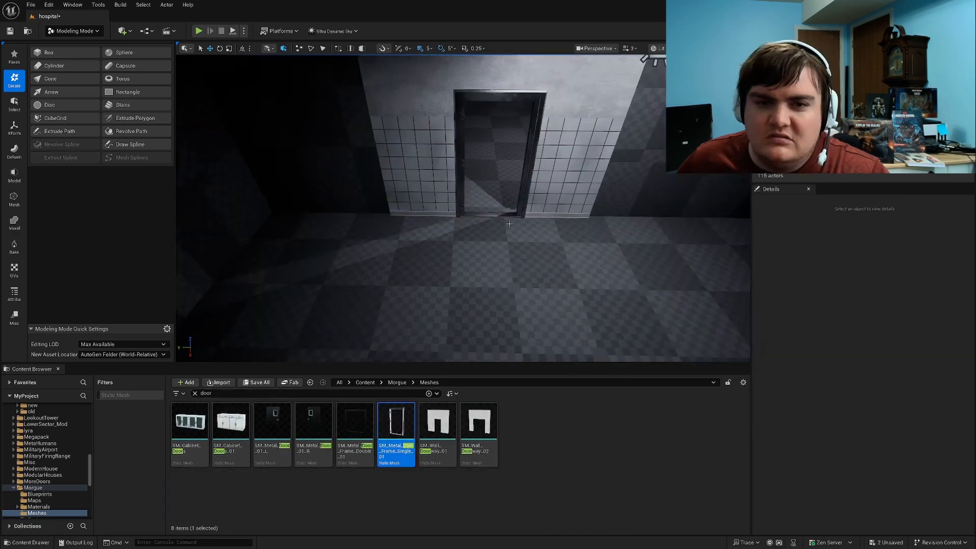
Step: Select the doorway wall, clear the asset search and look through the Morgue Meshes folder for plain wall pieces
{"action": "left_click", "coordinate": [570, 153]}
{"action": "mouse_move", "coordinate": [570, 152]}
{"action": "right_mouse_down"}
{"action": "mouse_move", "coordinate": [600, 81]}
{"action": "mouse_move", "coordinate": [656, 132]}
{"action": "mouse_move", "coordinate": [574, 119]}
{"action": "mouse_move", "coordinate": [615, 109]}
{"action": "mouse_move", "coordinate": [567, 170]}
{"action": "right_mouse_up"}
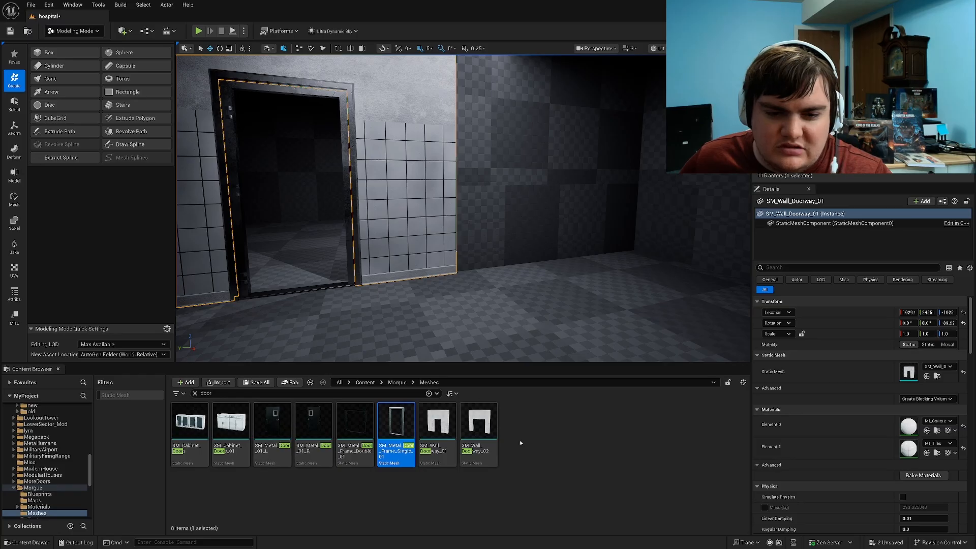
{"action": "left_click", "coordinate": [195, 392]}
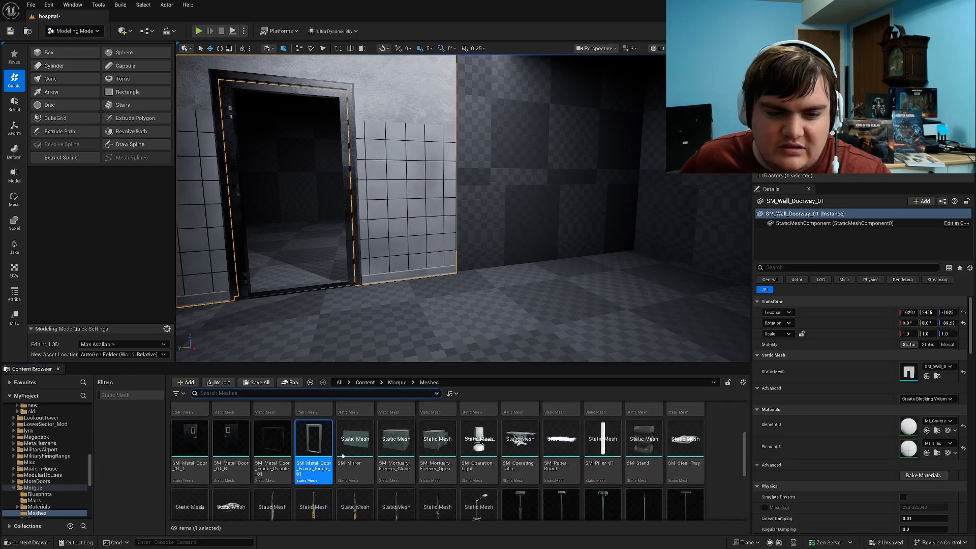
{"action": "scroll", "coordinate": [284, 460], "scroll_direction": "down", "scroll_amount": 5}
{"action": "scroll", "coordinate": [284, 460], "scroll_direction": "up", "scroll_amount": 5}
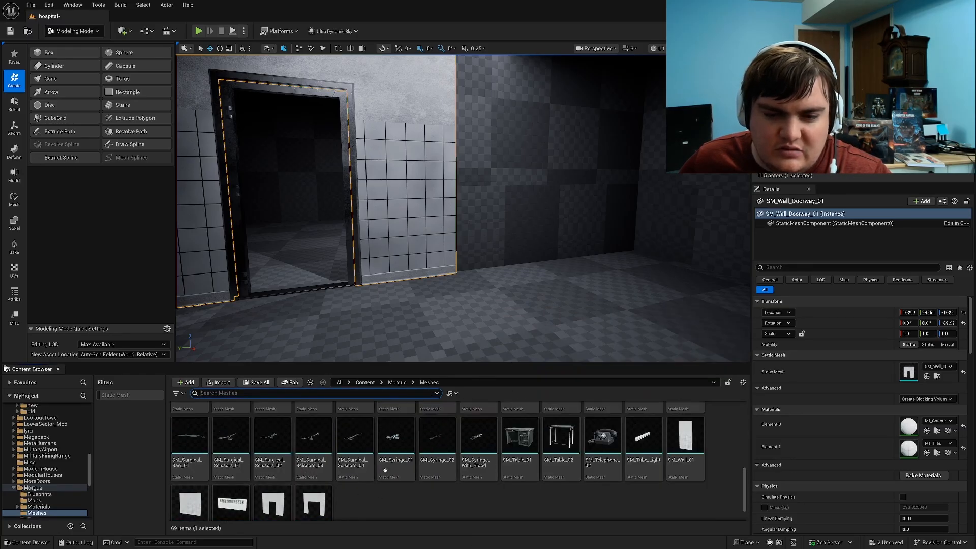
{"action": "scroll", "coordinate": [383, 475], "scroll_direction": "down", "scroll_amount": 5}
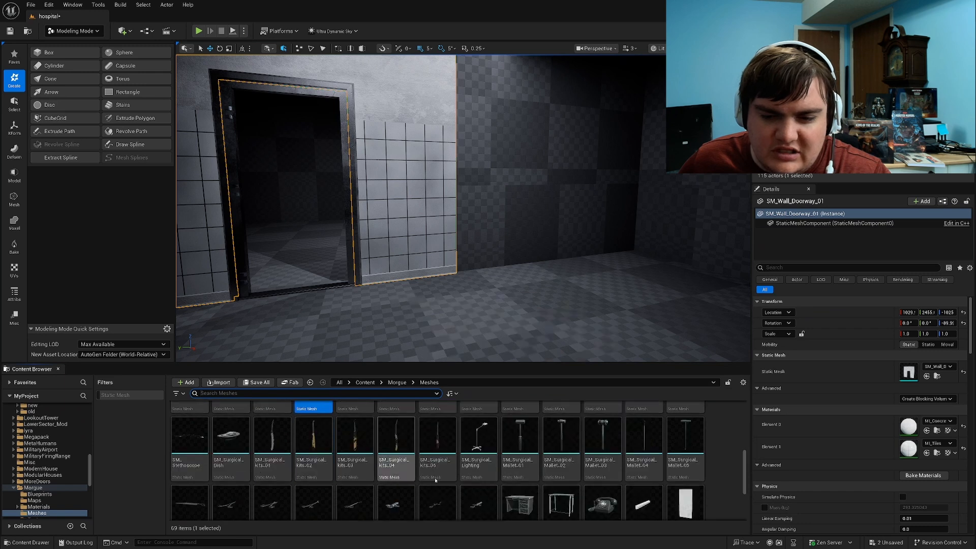
Step: Duplicate the doorway wall alongside itself, try SM_Wall_01 as the copy's mesh, and settle on SM_Wall_02
{"action": "left_click", "coordinate": [387, 268]}
{"action": "key", "text": "f"}
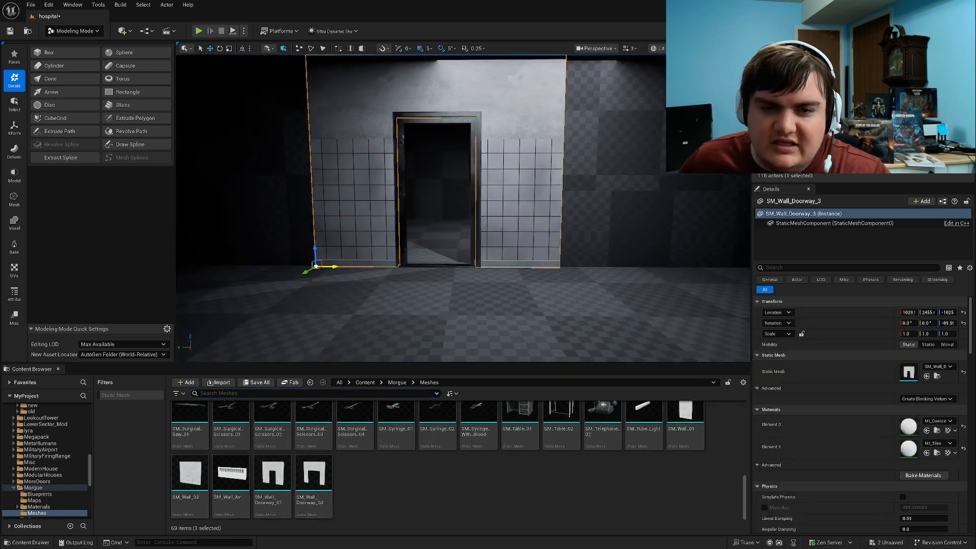
{"action": "left_click_drag", "start_coordinate": [334, 267], "coordinate": [578, 274]}
{"action": "right_click_drag", "start_coordinate": [578, 275], "coordinate": [626, 269]}
{"action": "left_click_drag", "start_coordinate": [685, 419], "coordinate": [908, 373]}
{"action": "right_click_drag", "start_coordinate": [508, 229], "coordinate": [559, 229]}
{"action": "left_click_drag", "start_coordinate": [190, 475], "coordinate": [908, 372]}
Step: Duplicate the SM_Wall_02 panel turned 90° onto the adjoining wall at about Y 1705, and start another copy along that wall
{"action": "right_click_drag", "start_coordinate": [508, 229], "coordinate": [559, 244]}
{"action": "key", "text": "e"}
{"action": "mouse_move", "coordinate": [356, 244]}
{"action": "left_mouse_down", "text": "alt"}
{"action": "mouse_move", "coordinate": [327, 235]}
{"action": "mouse_move", "coordinate": [362, 229]}
{"action": "left_mouse_up", "text": "alt"}
{"action": "key", "text": "w"}
{"action": "left_click_drag", "start_coordinate": [460, 203], "coordinate": [478, 203]}
{"action": "right_click_drag", "start_coordinate": [473, 203], "coordinate": [559, 203]}
{"action": "left_click_drag", "start_coordinate": [341, 245], "coordinate": [461, 244], "text": "alt"}
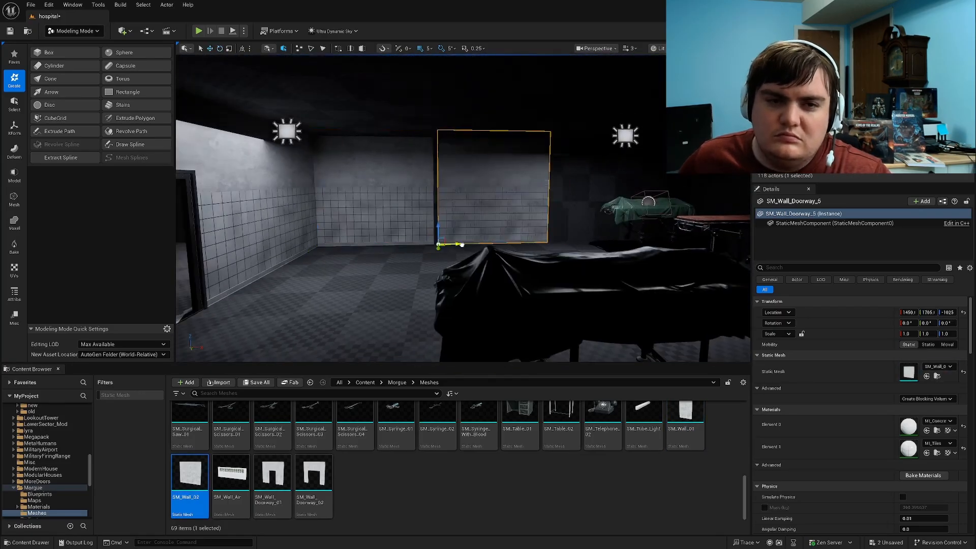
Step: Add another SM_Wall_02 panel to the row and shift it to about X 1830 to close the seam
{"action": "right_click_drag", "start_coordinate": [597, 273], "coordinate": [373, 258]}
{"action": "left_click_drag", "start_coordinate": [324, 252], "coordinate": [505, 231], "text": "alt"}
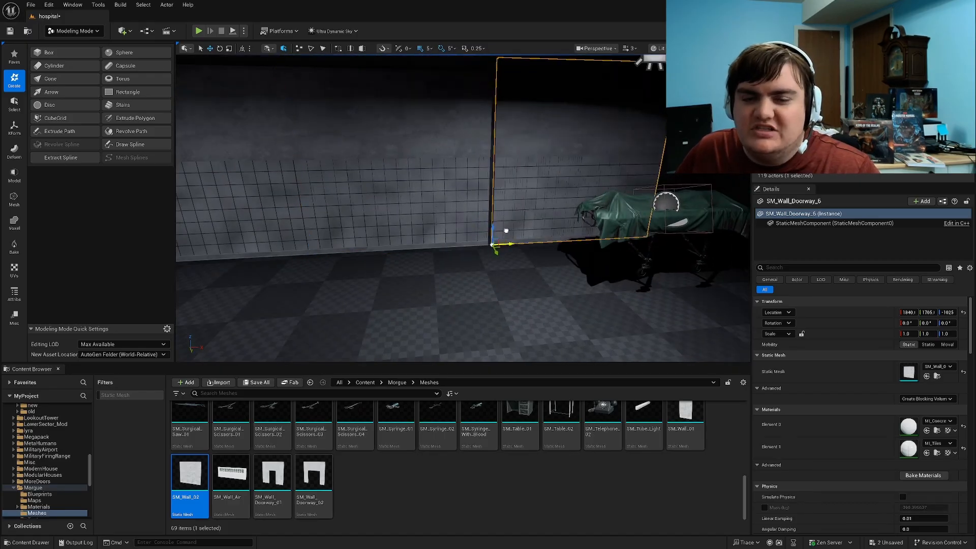
{"action": "right_click_drag", "start_coordinate": [505, 231], "coordinate": [533, 229]}
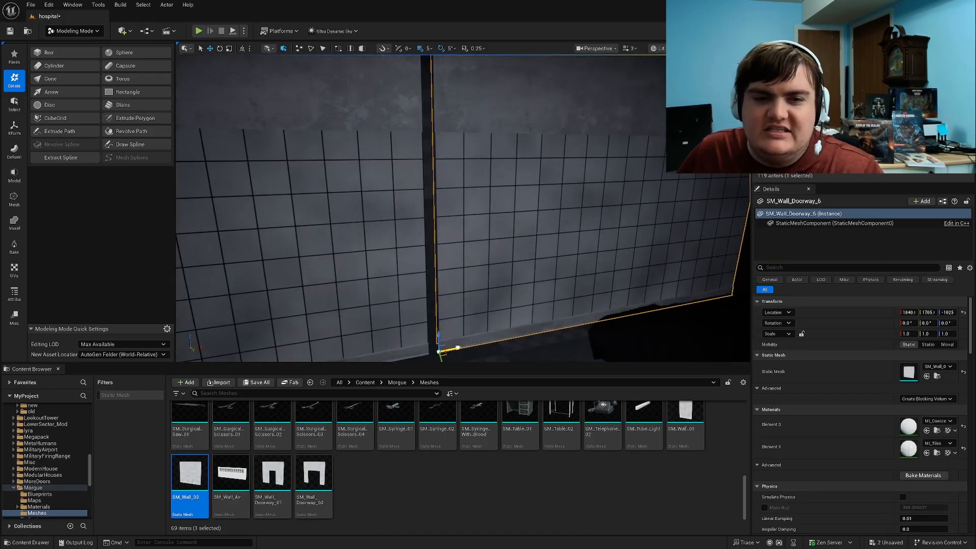
{"action": "left_click_drag", "start_coordinate": [458, 348], "coordinate": [448, 346]}
{"action": "right_click_drag", "start_coordinate": [448, 346], "coordinate": [554, 346]}
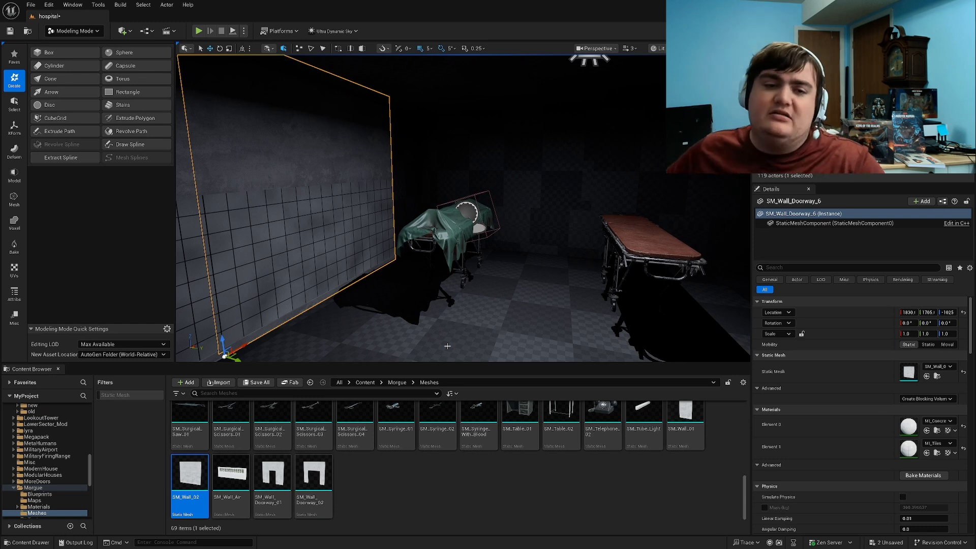
Step: Duplicate the wall panel behind the covered gurney to continue the row at about X 2240
{"action": "right_click_drag", "start_coordinate": [413, 239], "coordinate": [391, 240]}
{"action": "key", "text": "f"}
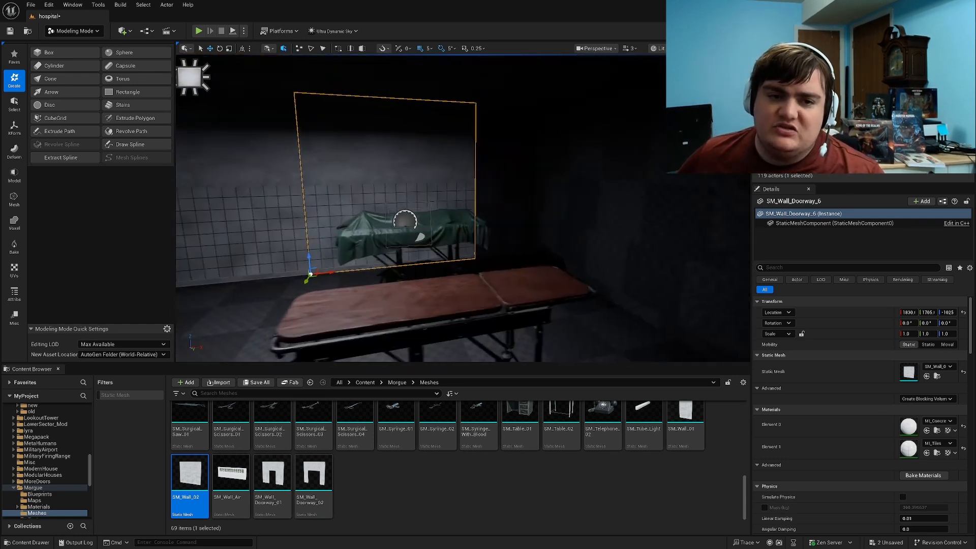
{"action": "scroll", "coordinate": [262, 295], "scroll_direction": "up", "scroll_amount": 5}
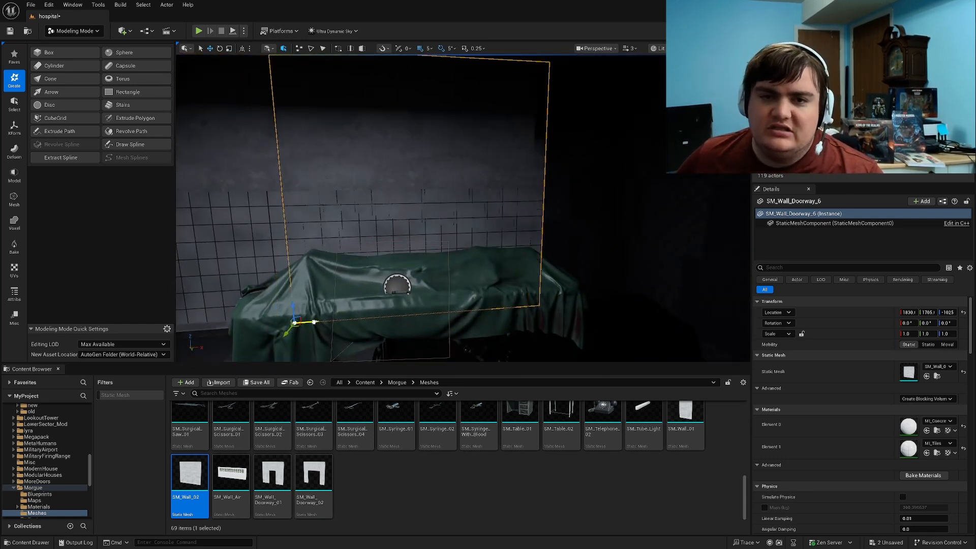
{"action": "left_click_drag", "start_coordinate": [314, 322], "coordinate": [543, 302], "text": "alt"}
{"action": "mouse_move", "coordinate": [546, 339]}
{"action": "right_mouse_down"}
{"action": "mouse_move", "coordinate": [549, 351]}
{"action": "mouse_move", "coordinate": [546, 338]}
{"action": "right_mouse_up"}
{"action": "key", "text": "w"}
{"action": "key", "text": "s"}
{"action": "left_click_drag", "start_coordinate": [543, 316], "coordinate": [554, 316]}
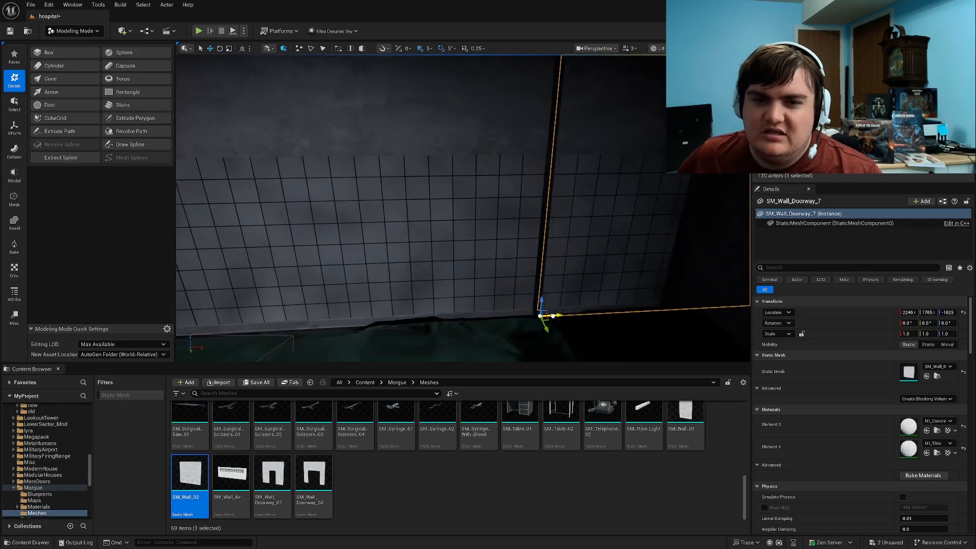
Step: Shift the row's end panel to about X 2230 and replace its mesh with SM_Wall_01
{"action": "key", "text": "s"}
{"action": "right_click_drag", "start_coordinate": [545, 315], "coordinate": [623, 311]}
{"action": "key", "text": "w"}
{"action": "left_click_drag", "start_coordinate": [899, 377], "coordinate": [908, 374]}
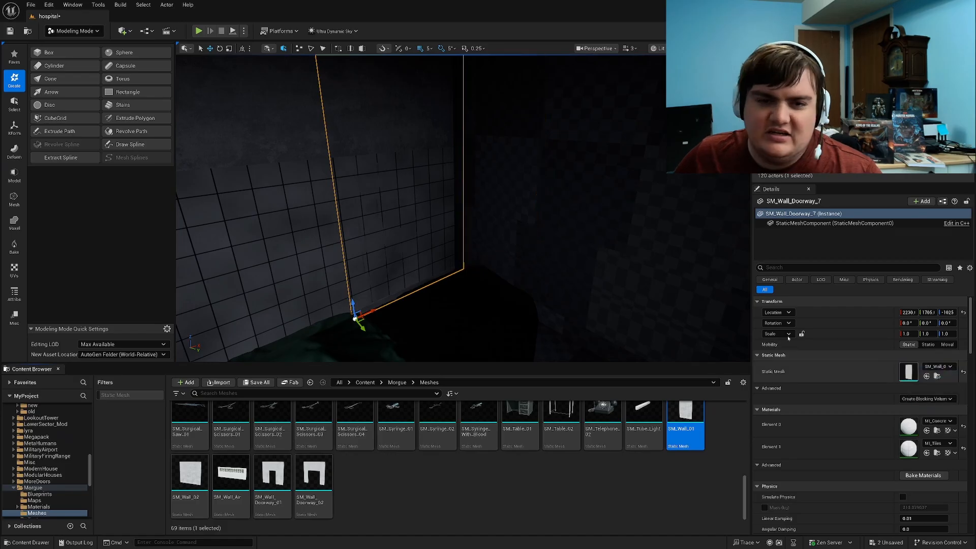
{"action": "key", "text": "d"}
{"action": "right_click_drag", "start_coordinate": [574, 285], "coordinate": [472, 282]}
Step: Duplicate the neighbouring SM_Wall_02 panel, rotate the copy to about 90°, and place it in the corner at about Y 1704
{"action": "key", "text": "w"}
{"action": "left_click", "coordinate": [396, 229]}
{"action": "key", "text": "s"}
{"action": "right_click_drag", "start_coordinate": [397, 228], "coordinate": [369, 261]}
{"action": "key", "text": "e"}
{"action": "key", "text": "s"}
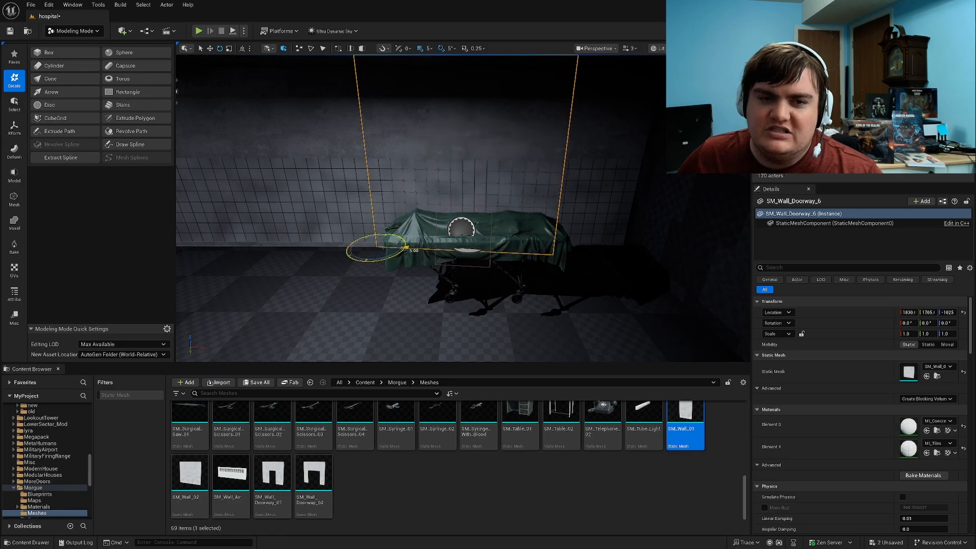
{"action": "left_click_drag", "start_coordinate": [407, 249], "coordinate": [409, 244], "text": "alt"}
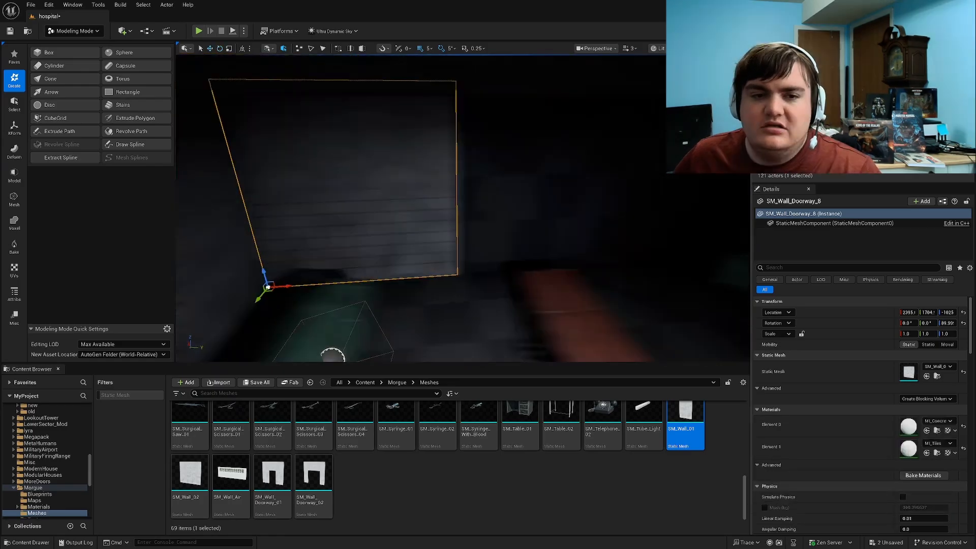
{"action": "key", "text": "s"}
{"action": "right_click_drag", "start_coordinate": [387, 246], "coordinate": [370, 253]}
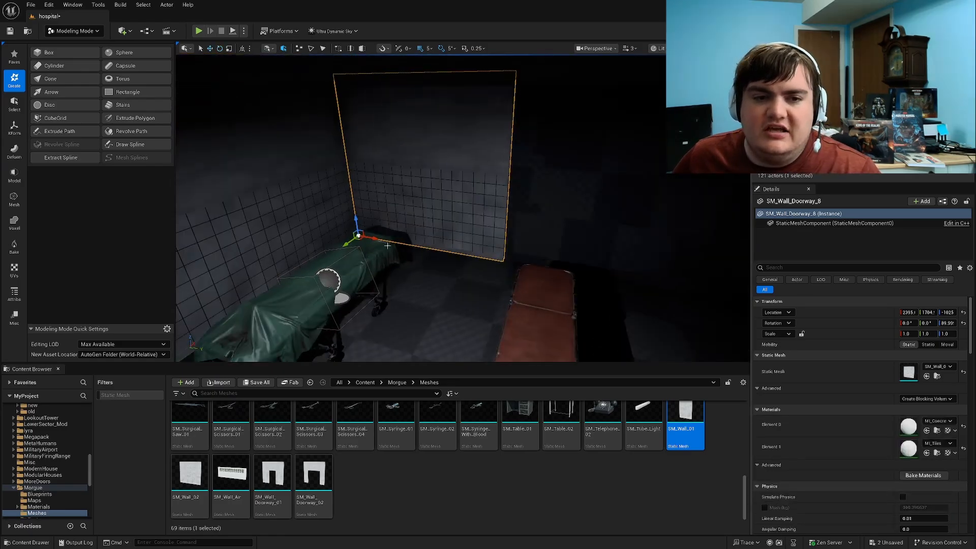
Step: Duplicate the rotated panel along the end wall to about Y 2104, behind the red gurney
{"action": "left_click_drag", "start_coordinate": [375, 240], "coordinate": [505, 228], "text": "alt"}
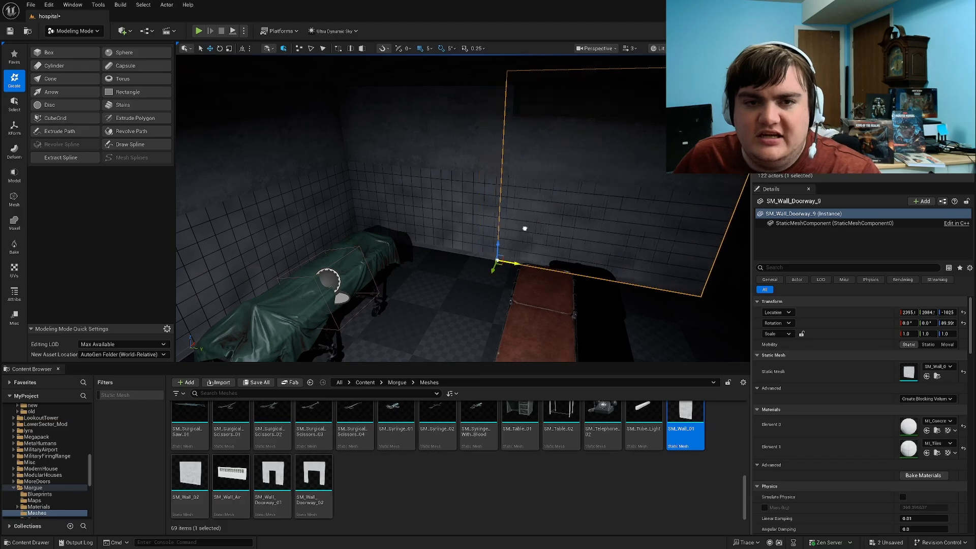
{"action": "right_click_drag", "start_coordinate": [534, 229], "coordinate": [681, 228]}
{"action": "key", "text": "w"}
{"action": "key", "text": "s"}
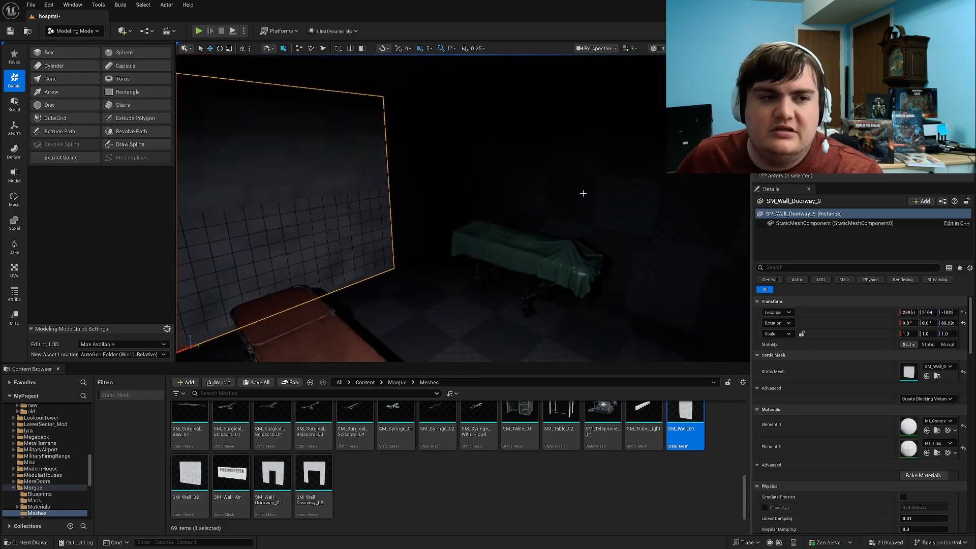
Step: Edit the room's blockout with CubeGrid, pushing the 1400 by 375 wall section behind the covered gurneys back in 25-unit blocks
{"action": "left_click", "coordinate": [582, 194]}
{"action": "left_click", "coordinate": [71, 118]}
{"action": "mouse_move", "coordinate": [458, 204]}
{"action": "right_mouse_down"}
{"action": "mouse_move", "coordinate": [437, 208]}
{"action": "mouse_move", "coordinate": [458, 203]}
{"action": "right_mouse_up"}
{"action": "key", "text": "s"}
{"action": "right_click_drag", "start_coordinate": [576, 168], "coordinate": [508, 172]}
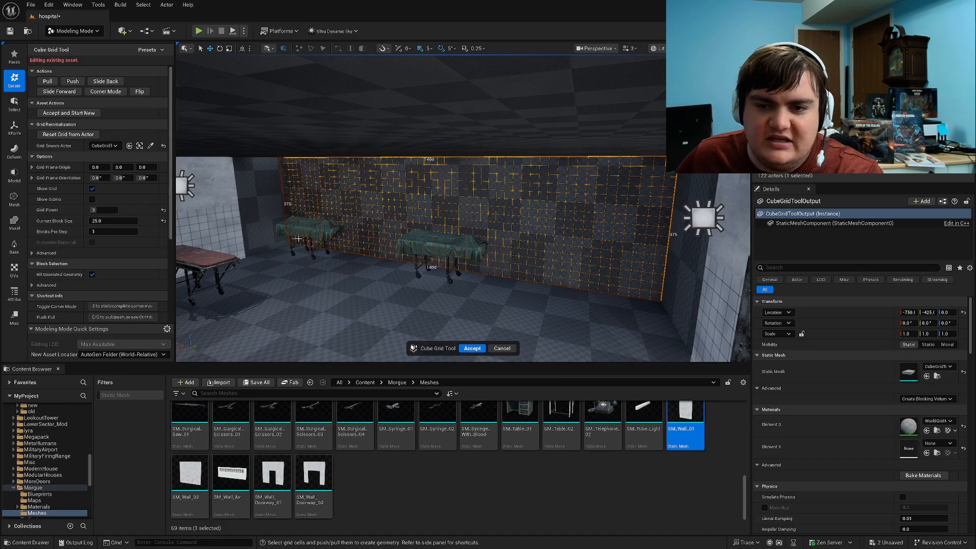
{"action": "key", "text": "q"}
{"action": "key", "text": "q"}
{"action": "key", "text": "q"}
{"action": "key", "text": "q"}
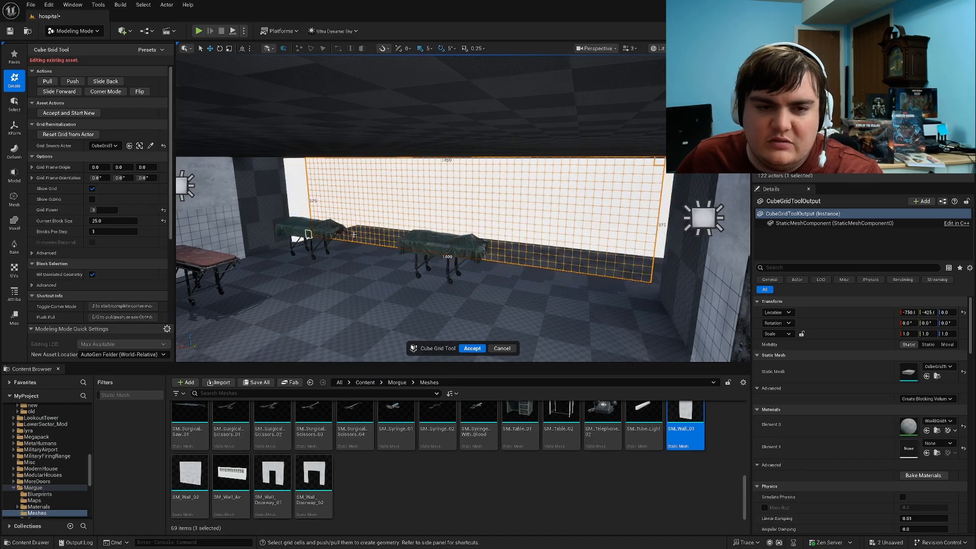
{"action": "key", "text": "q"}
{"action": "mouse_move", "coordinate": [392, 233]}
{"action": "right_mouse_down"}
{"action": "mouse_move", "coordinate": [584, 231]}
{"action": "mouse_move", "coordinate": [402, 224]}
{"action": "mouse_move", "coordinate": [412, 244]}
{"action": "mouse_move", "coordinate": [410, 230]}
{"action": "right_mouse_up"}
{"action": "key", "text": "q"}
{"action": "key", "text": "q"}
{"action": "key", "text": "q"}
{"action": "key", "text": "q"}
{"action": "key", "text": "q"}
{"action": "key", "text": "q"}
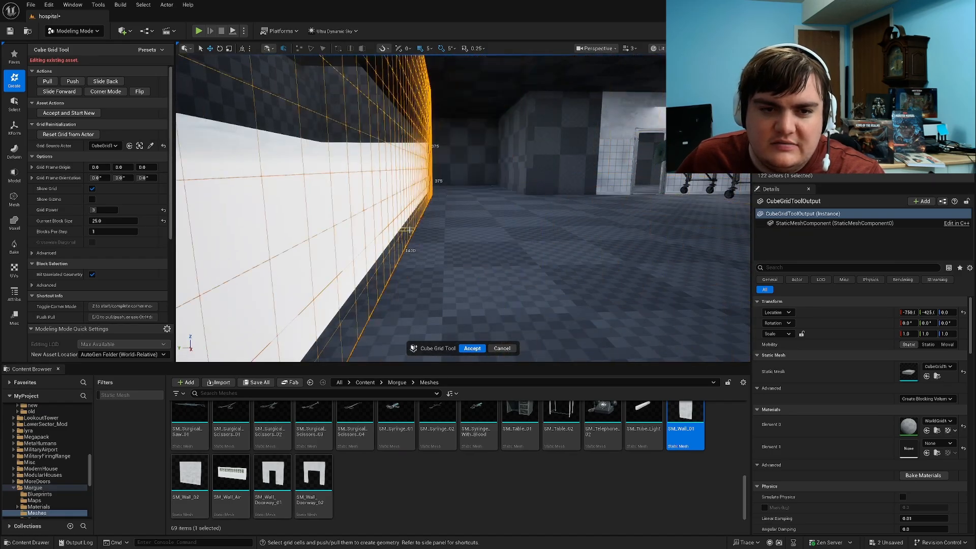
{"action": "key", "text": "e"}
{"action": "right_click_drag", "start_coordinate": [410, 229], "coordinate": [424, 216]}
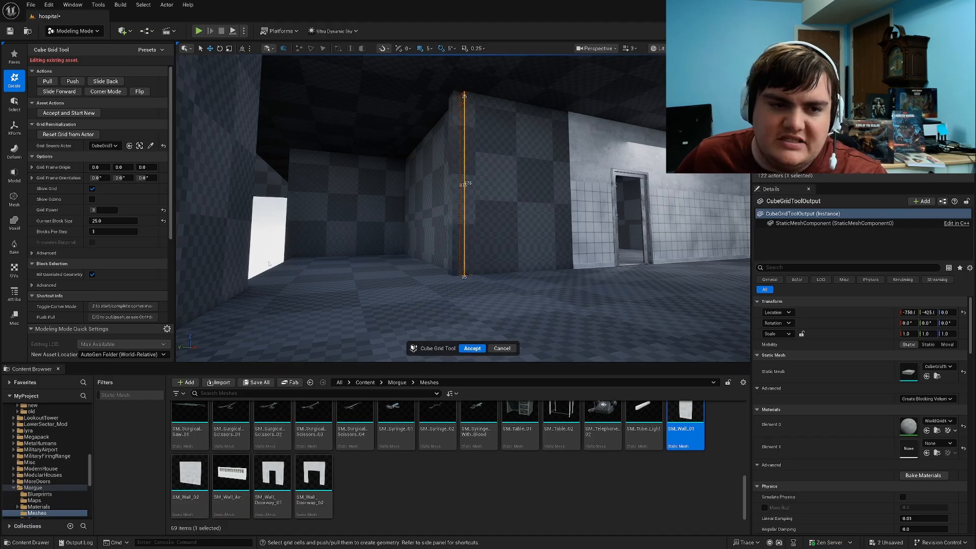
Step: Adjust the narrow 25-unit strips around the pushed wall to close the blockout's openings, and accept the CubeGrid edit
{"action": "scroll", "coordinate": [269, 263], "scroll_direction": "up", "scroll_amount": 5}
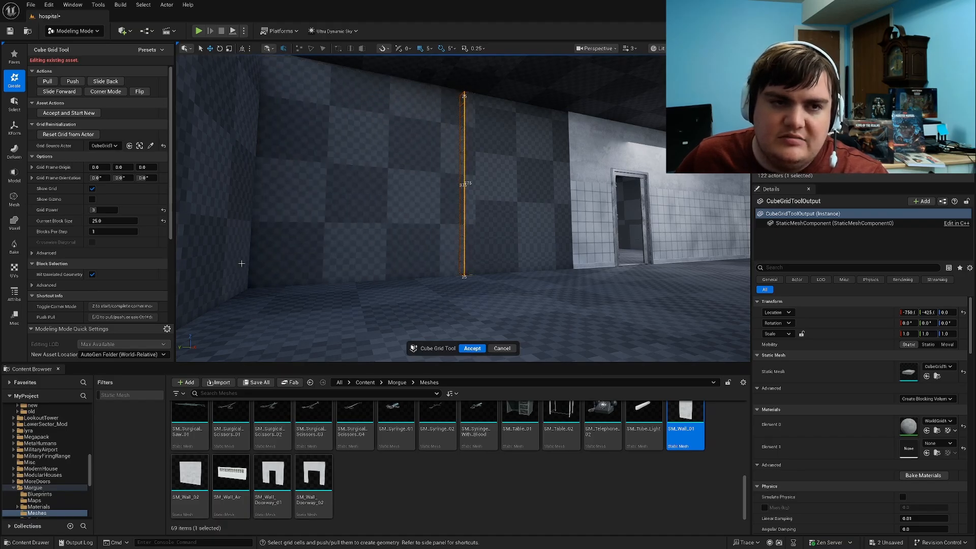
{"action": "right_click_drag", "start_coordinate": [242, 263], "coordinate": [355, 257]}
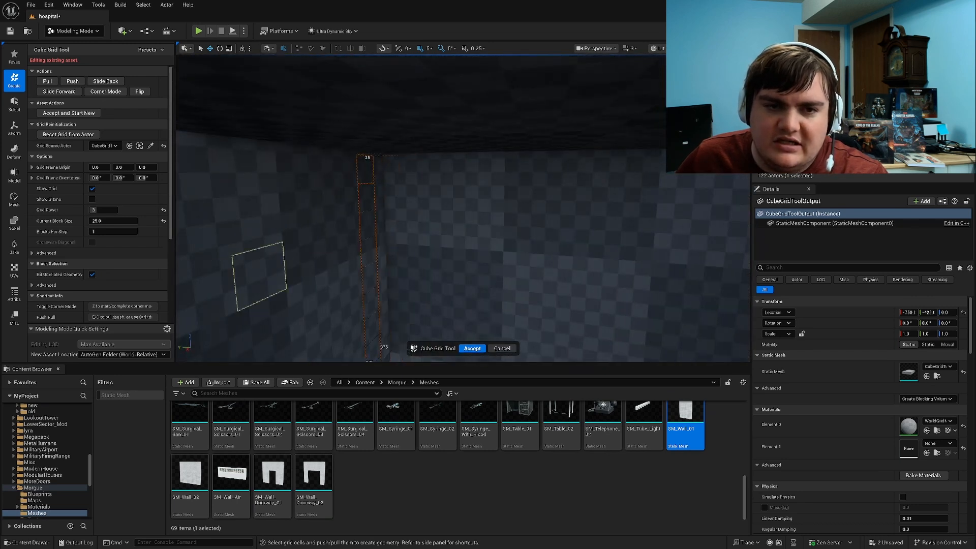
{"action": "right_click_drag", "start_coordinate": [259, 277], "coordinate": [455, 323]}
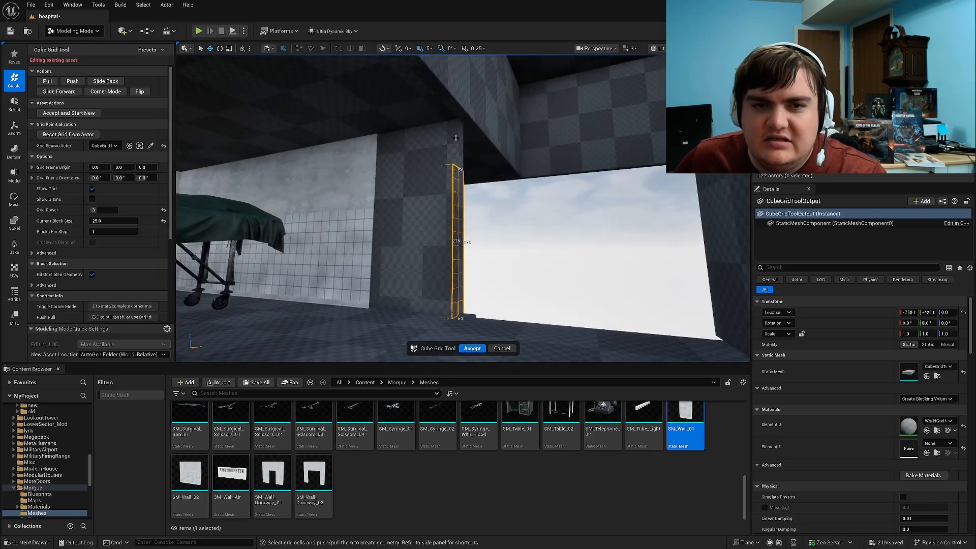
{"action": "mouse_move", "coordinate": [455, 137]}
{"action": "right_mouse_down"}
{"action": "mouse_move", "coordinate": [472, 147]}
{"action": "mouse_move", "coordinate": [447, 150]}
{"action": "mouse_move", "coordinate": [463, 145]}
{"action": "right_mouse_up"}
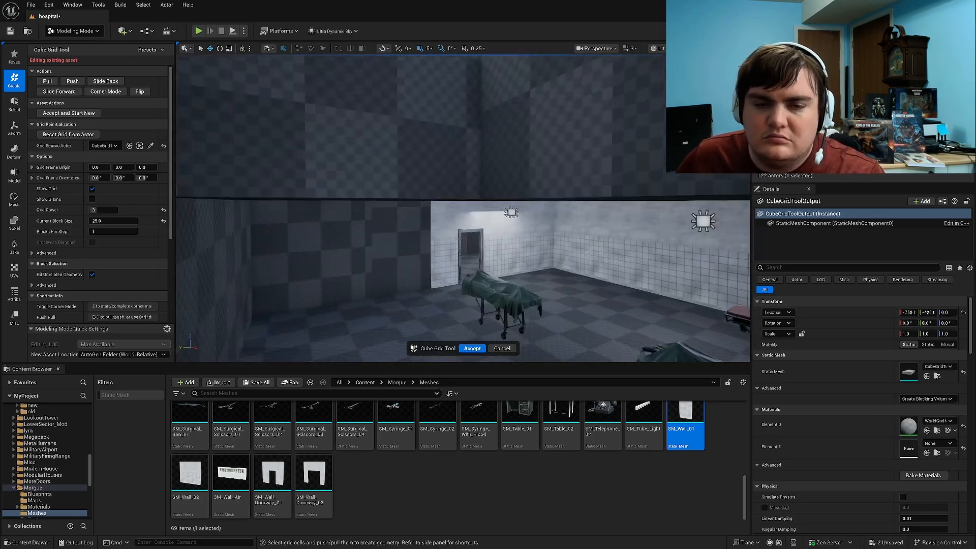
{"action": "right_click_drag", "start_coordinate": [646, 218], "coordinate": [667, 237]}
{"action": "right_click_drag", "start_coordinate": [239, 280], "coordinate": [203, 337]}
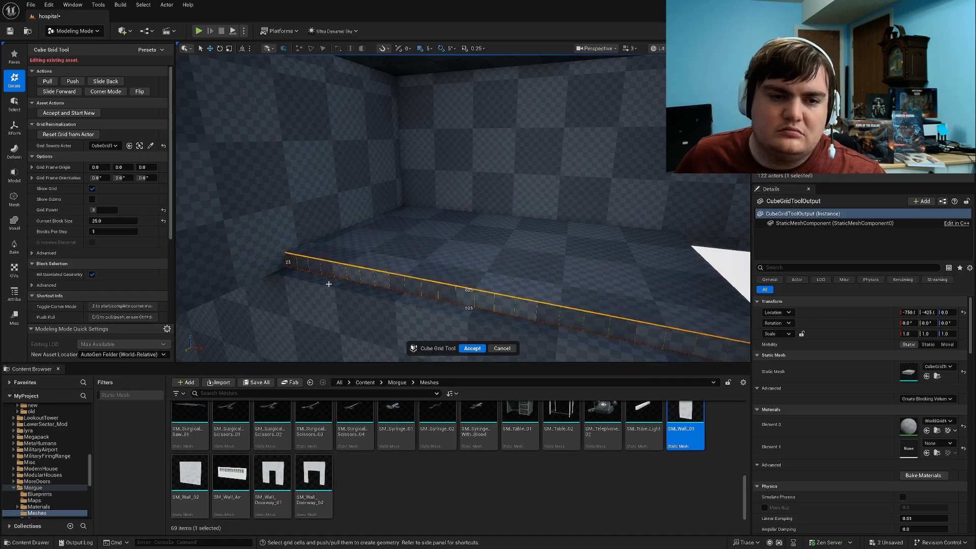
{"action": "right_click_drag", "start_coordinate": [329, 284], "coordinate": [387, 265]}
{"action": "left_click", "coordinate": [473, 348]}
Step: Continue the end wall with duplicated panels and set the last one, at about Y 2904, to SM_Wall_01
{"action": "right_click_drag", "start_coordinate": [470, 284], "coordinate": [457, 219]}
{"action": "left_click", "coordinate": [331, 229]}
{"action": "left_click", "coordinate": [442, 228], "text": "shift"}
{"action": "left_click", "coordinate": [483, 300]}
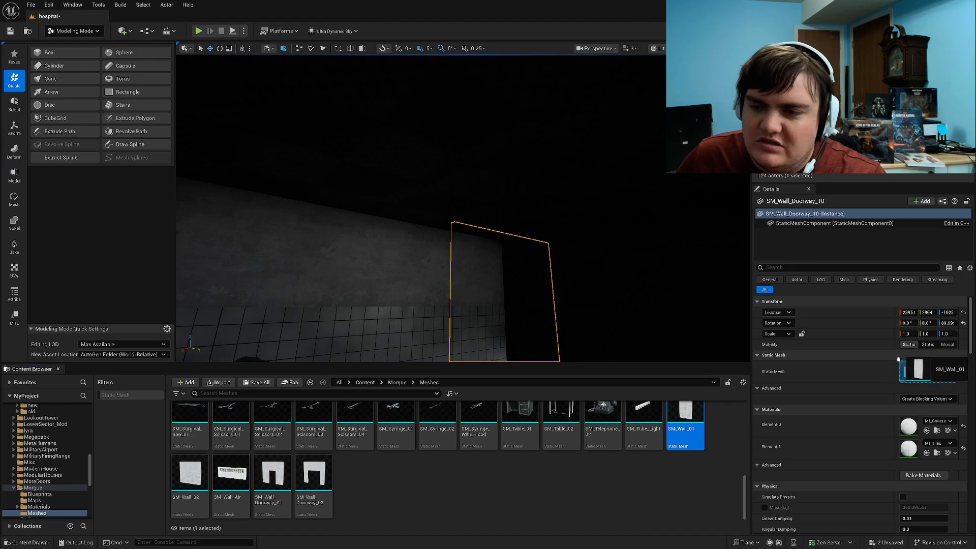
{"action": "right_click_drag", "start_coordinate": [610, 274], "coordinate": [586, 286]}
Step: Duplicate an end-wall panel, rotate the copy to about 180°, and place it against the remaining long wall at about Y 3075
{"action": "left_click", "coordinate": [433, 207]}
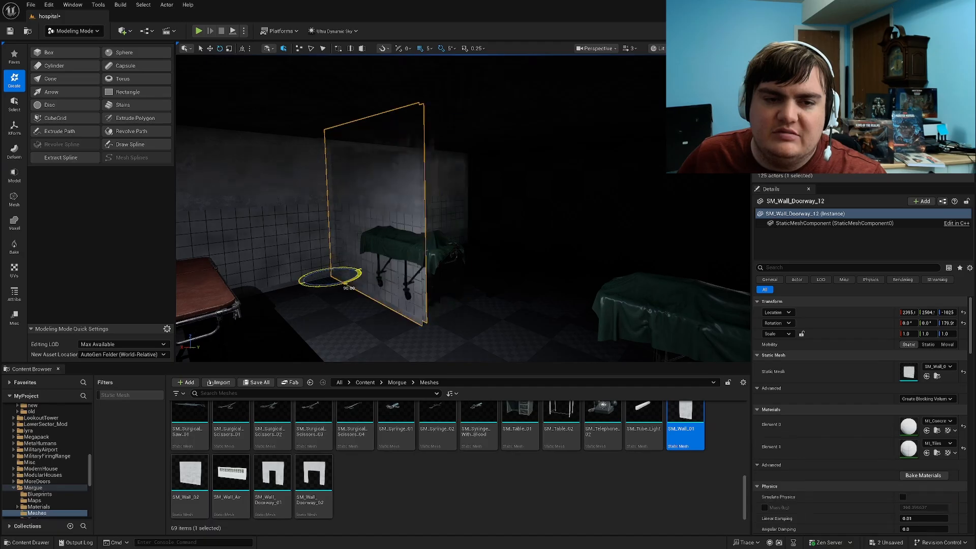
{"action": "left_click_drag", "start_coordinate": [316, 278], "coordinate": [415, 259], "text": "shift"}
{"action": "right_click_drag", "start_coordinate": [415, 258], "coordinate": [559, 249]}
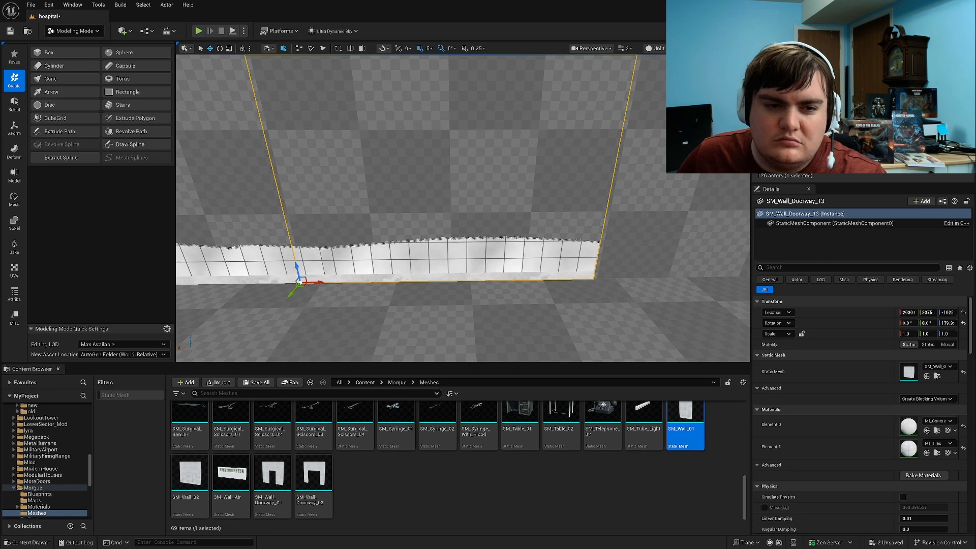
Step: Duplicate the rotated panels along the remaining long wall to fill out its row
{"action": "right_click_drag", "start_coordinate": [559, 249], "coordinate": [254, 240]}
{"action": "left_click_drag", "start_coordinate": [255, 241], "coordinate": [418, 247], "text": "alt"}
{"action": "right_click_drag", "start_coordinate": [418, 248], "coordinate": [610, 249]}
{"action": "left_click", "coordinate": [630, 244]}
{"action": "left_click_drag", "start_coordinate": [616, 278], "coordinate": [304, 282], "text": "alt"}
Step: Push the long blockout wall section that covers the new panels back one 25-unit block with CubeGrid and accept
{"action": "mouse_move", "coordinate": [304, 282]}
{"action": "right_mouse_down"}
{"action": "mouse_move", "coordinate": [264, 281]}
{"action": "mouse_move", "coordinate": [284, 282]}
{"action": "right_mouse_up"}
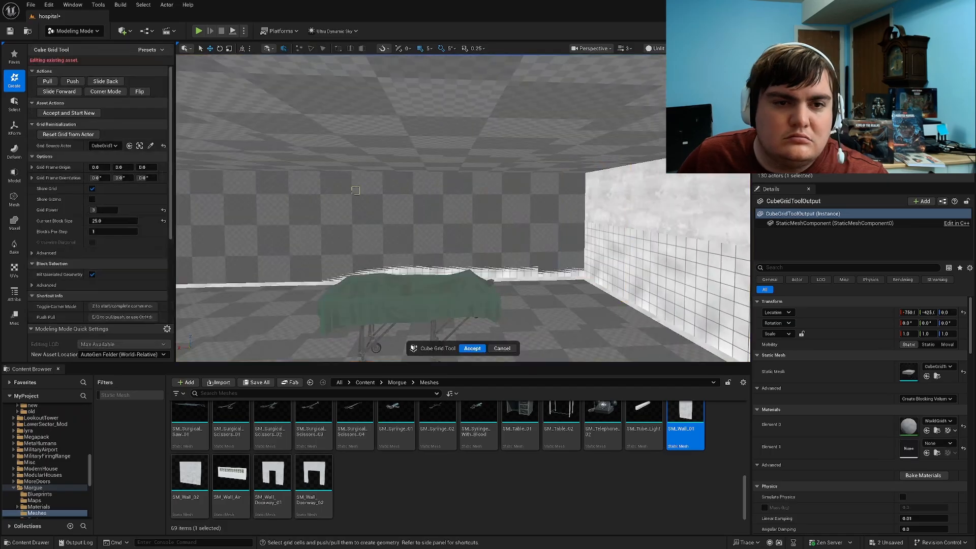
{"action": "left_click_drag", "start_coordinate": [640, 170], "coordinate": [240, 270]}
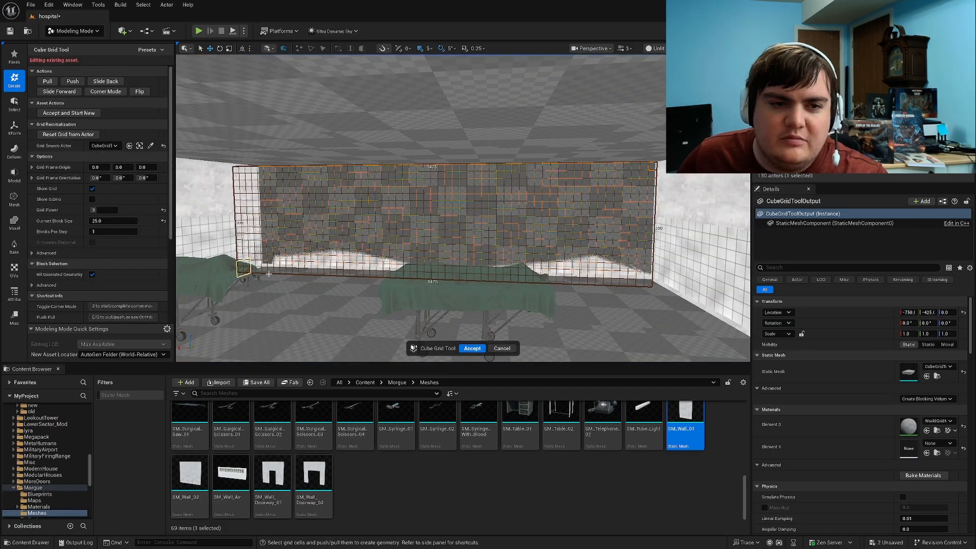
{"action": "key", "text": "q"}
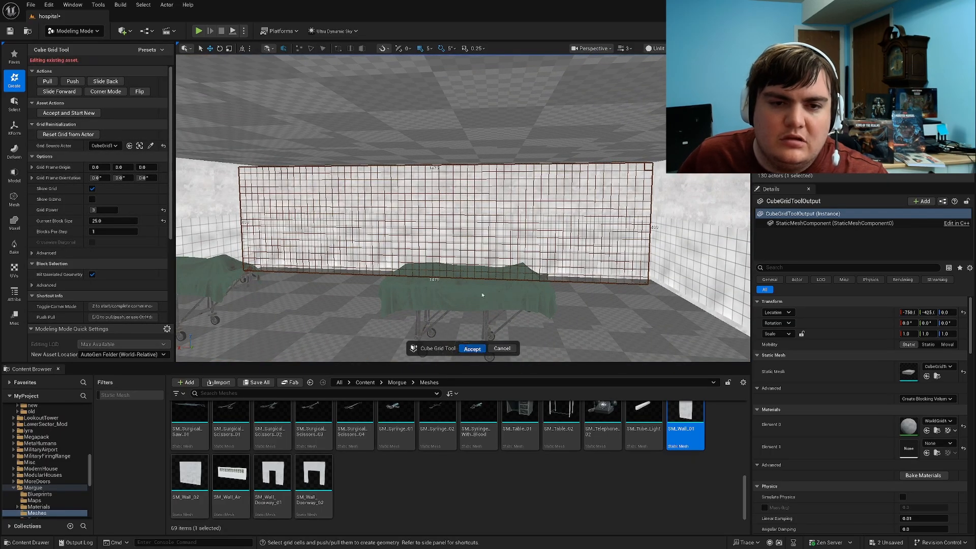
{"action": "left_click", "coordinate": [472, 349]}
Step: Return the viewport to lit shading and search the Morgue Meshes folder for "flo"
{"action": "right_click_drag", "start_coordinate": [471, 341], "coordinate": [742, 326]}
{"action": "key", "text": "alt+4"}
{"action": "scroll", "coordinate": [452, 443], "scroll_direction": "up", "scroll_amount": 5}
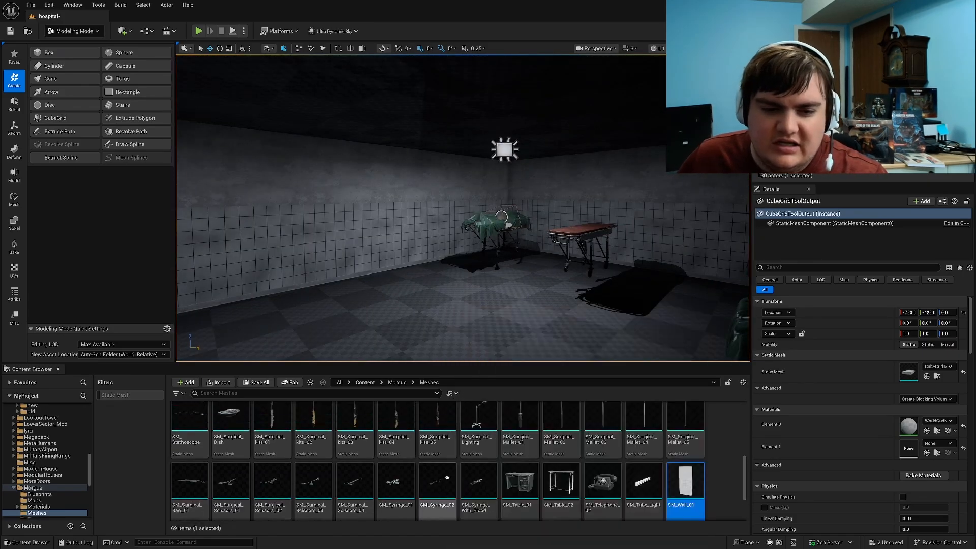
{"action": "scroll", "coordinate": [451, 443], "scroll_direction": "up", "scroll_amount": 3}
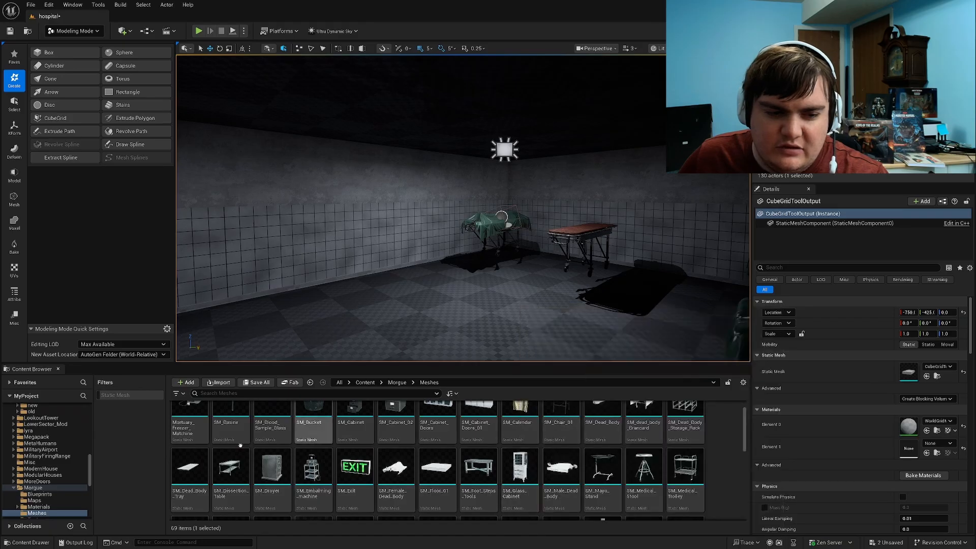
{"action": "scroll", "coordinate": [249, 460], "scroll_direction": "up", "scroll_amount": 1}
{"action": "scroll", "coordinate": [496, 450], "scroll_direction": "down", "scroll_amount": 6}
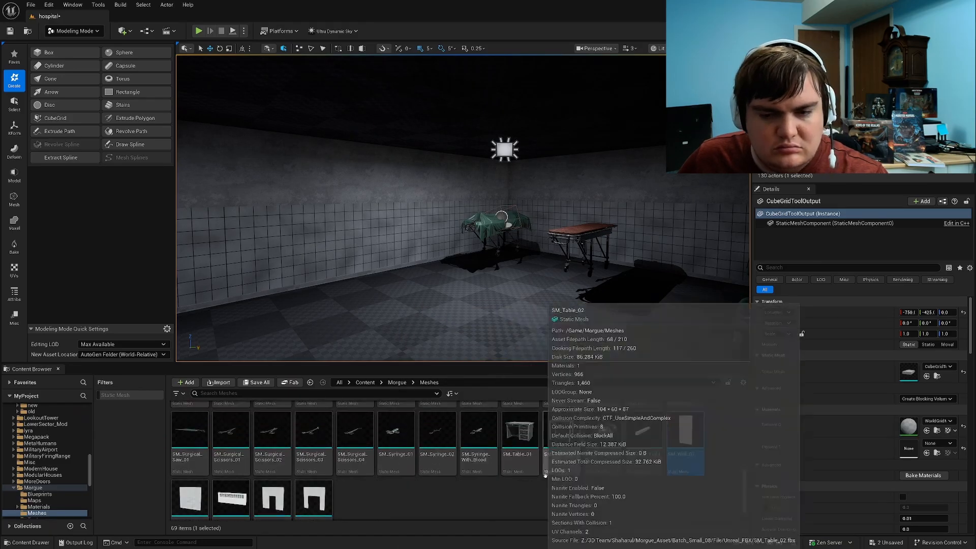
{"action": "left_click", "coordinate": [396, 393]}
{"action": "type", "text": "flo"}
Step: Place an SM_Floor_01 piece on the floor of the gurney room
{"action": "right_click_drag", "start_coordinate": [458, 204], "coordinate": [457, 254]}
{"action": "left_click_drag", "start_coordinate": [189, 427], "coordinate": [483, 267]}
{"action": "right_click_drag", "start_coordinate": [483, 266], "coordinate": [305, 213]}
Step: Select the room's blockout floor area with CubeGrid, using 25-unit blocks, and push it down to make room for floor tiles
{"action": "left_click", "coordinate": [432, 254]}
{"action": "right_click_drag", "start_coordinate": [432, 255], "coordinate": [473, 259]}
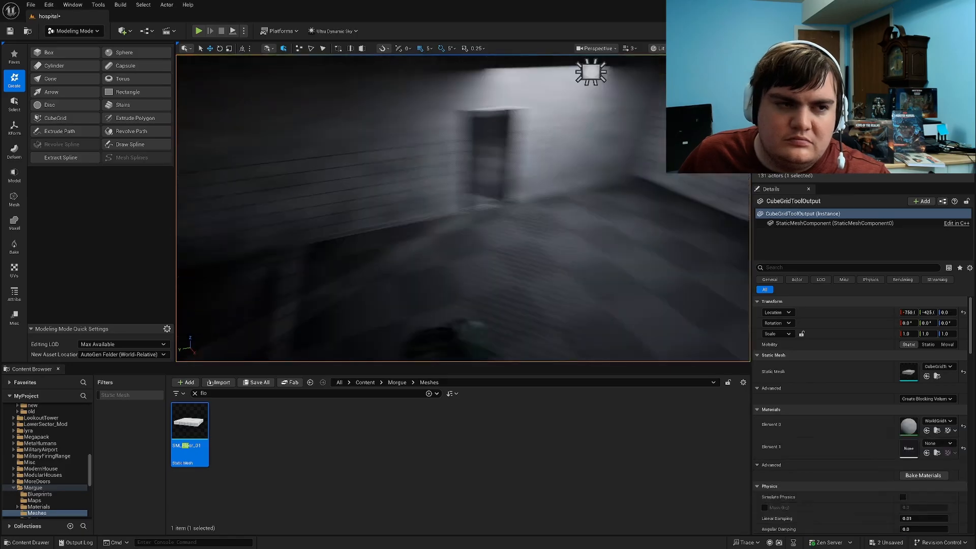
{"action": "left_click", "coordinate": [55, 117]}
{"action": "right_click_drag", "start_coordinate": [432, 228], "coordinate": [508, 234]}
{"action": "right_click_drag", "start_coordinate": [279, 176], "coordinate": [239, 176]}
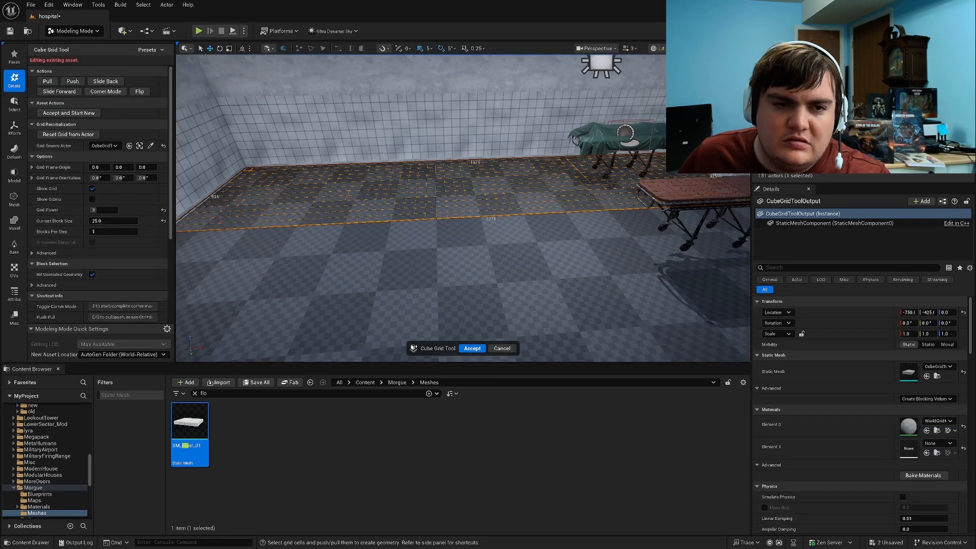
{"action": "right_click_drag", "start_coordinate": [437, 204], "coordinate": [457, 229]}
{"action": "key", "text": "e"}
{"action": "key", "text": "e"}
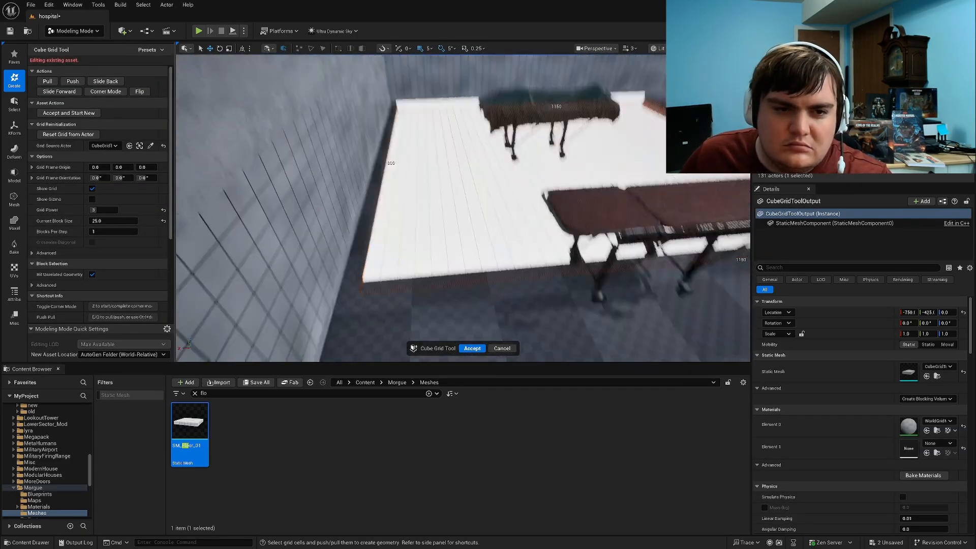
Step: Lower the remaining blockout floor strips along the walls with CubeGrid and accept the edit
{"action": "left_click_drag", "start_coordinate": [349, 280], "coordinate": [400, 115]}
{"action": "right_click_drag", "start_coordinate": [396, 109], "coordinate": [719, 230]}
{"action": "right_click_drag", "start_coordinate": [526, 126], "coordinate": [615, 209]}
{"action": "left_click", "coordinate": [472, 348]}
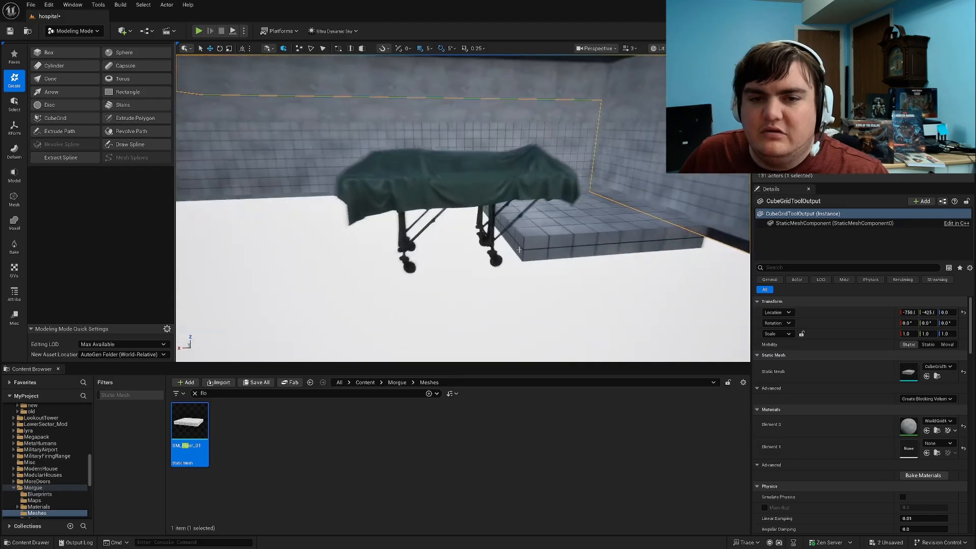
Step: Duplicate the SM_Floor_01 piece along the wall at 400-unit spacing, from Y 3000 to Y 1800, to form a row of four
{"action": "left_click", "coordinate": [517, 243]}
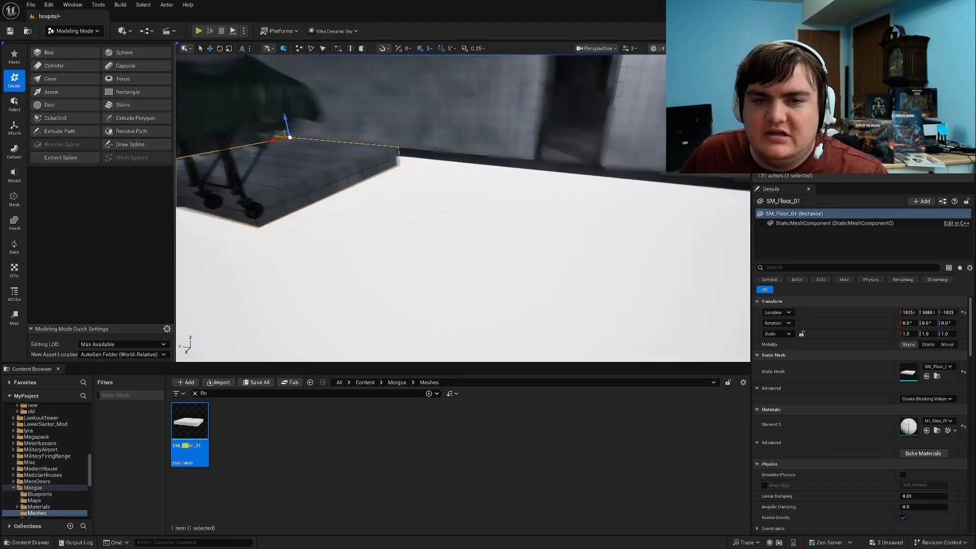
{"action": "left_click_drag", "start_coordinate": [244, 117], "coordinate": [483, 153], "text": "alt"}
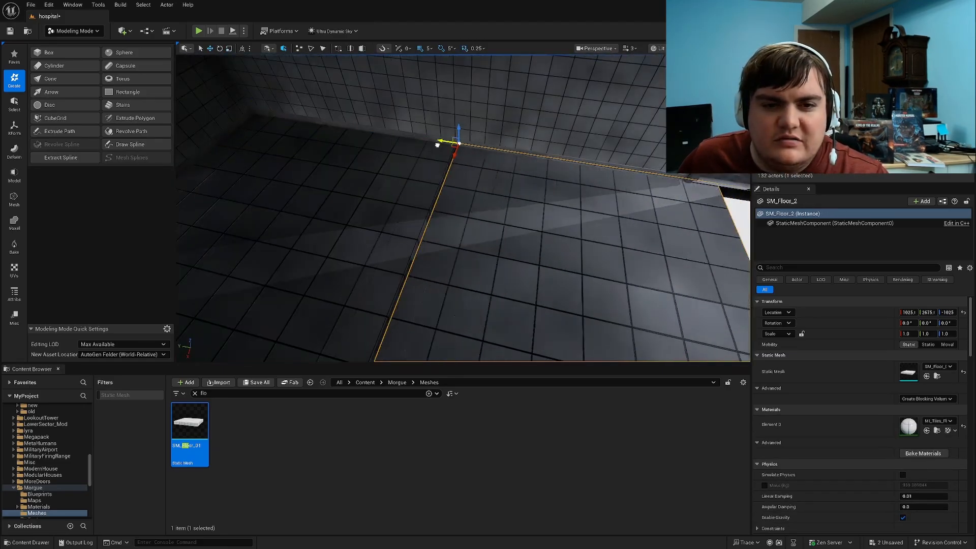
{"action": "right_click_drag", "start_coordinate": [433, 146], "coordinate": [579, 166]}
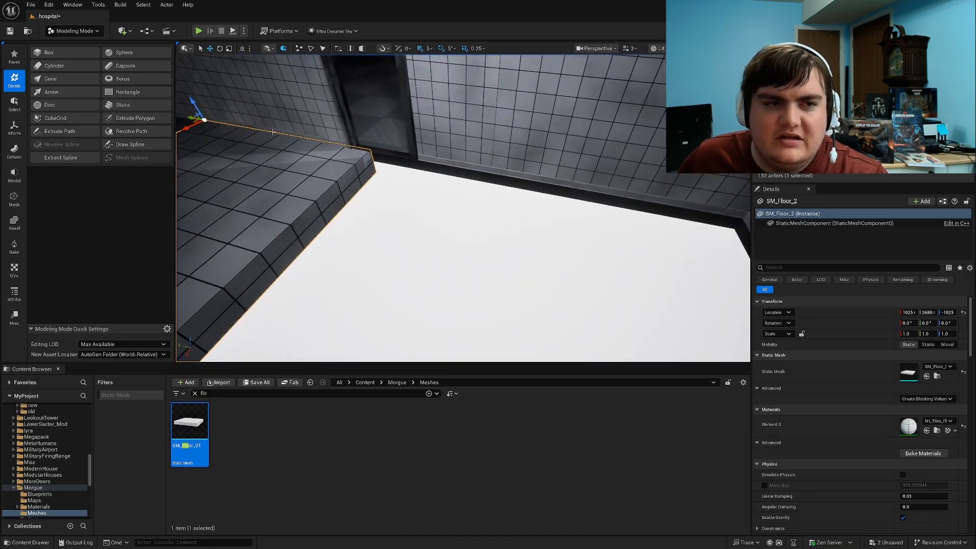
{"action": "left_click_drag", "start_coordinate": [189, 116], "coordinate": [354, 152], "text": "alt"}
{"action": "right_click_drag", "start_coordinate": [354, 152], "coordinate": [407, 152]}
{"action": "left_click_drag", "start_coordinate": [244, 162], "coordinate": [501, 157], "text": "alt"}
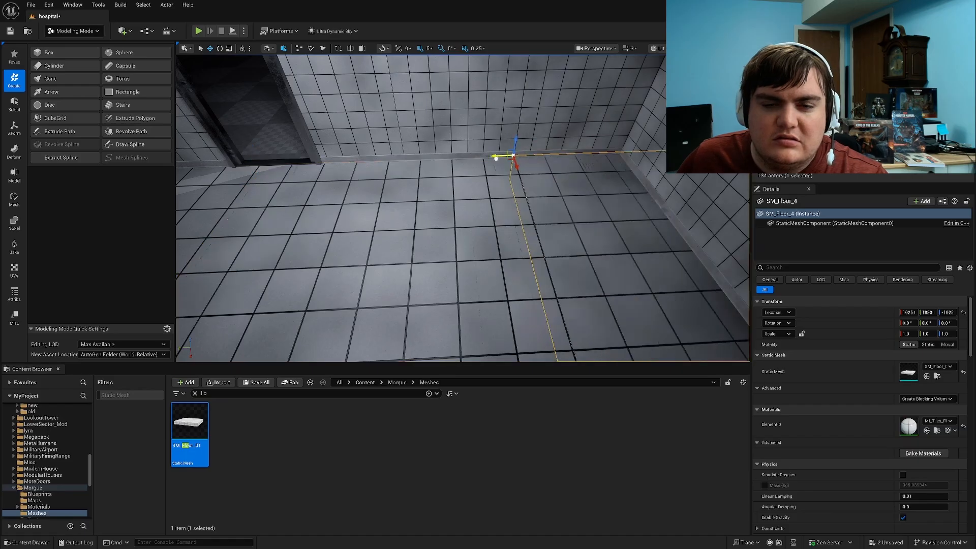
Step: Select the four-piece floor row and duplicate it across the room until four rows cover the whole floor
{"action": "right_click_drag", "start_coordinate": [501, 157], "coordinate": [531, 163]}
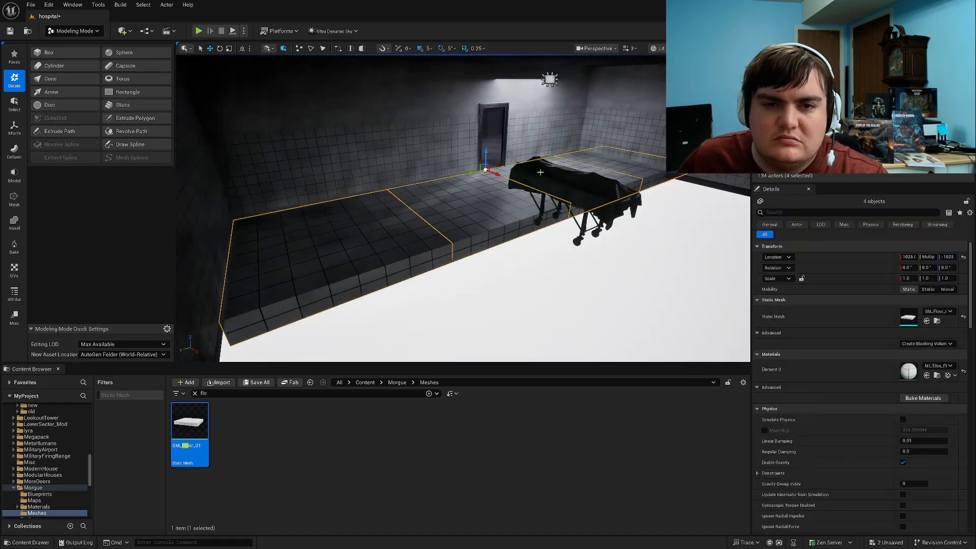
{"action": "right_click_drag", "start_coordinate": [540, 172], "coordinate": [589, 176]}
{"action": "left_click_drag", "start_coordinate": [311, 198], "coordinate": [406, 233], "text": "alt"}
{"action": "right_click_drag", "start_coordinate": [407, 233], "coordinate": [438, 233]}
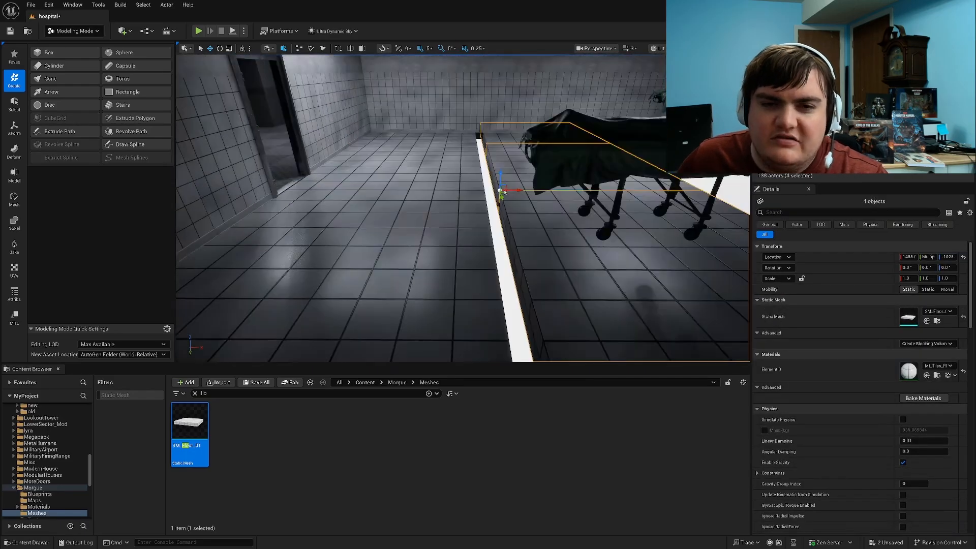
{"action": "right_click_drag", "start_coordinate": [504, 193], "coordinate": [466, 218]}
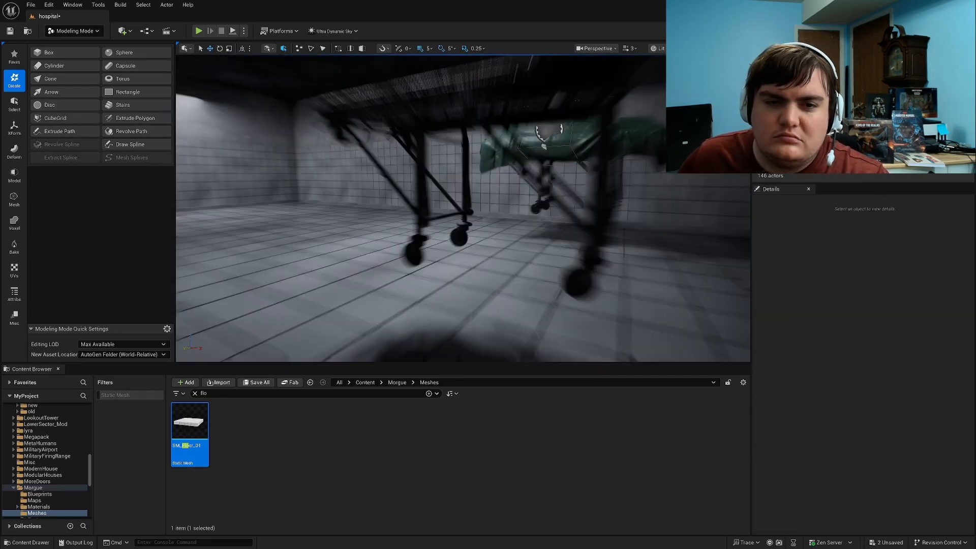
{"action": "right_click_drag", "start_coordinate": [466, 217], "coordinate": [646, 224]}
{"action": "mouse_move", "coordinate": [376, 283]}
{"action": "right_mouse_down"}
{"action": "mouse_move", "coordinate": [295, 280]}
{"action": "mouse_move", "coordinate": [377, 283]}
{"action": "right_mouse_up"}
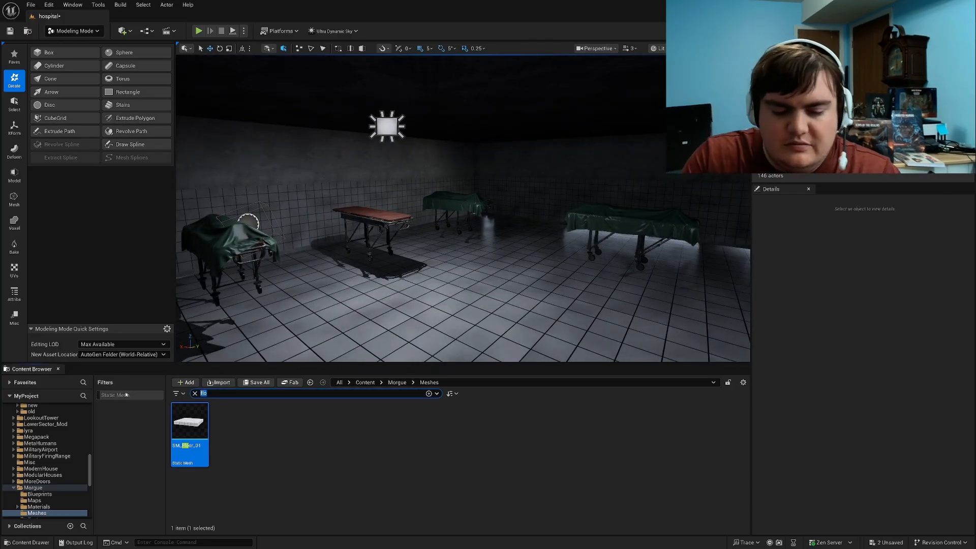
Step: Clear the mesh search, then select all 16 floor pieces and duplicate them straight up to form the room's ceiling
{"action": "key", "text": "BackSpace"}
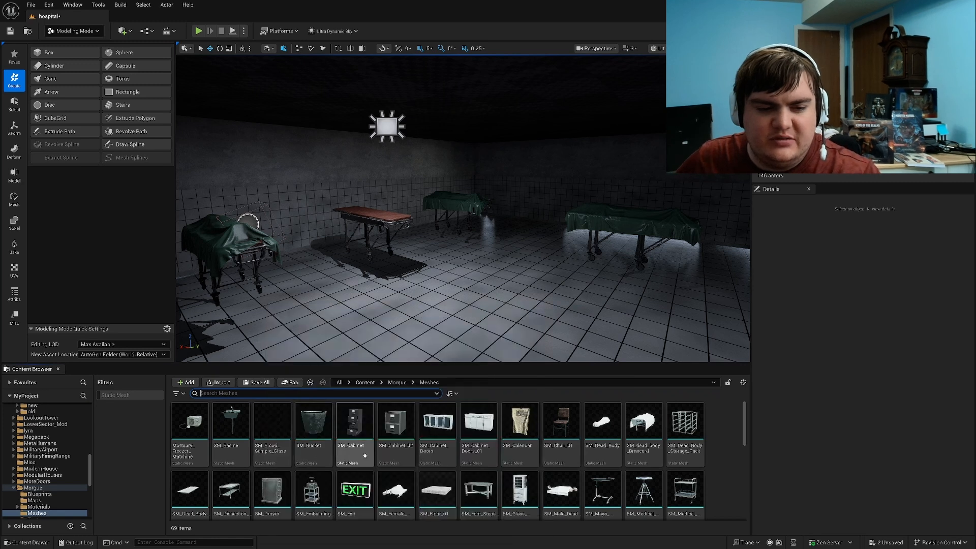
{"action": "scroll", "coordinate": [364, 455], "scroll_direction": "down", "scroll_amount": 3}
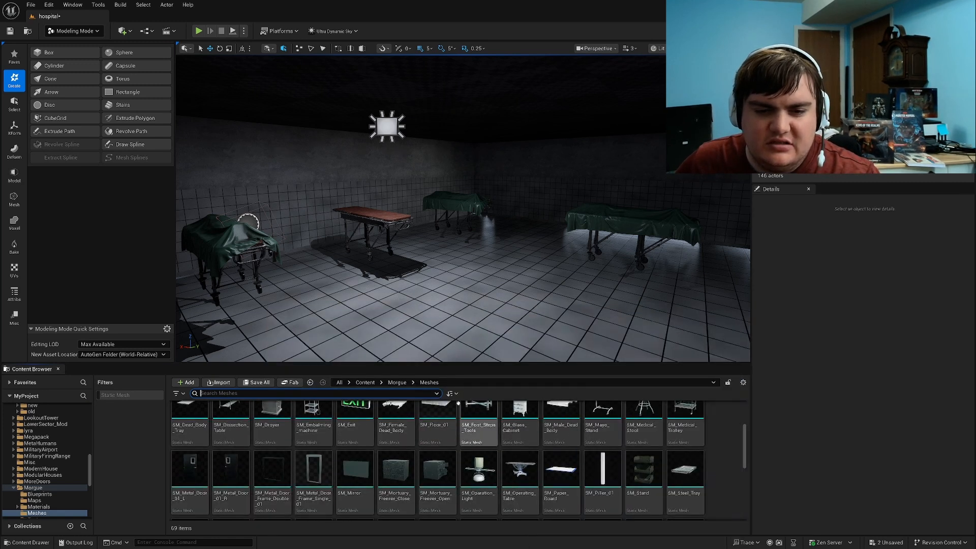
{"action": "left_click", "coordinate": [499, 310]}
{"action": "mouse_move", "coordinate": [528, 263]}
{"action": "right_mouse_down"}
{"action": "mouse_move", "coordinate": [452, 261]}
{"action": "mouse_move", "coordinate": [528, 263]}
{"action": "right_mouse_up"}
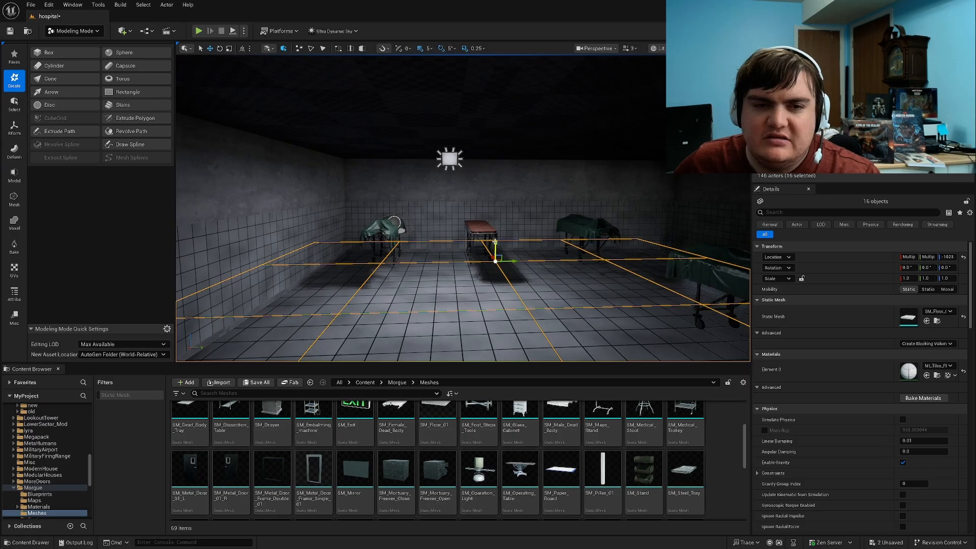
{"action": "left_click_drag", "start_coordinate": [495, 242], "coordinate": [481, 118], "text": "alt"}
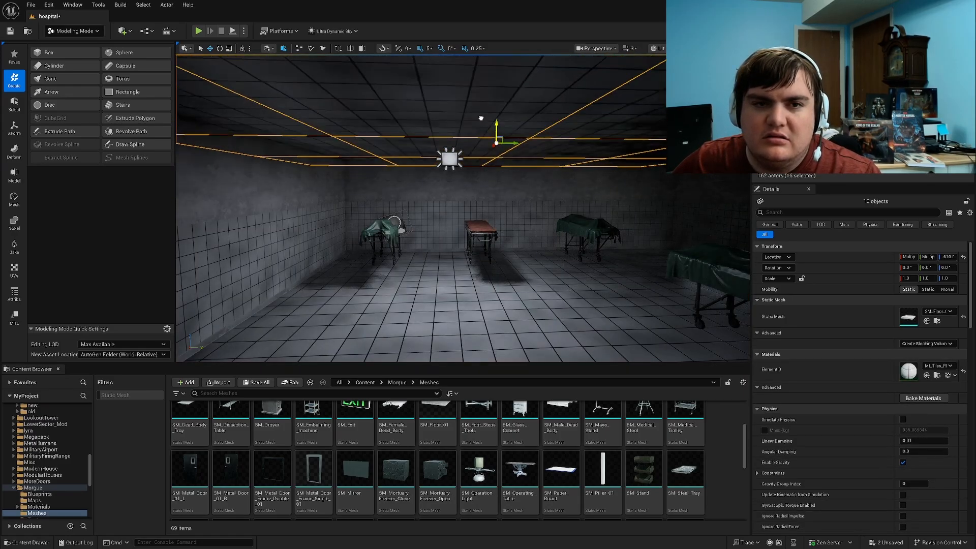
{"action": "right_click_drag", "start_coordinate": [481, 118], "coordinate": [508, 115]}
{"action": "key", "text": "s"}
{"action": "key", "text": "w"}
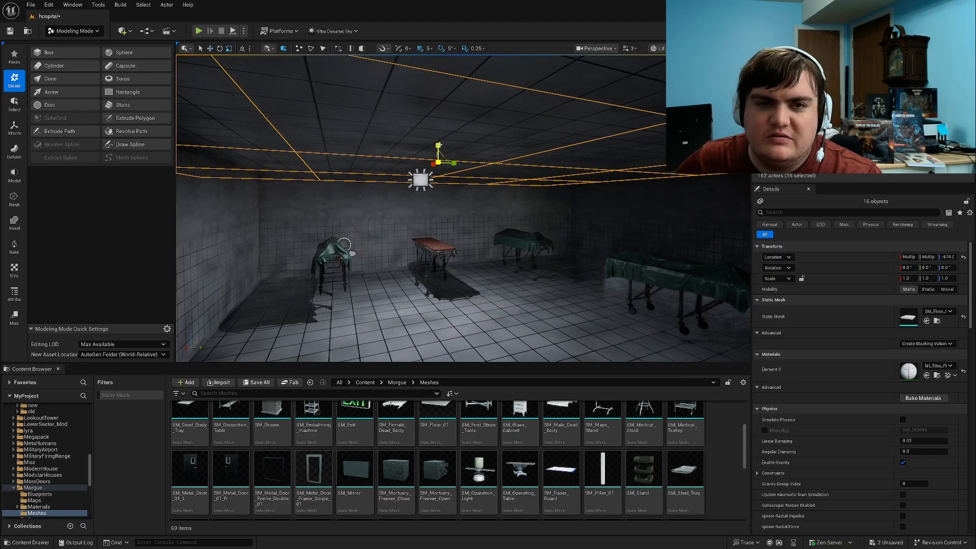
Step: Nudge the duplicated ceiling pieces slightly down onto the tops of the walls and deselect them
{"action": "mouse_move", "coordinate": [438, 146]}
{"action": "left_mouse_down"}
{"action": "mouse_move", "coordinate": [439, 163]}
{"action": "mouse_move", "coordinate": [438, 151]}
{"action": "left_mouse_up"}
{"action": "key", "text": "e"}
{"action": "right_click_drag", "start_coordinate": [438, 154], "coordinate": [564, 201]}
{"action": "key", "text": "q"}
{"action": "key", "text": "Escape"}
{"action": "key", "text": "s"}
{"action": "key", "text": "w"}
{"action": "key", "text": "w"}
{"action": "key", "text": "w"}
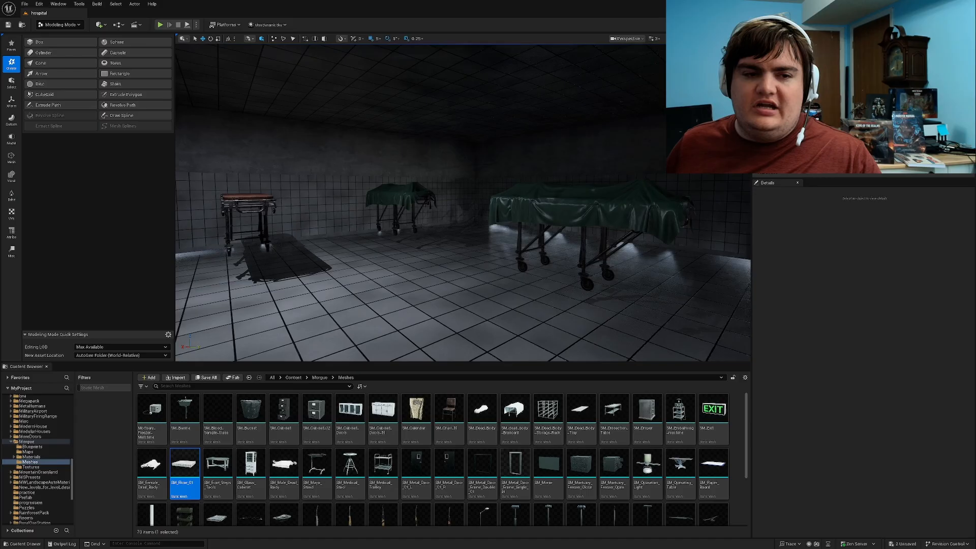
{"action": "right_click_drag", "start_coordinate": [462, 204], "coordinate": [544, 242]}
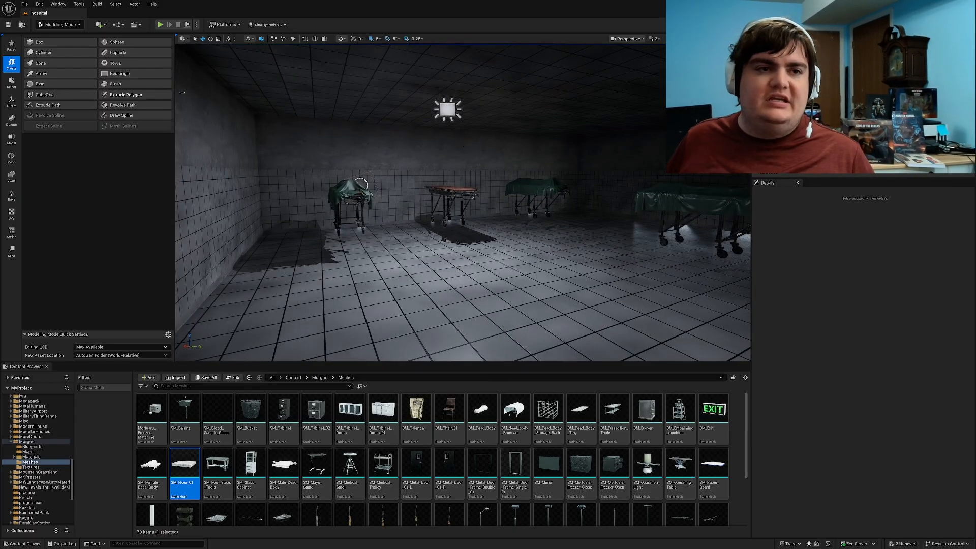
{"action": "right_click_drag", "start_coordinate": [606, 183], "coordinate": [268, 168]}
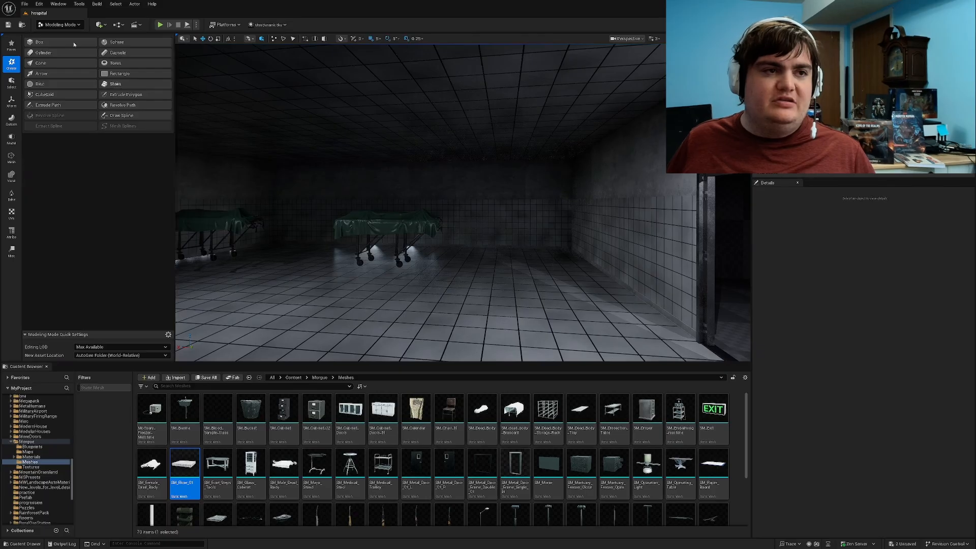
Step: Switch to the Unreal Engine library in the Epic Games Launcher and show the MyProject project in its folder
{"action": "left_click", "coordinate": [25, 26]}
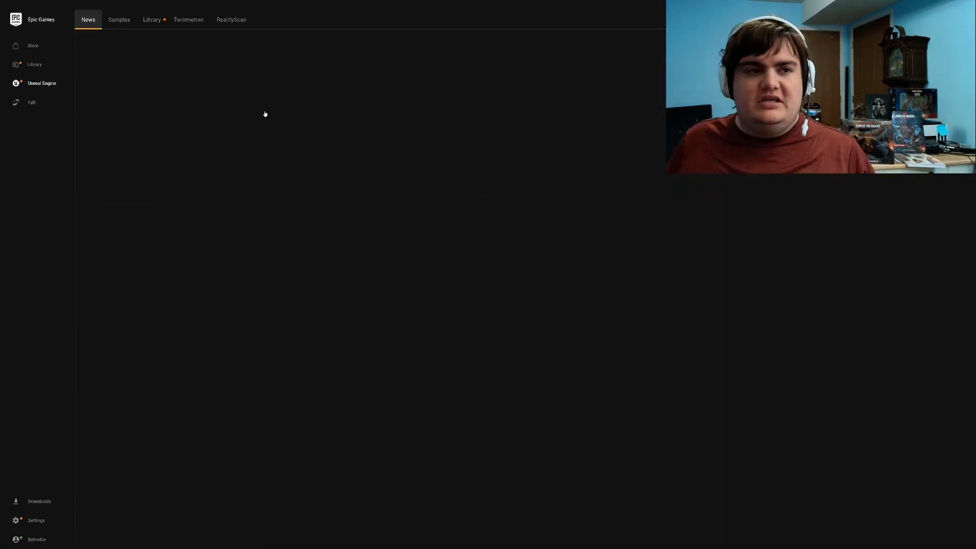
{"action": "left_click", "coordinate": [152, 20]}
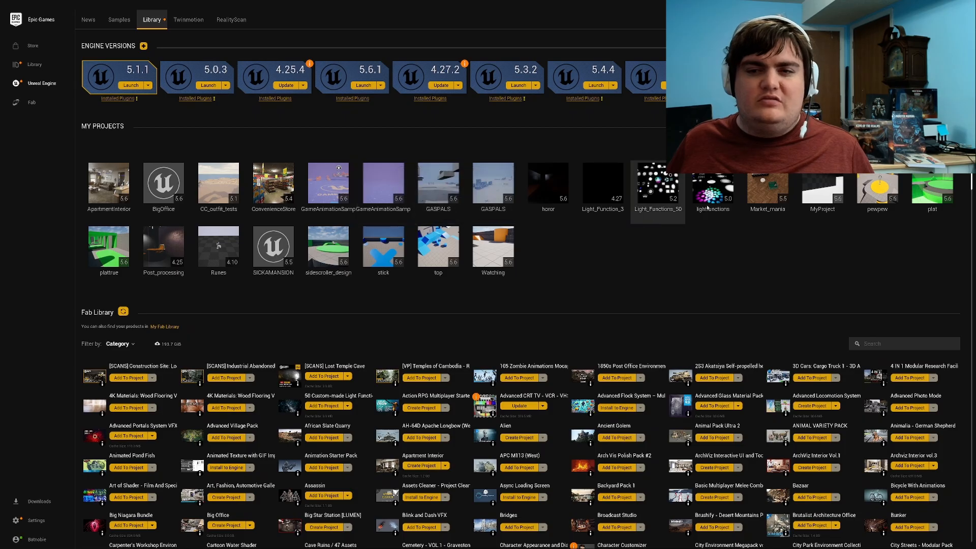
{"action": "right_click", "coordinate": [805, 210]}
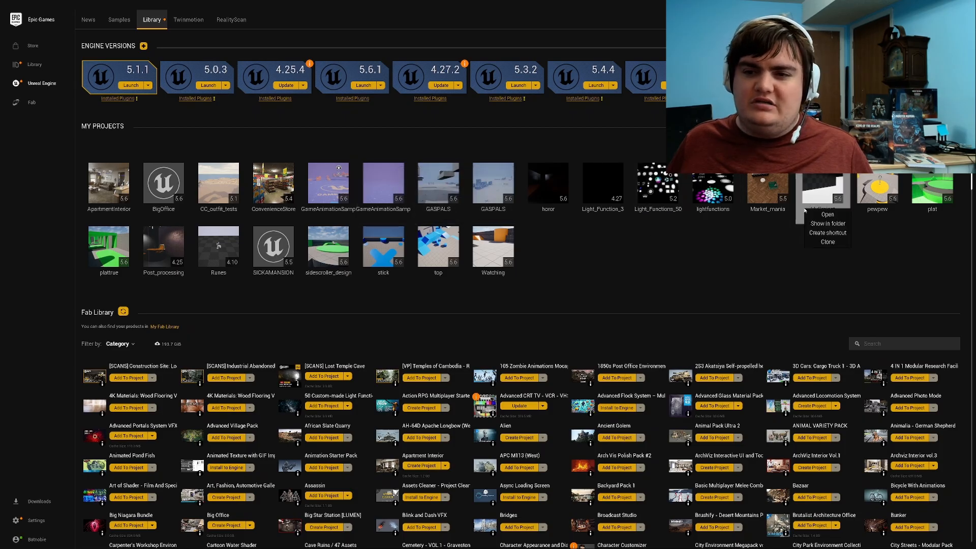
{"action": "left_click", "coordinate": [822, 223]}
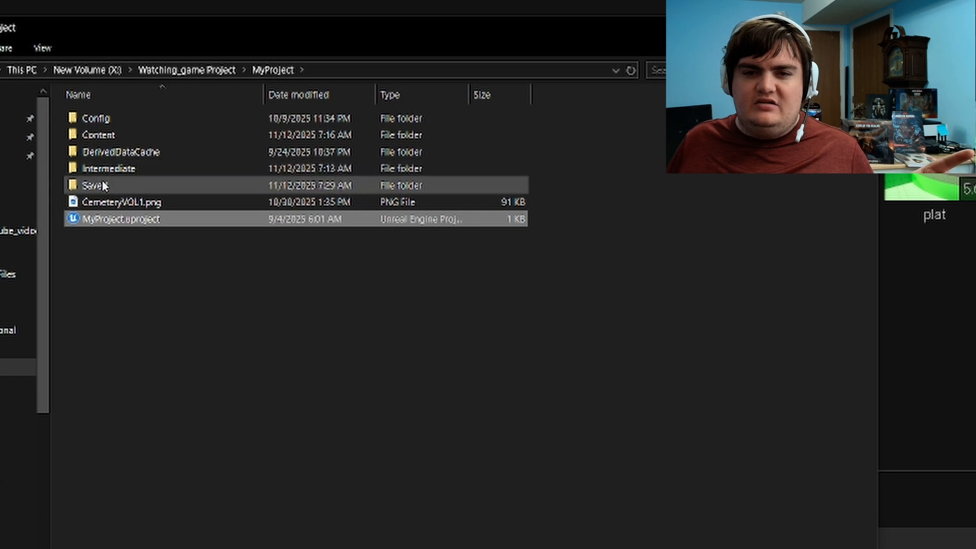
Step: Open the project's Saved folder and go into Autosaves and its Game subfolder
{"action": "left_click", "coordinate": [103, 186]}
{"action": "double_click", "coordinate": [103, 186]}
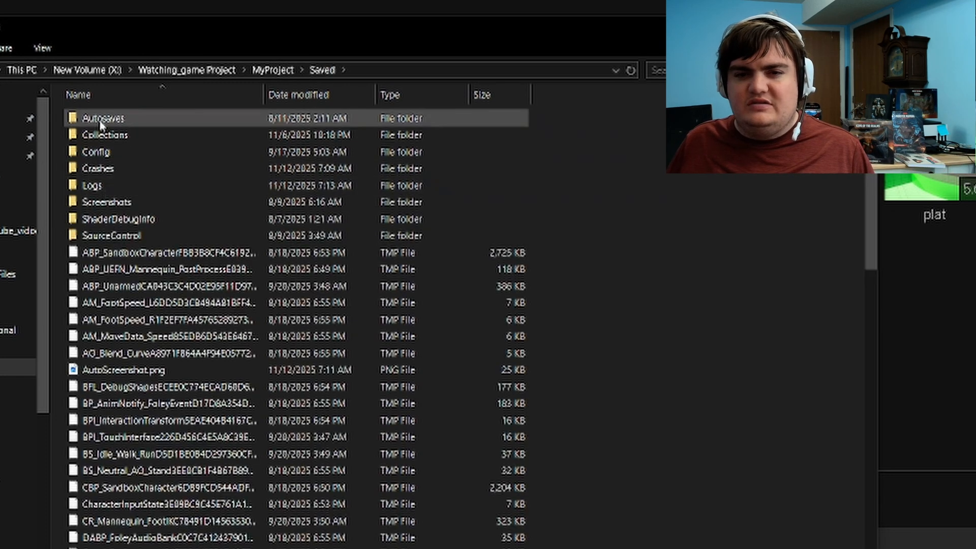
{"action": "double_click", "coordinate": [109, 136]}
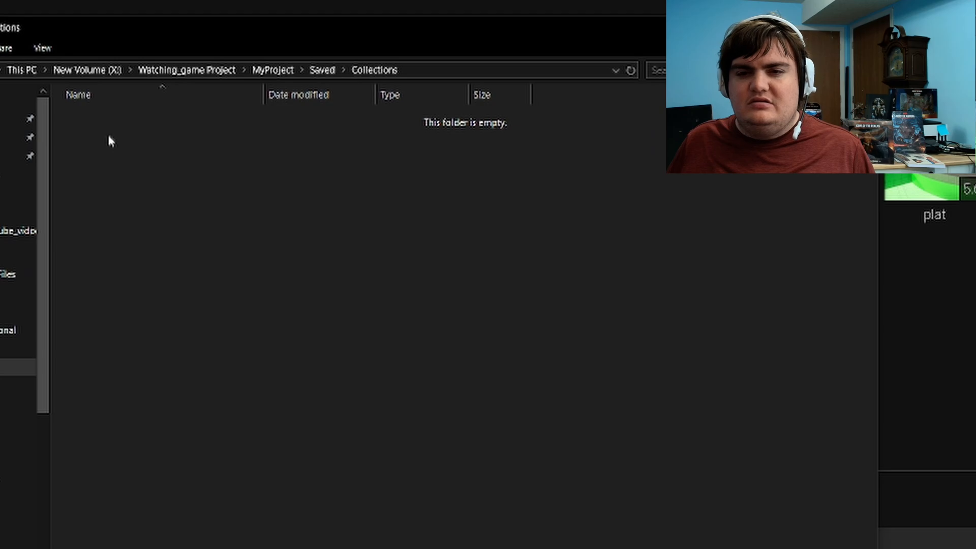
{"action": "left_click", "coordinate": [325, 71]}
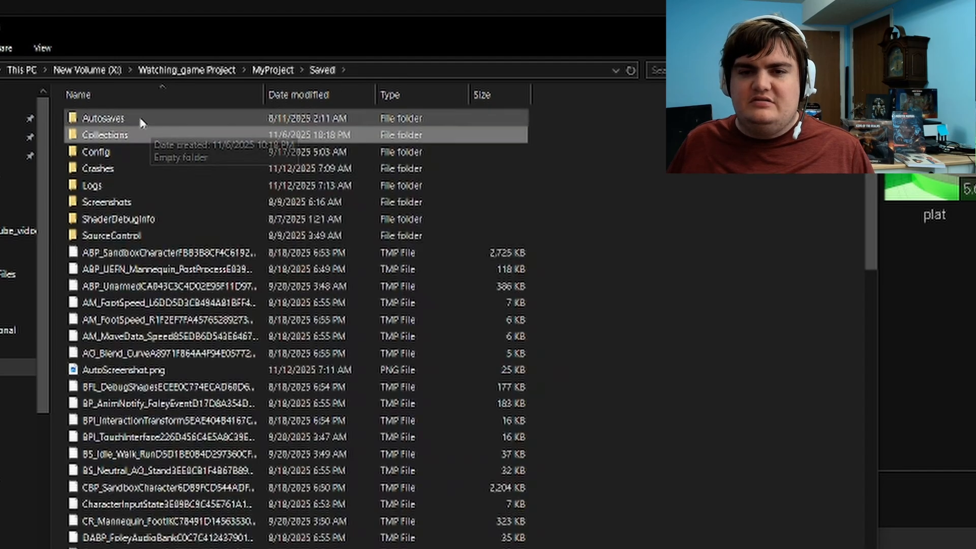
{"action": "double_click", "coordinate": [142, 120]}
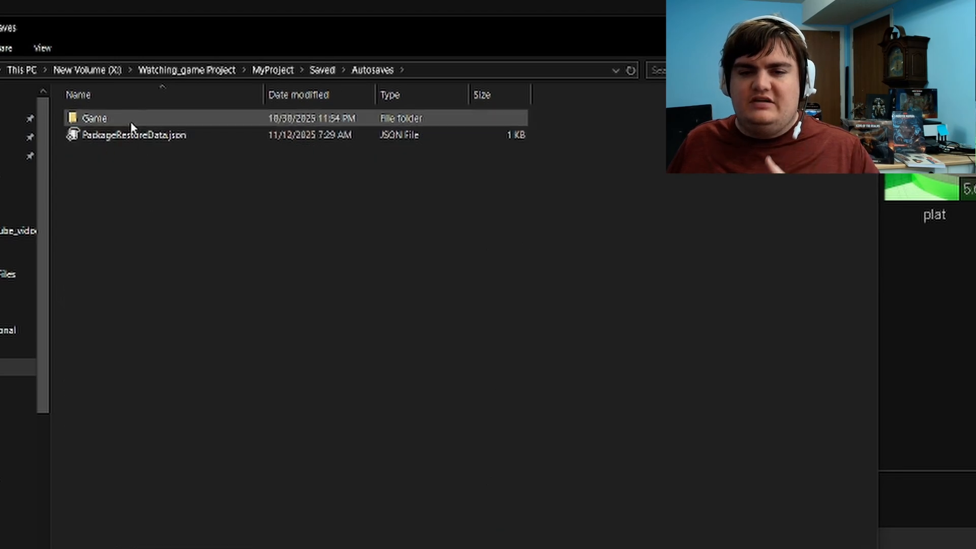
{"action": "double_click", "coordinate": [132, 122]}
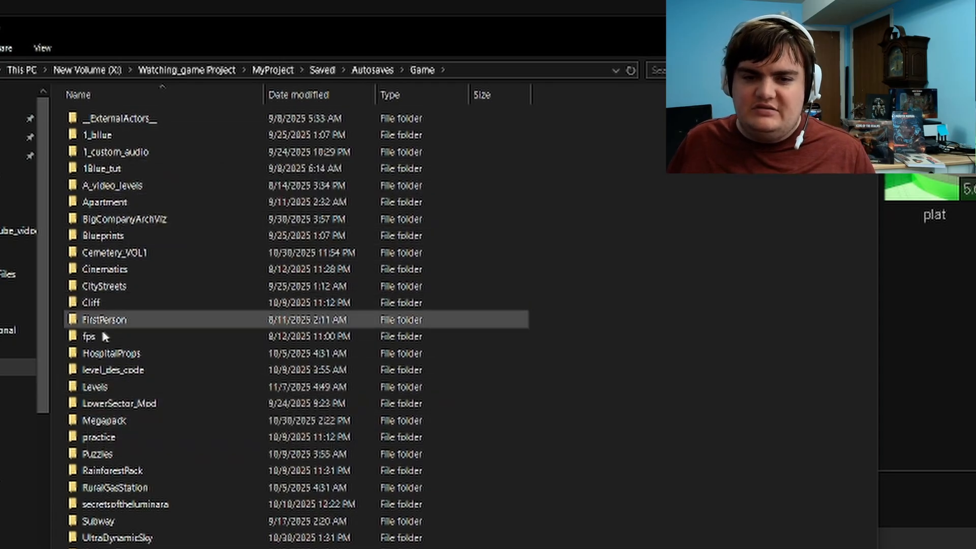
Step: Open the hospital folder within the autosaved Levels and select hospital_Auto6.umap
{"action": "left_click", "coordinate": [107, 388]}
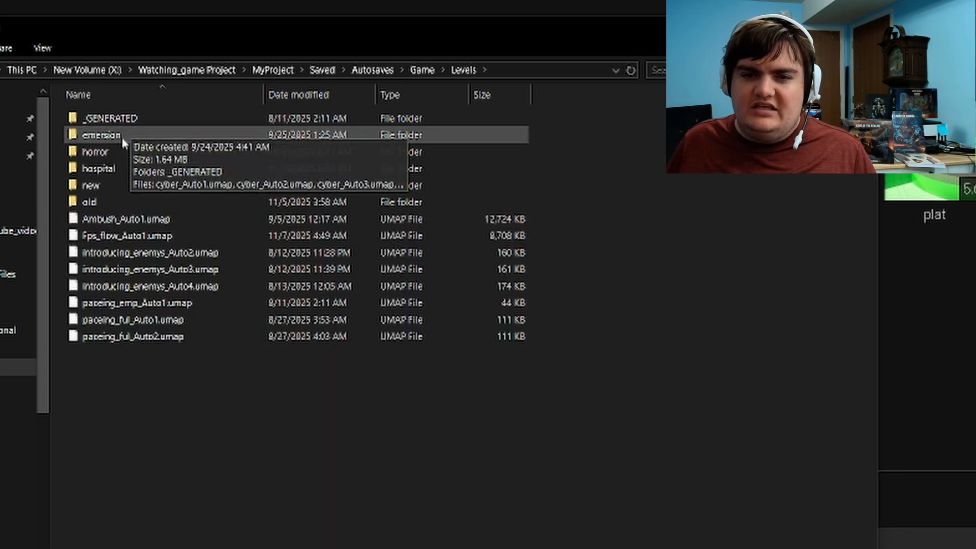
{"action": "double_click", "coordinate": [105, 172]}
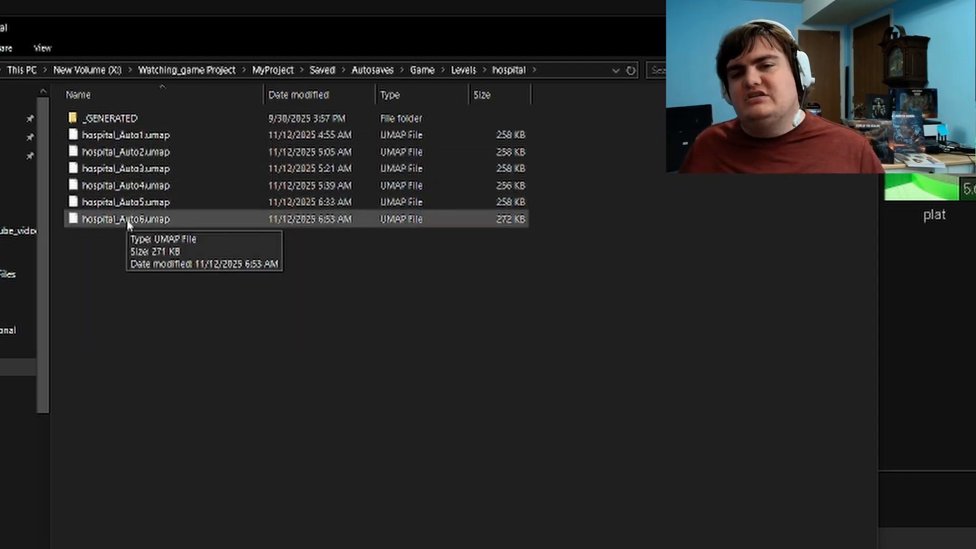
{"action": "left_click", "coordinate": [129, 223]}
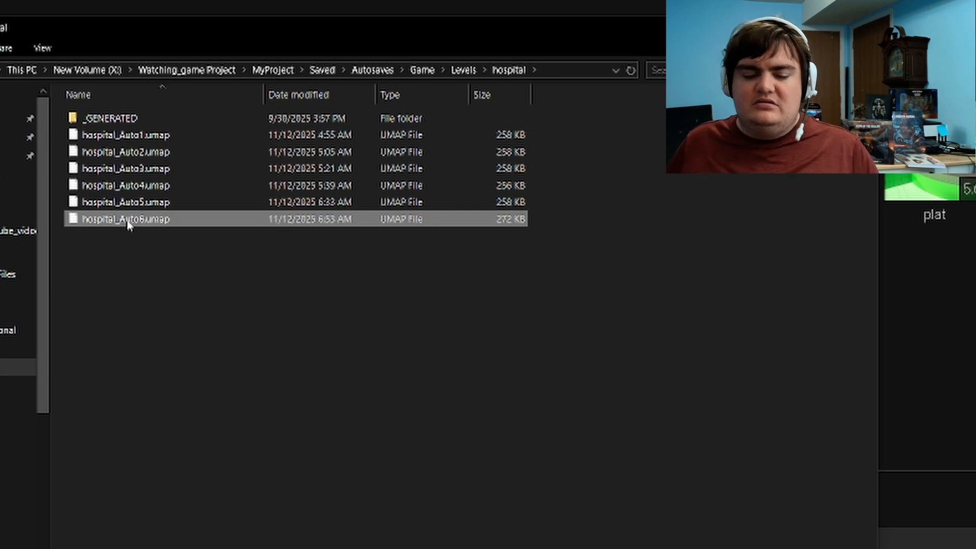
Step: Duplicate hospital_Auto6.umap in its folder, rename the copy hospita.umap, and undo the duplication test by removing the copy
{"action": "left_click", "coordinate": [224, 288]}
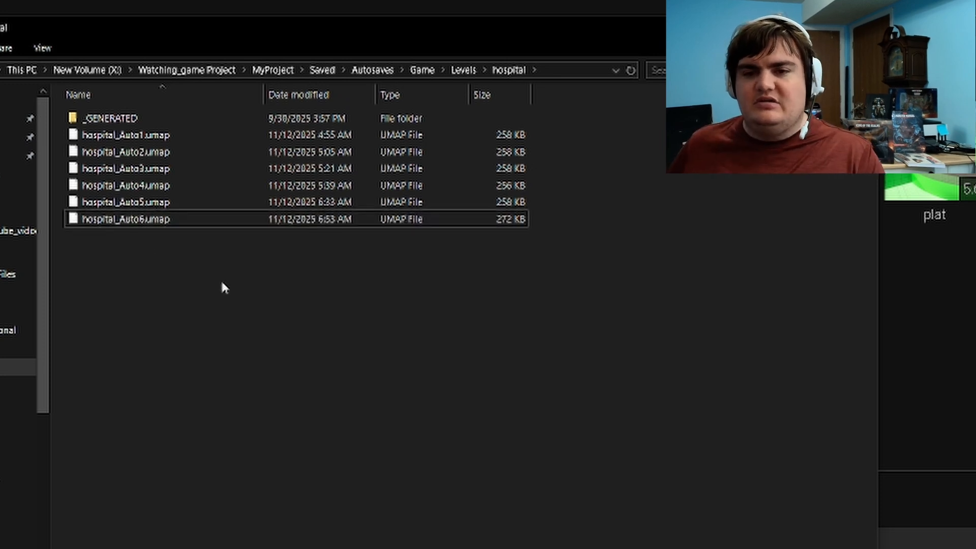
{"action": "key", "text": "ctrl+v"}
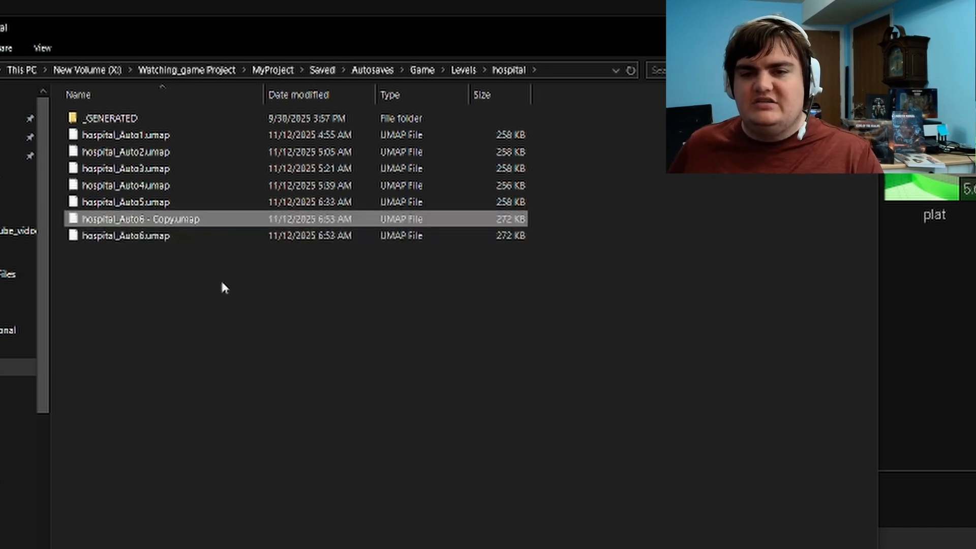
{"action": "right_click", "coordinate": [169, 224]}
{"action": "left_click", "coordinate": [235, 497]}
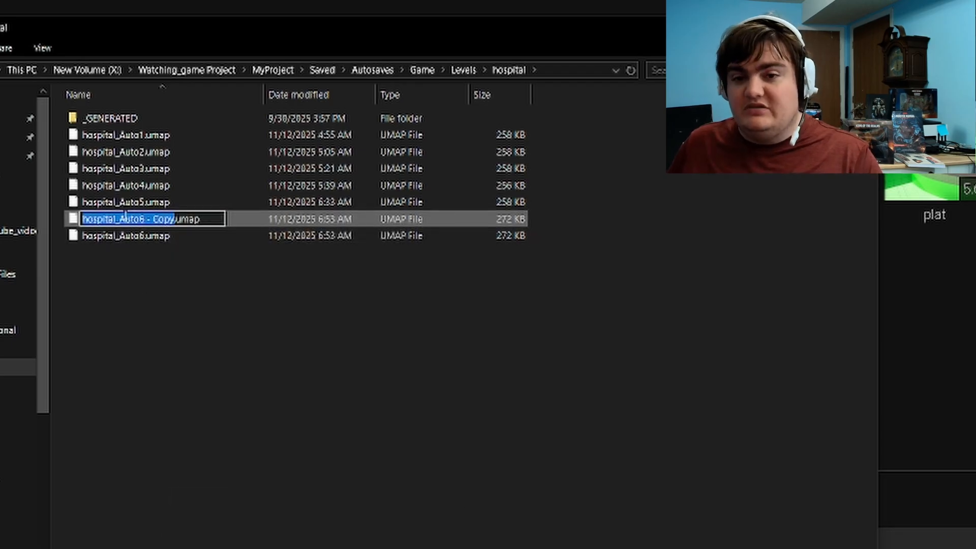
{"action": "left_click_drag", "start_coordinate": [113, 219], "coordinate": [126, 219]}
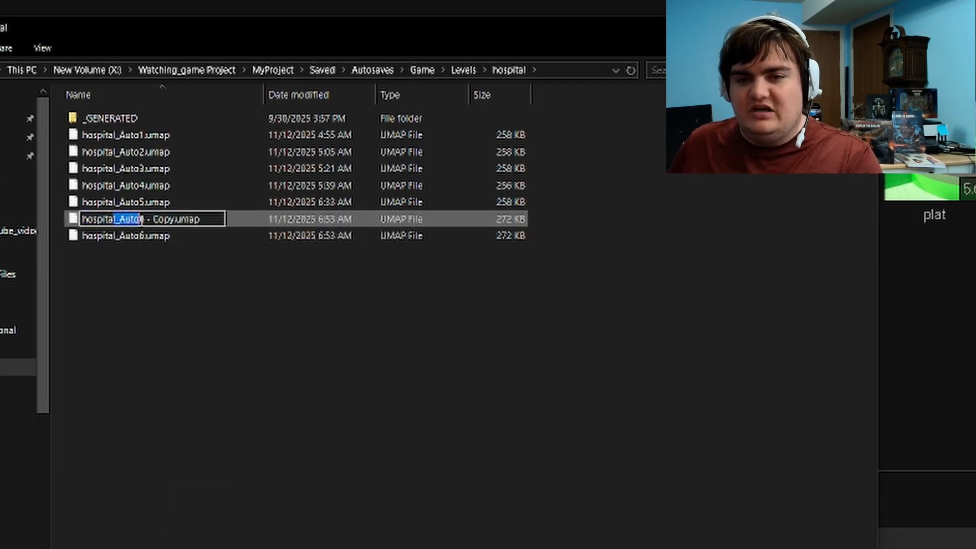
{"action": "key", "text": "BackSpace"}
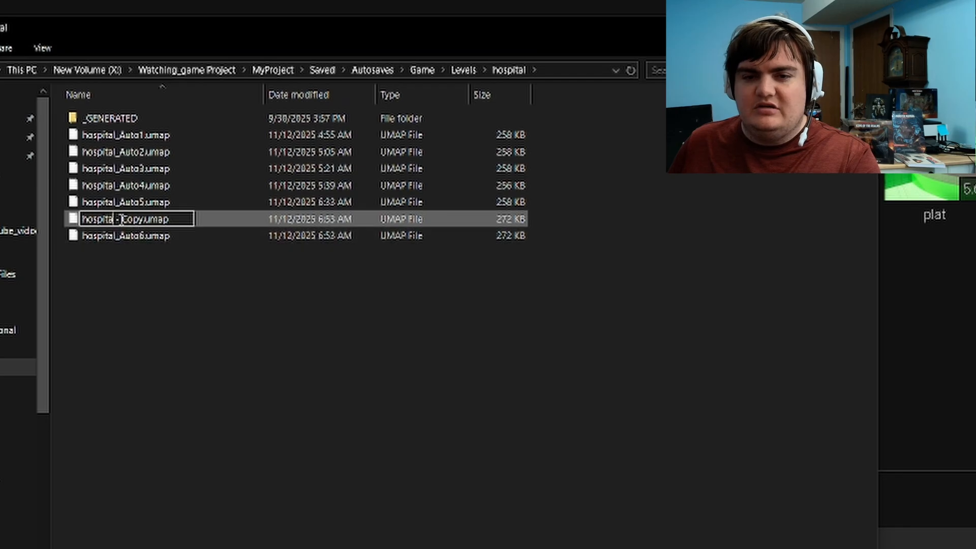
{"action": "key", "text": "BackSpace"}
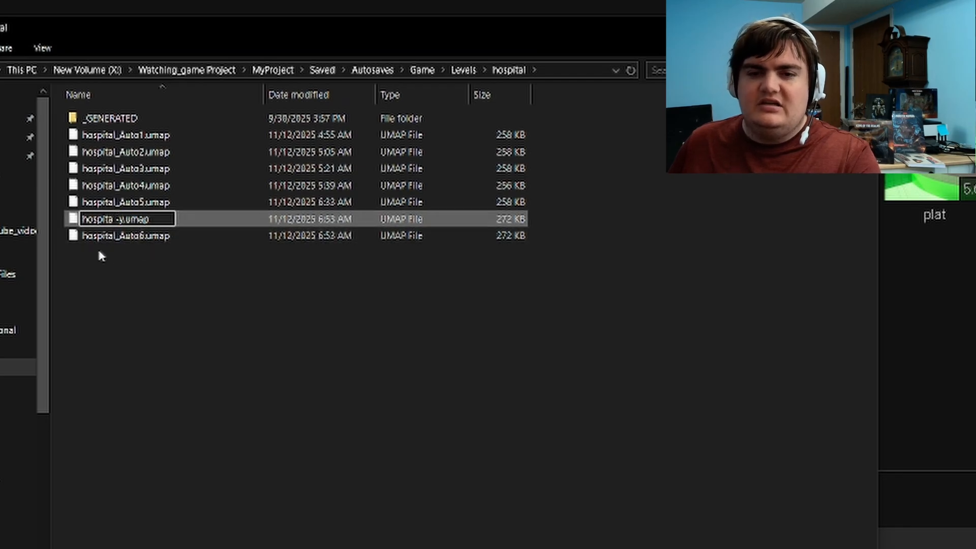
{"action": "key", "text": "BackSpace"}
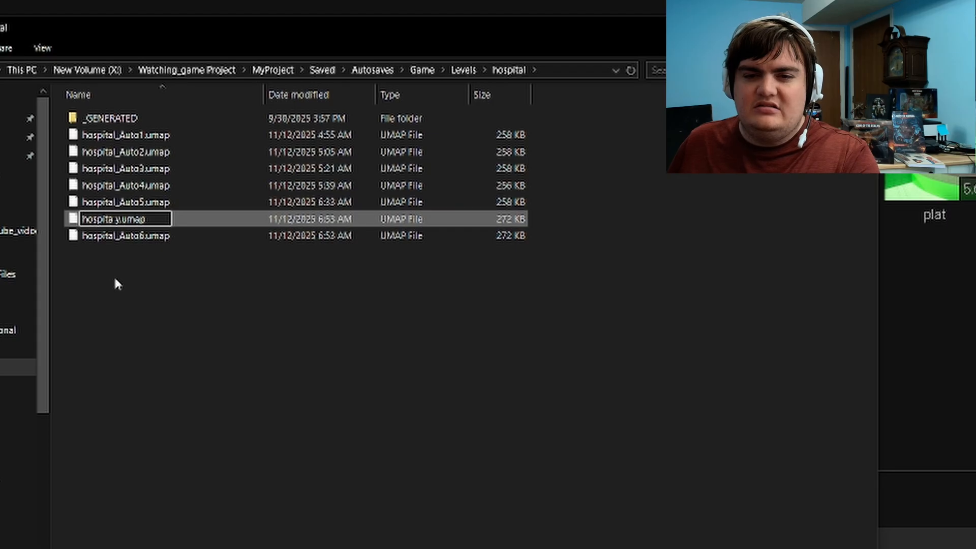
{"action": "key", "text": "Delete"}
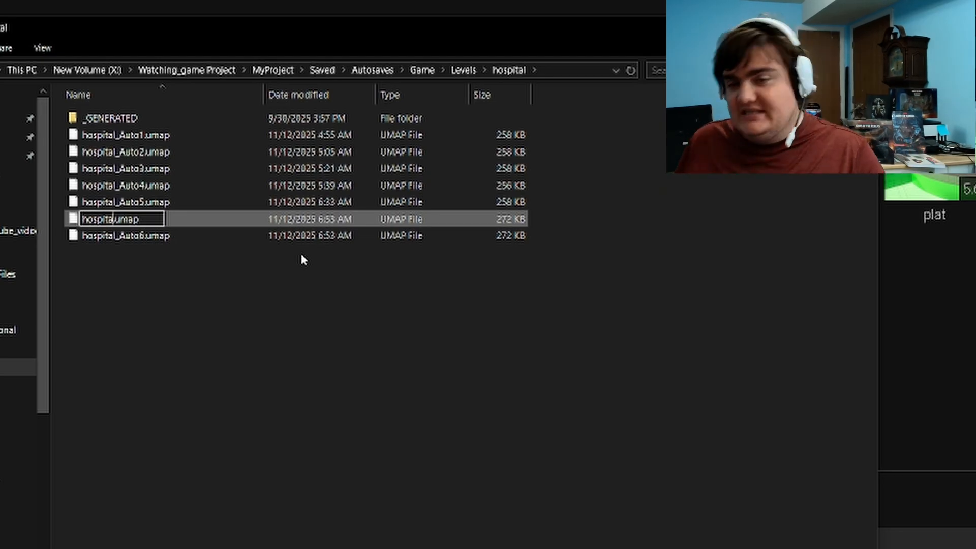
{"action": "left_click", "coordinate": [285, 338]}
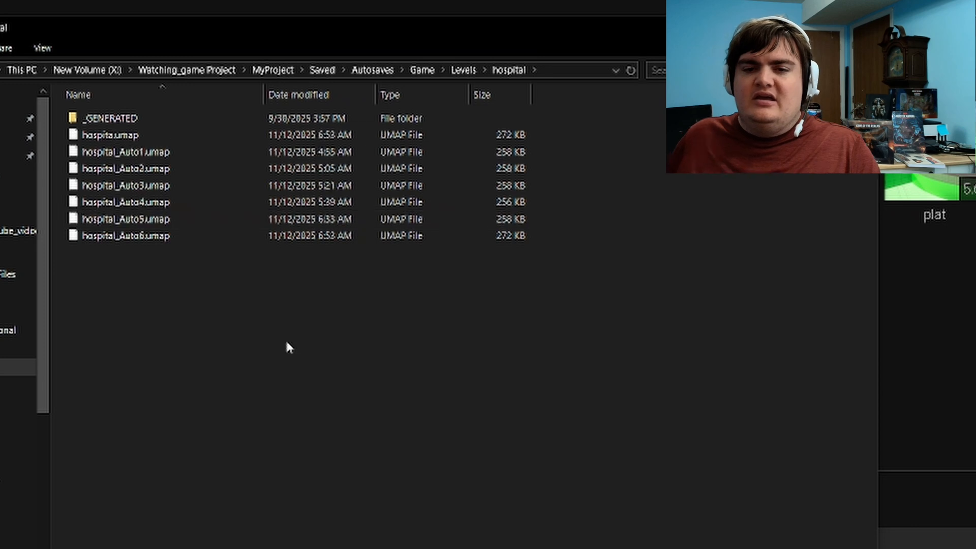
{"action": "key", "text": "ctrl+z"}
{"action": "key", "text": "Delete"}
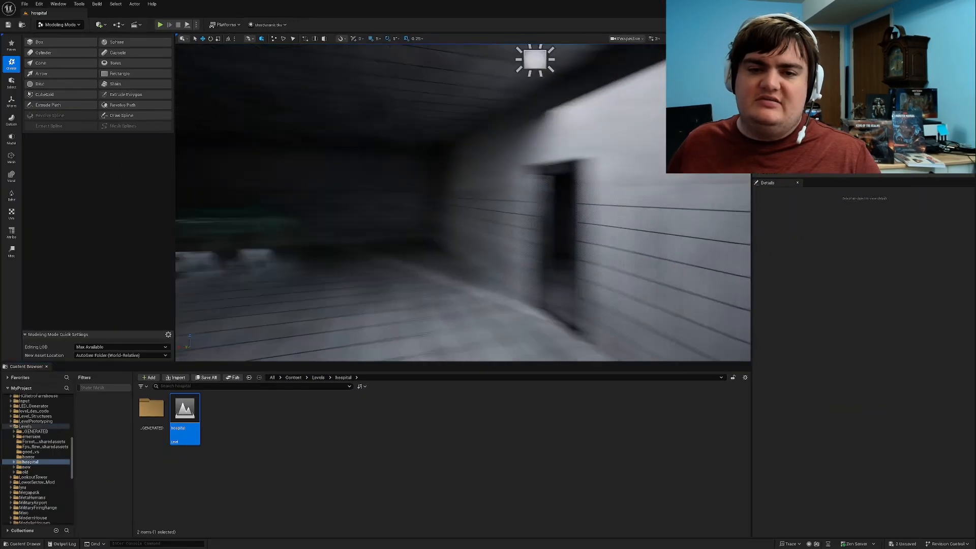
Step: Select the four trolley beds in the morgue room together and snap them down to the floor
{"action": "right_click_drag", "start_coordinate": [463, 202], "coordinate": [356, 196]}
{"action": "left_click", "coordinate": [387, 214]}
{"action": "right_click_drag", "start_coordinate": [447, 216], "coordinate": [366, 196]}
{"action": "left_click", "coordinate": [441, 213], "text": "ctrl"}
{"action": "right_click", "coordinate": [442, 214]}
{"action": "left_click", "coordinate": [437, 199], "text": "ctrl"}
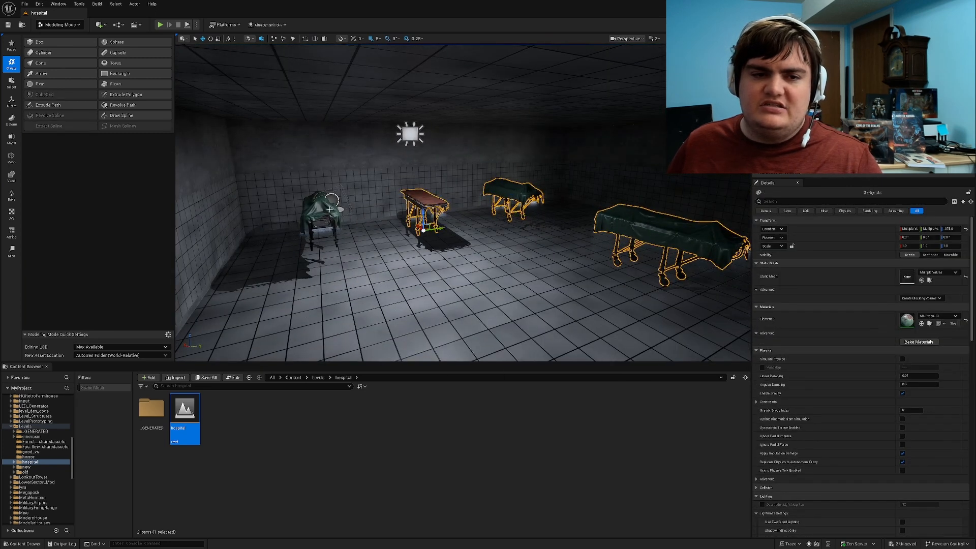
{"action": "left_click", "coordinate": [330, 210], "text": "ctrl"}
{"action": "key", "text": "End"}
Step: Raise the nearest covered trolley bed into the air twice and snap it back to the floor each time
{"action": "right_click_drag", "start_coordinate": [452, 236], "coordinate": [507, 243]}
{"action": "left_click", "coordinate": [507, 243]}
{"action": "left_click", "coordinate": [562, 237]}
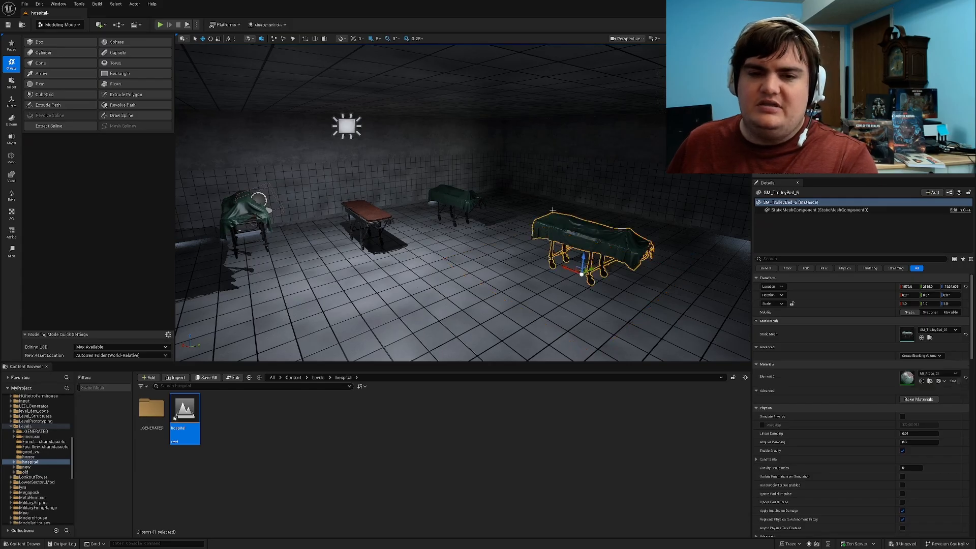
{"action": "left_click_drag", "start_coordinate": [583, 259], "coordinate": [585, 164]}
{"action": "key", "text": "End"}
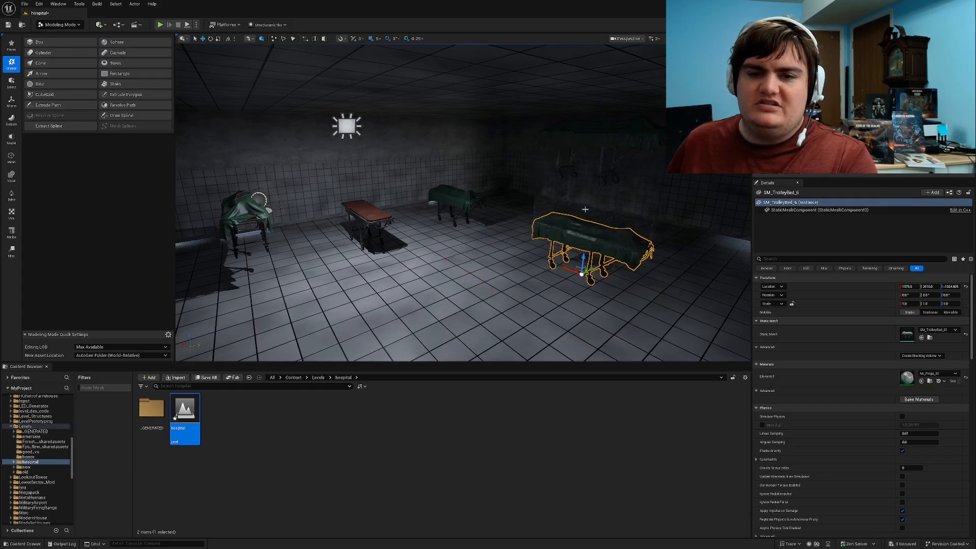
{"action": "left_click_drag", "start_coordinate": [583, 258], "coordinate": [584, 192]}
{"action": "key", "text": "End"}
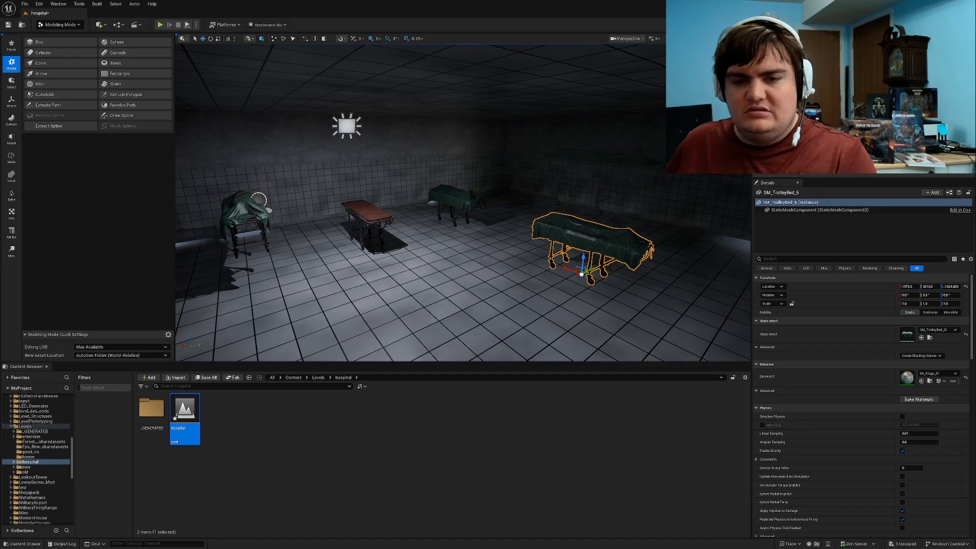
Step: Delete all four trolley beds to empty the morgue room
{"action": "right_click_drag", "start_coordinate": [584, 193], "coordinate": [617, 195]}
{"action": "key", "text": "Delete"}
{"action": "left_click", "coordinate": [411, 203]}
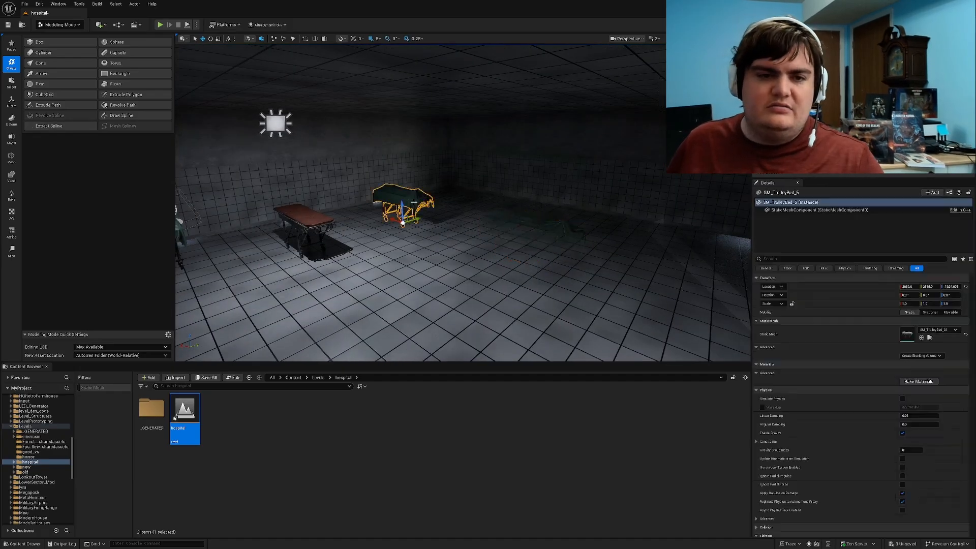
{"action": "key", "text": "Delete"}
{"action": "left_click", "coordinate": [304, 218]}
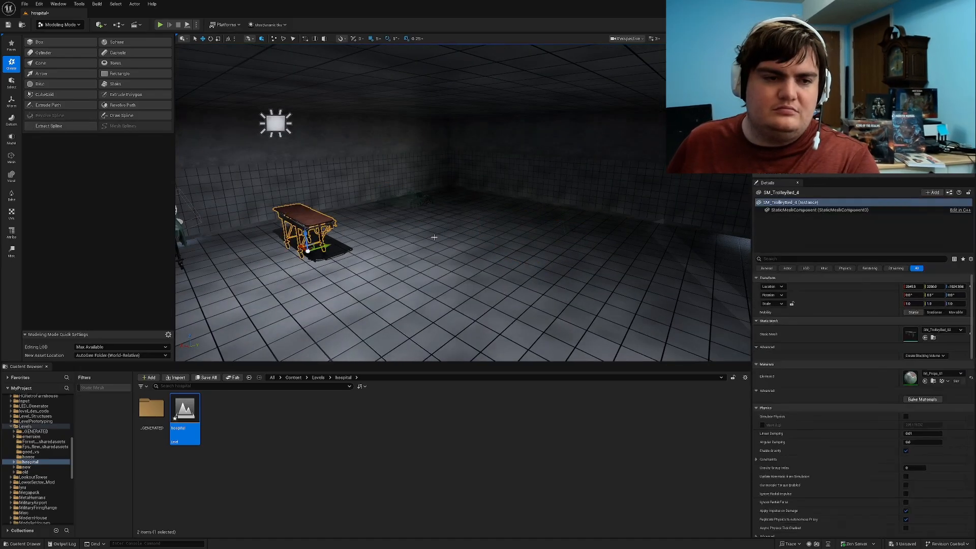
{"action": "key", "text": "Delete"}
{"action": "right_click_drag", "start_coordinate": [432, 237], "coordinate": [356, 236]}
{"action": "left_click", "coordinate": [388, 202]}
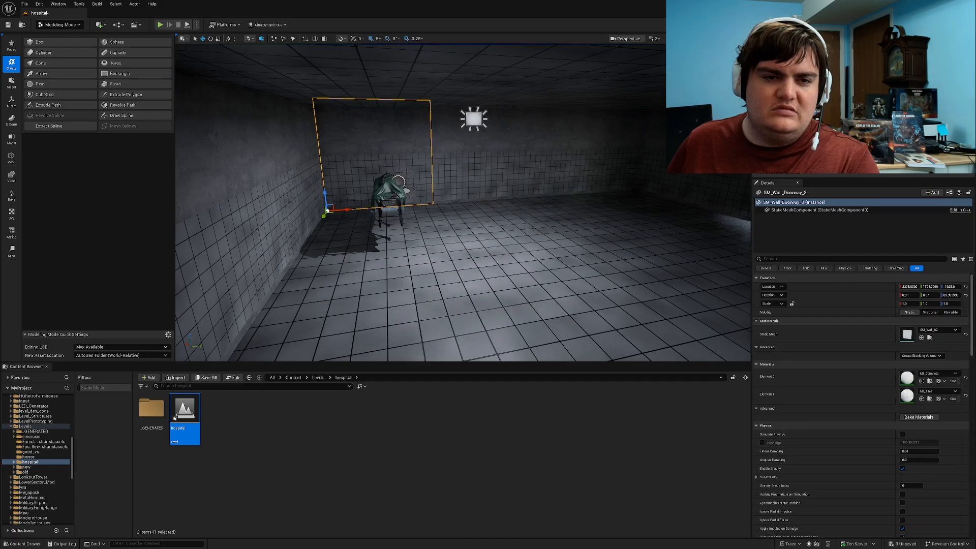
{"action": "key", "text": "Delete"}
Step: Select the room's two rect lights and duplicate them across to the darker side of the ceiling
{"action": "right_click_drag", "start_coordinate": [475, 202], "coordinate": [379, 200]}
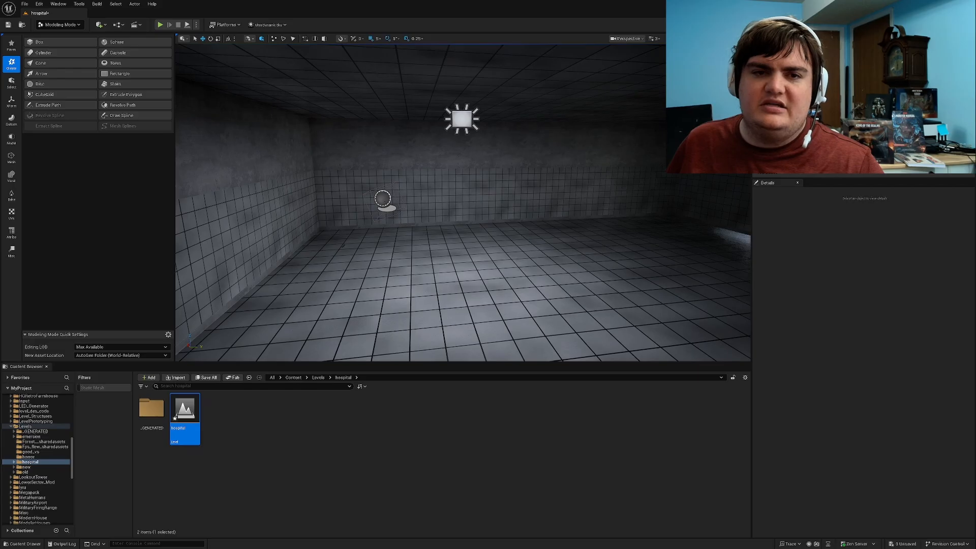
{"action": "left_click", "coordinate": [462, 119]}
{"action": "right_click_drag", "start_coordinate": [462, 119], "coordinate": [610, 121]}
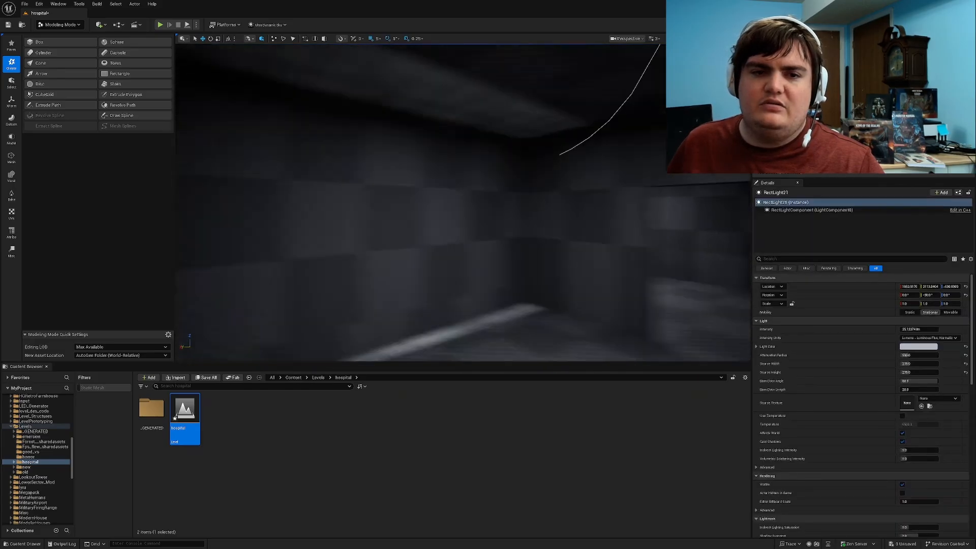
{"action": "right_click_drag", "start_coordinate": [527, 110], "coordinate": [623, 110]}
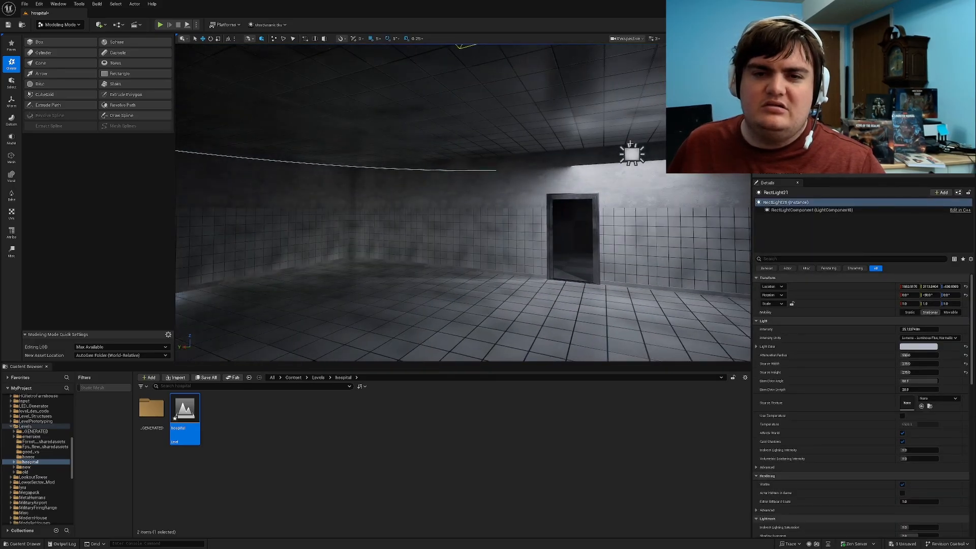
{"action": "left_click", "coordinate": [630, 154], "text": "ctrl"}
{"action": "left_click_drag", "start_coordinate": [615, 155], "coordinate": [425, 171], "text": "alt"}
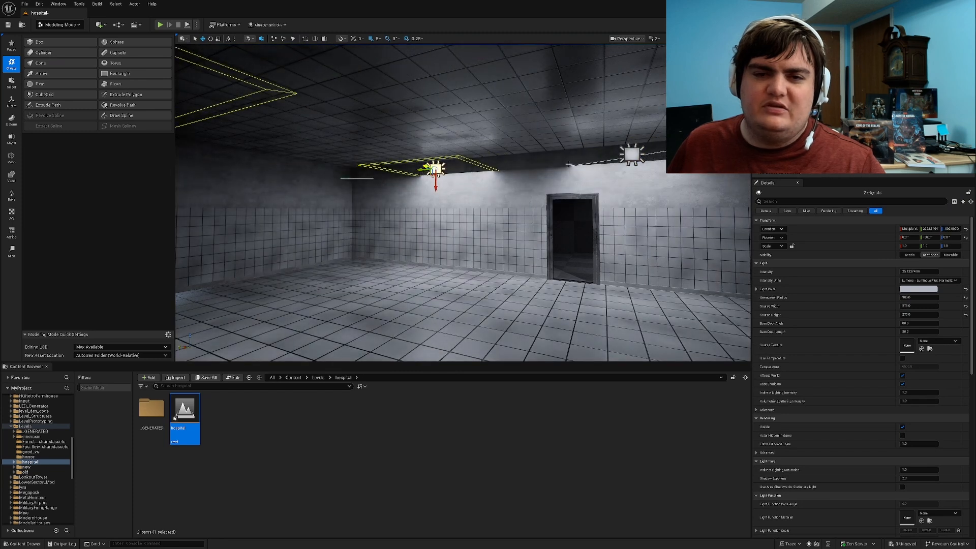
Step: Select the two rect lights nearest the doorway wall, nudge them slightly together, and deselect them
{"action": "left_click", "coordinate": [632, 154], "text": "ctrl"}
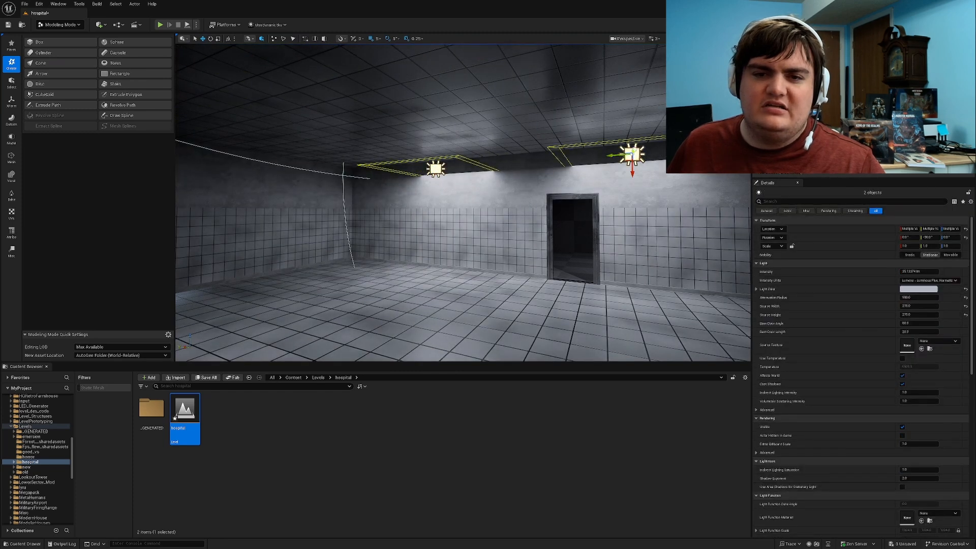
{"action": "left_click_drag", "start_coordinate": [633, 152], "coordinate": [637, 143]}
{"action": "right_click_drag", "start_coordinate": [636, 144], "coordinate": [524, 123]}
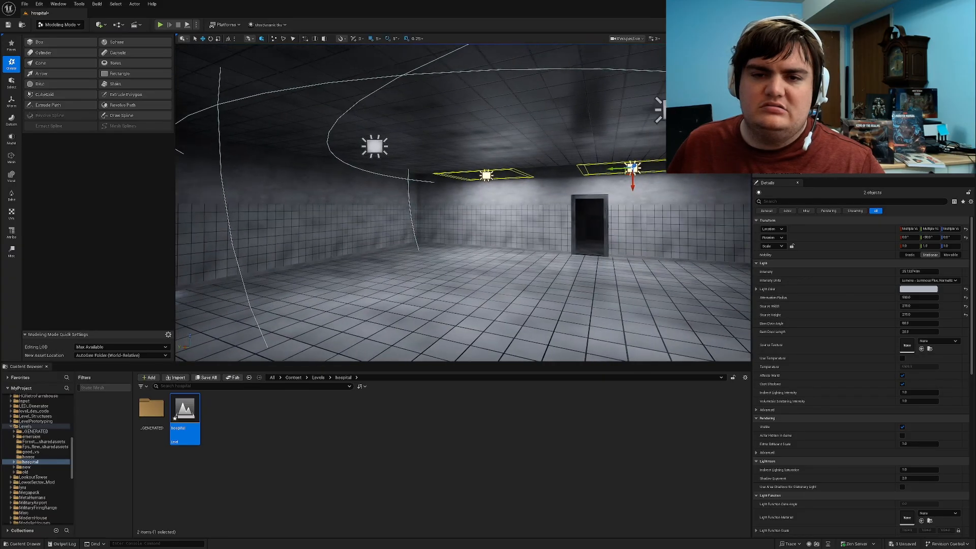
{"action": "right_click_drag", "start_coordinate": [533, 202], "coordinate": [353, 318]}
{"action": "key", "text": "Escape"}
Step: Select a plain wall piece, locate its mesh in the Morgue Meshes folder, and browse the available props there
{"action": "left_click", "coordinate": [356, 140]}
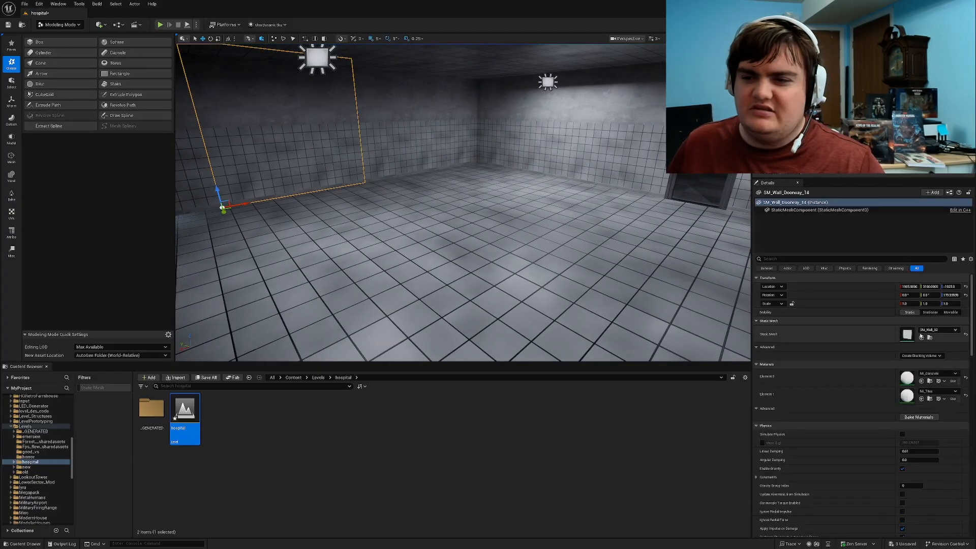
{"action": "left_click", "coordinate": [929, 338]}
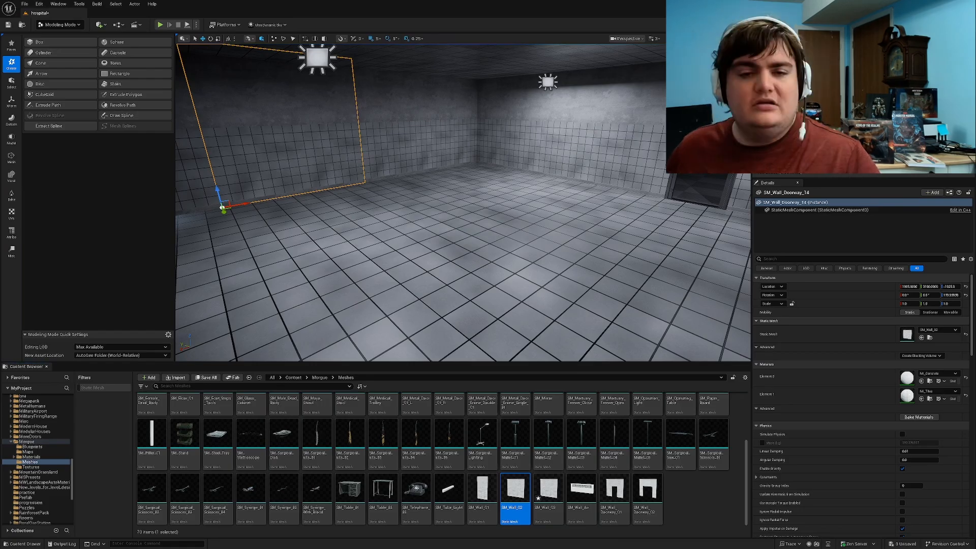
{"action": "right_click_drag", "start_coordinate": [545, 334], "coordinate": [402, 310]}
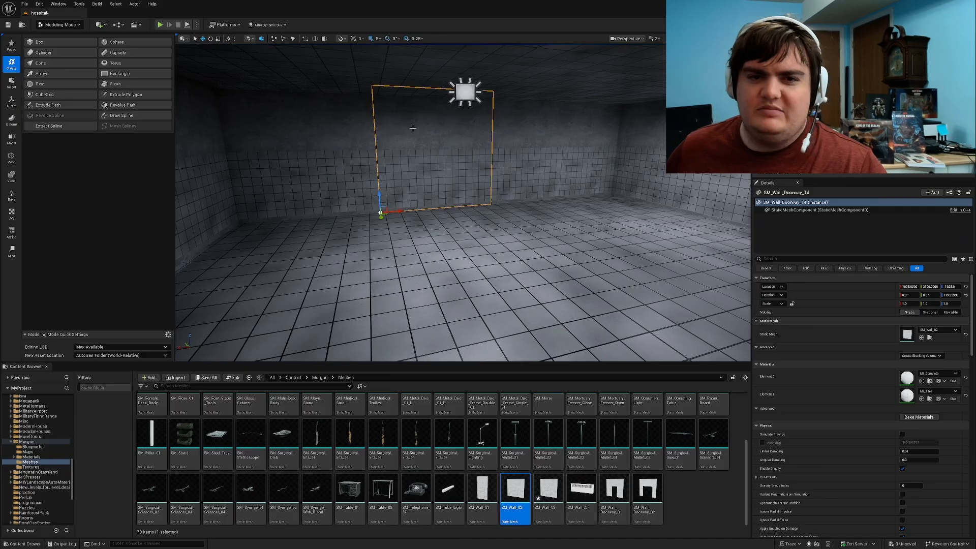
{"action": "scroll", "coordinate": [405, 477], "scroll_direction": "up", "scroll_amount": 2}
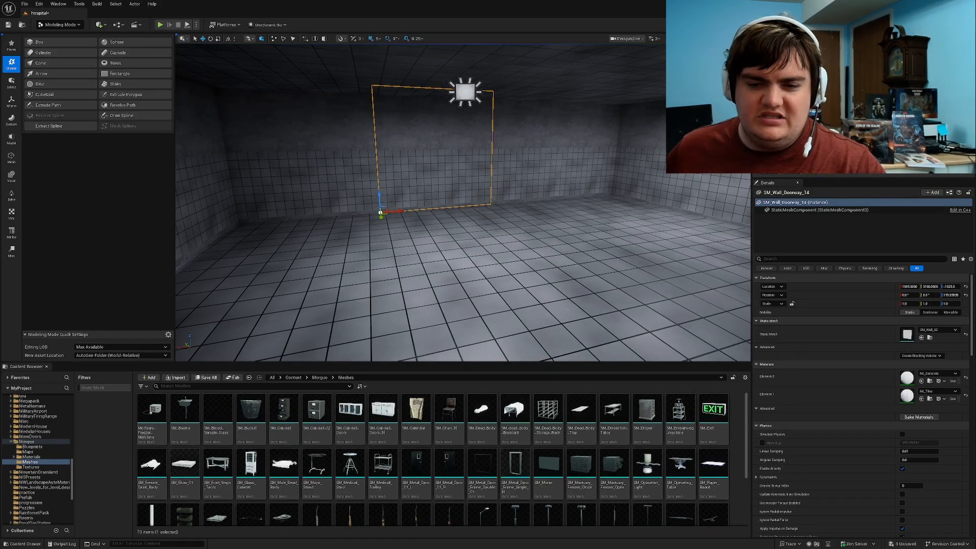
{"action": "right_click_drag", "start_coordinate": [432, 244], "coordinate": [539, 236]}
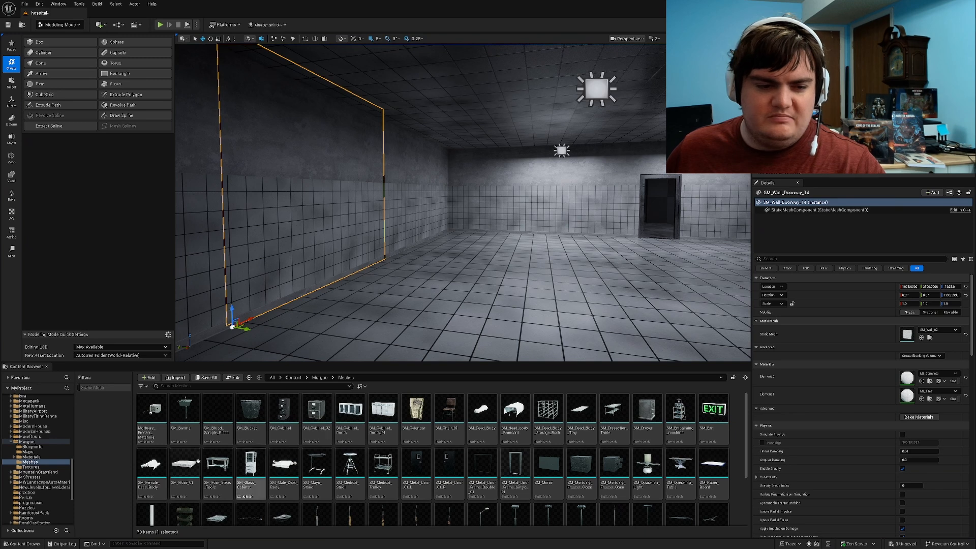
{"action": "scroll", "coordinate": [183, 455], "scroll_direction": "down", "scroll_amount": 1}
{"action": "scroll", "coordinate": [328, 440], "scroll_direction": "up", "scroll_amount": 1}
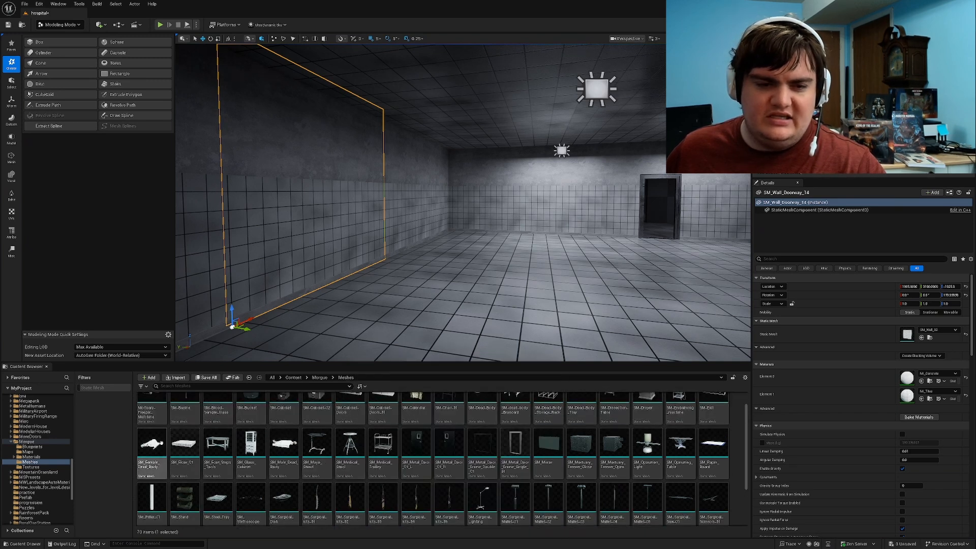
Step: Place SM_Female_Dead_Body on the floor of the room and shift it closer to the side wall
{"action": "left_click_drag", "start_coordinate": [476, 247], "coordinate": [331, 288]}
{"action": "key", "text": "e"}
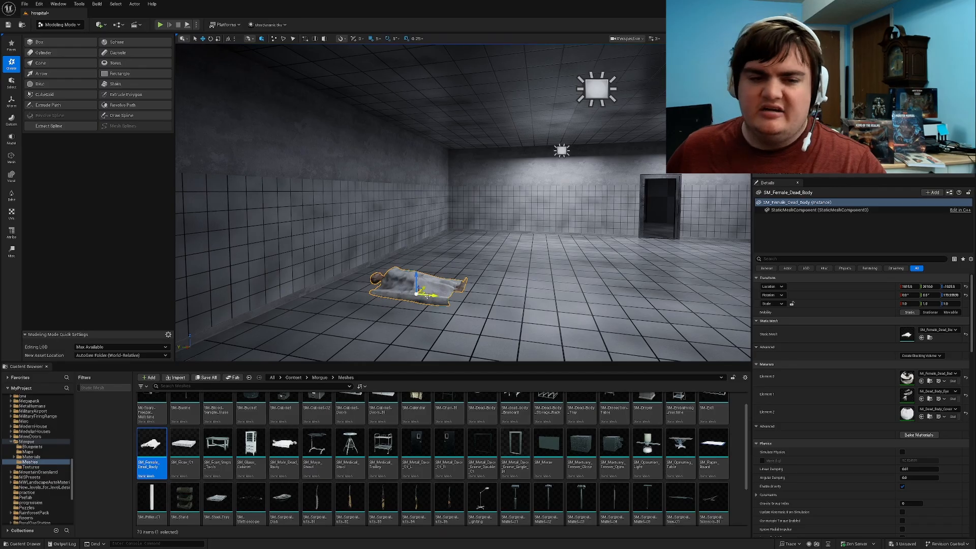
{"action": "left_click_drag", "start_coordinate": [427, 296], "coordinate": [400, 292]}
Step: Place SM_Mortuary_Freezer_Close on the floor against the side wall, beside the body
{"action": "key", "text": "a"}
{"action": "right_click_drag", "start_coordinate": [400, 292], "coordinate": [206, 303]}
{"action": "key", "text": "d"}
{"action": "key", "text": "d"}
{"action": "key", "text": "d"}
{"action": "key", "text": "w"}
{"action": "key", "text": "s"}
{"action": "key", "text": "a"}
{"action": "key", "text": "s"}
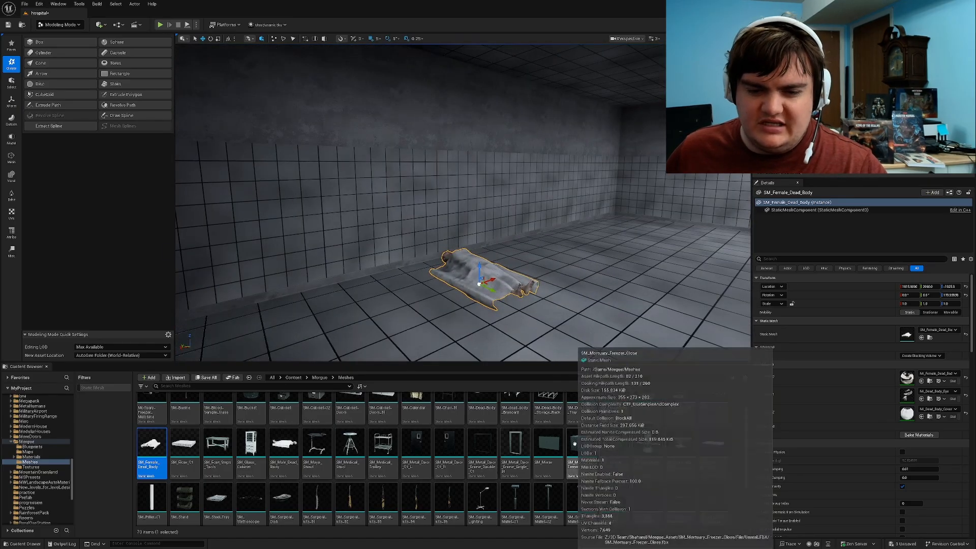
{"action": "left_click_drag", "start_coordinate": [575, 444], "coordinate": [561, 250]}
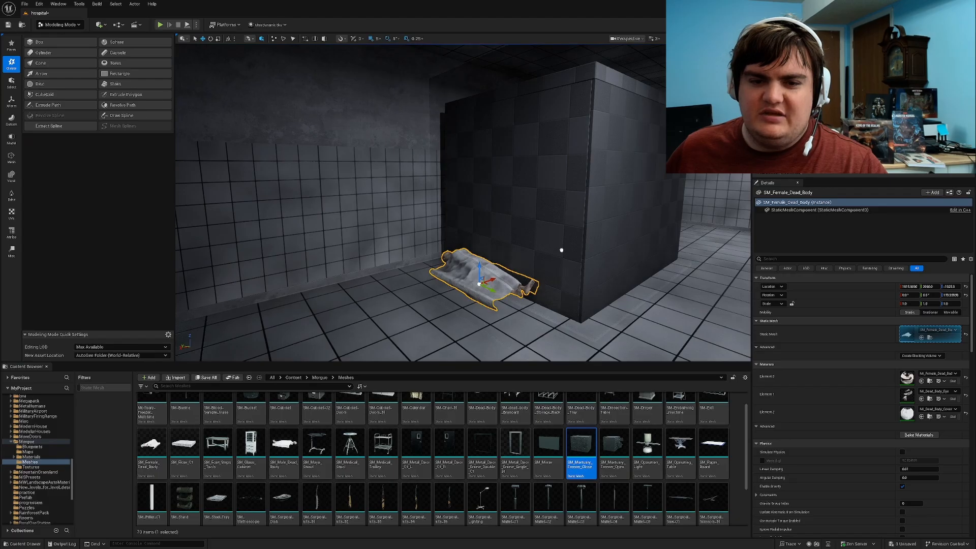
{"action": "left_click_drag", "start_coordinate": [580, 317], "coordinate": [579, 316]}
Step: Rotate the mortuary freezer 180 degrees so its doors face the room and push it toward the wall behind it
{"action": "key", "text": "e"}
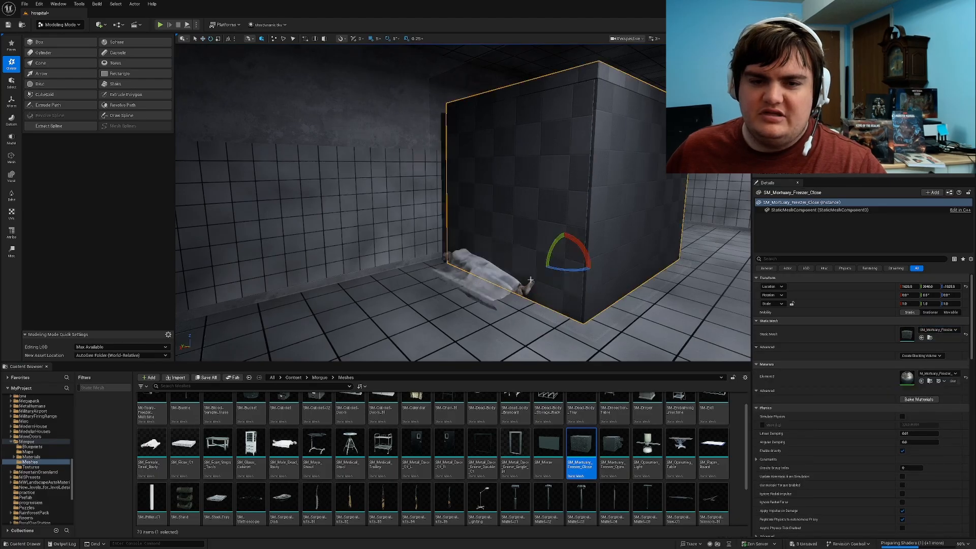
{"action": "left_click_drag", "start_coordinate": [566, 268], "coordinate": [583, 256]}
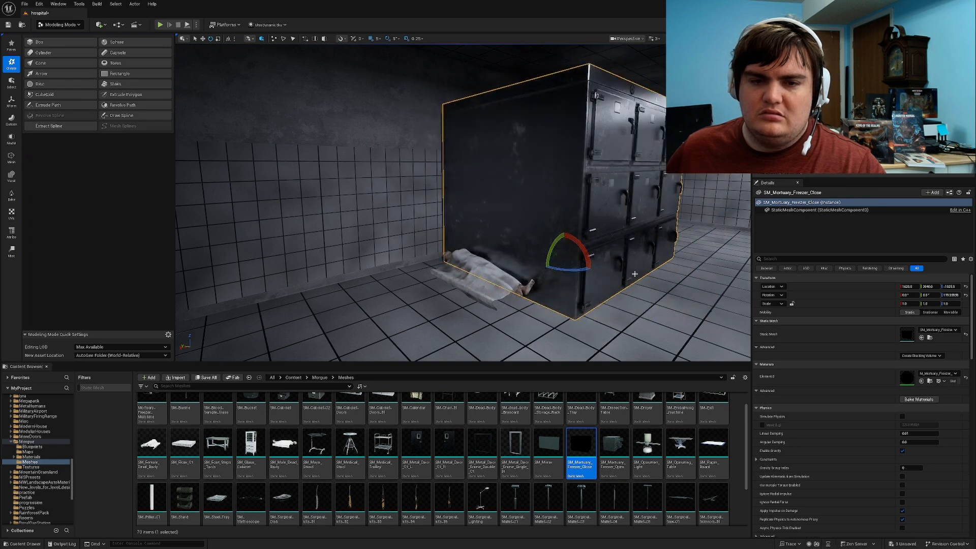
{"action": "right_click_drag", "start_coordinate": [634, 274], "coordinate": [500, 301]}
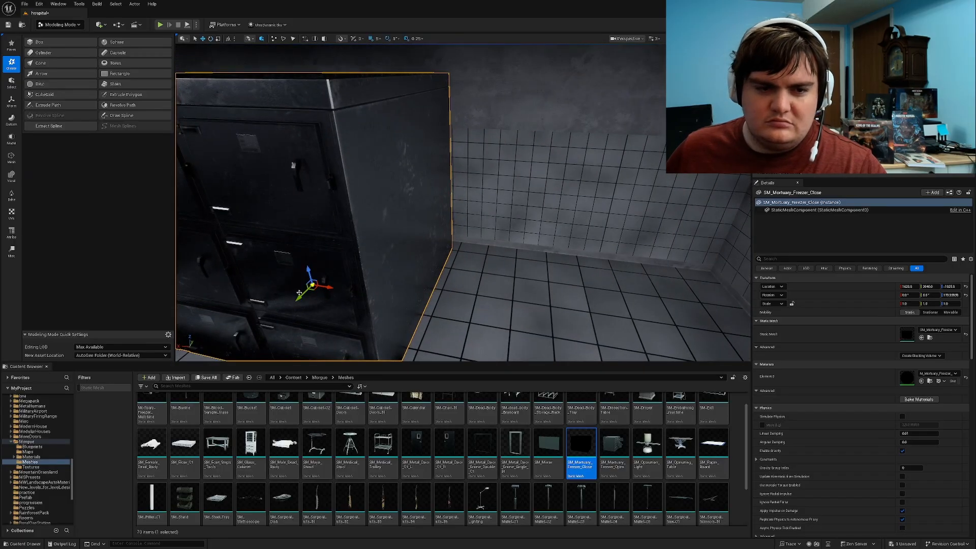
{"action": "left_click_drag", "start_coordinate": [300, 296], "coordinate": [312, 285]}
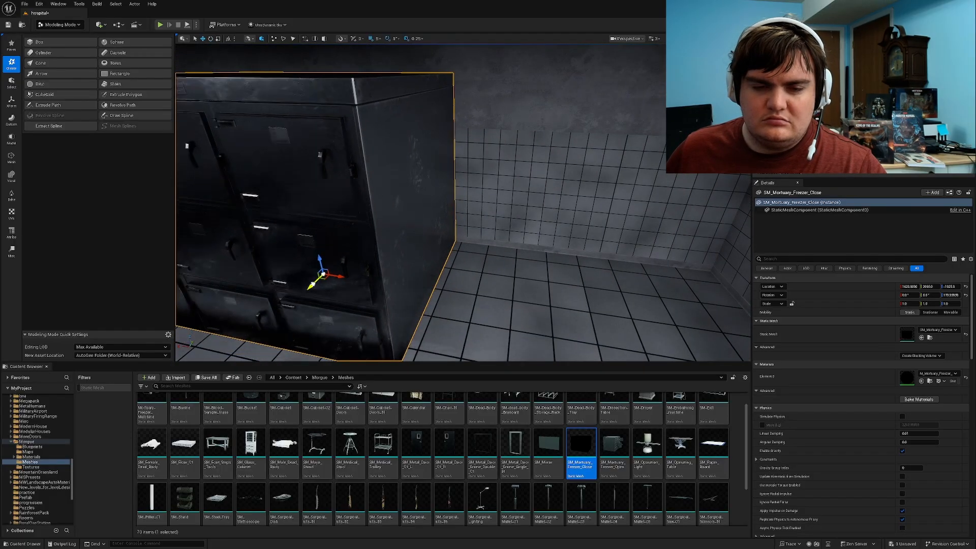
Step: Slide the mortuary freezer along the back wall until it sits in the corner by the adjoining side wall
{"action": "left_click_drag", "start_coordinate": [427, 277], "coordinate": [539, 301]}
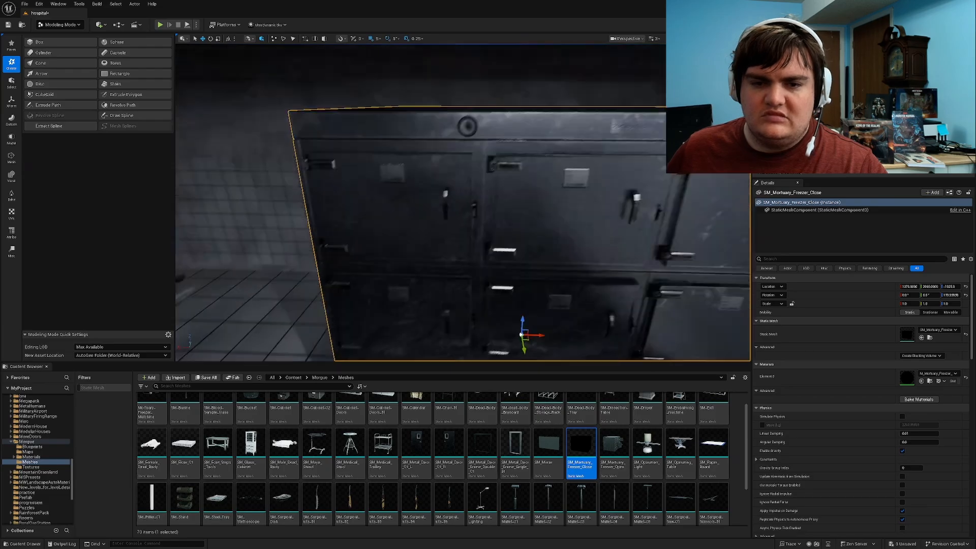
{"action": "right_click_drag", "start_coordinate": [540, 301], "coordinate": [655, 290]}
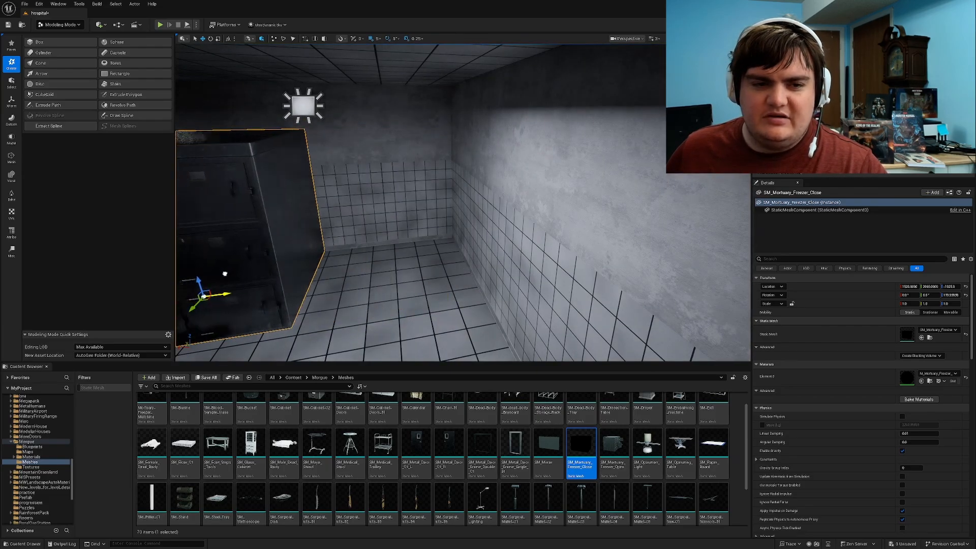
{"action": "right_click_drag", "start_coordinate": [232, 275], "coordinate": [289, 262]}
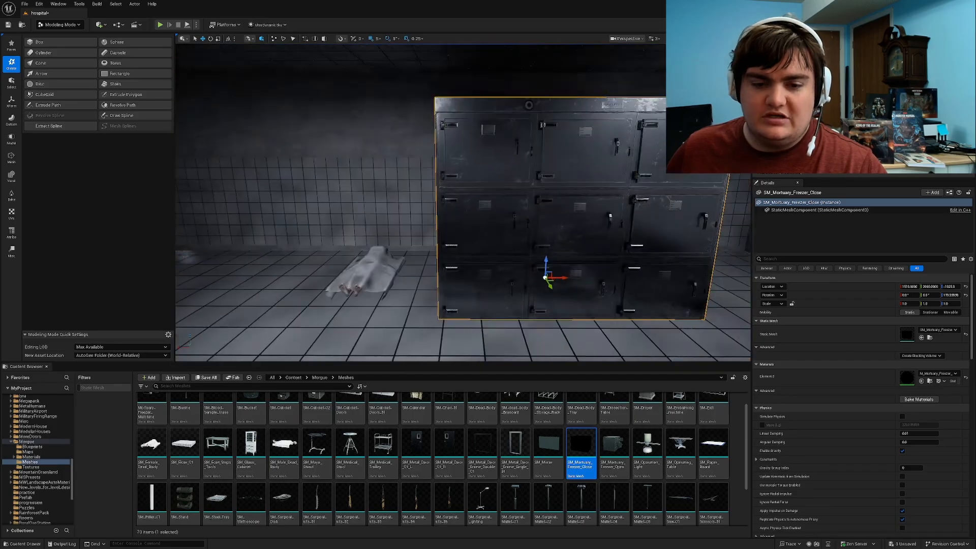
{"action": "key", "text": "a"}
{"action": "key", "text": "d"}
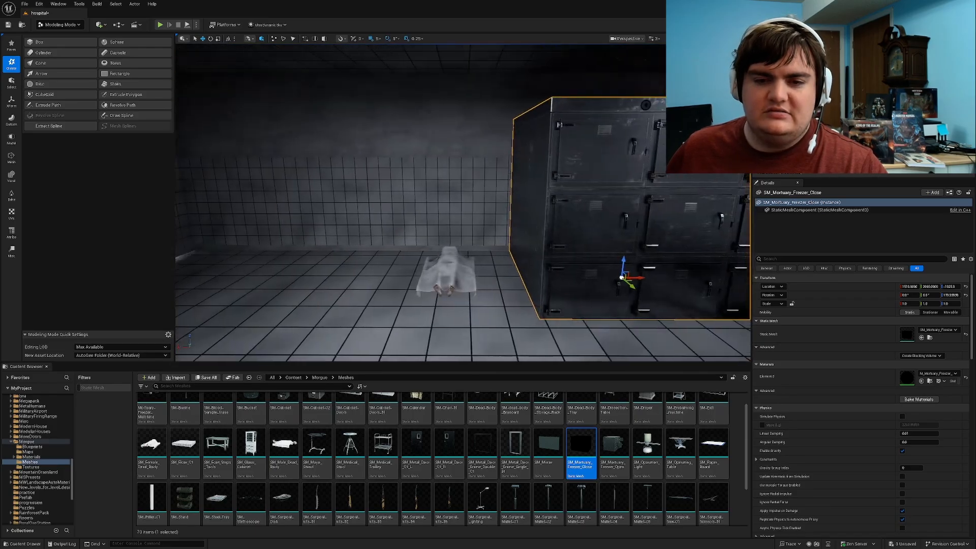
{"action": "key", "text": "a"}
{"action": "key", "text": "d"}
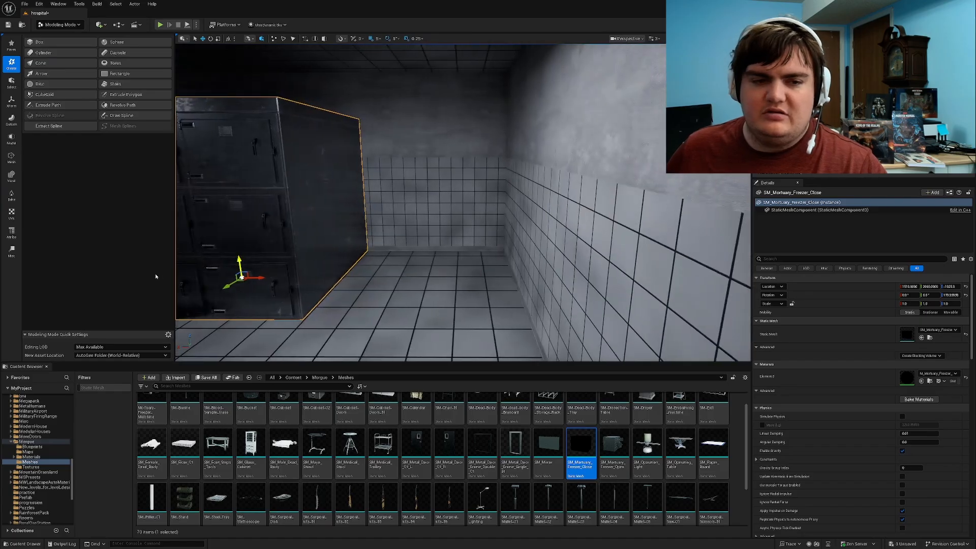
{"action": "left_click_drag", "start_coordinate": [261, 276], "coordinate": [440, 275]}
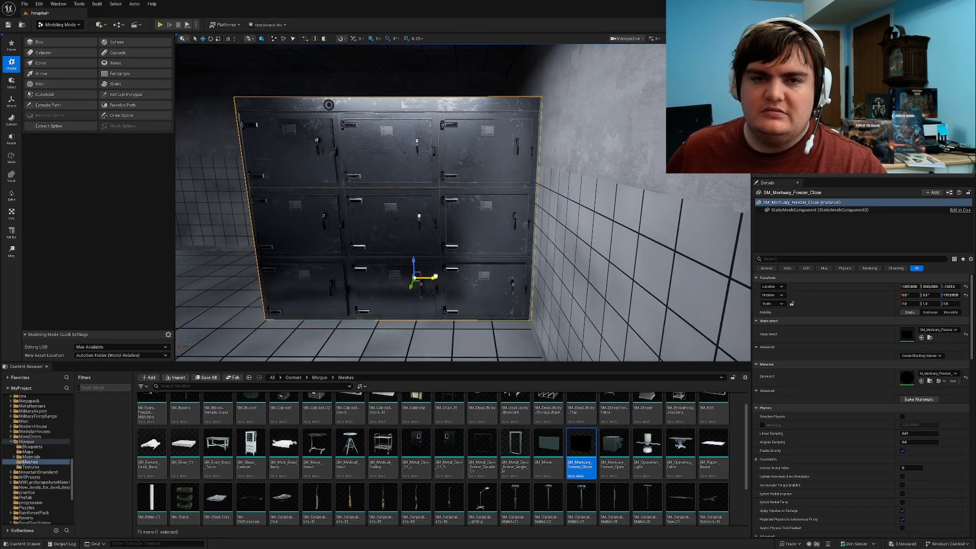
Step: Duplicate the closed mortuary freezer and place the copy flush beside the original along the back wall
{"action": "key", "text": "a"}
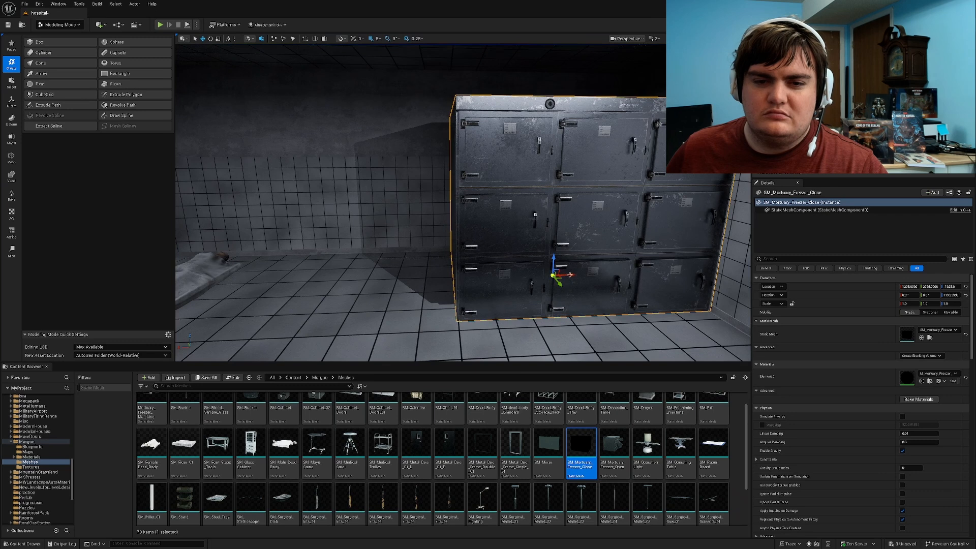
{"action": "left_click_drag", "start_coordinate": [569, 275], "coordinate": [334, 279]}
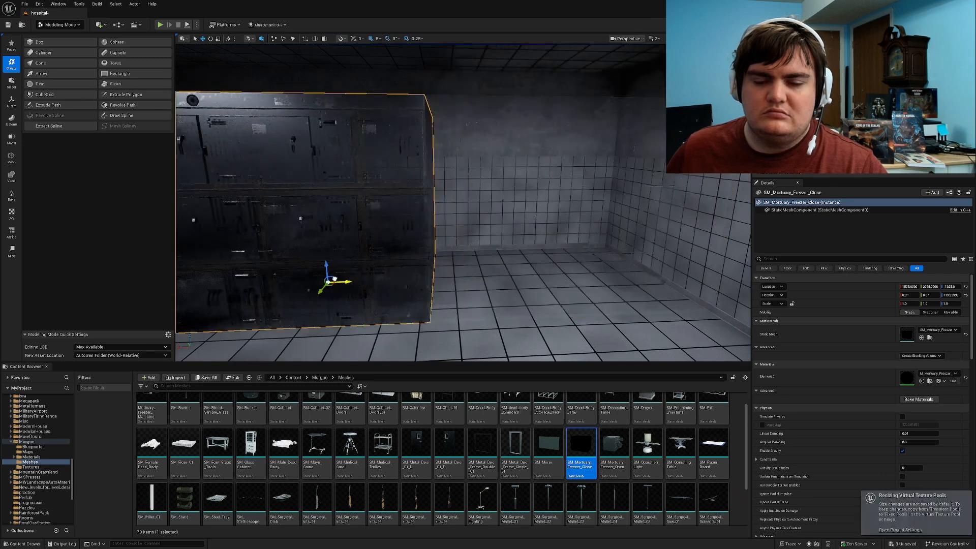
{"action": "key", "text": "ctrl+z"}
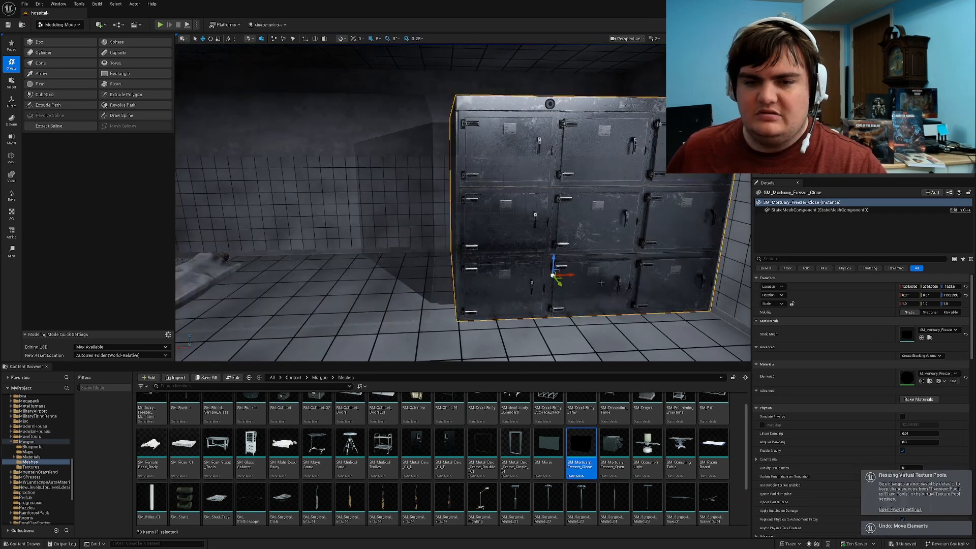
{"action": "left_click_drag", "start_coordinate": [571, 276], "coordinate": [368, 275], "text": "alt"}
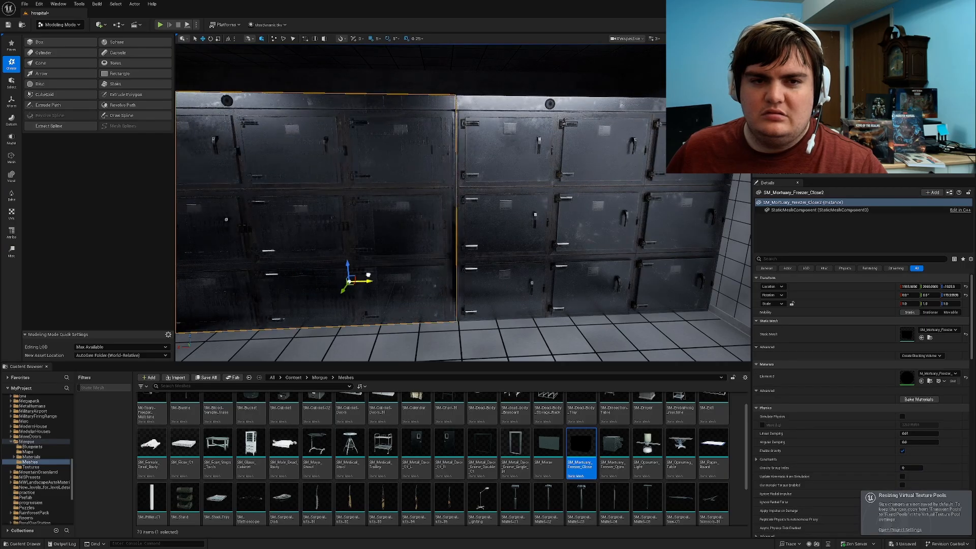
{"action": "key", "text": "s"}
{"action": "right_click_drag", "start_coordinate": [368, 275], "coordinate": [295, 272]}
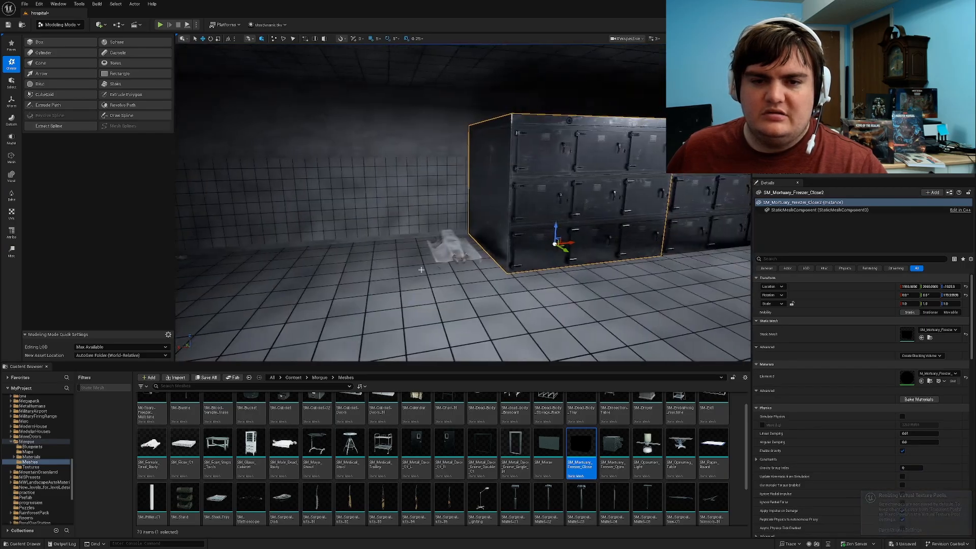
Step: Move the dead body away from the freezers onto the open floor of the room
{"action": "left_click", "coordinate": [460, 250]}
{"action": "key", "text": "a"}
{"action": "right_click_drag", "start_coordinate": [460, 249], "coordinate": [579, 277]}
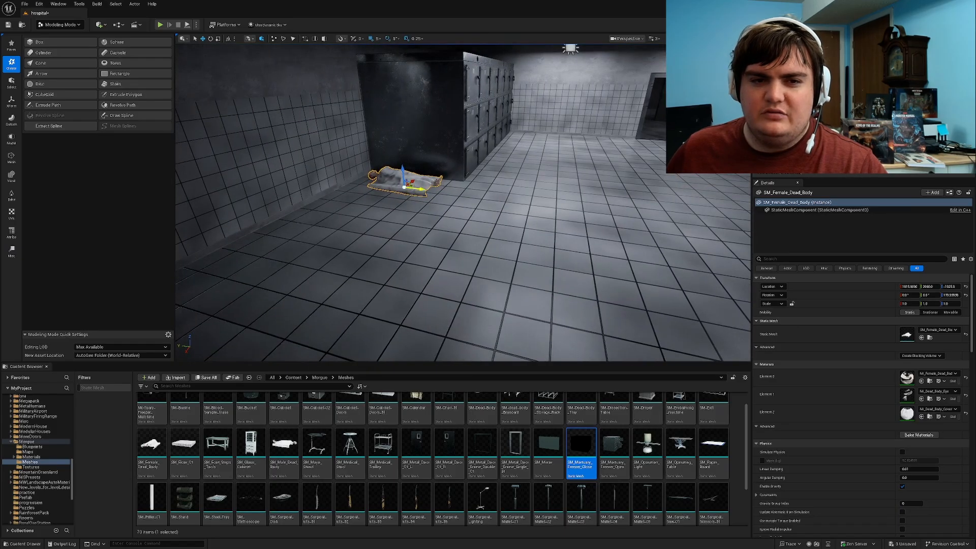
{"action": "left_click_drag", "start_coordinate": [415, 182], "coordinate": [651, 198]}
Step: Try placing SM_Mortuary_Freezer_Open on the floor next to the closed freezers, and delete it
{"action": "left_click", "coordinate": [450, 165]}
{"action": "key", "text": "d"}
{"action": "right_click_drag", "start_coordinate": [454, 211], "coordinate": [328, 175]}
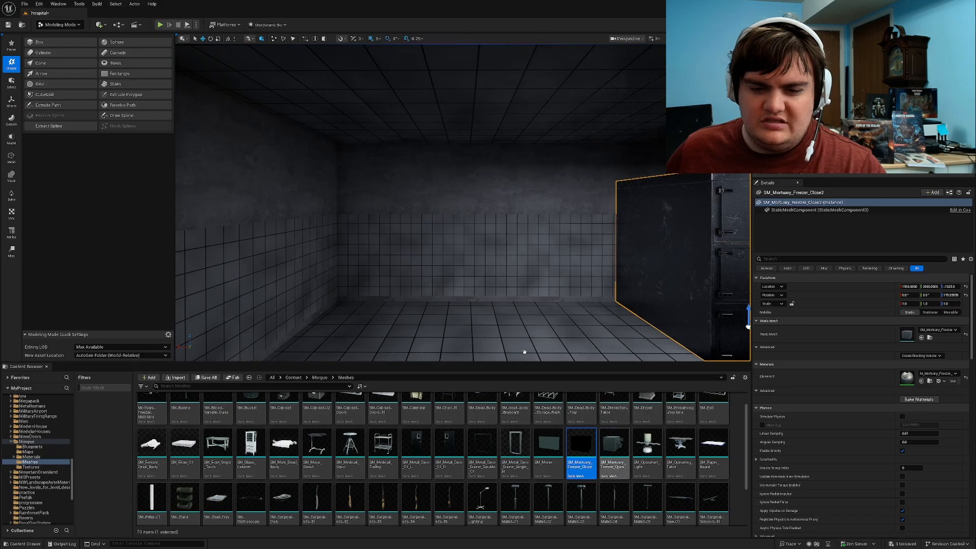
{"action": "left_click_drag", "start_coordinate": [412, 355], "coordinate": [441, 399]}
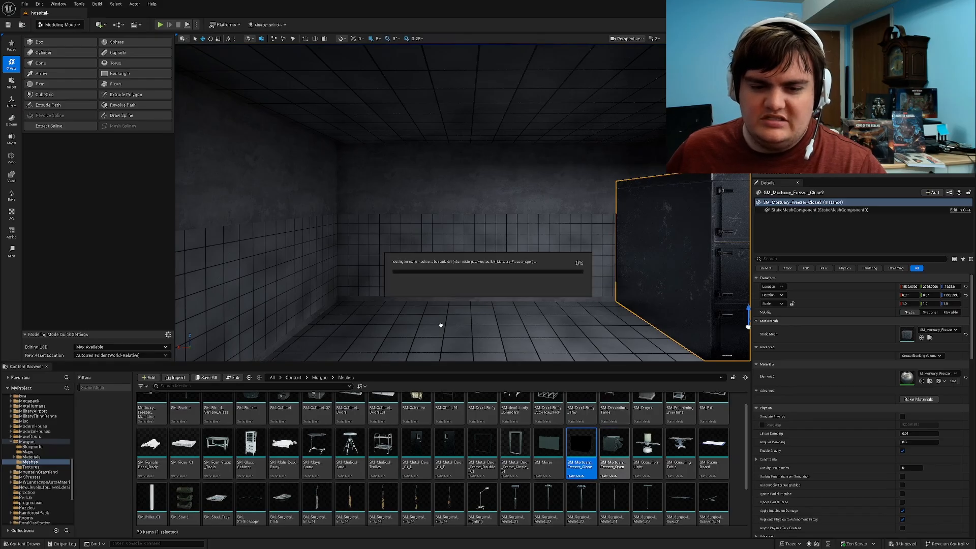
{"action": "left_click_drag", "start_coordinate": [440, 325], "coordinate": [516, 311]}
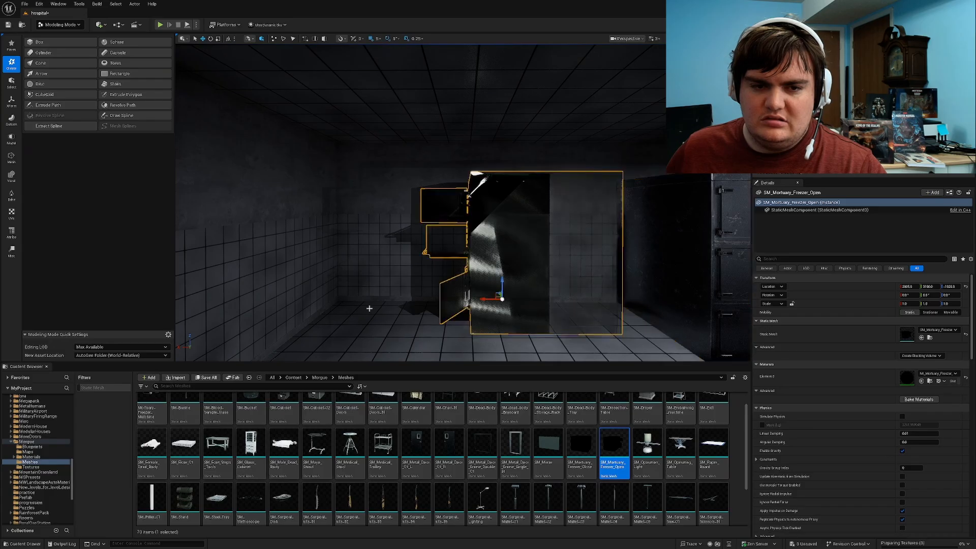
{"action": "mouse_move", "coordinate": [369, 308]}
{"action": "right_mouse_down"}
{"action": "mouse_move", "coordinate": [514, 302]}
{"action": "mouse_move", "coordinate": [364, 295]}
{"action": "right_mouse_up"}
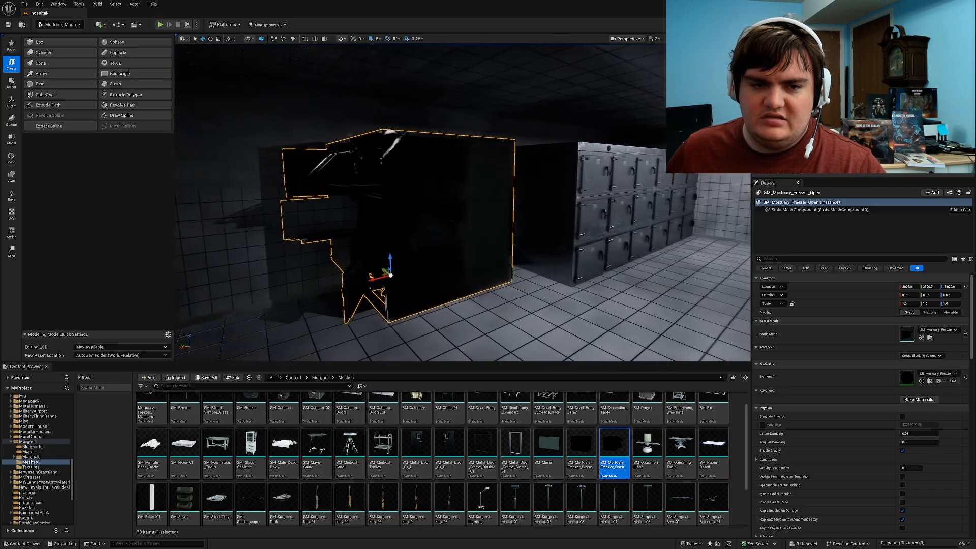
{"action": "left_click_drag", "start_coordinate": [381, 286], "coordinate": [442, 300]}
{"action": "right_click_drag", "start_coordinate": [443, 300], "coordinate": [364, 308]}
{"action": "key", "text": "w"}
{"action": "key", "text": "d"}
{"action": "key", "text": "Delete"}
{"action": "key", "text": "s"}
{"action": "right_click_drag", "start_coordinate": [444, 298], "coordinate": [432, 259]}
Step: Duplicate the second closed freezer along the row and swap the copy's static mesh to SM_Mortuary_Freezer_Open
{"action": "left_click", "coordinate": [581, 220]}
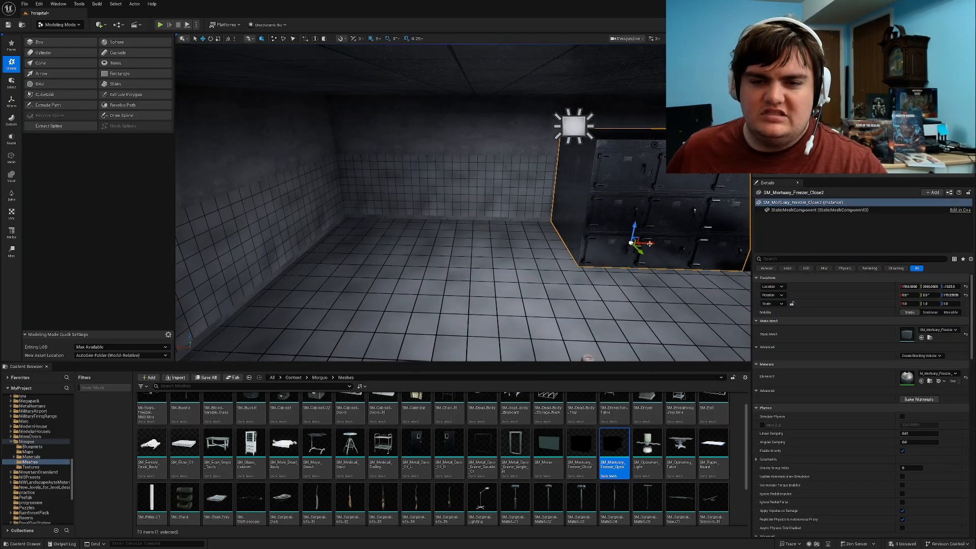
{"action": "left_click_drag", "start_coordinate": [648, 244], "coordinate": [509, 243], "text": "alt"}
{"action": "left_click_drag", "start_coordinate": [912, 336], "coordinate": [912, 336]}
{"action": "right_click_drag", "start_coordinate": [622, 285], "coordinate": [592, 284]}
Step: Rotate the open freezer so its doors face the room, align it beside the closed freezers, and deselect it
{"action": "key", "text": "e"}
{"action": "left_click_drag", "start_coordinate": [529, 254], "coordinate": [475, 256]}
{"action": "key", "text": "w"}
{"action": "right_click_drag", "start_coordinate": [550, 251], "coordinate": [470, 285]}
{"action": "key", "text": "w"}
{"action": "left_click_drag", "start_coordinate": [534, 242], "coordinate": [487, 245]}
{"action": "key", "text": "Escape"}
Step: Duplicate a closed freezer to the far end of the row beyond the open one, and undo the trial rotation
{"action": "right_click_drag", "start_coordinate": [501, 235], "coordinate": [594, 229]}
{"action": "left_click", "coordinate": [574, 196]}
{"action": "left_click_drag", "start_coordinate": [560, 206], "coordinate": [327, 240], "text": "alt"}
{"action": "right_click_drag", "start_coordinate": [330, 240], "coordinate": [305, 251]}
{"action": "key", "text": "e"}
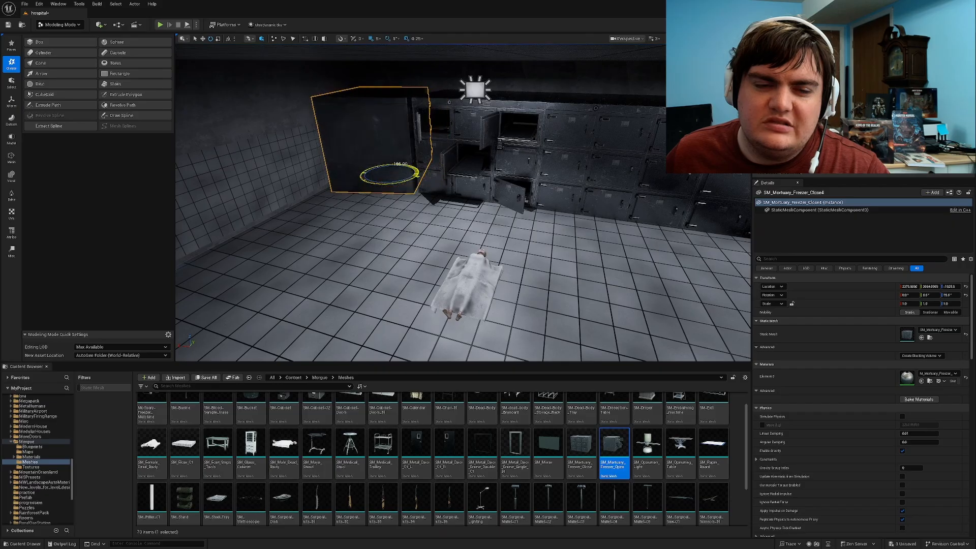
{"action": "key", "text": "ctrl+z"}
{"action": "right_click_drag", "start_coordinate": [397, 182], "coordinate": [487, 225]}
{"action": "key", "text": "w"}
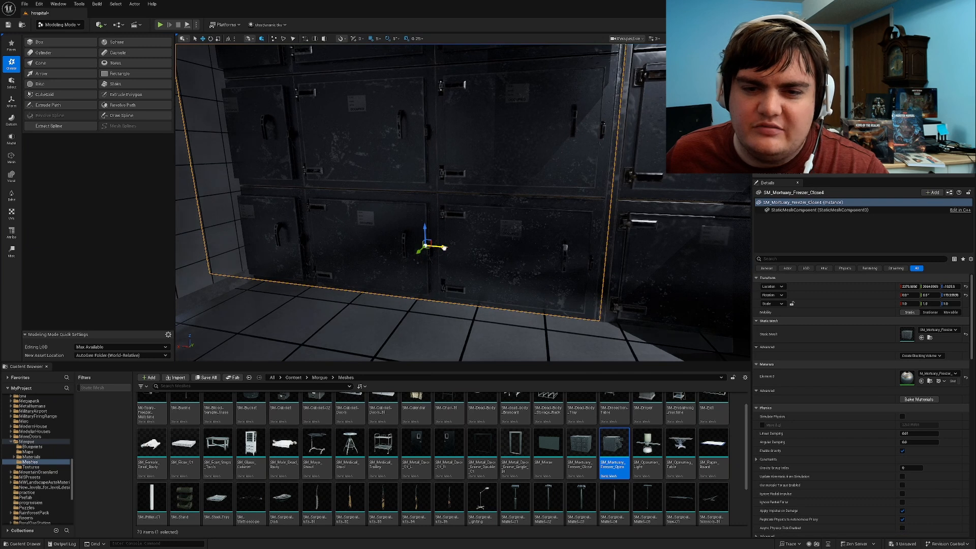
Step: Select the blockout shell around the morgue from outside, open it in the CubeGrid tool, and accept it
{"action": "mouse_move", "coordinate": [297, 244]}
{"action": "right_mouse_down"}
{"action": "mouse_move", "coordinate": [336, 245]}
{"action": "mouse_move", "coordinate": [311, 239]}
{"action": "right_mouse_up"}
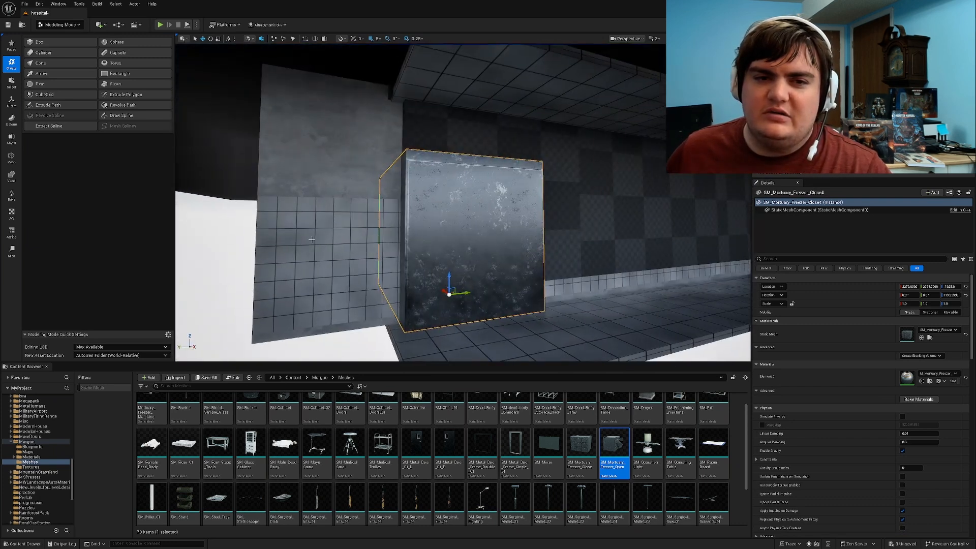
{"action": "left_click", "coordinate": [547, 160]}
{"action": "right_click_drag", "start_coordinate": [547, 160], "coordinate": [571, 162]}
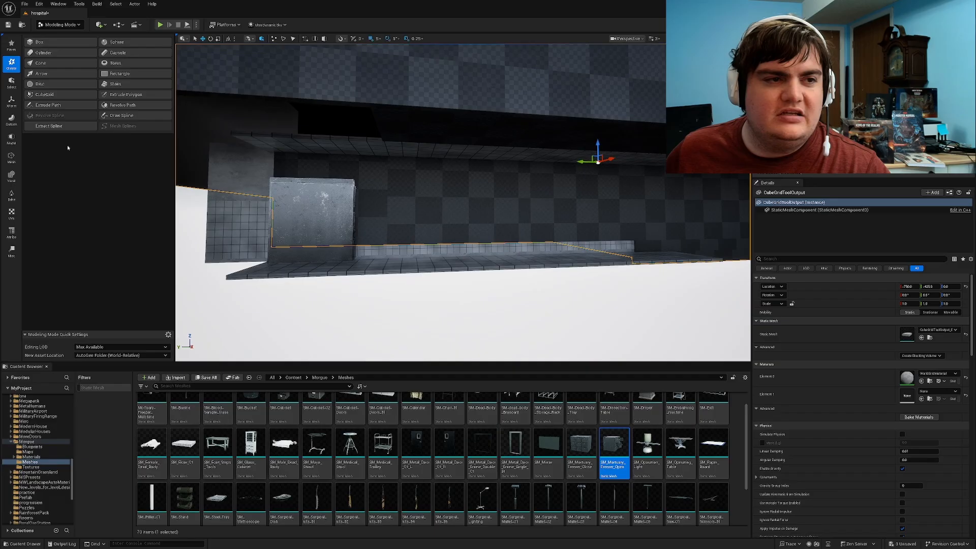
{"action": "left_click", "coordinate": [43, 95]}
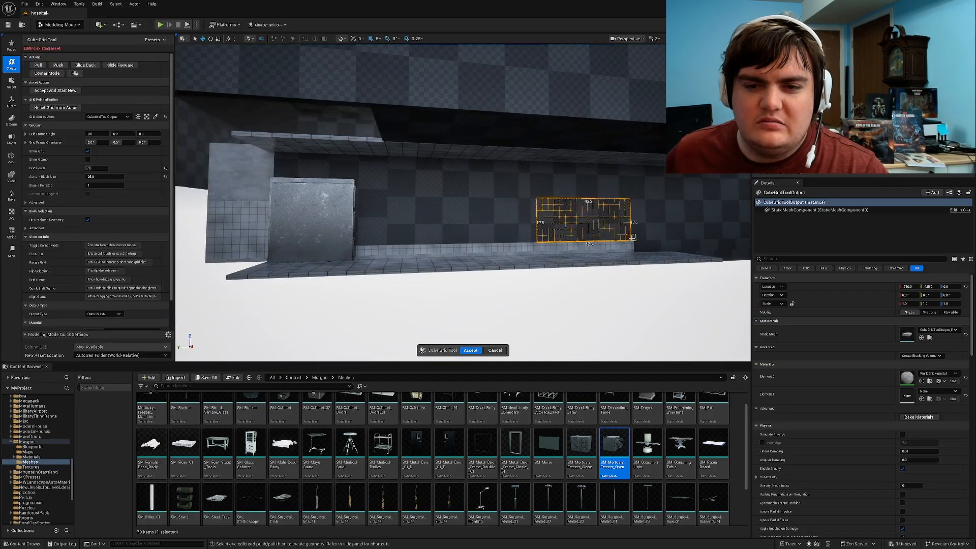
{"action": "left_click", "coordinate": [471, 350]}
Step: Select the narrow wall segment at the room's corner and delete it
{"action": "left_click", "coordinate": [570, 187]}
{"action": "right_click_drag", "start_coordinate": [570, 188], "coordinate": [704, 190]}
{"action": "left_click_drag", "start_coordinate": [281, 266], "coordinate": [270, 226]}
{"action": "right_click_drag", "start_coordinate": [341, 232], "coordinate": [366, 239]}
{"action": "left_click", "coordinate": [281, 187]}
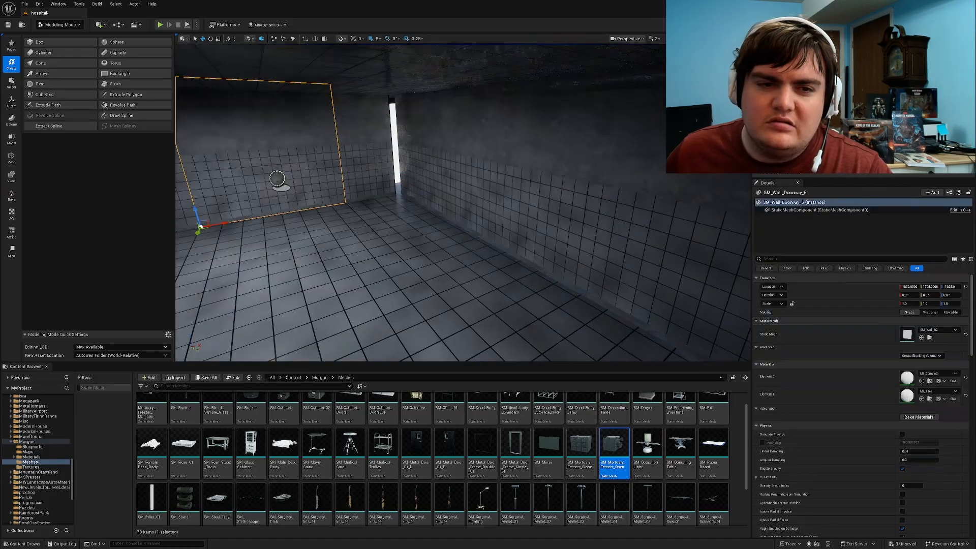
{"action": "right_click_drag", "start_coordinate": [281, 187], "coordinate": [502, 142]}
{"action": "left_click", "coordinate": [417, 149]}
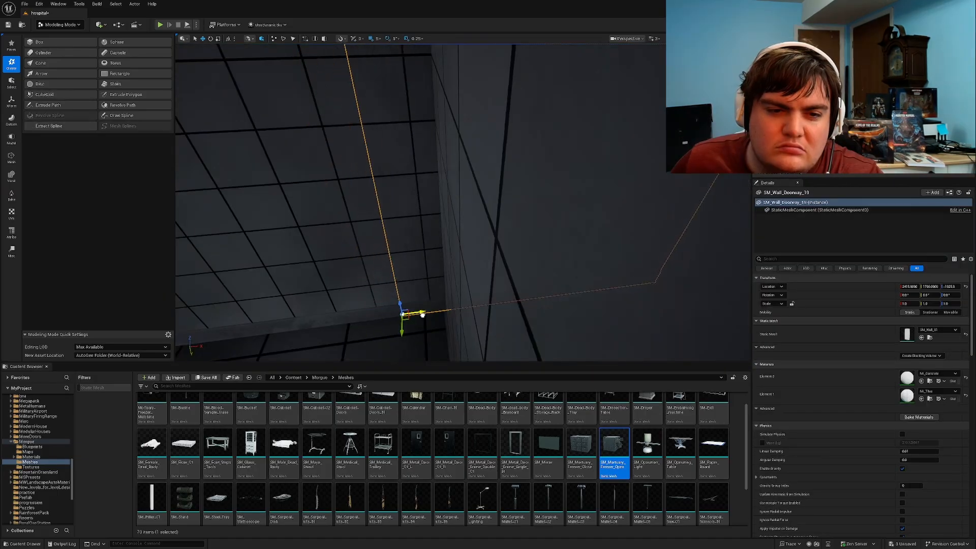
{"action": "key", "text": "Delete"}
Step: Move the dead body across the floor to the open freezer and raise it toward the pulled-out tray
{"action": "right_click_drag", "start_coordinate": [428, 308], "coordinate": [650, 265]}
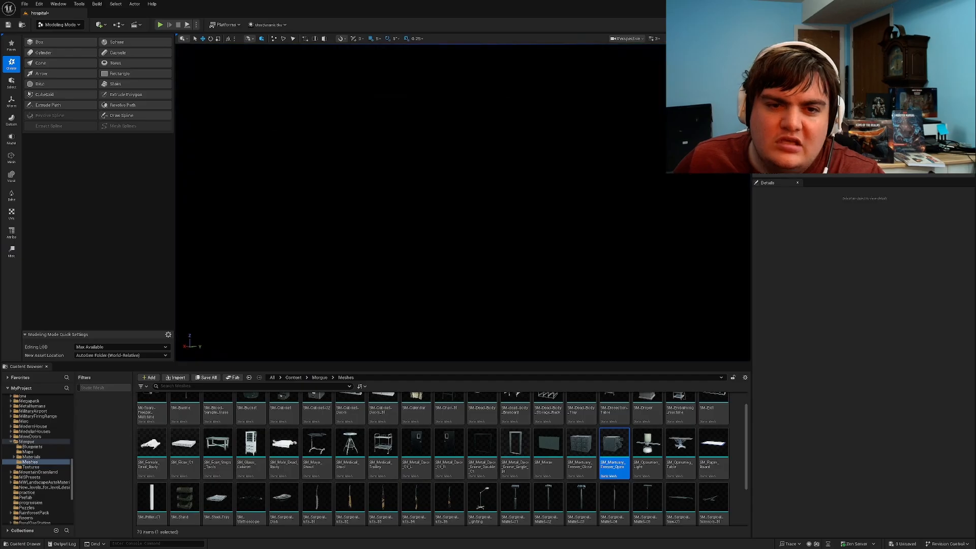
{"action": "right_click_drag", "start_coordinate": [428, 308], "coordinate": [575, 325]}
{"action": "key", "text": "w"}
{"action": "left_click", "coordinate": [398, 296]}
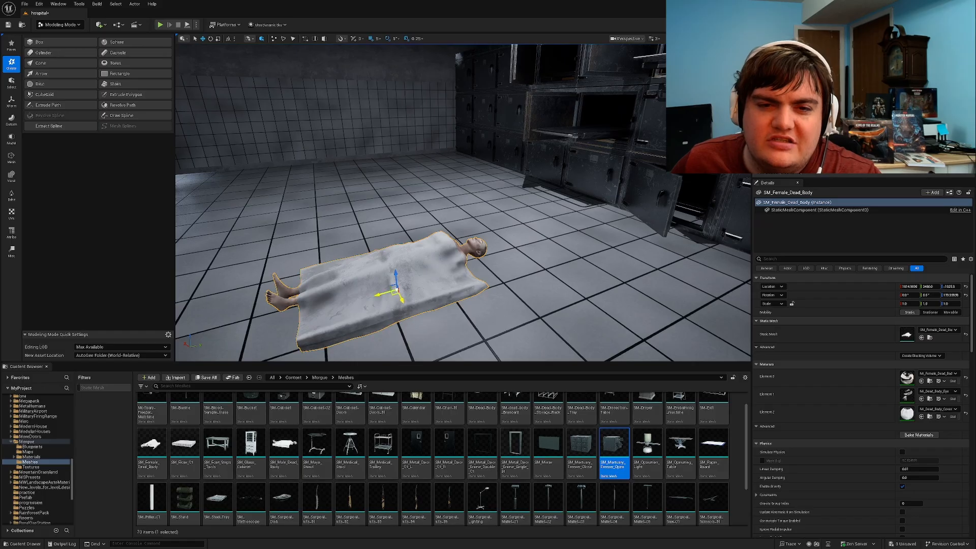
{"action": "left_click_drag", "start_coordinate": [396, 293], "coordinate": [542, 227]}
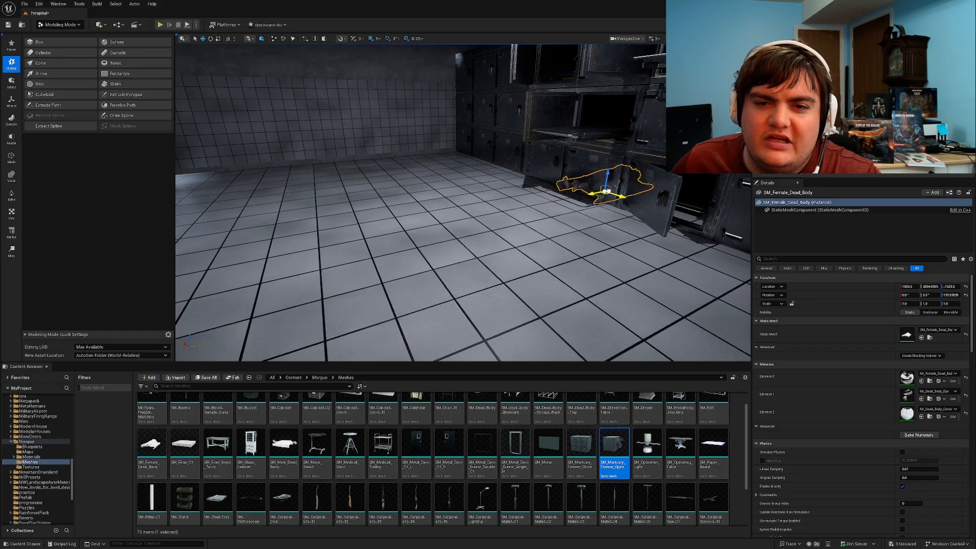
{"action": "left_click_drag", "start_coordinate": [606, 173], "coordinate": [607, 120]}
Step: Adjust the body's position and height so it lies on the open freezer's pulled-out tray
{"action": "key", "text": "w"}
{"action": "right_click_drag", "start_coordinate": [608, 120], "coordinate": [661, 188]}
{"action": "left_click_drag", "start_coordinate": [541, 156], "coordinate": [546, 165]}
{"action": "key", "text": "a"}
{"action": "right_click_drag", "start_coordinate": [546, 165], "coordinate": [643, 191]}
{"action": "left_click_drag", "start_coordinate": [461, 222], "coordinate": [456, 209]}
Step: Shift the body outward along the tray so its feet reach the front edge, and deselect it
{"action": "key", "text": "s"}
{"action": "right_click_drag", "start_coordinate": [457, 209], "coordinate": [331, 199]}
{"action": "key", "text": "w"}
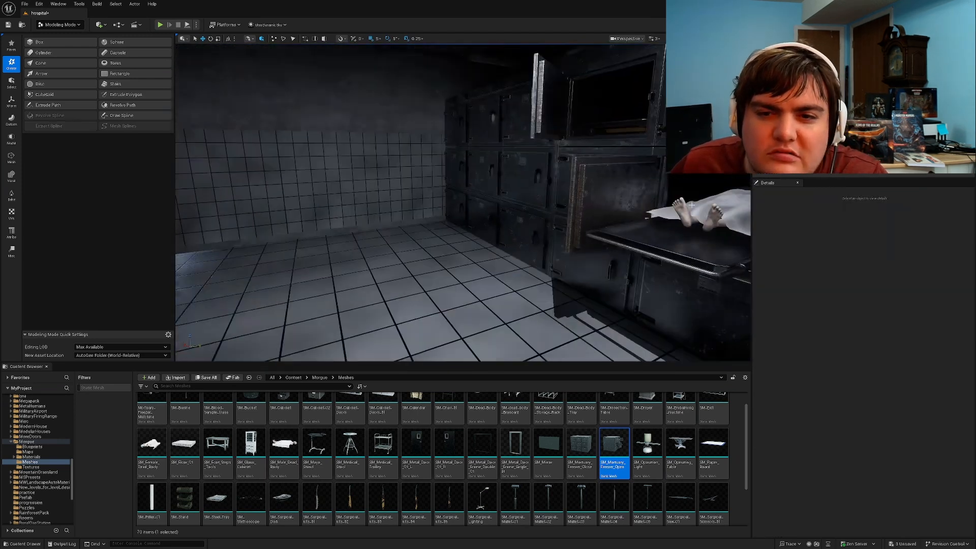
{"action": "left_click", "coordinate": [707, 216]}
{"action": "left_click_drag", "start_coordinate": [738, 238], "coordinate": [701, 251]}
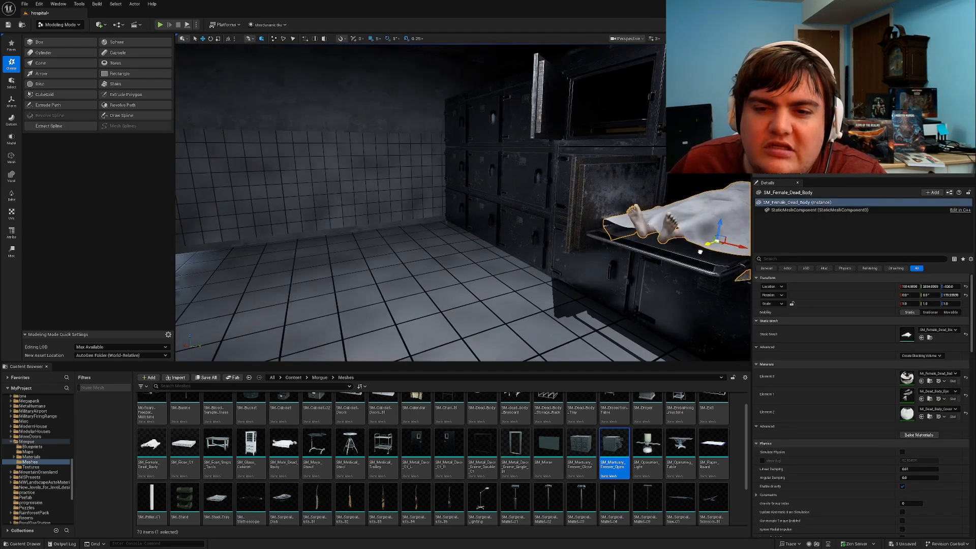
{"action": "key", "text": "Escape"}
Step: Select the fuse pickup near the far wall and move it across the room toward the open freezer holding the body
{"action": "right_click_drag", "start_coordinate": [701, 252], "coordinate": [646, 249]}
{"action": "key", "text": "s"}
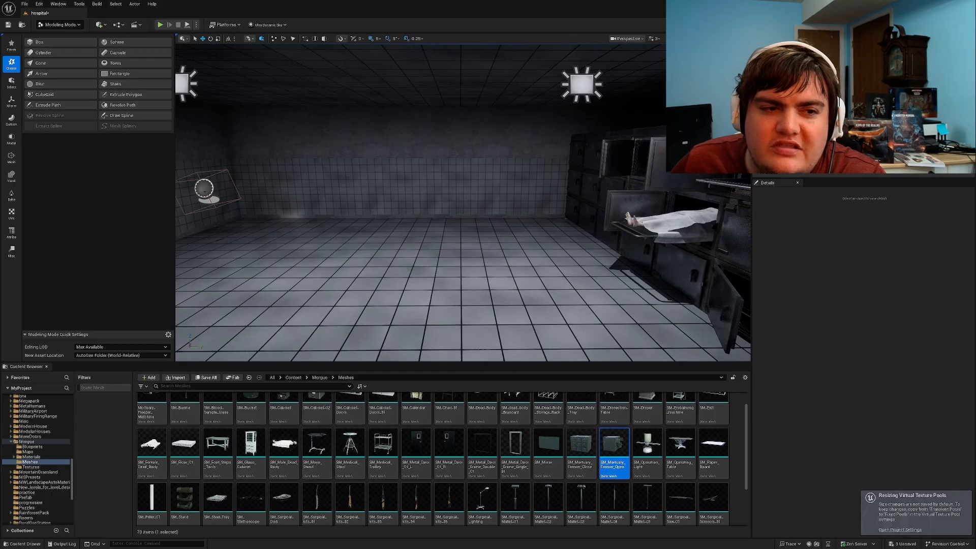
{"action": "left_click", "coordinate": [209, 193]}
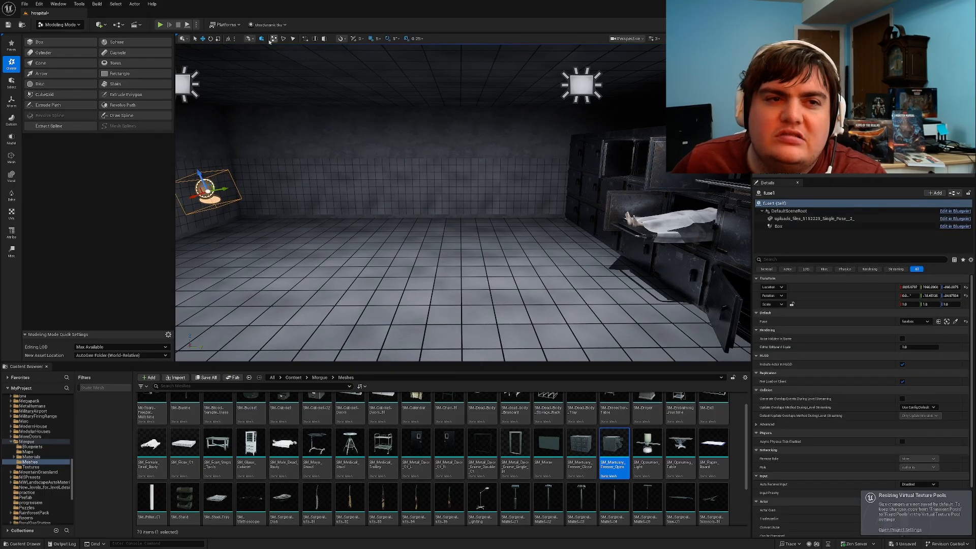
{"action": "left_click_drag", "start_coordinate": [223, 191], "coordinate": [641, 187]}
{"action": "key", "text": "w"}
{"action": "right_click_drag", "start_coordinate": [642, 187], "coordinate": [732, 229]}
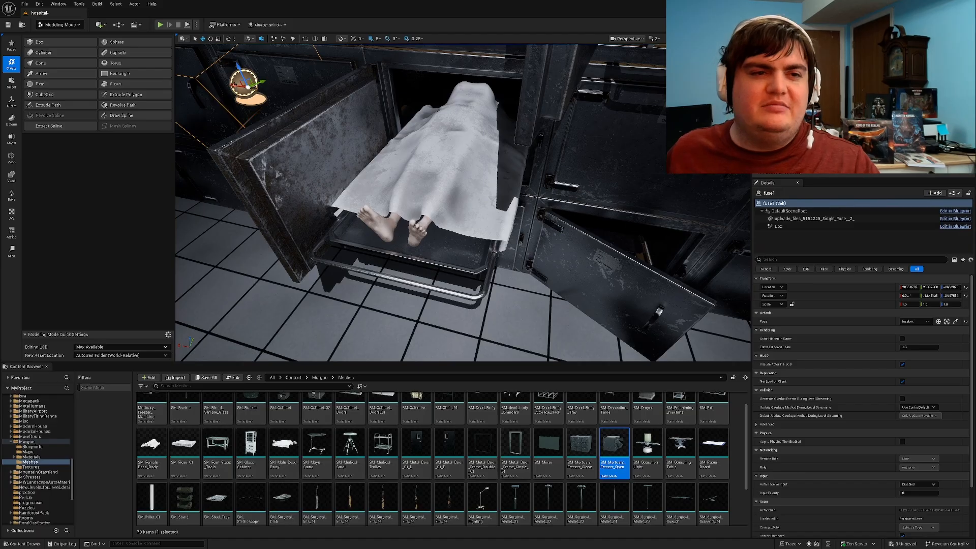
Step: Position and lower the fuse so it rests on the pulled-out tray beside the body's feet, and deselect it
{"action": "left_click_drag", "start_coordinate": [236, 85], "coordinate": [412, 238]}
{"action": "right_click_drag", "start_coordinate": [414, 232], "coordinate": [345, 211]}
{"action": "key", "text": "w"}
{"action": "key", "text": "s"}
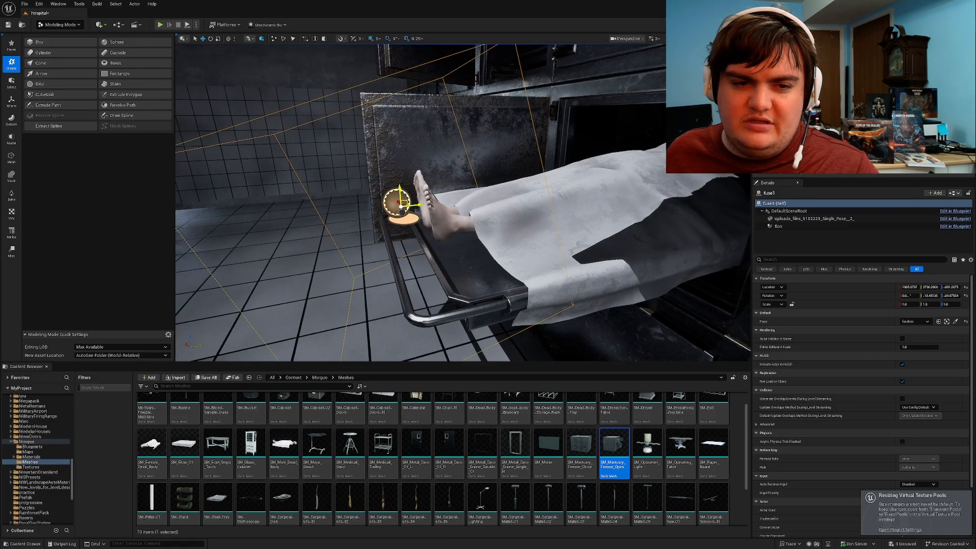
{"action": "left_click_drag", "start_coordinate": [400, 202], "coordinate": [451, 252]}
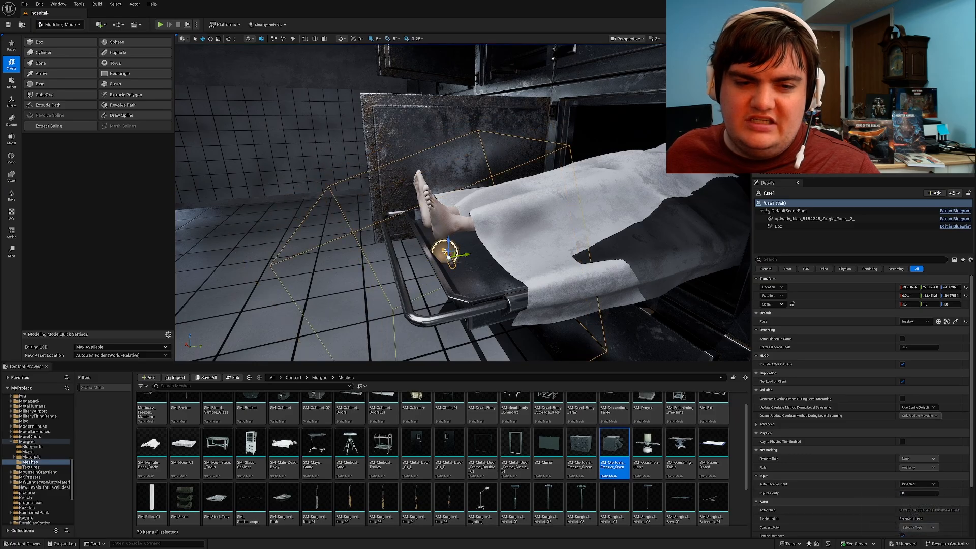
{"action": "key", "text": "Escape"}
Step: Place the SM_Glass_Cabinet mesh on the morgue floor near the wall opposite the freezers
{"action": "right_click_drag", "start_coordinate": [463, 279], "coordinate": [437, 244]}
{"action": "key", "text": "s"}
{"action": "key", "text": "w"}
{"action": "key", "text": "s"}
{"action": "key", "text": "w"}
{"action": "key", "text": "s"}
{"action": "key", "text": "w"}
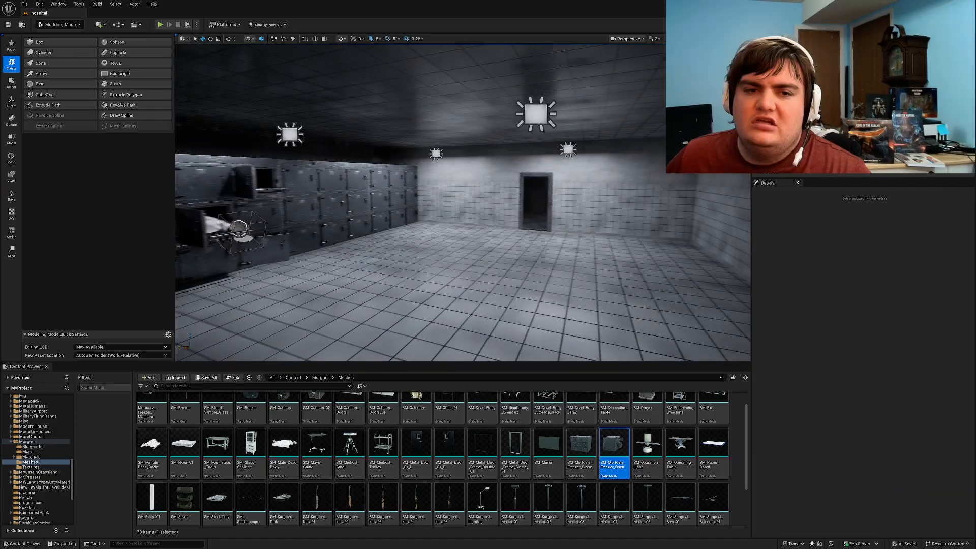
{"action": "right_click_drag", "start_coordinate": [506, 263], "coordinate": [432, 249]}
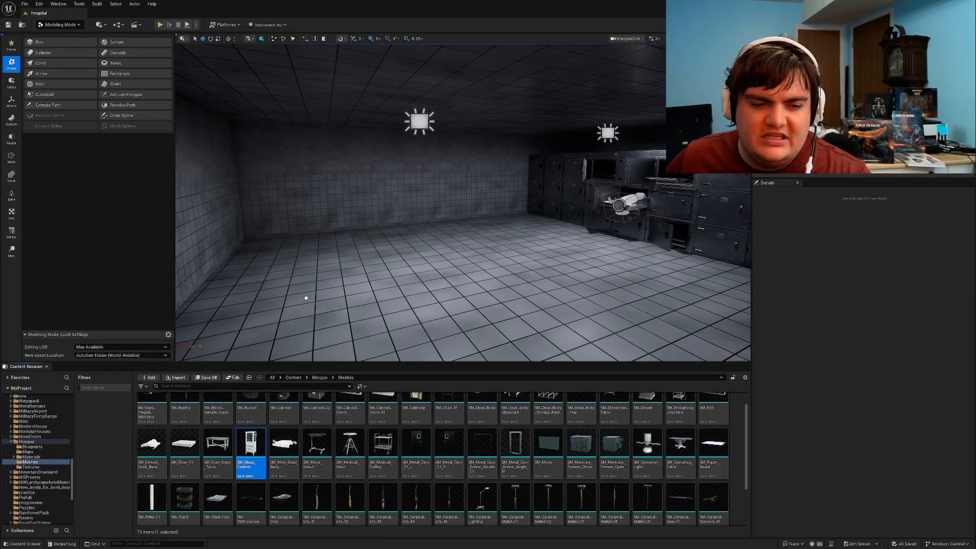
{"action": "left_click_drag", "start_coordinate": [306, 298], "coordinate": [226, 279]}
{"action": "right_click_drag", "start_coordinate": [226, 280], "coordinate": [166, 283]}
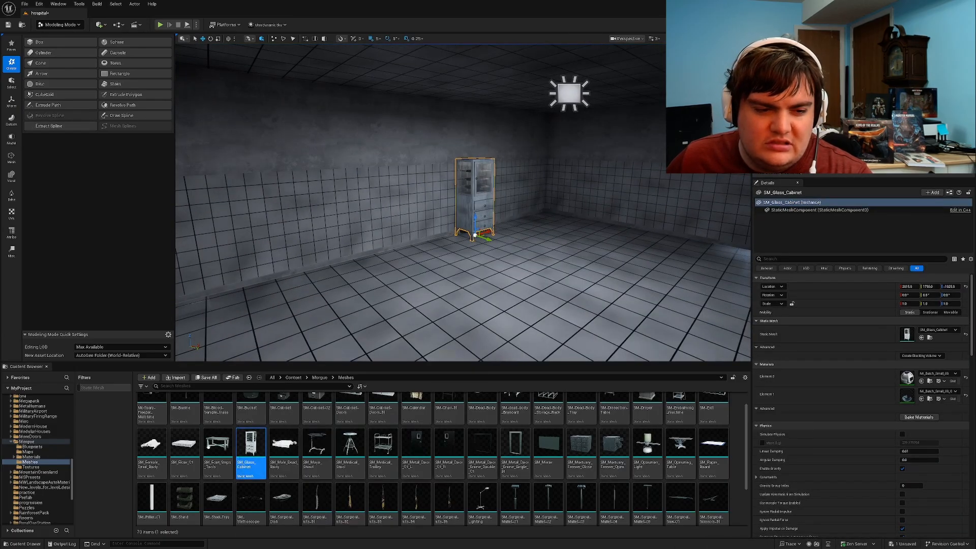
{"action": "left_click_drag", "start_coordinate": [185, 445], "coordinate": [204, 459]}
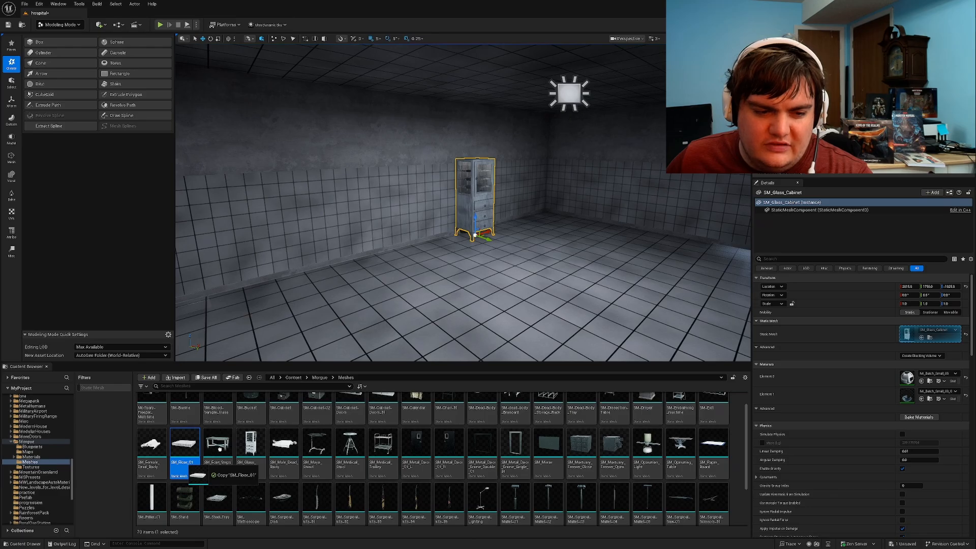
{"action": "left_click_drag", "start_coordinate": [439, 334], "coordinate": [578, 333]}
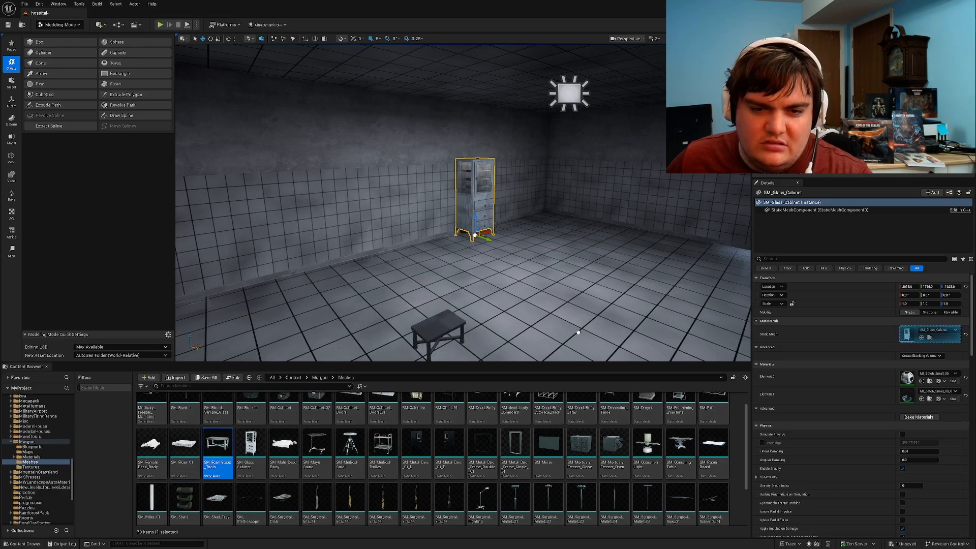
{"action": "right_click_drag", "start_coordinate": [577, 334], "coordinate": [244, 339]}
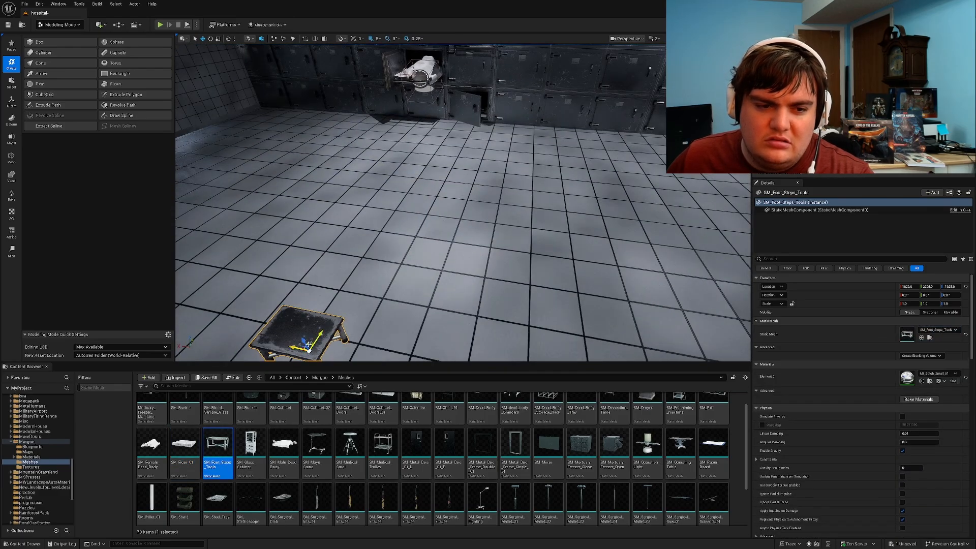
{"action": "left_click_drag", "start_coordinate": [309, 345], "coordinate": [597, 133]}
{"action": "right_click_drag", "start_coordinate": [598, 133], "coordinate": [711, 125]}
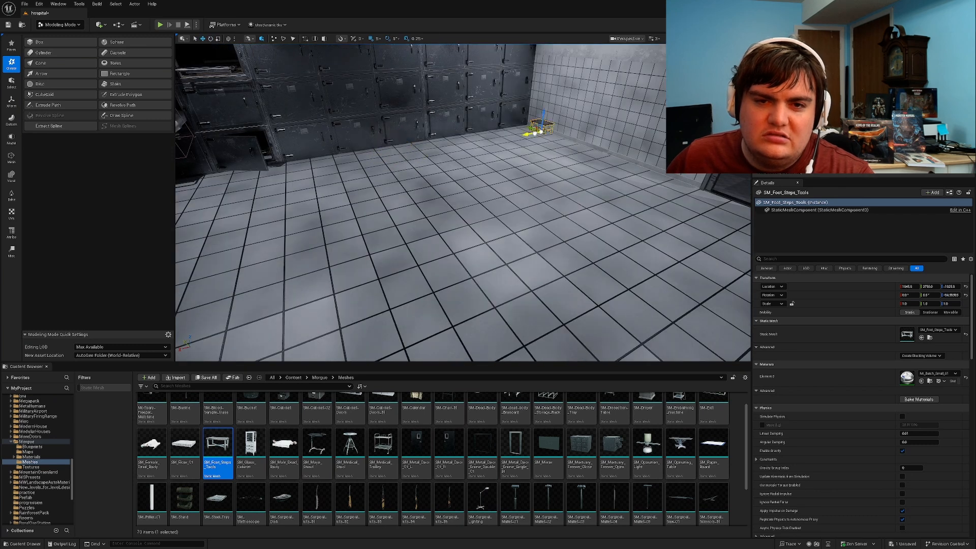
{"action": "key", "text": "Delete"}
Step: Replace the static mesh of the morgue's doorway wall with the wider SM_Wall_Doorway_02
{"action": "right_click_drag", "start_coordinate": [488, 305], "coordinate": [214, 267]}
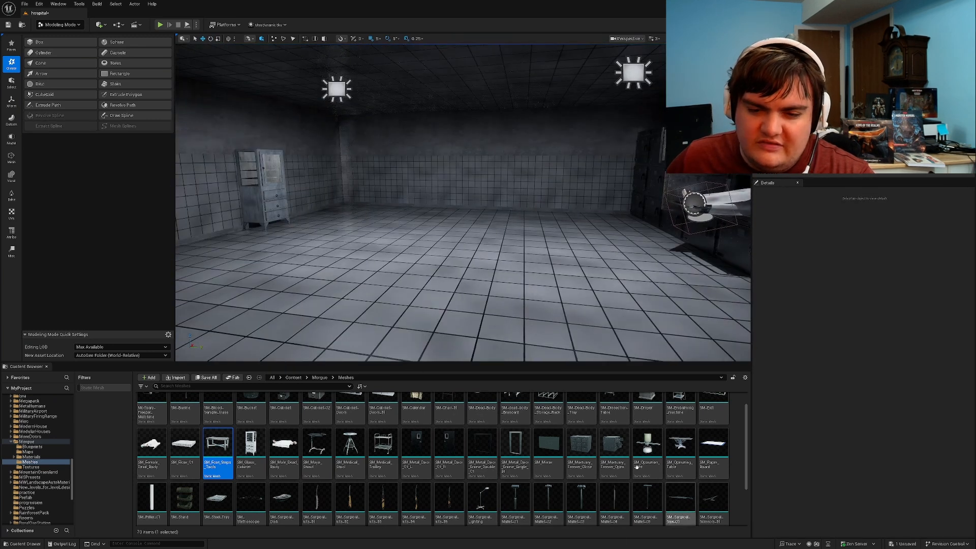
{"action": "right_click_drag", "start_coordinate": [515, 339], "coordinate": [500, 299]}
{"action": "key", "text": "w"}
{"action": "left_click", "coordinate": [525, 307]}
{"action": "left_click", "coordinate": [552, 337]}
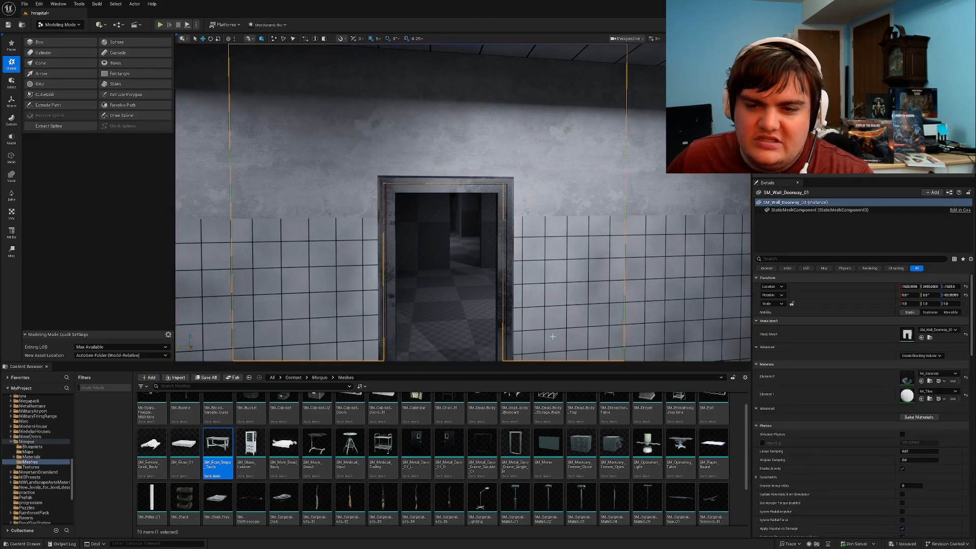
{"action": "left_click", "coordinate": [930, 338]}
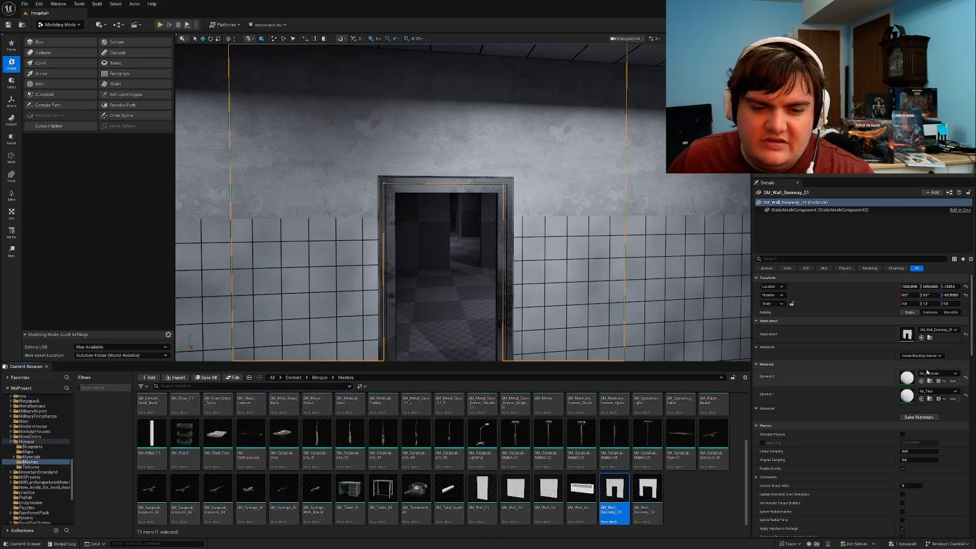
{"action": "left_click_drag", "start_coordinate": [659, 497], "coordinate": [892, 337]}
{"action": "key", "text": "f"}
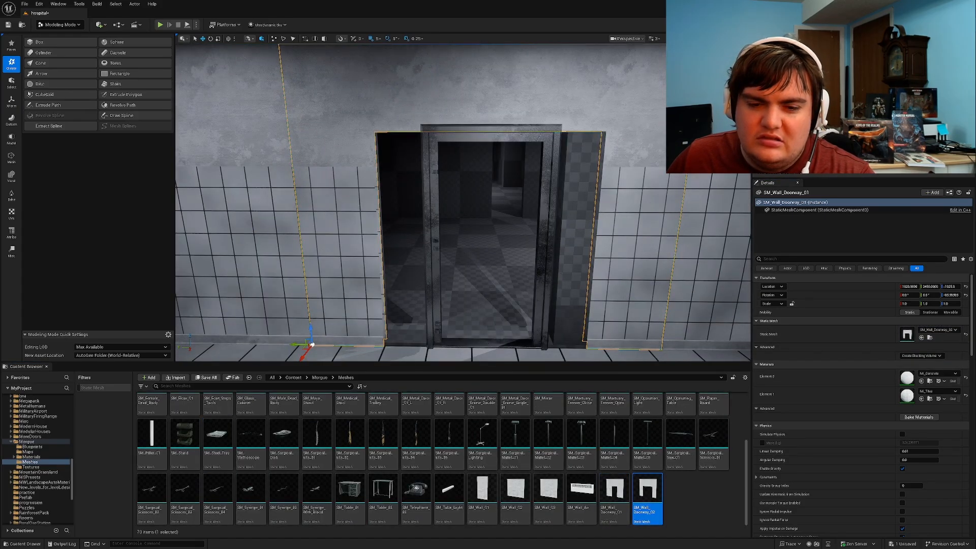
Step: Swap the single door frame's mesh for SM_Metal_Door_Frame_Double_01 and shift it sideways to fit the wider opening
{"action": "left_click", "coordinate": [527, 340]}
{"action": "left_click", "coordinate": [540, 298]}
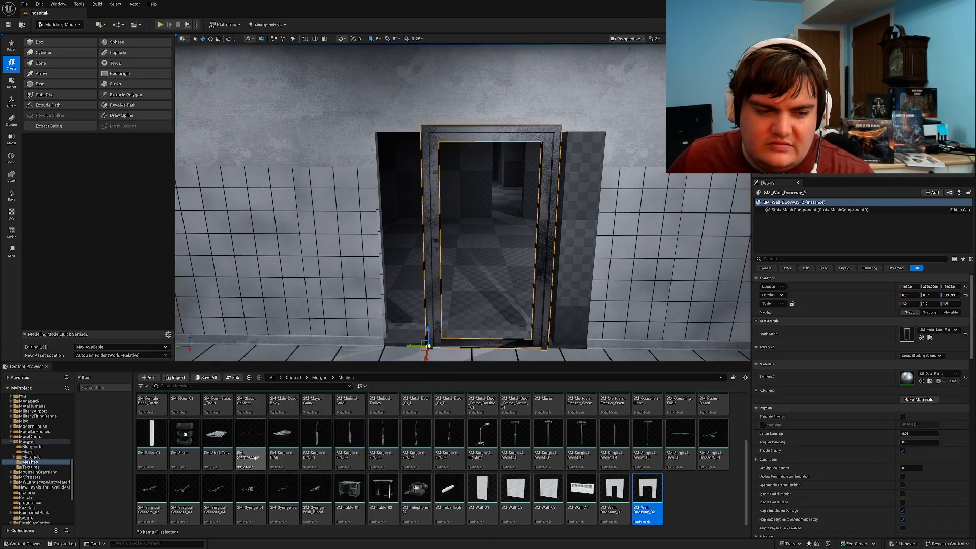
{"action": "scroll", "coordinate": [600, 458], "scroll_direction": "up", "scroll_amount": 2}
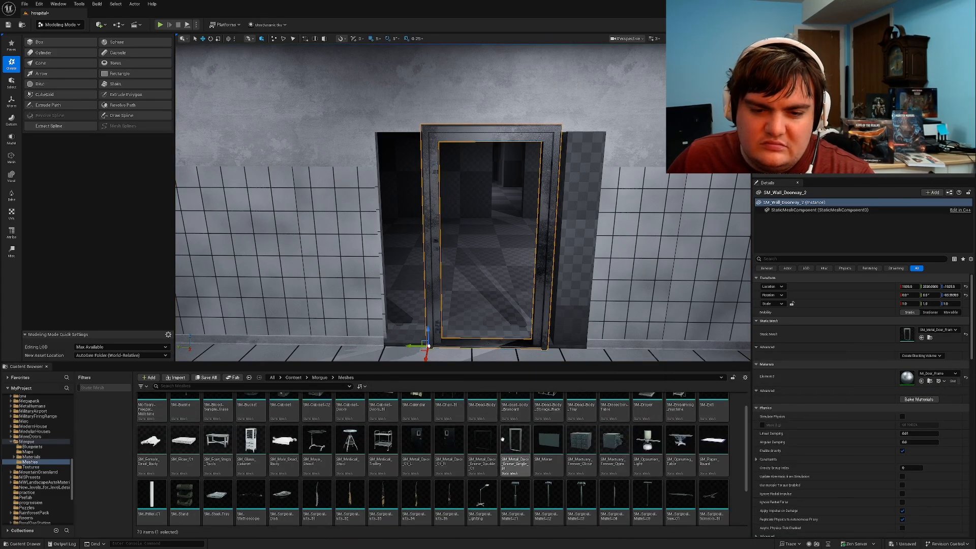
{"action": "left_click_drag", "start_coordinate": [483, 442], "coordinate": [875, 337]}
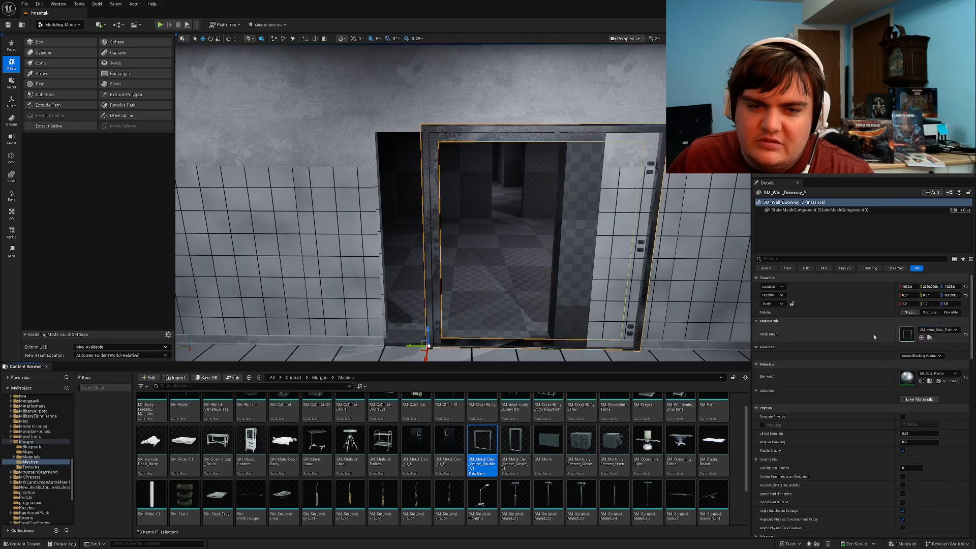
{"action": "left_click_drag", "start_coordinate": [412, 346], "coordinate": [362, 345]}
Step: Use the CubeGrid tool to cut away the narrow full-height strip of corridor wall beside the double door frame, and accept the edit
{"action": "left_click", "coordinate": [569, 311]}
{"action": "key", "text": "w"}
{"action": "right_click_drag", "start_coordinate": [573, 312], "coordinate": [493, 313]}
{"action": "key", "text": "w"}
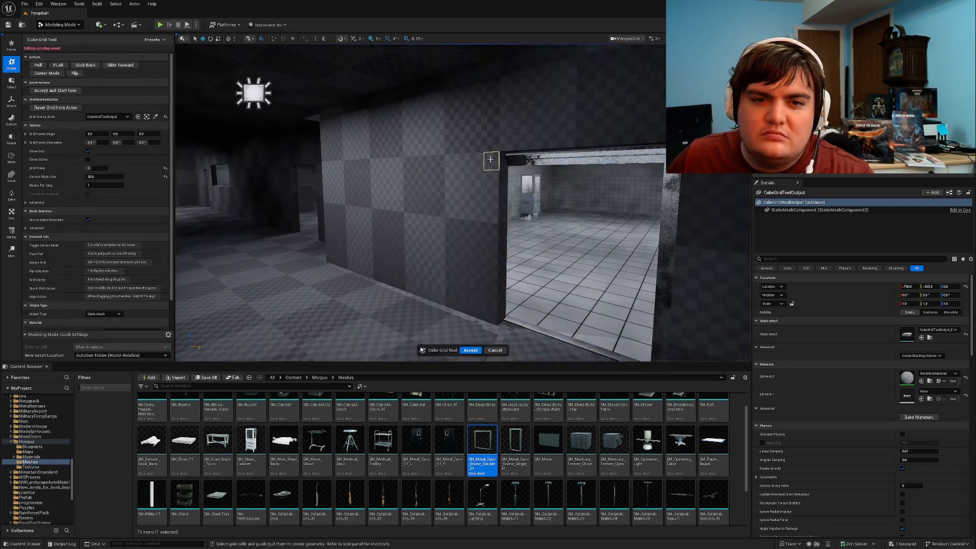
{"action": "left_click_drag", "start_coordinate": [491, 160], "coordinate": [490, 314]}
{"action": "key", "text": "q"}
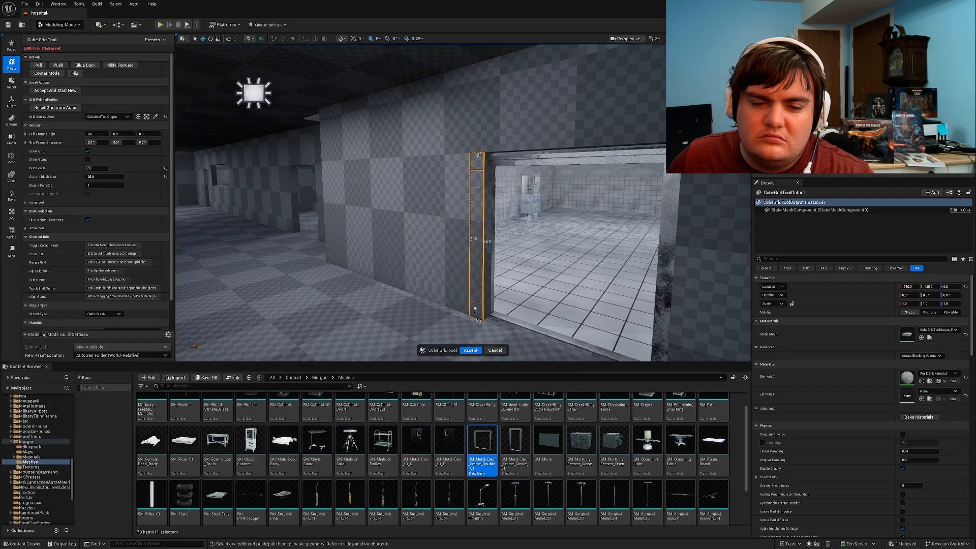
{"action": "key", "text": "q"}
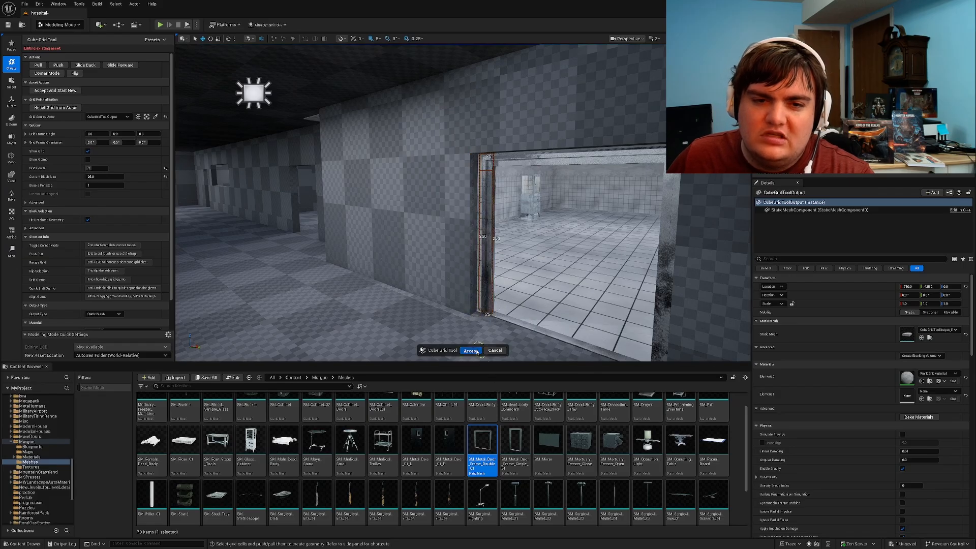
{"action": "key", "text": "Return"}
Step: Clear the floor selection and switch the editor from modeling to selection mode
{"action": "right_click", "coordinate": [571, 294]}
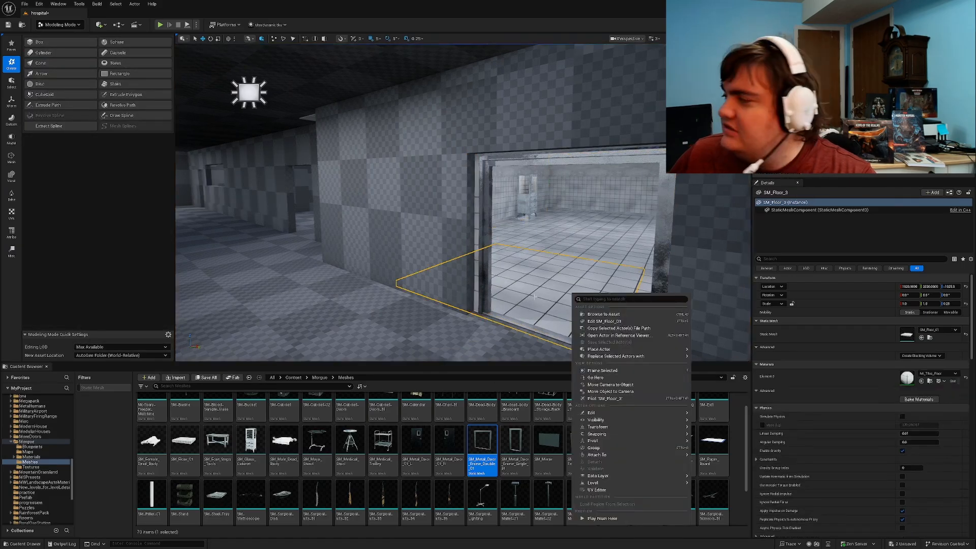
{"action": "left_click", "coordinate": [547, 235]}
{"action": "mouse_move", "coordinate": [505, 263]}
{"action": "right_mouse_down"}
{"action": "mouse_move", "coordinate": [646, 254]}
{"action": "mouse_move", "coordinate": [488, 268]}
{"action": "right_mouse_up"}
{"action": "key", "text": "w"}
{"action": "key", "text": "s"}
{"action": "key", "text": "Escape"}
{"action": "key", "text": "shift+1"}
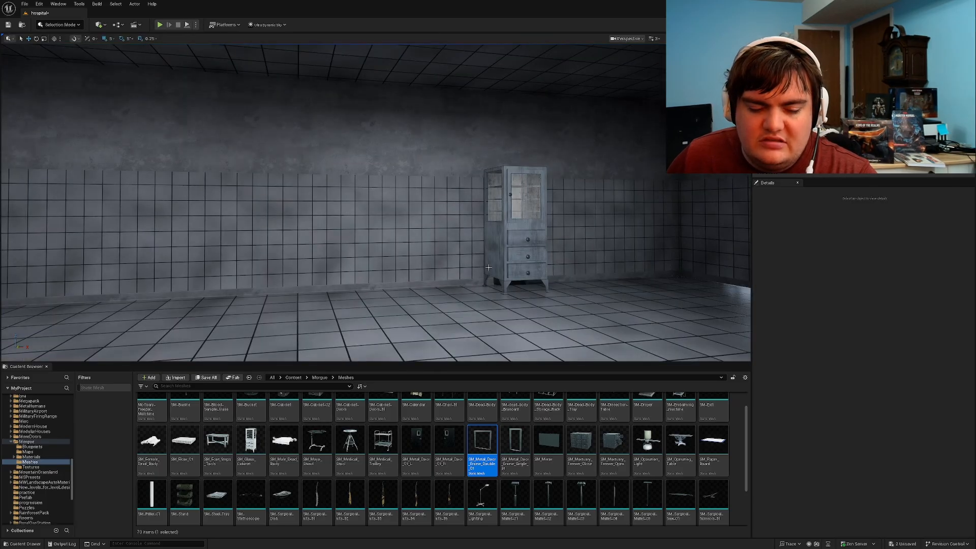
Step: Set the editor's application scale to 1.25 in the Widget Reflector and minimize its window
{"action": "key", "text": "ctrl+shift+w"}
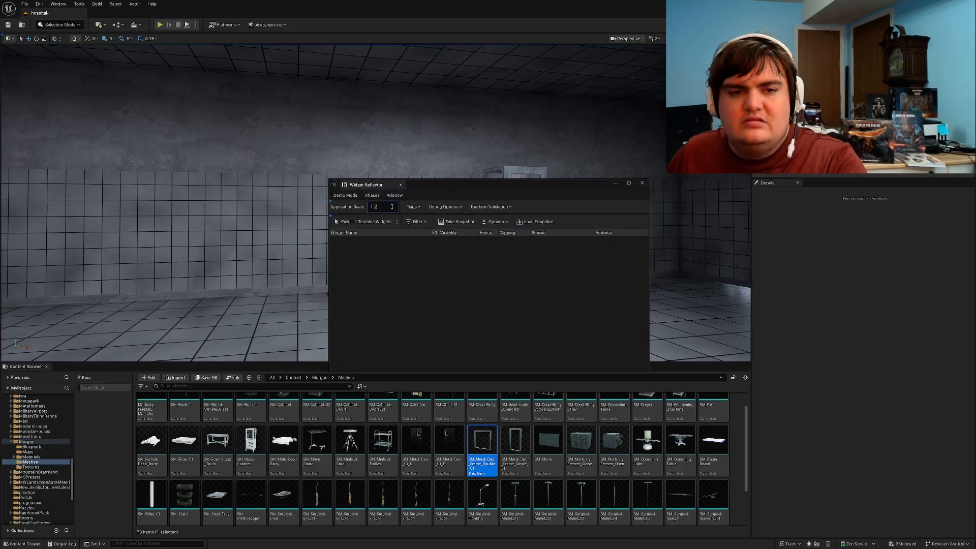
{"action": "key", "text": "Return"}
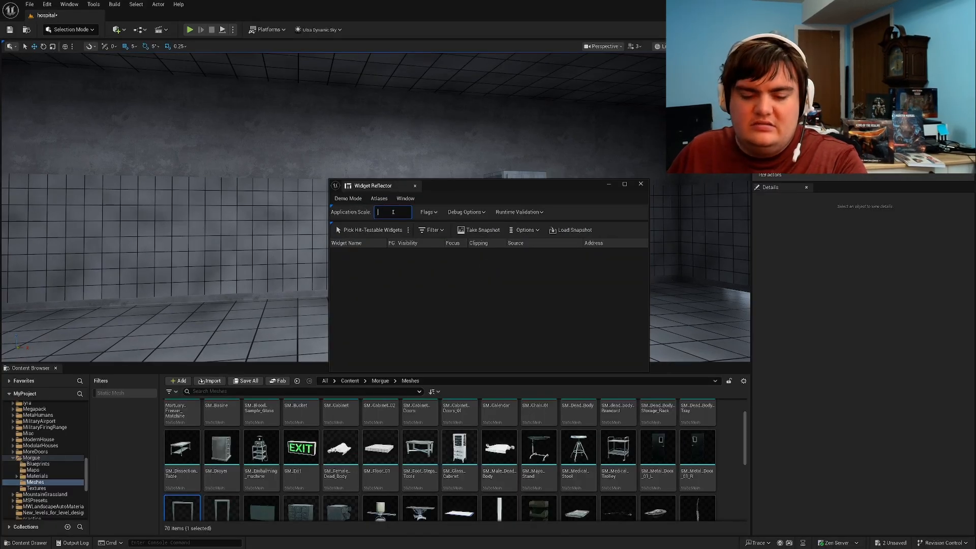
{"action": "type", "text": "5"}
{"action": "key", "text": "Return"}
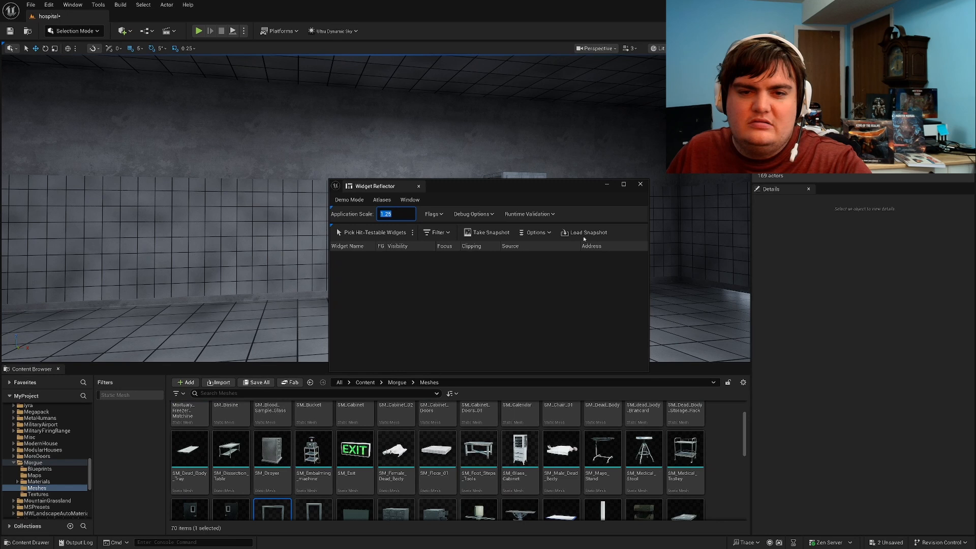
{"action": "left_click", "coordinate": [609, 185]}
Step: Replace the static mesh of the hospital corridor's exit sign with SM_Exit from the morgue meshes
{"action": "scroll", "coordinate": [304, 438], "scroll_direction": "down", "scroll_amount": 1}
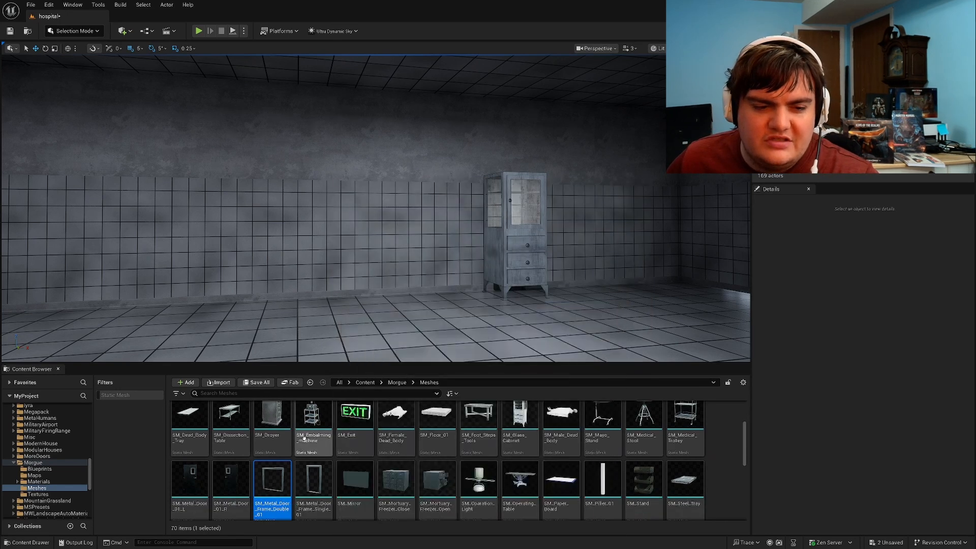
{"action": "scroll", "coordinate": [304, 438], "scroll_direction": "up", "scroll_amount": 1}
{"action": "key", "text": "w"}
{"action": "right_click_drag", "start_coordinate": [356, 229], "coordinate": [330, 256]}
{"action": "key", "text": "d"}
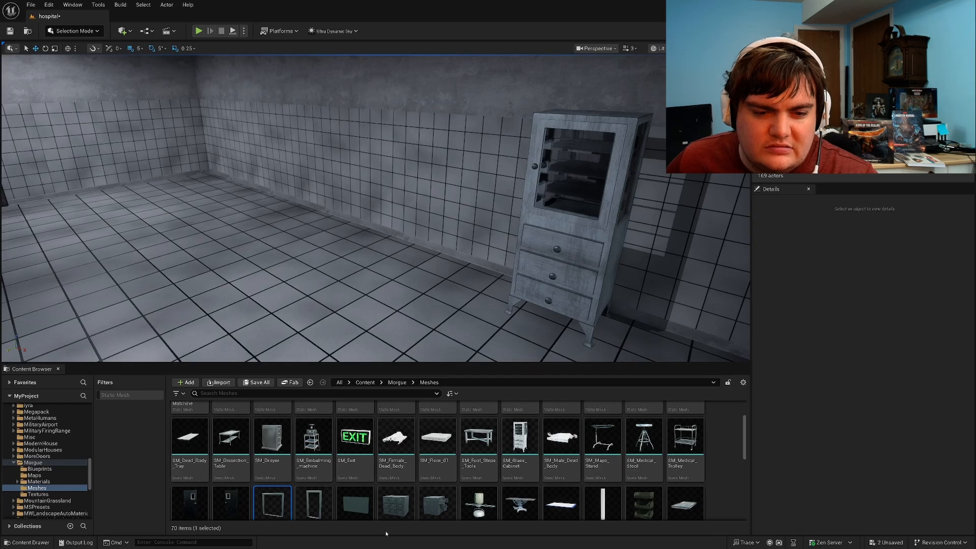
{"action": "key", "text": "w"}
{"action": "right_click_drag", "start_coordinate": [441, 347], "coordinate": [15, 323]}
{"action": "key", "text": "w"}
{"action": "key", "text": "w"}
{"action": "key", "text": "w"}
{"action": "key", "text": "w"}
{"action": "right_click_drag", "start_coordinate": [376, 208], "coordinate": [360, 306]}
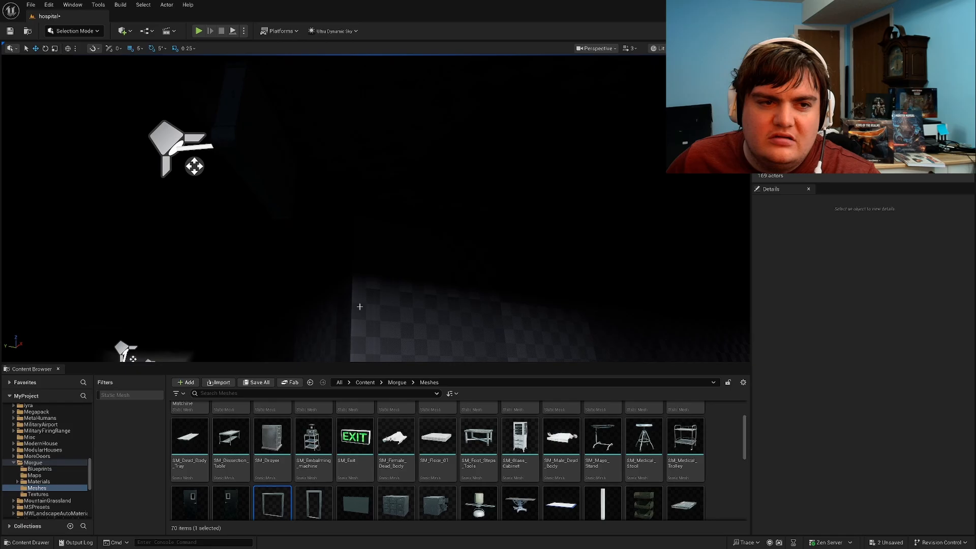
{"action": "left_click", "coordinate": [277, 204]}
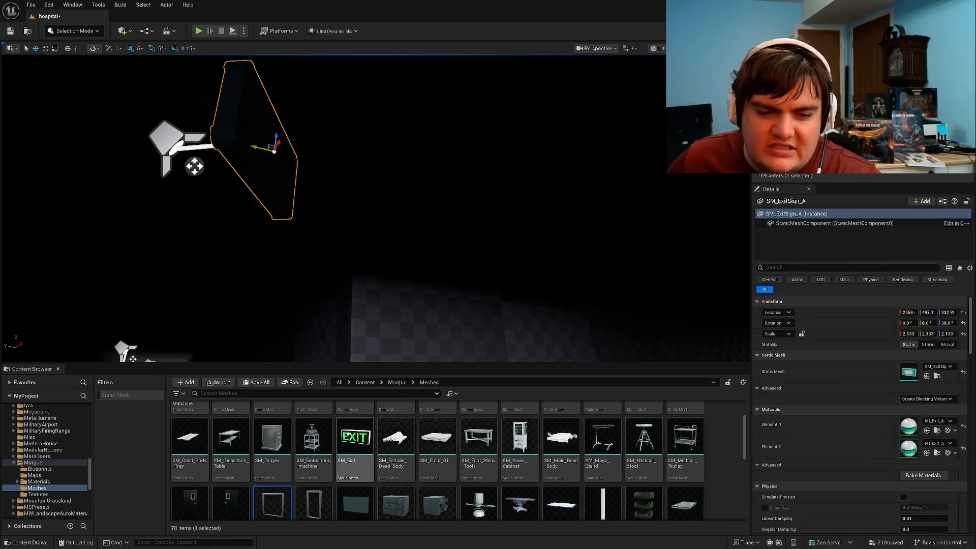
{"action": "left_click_drag", "start_coordinate": [915, 378], "coordinate": [912, 375]}
Step: Lower the exit sign slightly so it hangs clear of the corridor ceiling, and deselect it
{"action": "key", "text": "a"}
{"action": "right_click_drag", "start_coordinate": [585, 234], "coordinate": [696, 228]}
{"action": "right_click_drag", "start_coordinate": [388, 201], "coordinate": [382, 202]}
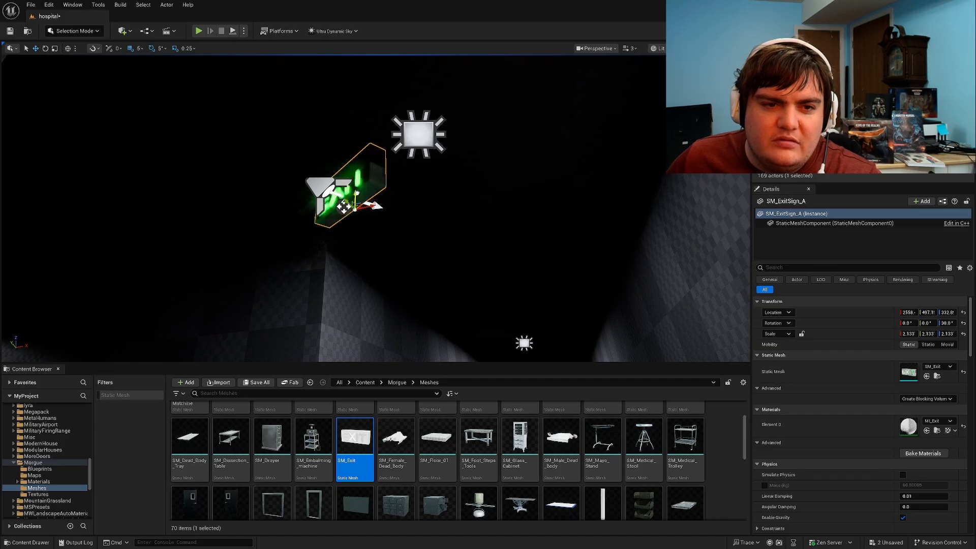
{"action": "left_click_drag", "start_coordinate": [344, 207], "coordinate": [367, 211]}
{"action": "left_click", "coordinate": [460, 261]}
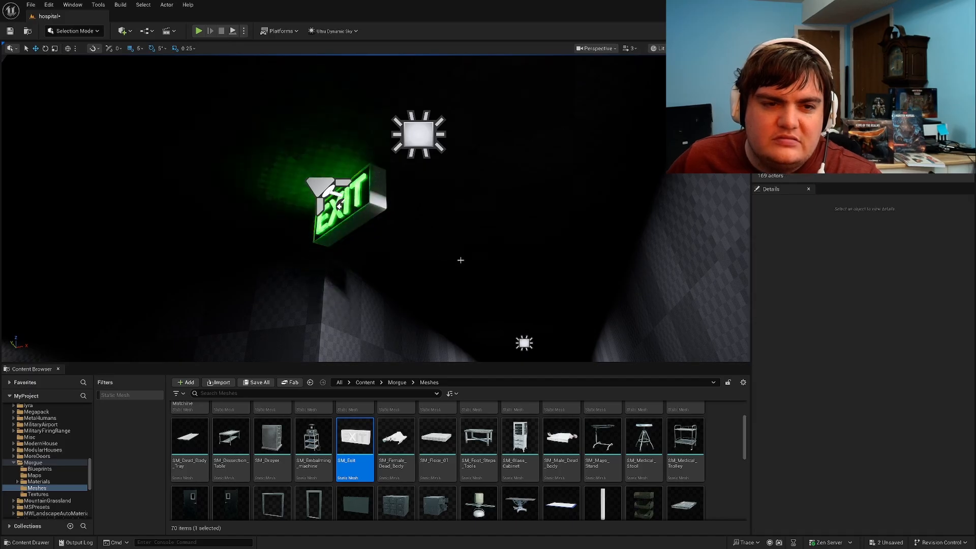
Step: Move the hospital corridor's exit sign along the X axis to about 2993 and deselect it
{"action": "key", "text": "d"}
{"action": "right_click_drag", "start_coordinate": [460, 261], "coordinate": [635, 226]}
{"action": "key", "text": "s"}
{"action": "key", "text": "w"}
{"action": "key", "text": "w"}
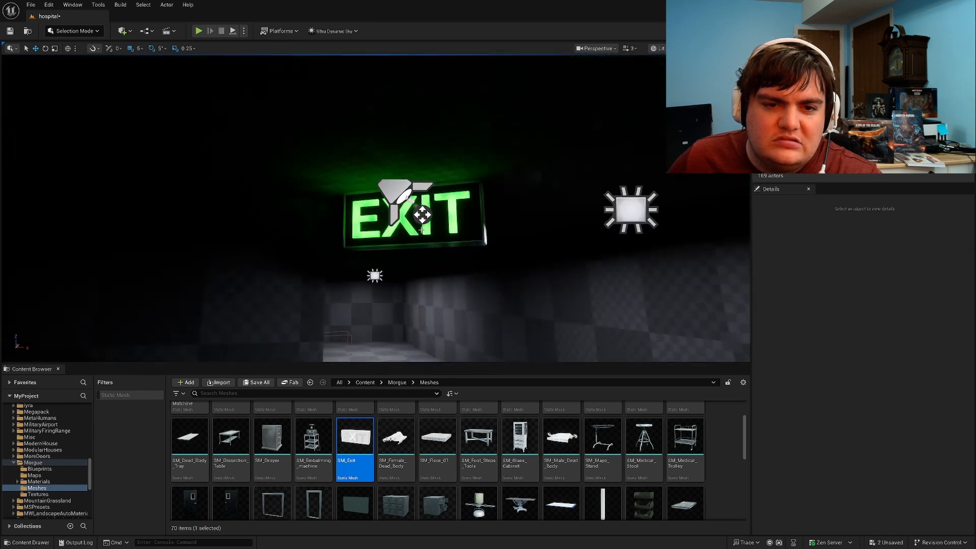
{"action": "left_click", "coordinate": [415, 238]}
{"action": "left_click_drag", "start_coordinate": [422, 215], "coordinate": [452, 219]}
{"action": "key", "text": "d"}
{"action": "right_click_drag", "start_coordinate": [448, 219], "coordinate": [447, 219]}
{"action": "key", "text": "a"}
{"action": "key", "text": "d"}
{"action": "key", "text": "w"}
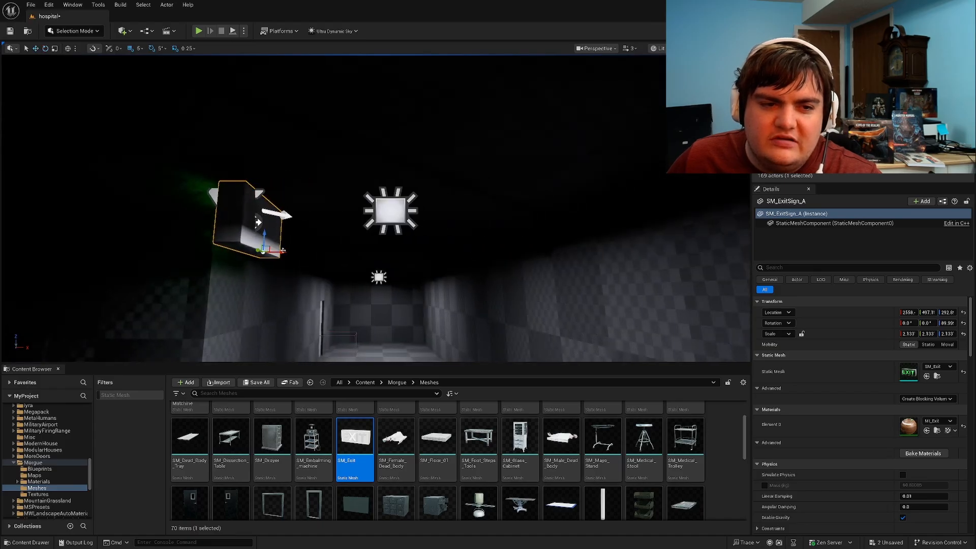
{"action": "left_click_drag", "start_coordinate": [283, 250], "coordinate": [625, 274]}
{"action": "key", "text": "Escape"}
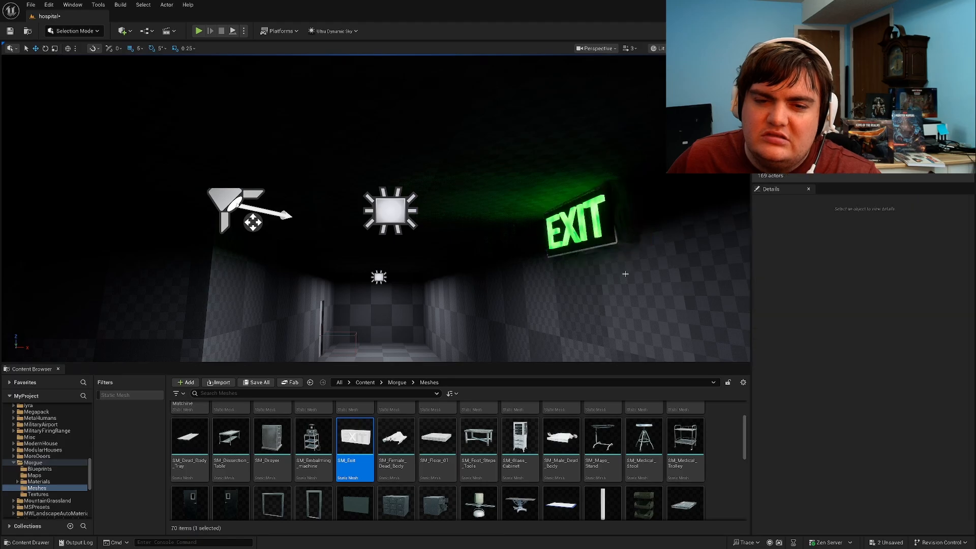
Step: Shift the exit sign along the Y axis to about 627, judging its placement from down the corridor, and deselect it
{"action": "key", "text": "a"}
{"action": "right_click_drag", "start_coordinate": [625, 274], "coordinate": [650, 270]}
{"action": "key", "text": "s"}
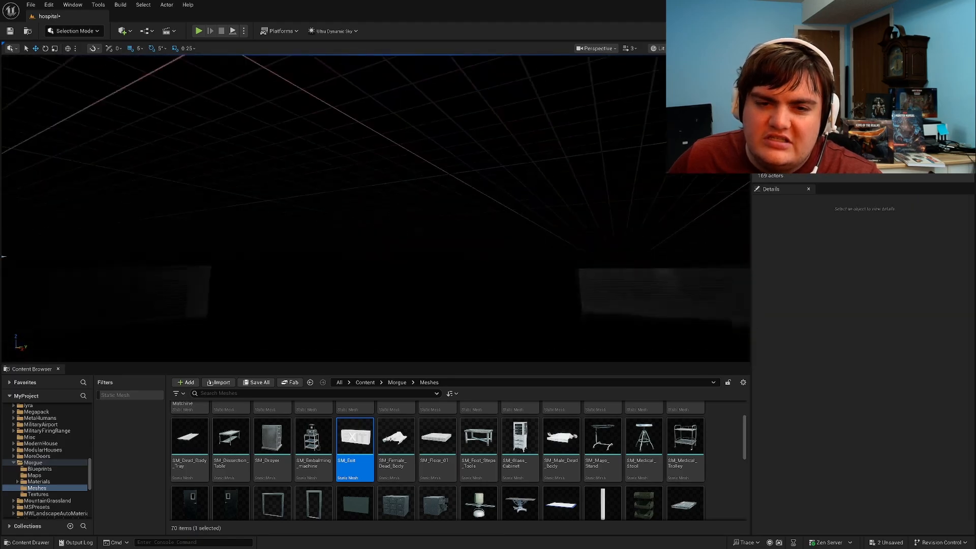
{"action": "mouse_move", "coordinate": [508, 178]}
{"action": "right_mouse_down"}
{"action": "mouse_move", "coordinate": [534, 178]}
{"action": "mouse_move", "coordinate": [529, 196]}
{"action": "mouse_move", "coordinate": [509, 178]}
{"action": "right_mouse_up"}
{"action": "key", "text": "s"}
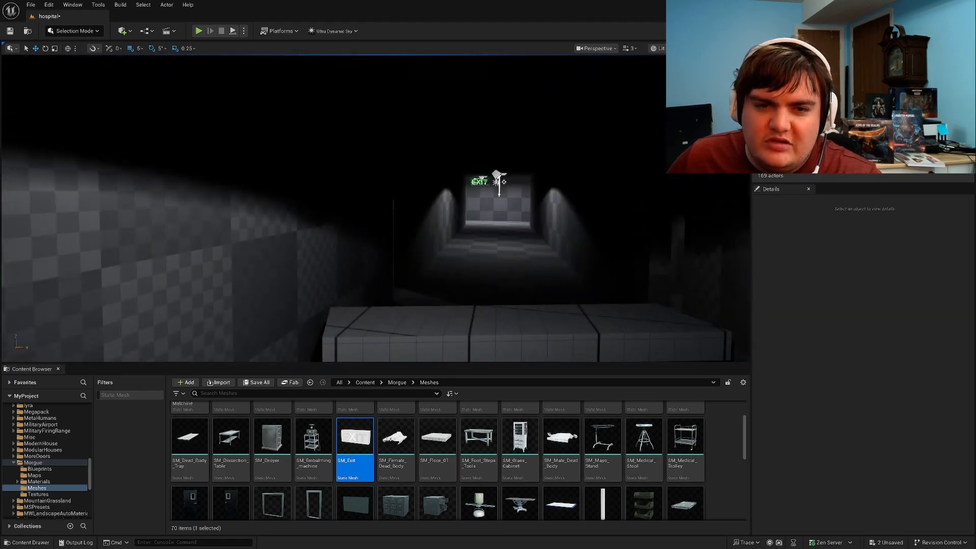
{"action": "left_click", "coordinate": [499, 181]}
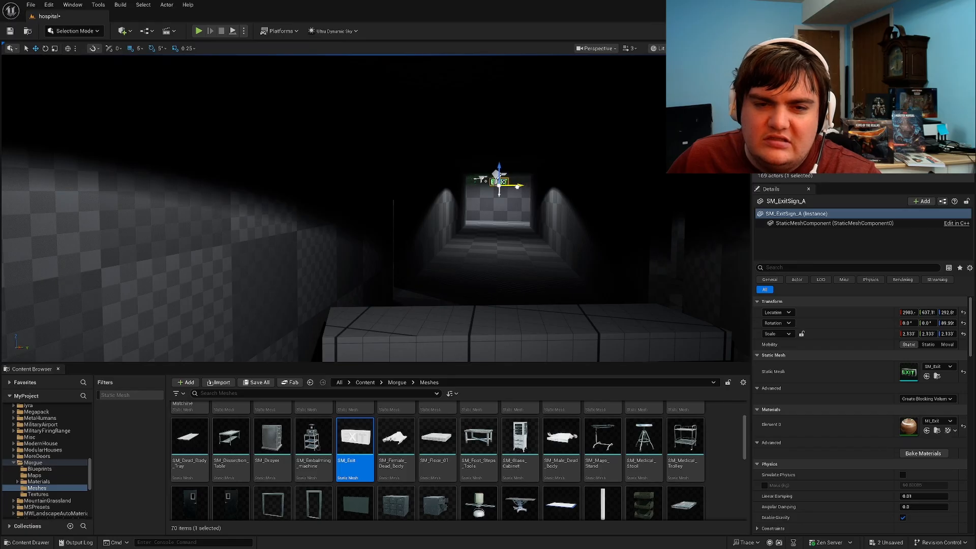
{"action": "key", "text": "Escape"}
{"action": "key", "text": "w"}
{"action": "right_click_drag", "start_coordinate": [518, 186], "coordinate": [570, 178]}
{"action": "key", "text": "w"}
{"action": "key", "text": "a"}
{"action": "left_click", "coordinate": [676, 191]}
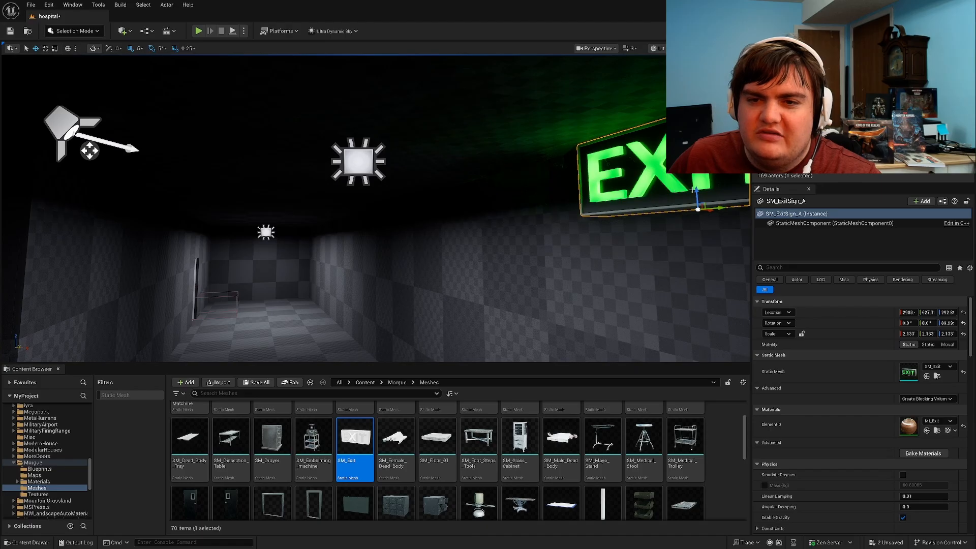
{"action": "key", "text": "Escape"}
Step: Duplicate the morgue's double door frame in place and swap the copy's static mesh for SM_Metal_Door_01_R
{"action": "key", "text": "w"}
{"action": "right_click_drag", "start_coordinate": [696, 193], "coordinate": [315, 216]}
{"action": "key", "text": "w"}
{"action": "key", "text": "w"}
{"action": "key", "text": "w"}
{"action": "key", "text": "w"}
{"action": "key", "text": "w"}
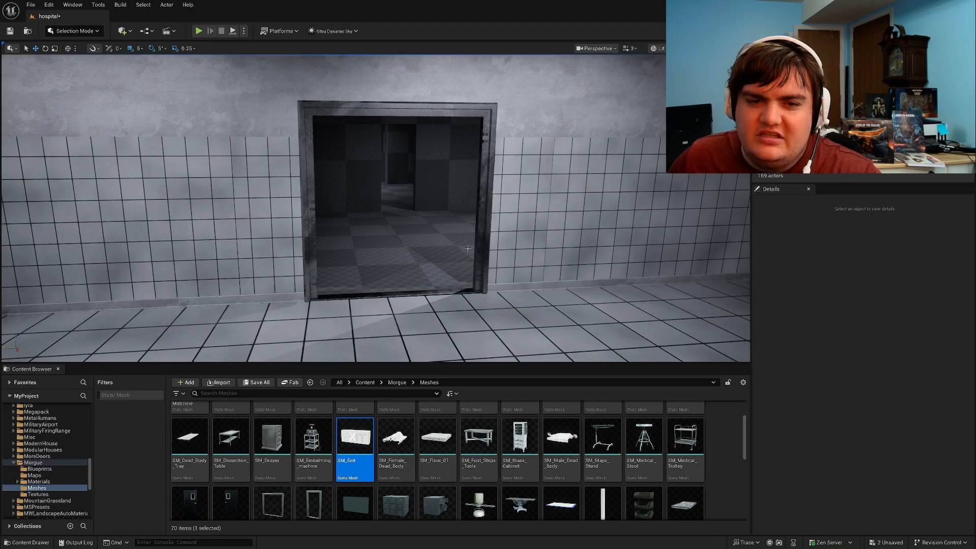
{"action": "left_click", "coordinate": [476, 250]}
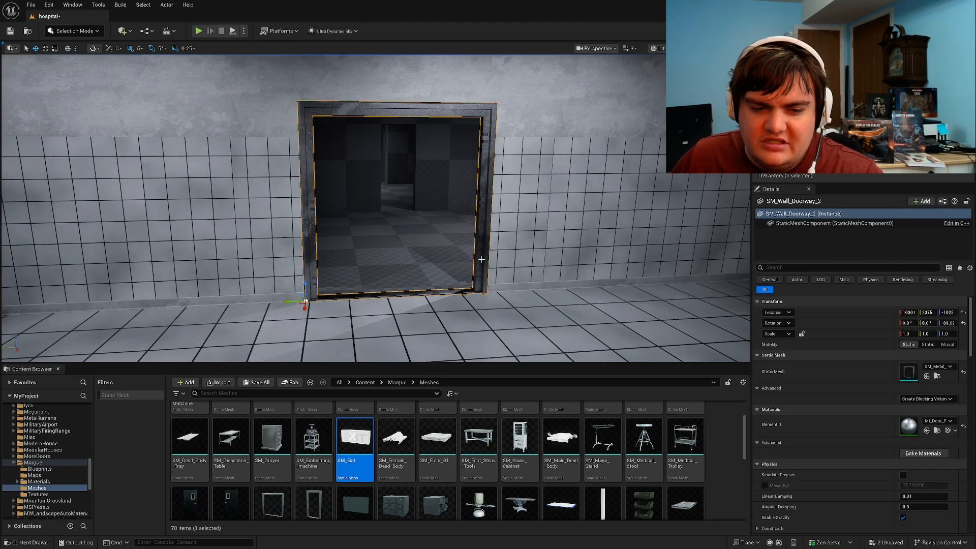
{"action": "scroll", "coordinate": [373, 495], "scroll_direction": "down", "scroll_amount": 1}
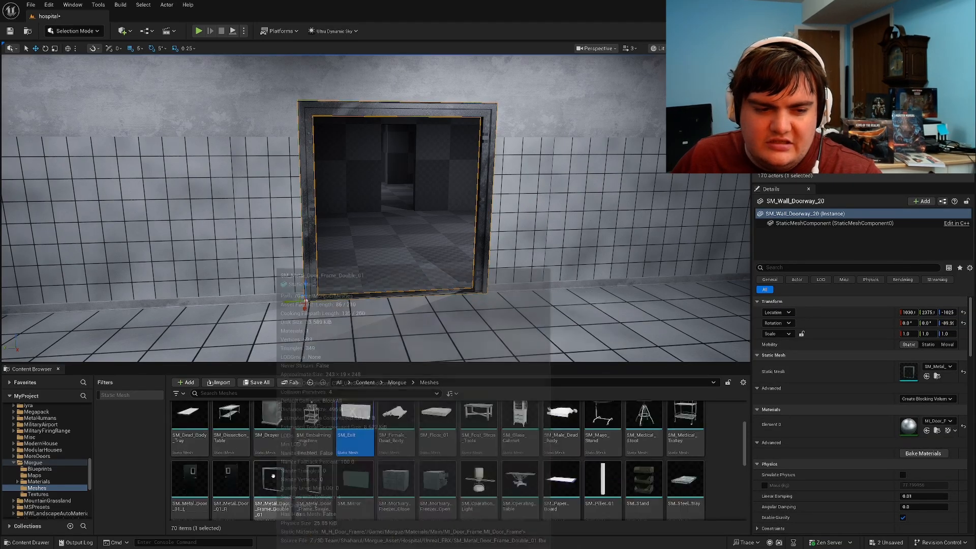
{"action": "left_click_drag", "start_coordinate": [231, 483], "coordinate": [904, 372]}
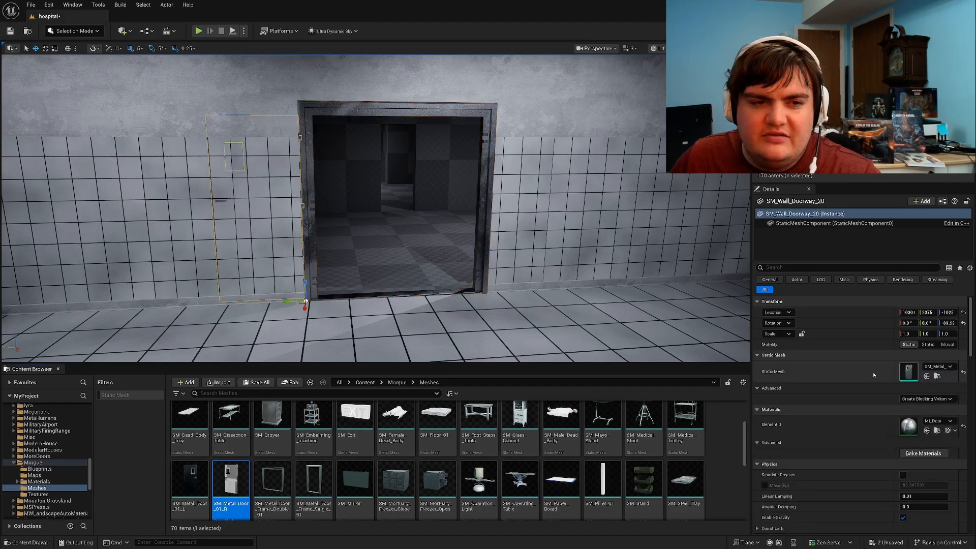
Step: Duplicate the door leaf, swap the copy's mesh for SM_Metal_Door_01_L, and shift it to about X 1035, Y 2360 in the frame
{"action": "mouse_move", "coordinate": [437, 244]}
{"action": "right_mouse_down"}
{"action": "mouse_move", "coordinate": [488, 244]}
{"action": "mouse_move", "coordinate": [432, 237]}
{"action": "right_mouse_up"}
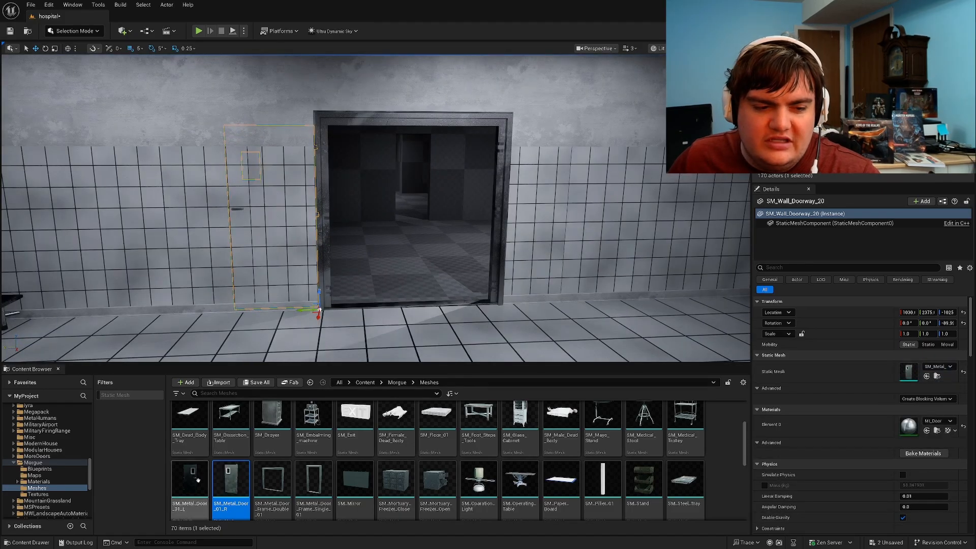
{"action": "key", "text": "ctrl+d"}
{"action": "left_click_drag", "start_coordinate": [198, 480], "coordinate": [911, 371]}
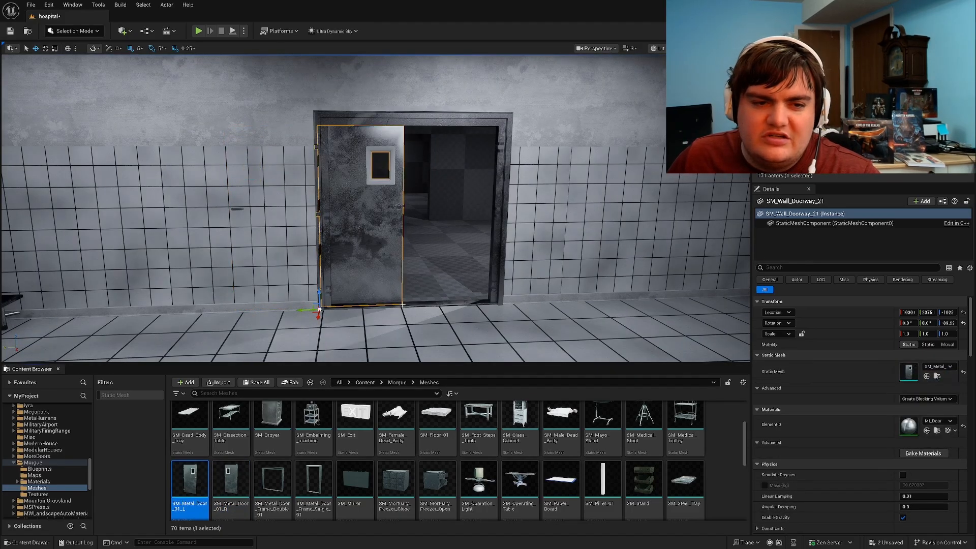
{"action": "key", "text": "w"}
{"action": "right_click_drag", "start_coordinate": [333, 298], "coordinate": [284, 310]}
{"action": "key", "text": "s"}
{"action": "key", "text": "w"}
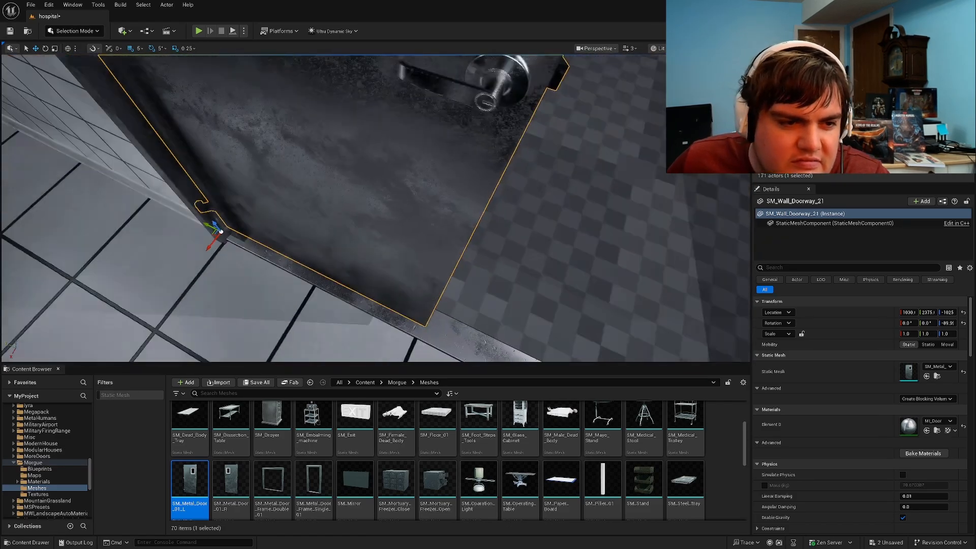
{"action": "left_click_drag", "start_coordinate": [215, 233], "coordinate": [235, 248]}
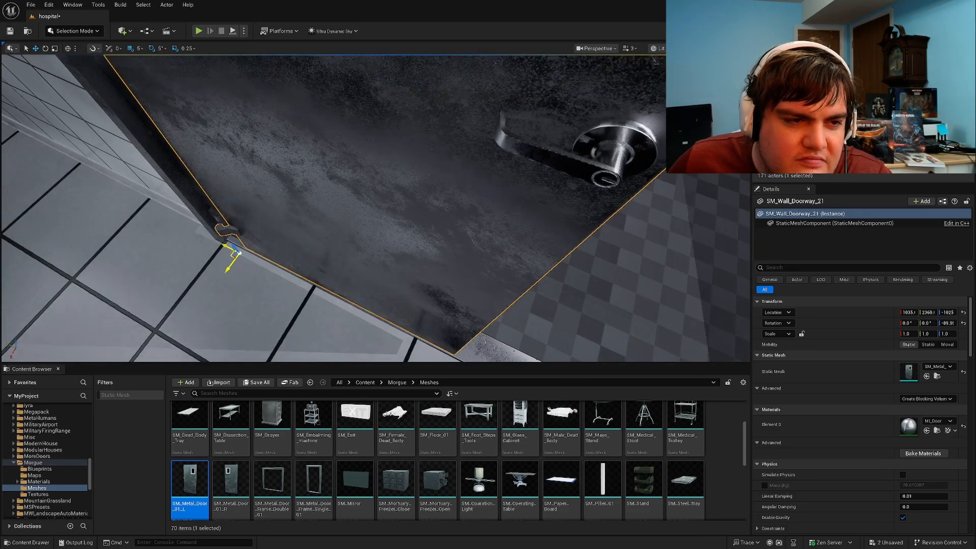
Step: Set the position grid snap to 1 and nudge the SM_Metal_Door_01_L leaf to about X 1032
{"action": "right_click_drag", "start_coordinate": [235, 248], "coordinate": [203, 244]}
{"action": "left_click", "coordinate": [137, 49]}
{"action": "left_click", "coordinate": [145, 63]}
{"action": "left_click_drag", "start_coordinate": [269, 275], "coordinate": [275, 268]}
{"action": "right_click_drag", "start_coordinate": [275, 267], "coordinate": [244, 264]}
{"action": "key", "text": "s"}
{"action": "key", "text": "w"}
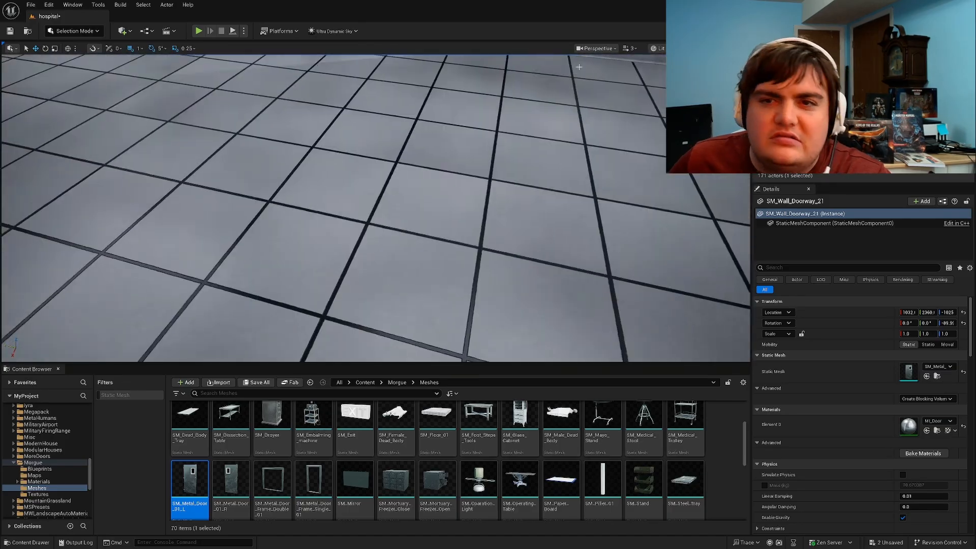
Step: Set the viewport camera speed to 0.1 and fine-tune the door leaf's position to about X 1031, Y 2362
{"action": "left_click", "coordinate": [632, 49]}
{"action": "left_click", "coordinate": [600, 112]}
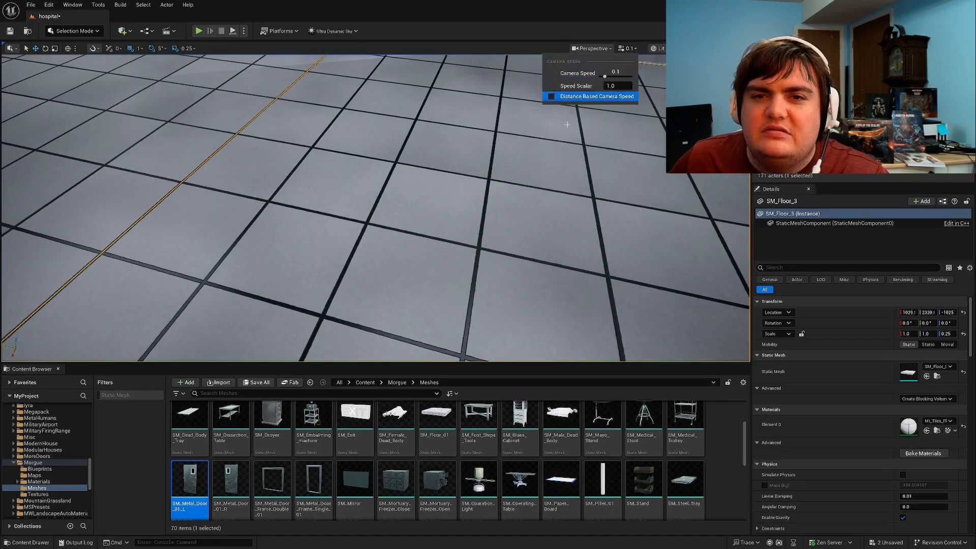
{"action": "key", "text": "w"}
{"action": "right_click_drag", "start_coordinate": [567, 124], "coordinate": [509, 198]}
{"action": "left_click", "coordinate": [516, 185]}
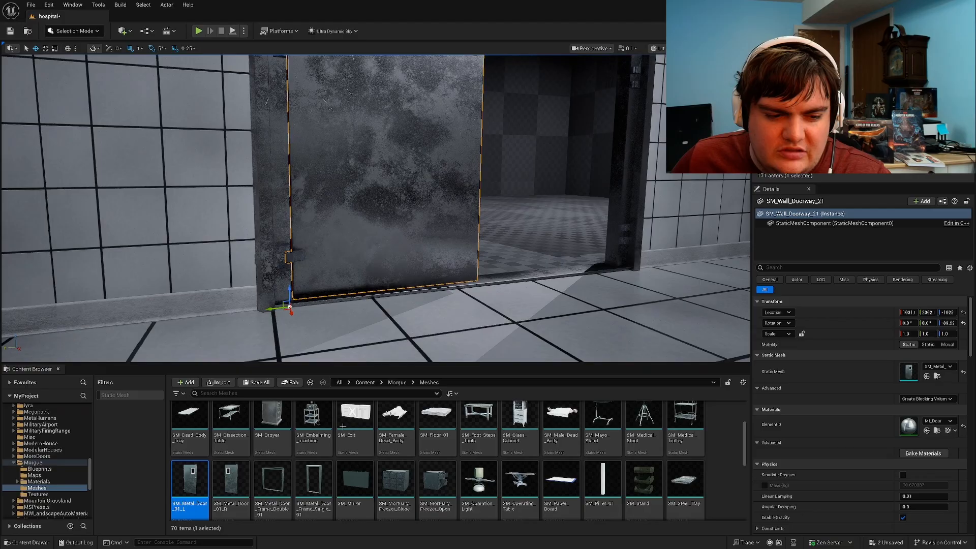
Step: Duplicate the door leaf, swap the copy's mesh for SM_Metal_Door_01_R, and fit it to the frame's opposite side at about Y 2146
{"action": "key", "text": "ctrl+d"}
{"action": "left_click_drag", "start_coordinate": [231, 482], "coordinate": [907, 374]}
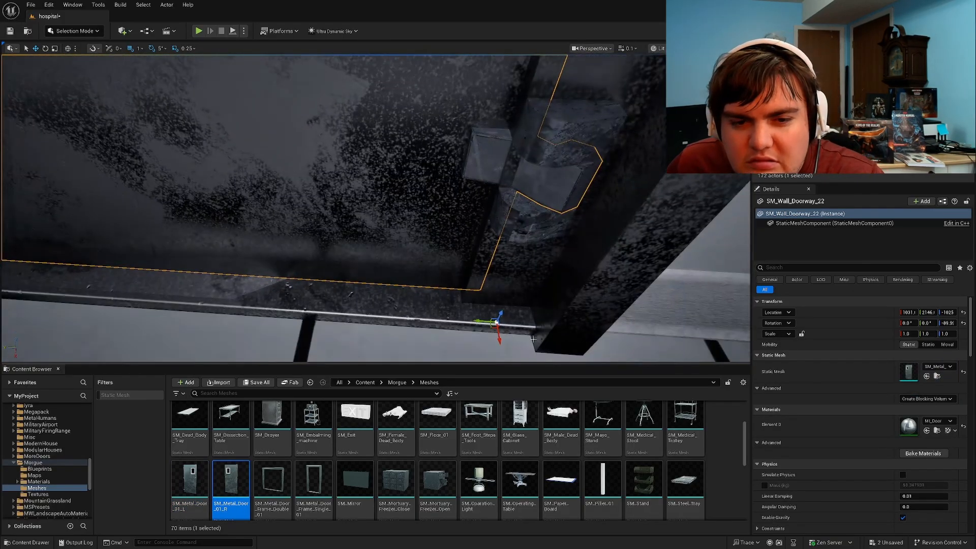
{"action": "key", "text": "Escape"}
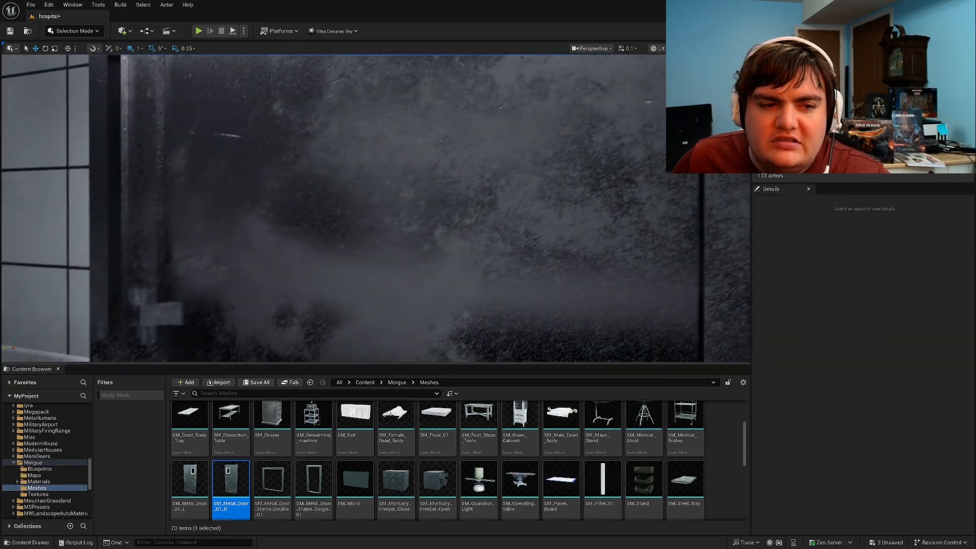
Step: Delete the surplus metal door leaf left outside the morgue's door opening
{"action": "right_click_drag", "start_coordinate": [377, 208], "coordinate": [396, 188]}
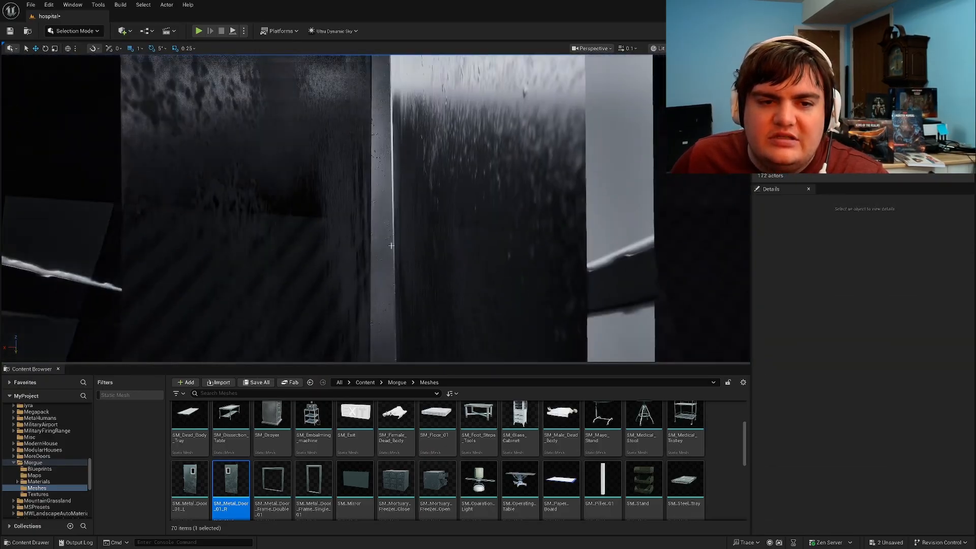
{"action": "left_click", "coordinate": [391, 239]}
{"action": "key", "text": "Delete"}
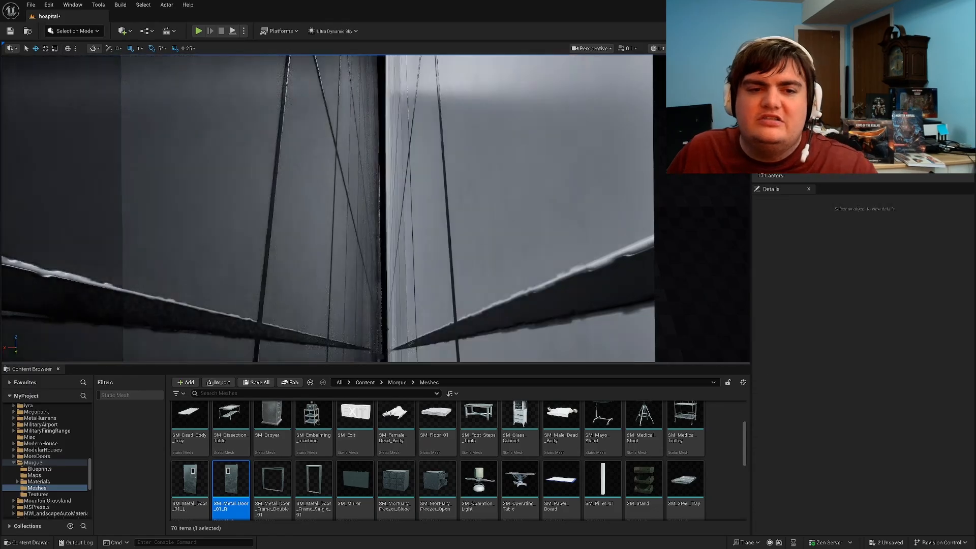
Step: Set the viewport camera speed to 0.33 and look over the morgue's freezers and double doors
{"action": "right_click_drag", "start_coordinate": [421, 236], "coordinate": [229, 236]}
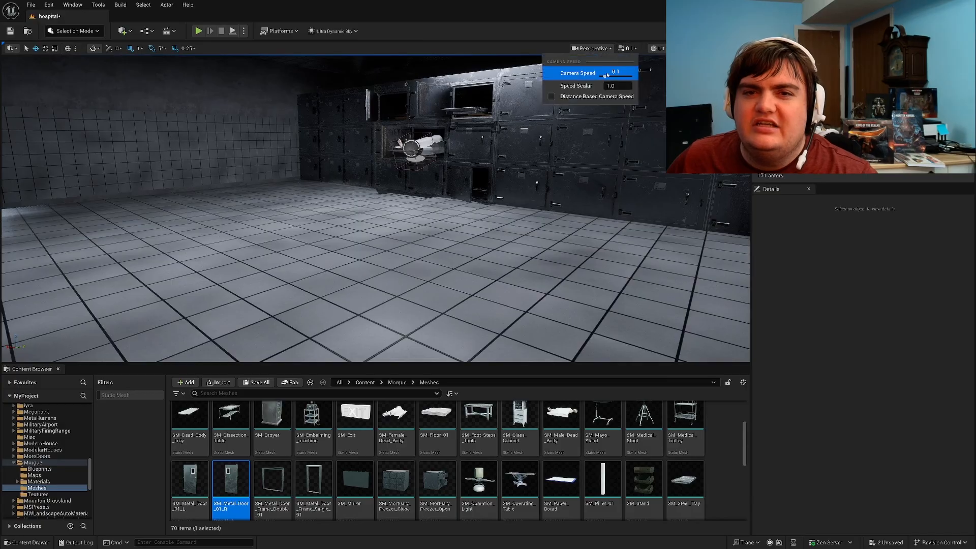
{"action": "right_click_drag", "start_coordinate": [567, 133], "coordinate": [599, 122]}
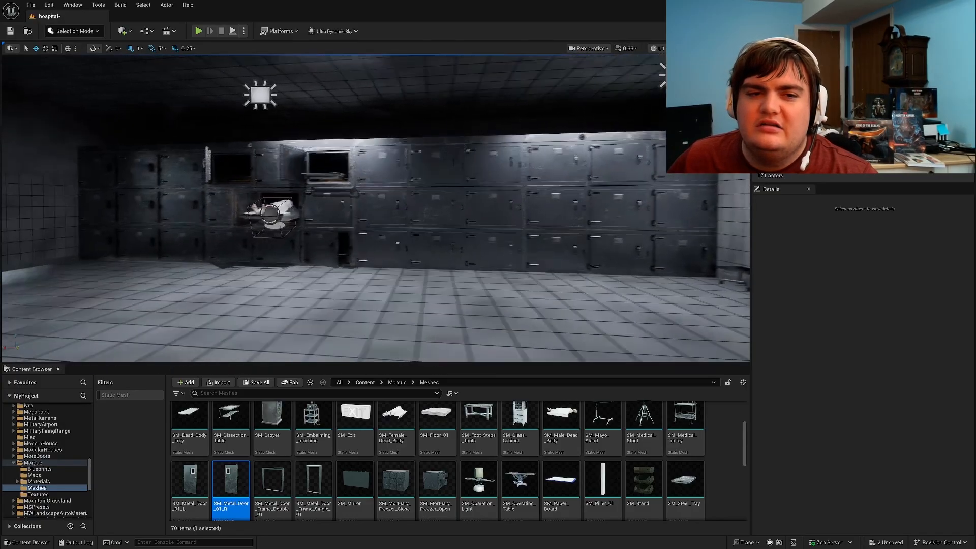
{"action": "right_click_drag", "start_coordinate": [376, 208], "coordinate": [574, 211]}
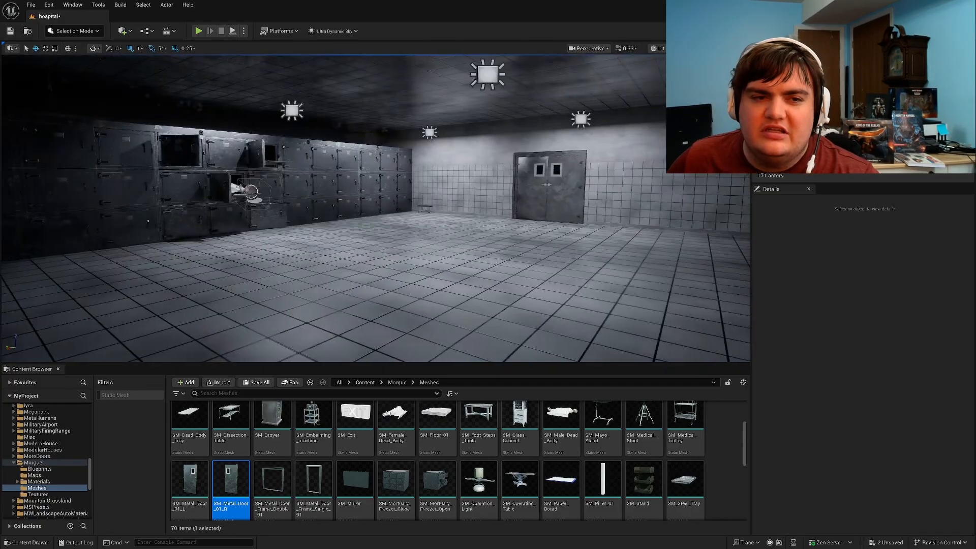
{"action": "right_click_drag", "start_coordinate": [376, 208], "coordinate": [388, 209]}
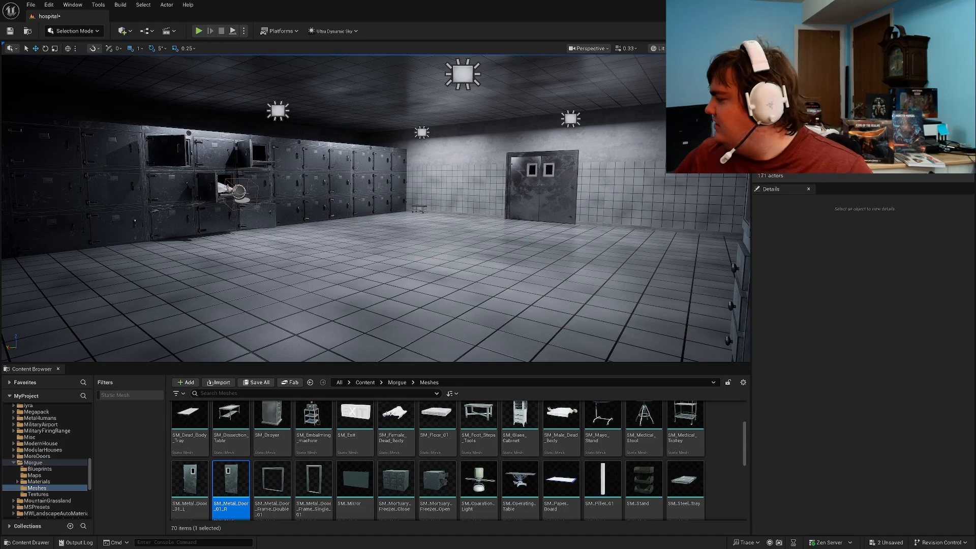
Step: Place an SM_Exit sign on the wall above the morgue's double doors, facing into the room, and deselect it
{"action": "right_click_drag", "start_coordinate": [376, 209], "coordinate": [442, 203]}
{"action": "key", "text": "w"}
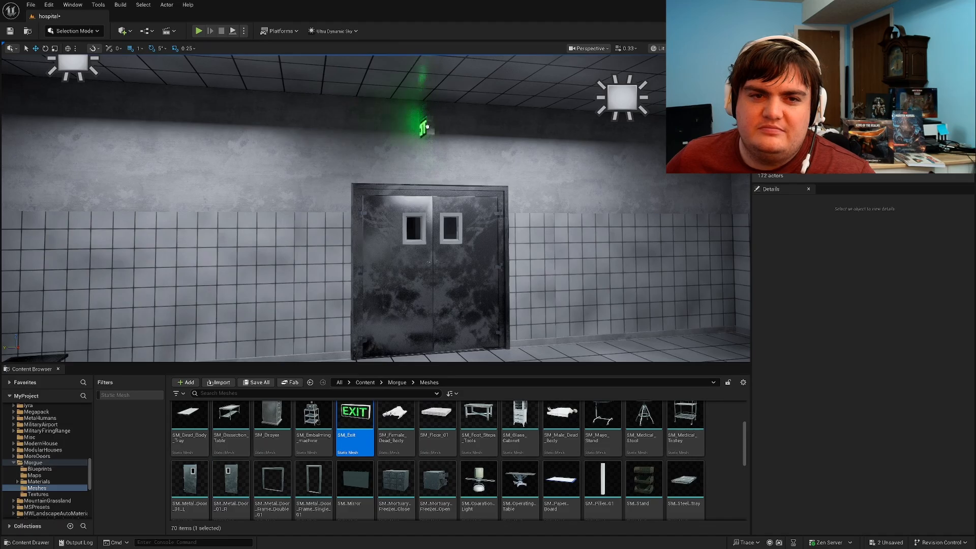
{"action": "left_click_drag", "start_coordinate": [427, 126], "coordinate": [423, 130]}
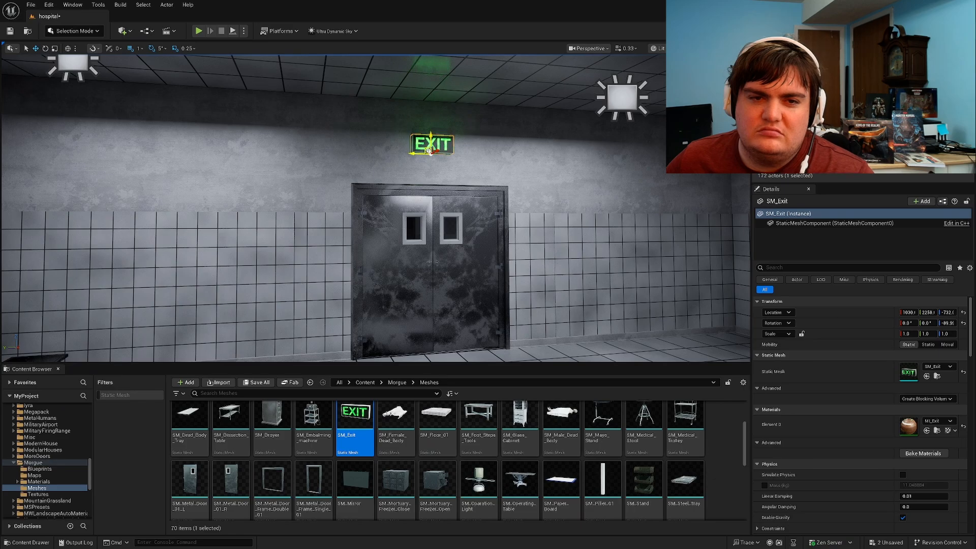
{"action": "key", "text": "Escape"}
{"action": "right_click_drag", "start_coordinate": [429, 151], "coordinate": [353, 158]}
{"action": "key", "text": "s"}
{"action": "left_click", "coordinate": [570, 155]}
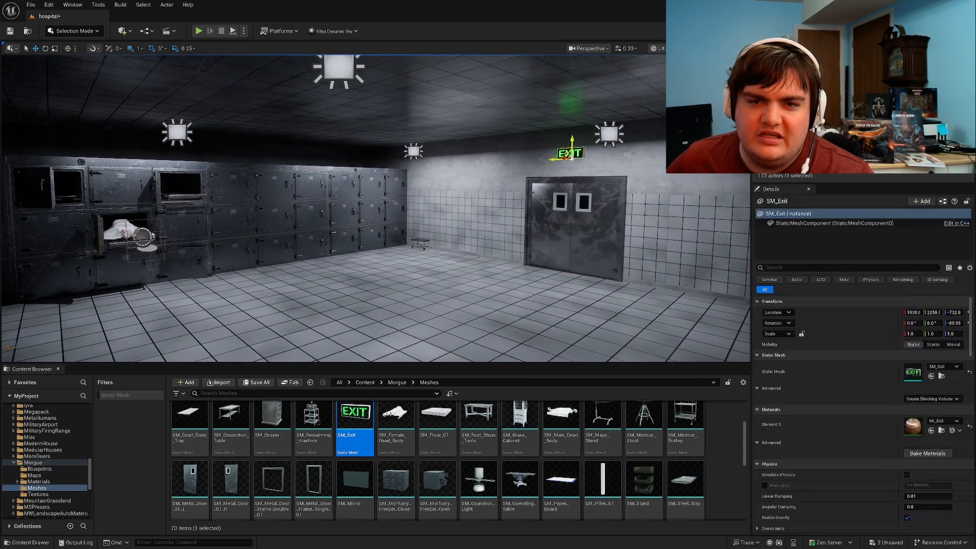
{"action": "key", "text": "Escape"}
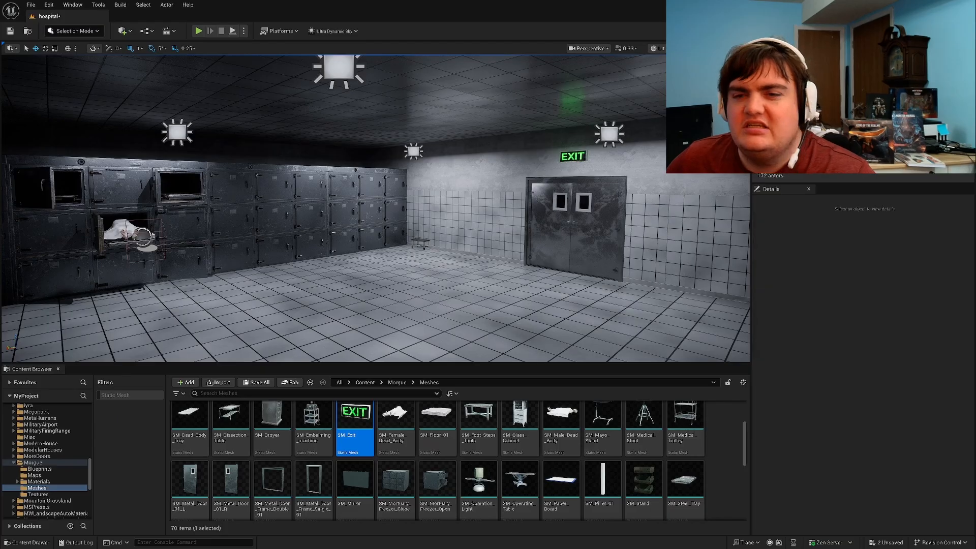
Step: Filter the level's actors by "post", look through the PostProcessVolume's lens and bloom settings, and duplicate the volume
{"action": "type", "text": "post"}
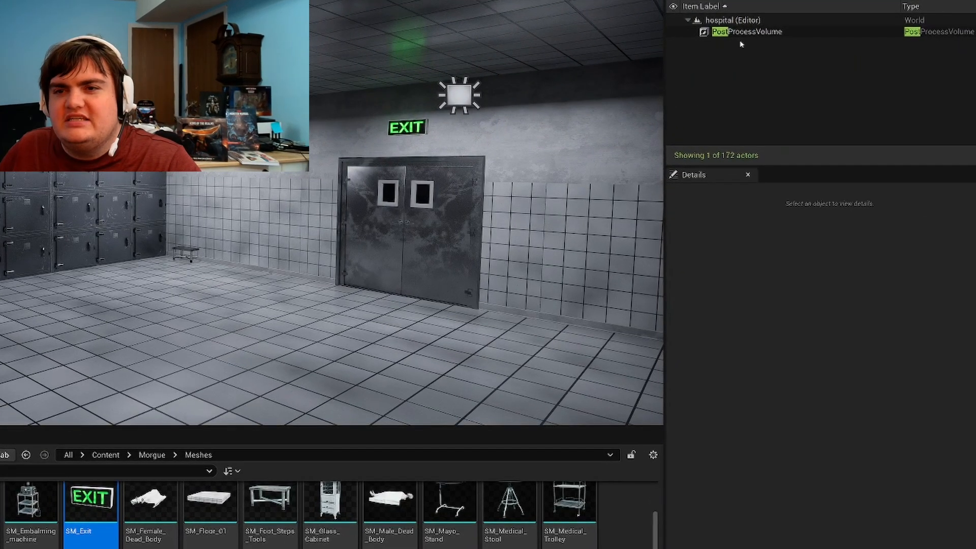
{"action": "left_click", "coordinate": [803, 90]}
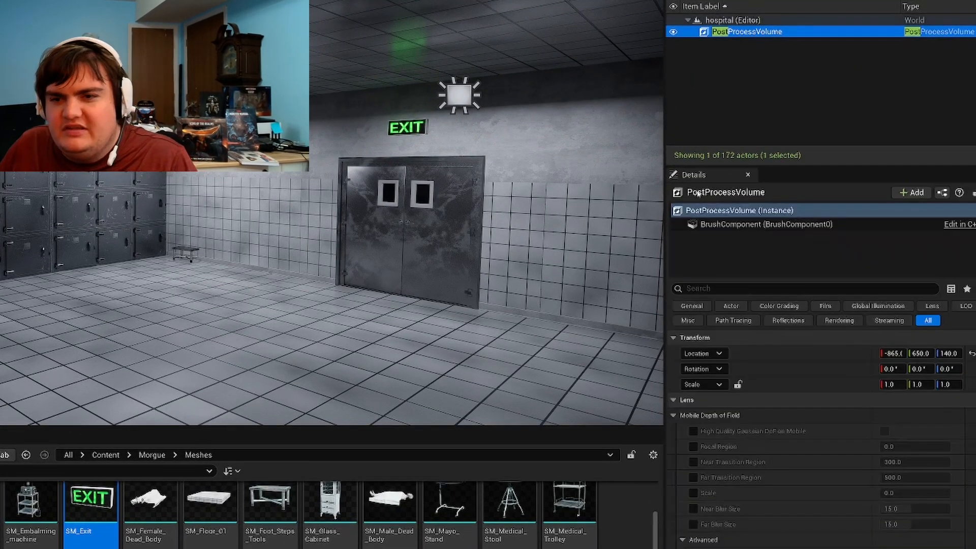
{"action": "scroll", "coordinate": [770, 468], "scroll_direction": "down", "scroll_amount": 10}
{"action": "scroll", "coordinate": [770, 478], "scroll_direction": "down", "scroll_amount": 3}
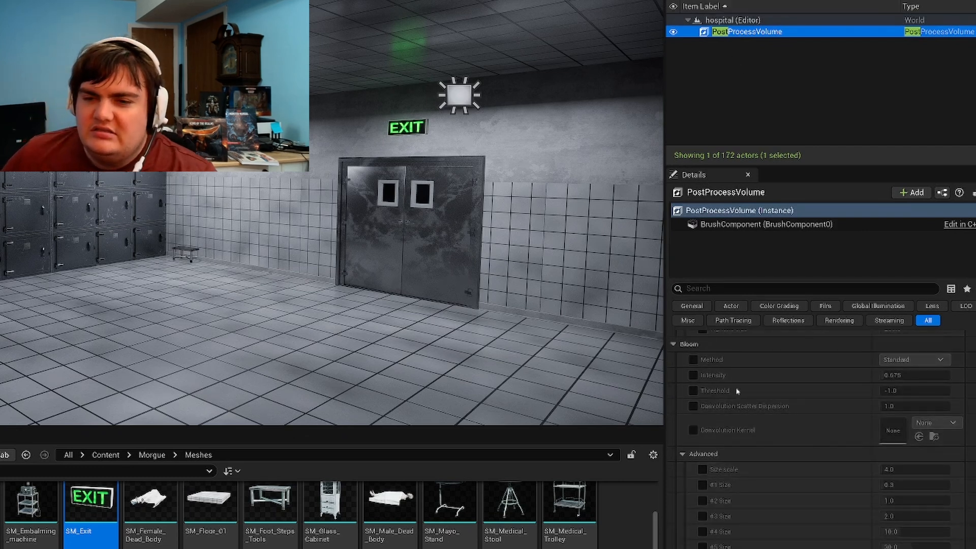
{"action": "scroll", "coordinate": [920, 391], "scroll_direction": "down", "scroll_amount": 5}
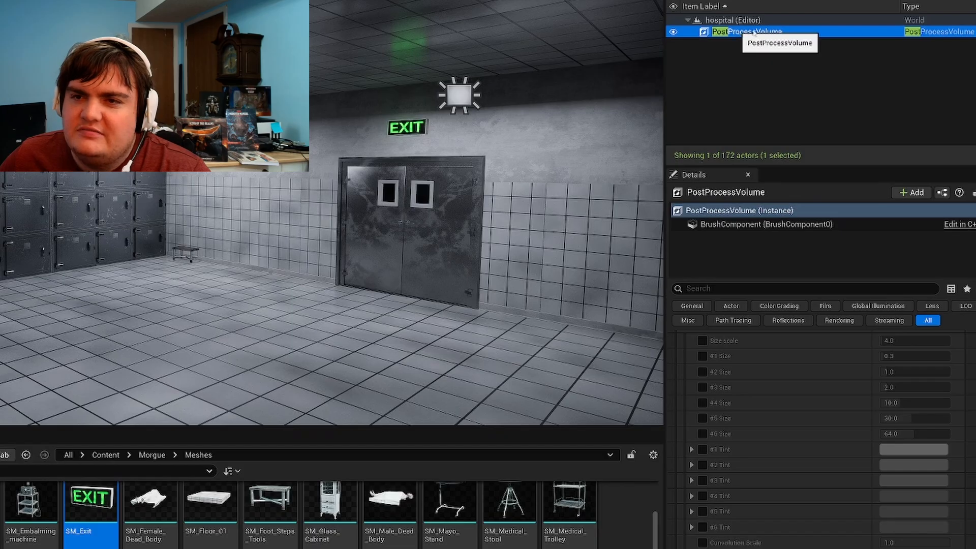
{"action": "key", "text": "ctrl+d"}
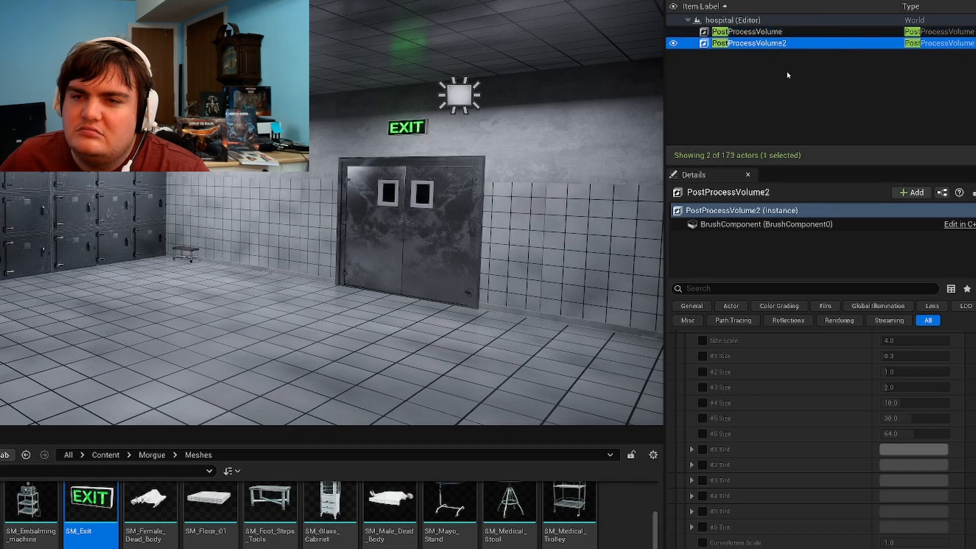
Step: Rename the duplicated PostProcessVolume2 as "Placment post"
{"action": "right_click", "coordinate": [759, 44]}
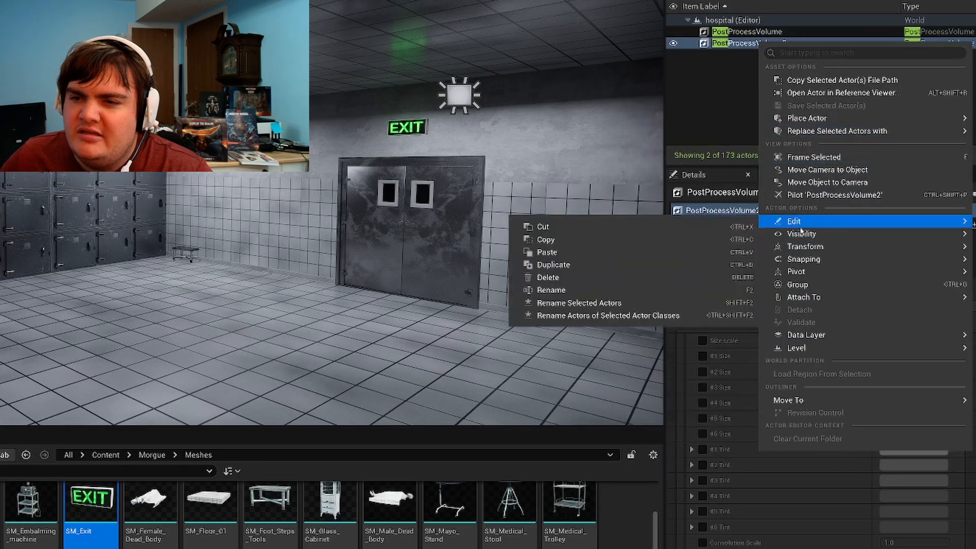
{"action": "mouse_move", "coordinate": [802, 233]}
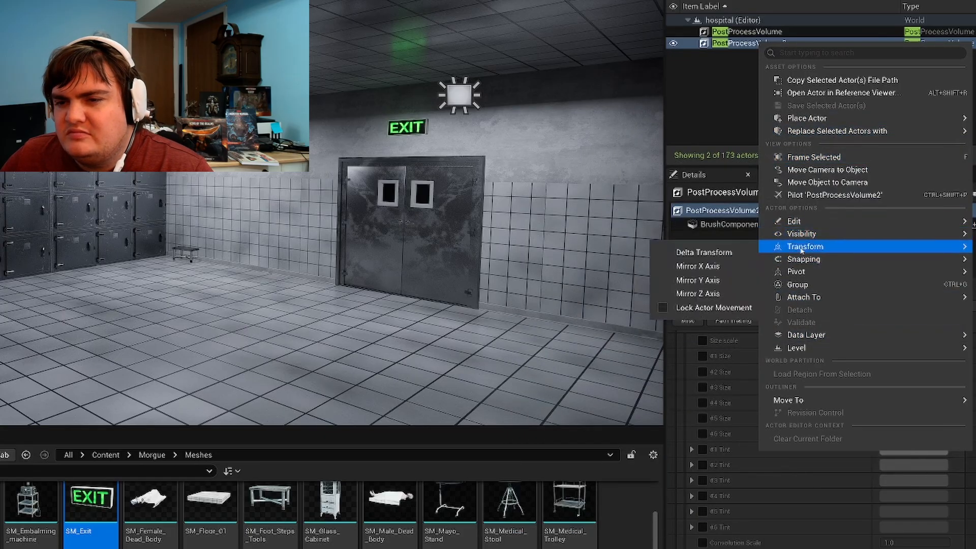
{"action": "left_click", "coordinate": [579, 289]}
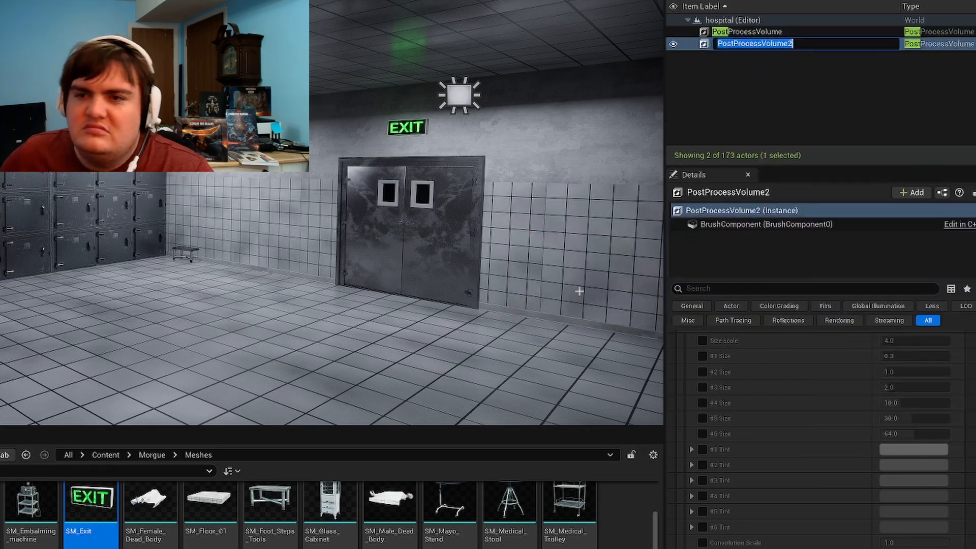
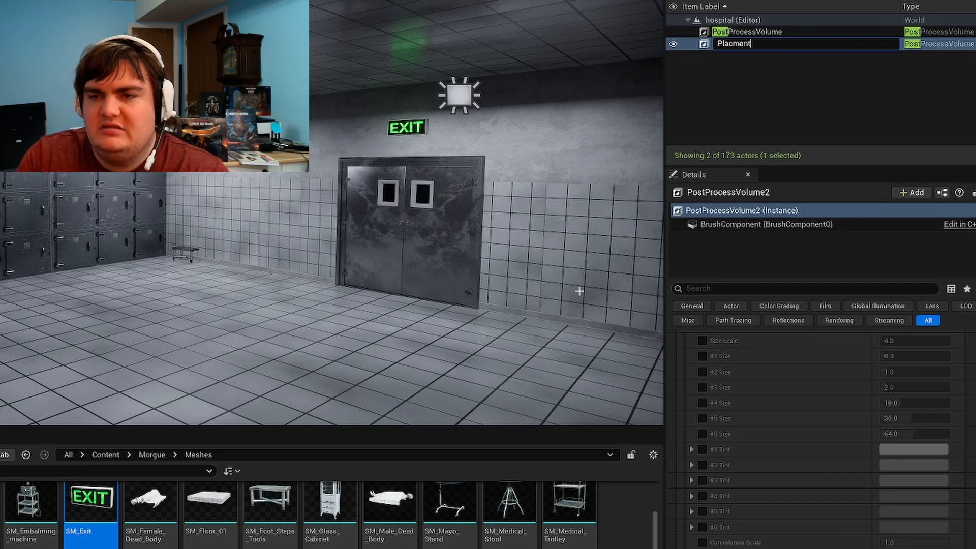
{"action": "type", "text": "ost"}
{"action": "key", "text": "Return"}
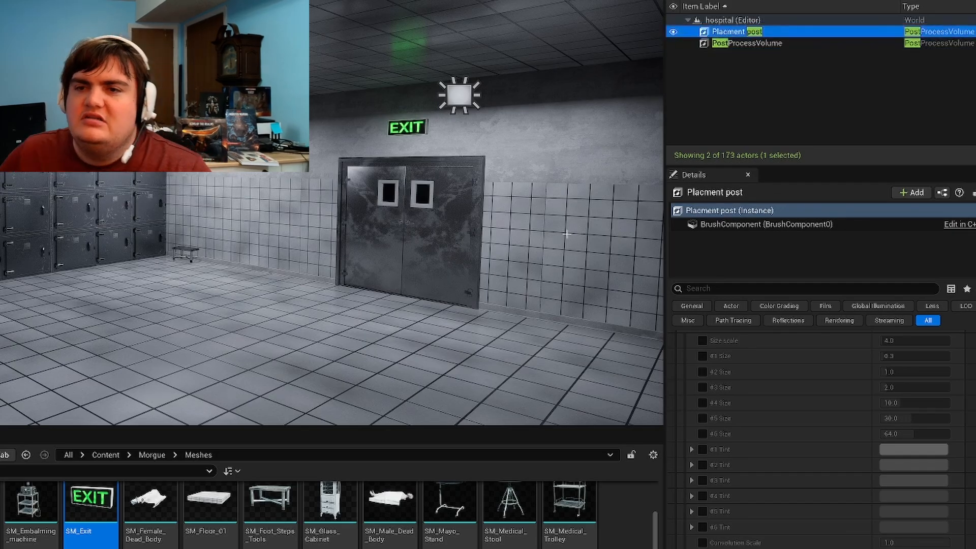
Step: Rename the original PostProcessVolume as "real", leaving it visible
{"action": "left_click", "coordinate": [673, 44]}
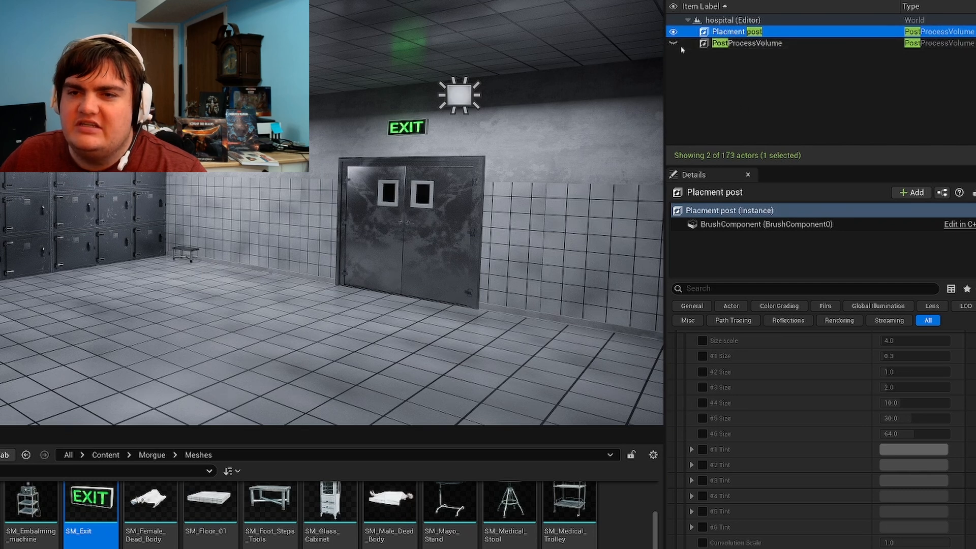
{"action": "left_click", "coordinate": [739, 44]}
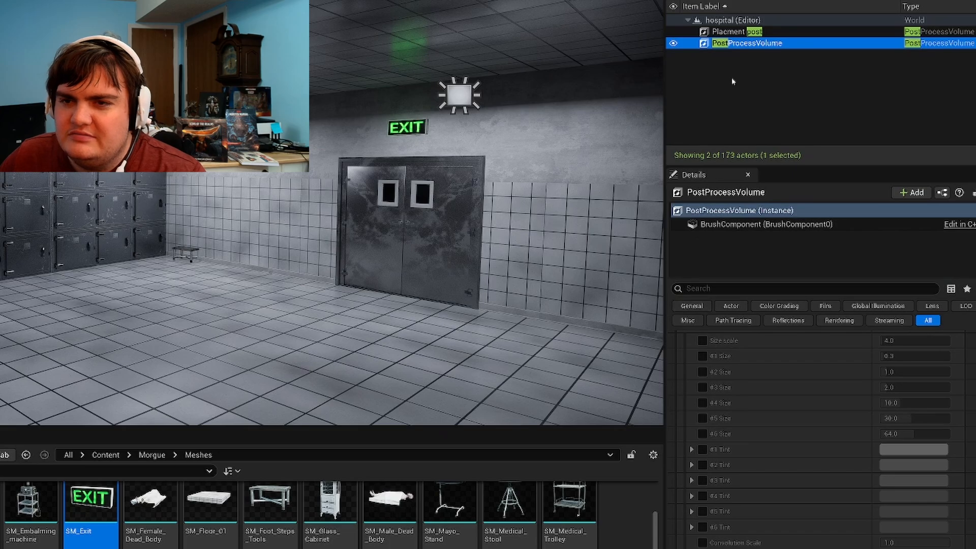
{"action": "right_click", "coordinate": [743, 45]}
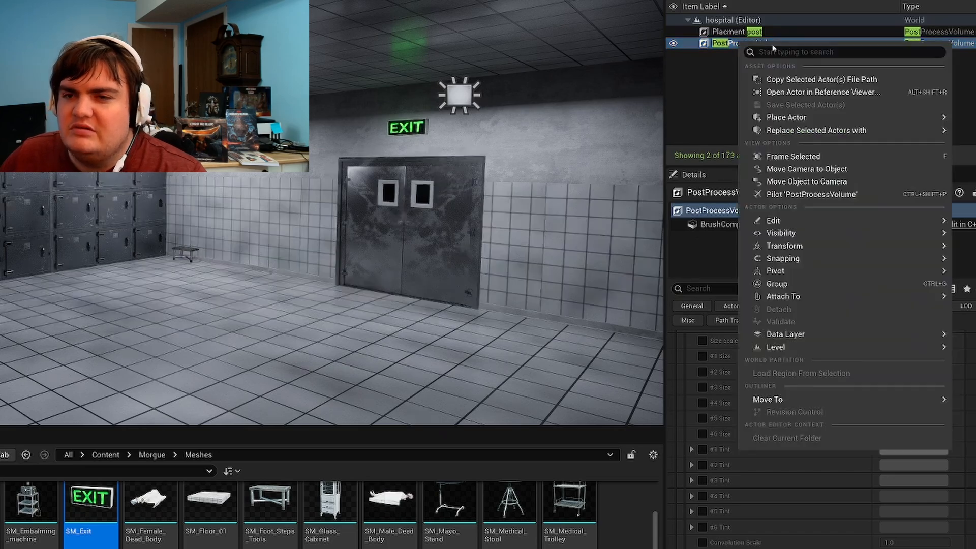
{"action": "mouse_move", "coordinate": [768, 220]}
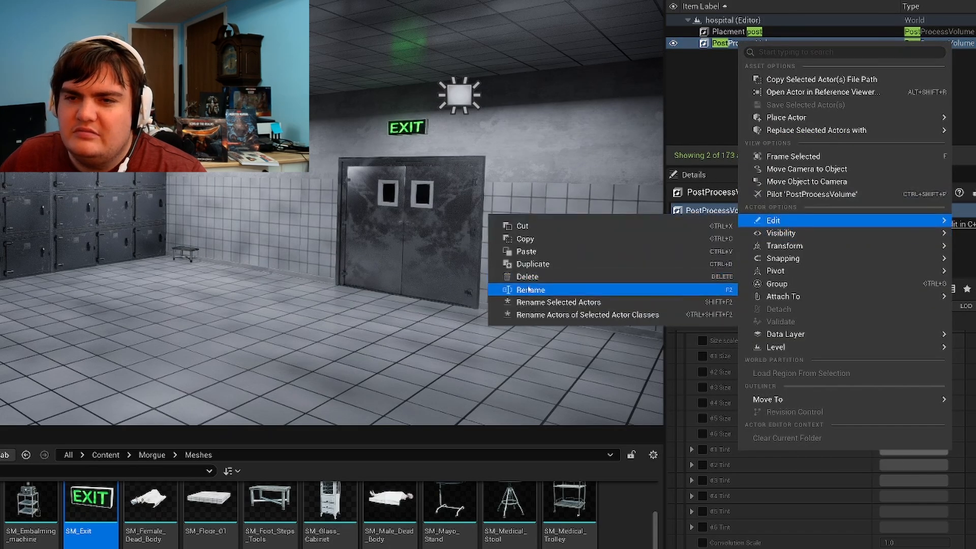
{"action": "left_click", "coordinate": [528, 288]}
{"action": "type", "text": "real"}
{"action": "key", "text": "Return"}
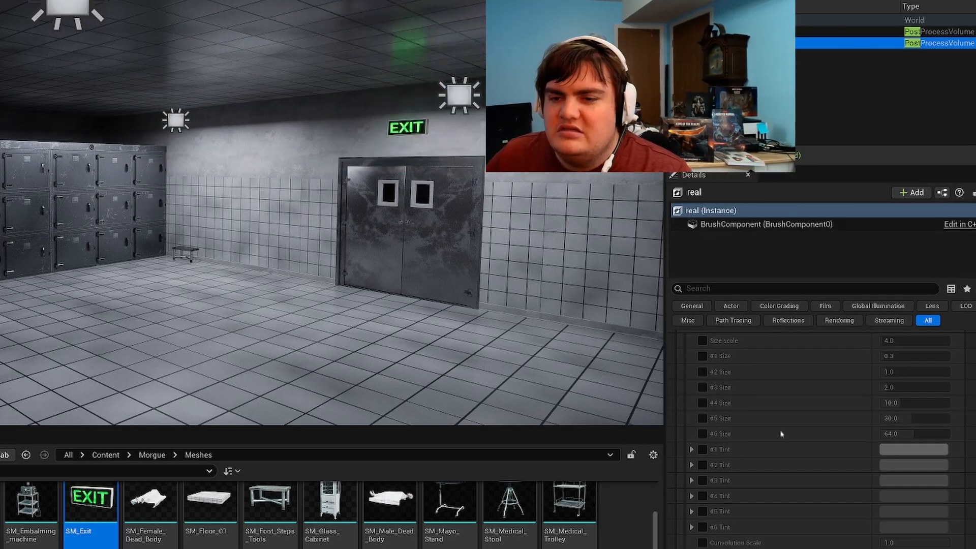
Step: Override the real volume's bloom, setting the intensity to about 4.01 and the threshold to about 0.17
{"action": "scroll", "coordinate": [781, 444], "scroll_direction": "down", "scroll_amount": 3}
{"action": "scroll", "coordinate": [780, 444], "scroll_direction": "up", "scroll_amount": 10}
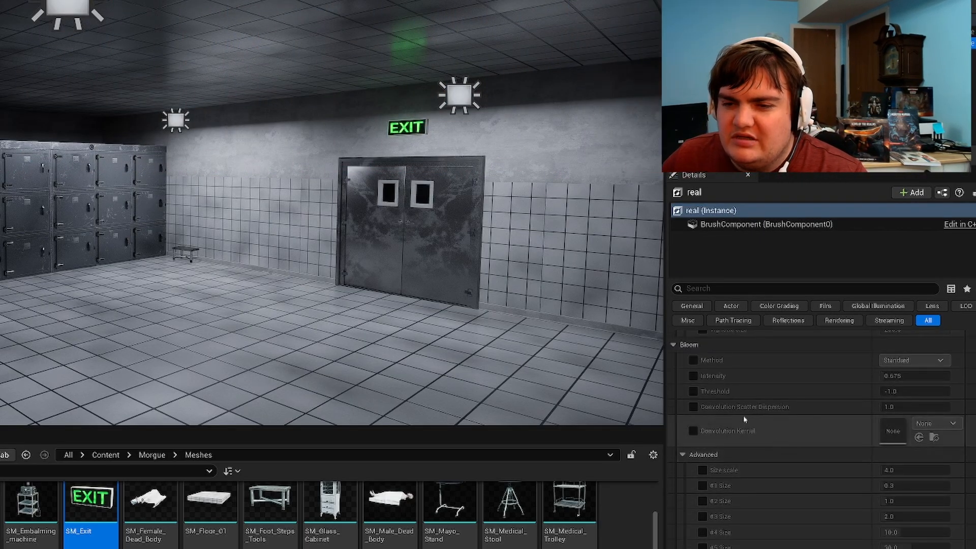
{"action": "scroll", "coordinate": [692, 432], "scroll_direction": "up", "scroll_amount": 2}
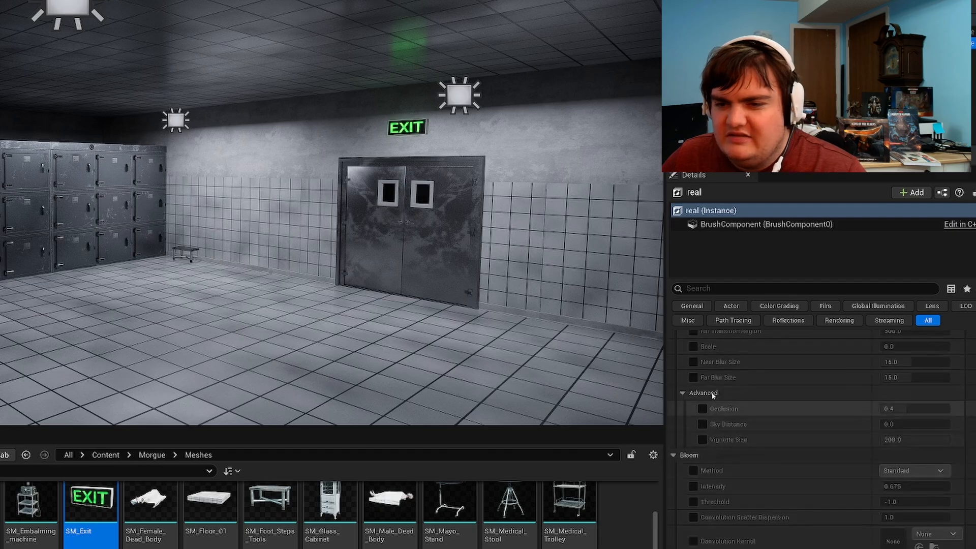
{"action": "left_click", "coordinate": [693, 486]}
{"action": "left_click", "coordinate": [895, 484]}
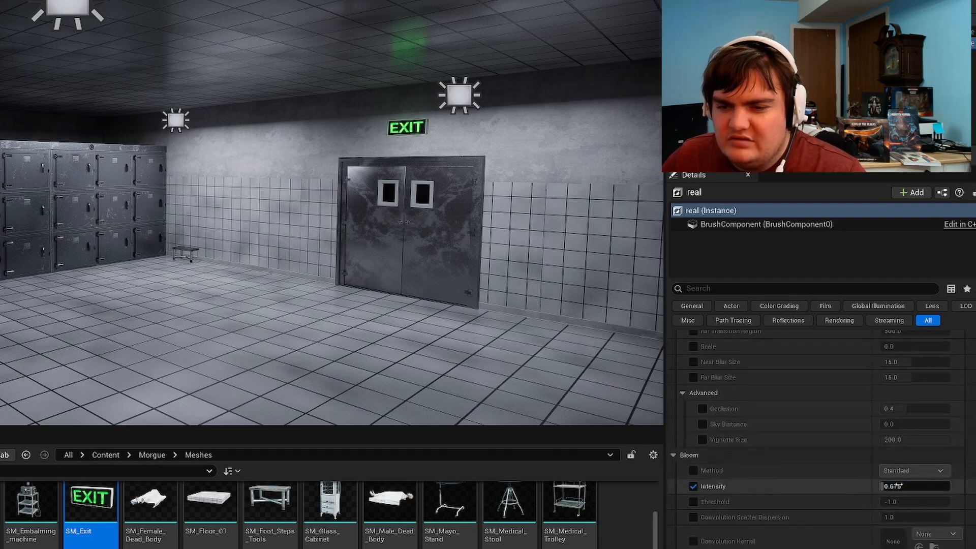
{"action": "scroll", "coordinate": [763, 463], "scroll_direction": "up", "scroll_amount": 3}
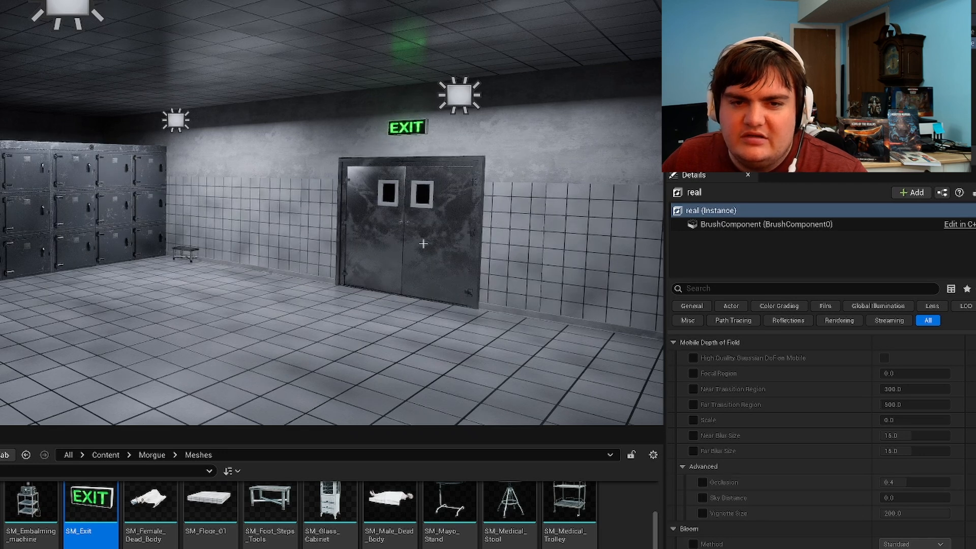
{"action": "scroll", "coordinate": [803, 502], "scroll_direction": "up", "scroll_amount": 3}
{"action": "scroll", "coordinate": [763, 489], "scroll_direction": "down", "scroll_amount": 9}
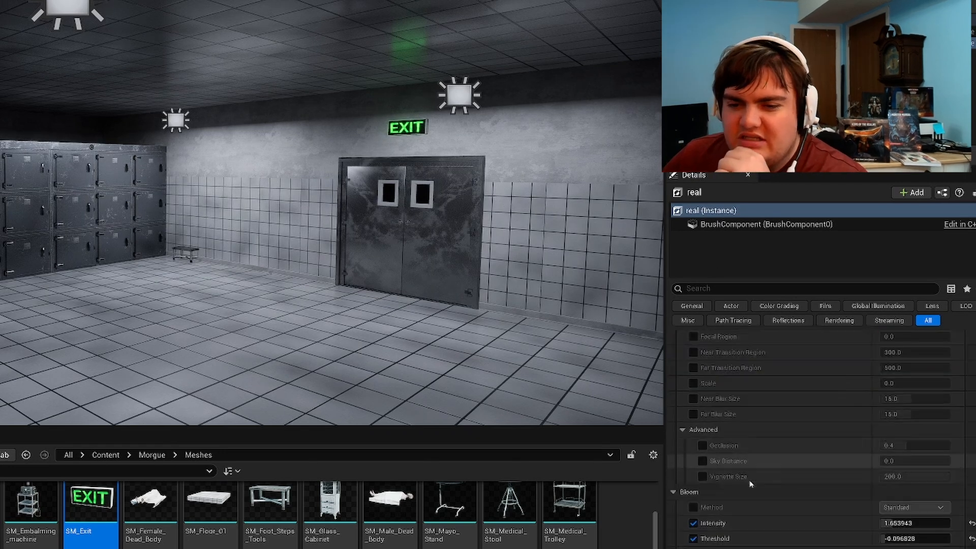
{"action": "left_click_drag", "start_coordinate": [904, 412], "coordinate": [912, 413]}
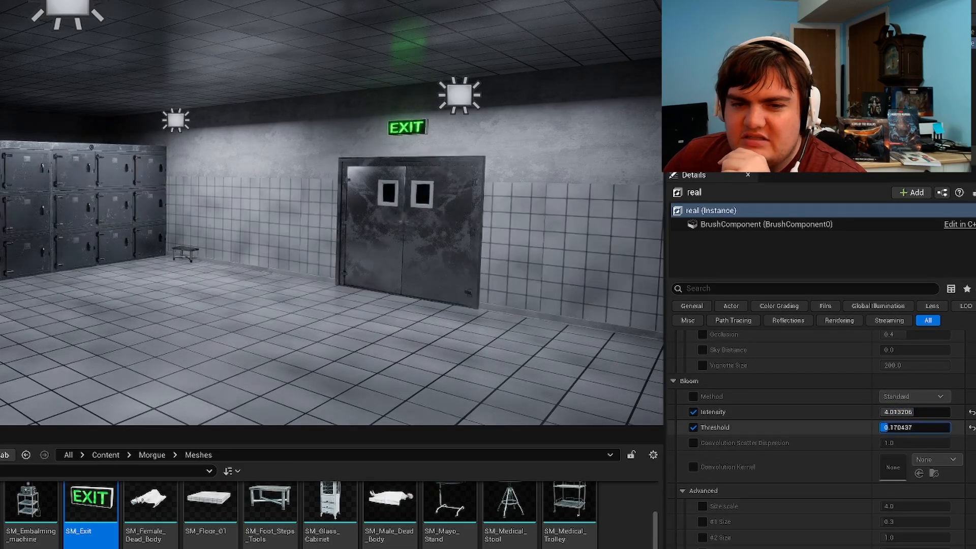
Step: Override the real volume's local exposure shadow contrast with a value of about 0.75
{"action": "scroll", "coordinate": [798, 432], "scroll_direction": "down", "scroll_amount": 6}
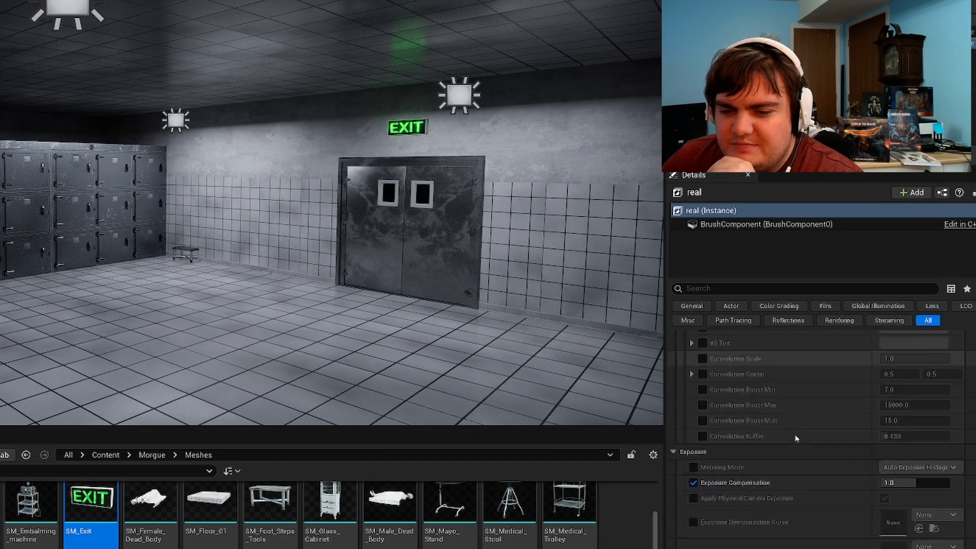
{"action": "scroll", "coordinate": [849, 455], "scroll_direction": "down", "scroll_amount": 10}
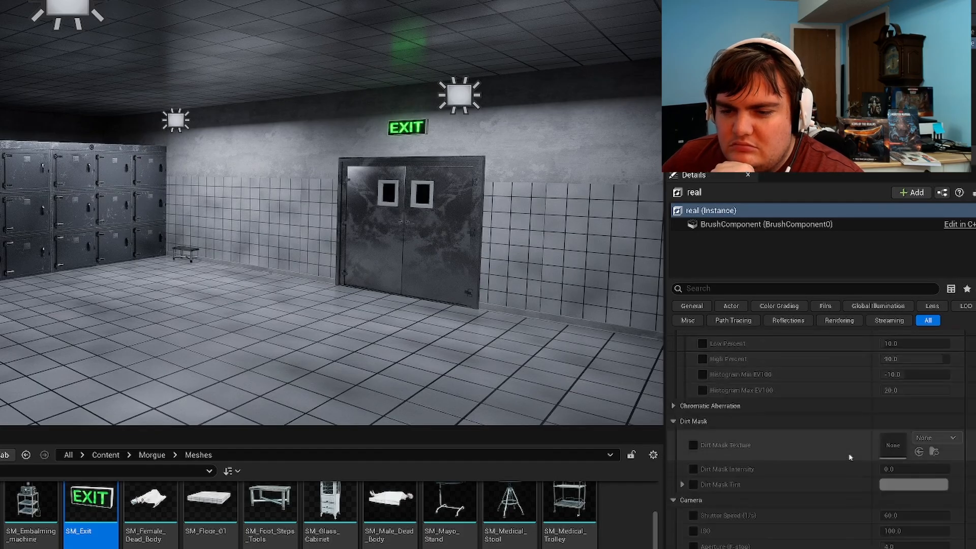
{"action": "left_click_drag", "start_coordinate": [902, 419], "coordinate": [907, 419]}
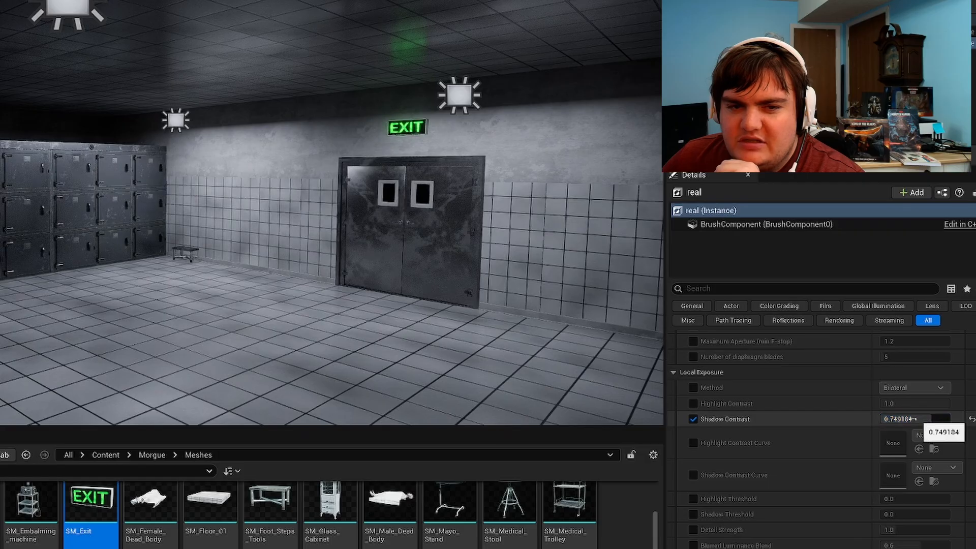
Step: Cool the real volume's color grading by overriding the white balance temperature with about 5878
{"action": "scroll", "coordinate": [913, 419], "scroll_direction": "down", "scroll_amount": 8}
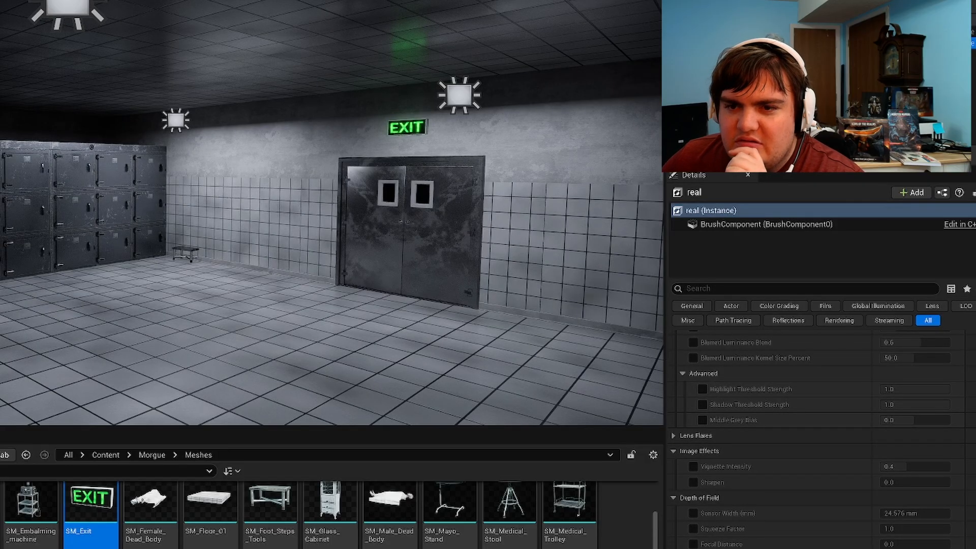
{"action": "scroll", "coordinate": [709, 422], "scroll_direction": "down", "scroll_amount": 8}
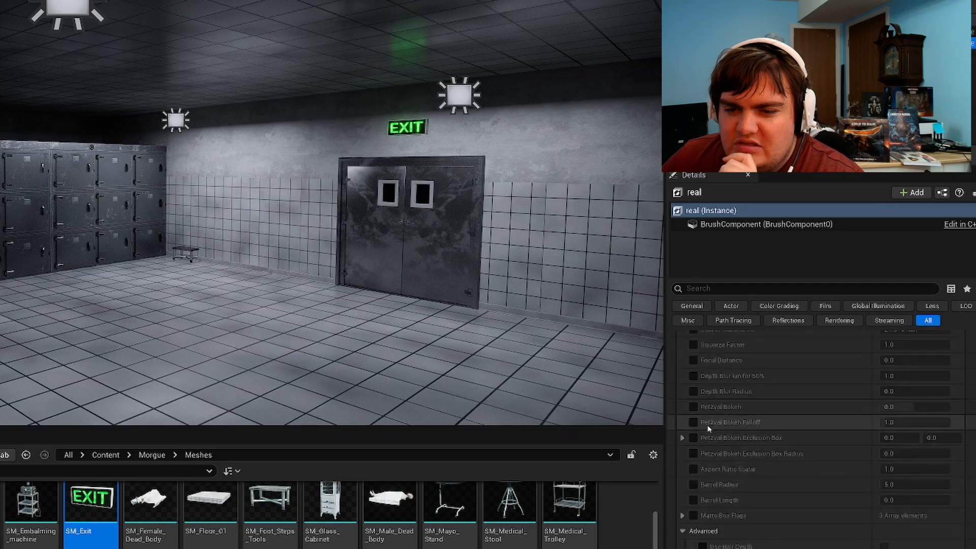
{"action": "scroll", "coordinate": [708, 429], "scroll_direction": "down", "scroll_amount": 5}
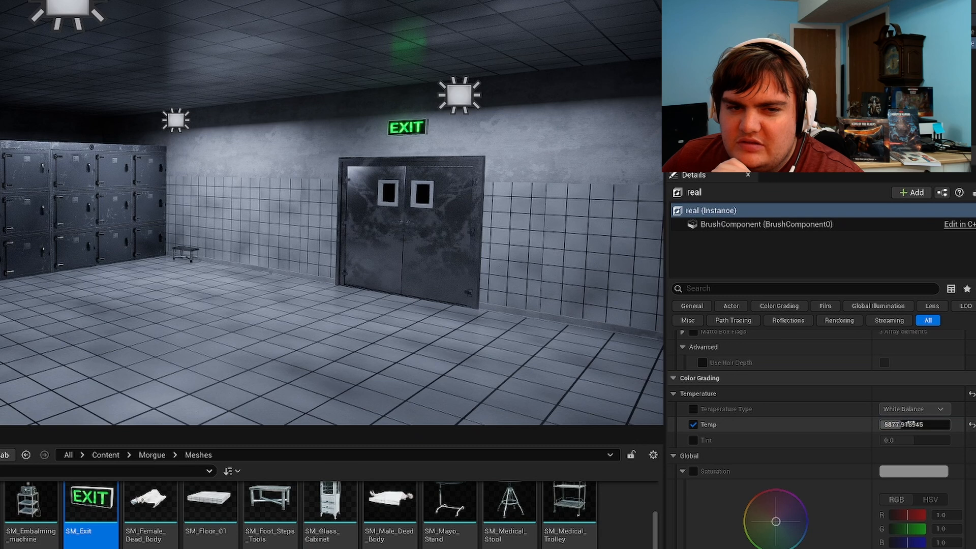
{"action": "left_click", "coordinate": [910, 423]}
{"action": "scroll", "coordinate": [758, 434], "scroll_direction": "down", "scroll_amount": 2}
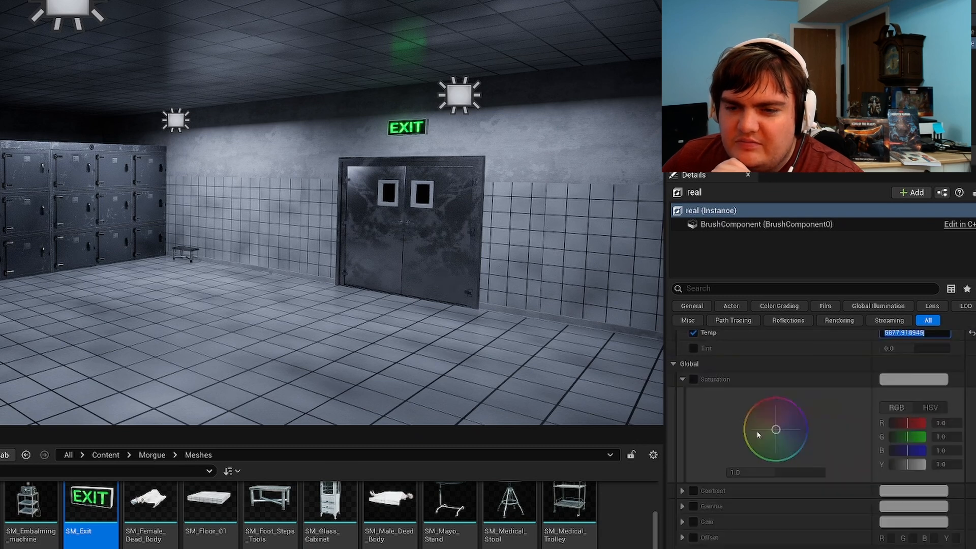
Step: Override the real volume's film slope with about 0.887 and its film toe with about 0.505
{"action": "scroll", "coordinate": [757, 434], "scroll_direction": "up", "scroll_amount": 10}
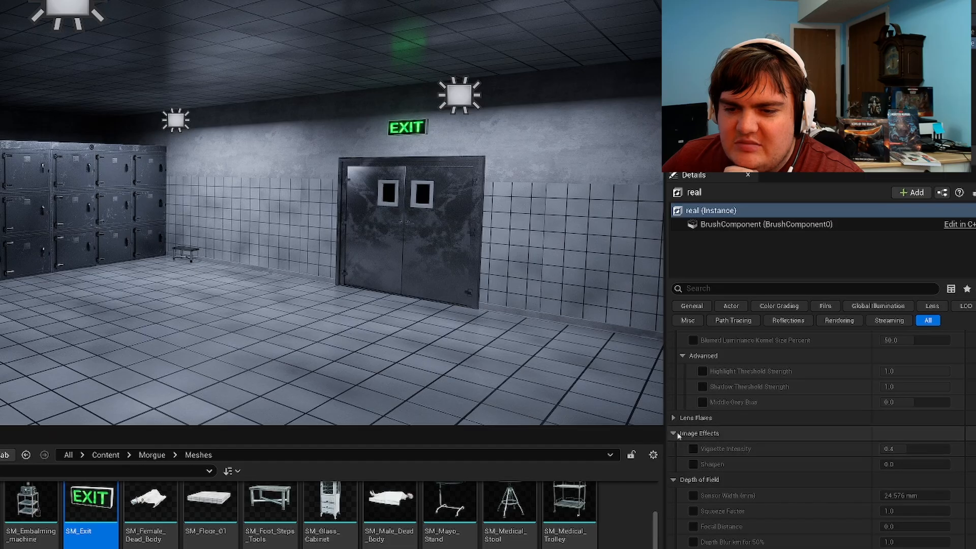
{"action": "left_click", "coordinate": [695, 433]}
{"action": "scroll", "coordinate": [696, 432], "scroll_direction": "up", "scroll_amount": 3}
{"action": "scroll", "coordinate": [694, 430], "scroll_direction": "down", "scroll_amount": 5}
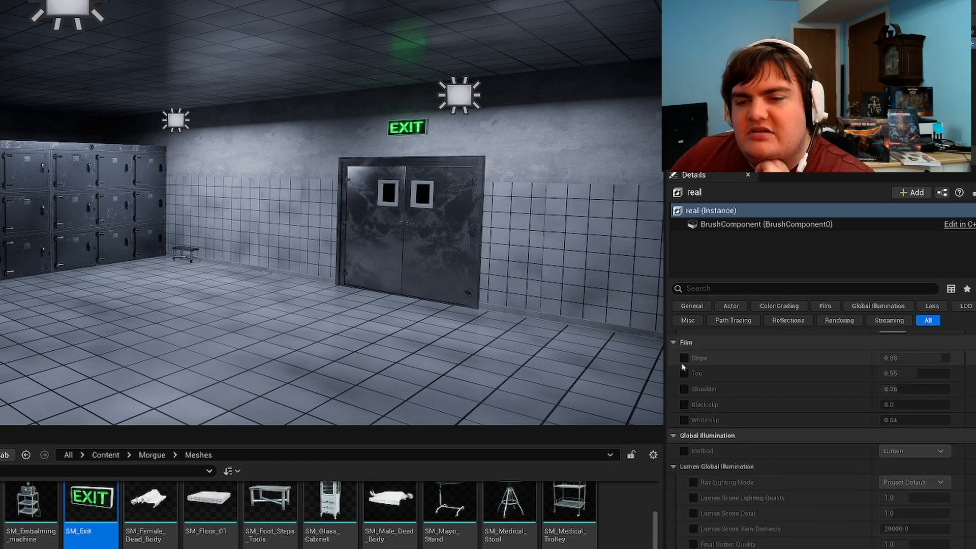
{"action": "left_click", "coordinate": [684, 358]}
{"action": "left_click_drag", "start_coordinate": [939, 358], "coordinate": [943, 358]}
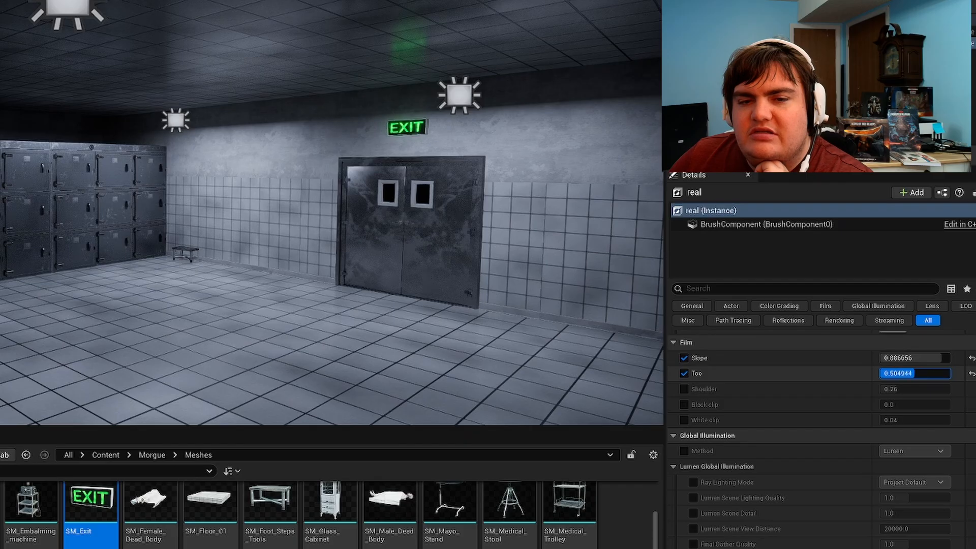
Step: Set the real volume's local exposure detail strength to 1.1 and look over the morgue with the new grading
{"action": "scroll", "coordinate": [793, 401], "scroll_direction": "down", "scroll_amount": 2}
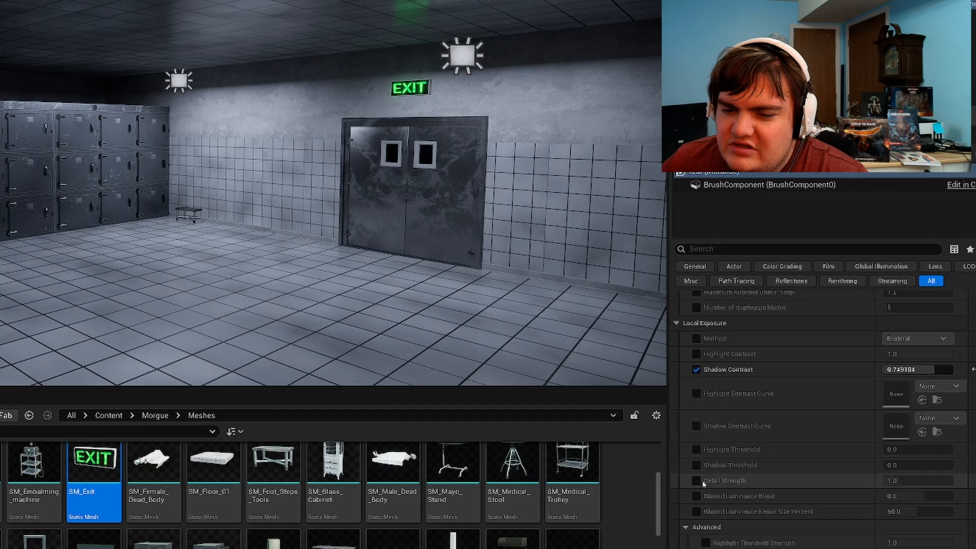
{"action": "left_click", "coordinate": [913, 480]}
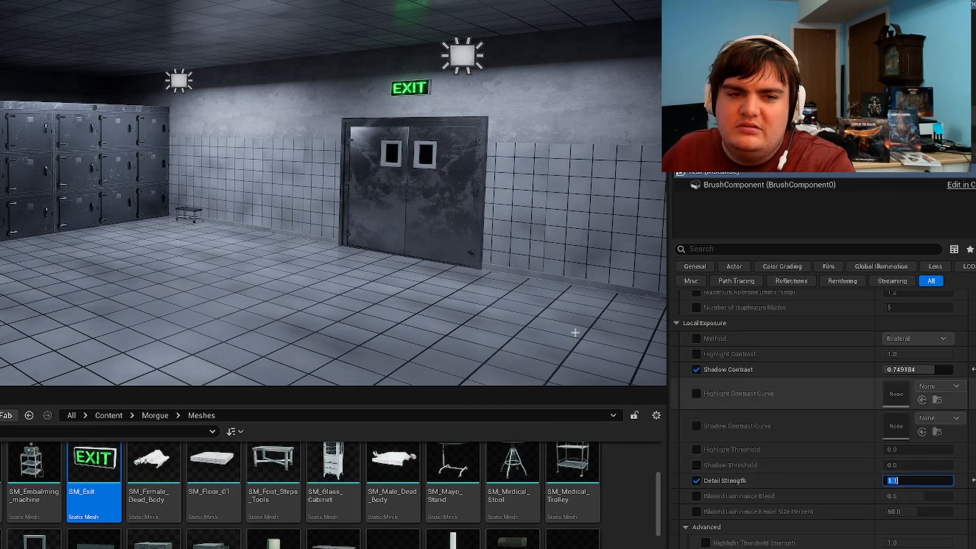
{"action": "right_click_drag", "start_coordinate": [534, 305], "coordinate": [480, 304]}
{"action": "key", "text": "s"}
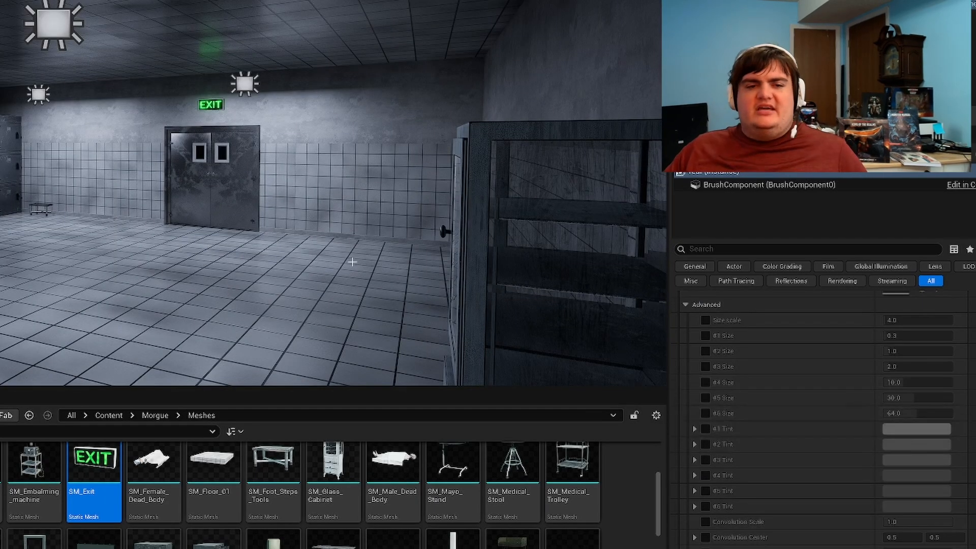
{"action": "right_click_drag", "start_coordinate": [355, 264], "coordinate": [209, 272]}
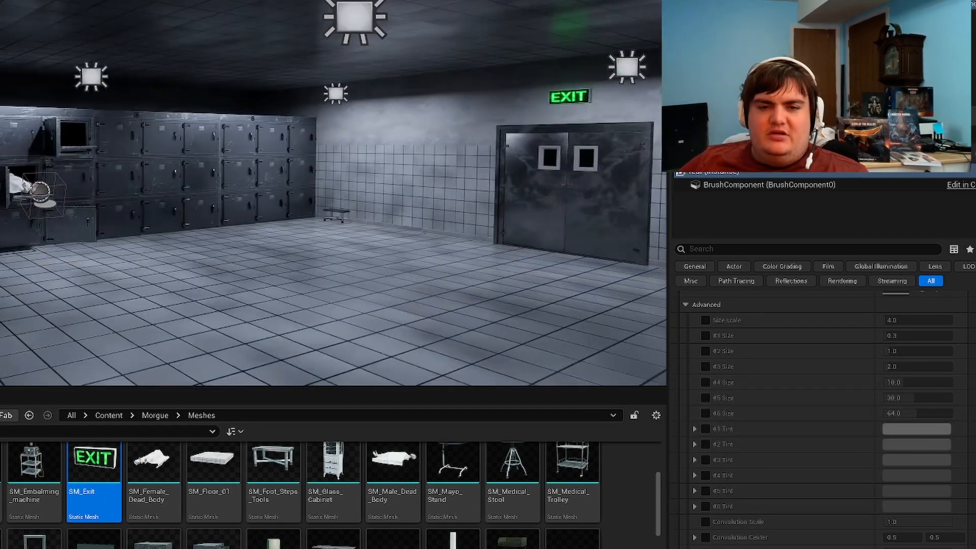
Step: Select the morgue's four ceiling rect lights and give them a pale grey-green light color and an intensity of 8.0 lm
{"action": "left_click", "coordinate": [626, 65]}
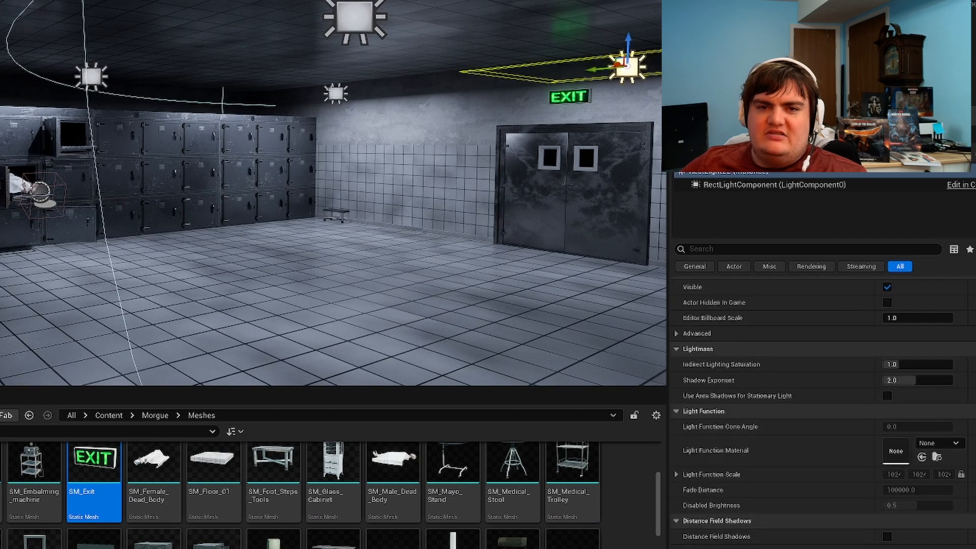
{"action": "left_click", "coordinate": [336, 98], "text": "shift"}
{"action": "left_click", "coordinate": [358, 17], "text": "shift"}
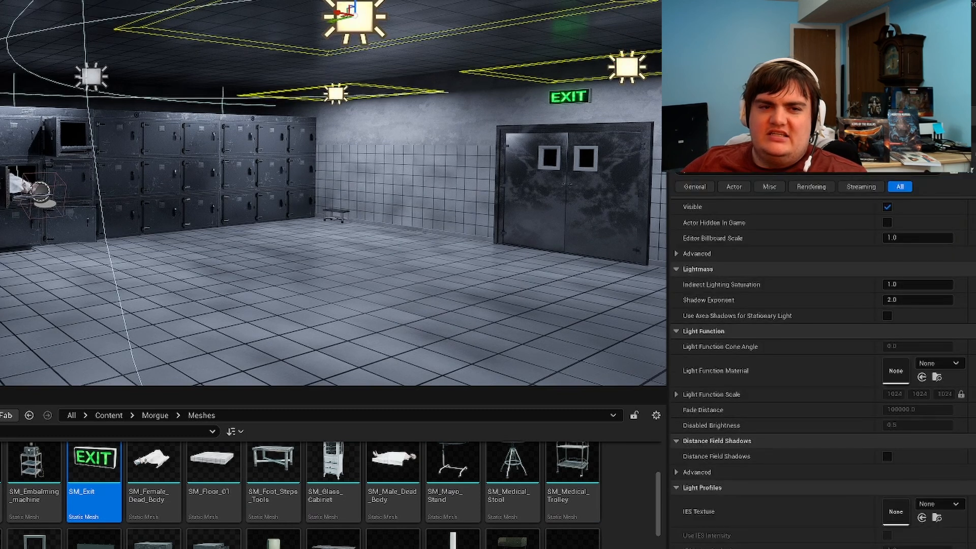
{"action": "left_click", "coordinate": [102, 88], "text": "shift"}
{"action": "scroll", "coordinate": [815, 375], "scroll_direction": "up", "scroll_amount": 10}
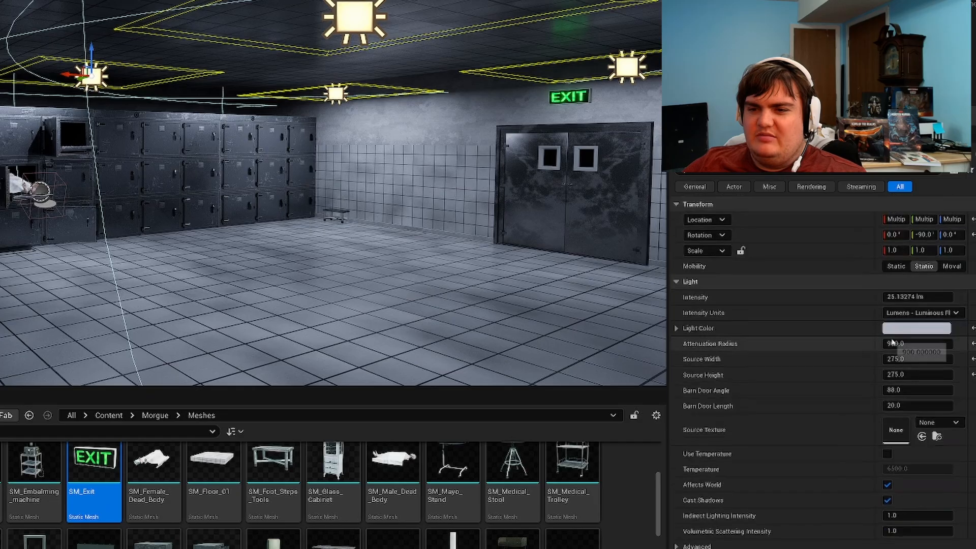
{"action": "left_click", "coordinate": [898, 329]}
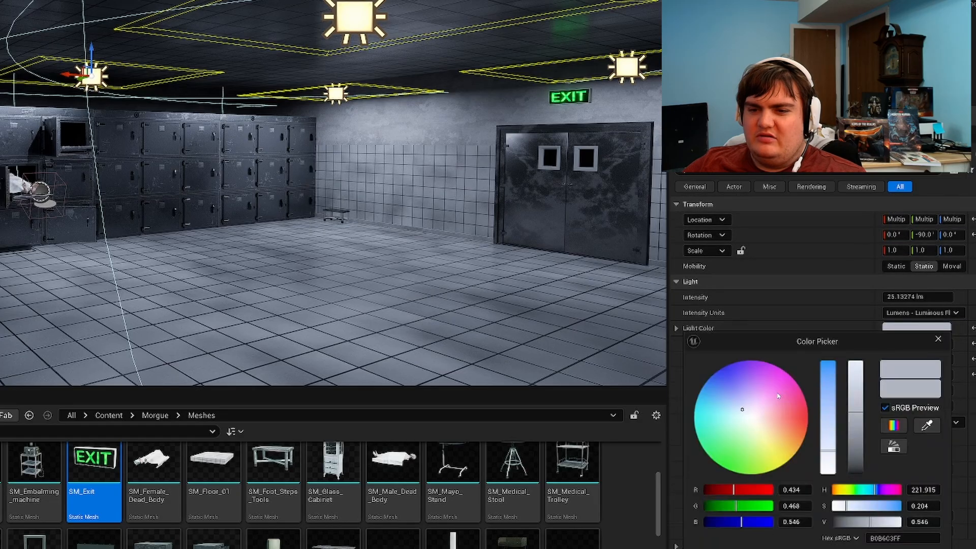
{"action": "left_click", "coordinate": [745, 412]}
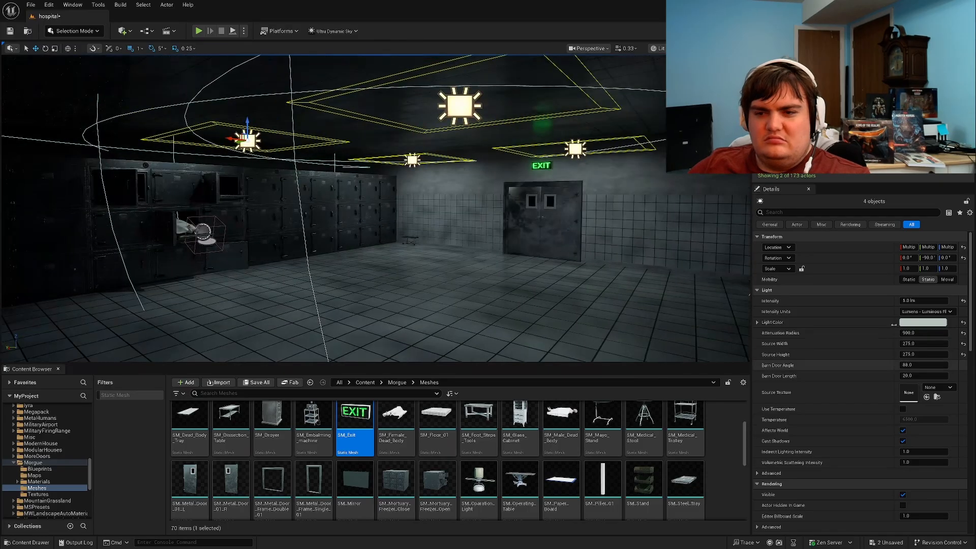
Step: Set the light color of the four selected ceiling rect lights to a nearly neutral pale grey
{"action": "left_click", "coordinate": [923, 322]}
{"action": "left_click", "coordinate": [809, 385]}
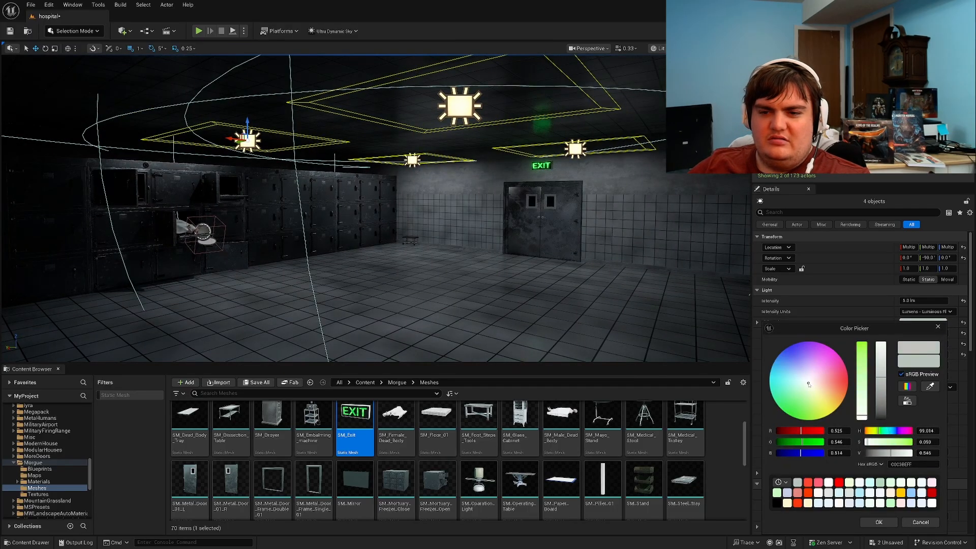
{"action": "left_click", "coordinate": [879, 522]}
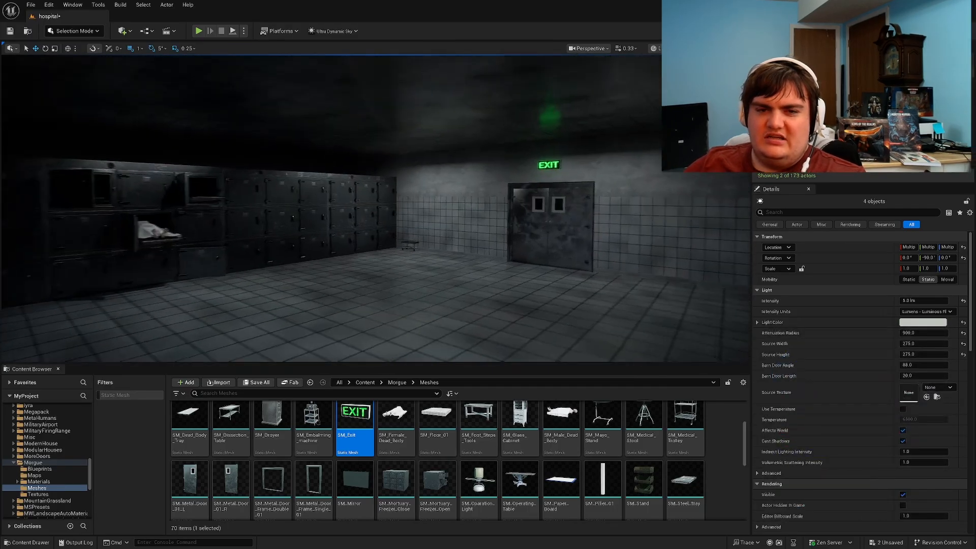
Step: Place an SM_Operating_Table mesh on the open floor beside the morgue's tiled wall
{"action": "key", "text": "w"}
{"action": "right_click_drag", "start_coordinate": [376, 208], "coordinate": [285, 246]}
{"action": "key", "text": "w"}
{"action": "key", "text": "w"}
{"action": "key", "text": "w"}
{"action": "scroll", "coordinate": [645, 432], "scroll_direction": "down", "scroll_amount": 4}
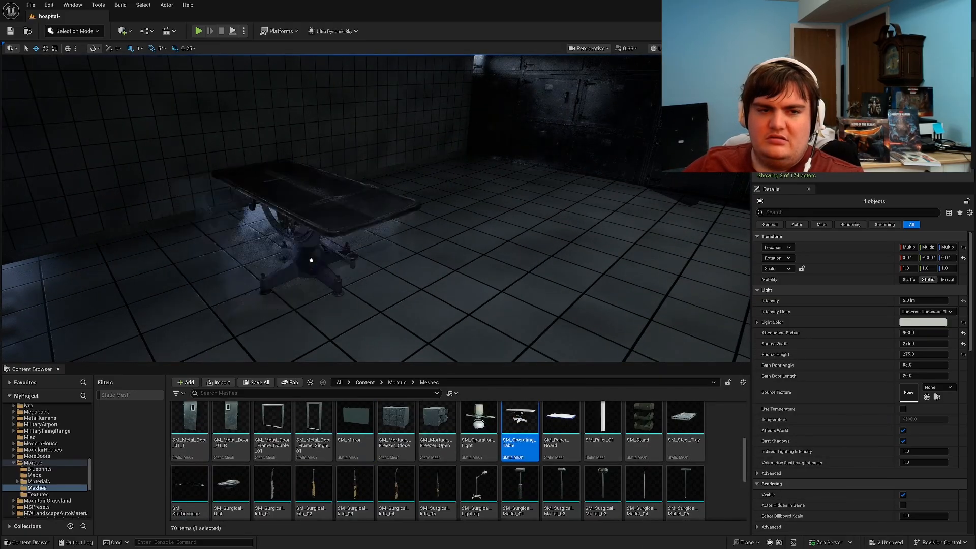
{"action": "left_click_drag", "start_coordinate": [311, 260], "coordinate": [311, 261]}
Step: Duplicate the operating table along the Y axis so a second table stands in the same row
{"action": "right_click_drag", "start_coordinate": [286, 262], "coordinate": [229, 257]}
{"action": "key", "text": "s"}
{"action": "key", "text": "d"}
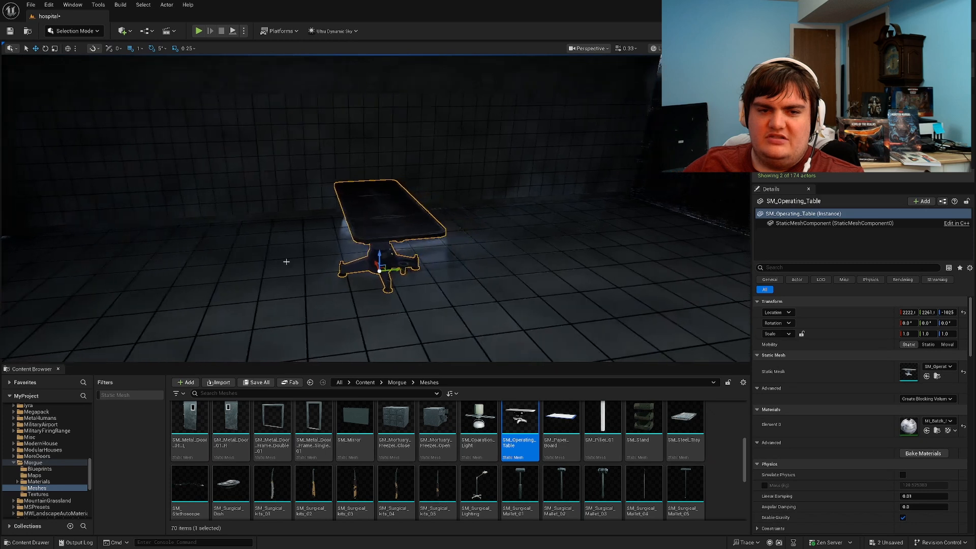
{"action": "left_click_drag", "start_coordinate": [393, 270], "coordinate": [178, 275]}
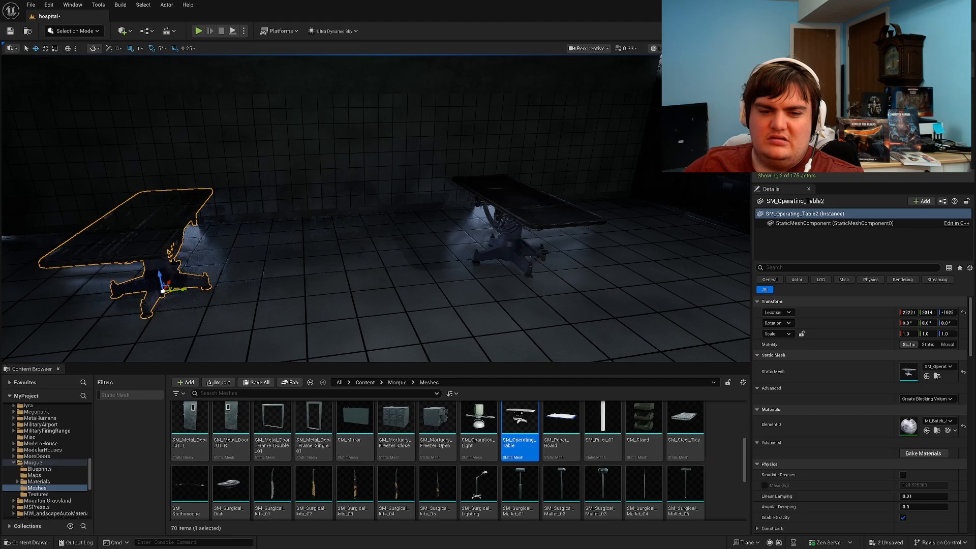
Step: Stand an SM_Surgical_Lighting mesh beside one of the operating tables and adjust its rotation and position
{"action": "key", "text": "s"}
{"action": "right_click_drag", "start_coordinate": [376, 208], "coordinate": [402, 218]}
{"action": "key", "text": "s"}
{"action": "key", "text": "w"}
{"action": "left_click_drag", "start_coordinate": [437, 485], "coordinate": [302, 274]}
{"action": "key", "text": "e"}
{"action": "right_click_drag", "start_coordinate": [376, 269], "coordinate": [234, 305]}
{"action": "key", "text": "w"}
{"action": "left_click_drag", "start_coordinate": [461, 247], "coordinate": [436, 307]}
{"action": "right_click_drag", "start_coordinate": [436, 307], "coordinate": [254, 305]}
Step: Duplicate the surgical light with a new rotation and move the copy beside the other operating table
{"action": "key", "text": "e"}
{"action": "left_click_drag", "start_coordinate": [570, 285], "coordinate": [513, 287], "text": "alt"}
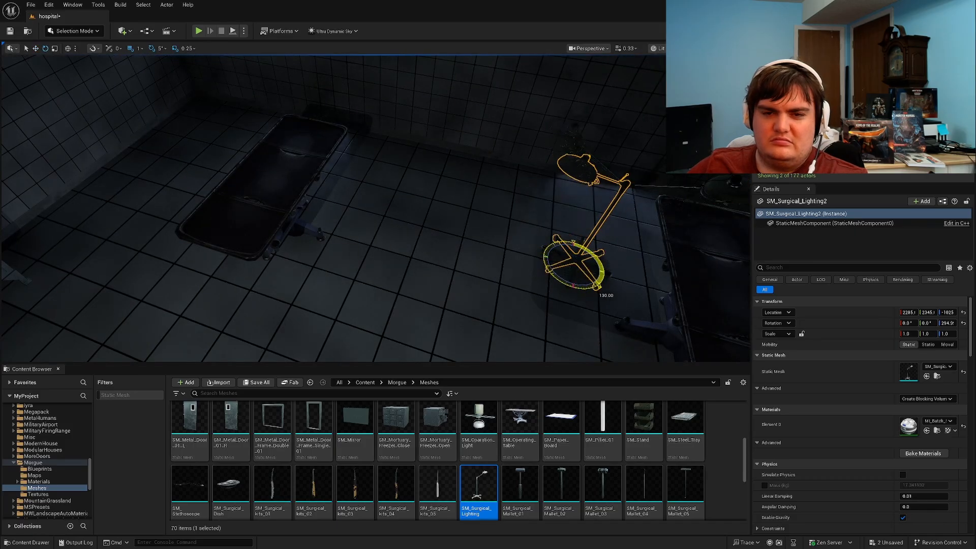
{"action": "left_click_drag", "start_coordinate": [597, 271], "coordinate": [374, 235]}
{"action": "right_click_drag", "start_coordinate": [373, 206], "coordinate": [389, 205]}
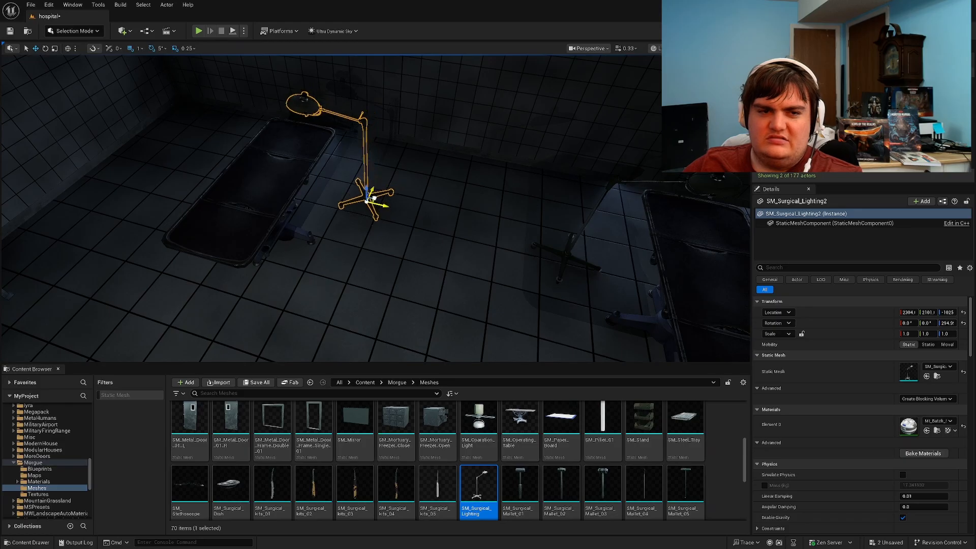
{"action": "key", "text": "Delete"}
{"action": "right_click_drag", "start_coordinate": [389, 205], "coordinate": [401, 186]}
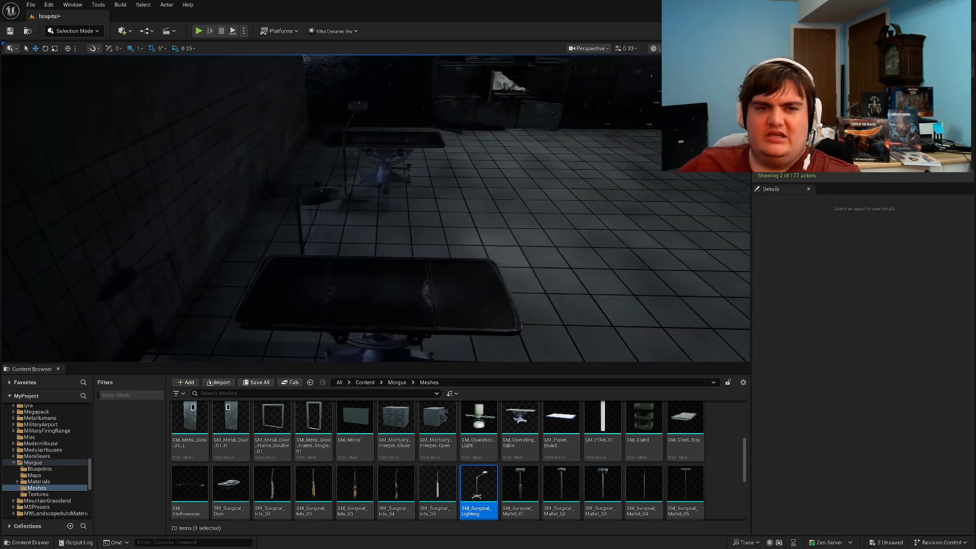
Step: Reposition the surgical light so its lamp head hangs over the end of the near operating table
{"action": "left_click", "coordinate": [305, 194]}
{"action": "left_click_drag", "start_coordinate": [318, 316], "coordinate": [384, 299]}
{"action": "left_click", "coordinate": [459, 248]}
{"action": "right_click_drag", "start_coordinate": [459, 248], "coordinate": [315, 263]}
Step: Place an SM_Oparation_Light mesh at the near operating table
{"action": "scroll", "coordinate": [374, 440], "scroll_direction": "down", "scroll_amount": 3}
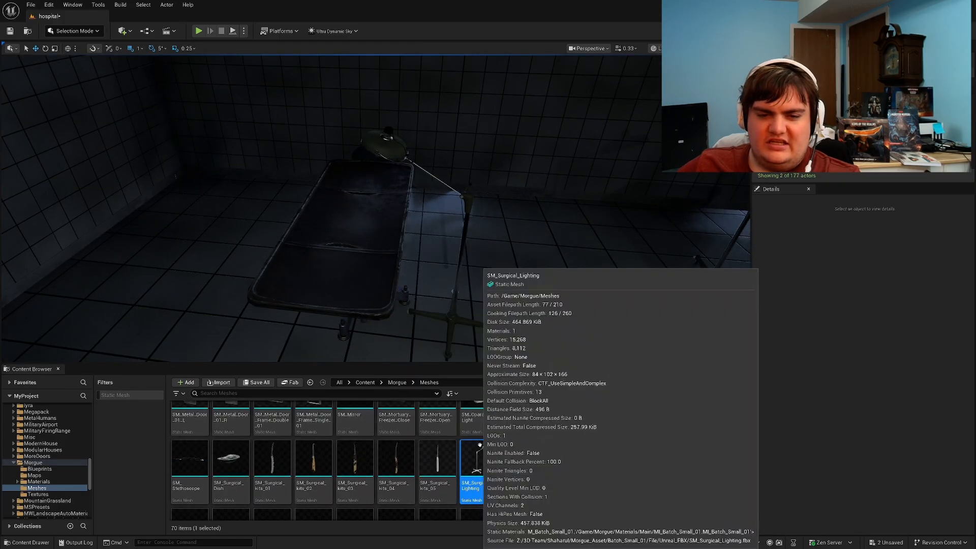
{"action": "scroll", "coordinate": [479, 444], "scroll_direction": "up", "scroll_amount": 3}
{"action": "left_click_drag", "start_coordinate": [518, 309], "coordinate": [487, 238]}
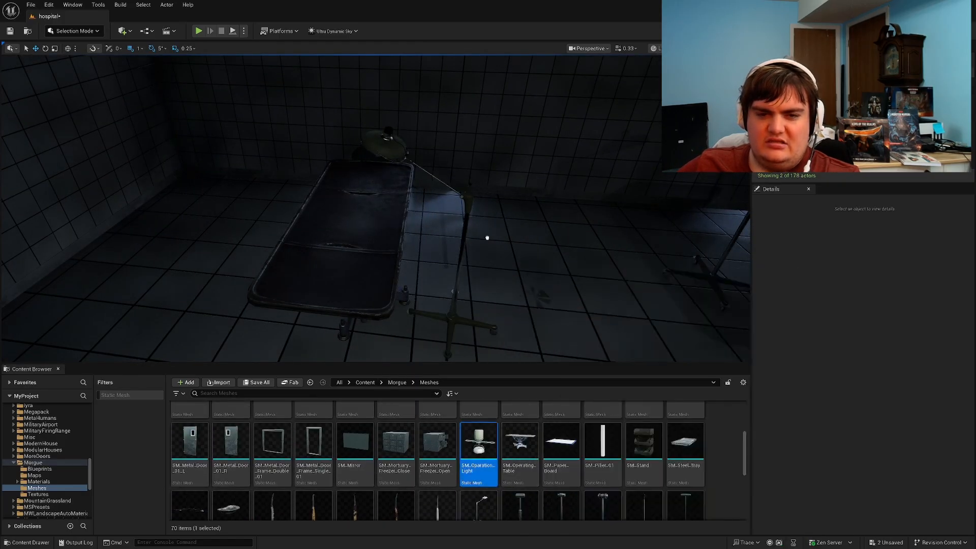
{"action": "left_click_drag", "start_coordinate": [360, 179], "coordinate": [361, 179]}
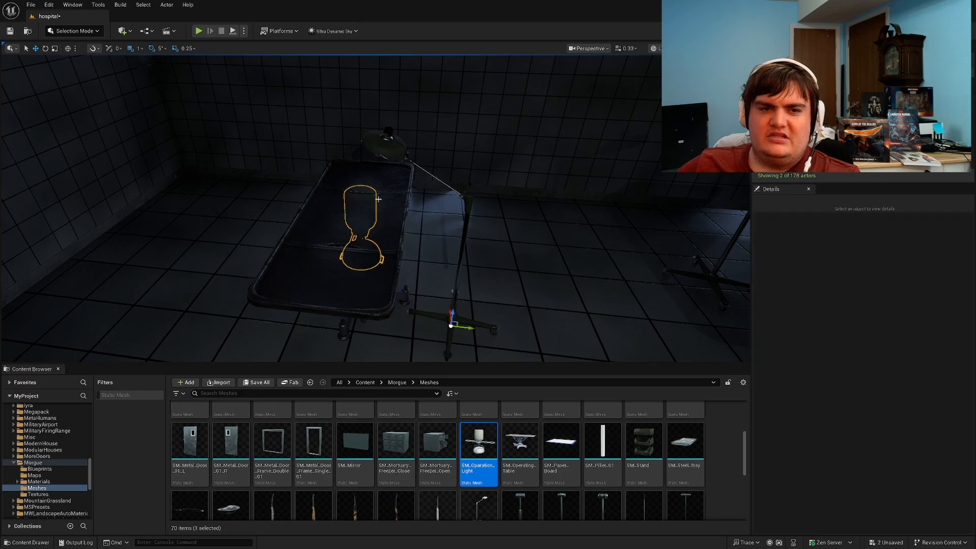
{"action": "right_click_drag", "start_coordinate": [361, 179], "coordinate": [374, 195]}
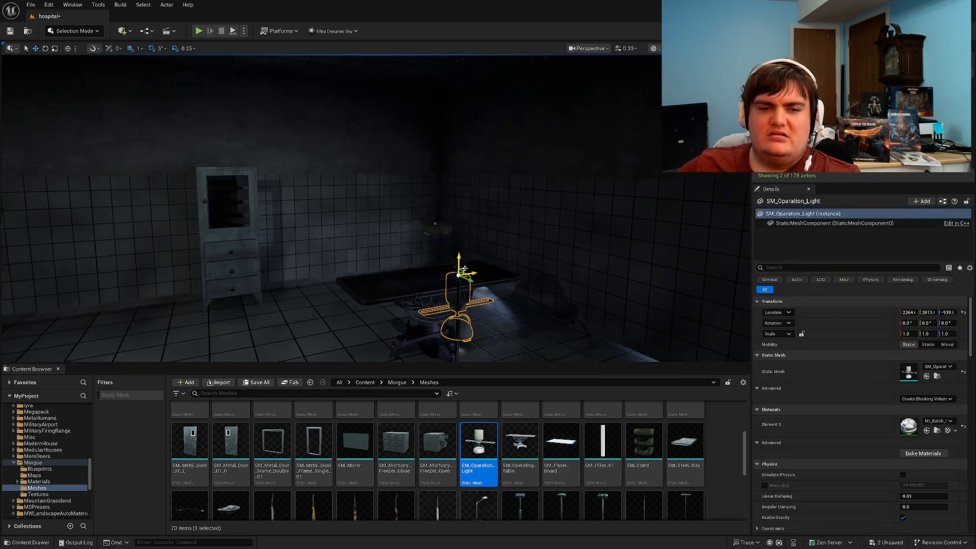
Step: Raise the operation light to the ceiling and align it above the operating table
{"action": "left_click_drag", "start_coordinate": [464, 269], "coordinate": [374, 68]}
{"action": "right_click_drag", "start_coordinate": [373, 67], "coordinate": [412, 57]}
{"action": "key", "text": "w"}
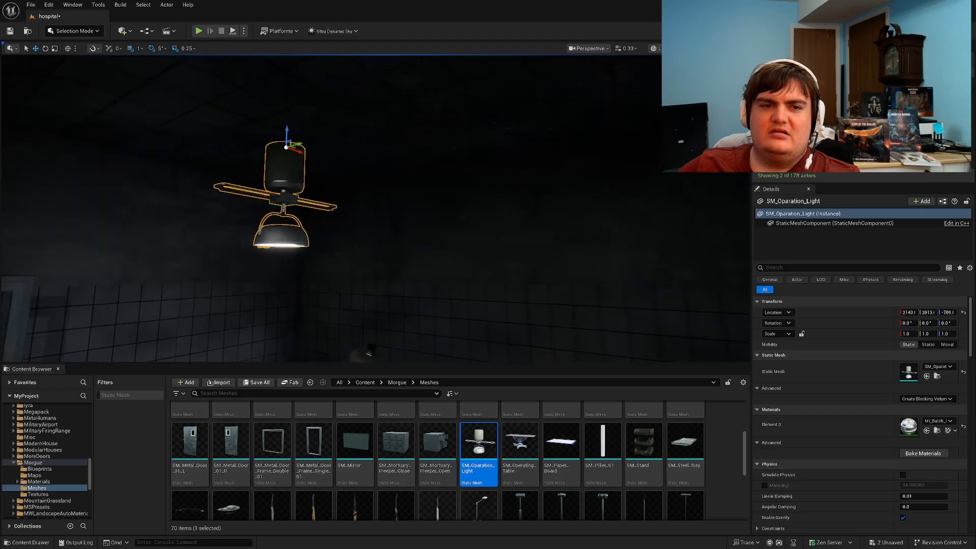
{"action": "key", "text": "a"}
{"action": "right_click_drag", "start_coordinate": [392, 97], "coordinate": [541, 82]}
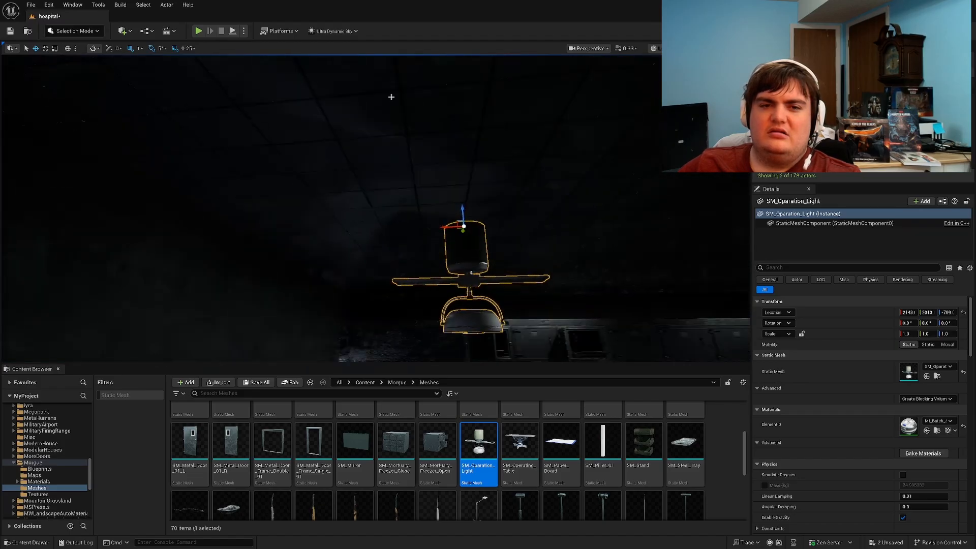
{"action": "left_click_drag", "start_coordinate": [461, 221], "coordinate": [405, 141]}
{"action": "right_click_drag", "start_coordinate": [404, 140], "coordinate": [437, 154]}
{"action": "key", "text": "Escape"}
{"action": "key", "text": "s"}
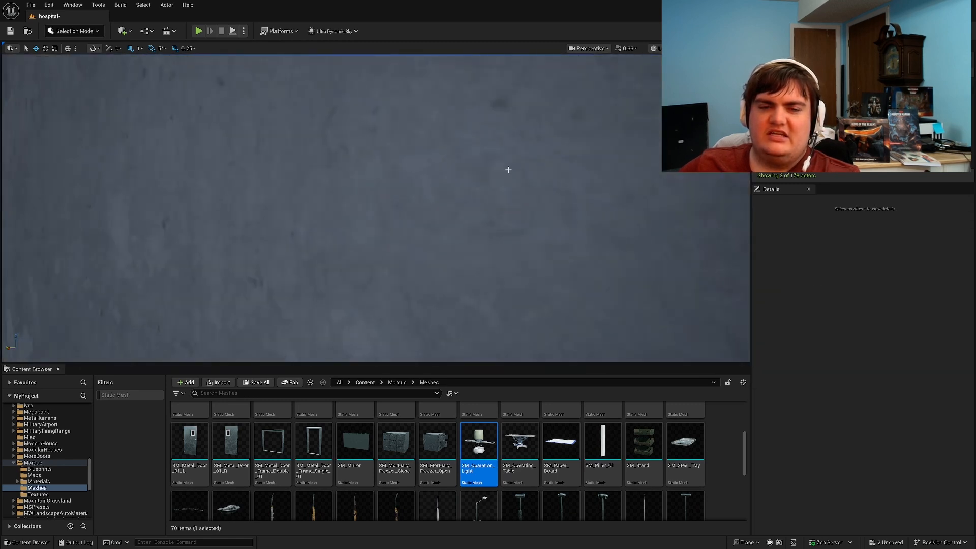
Step: Copy the hex value BEC3BCFF from the light color of the nearest ceiling rect light
{"action": "right_click_drag", "start_coordinate": [508, 168], "coordinate": [507, 167]}
{"action": "key", "text": "w"}
{"action": "key", "text": "g"}
{"action": "left_click", "coordinate": [439, 146]}
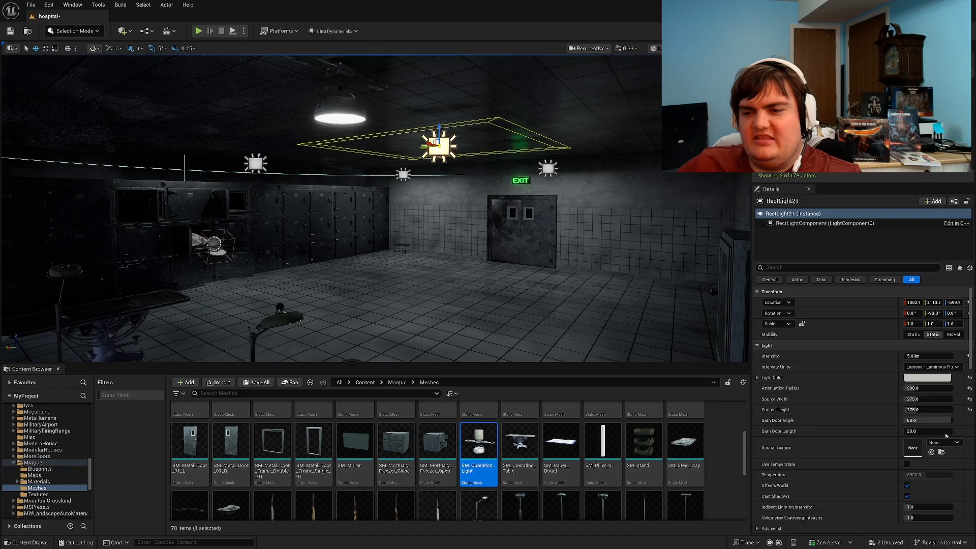
{"action": "left_click", "coordinate": [925, 377]}
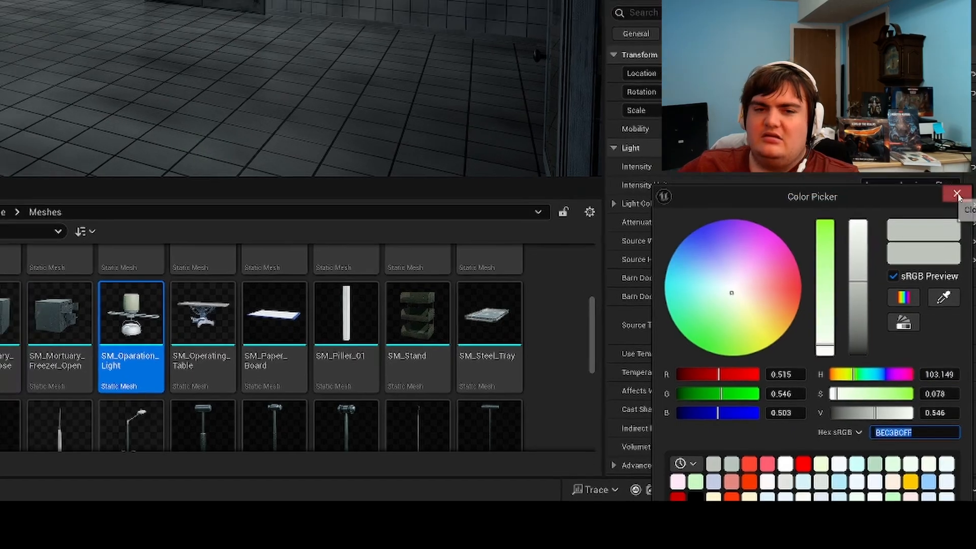
{"action": "left_click", "coordinate": [957, 172]}
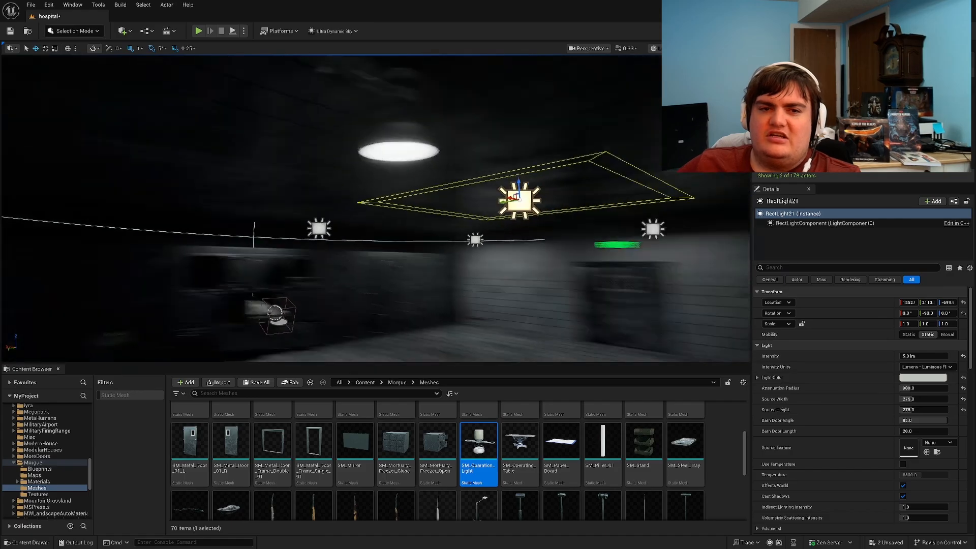
Step: Add a spot light just below the lamp of the ceiling-mounted operation light
{"action": "left_click", "coordinate": [122, 30]}
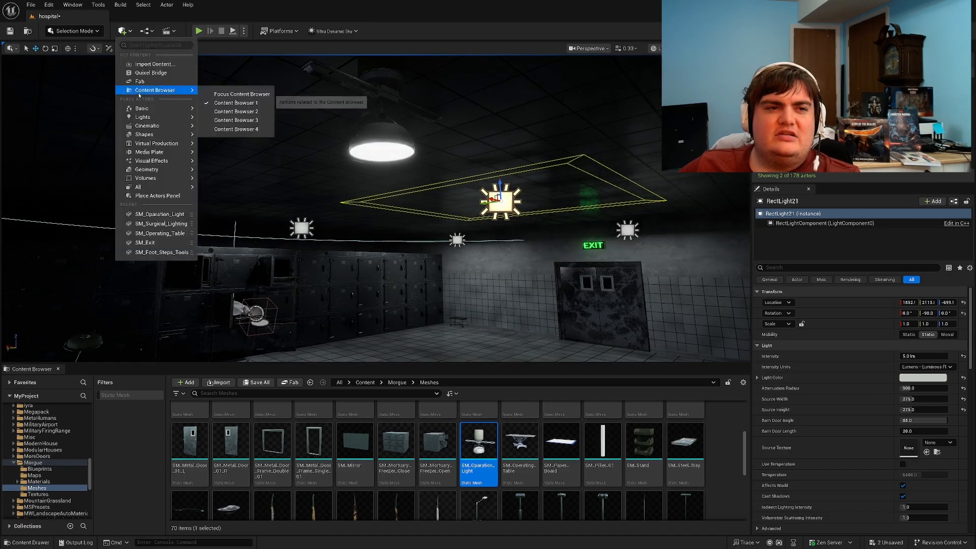
{"action": "mouse_move", "coordinate": [168, 117]}
{"action": "left_click_drag", "start_coordinate": [315, 151], "coordinate": [385, 156]}
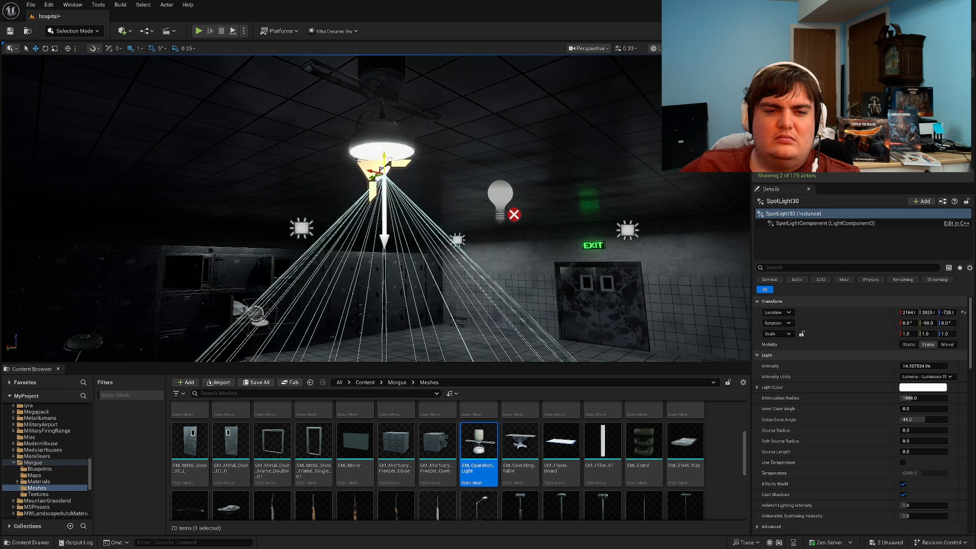
Step: Center the spot light under the operation light's lamp and set its light color to hex BEC3BCFF
{"action": "key", "text": "w"}
{"action": "right_click_drag", "start_coordinate": [384, 157], "coordinate": [348, 215]}
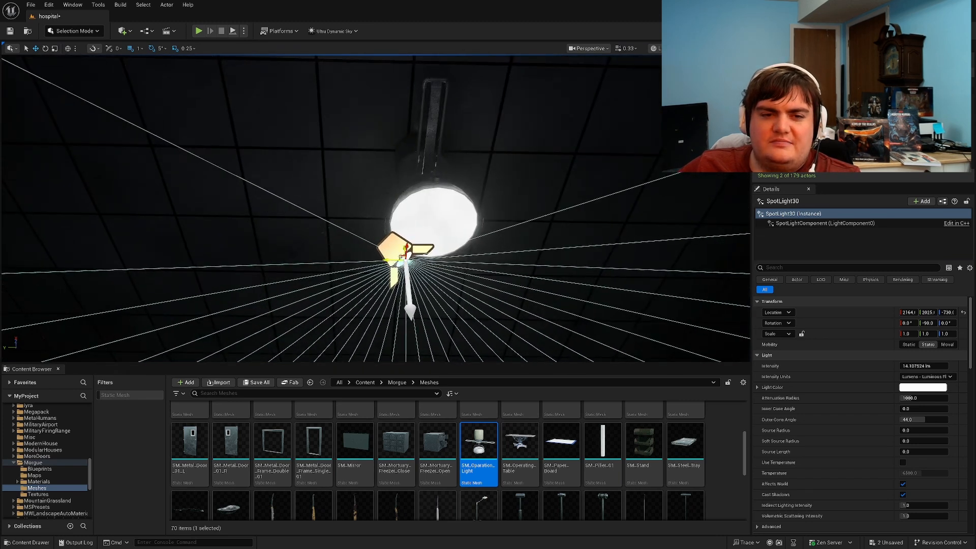
{"action": "left_click_drag", "start_coordinate": [404, 260], "coordinate": [438, 233]}
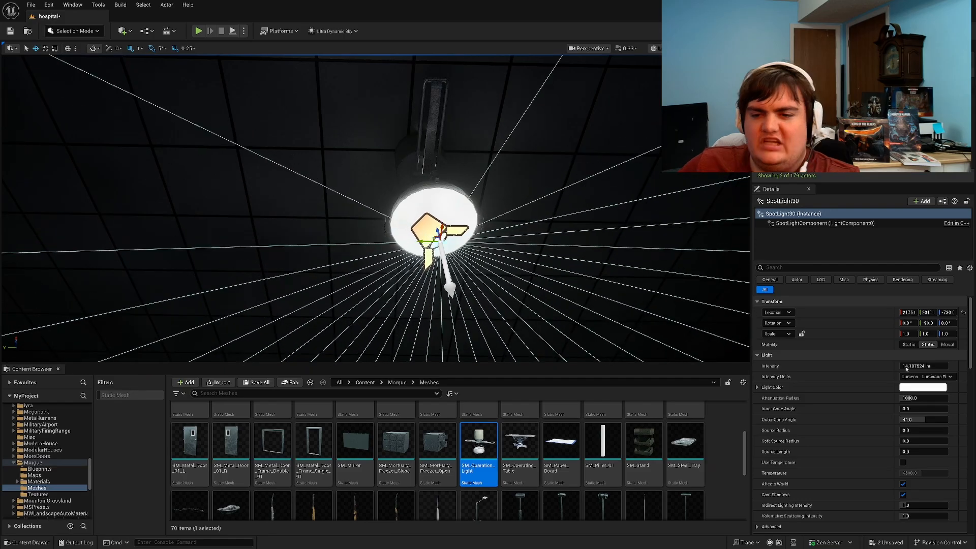
{"action": "left_click", "coordinate": [938, 389]}
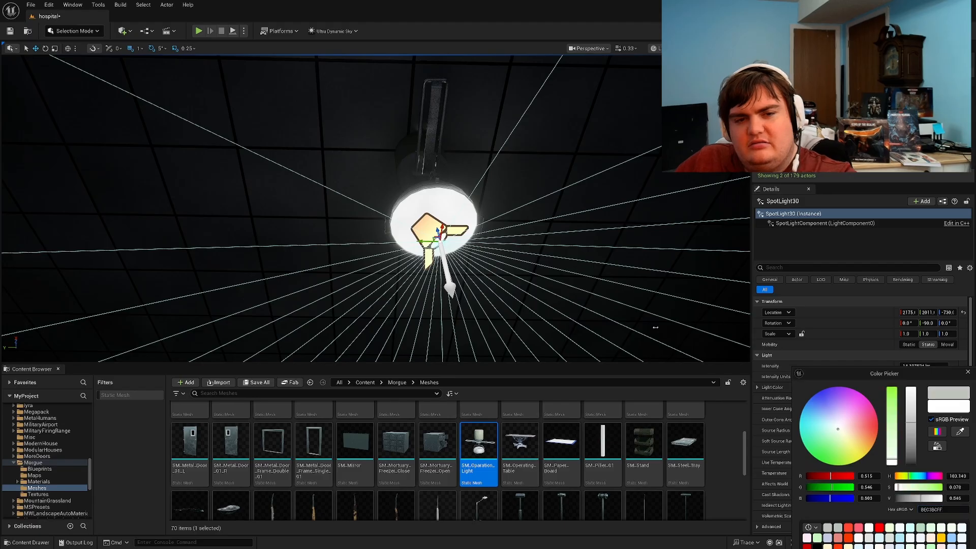
Step: Delete the morgue's four ceiling rect lights and check the room lit by the spot light
{"action": "mouse_move", "coordinate": [655, 327]}
{"action": "right_mouse_down"}
{"action": "mouse_move", "coordinate": [642, 358]}
{"action": "mouse_move", "coordinate": [659, 322]}
{"action": "right_mouse_up"}
{"action": "left_click", "coordinate": [458, 94]}
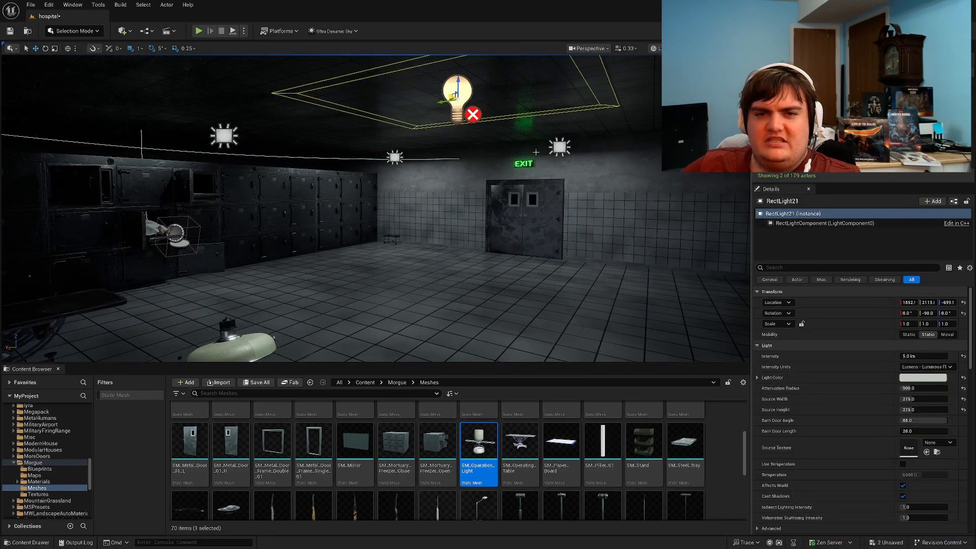
{"action": "left_click", "coordinate": [559, 147], "text": "ctrl"}
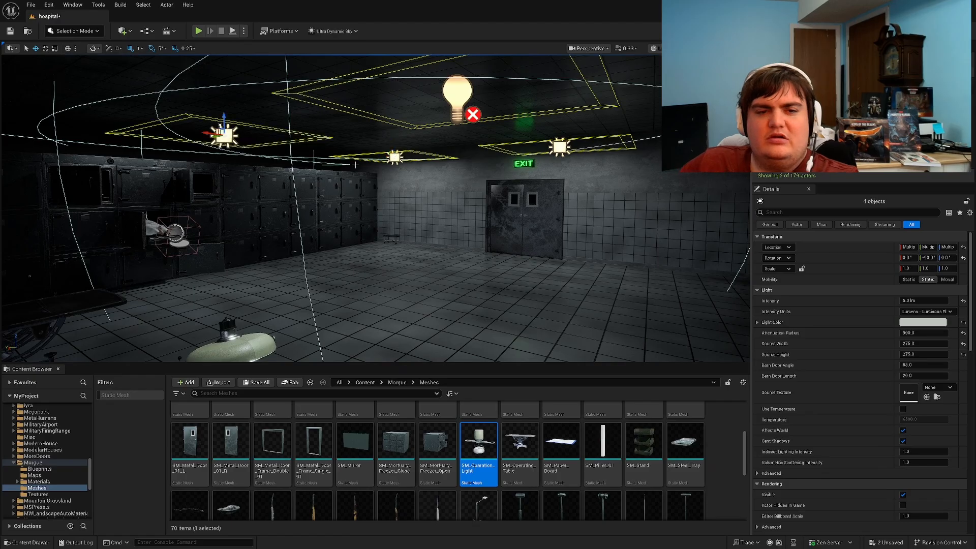
{"action": "key", "text": "Delete"}
{"action": "right_click_drag", "start_coordinate": [372, 163], "coordinate": [376, 186]}
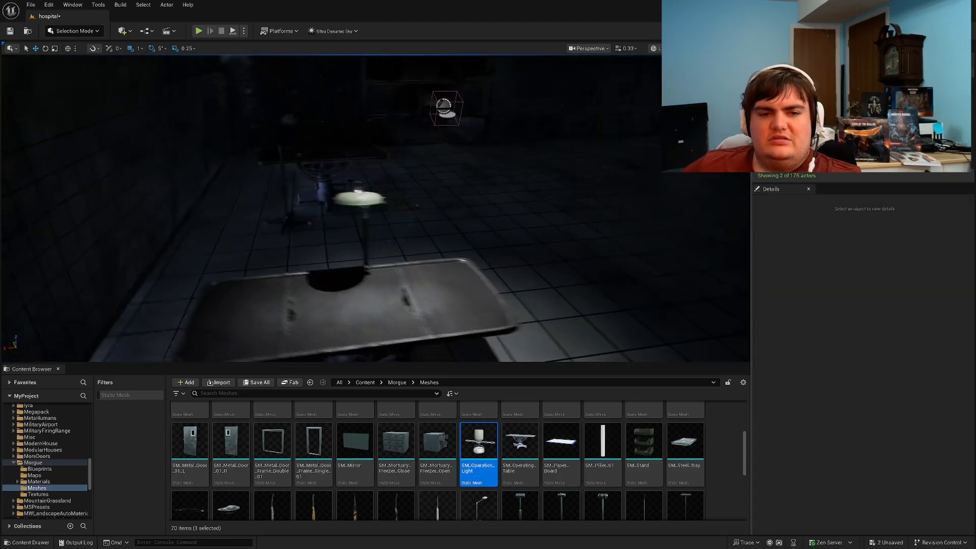
{"action": "mouse_move", "coordinate": [470, 181]}
{"action": "right_mouse_down"}
{"action": "mouse_move", "coordinate": [432, 170]}
{"action": "mouse_move", "coordinate": [469, 181]}
{"action": "right_mouse_up"}
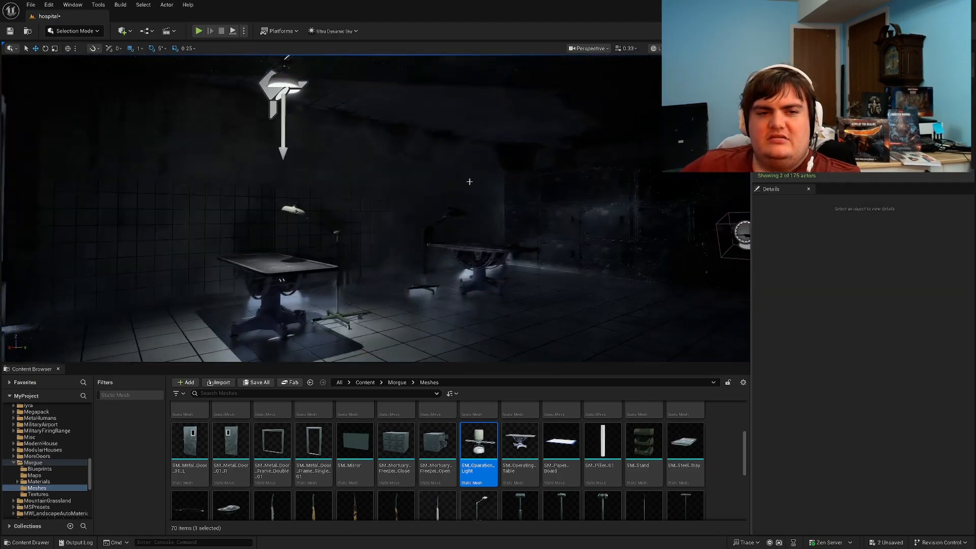
Step: Widen the spot light's inner cone angle to about 52 and its outer cone angle to about 65
{"action": "left_click", "coordinate": [274, 91]}
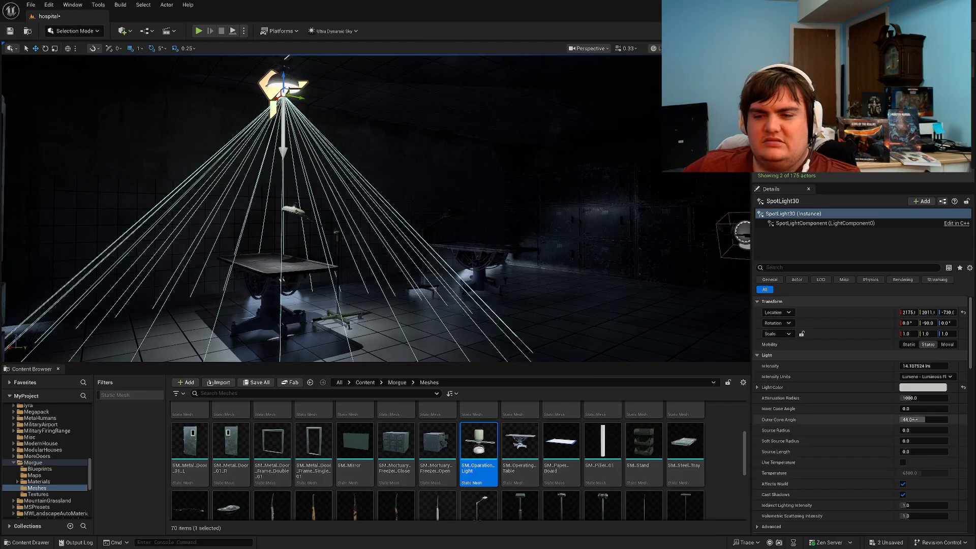
{"action": "left_click_drag", "start_coordinate": [915, 419], "coordinate": [943, 409]}
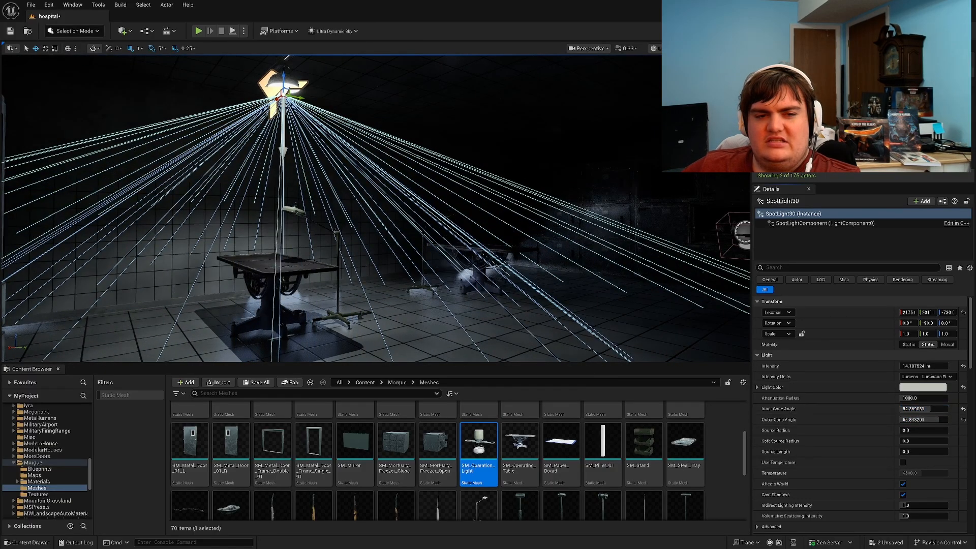
{"action": "key", "text": "s"}
{"action": "mouse_move", "coordinate": [376, 208]}
{"action": "right_mouse_down"}
{"action": "mouse_move", "coordinate": [406, 211]}
{"action": "mouse_move", "coordinate": [394, 209]}
{"action": "right_mouse_up"}
{"action": "key", "text": "w"}
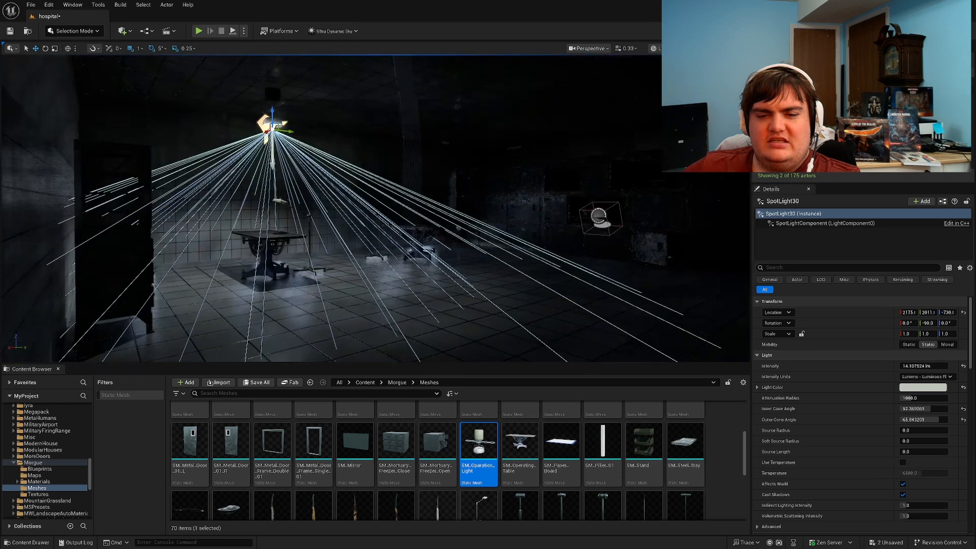
Step: Reduce the spot light's attenuation radius and check the morgue without the editor icons
{"action": "right_click_drag", "start_coordinate": [597, 304], "coordinate": [605, 305]}
{"action": "mouse_move", "coordinate": [907, 398]}
{"action": "left_mouse_down"}
{"action": "mouse_move", "coordinate": [885, 398]}
{"action": "mouse_move", "coordinate": [907, 398]}
{"action": "left_mouse_up"}
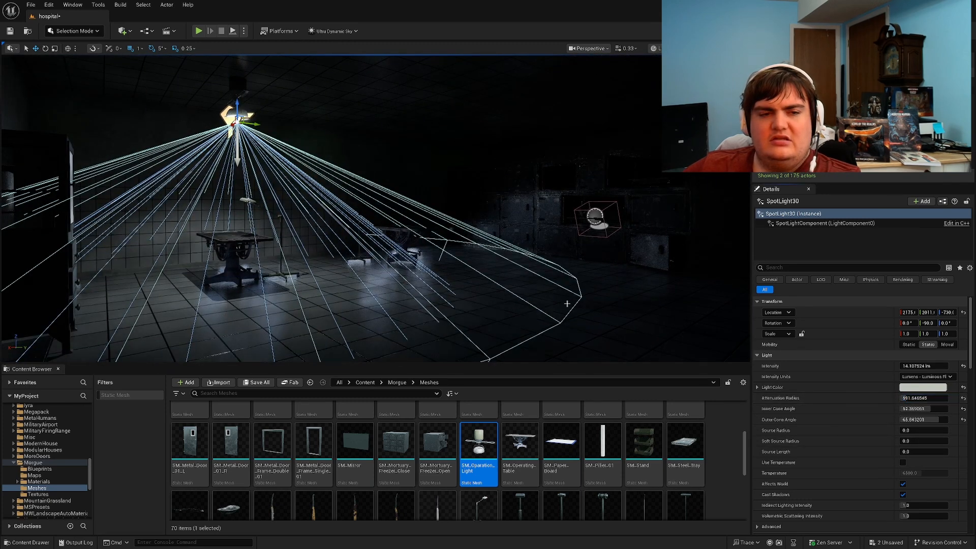
{"action": "key", "text": "s"}
{"action": "right_click_drag", "start_coordinate": [566, 303], "coordinate": [589, 298]}
{"action": "key", "text": "g"}
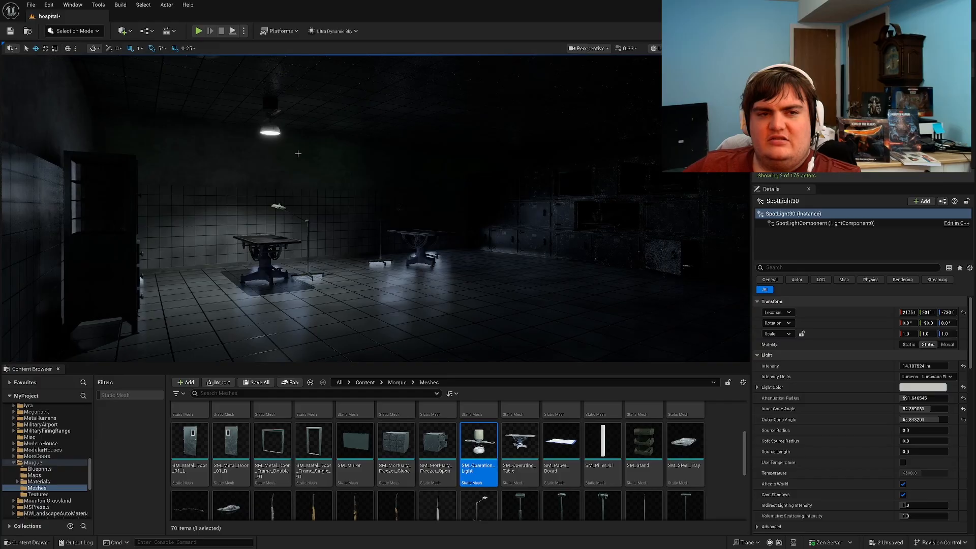
Step: Duplicate the operation light together with its spot light and place the copies above the second operating table
{"action": "left_click", "coordinate": [279, 138]}
{"action": "left_click", "coordinate": [268, 133], "text": "ctrl"}
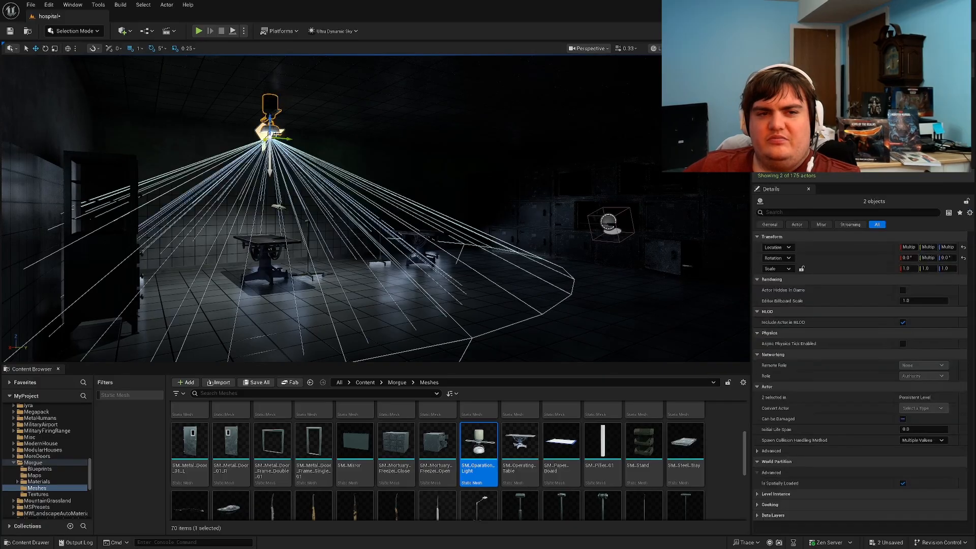
{"action": "left_click_drag", "start_coordinate": [283, 139], "coordinate": [429, 153], "text": "alt"}
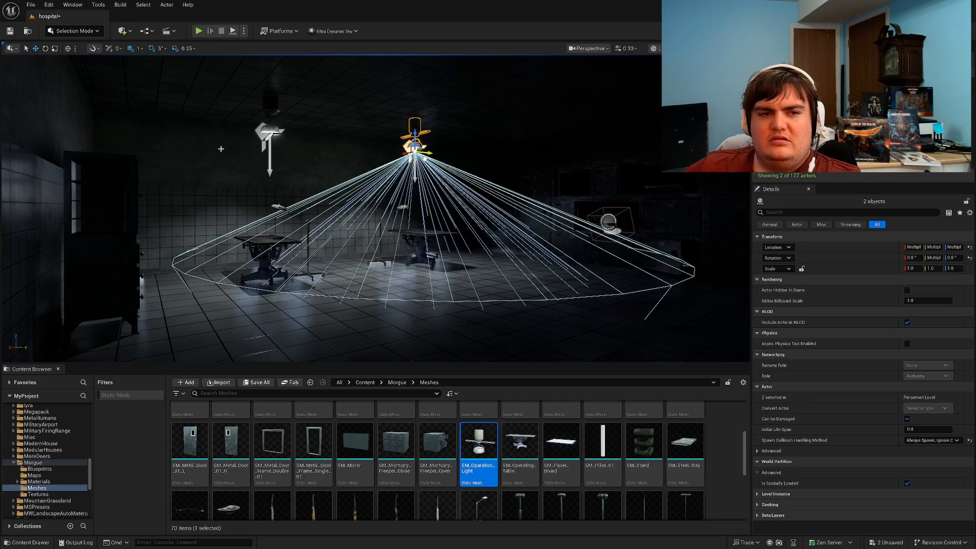
{"action": "mouse_move", "coordinate": [387, 215]}
{"action": "right_mouse_down"}
{"action": "mouse_move", "coordinate": [438, 210]}
{"action": "mouse_move", "coordinate": [510, 174]}
{"action": "mouse_move", "coordinate": [394, 203]}
{"action": "right_mouse_up"}
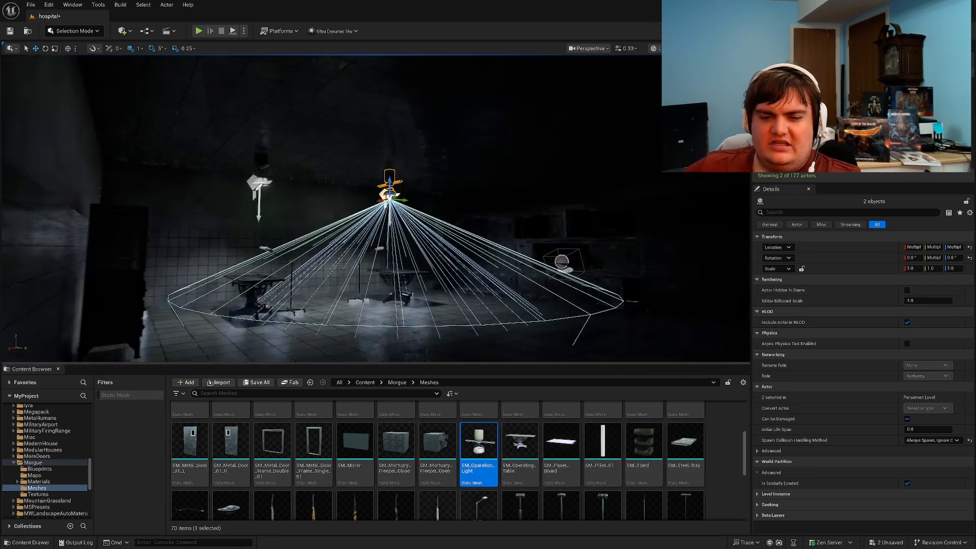
Step: Place the SM_Embalming_machine mesh from the Morgue meshes on the floor near the first operating table
{"action": "scroll", "coordinate": [561, 455], "scroll_direction": "down", "scroll_amount": 3}
{"action": "scroll", "coordinate": [360, 464], "scroll_direction": "down", "scroll_amount": 3}
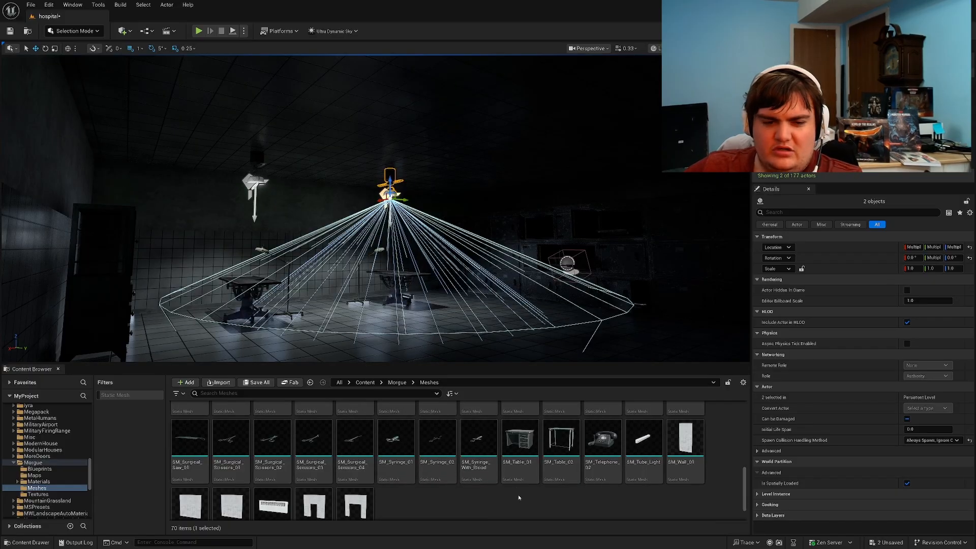
{"action": "scroll", "coordinate": [519, 498], "scroll_direction": "up", "scroll_amount": 5}
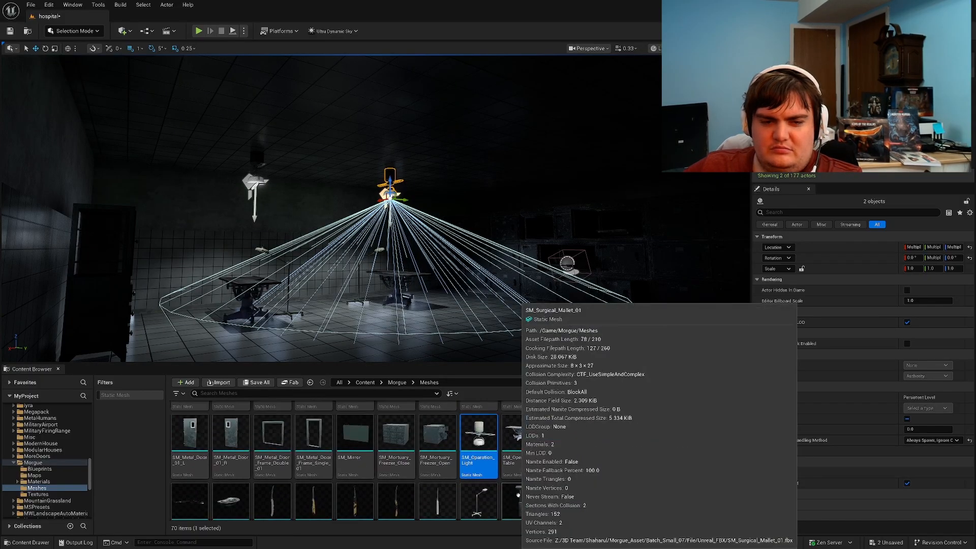
{"action": "scroll", "coordinate": [645, 457], "scroll_direction": "up", "scroll_amount": 3}
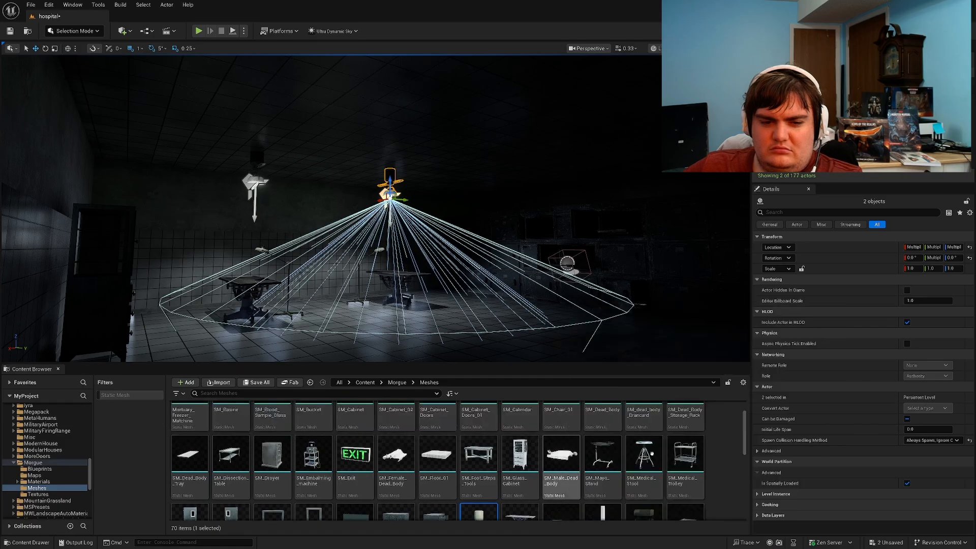
{"action": "scroll", "coordinate": [652, 453], "scroll_direction": "up", "scroll_amount": 2}
{"action": "scroll", "coordinate": [648, 452], "scroll_direction": "down", "scroll_amount": 2}
{"action": "right_click_drag", "start_coordinate": [534, 315], "coordinate": [344, 362]}
{"action": "key", "text": "w"}
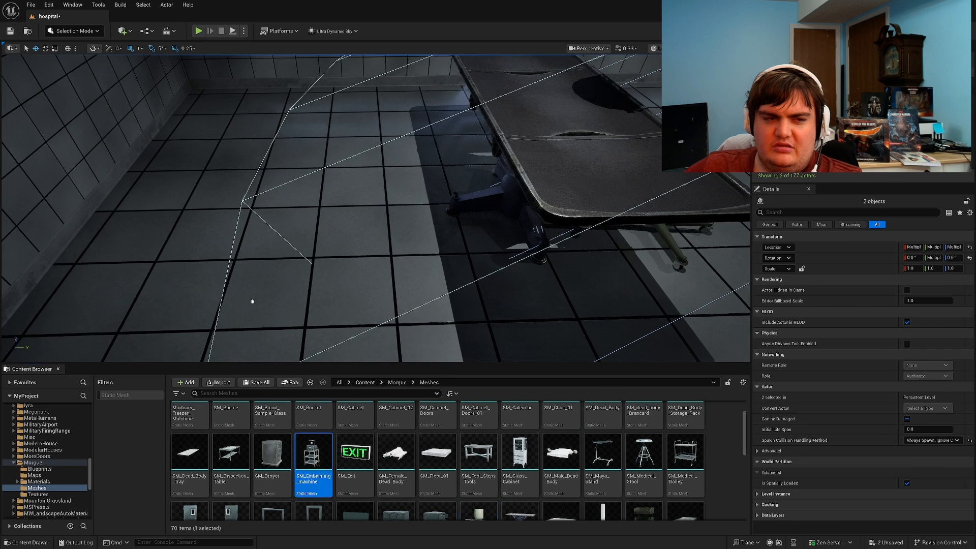
{"action": "left_click_drag", "start_coordinate": [217, 247], "coordinate": [200, 228]}
{"action": "left_click_drag", "start_coordinate": [121, 269], "coordinate": [165, 180]}
{"action": "left_click", "coordinate": [194, 199]}
Step: Move the embalming machine between the two operating tables, facing into the room, and add a duplicate of it alongside
{"action": "key", "text": "s"}
{"action": "mouse_move", "coordinate": [194, 199]}
{"action": "right_mouse_down"}
{"action": "mouse_move", "coordinate": [213, 175]}
{"action": "mouse_move", "coordinate": [265, 192]}
{"action": "mouse_move", "coordinate": [198, 200]}
{"action": "right_mouse_up"}
{"action": "left_click", "coordinate": [265, 192]}
{"action": "left_click", "coordinate": [199, 200]}
{"action": "key", "text": "e"}
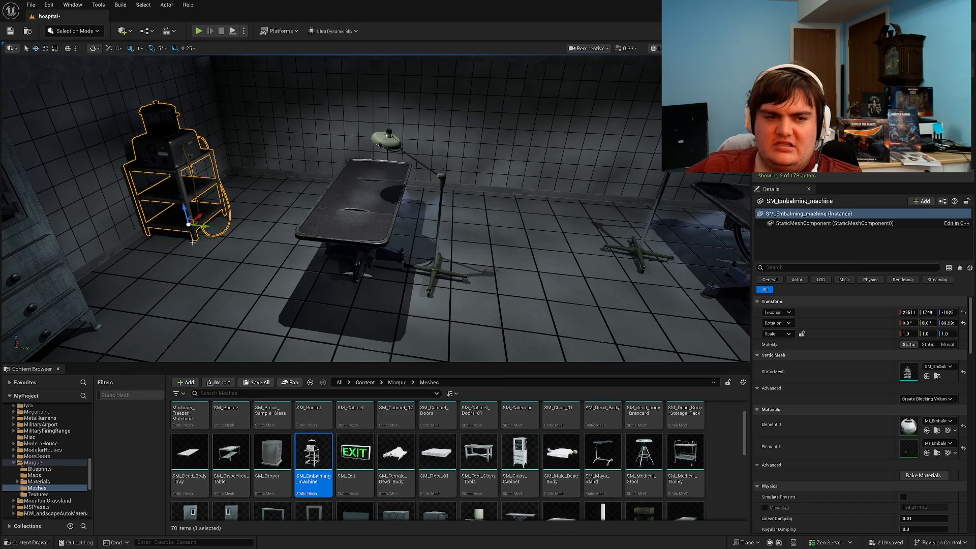
{"action": "left_click_drag", "start_coordinate": [197, 222], "coordinate": [610, 217]}
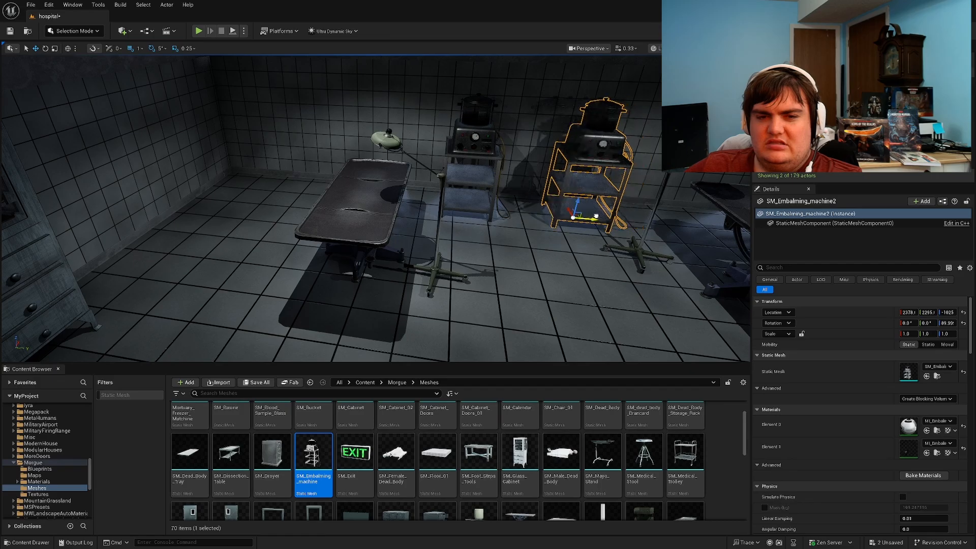
{"action": "right_click_drag", "start_coordinate": [603, 218], "coordinate": [564, 202]}
{"action": "key", "text": "Escape"}
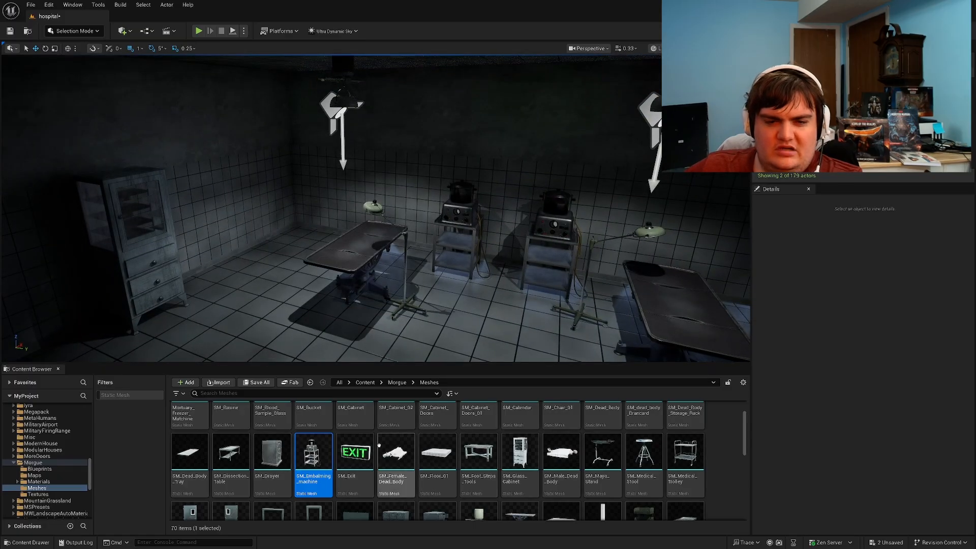
Step: Inspect the arrangement of the operating tables, surgical lights and embalming machines from several angles
{"action": "key", "text": "s"}
{"action": "mouse_move", "coordinate": [564, 202]}
{"action": "right_mouse_down"}
{"action": "mouse_move", "coordinate": [566, 190]}
{"action": "mouse_move", "coordinate": [582, 185]}
{"action": "mouse_move", "coordinate": [567, 198]}
{"action": "right_mouse_up"}
{"action": "key", "text": "w"}
{"action": "right_click_drag", "start_coordinate": [498, 302], "coordinate": [600, 302]}
{"action": "key", "text": "s"}
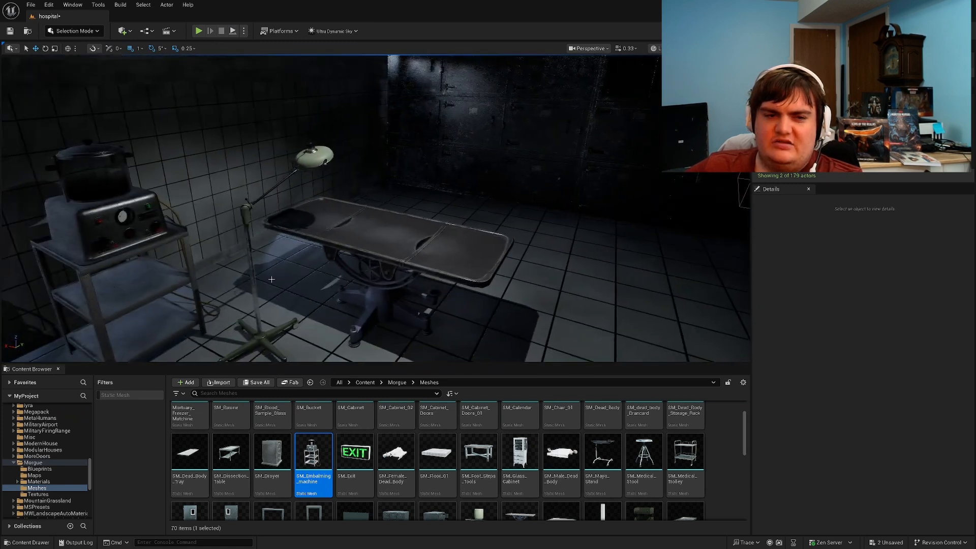
{"action": "key", "text": "s"}
{"action": "right_click_drag", "start_coordinate": [357, 280], "coordinate": [269, 270]}
{"action": "key", "text": "w"}
{"action": "key", "text": "s"}
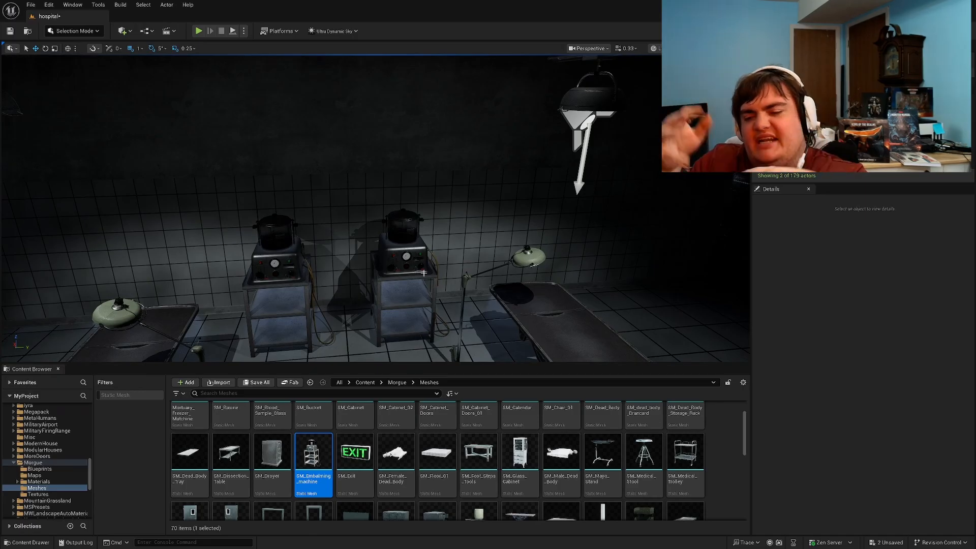
Step: Duplicate the glass cabinet and swap the copy's static mesh to SM_Dissection_Table
{"action": "right_click_drag", "start_coordinate": [269, 270], "coordinate": [163, 283]}
{"action": "key", "text": "s"}
{"action": "key", "text": "w"}
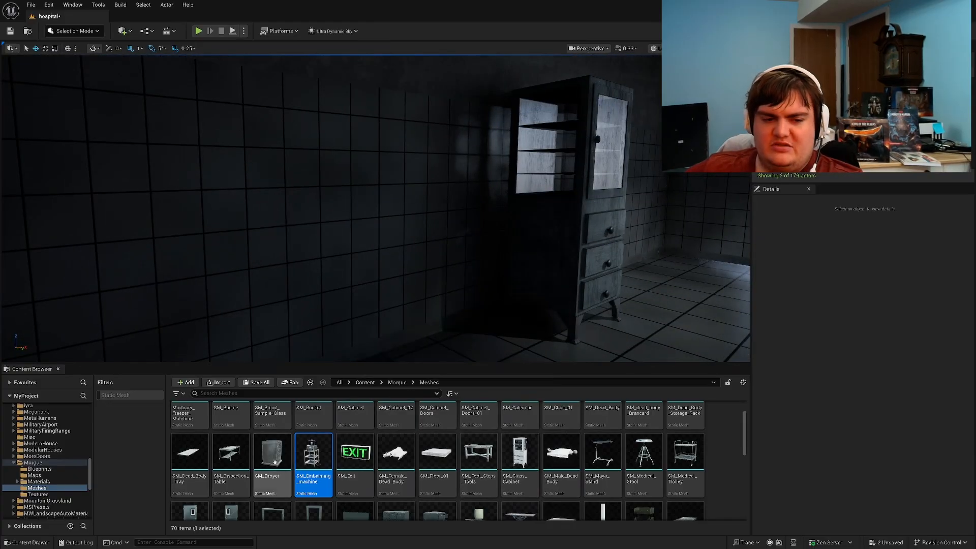
{"action": "left_click", "coordinate": [538, 290]}
{"action": "right_click_drag", "start_coordinate": [538, 289], "coordinate": [513, 325]}
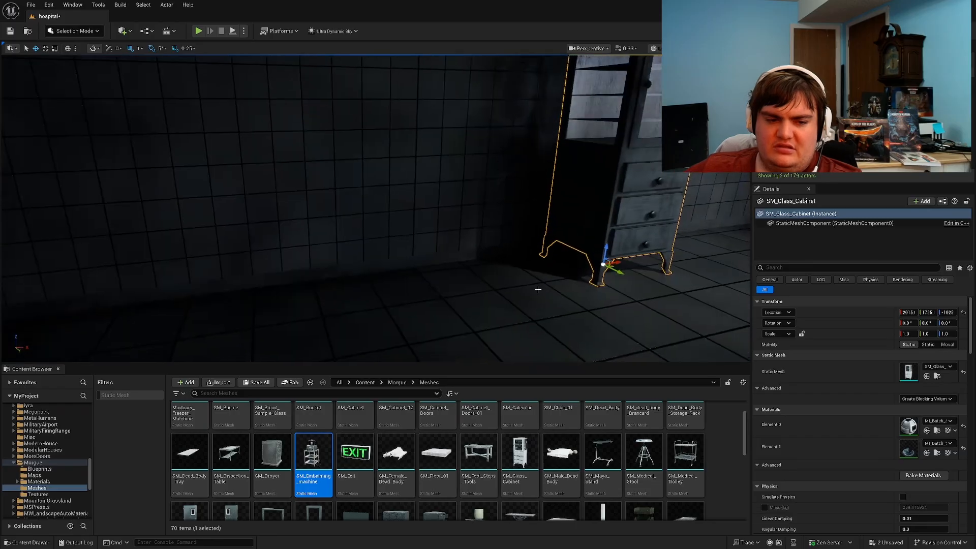
{"action": "key", "text": "ctrl+d"}
{"action": "key", "text": "s"}
{"action": "right_click_drag", "start_coordinate": [536, 293], "coordinate": [470, 331]}
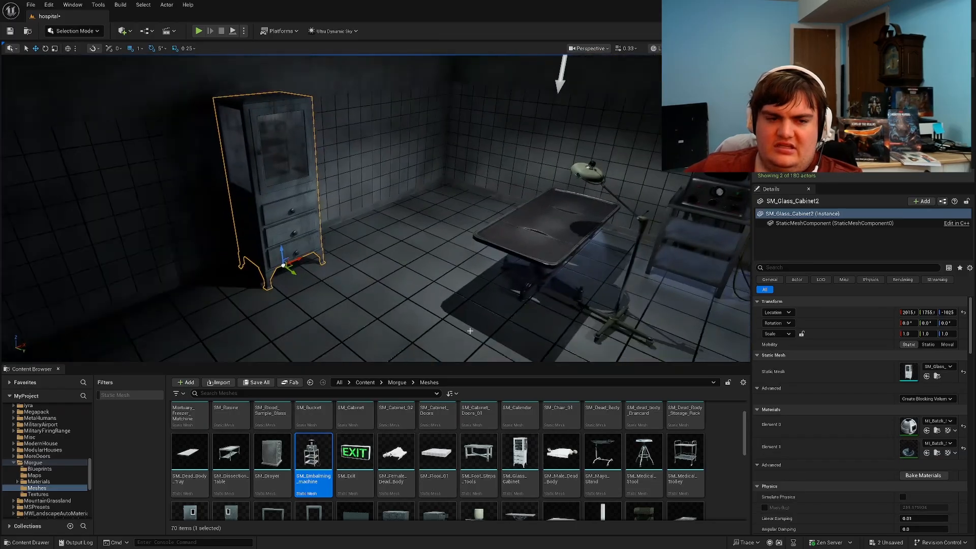
{"action": "left_click_drag", "start_coordinate": [226, 471], "coordinate": [905, 370]}
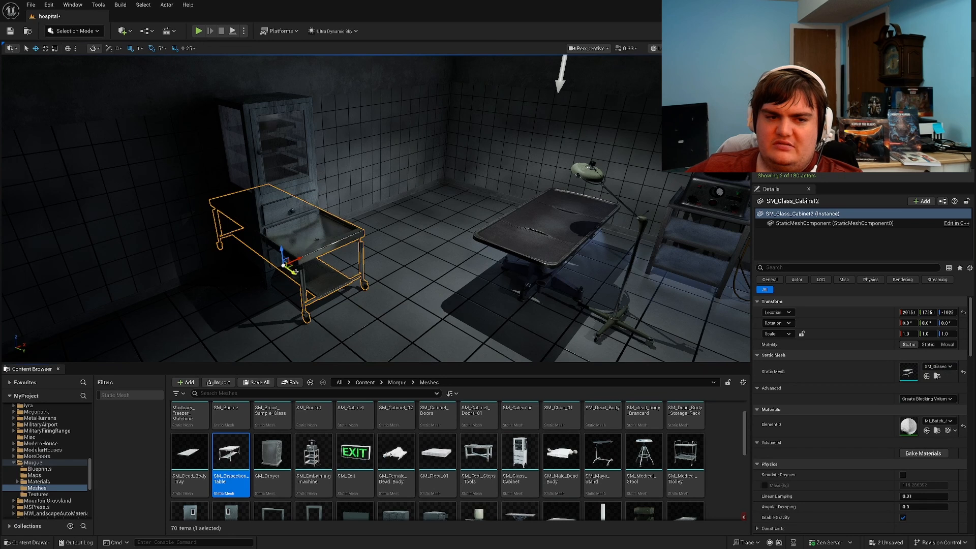
Step: Rotate the dissection table by about -90 degrees and position it alongside the first operating table
{"action": "right_click_drag", "start_coordinate": [306, 276], "coordinate": [330, 277]}
{"action": "left_click_drag", "start_coordinate": [226, 289], "coordinate": [394, 219]}
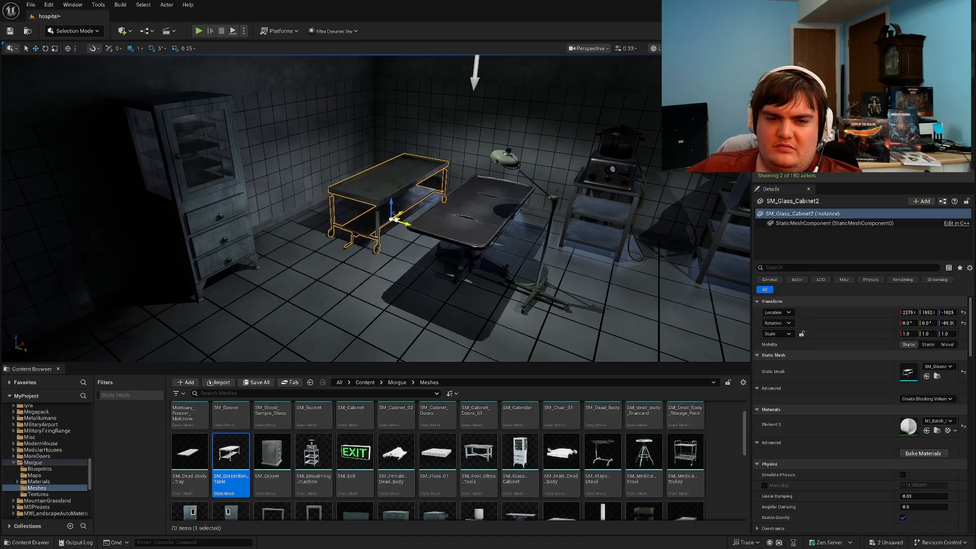
{"action": "left_click", "coordinate": [498, 230]}
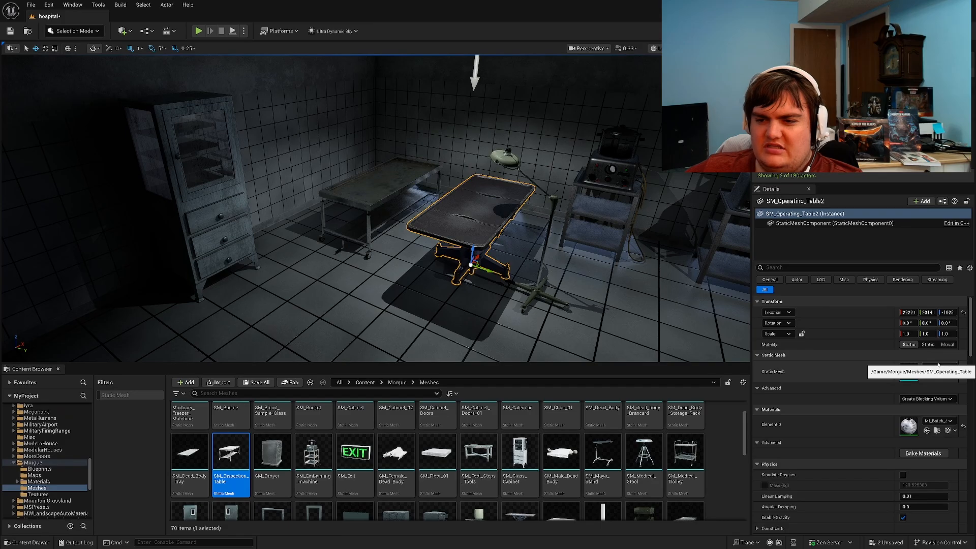
{"action": "right_click_drag", "start_coordinate": [434, 246], "coordinate": [483, 248]}
{"action": "key", "text": "w"}
{"action": "left_click", "coordinate": [434, 247]}
{"action": "key", "text": "s"}
{"action": "key", "text": "w"}
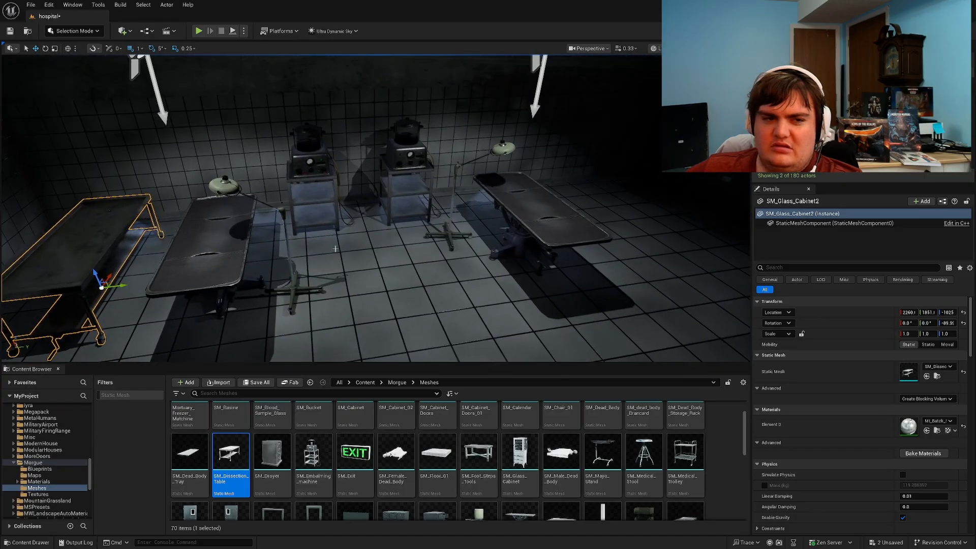
Step: Move both operating tables with their surgical lights, operation lights and spot lights away from the embalming machines, farther into the morgue
{"action": "right_click_drag", "start_coordinate": [335, 249], "coordinate": [246, 237]}
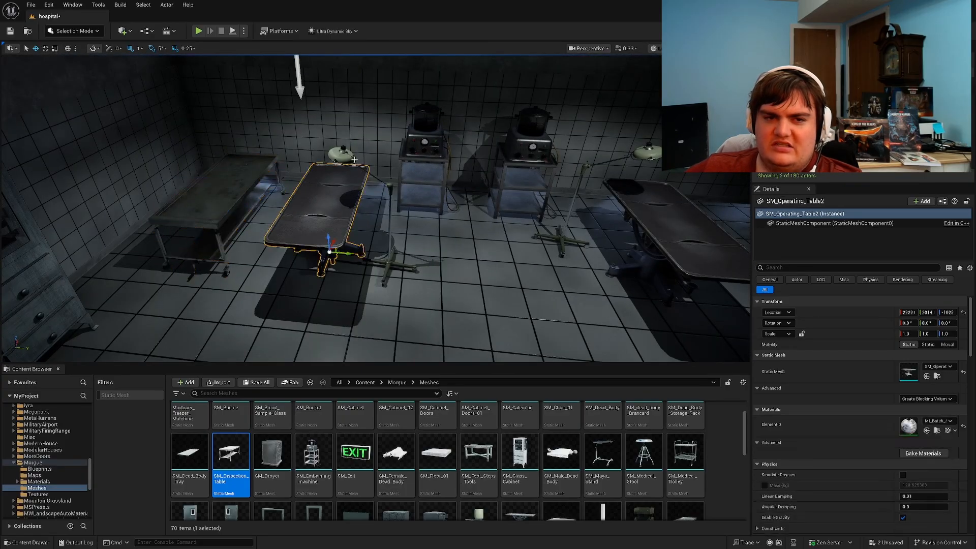
{"action": "left_click", "coordinate": [391, 175], "text": "ctrl"}
{"action": "left_click", "coordinate": [650, 148], "text": "ctrl"}
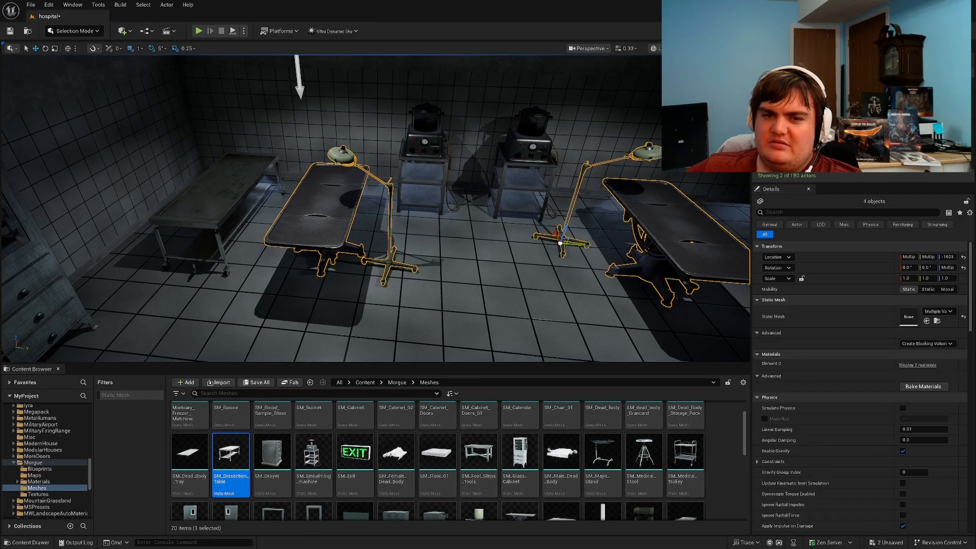
{"action": "key", "text": "d"}
{"action": "right_click_drag", "start_coordinate": [650, 148], "coordinate": [500, 154]}
{"action": "key", "text": "s"}
{"action": "mouse_move", "coordinate": [552, 186]}
{"action": "right_mouse_down"}
{"action": "mouse_move", "coordinate": [590, 179]}
{"action": "mouse_move", "coordinate": [585, 219]}
{"action": "mouse_move", "coordinate": [552, 186]}
{"action": "right_mouse_up"}
{"action": "key", "text": "d"}
{"action": "key", "text": "s"}
{"action": "mouse_move", "coordinate": [496, 159]}
{"action": "right_mouse_down"}
{"action": "mouse_move", "coordinate": [457, 137]}
{"action": "mouse_move", "coordinate": [497, 160]}
{"action": "right_mouse_up"}
{"action": "key", "text": "w"}
{"action": "mouse_move", "coordinate": [436, 120]}
{"action": "right_mouse_down"}
{"action": "mouse_move", "coordinate": [407, 110]}
{"action": "mouse_move", "coordinate": [436, 120]}
{"action": "right_mouse_up"}
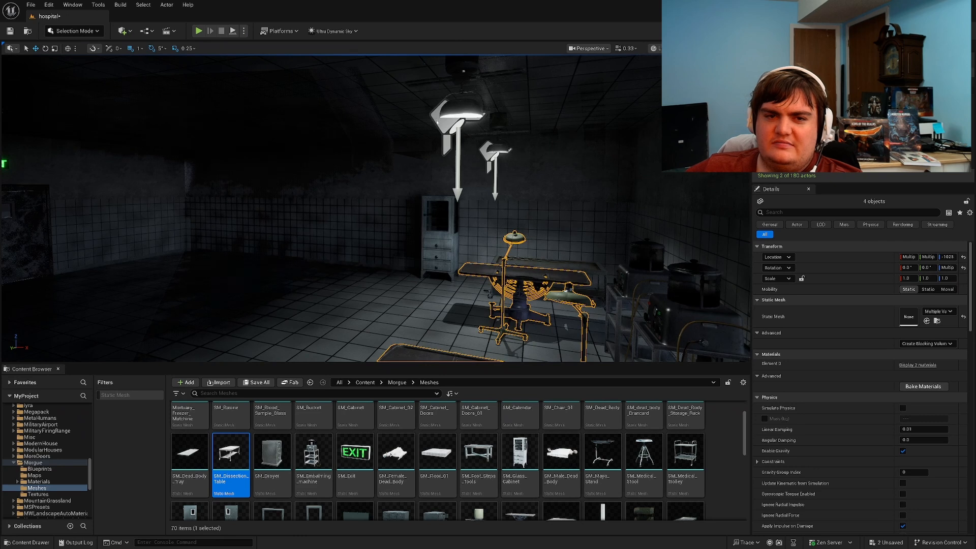
{"action": "left_click", "coordinate": [458, 121], "text": "ctrl"}
{"action": "left_click", "coordinate": [493, 153], "text": "ctrl"}
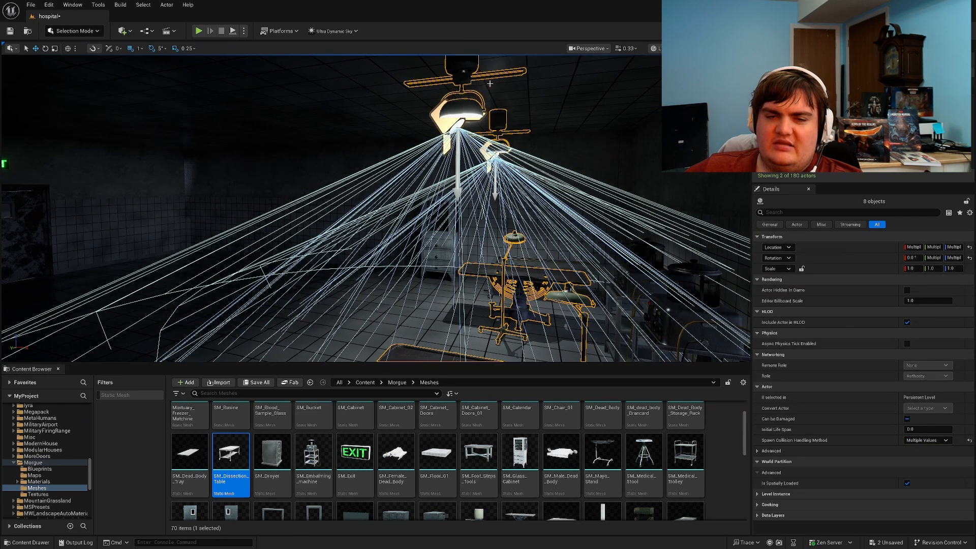
{"action": "key", "text": "d"}
{"action": "right_click_drag", "start_coordinate": [490, 83], "coordinate": [437, 63]}
{"action": "left_click_drag", "start_coordinate": [495, 110], "coordinate": [172, 181]}
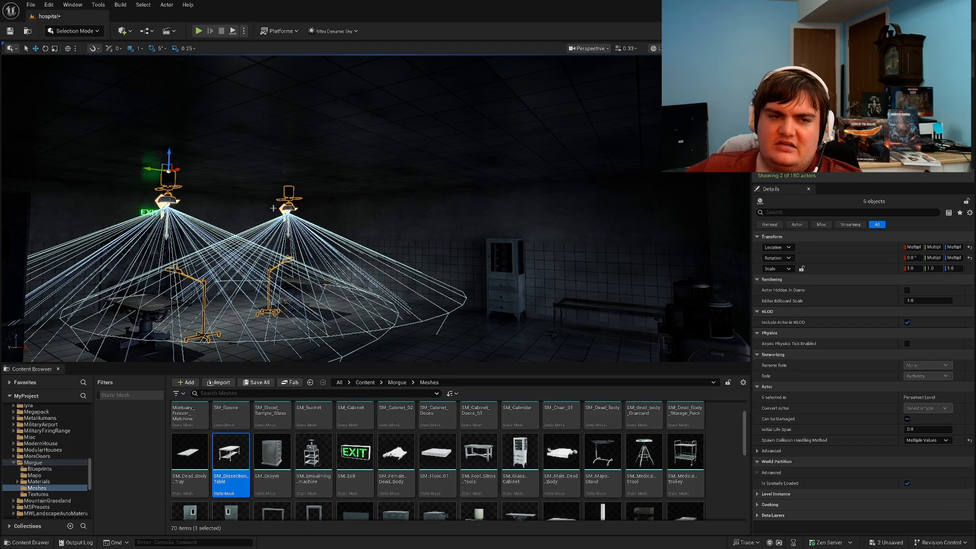
Step: Duplicate the operation lights, spot lights and surgical lights back to the embalming area, and delete one embalming machine
{"action": "left_click_drag", "start_coordinate": [178, 168], "coordinate": [478, 110], "text": "alt"}
{"action": "left_click", "coordinate": [607, 306]}
{"action": "key", "text": "w"}
{"action": "right_click_drag", "start_coordinate": [607, 306], "coordinate": [724, 353]}
{"action": "key", "text": "s"}
{"action": "right_click_drag", "start_coordinate": [509, 163], "coordinate": [481, 132]}
{"action": "key", "text": "w"}
{"action": "left_click", "coordinate": [481, 131]}
{"action": "key", "text": "Delete"}
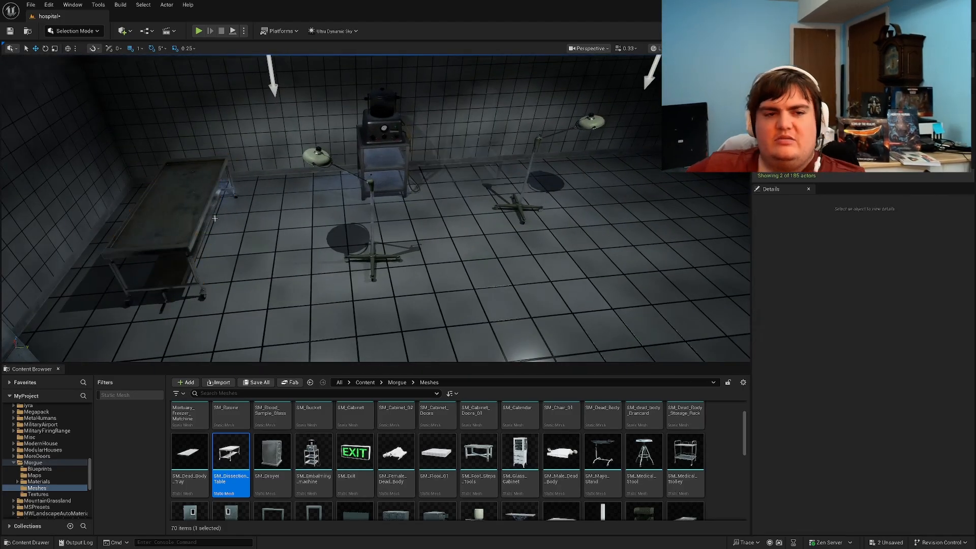
Step: Rotate the dissection table back to 0 degrees and place it in front of the remaining embalming machine
{"action": "left_click", "coordinate": [206, 257]}
{"action": "key", "text": "e"}
{"action": "left_click_drag", "start_coordinate": [208, 257], "coordinate": [453, 231]}
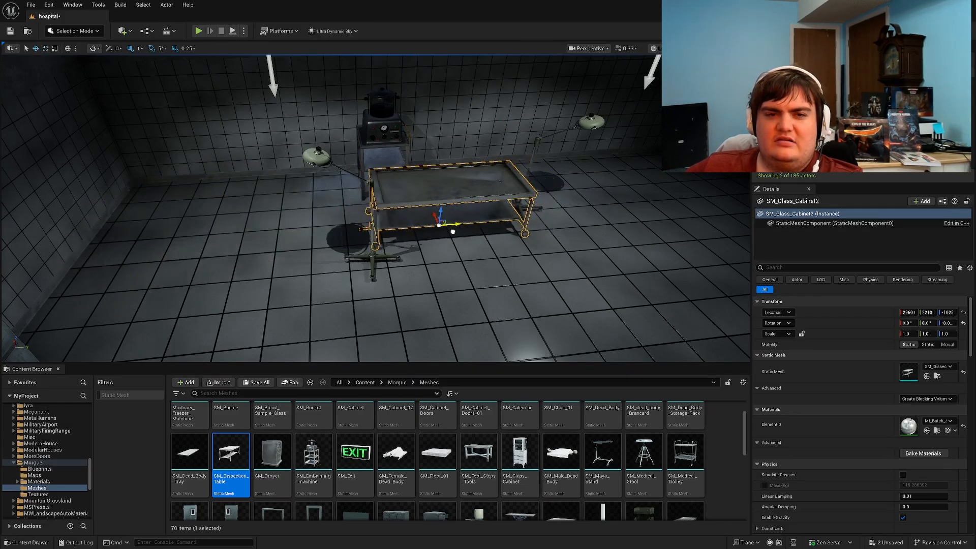
{"action": "left_click", "coordinate": [403, 157]}
{"action": "mouse_move", "coordinate": [394, 183]}
{"action": "right_mouse_down"}
{"action": "mouse_move", "coordinate": [478, 184]}
{"action": "mouse_move", "coordinate": [409, 185]}
{"action": "right_mouse_up"}
{"action": "left_click_drag", "start_coordinate": [339, 186], "coordinate": [386, 222]}
Step: Delete the two copied surgical lights around the dissection table
{"action": "left_click", "coordinate": [403, 216]}
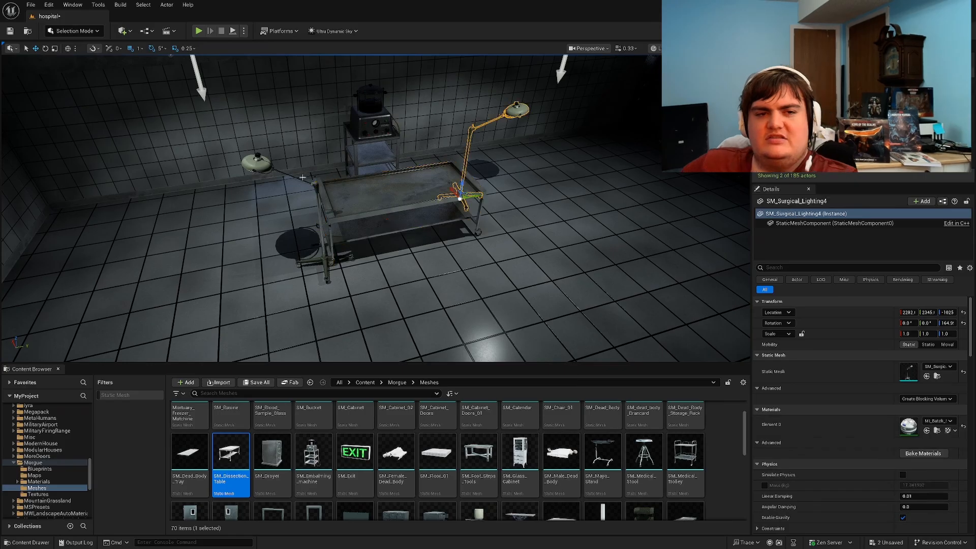
{"action": "key", "text": "Delete"}
{"action": "left_click", "coordinate": [322, 275]}
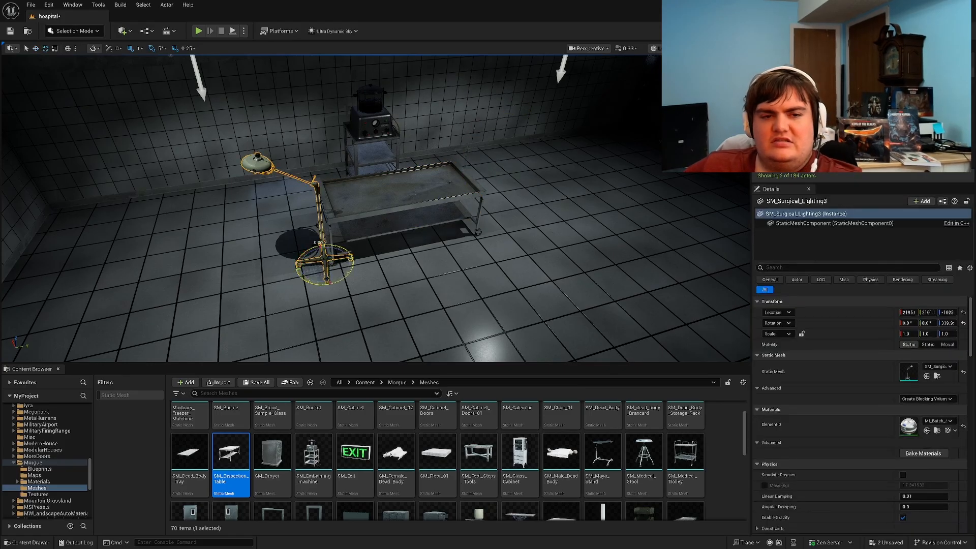
{"action": "left_click_drag", "start_coordinate": [321, 245], "coordinate": [364, 255]}
{"action": "key", "text": "Delete"}
Step: Delete one of the two copied operation lights together with its spot light
{"action": "right_click_drag", "start_coordinate": [351, 250], "coordinate": [374, 191]}
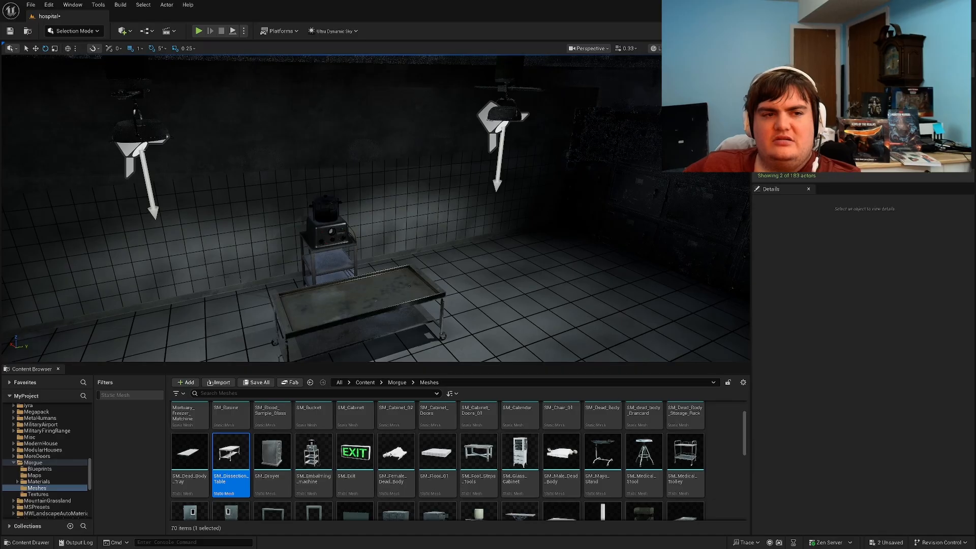
{"action": "left_click", "coordinate": [167, 138]}
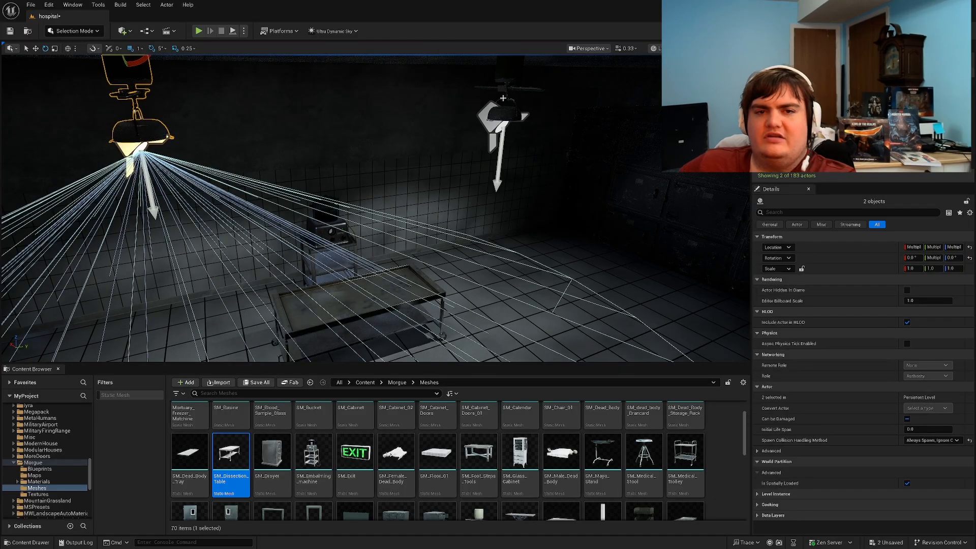
{"action": "key", "text": "Delete"}
Step: Move the remaining copied operation light and its spot light above the dissection table
{"action": "left_click", "coordinate": [504, 100]}
{"action": "left_click", "coordinate": [513, 112], "text": "ctrl"}
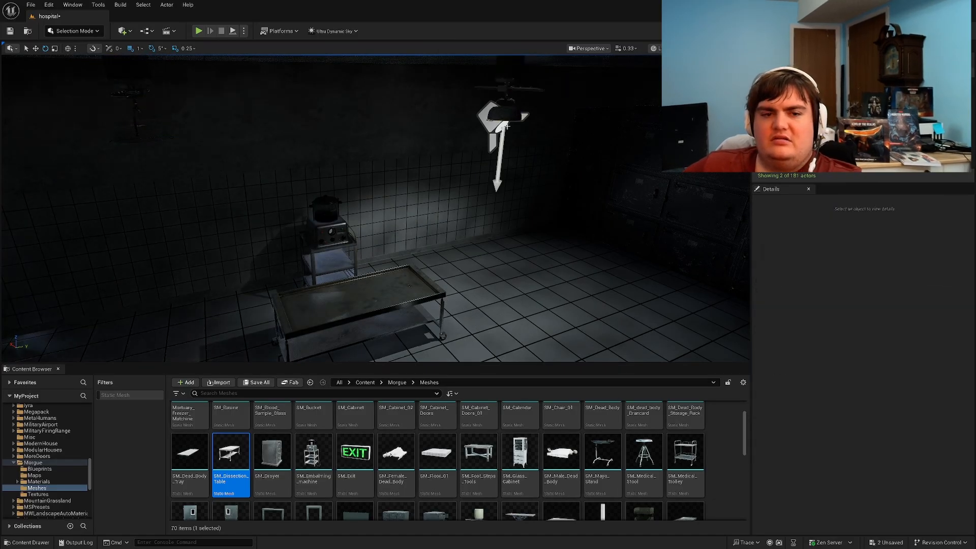
{"action": "left_click", "coordinate": [510, 118]}
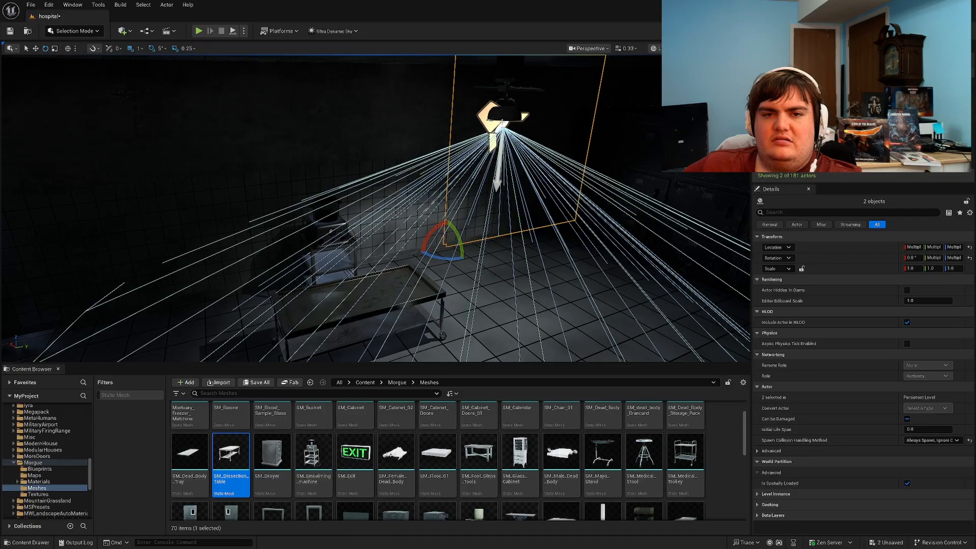
{"action": "left_click", "coordinate": [499, 117], "text": "ctrl"}
{"action": "left_click", "coordinate": [500, 116], "text": "ctrl"}
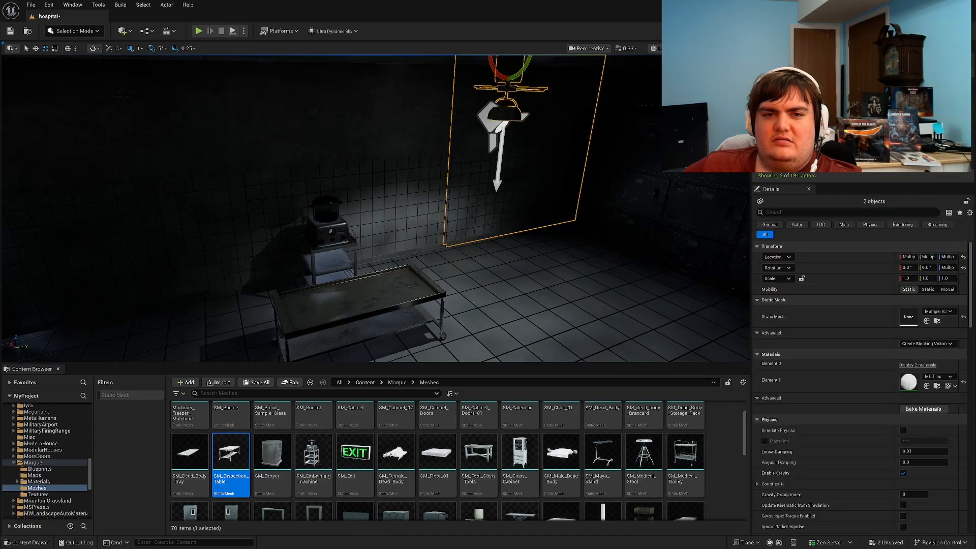
{"action": "left_click", "coordinate": [518, 95]}
{"action": "key", "text": "w"}
{"action": "right_click_drag", "start_coordinate": [527, 104], "coordinate": [574, 111]}
{"action": "right_click_drag", "start_coordinate": [402, 86], "coordinate": [457, 86]}
{"action": "left_click_drag", "start_coordinate": [413, 90], "coordinate": [351, 90]}
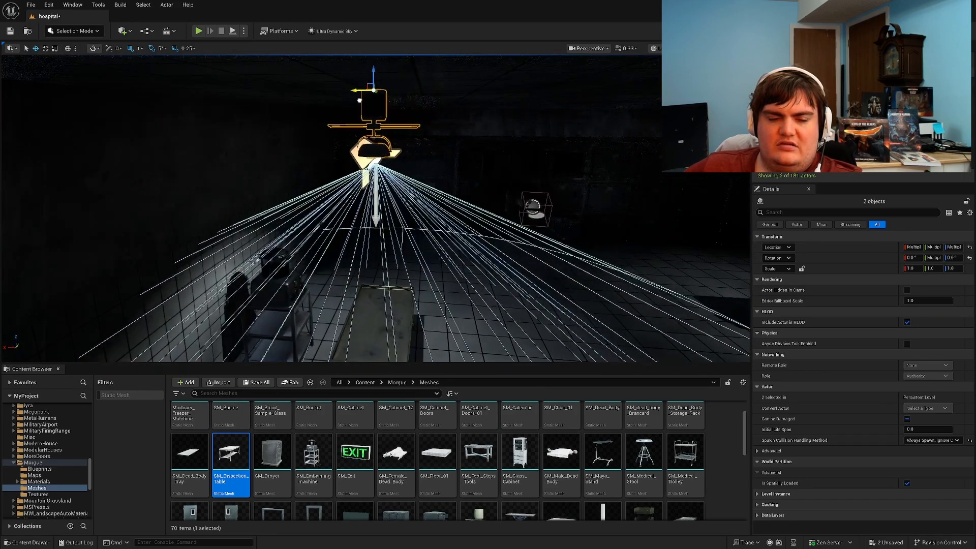
{"action": "key", "text": "Escape"}
Step: Select the three spot lights under the operation lights and set a shared new intensity for them
{"action": "right_click_drag", "start_coordinate": [354, 134], "coordinate": [300, 126]}
{"action": "key", "text": "s"}
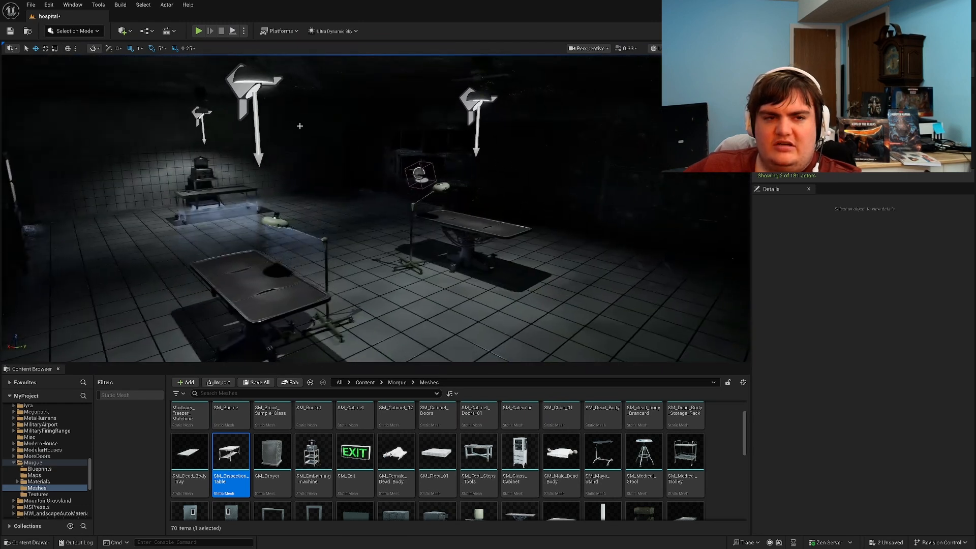
{"action": "left_click", "coordinate": [197, 112]}
{"action": "left_click", "coordinate": [241, 86], "text": "shift"}
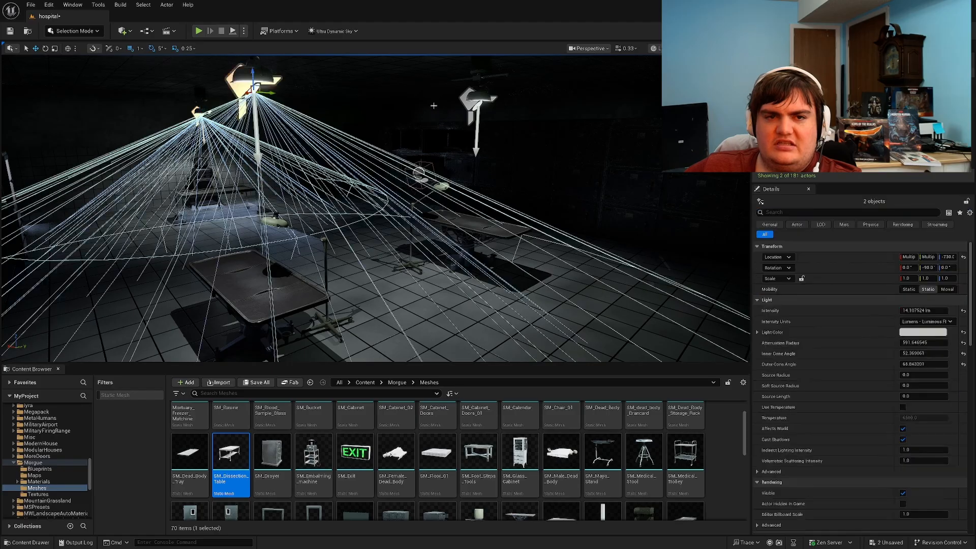
{"action": "left_click", "coordinate": [475, 99], "text": "shift"}
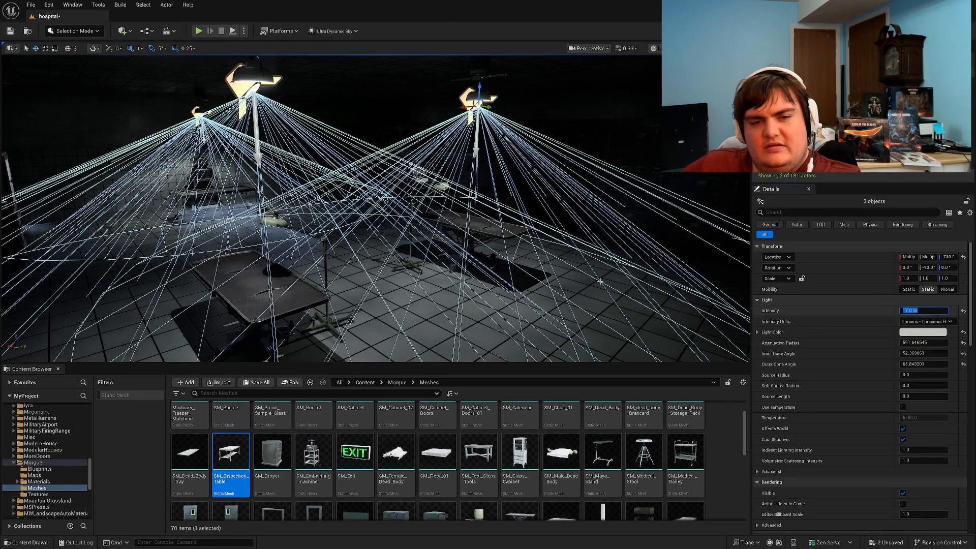
{"action": "right_click_drag", "start_coordinate": [601, 281], "coordinate": [585, 267]}
{"action": "key", "text": "Escape"}
Step: Place the SM_Tube_Light mesh on the ceiling in the dark area by the mortuary freezers
{"action": "right_click_drag", "start_coordinate": [636, 289], "coordinate": [564, 279]}
{"action": "key", "text": "w"}
{"action": "key", "text": "w"}
{"action": "key", "text": "s"}
{"action": "key", "text": "w"}
{"action": "key", "text": "w"}
{"action": "key", "text": "w"}
{"action": "key", "text": "w"}
{"action": "key", "text": "s"}
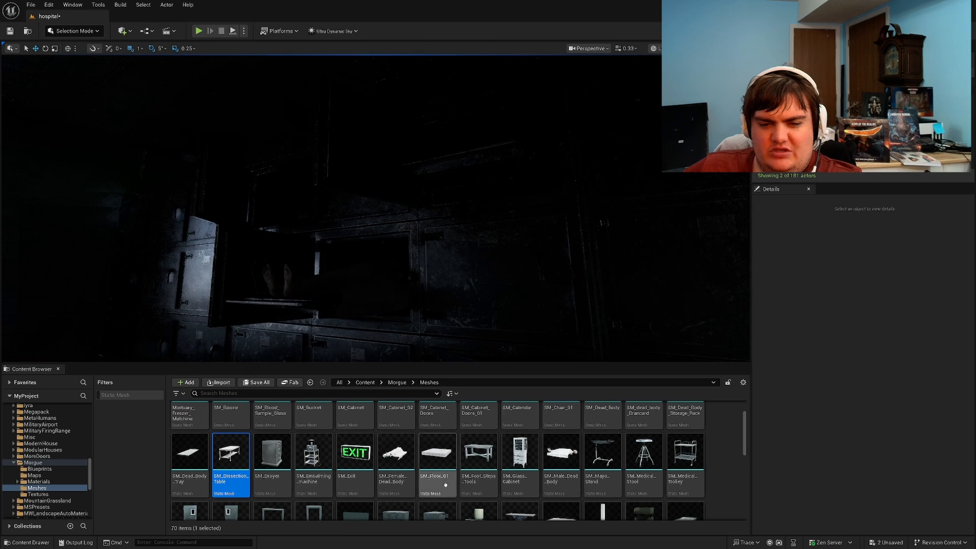
{"action": "scroll", "coordinate": [446, 484], "scroll_direction": "down", "scroll_amount": 2}
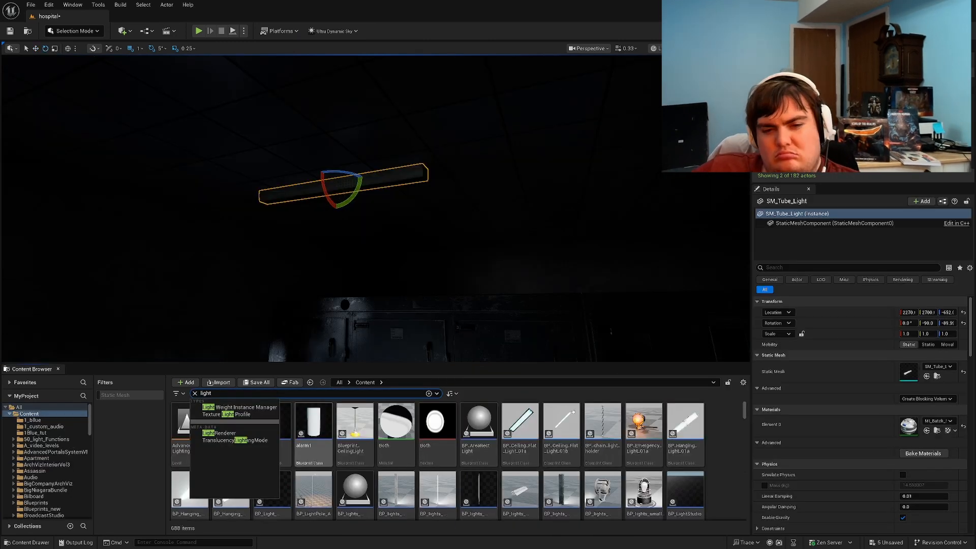
Step: Replace the tube light on the ceiling with a BP_Ceiling_Flat_Light_01b fixture above the lockers
{"action": "mouse_move", "coordinate": [537, 334]}
{"action": "right_mouse_down"}
{"action": "mouse_move", "coordinate": [559, 313]}
{"action": "mouse_move", "coordinate": [571, 320]}
{"action": "mouse_move", "coordinate": [537, 334]}
{"action": "right_mouse_up"}
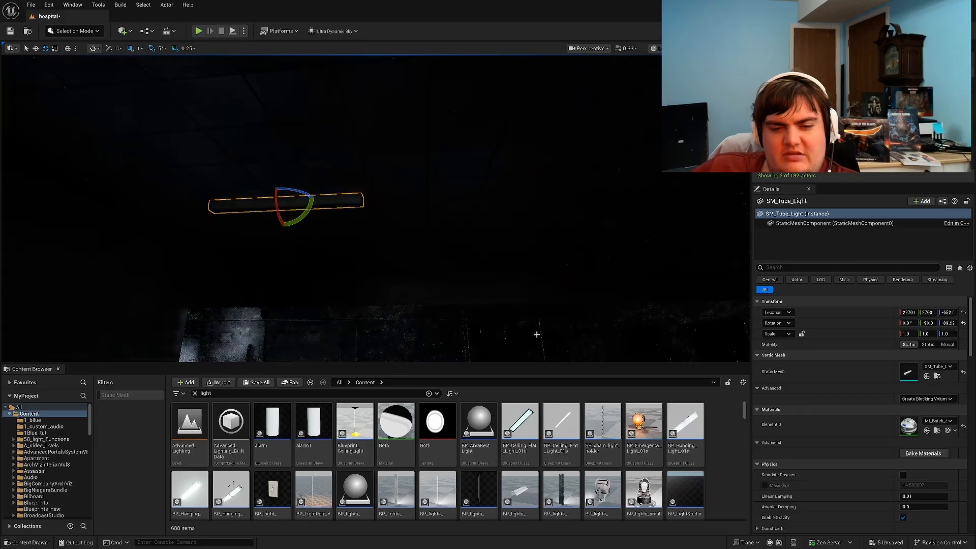
{"action": "key", "text": "Delete"}
{"action": "left_click_drag", "start_coordinate": [562, 422], "coordinate": [378, 193]}
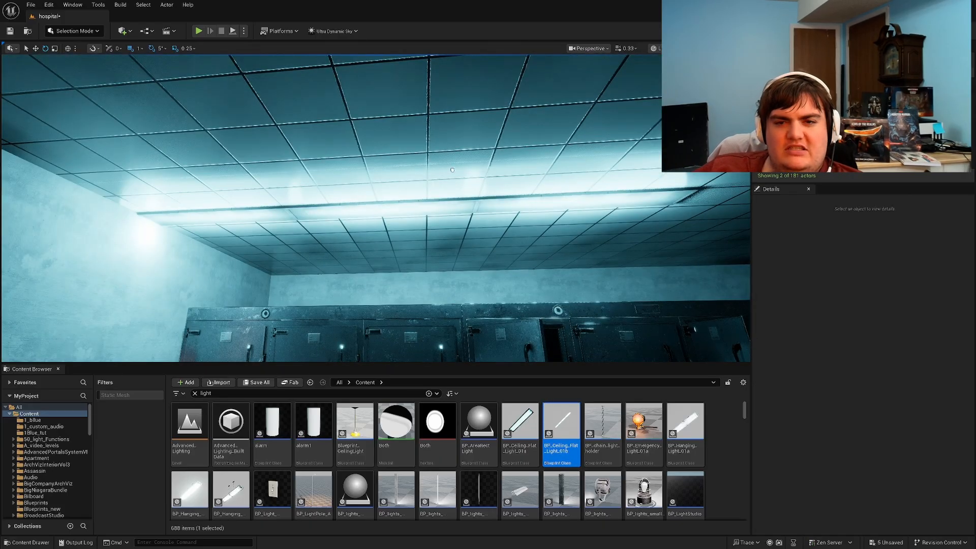
{"action": "left_click_drag", "start_coordinate": [501, 163], "coordinate": [497, 193]}
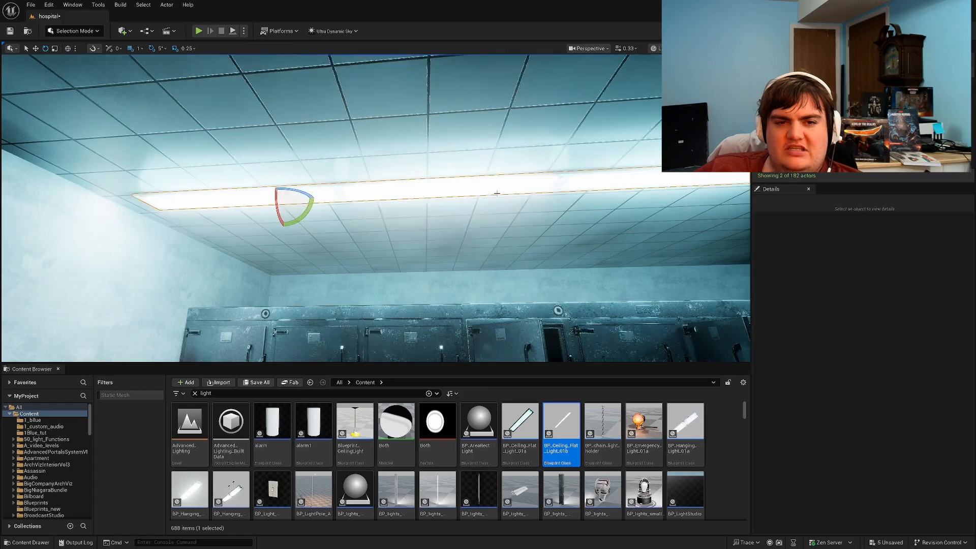
{"action": "right_click_drag", "start_coordinate": [497, 193], "coordinate": [524, 195]}
Step: Set the Emissive Intensity of the ceiling fixture mesh's material to 3
{"action": "left_click", "coordinate": [811, 234]}
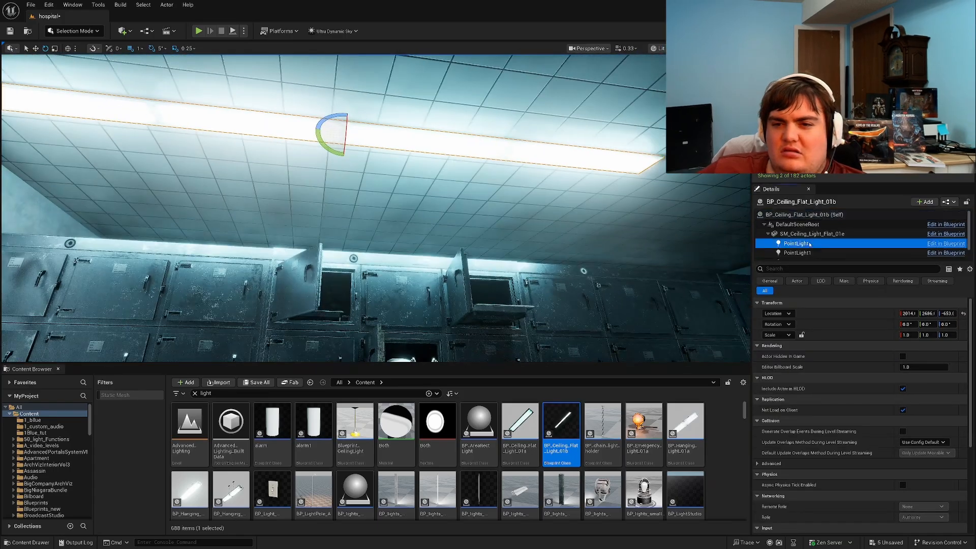
{"action": "double_click", "coordinate": [915, 402]}
{"action": "left_click", "coordinate": [552, 364]}
{"action": "left_click", "coordinate": [629, 395]}
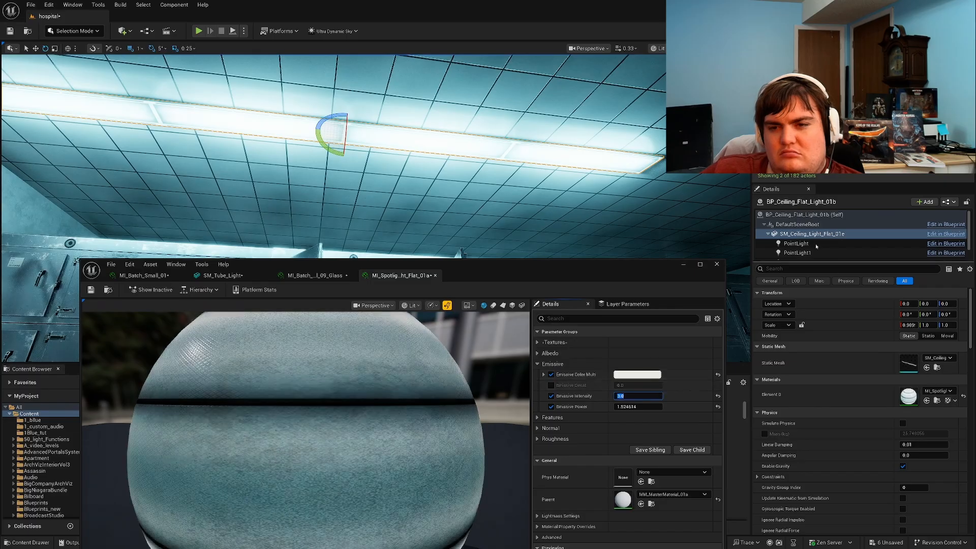
Step: Set the intensity of the fixture's four point lights to 0 cd, turn off Visible and enable Hidden in Game for them
{"action": "left_click", "coordinate": [818, 245]}
{"action": "scroll", "coordinate": [822, 253], "scroll_direction": "down", "scroll_amount": 2}
{"action": "left_click", "coordinate": [798, 254], "text": "shift"}
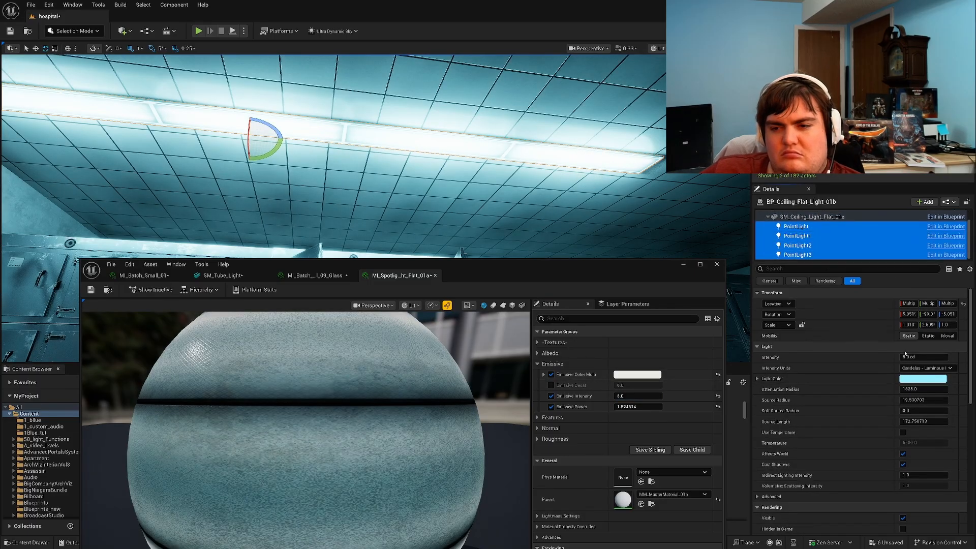
{"action": "left_click", "coordinate": [924, 357]}
{"action": "type", "text": "0"}
{"action": "key", "text": "Return"}
{"action": "left_click", "coordinate": [903, 518]}
{"action": "left_click", "coordinate": [683, 265]}
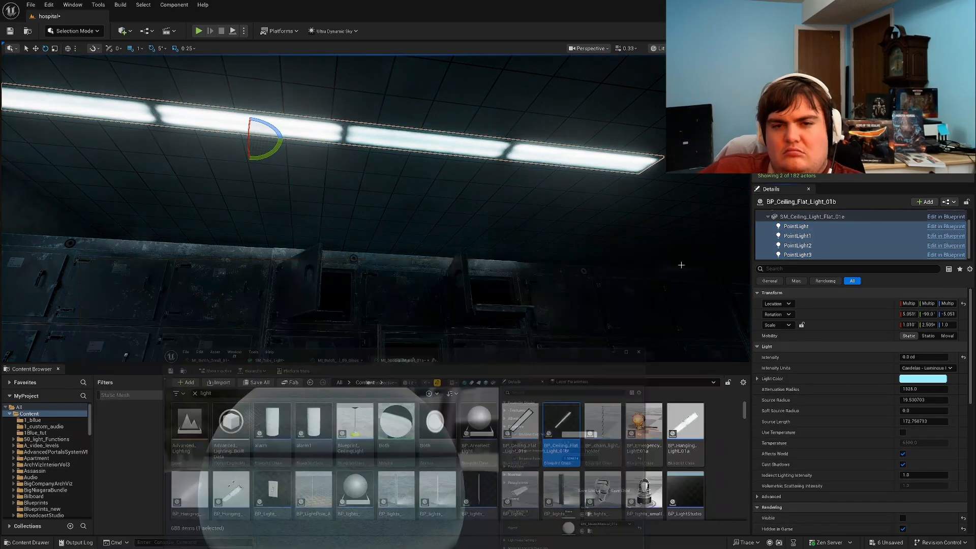
Step: Move the flat light fixture along the ceiling to an X location of about 1792
{"action": "right_click_drag", "start_coordinate": [558, 249], "coordinate": [529, 305]}
{"action": "key", "text": "Escape"}
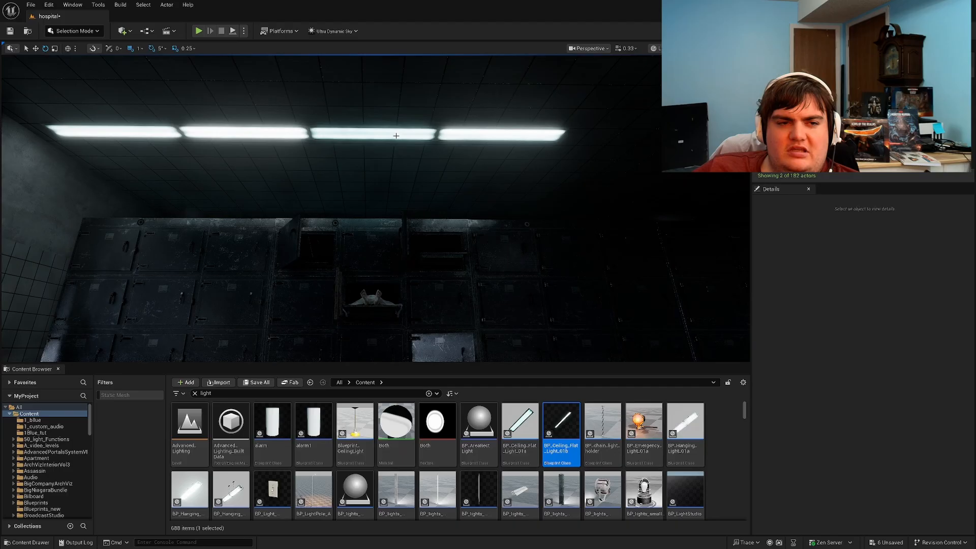
{"action": "left_click", "coordinate": [396, 135]}
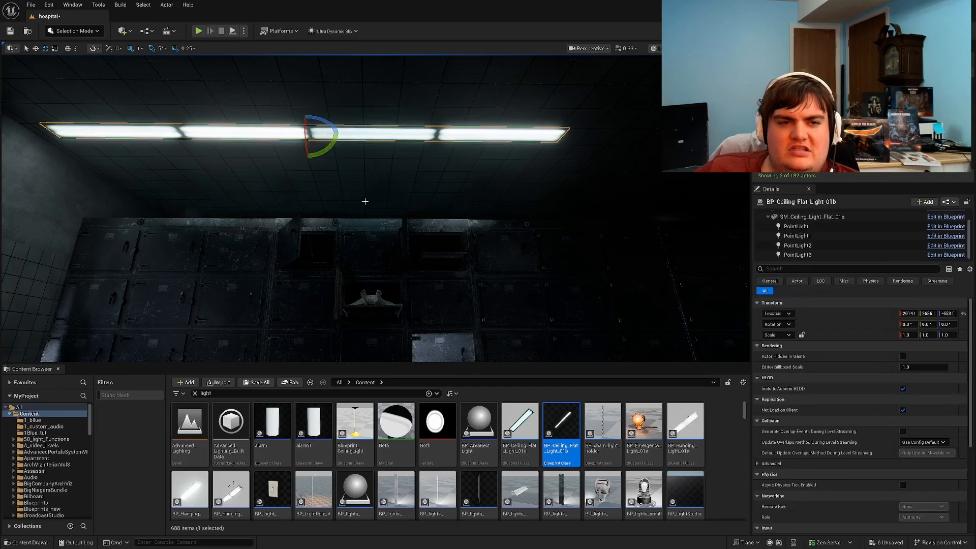
{"action": "left_click_drag", "start_coordinate": [296, 131], "coordinate": [436, 141]}
{"action": "right_click_drag", "start_coordinate": [562, 181], "coordinate": [435, 184]}
Step: Add a Rect Light, rotate it by -90° to face straight down, and place it just beneath the ceiling fixture
{"action": "left_click", "coordinate": [124, 32]}
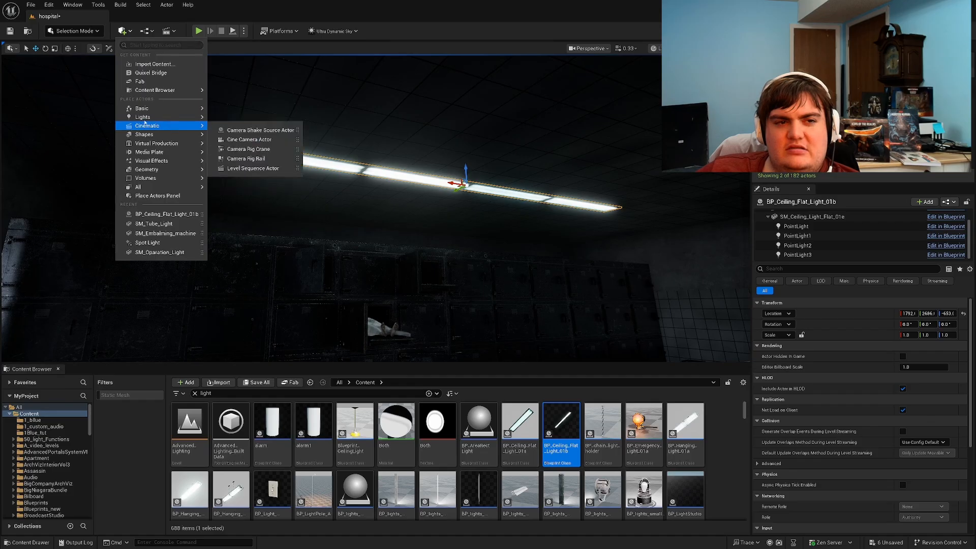
{"action": "mouse_move", "coordinate": [189, 121]}
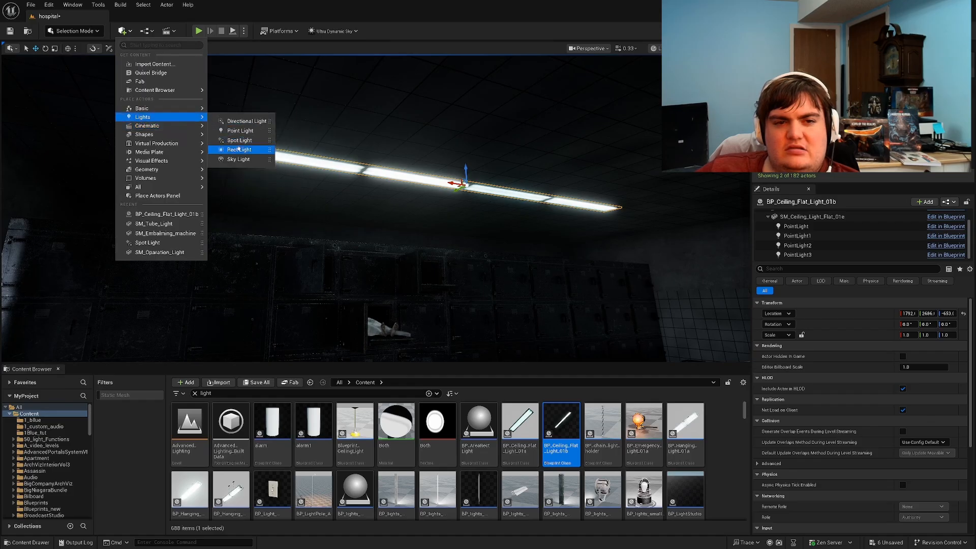
{"action": "left_click", "coordinate": [238, 149]}
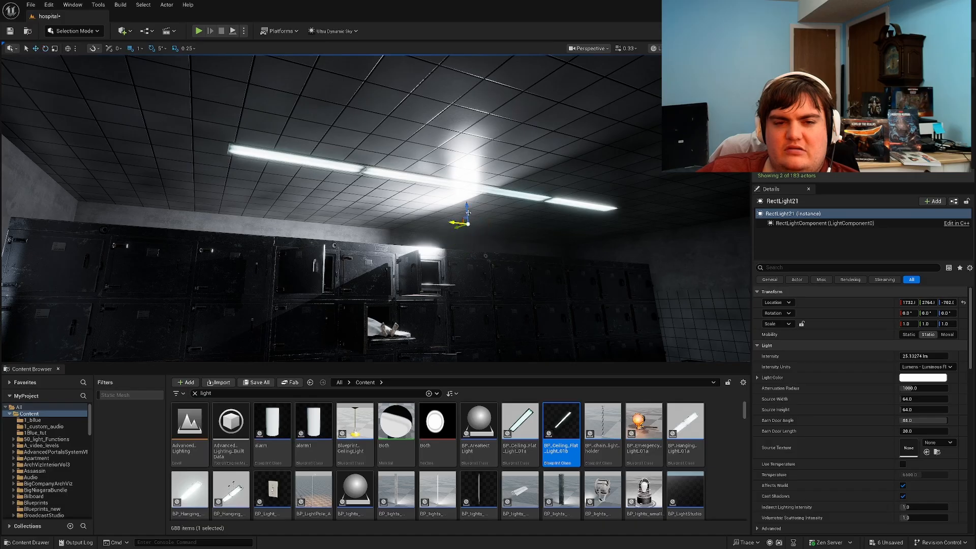
{"action": "left_click_drag", "start_coordinate": [468, 207], "coordinate": [473, 249]}
{"action": "key", "text": "e"}
{"action": "right_click_drag", "start_coordinate": [453, 216], "coordinate": [554, 224]}
{"action": "key", "text": "w"}
{"action": "left_click_drag", "start_coordinate": [361, 171], "coordinate": [415, 164]}
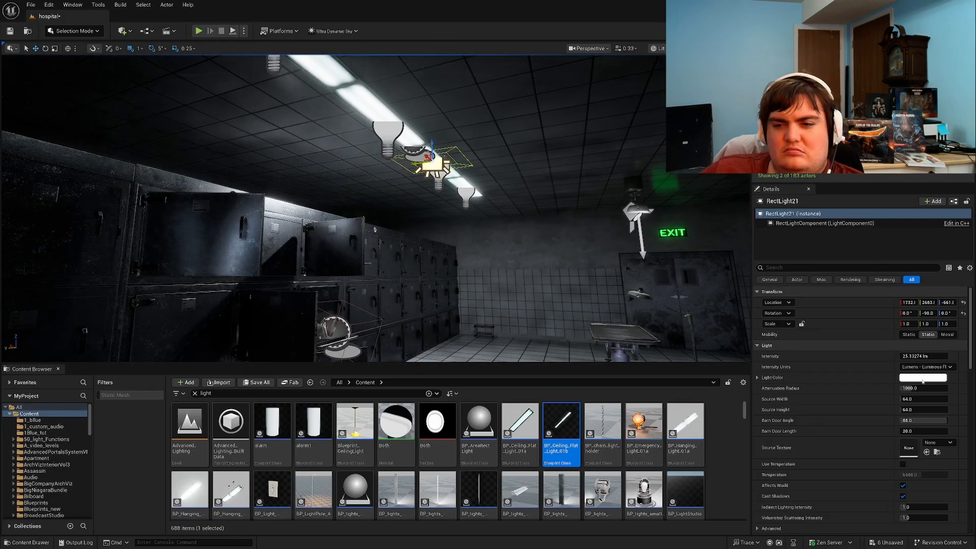
Step: Narrow the rect light's source width, stretch its source height to about 616, and align it with the fixture
{"action": "left_click_drag", "start_coordinate": [921, 410], "coordinate": [901, 399]}
{"action": "right_click_drag", "start_coordinate": [539, 229], "coordinate": [439, 173]}
{"action": "left_click_drag", "start_coordinate": [570, 243], "coordinate": [552, 250]}
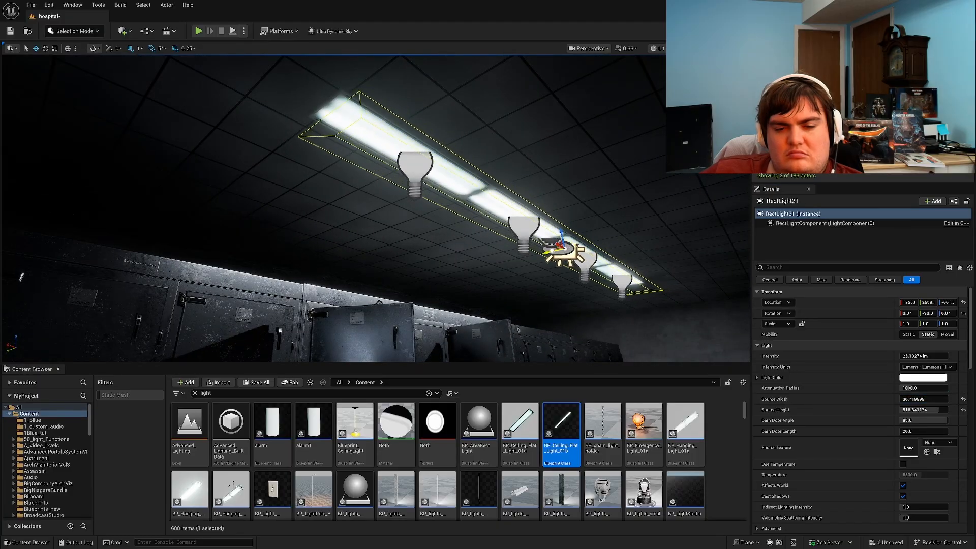
Step: Set the rect light's intensity to 7 lm
{"action": "key", "text": "s"}
{"action": "right_click_drag", "start_coordinate": [552, 250], "coordinate": [600, 290]}
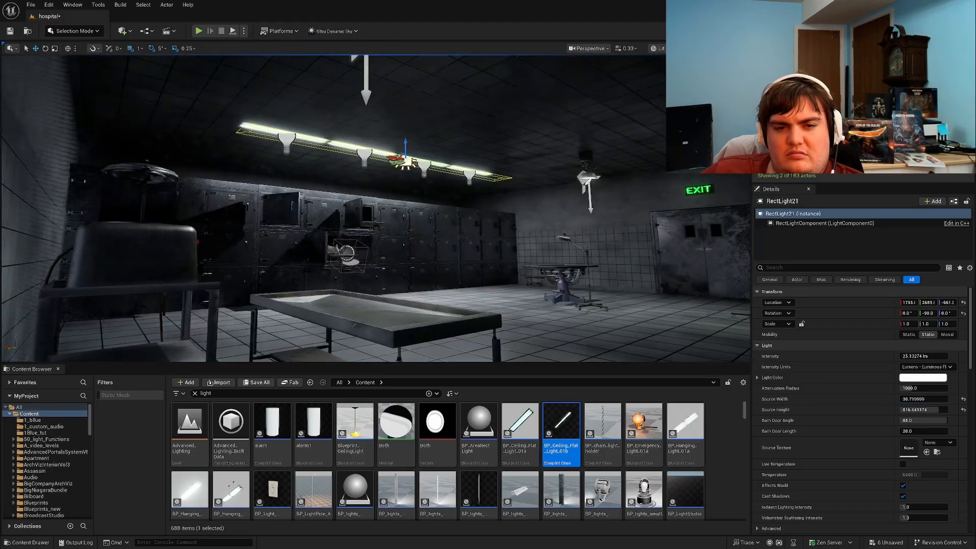
{"action": "left_click", "coordinate": [914, 358]}
{"action": "type", "text": "10"}
{"action": "key", "text": "Return"}
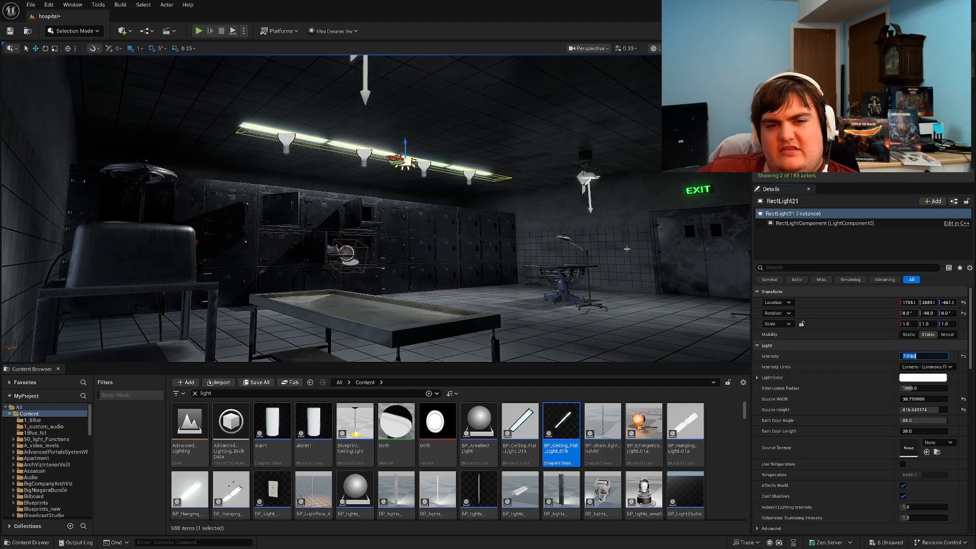
Step: Lower the Emissive Intensity of the ceiling fixture's material to 1, trying 0.15 before returning to 1
{"action": "left_click", "coordinate": [469, 175]}
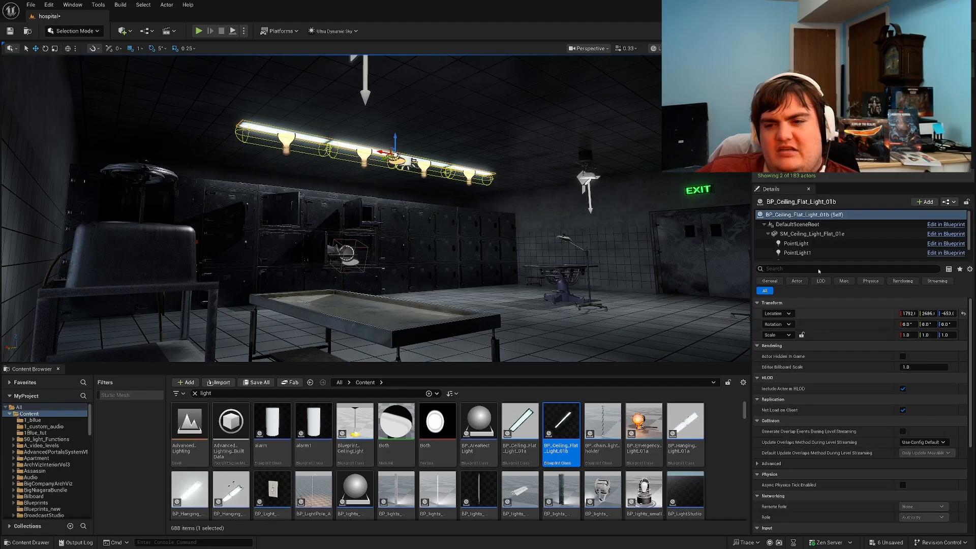
{"action": "left_click", "coordinate": [792, 234]}
{"action": "double_click", "coordinate": [908, 396]}
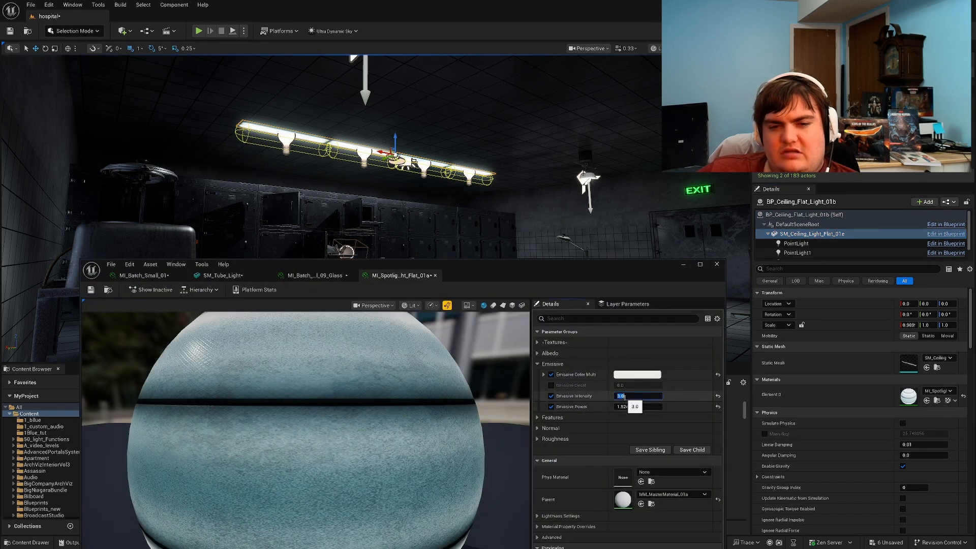
{"action": "type", "text": "1"}
{"action": "key", "text": "Return"}
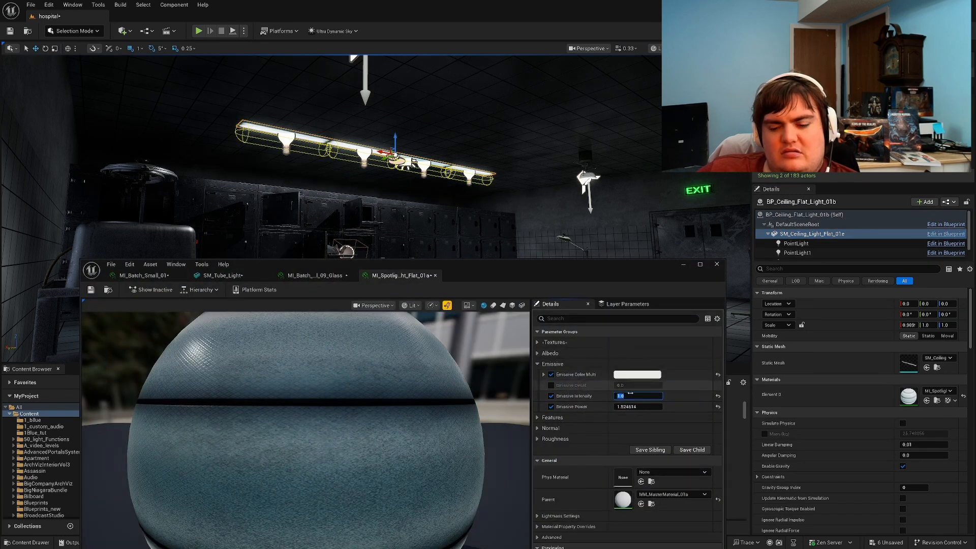
{"action": "type", "text": ".15"}
{"action": "key", "text": "Return"}
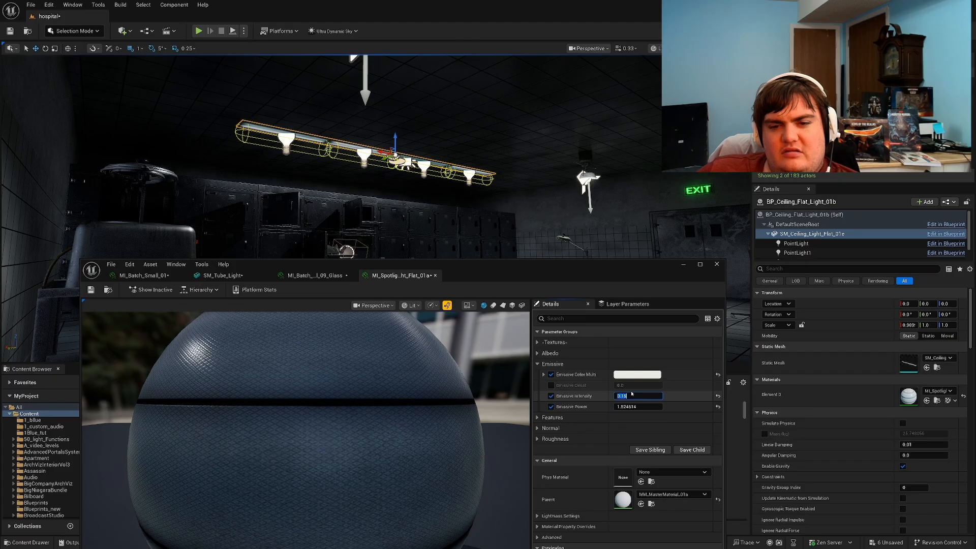
{"action": "key", "text": "Return"}
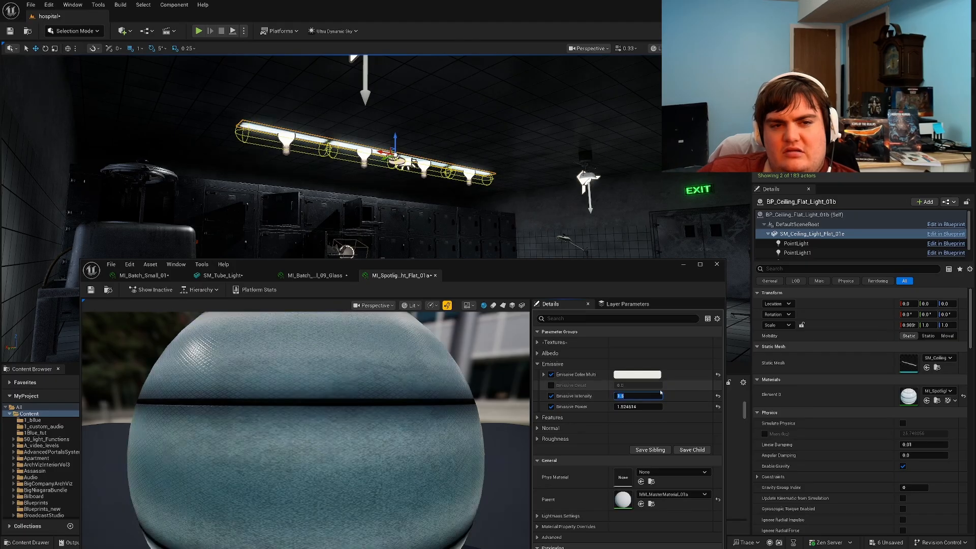
{"action": "left_click", "coordinate": [683, 264]}
Step: Raise the rect light's attenuation radius to about 1268 and increase its intensity
{"action": "key", "text": "g"}
{"action": "right_click_drag", "start_coordinate": [487, 213], "coordinate": [433, 244]}
{"action": "mouse_move", "coordinate": [629, 285]}
{"action": "right_mouse_down"}
{"action": "mouse_move", "coordinate": [582, 291]}
{"action": "mouse_move", "coordinate": [605, 303]}
{"action": "mouse_move", "coordinate": [629, 285]}
{"action": "right_mouse_up"}
{"action": "left_click", "coordinate": [447, 135]}
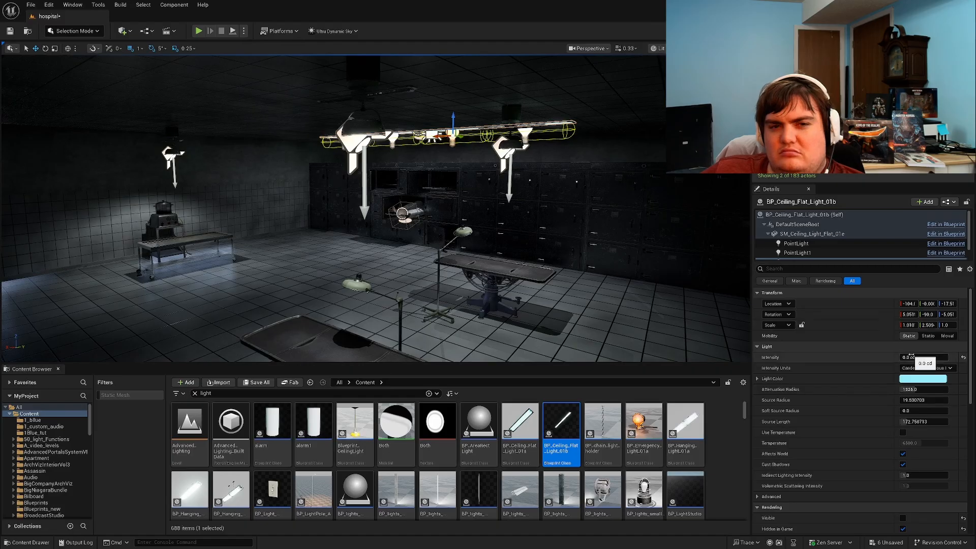
{"action": "left_click", "coordinate": [503, 147]}
{"action": "left_click", "coordinate": [431, 135]}
{"action": "mouse_move", "coordinate": [923, 388]}
{"action": "left_mouse_down"}
{"action": "mouse_move", "coordinate": [908, 388]}
{"action": "mouse_move", "coordinate": [918, 389]}
{"action": "left_mouse_up"}
{"action": "left_click", "coordinate": [919, 357]}
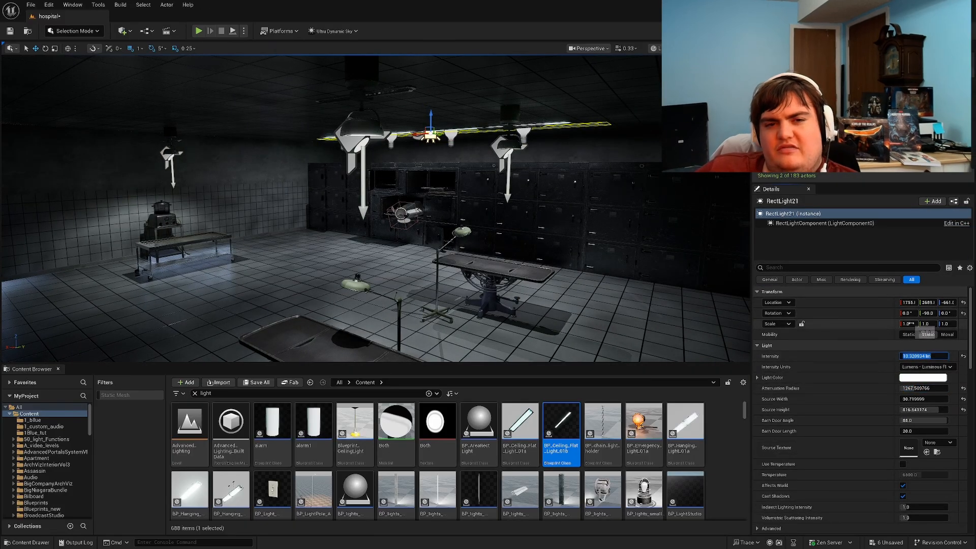
Step: Examine the morgue's overall lighting from several angles with the editor icons hidden
{"action": "right_click_drag", "start_coordinate": [458, 213], "coordinate": [389, 208]}
{"action": "key", "text": "d"}
{"action": "key", "text": "g"}
{"action": "key", "text": "d"}
{"action": "key", "text": "s"}
{"action": "right_click_drag", "start_coordinate": [480, 186], "coordinate": [392, 184]}
{"action": "key", "text": "g"}
Step: Inspect the shared intensity of the three spot lights under the hanging lamps, then clear the selection
{"action": "left_click", "coordinate": [334, 131]}
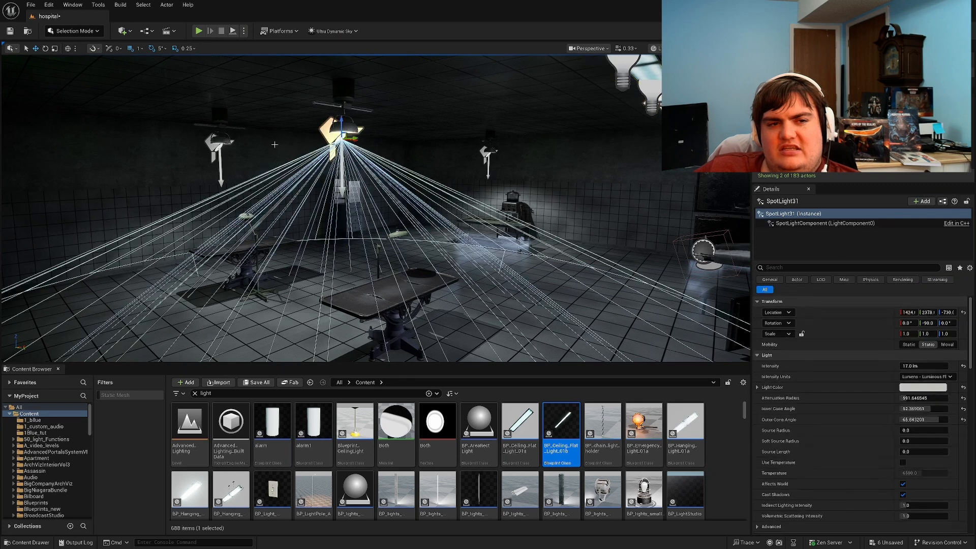
{"action": "left_click", "coordinate": [220, 144], "text": "ctrl"}
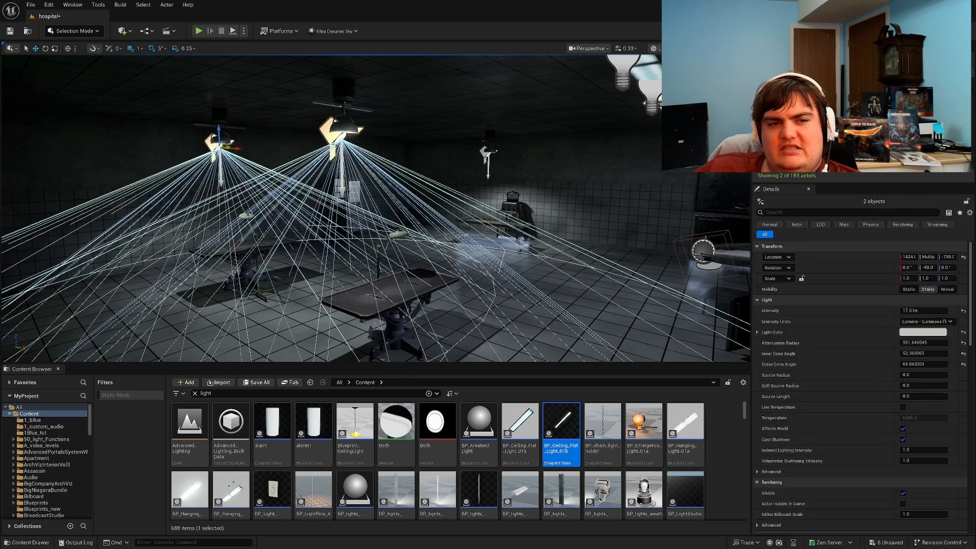
{"action": "left_click", "coordinate": [487, 151], "text": "ctrl"}
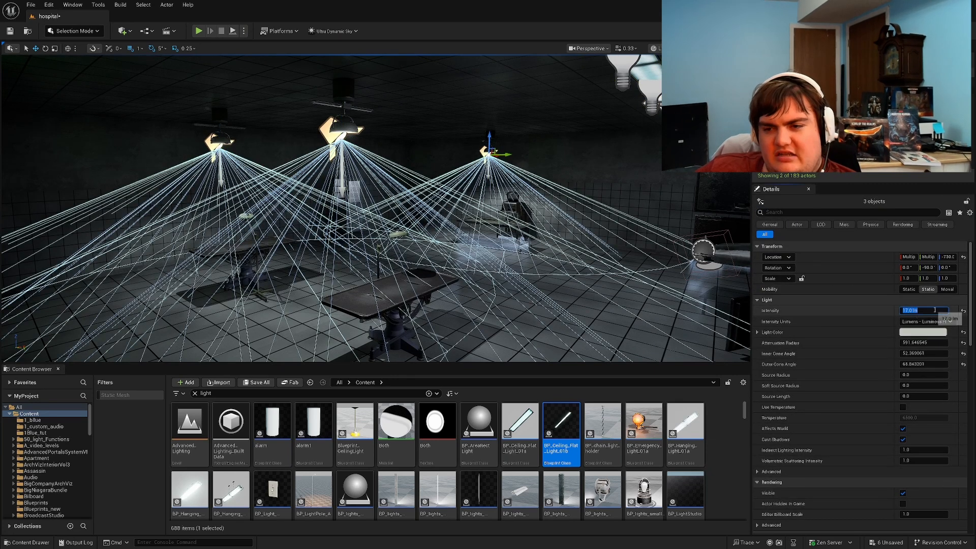
{"action": "right_click_drag", "start_coordinate": [612, 238], "coordinate": [674, 267]}
{"action": "key", "text": "Escape"}
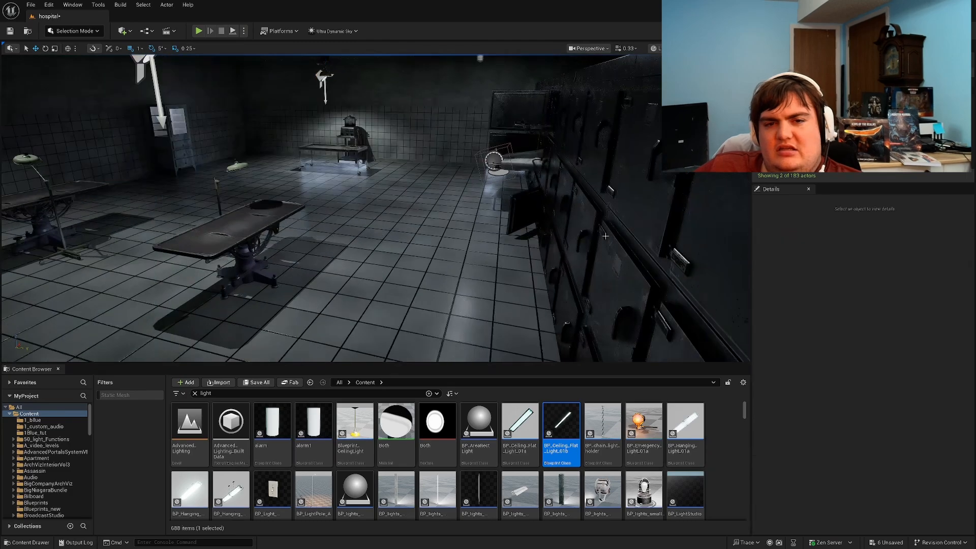
Step: Delete the nearer operating table, its standing lamp, and the spot light and hanging lamp above it
{"action": "right_click_drag", "start_coordinate": [384, 213], "coordinate": [323, 209]}
{"action": "left_click", "coordinate": [386, 235]}
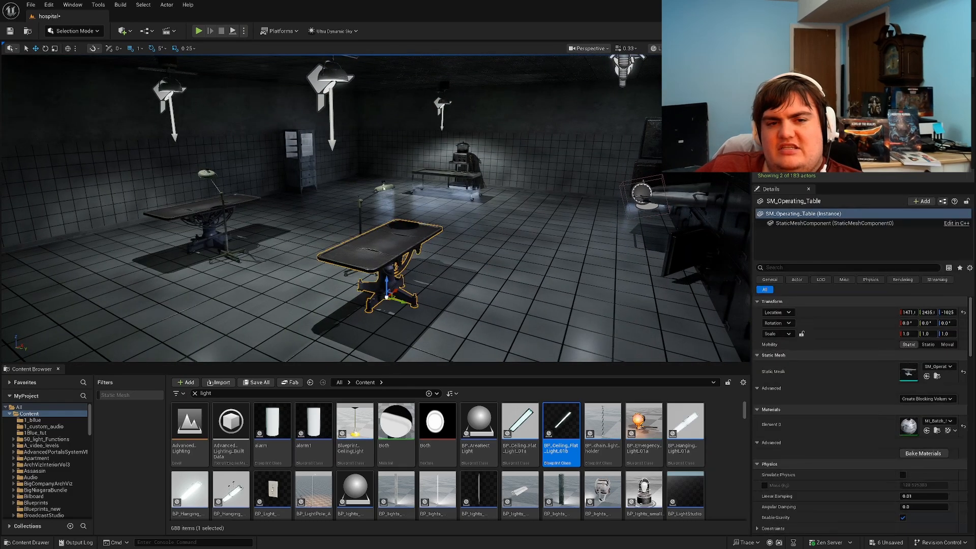
{"action": "left_click", "coordinate": [360, 206], "text": "ctrl"}
{"action": "key", "text": "Delete"}
{"action": "left_click", "coordinate": [321, 86]}
{"action": "key", "text": "Delete"}
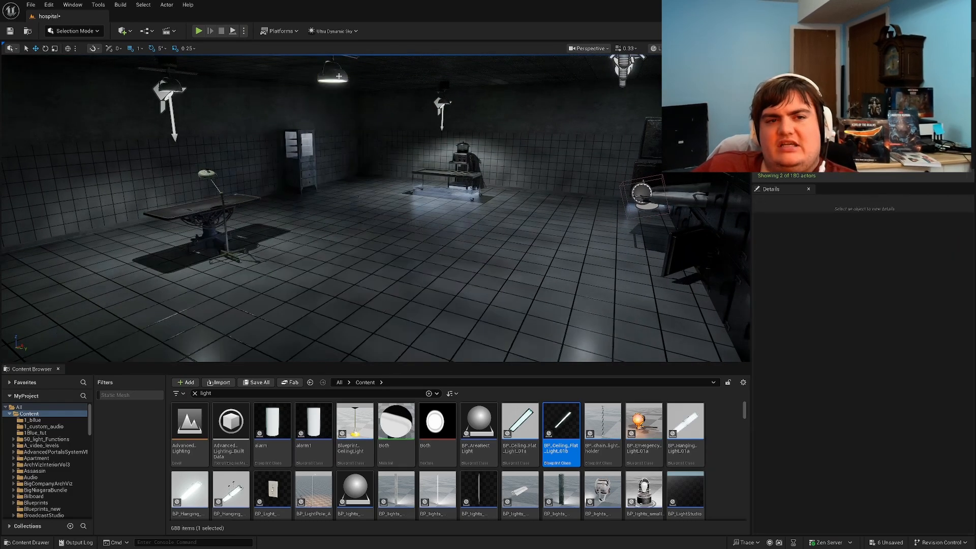
{"action": "left_click", "coordinate": [333, 74]}
{"action": "key", "text": "Delete"}
{"action": "right_click_drag", "start_coordinate": [333, 81], "coordinate": [499, 178]}
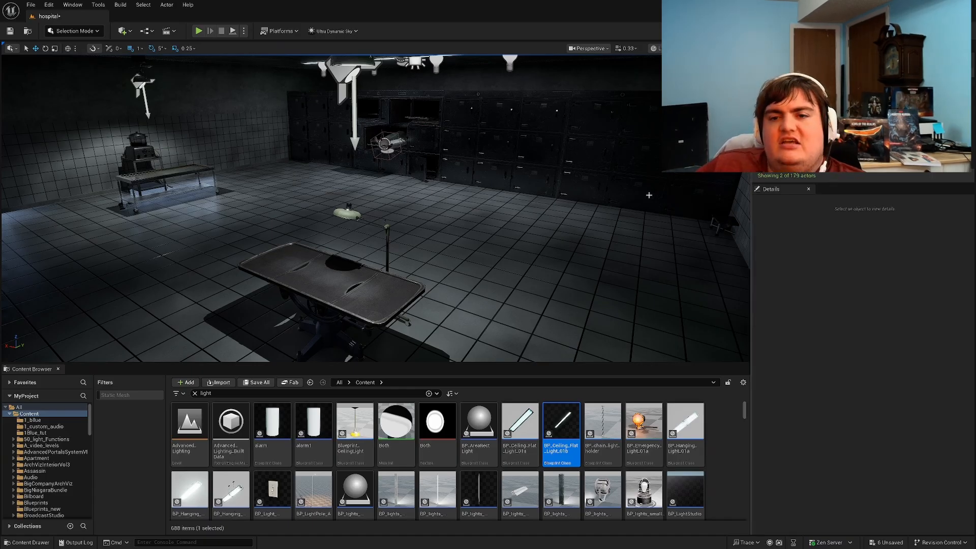
Step: Locate the asset of the female dead body mesh in the project's Morgue Meshes folder
{"action": "right_click_drag", "start_coordinate": [649, 195], "coordinate": [648, 195]}
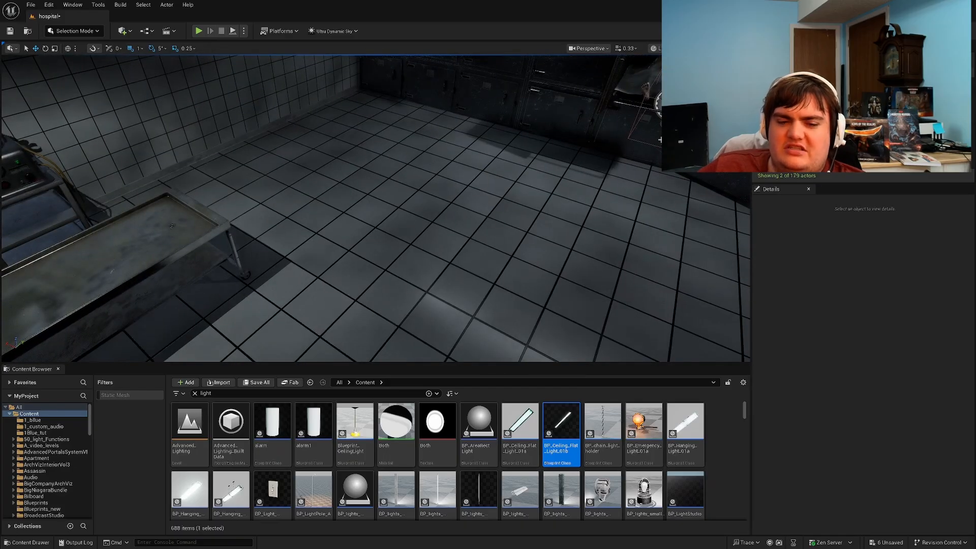
{"action": "left_click", "coordinate": [649, 73]}
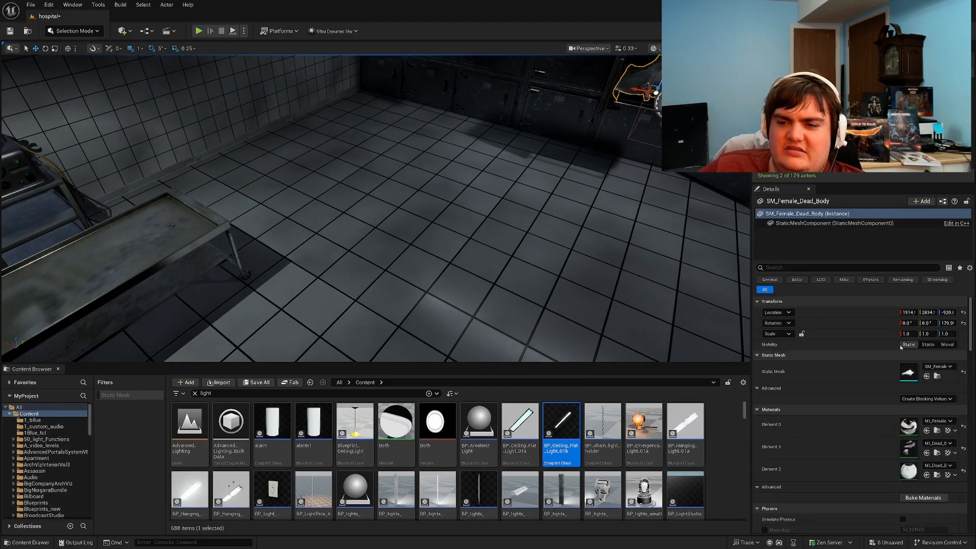
{"action": "left_click", "coordinate": [936, 376]}
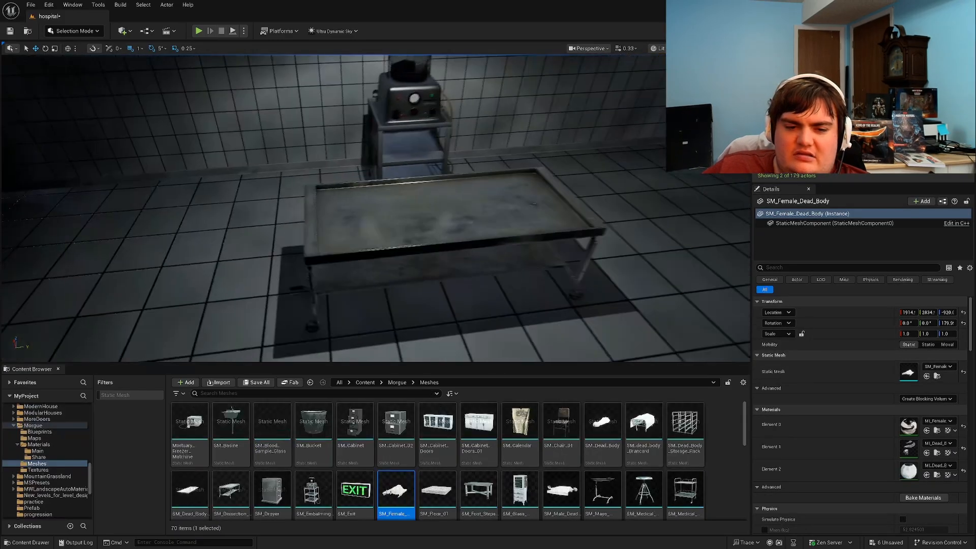
Step: Swap the static mesh of the empty metal table beside the embalming machine for SM_dead_body_Brancard
{"action": "right_click_drag", "start_coordinate": [499, 239], "coordinate": [498, 239]}
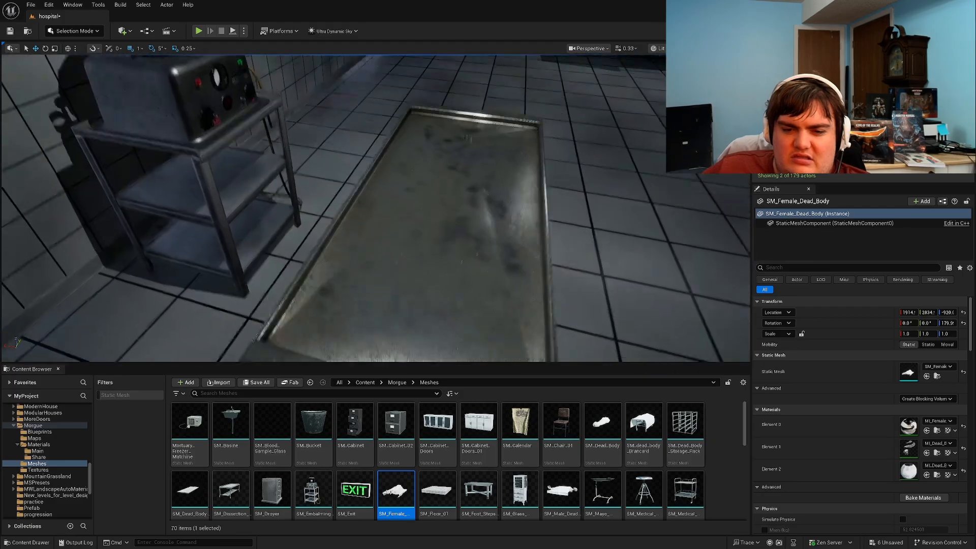
{"action": "left_click", "coordinate": [498, 239]}
{"action": "left_click", "coordinate": [643, 427]}
{"action": "left_click", "coordinate": [927, 376]}
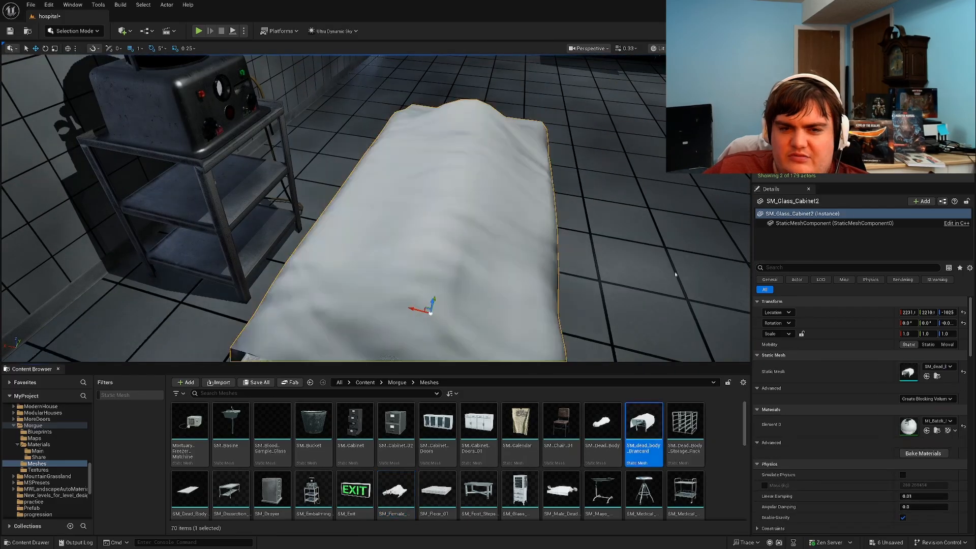
Step: Try SM_Dead_Body_Tray as the static mesh of the sheet-covered gurney beside the embalming machine
{"action": "right_click_drag", "start_coordinate": [675, 269], "coordinate": [675, 269]}
{"action": "left_click", "coordinate": [189, 489]}
{"action": "left_click", "coordinate": [927, 376]}
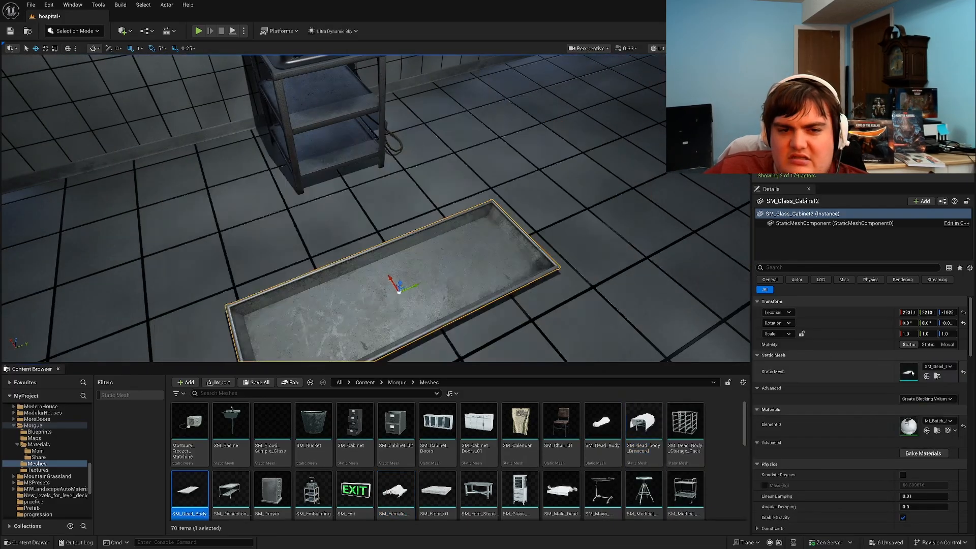
{"action": "key", "text": "f"}
{"action": "key", "text": "ctrl+z"}
Step: Undo the earlier mesh swap to restore the empty metal dissection table and its duplicate
{"action": "scroll", "coordinate": [561, 457], "scroll_direction": "down", "scroll_amount": 1}
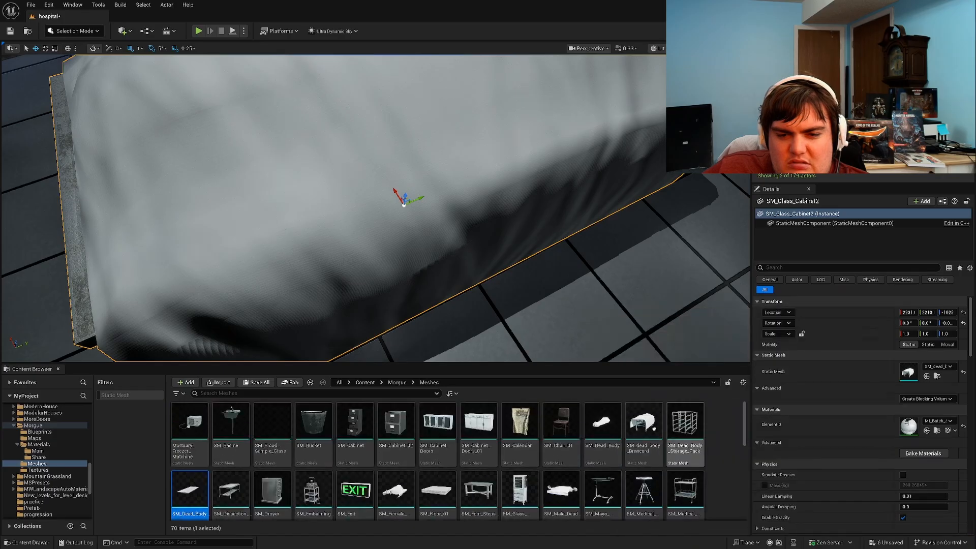
{"action": "scroll", "coordinate": [659, 455], "scroll_direction": "up", "scroll_amount": 1}
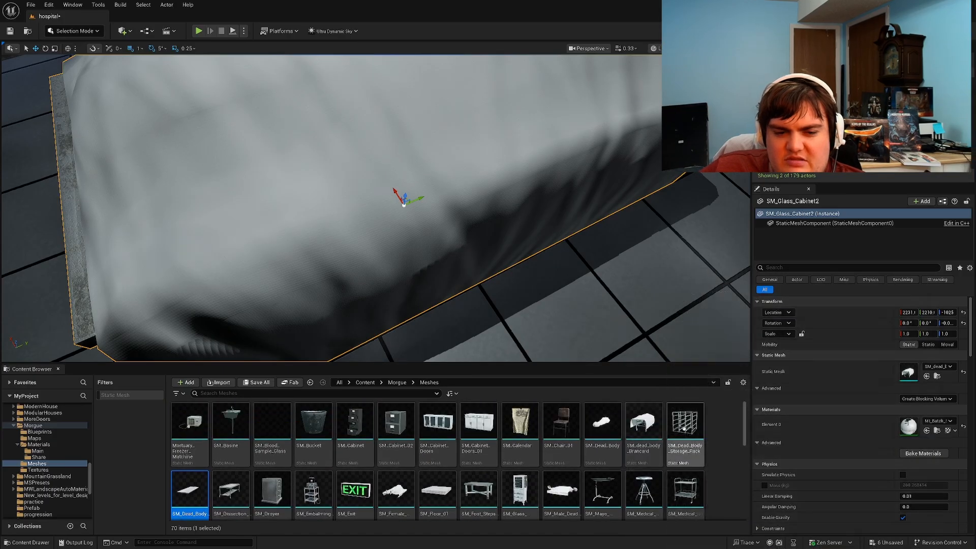
{"action": "key", "text": "ctrl+z"}
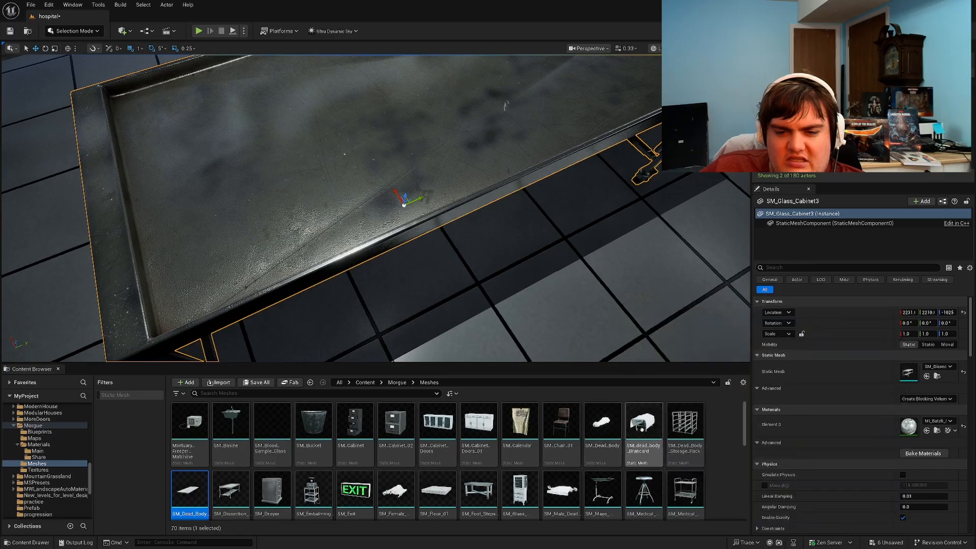
Step: Swap the duplicate table's static mesh for SM_Female_Dead_Body and raise the body onto the metal table
{"action": "scroll", "coordinate": [436, 474], "scroll_direction": "down", "scroll_amount": 1}
{"action": "left_click_drag", "start_coordinate": [396, 452], "coordinate": [906, 372]}
{"action": "right_click_drag", "start_coordinate": [702, 340], "coordinate": [667, 298]}
{"action": "left_click_drag", "start_coordinate": [443, 297], "coordinate": [453, 195]}
{"action": "right_click_drag", "start_coordinate": [453, 195], "coordinate": [497, 141]}
{"action": "left_click_drag", "start_coordinate": [497, 140], "coordinate": [506, 136]}
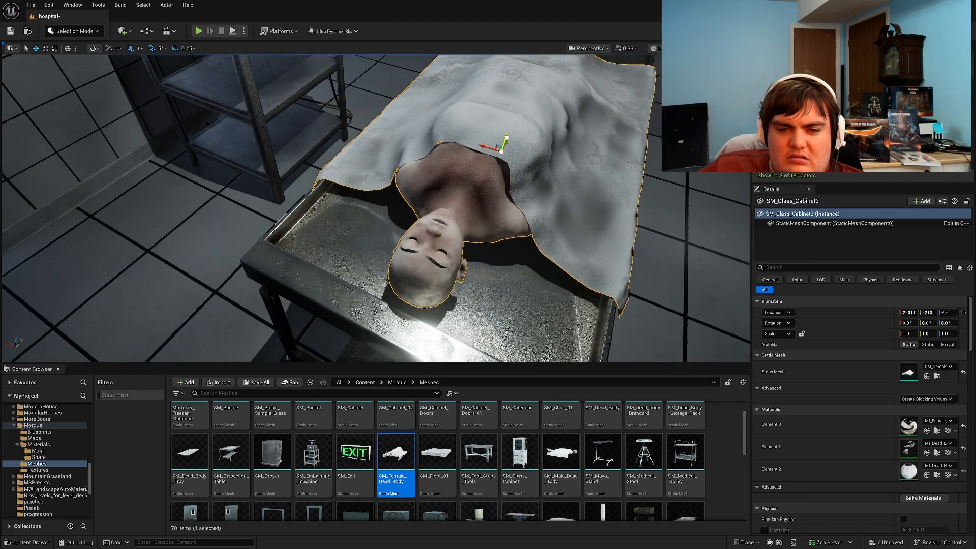
{"action": "key", "text": "Escape"}
Step: Move the fuse1 actor over to the metal table next to the body's shoulder and rotate it
{"action": "right_click_drag", "start_coordinate": [540, 262], "coordinate": [645, 193]}
{"action": "key", "text": "s"}
{"action": "left_click", "coordinate": [798, 96]}
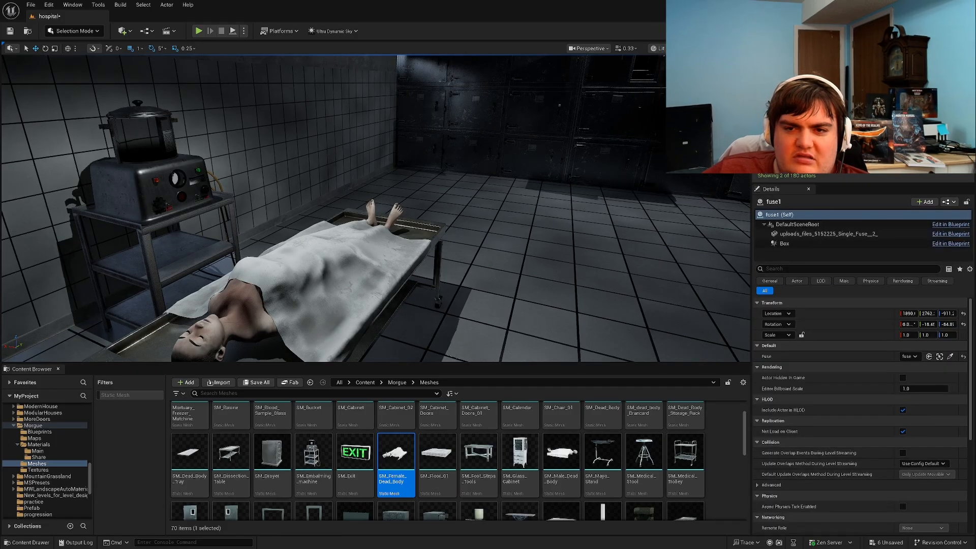
{"action": "left_click_drag", "start_coordinate": [588, 154], "coordinate": [153, 305]}
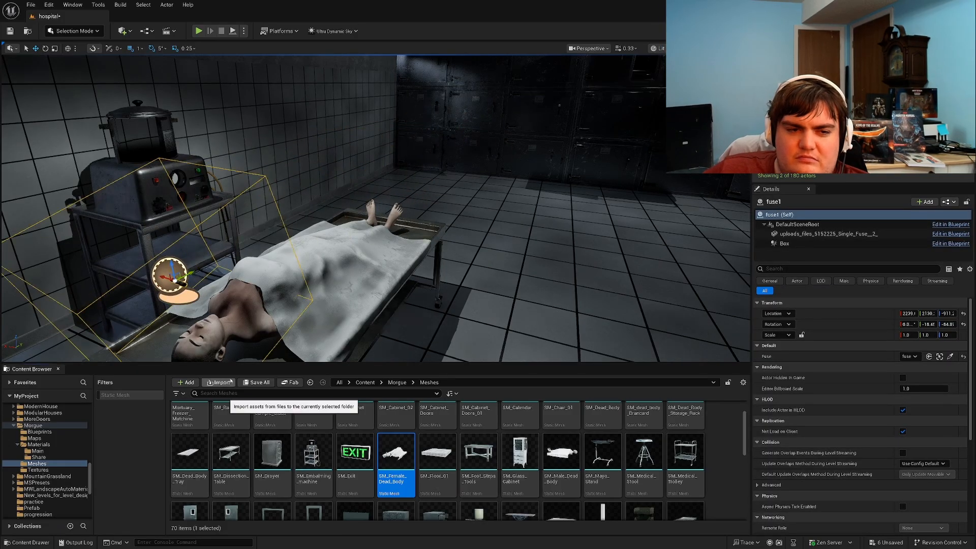
{"action": "key", "text": "w"}
{"action": "right_click_drag", "start_coordinate": [229, 315], "coordinate": [218, 340]}
{"action": "mouse_move", "coordinate": [310, 239]}
{"action": "left_mouse_down"}
{"action": "mouse_move", "coordinate": [356, 224]}
{"action": "mouse_move", "coordinate": [384, 232]}
{"action": "mouse_move", "coordinate": [294, 234]}
{"action": "left_mouse_up"}
{"action": "key", "text": "e"}
{"action": "key", "text": "w"}
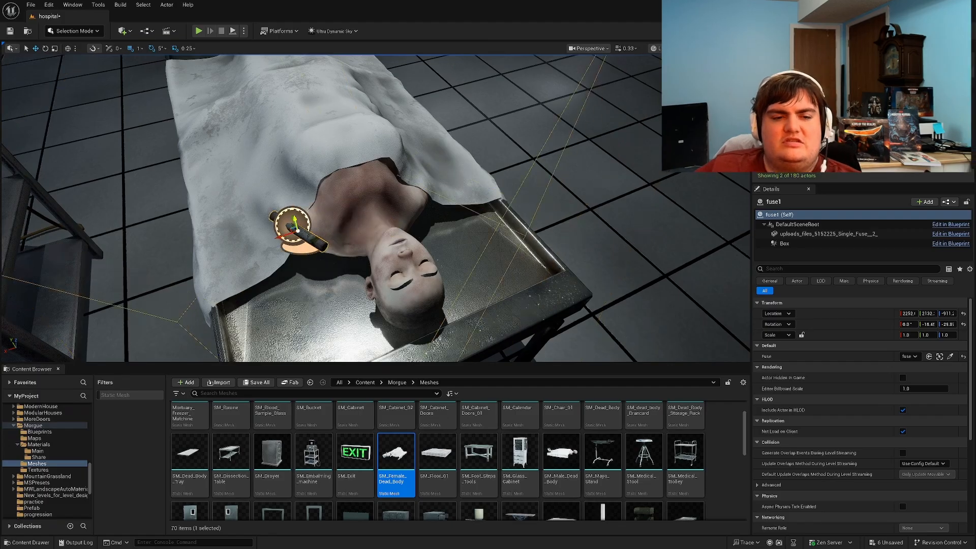
Step: Lower fuse1 onto the metal tabletop and shift it aside from the body's head
{"action": "left_click_drag", "start_coordinate": [293, 226], "coordinate": [316, 311]}
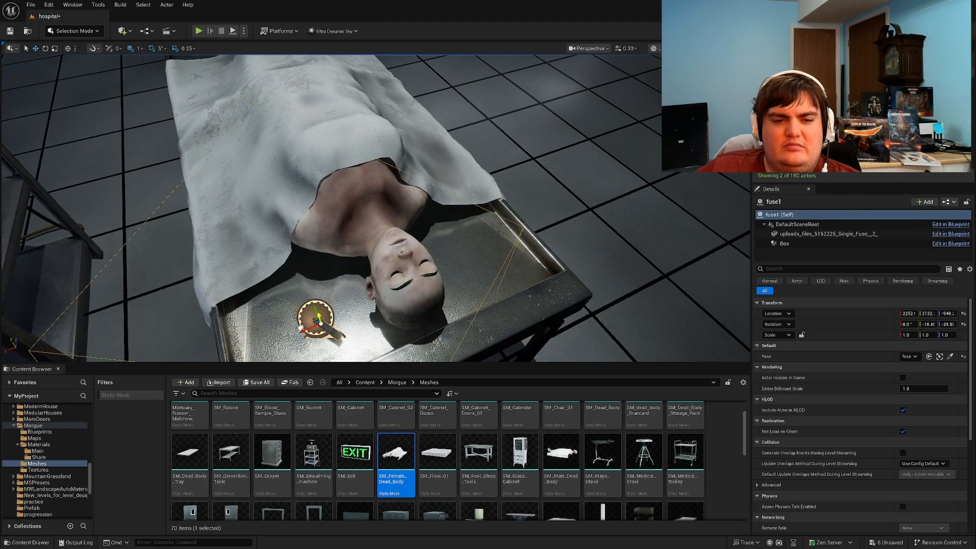
{"action": "key", "text": "Escape"}
{"action": "right_click_drag", "start_coordinate": [330, 324], "coordinate": [244, 335]}
{"action": "left_click", "coordinate": [359, 209]}
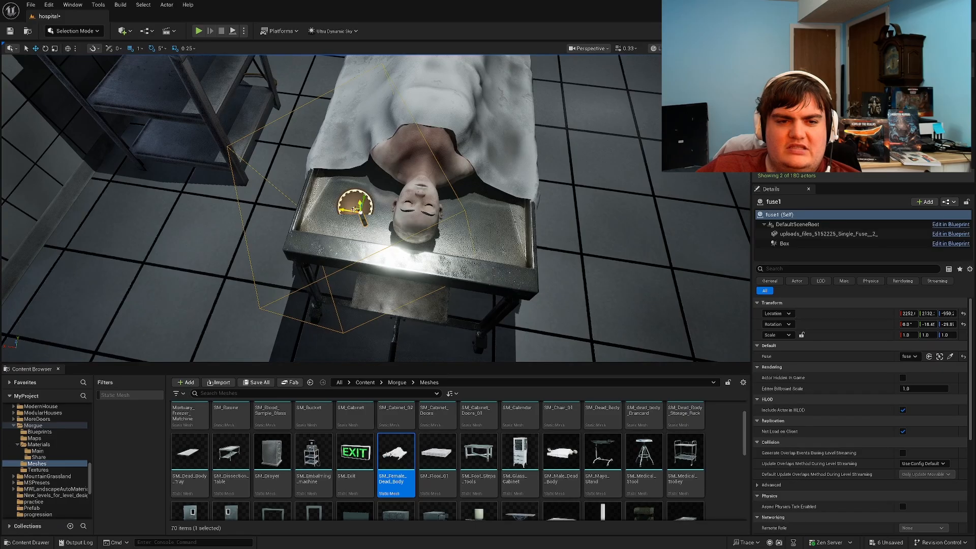
{"action": "left_click_drag", "start_coordinate": [355, 210], "coordinate": [325, 213]}
{"action": "key", "text": "Escape"}
Step: Set the light color of the two spot lights under the hanging lamps to warm beige, hex C3BEA4
{"action": "right_click_drag", "start_coordinate": [432, 214], "coordinate": [511, 220]}
{"action": "right_click_drag", "start_coordinate": [388, 122], "coordinate": [262, 118]}
{"action": "key", "text": "s"}
{"action": "key", "text": "g"}
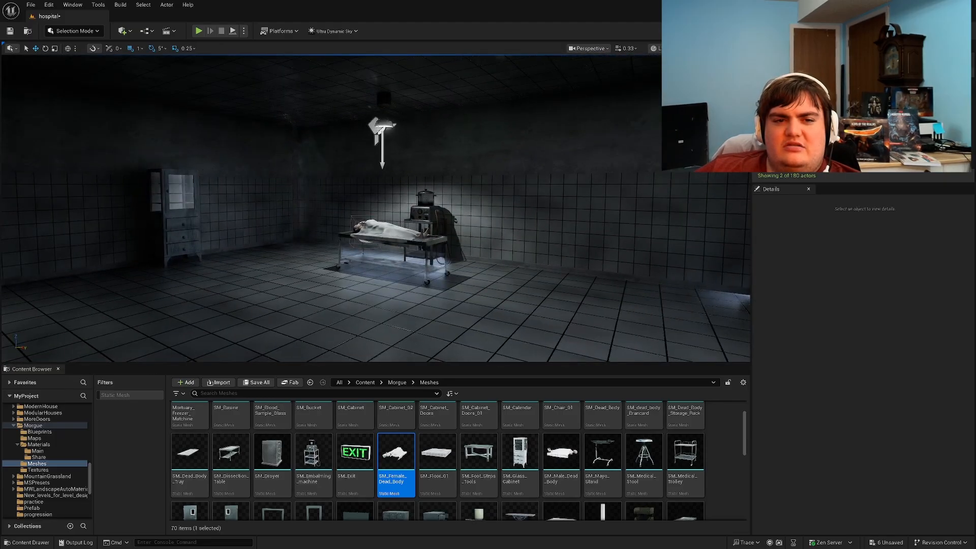
{"action": "left_click", "coordinate": [377, 127]}
{"action": "right_click_drag", "start_coordinate": [377, 127], "coordinate": [457, 153]}
{"action": "left_click", "coordinate": [405, 104], "text": "shift"}
{"action": "key", "text": "a"}
{"action": "left_click", "coordinate": [907, 333]}
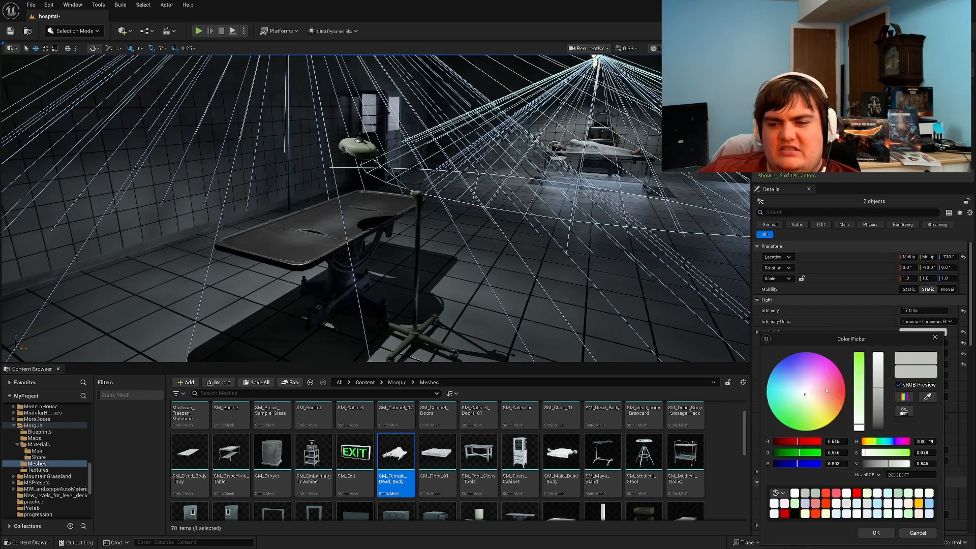
{"action": "left_click_drag", "start_coordinate": [817, 396], "coordinate": [816, 403]}
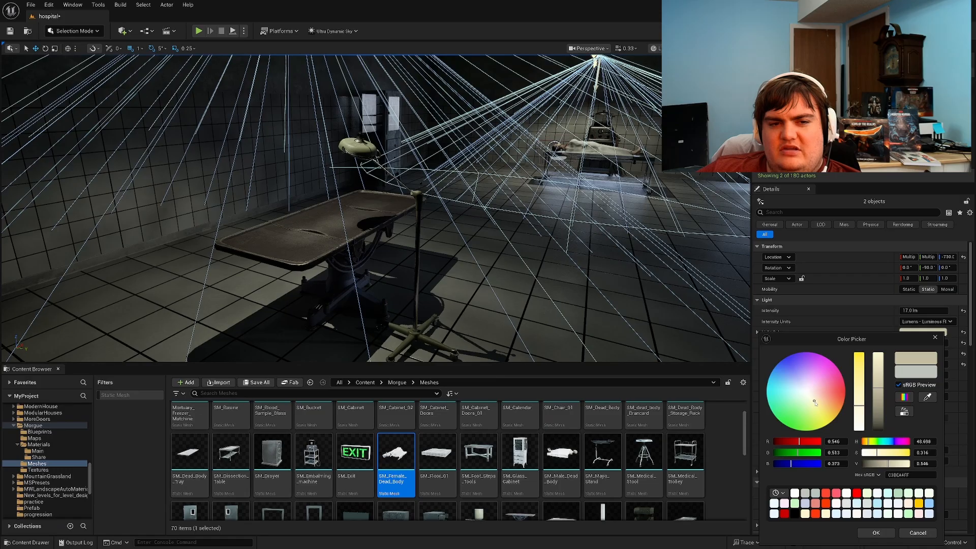
Step: Set the rect light above the body freezers to a warm cream color with RGB 1.0, 0.853, 0.719
{"action": "right_click_drag", "start_coordinate": [719, 307], "coordinate": [719, 274]}
{"action": "key", "text": "s"}
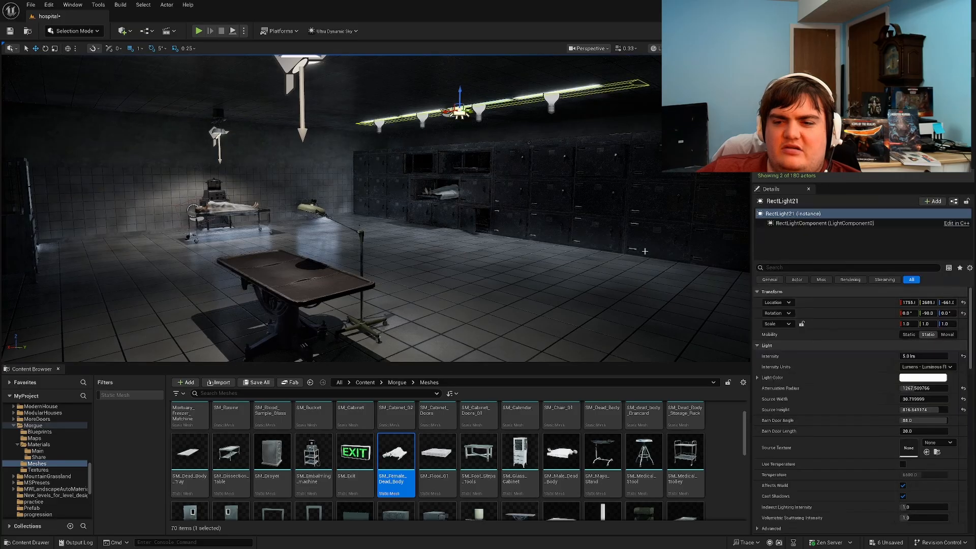
{"action": "left_click", "coordinate": [920, 379]}
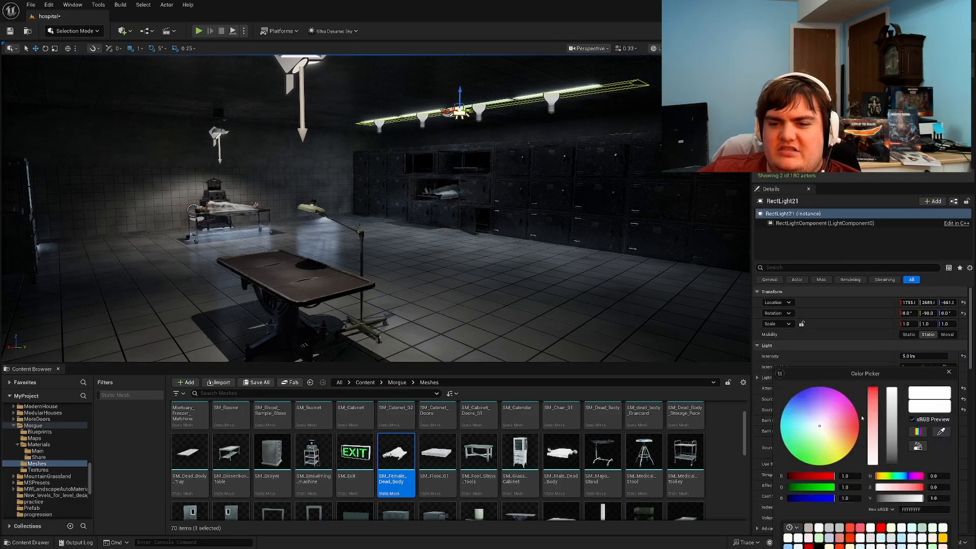
{"action": "left_click", "coordinate": [830, 432]}
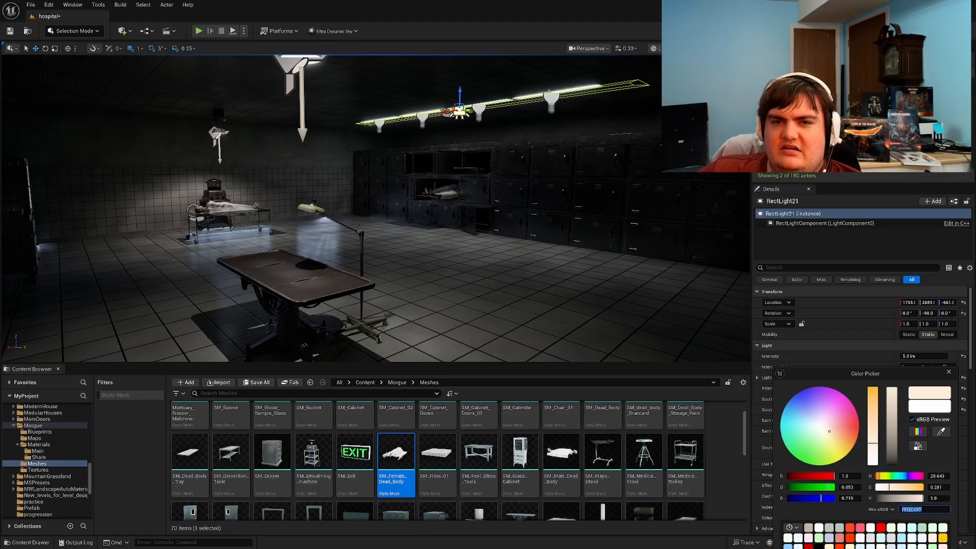
Step: Tint the emissive color of the flat ceiling light's material instance warm cream and leave the material editor
{"action": "left_click", "coordinate": [630, 129]}
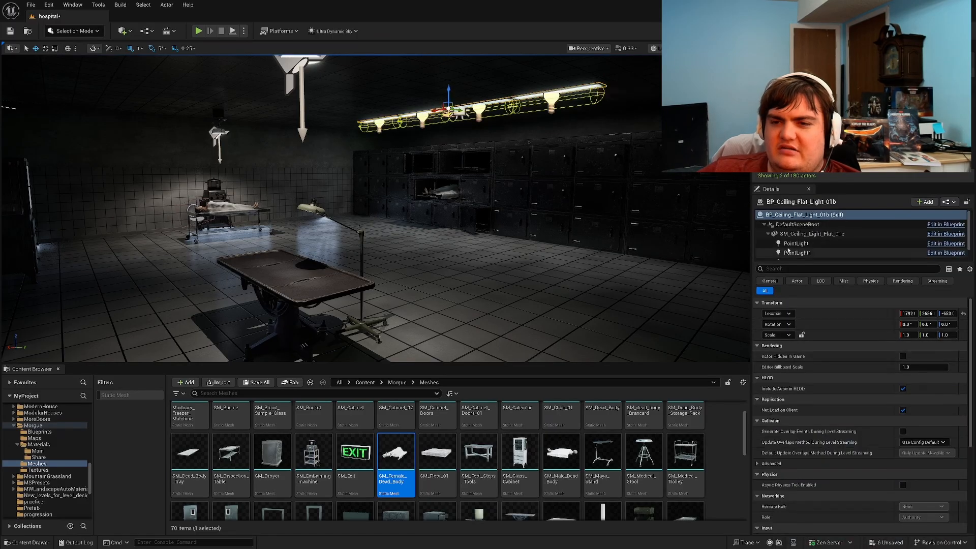
{"action": "left_click", "coordinate": [833, 234]}
{"action": "double_click", "coordinate": [909, 395]}
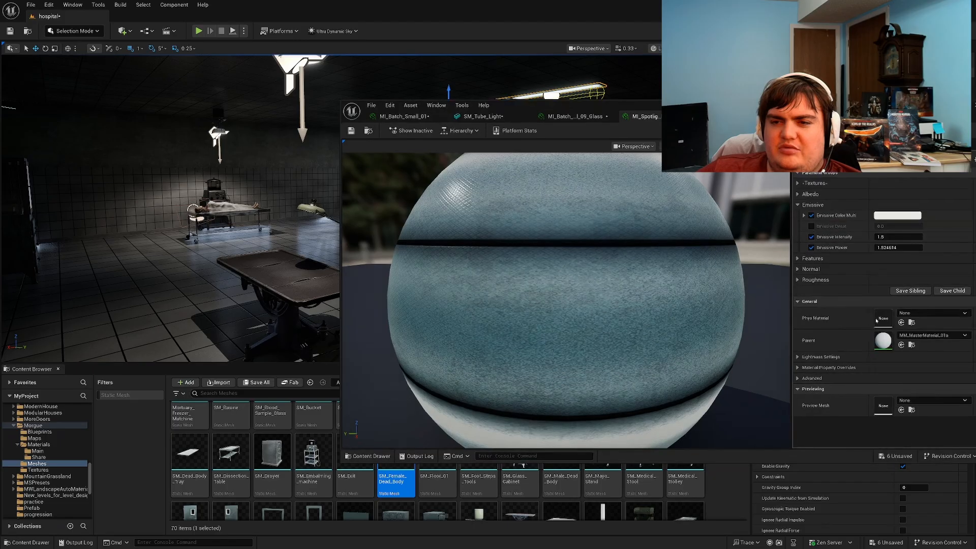
{"action": "left_click", "coordinate": [896, 216]}
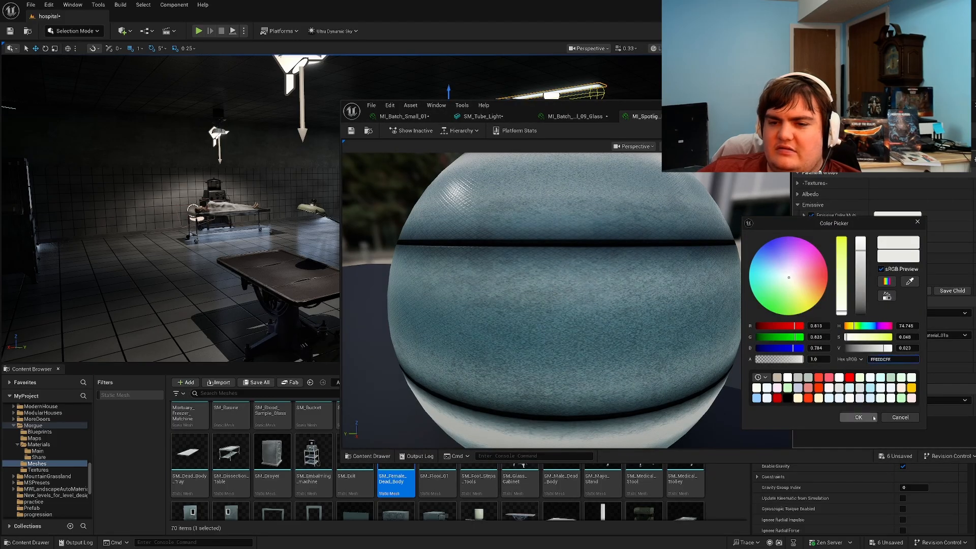
{"action": "left_click", "coordinate": [858, 417]}
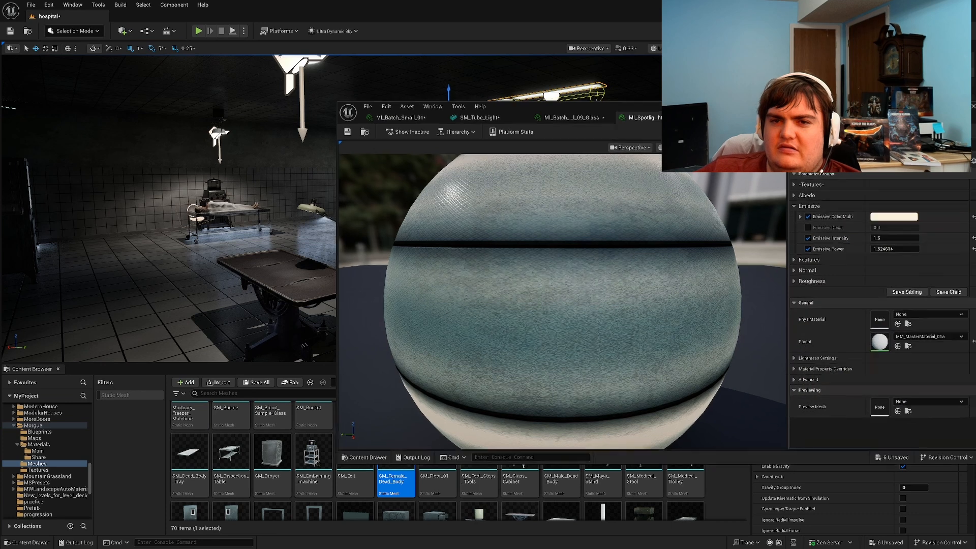
{"action": "left_click_drag", "start_coordinate": [890, 120], "coordinate": [643, 265]}
{"action": "left_click", "coordinate": [696, 251]}
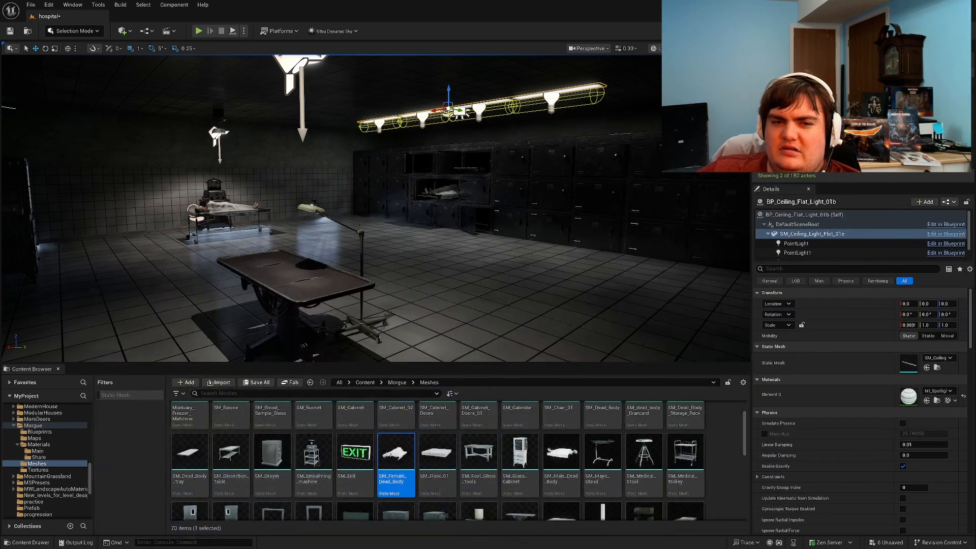
Step: Examine the morgue's warmer lighting and prop layout with editor icons hidden and the viewport full screen
{"action": "right_click_drag", "start_coordinate": [603, 252], "coordinate": [644, 220]}
{"action": "key", "text": "Escape"}
{"action": "key", "text": "w"}
{"action": "key", "text": "s"}
{"action": "key", "text": "w"}
{"action": "key", "text": "g"}
{"action": "key", "text": "g"}
{"action": "key", "text": "w"}
{"action": "key", "text": "w"}
{"action": "key", "text": "w"}
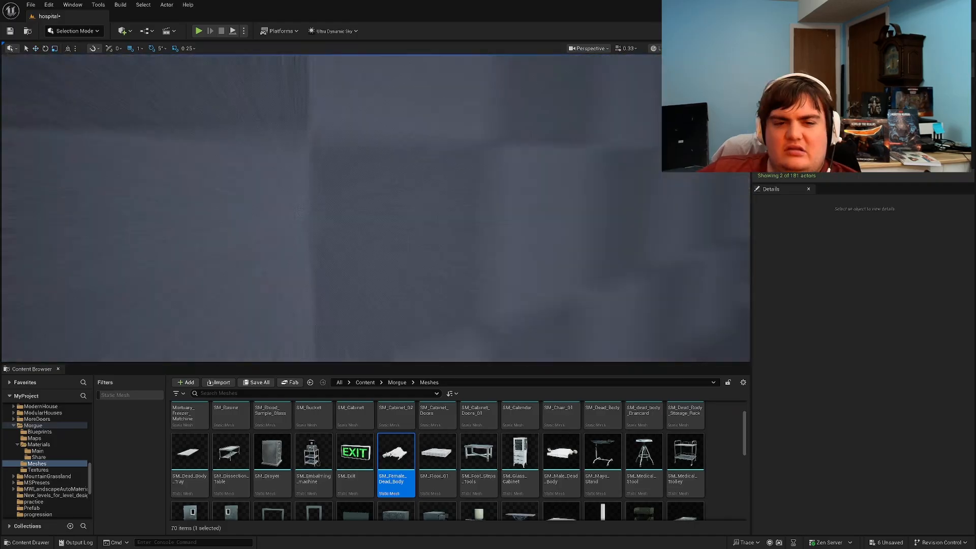
{"action": "right_click_drag", "start_coordinate": [557, 240], "coordinate": [607, 242]}
{"action": "key", "text": "F11"}
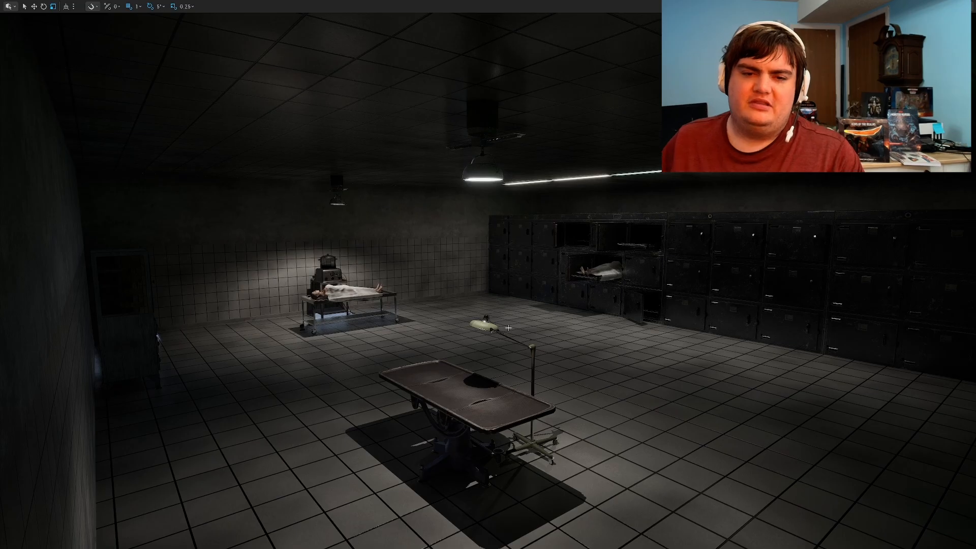
{"action": "mouse_move", "coordinate": [508, 328]}
{"action": "right_mouse_down"}
{"action": "mouse_move", "coordinate": [524, 325]}
{"action": "mouse_move", "coordinate": [508, 328]}
{"action": "right_mouse_up"}
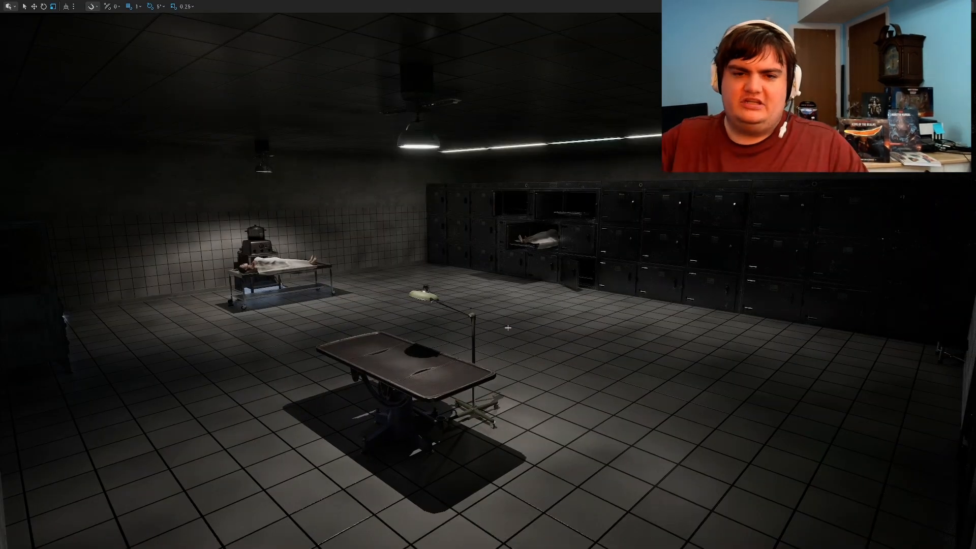
{"action": "key", "text": "w"}
{"action": "mouse_move", "coordinate": [441, 300]}
{"action": "right_mouse_down"}
{"action": "mouse_move", "coordinate": [504, 300]}
{"action": "mouse_move", "coordinate": [447, 300]}
{"action": "right_mouse_up"}
{"action": "key", "text": "F11"}
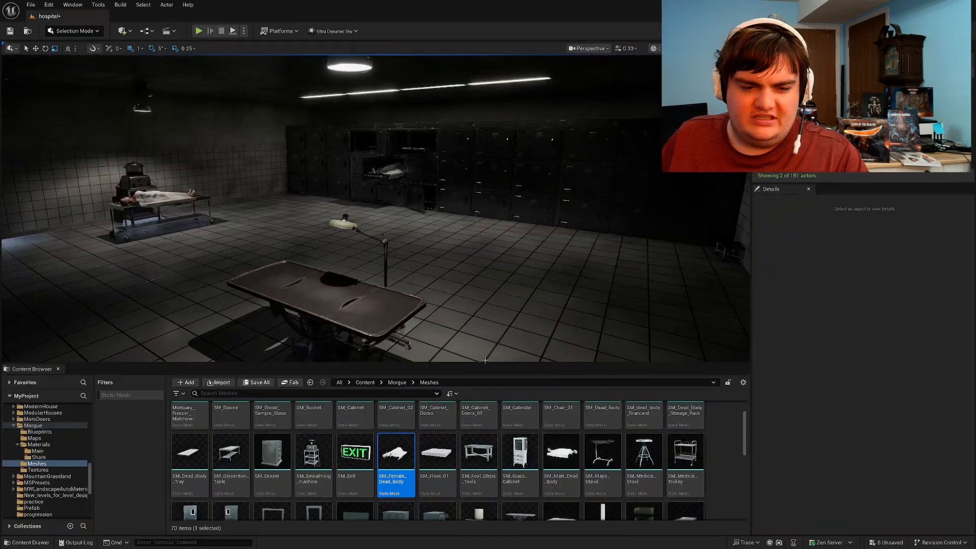
Step: Place an SM_Foot_Steps_Tools step stool on the floor beside the operating table
{"action": "right_click_drag", "start_coordinate": [432, 305], "coordinate": [349, 329]}
{"action": "key", "text": "d"}
{"action": "key", "text": "w"}
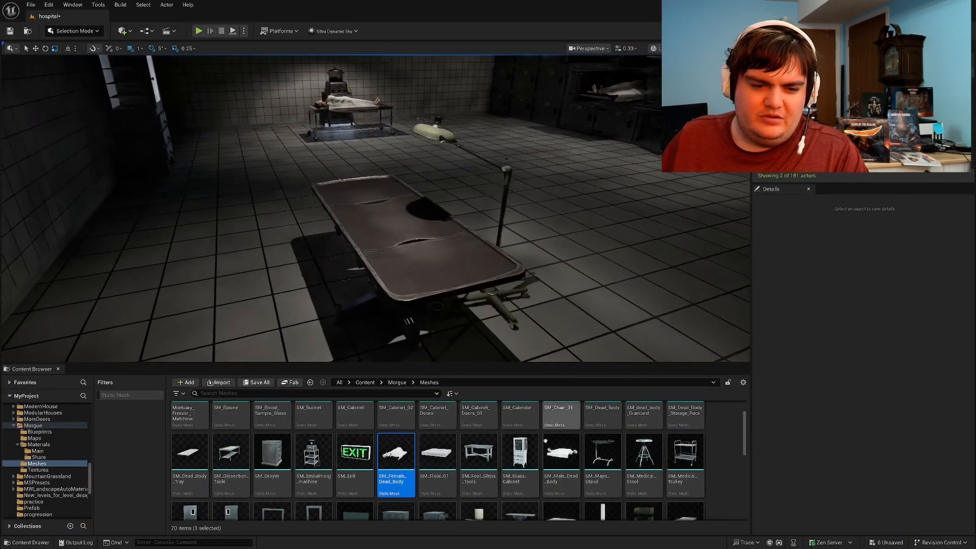
{"action": "left_click_drag", "start_coordinate": [478, 462], "coordinate": [312, 271]}
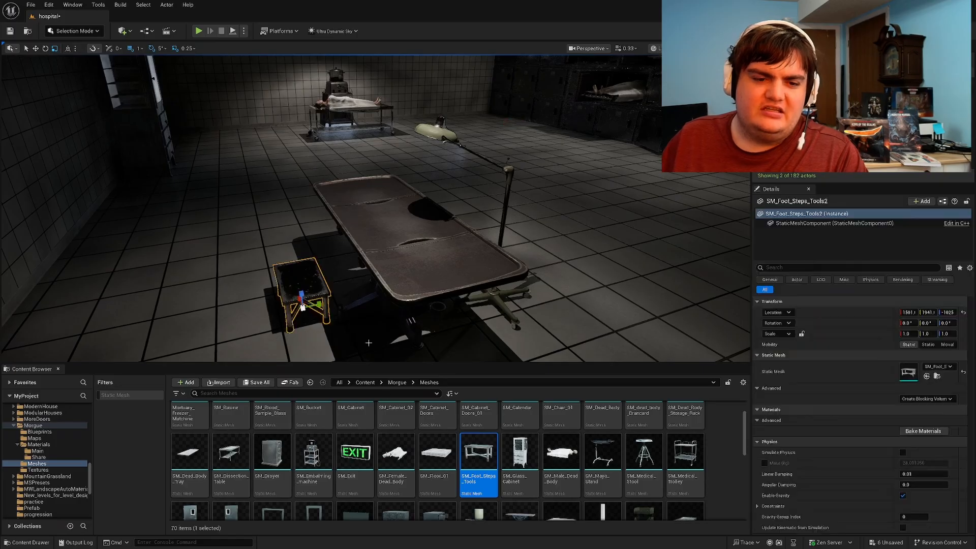
Step: Place a second SM_Foot_Steps_Tools stool beside the metal table with the body, rotated about 90° and nudged into position
{"action": "left_click", "coordinate": [356, 130]}
{"action": "key", "text": "f"}
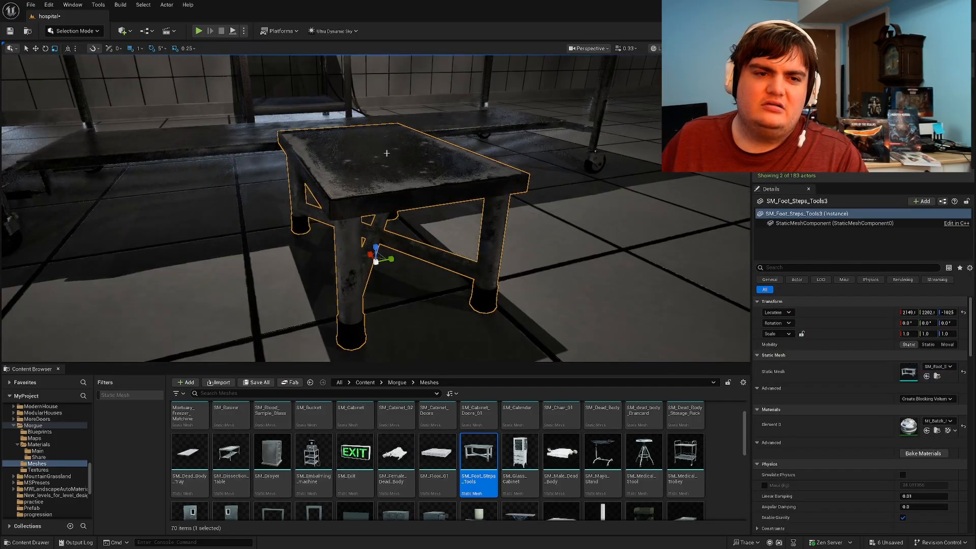
{"action": "key", "text": "e"}
{"action": "right_click_drag", "start_coordinate": [387, 153], "coordinate": [448, 178]}
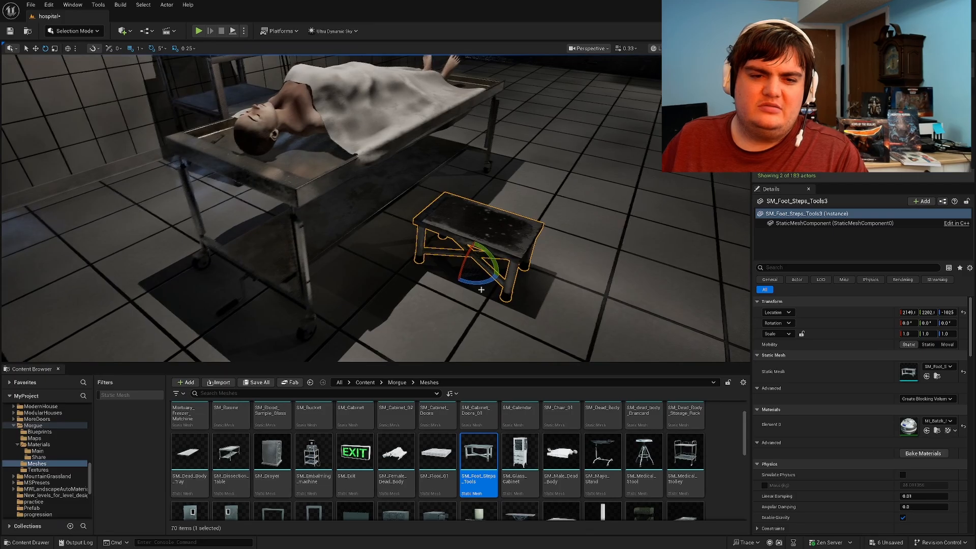
{"action": "left_click_drag", "start_coordinate": [481, 285], "coordinate": [427, 282]}
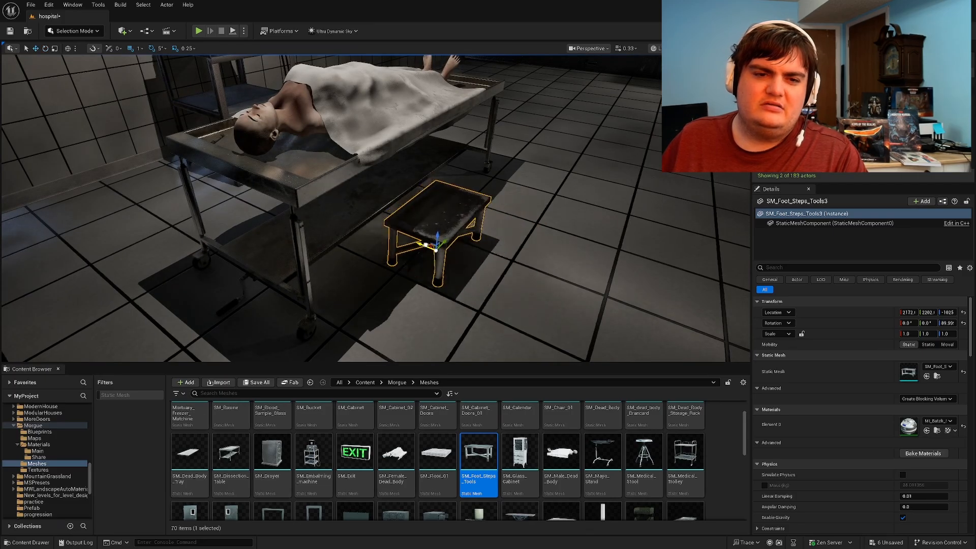
{"action": "key", "text": "Escape"}
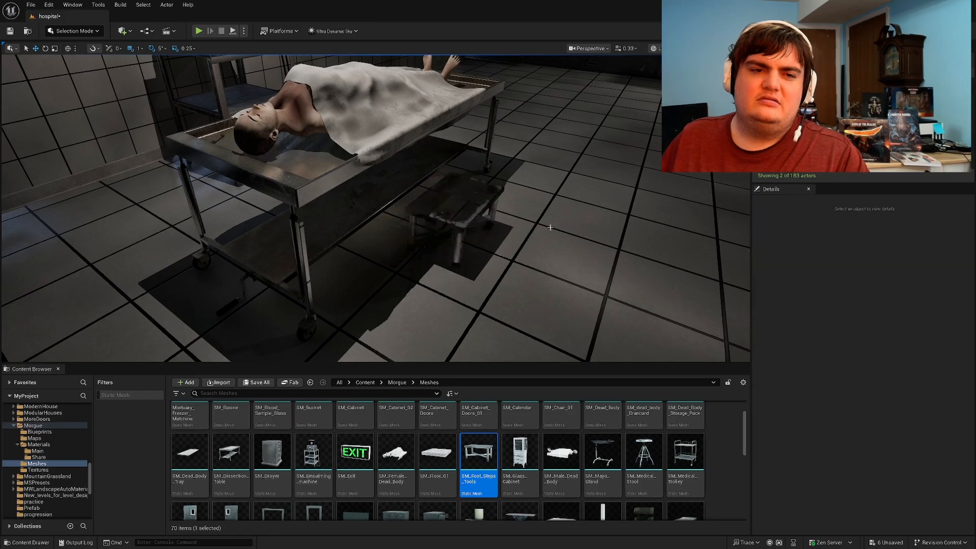
Step: Place an SM_Mayo_Stand on the floor near the foot end of the metal table with the body
{"action": "right_click_drag", "start_coordinate": [549, 227], "coordinate": [478, 207]}
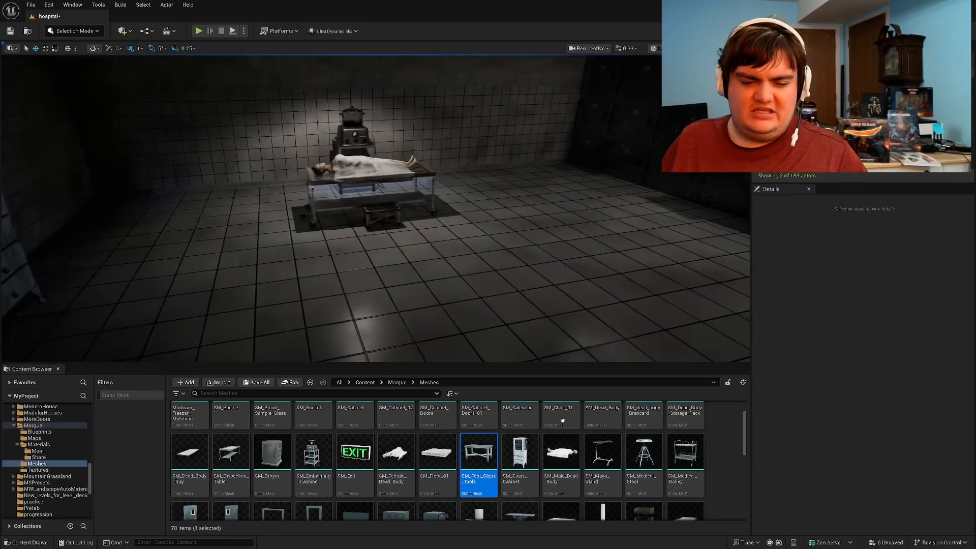
{"action": "left_click_drag", "start_coordinate": [330, 276], "coordinate": [444, 216]}
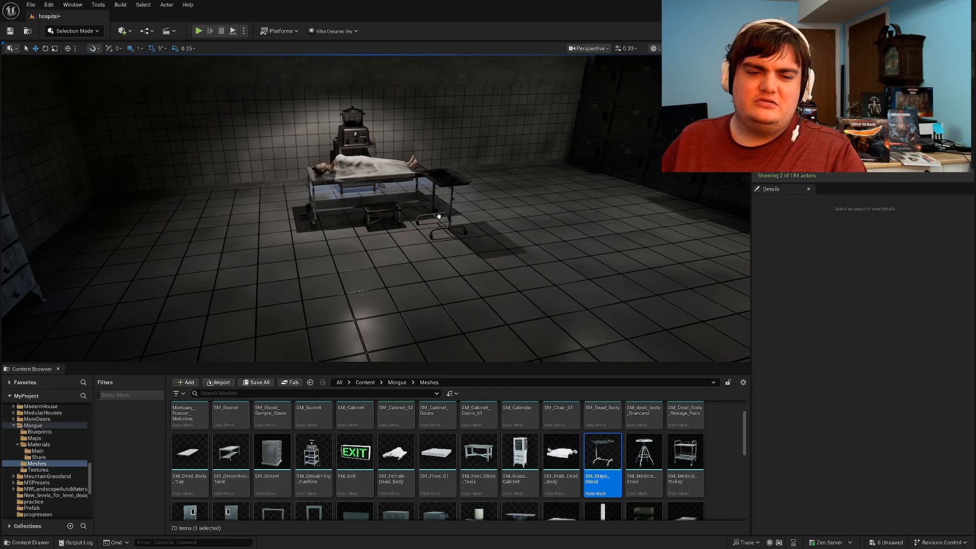
{"action": "left_click_drag", "start_coordinate": [487, 245], "coordinate": [487, 244]}
Step: Place an SM_Surgical_Kits_02 tool on the Mayo stand's tray and rotate it to lie flat
{"action": "right_click_drag", "start_coordinate": [487, 244], "coordinate": [600, 264]}
{"action": "key", "text": "w"}
{"action": "key", "text": "w"}
{"action": "scroll", "coordinate": [312, 488], "scroll_direction": "down", "scroll_amount": 3}
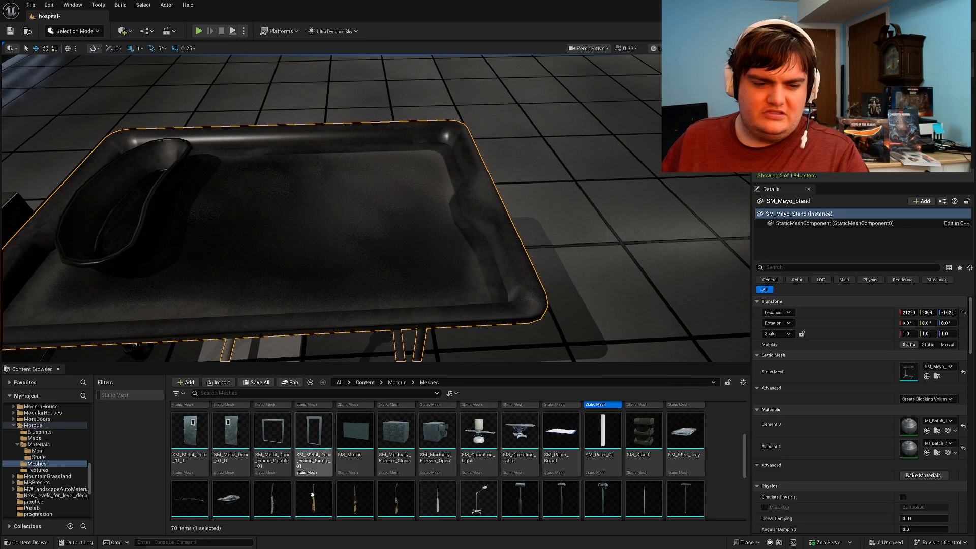
{"action": "left_click_drag", "start_coordinate": [280, 247], "coordinate": [258, 257]}
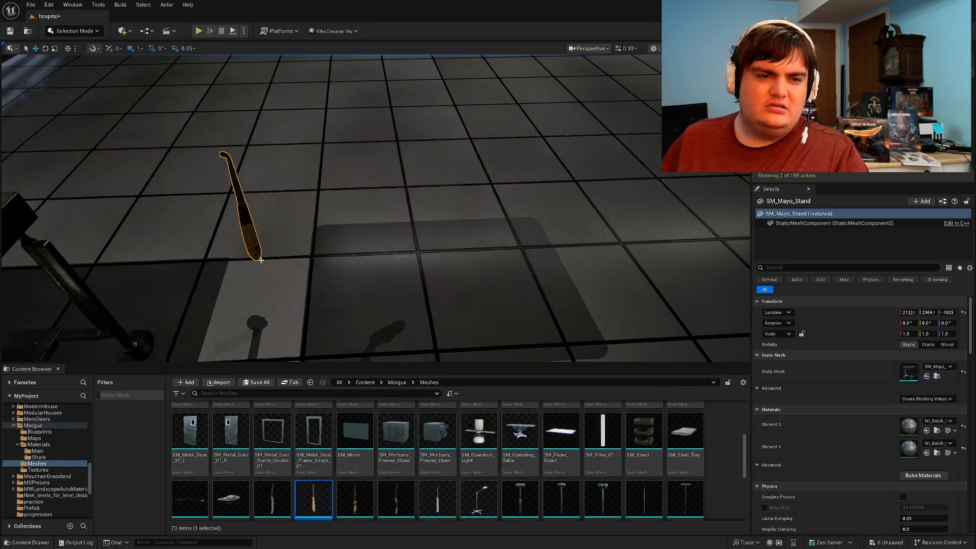
{"action": "right_click_drag", "start_coordinate": [305, 248], "coordinate": [213, 259]}
{"action": "key", "text": "d"}
{"action": "key", "text": "e"}
{"action": "left_click_drag", "start_coordinate": [305, 248], "coordinate": [334, 264]}
{"action": "key", "text": "w"}
{"action": "key", "text": "e"}
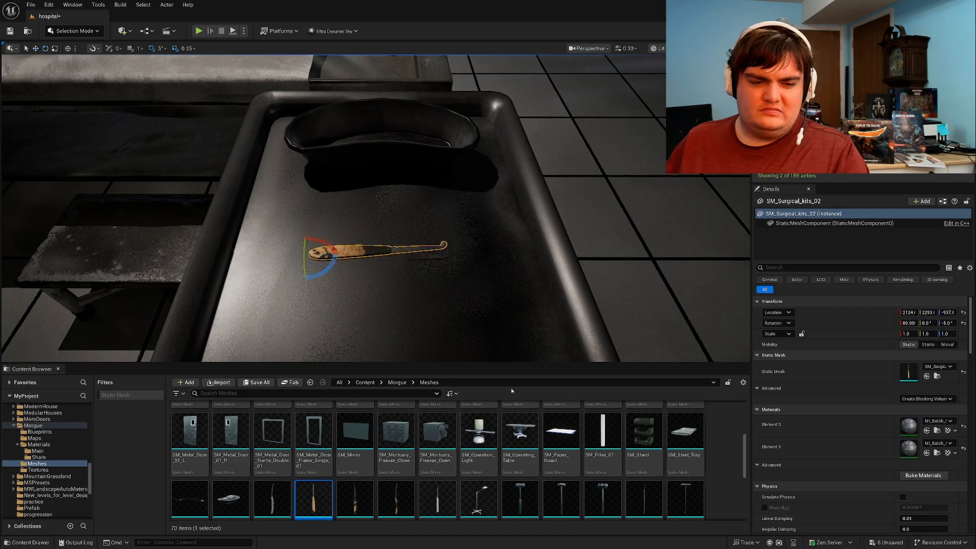
Step: Add a duplicate tool with the SM_Surgical_Kits_03 mesh, turned slightly and set beside the first on the tray
{"action": "left_click_drag", "start_coordinate": [355, 500], "coordinate": [909, 371]}
{"action": "left_click_drag", "start_coordinate": [328, 271], "coordinate": [317, 278]}
{"action": "key", "text": "ctrl+d"}
{"action": "left_click_drag", "start_coordinate": [306, 260], "coordinate": [356, 285]}
{"action": "key", "text": "ctrl+z"}
{"action": "key", "text": "ctrl+z"}
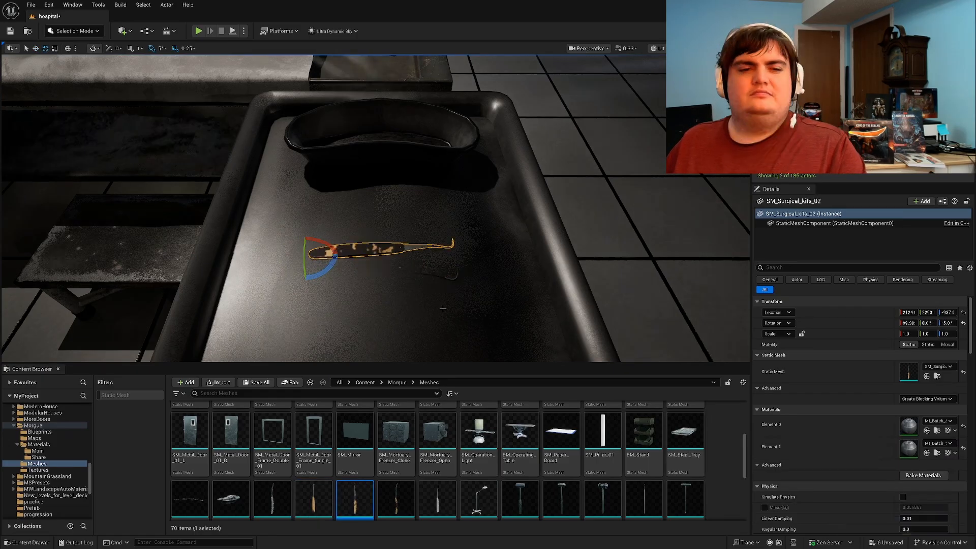
{"action": "key", "text": "ctrl+y"}
{"action": "right_click_drag", "start_coordinate": [443, 308], "coordinate": [407, 307]}
{"action": "key", "text": "w"}
{"action": "left_click_drag", "start_coordinate": [350, 243], "coordinate": [350, 264]}
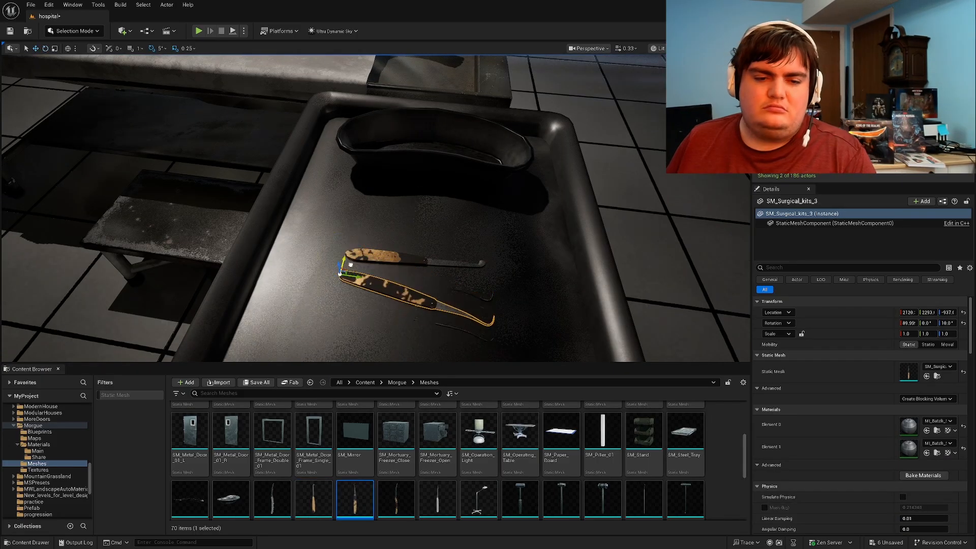
Step: Add another tool copy with the SM_Surgical_Kits_01 mesh near the kidney dish on the tray
{"action": "left_click_drag", "start_coordinate": [314, 500], "coordinate": [908, 371]}
{"action": "left_click_drag", "start_coordinate": [272, 500], "coordinate": [909, 372]}
{"action": "left_click_drag", "start_coordinate": [360, 204], "coordinate": [377, 164]}
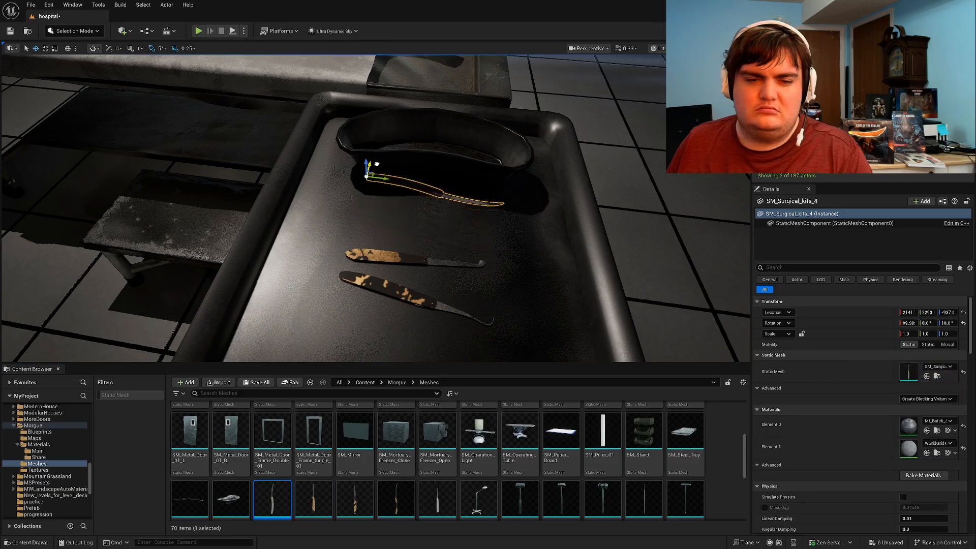
{"action": "left_click_drag", "start_coordinate": [914, 382], "coordinate": [913, 379]}
Step: Give a further tool copy on the tray the SM_Surgical_Mallet_03 mesh and tilt it about 5° to rest on the surface
{"action": "right_click_drag", "start_coordinate": [610, 320], "coordinate": [697, 336]}
{"action": "left_click_drag", "start_coordinate": [603, 500], "coordinate": [712, 470]}
{"action": "right_click_drag", "start_coordinate": [283, 196], "coordinate": [283, 243]}
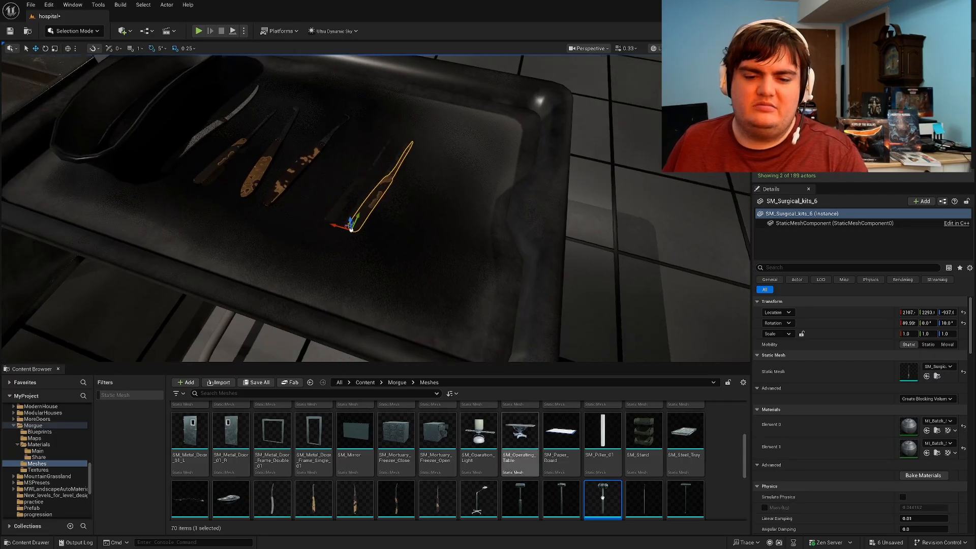
{"action": "left_click_drag", "start_coordinate": [901, 404], "coordinate": [910, 371]}
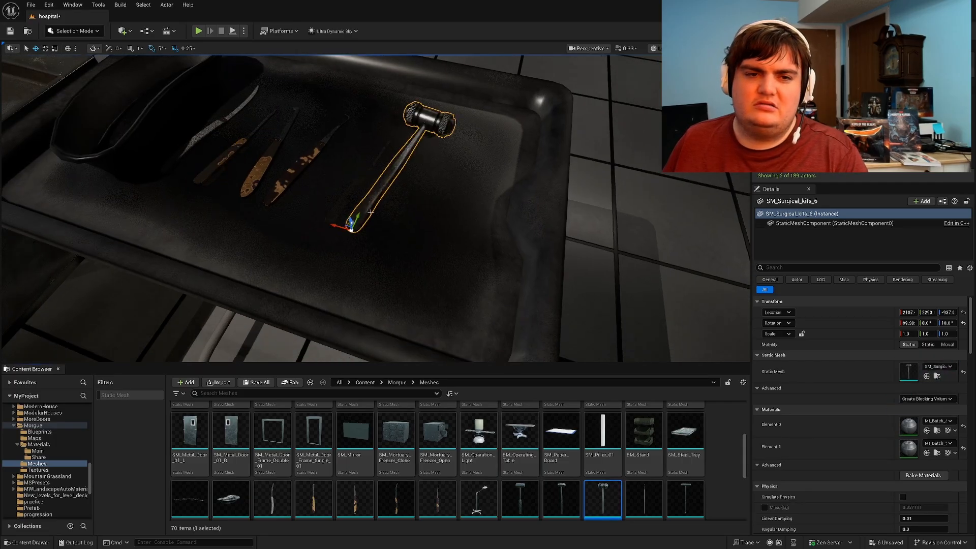
{"action": "right_click_drag", "start_coordinate": [371, 212], "coordinate": [285, 165]}
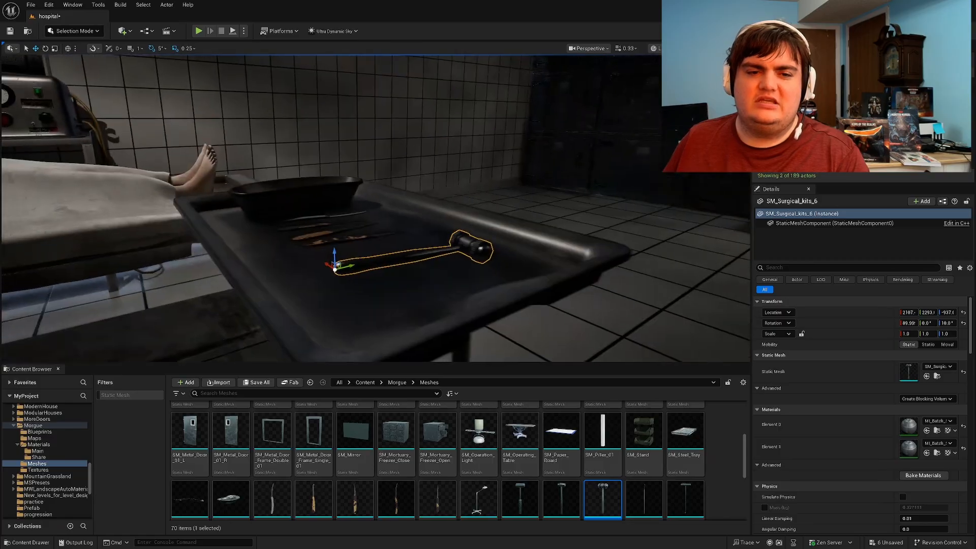
{"action": "right_click_drag", "start_coordinate": [203, 201], "coordinate": [213, 222]}
{"action": "key", "text": "w"}
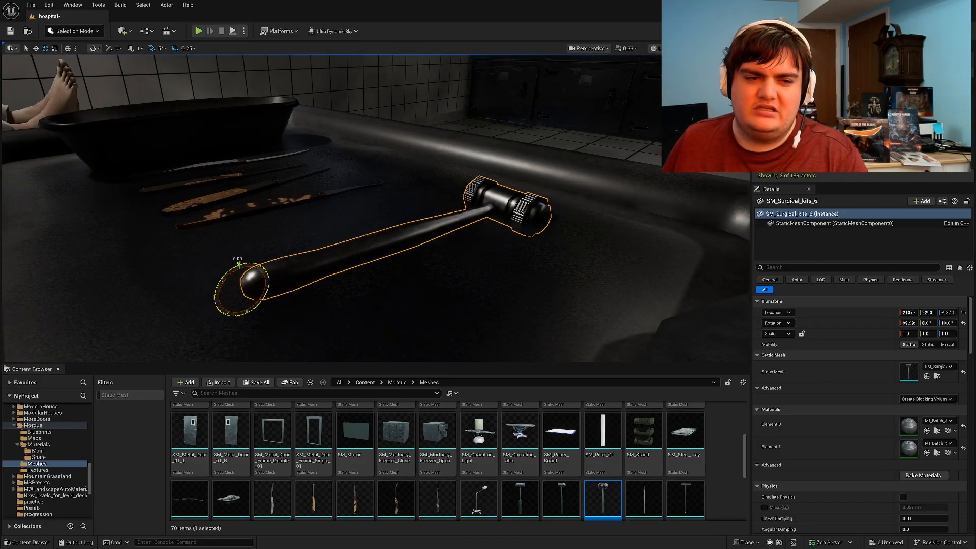
{"action": "left_click_drag", "start_coordinate": [239, 265], "coordinate": [236, 264]}
{"action": "right_click_drag", "start_coordinate": [385, 279], "coordinate": [346, 325]}
Step: Duplicate the mallet toward the tray's free end, swap the copy's mesh to SM_Surgical_Mallet_04 and level it flat
{"action": "scroll", "coordinate": [605, 443], "scroll_direction": "down", "scroll_amount": 1}
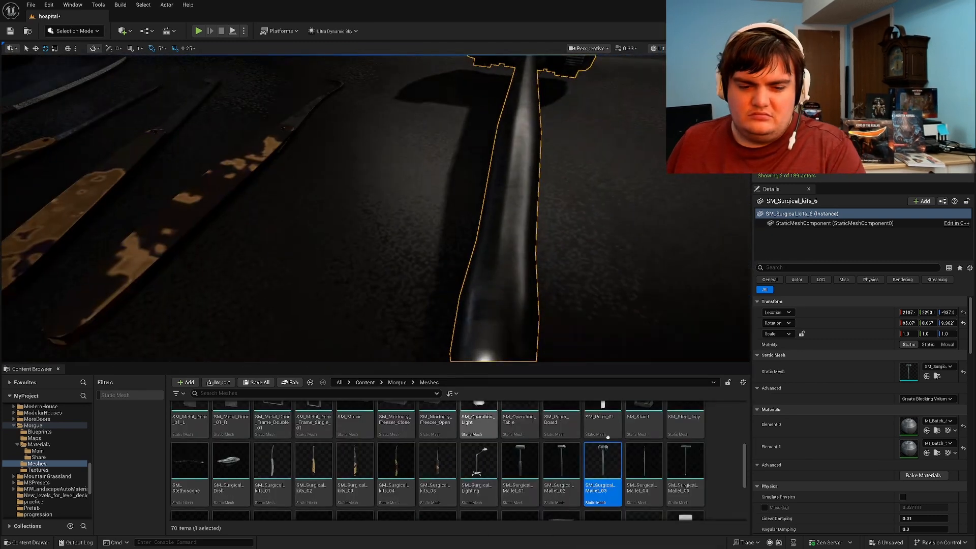
{"action": "right_click_drag", "start_coordinate": [377, 244], "coordinate": [379, 269]}
{"action": "key", "text": "w"}
{"action": "left_click_drag", "start_coordinate": [370, 280], "coordinate": [450, 293], "text": "alt"}
{"action": "key", "text": "e"}
{"action": "left_click", "coordinate": [644, 468]}
{"action": "left_click", "coordinate": [926, 376]}
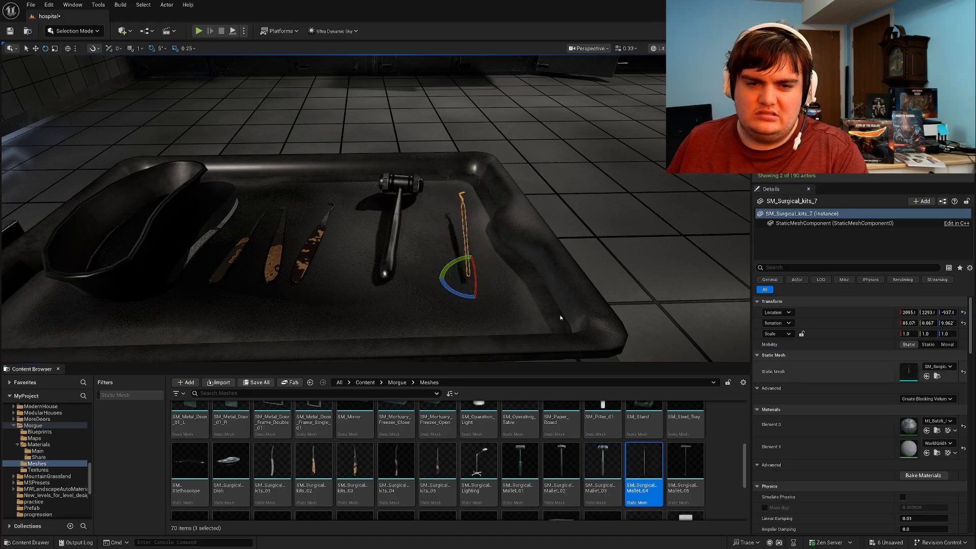
{"action": "right_click_drag", "start_coordinate": [561, 305], "coordinate": [465, 265]}
{"action": "left_click_drag", "start_coordinate": [604, 207], "coordinate": [594, 218]}
{"action": "right_click_drag", "start_coordinate": [595, 219], "coordinate": [661, 244]}
Step: Add another tool copy with the SM_Surgical_Scissors_01 mesh, rotated and positioned between the mallet and the thin probe
{"action": "scroll", "coordinate": [600, 468], "scroll_direction": "down", "scroll_amount": 2}
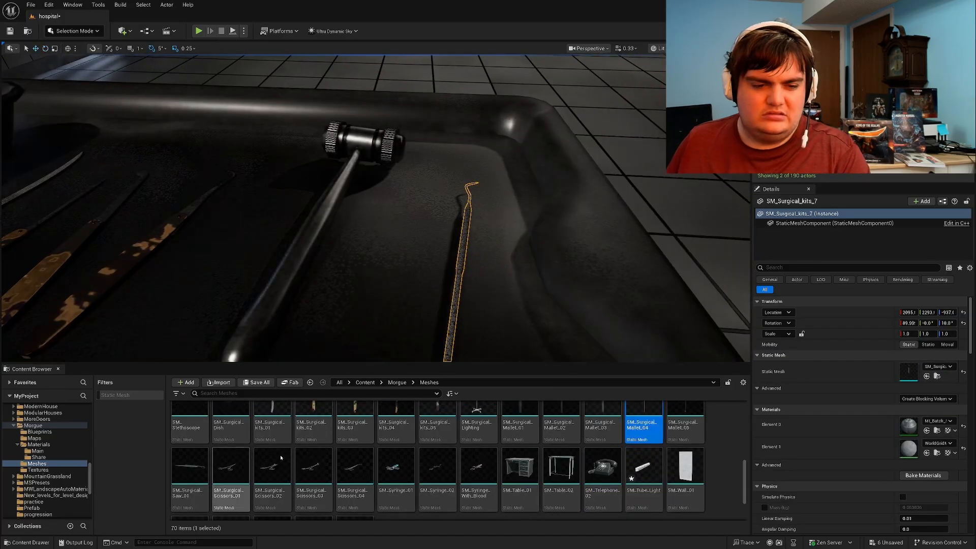
{"action": "right_click_drag", "start_coordinate": [458, 244], "coordinate": [448, 265]}
{"action": "key", "text": "w"}
{"action": "left_click_drag", "start_coordinate": [394, 247], "coordinate": [353, 245], "text": "alt"}
{"action": "left_click", "coordinate": [231, 468]}
{"action": "left_click", "coordinate": [926, 376]}
{"action": "right_click_drag", "start_coordinate": [533, 305], "coordinate": [437, 284]}
{"action": "left_click_drag", "start_coordinate": [475, 287], "coordinate": [542, 291]}
{"action": "key", "text": "w"}
{"action": "right_click_drag", "start_coordinate": [542, 291], "coordinate": [488, 305]}
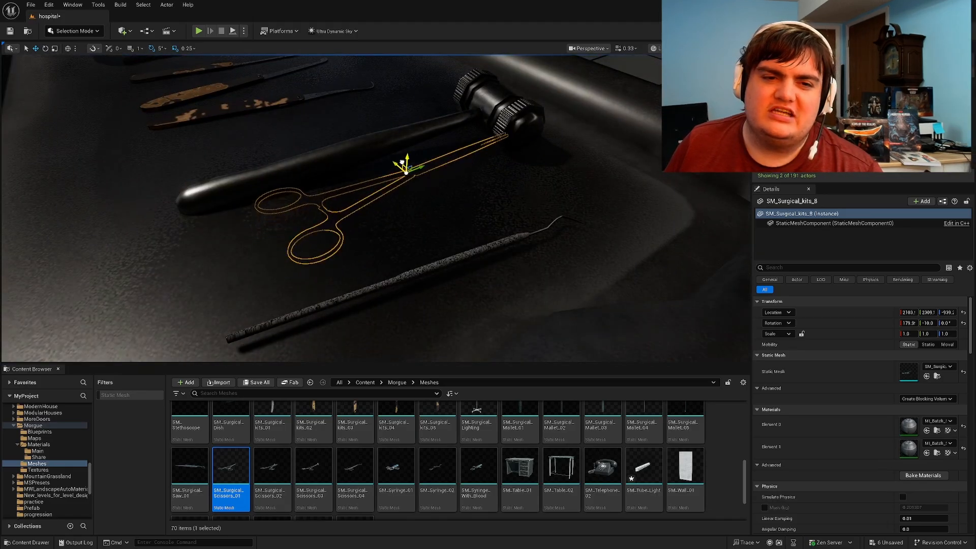
{"action": "mouse_move", "coordinate": [427, 156]}
{"action": "left_mouse_down"}
{"action": "mouse_move", "coordinate": [470, 163]}
{"action": "mouse_move", "coordinate": [513, 226]}
{"action": "mouse_move", "coordinate": [444, 204]}
{"action": "mouse_move", "coordinate": [431, 160]}
{"action": "left_mouse_up"}
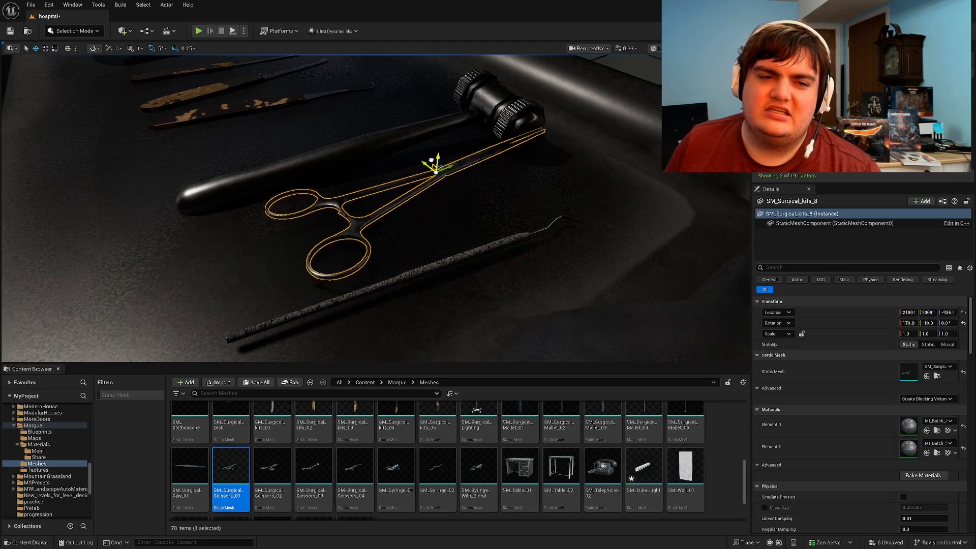
Step: Rotate the surgical scissors so they lie naturally on the tray
{"action": "key", "text": "a"}
{"action": "right_click_drag", "start_coordinate": [431, 160], "coordinate": [487, 164]}
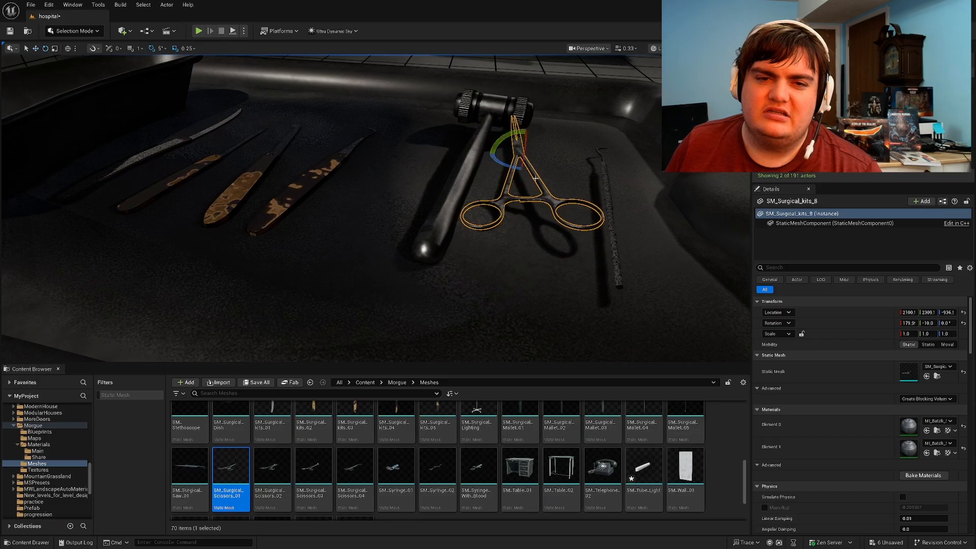
{"action": "left_click_drag", "start_coordinate": [512, 134], "coordinate": [526, 139]}
{"action": "key", "text": "w"}
{"action": "key", "text": "e"}
{"action": "key", "text": "a"}
Step: Shift the mallet toward the knives to space it evenly from the scissors
{"action": "right_click_drag", "start_coordinate": [525, 139], "coordinate": [457, 203]}
{"action": "key", "text": "d"}
{"action": "key", "text": "s"}
{"action": "left_click", "coordinate": [453, 173]}
{"action": "key", "text": "w"}
{"action": "left_click_drag", "start_coordinate": [419, 249], "coordinate": [402, 250]}
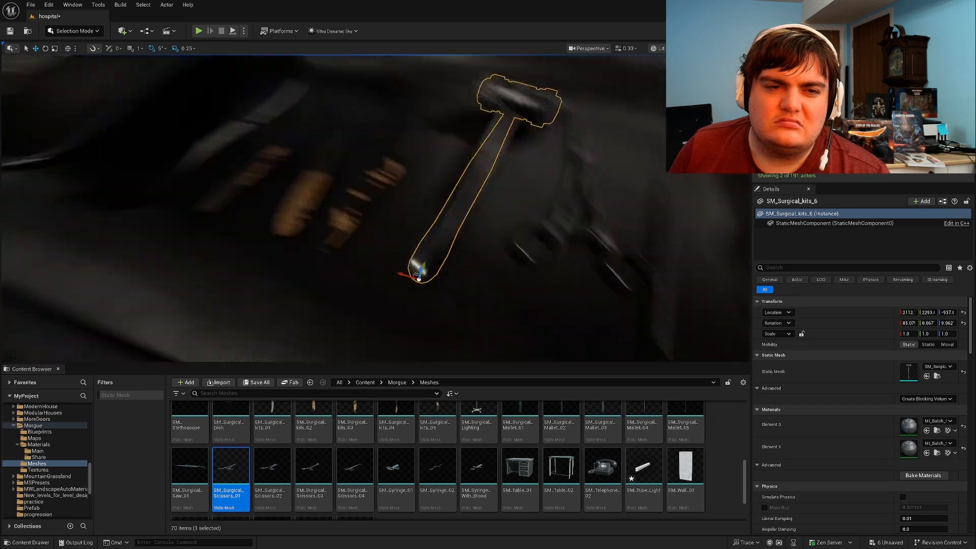
{"action": "key", "text": "Escape"}
{"action": "right_click_drag", "start_coordinate": [402, 250], "coordinate": [526, 270]}
{"action": "left_click", "coordinate": [457, 221]}
{"action": "key", "text": "w"}
{"action": "key", "text": "a"}
{"action": "key", "text": "w"}
Step: Move the Mayo stand together with its seven surgical tools beside the empty operating table and rotate the group
{"action": "left_click", "coordinate": [259, 166]}
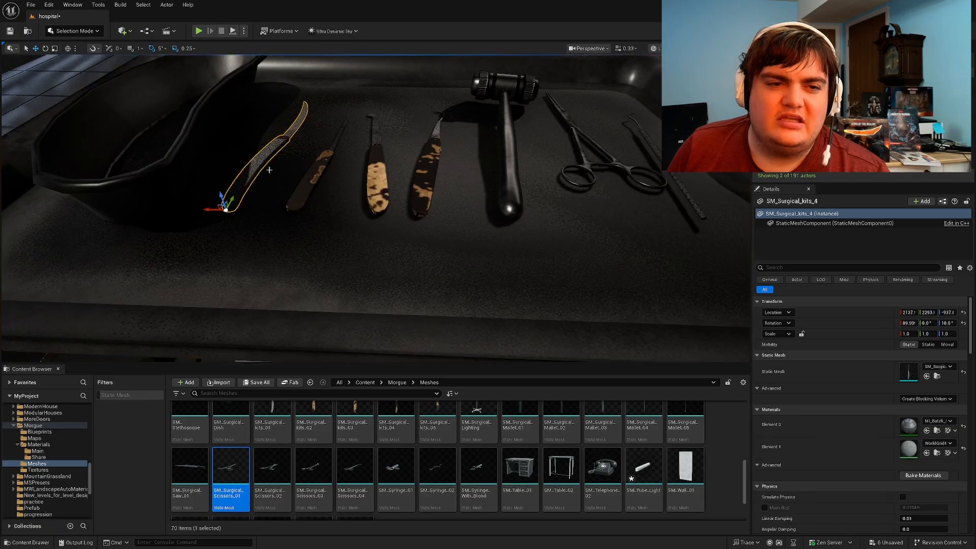
{"action": "left_click", "coordinate": [320, 171], "text": "ctrl"}
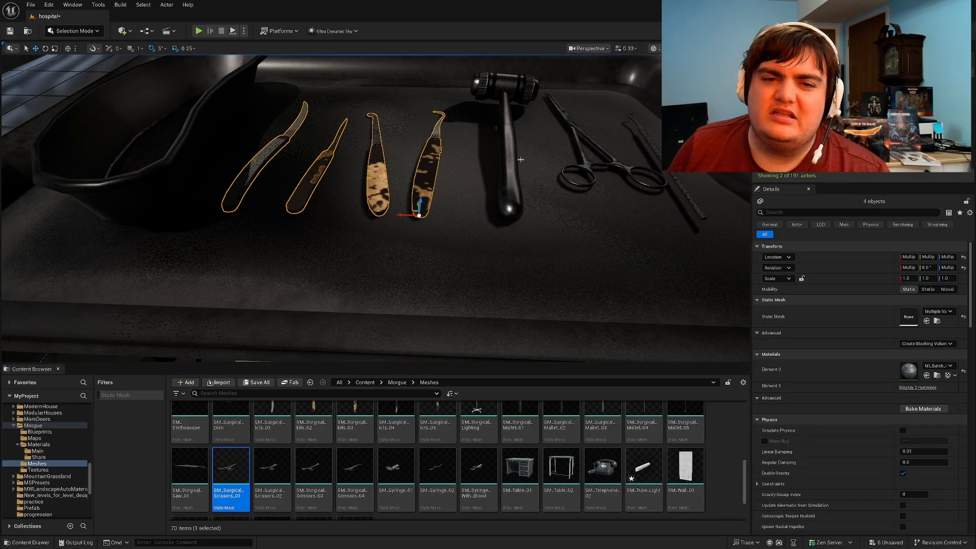
{"action": "left_click", "coordinate": [589, 166], "text": "ctrl"}
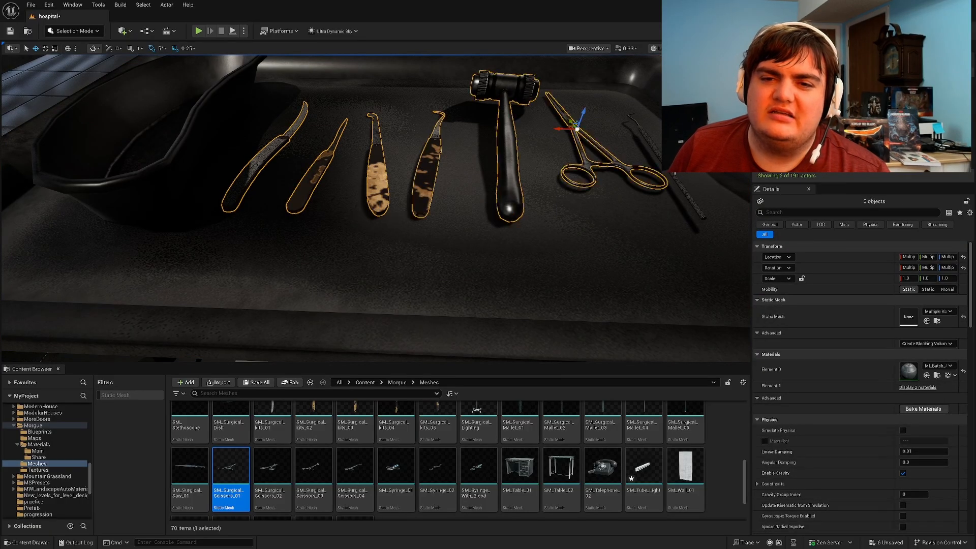
{"action": "left_click", "coordinate": [674, 177], "text": "ctrl"}
{"action": "key", "text": "s"}
{"action": "right_click_drag", "start_coordinate": [674, 176], "coordinate": [763, 162]}
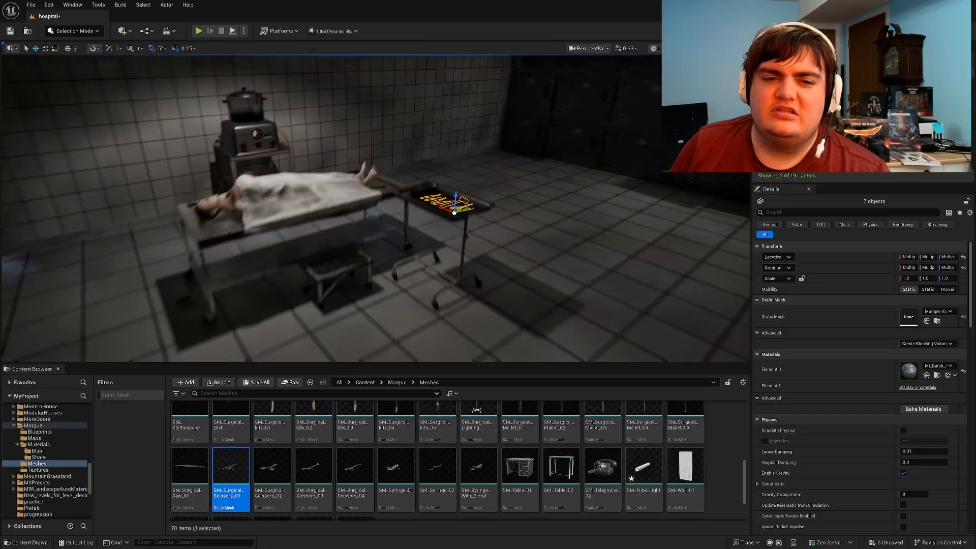
{"action": "key", "text": "f"}
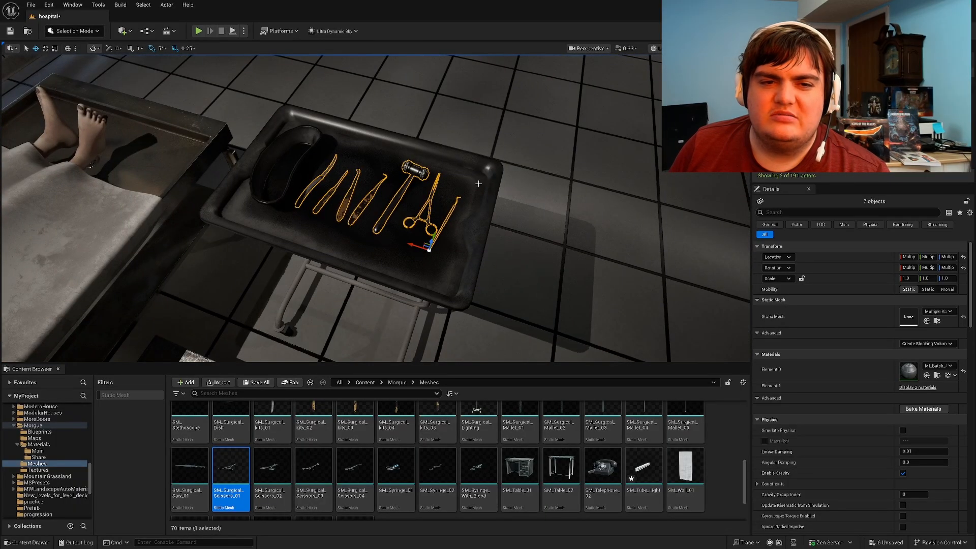
{"action": "left_click", "coordinate": [478, 183], "text": "ctrl"}
{"action": "right_click_drag", "start_coordinate": [478, 184], "coordinate": [414, 178]}
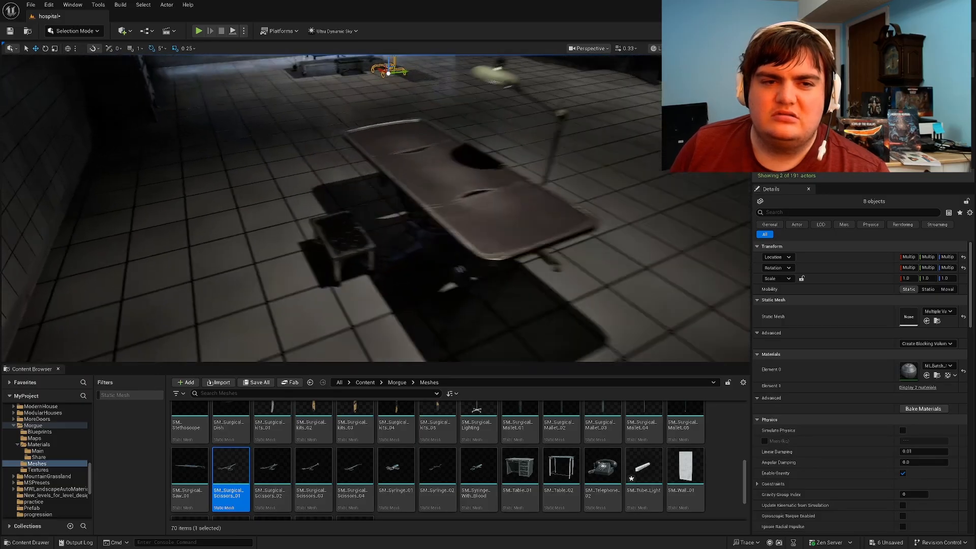
{"action": "right_click_drag", "start_coordinate": [405, 79], "coordinate": [399, 77]}
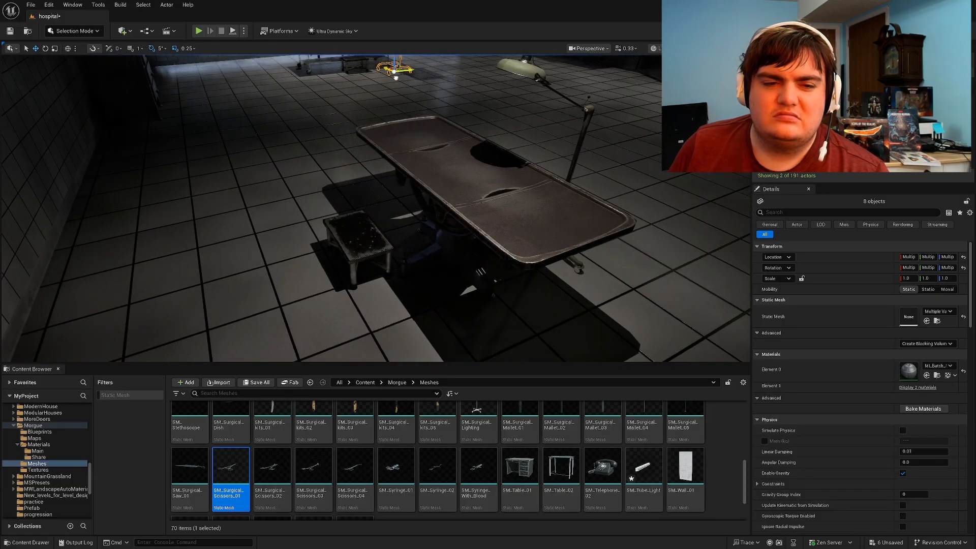
{"action": "right_click_drag", "start_coordinate": [443, 215], "coordinate": [427, 264]}
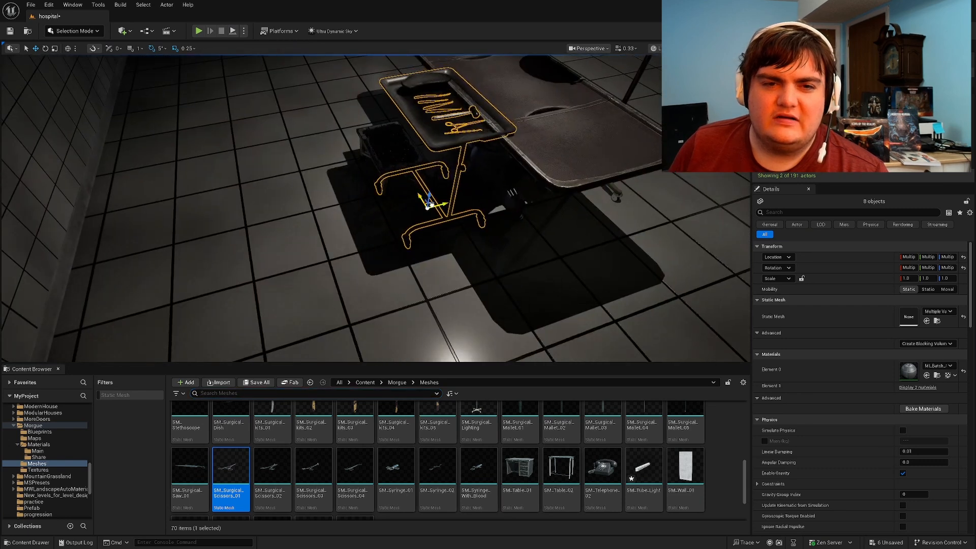
{"action": "left_click_drag", "start_coordinate": [431, 205], "coordinate": [434, 248]}
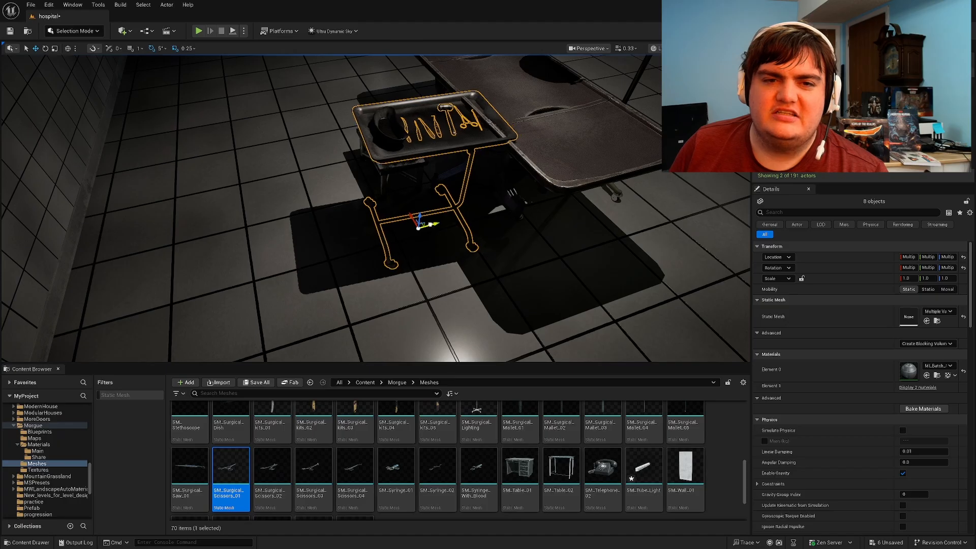
{"action": "left_click_drag", "start_coordinate": [431, 224], "coordinate": [416, 228]}
{"action": "key", "text": "Escape"}
Step: Place an SM_Wall_Air vent in the room and raise it above the mortuary freezers
{"action": "right_click_drag", "start_coordinate": [410, 230], "coordinate": [544, 204]}
{"action": "scroll", "coordinate": [336, 427], "scroll_direction": "down", "scroll_amount": 2}
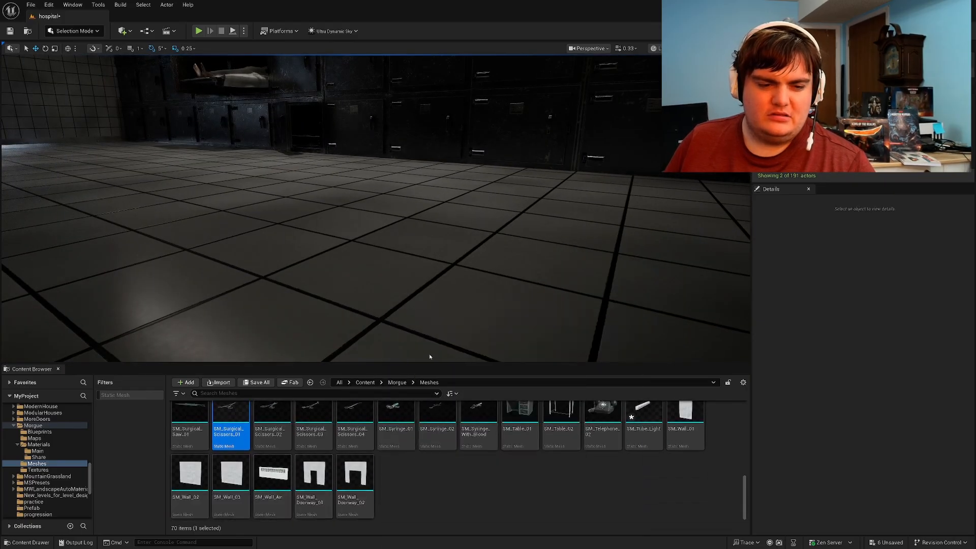
{"action": "mouse_move", "coordinate": [413, 343]}
{"action": "right_mouse_down"}
{"action": "mouse_move", "coordinate": [407, 335]}
{"action": "mouse_move", "coordinate": [413, 343]}
{"action": "right_mouse_up"}
{"action": "left_click_drag", "start_coordinate": [272, 473], "coordinate": [436, 325]}
{"action": "right_click_drag", "start_coordinate": [436, 324], "coordinate": [296, 323]}
{"action": "key", "text": "d"}
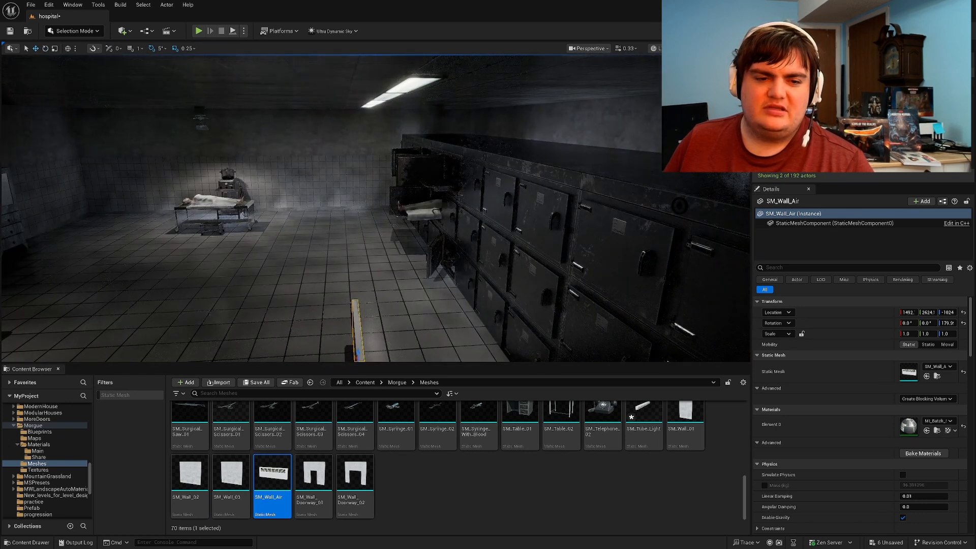
{"action": "right_click_drag", "start_coordinate": [359, 305], "coordinate": [360, 331]}
{"action": "left_click_drag", "start_coordinate": [373, 316], "coordinate": [580, 129]}
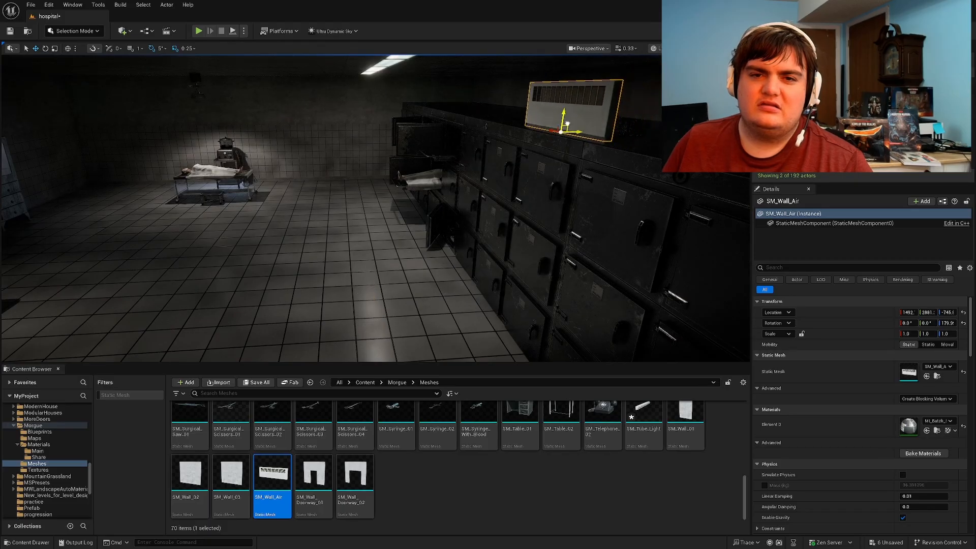
Step: Push the air vent back against the wall behind the mortuary freezers
{"action": "right_click_drag", "start_coordinate": [565, 122], "coordinate": [603, 107]}
{"action": "key", "text": "w"}
{"action": "key", "text": "d"}
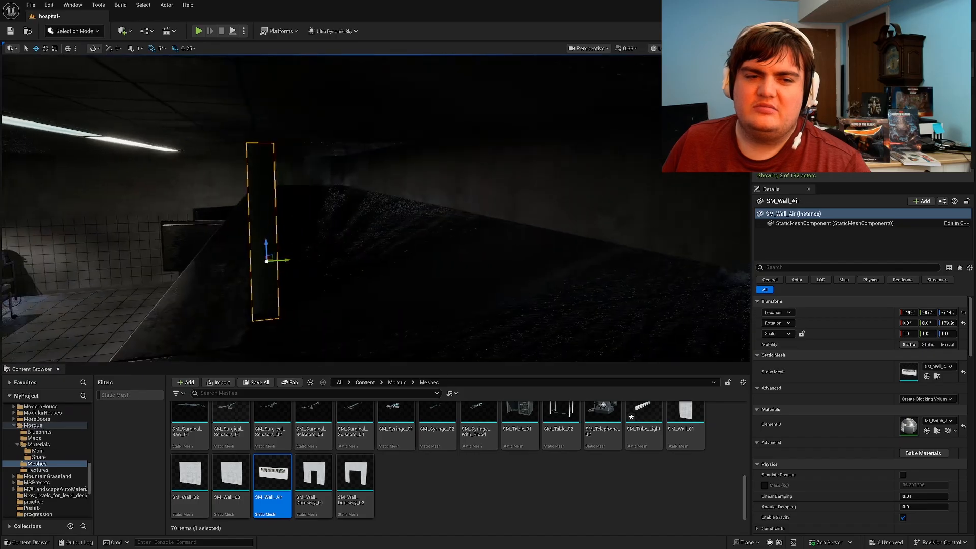
{"action": "left_click_drag", "start_coordinate": [285, 259], "coordinate": [626, 201]}
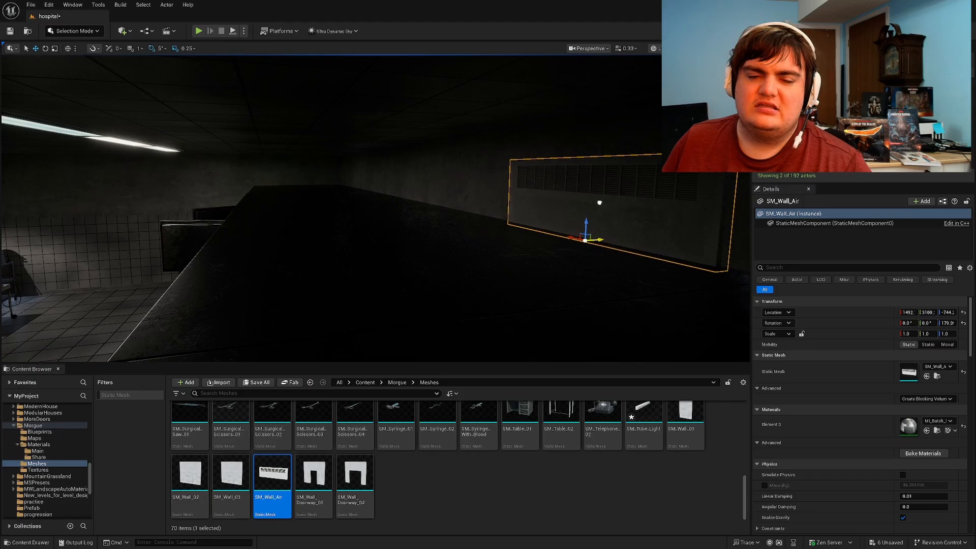
{"action": "right_click_drag", "start_coordinate": [599, 202], "coordinate": [625, 220]}
{"action": "key", "text": "Escape"}
Step: Place an SM_Syringe_01 on the Mayo stand's tray near the head of the mallet
{"action": "key", "text": "s"}
{"action": "key", "text": "s"}
{"action": "key", "text": "w"}
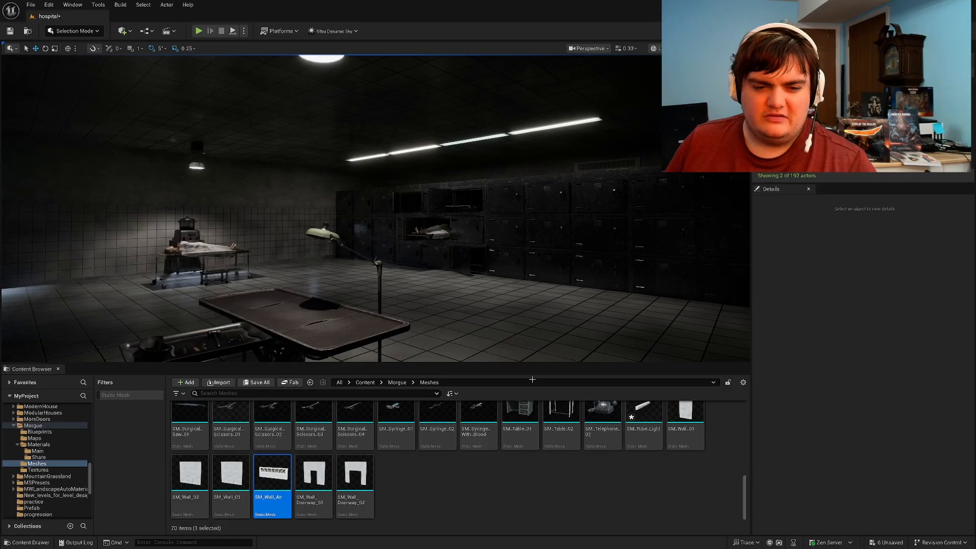
{"action": "right_click_drag", "start_coordinate": [432, 457], "coordinate": [430, 479]}
{"action": "key", "text": "w"}
{"action": "right_click_drag", "start_coordinate": [432, 239], "coordinate": [397, 295]}
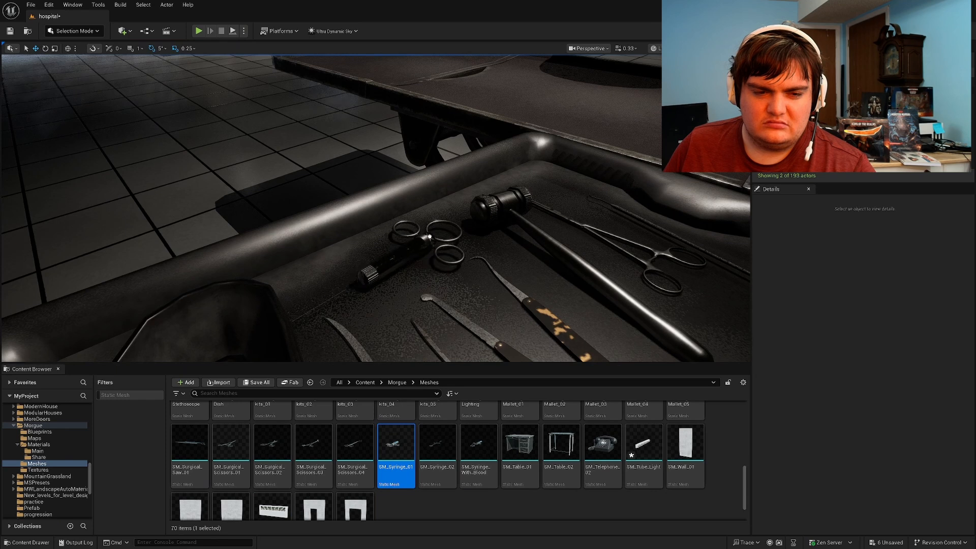
{"action": "left_click_drag", "start_coordinate": [430, 237], "coordinate": [430, 238]}
{"action": "key", "text": "Escape"}
Step: Examine the syringe and the surgical tools on the tray up close
{"action": "key", "text": "s"}
{"action": "right_click_drag", "start_coordinate": [430, 238], "coordinate": [450, 229]}
{"action": "key", "text": "w"}
{"action": "key", "text": "s"}
{"action": "key", "text": "w"}
{"action": "key", "text": "s"}
{"action": "key", "text": "w"}
{"action": "left_click", "coordinate": [373, 238]}
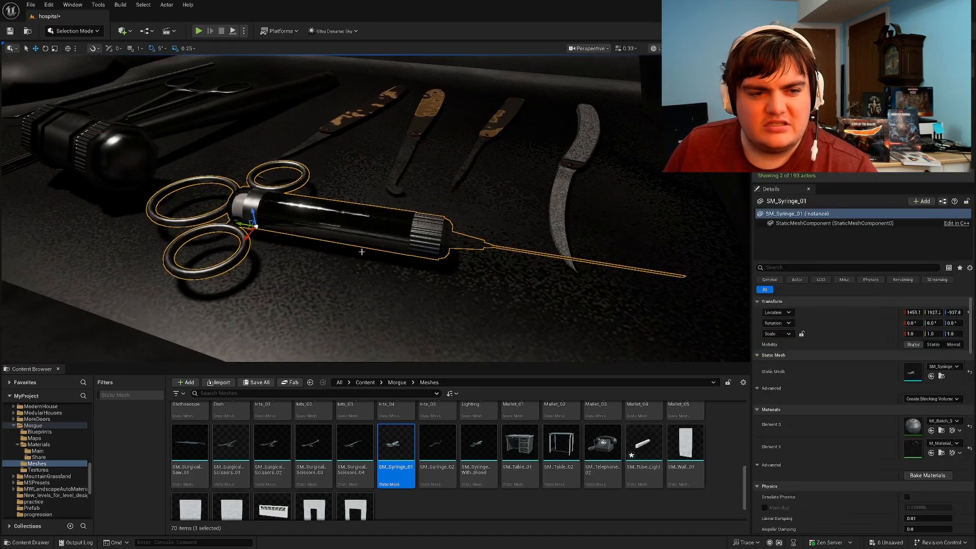
{"action": "key", "text": "Escape"}
Step: Place an SM_Table_01 desk against the tiled wall beside the tall glass cabinet
{"action": "right_click_drag", "start_coordinate": [406, 322], "coordinate": [51, 288]}
{"action": "key", "text": "d"}
{"action": "key", "text": "s"}
{"action": "right_click_drag", "start_coordinate": [509, 305], "coordinate": [244, 305]}
{"action": "key", "text": "w"}
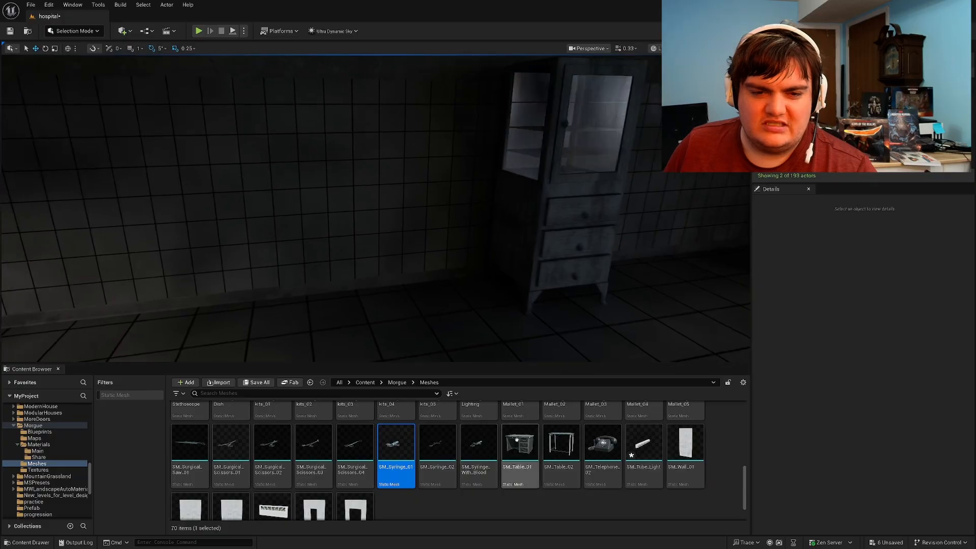
{"action": "left_click_drag", "start_coordinate": [519, 457], "coordinate": [435, 295]}
{"action": "right_click_drag", "start_coordinate": [430, 305], "coordinate": [428, 345]}
{"action": "key", "text": "a"}
{"action": "left_click", "coordinate": [430, 306]}
{"action": "key", "text": "Escape"}
{"action": "key", "text": "d"}
Step: Duplicate the desk, swap the copy's mesh to SM_Table_02, and move it to the other side of the glass cabinet
{"action": "right_click_drag", "start_coordinate": [439, 236], "coordinate": [234, 242]}
{"action": "left_click", "coordinate": [440, 239]}
{"action": "left_click_drag", "start_coordinate": [445, 284], "coordinate": [251, 298], "text": "alt"}
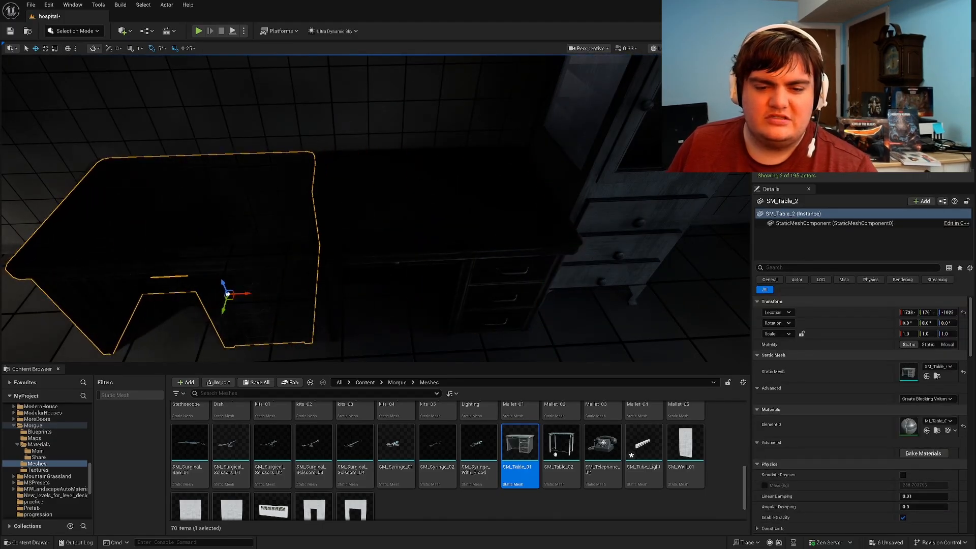
{"action": "left_click_drag", "start_coordinate": [555, 454], "coordinate": [908, 373]}
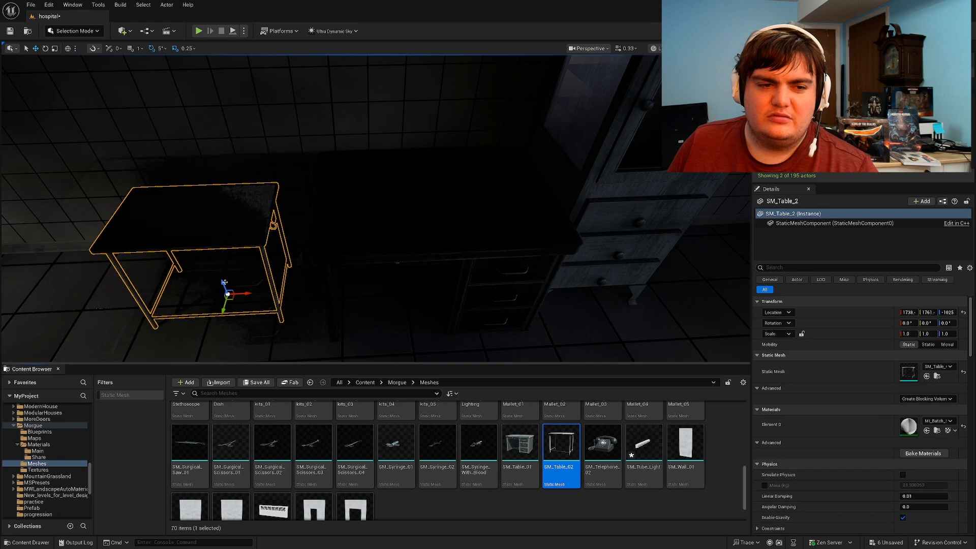
{"action": "left_click", "coordinate": [254, 282]}
{"action": "right_click_drag", "start_coordinate": [255, 282], "coordinate": [300, 284]}
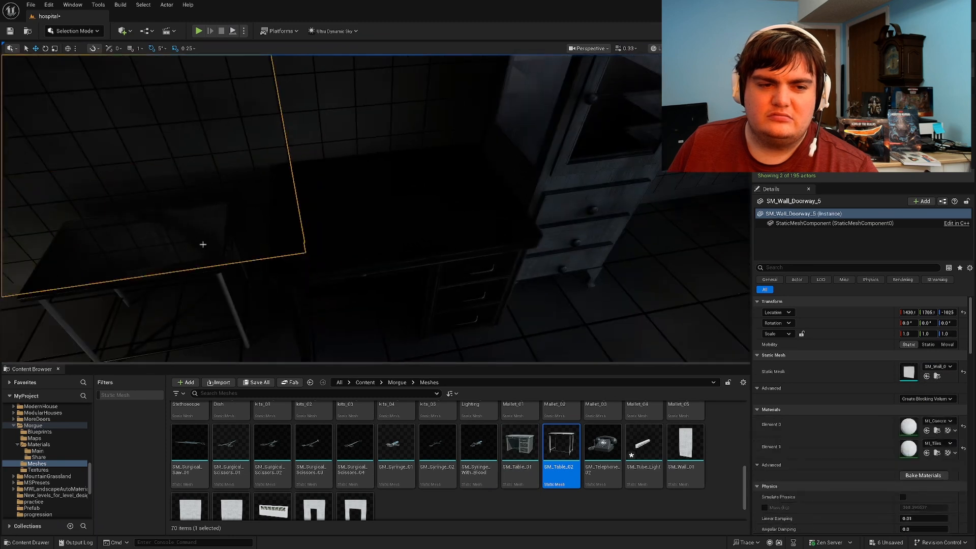
{"action": "left_click", "coordinate": [217, 283]}
{"action": "left_click_drag", "start_coordinate": [202, 321], "coordinate": [631, 279]}
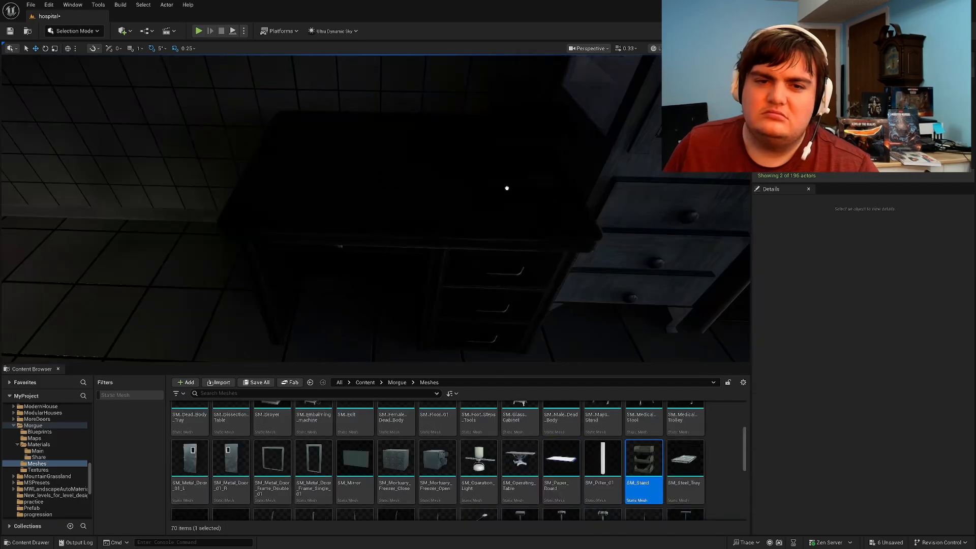
Step: Place an SM_Stand on the desk's back corner next to the glass cabinet
{"action": "left_click", "coordinate": [508, 165]}
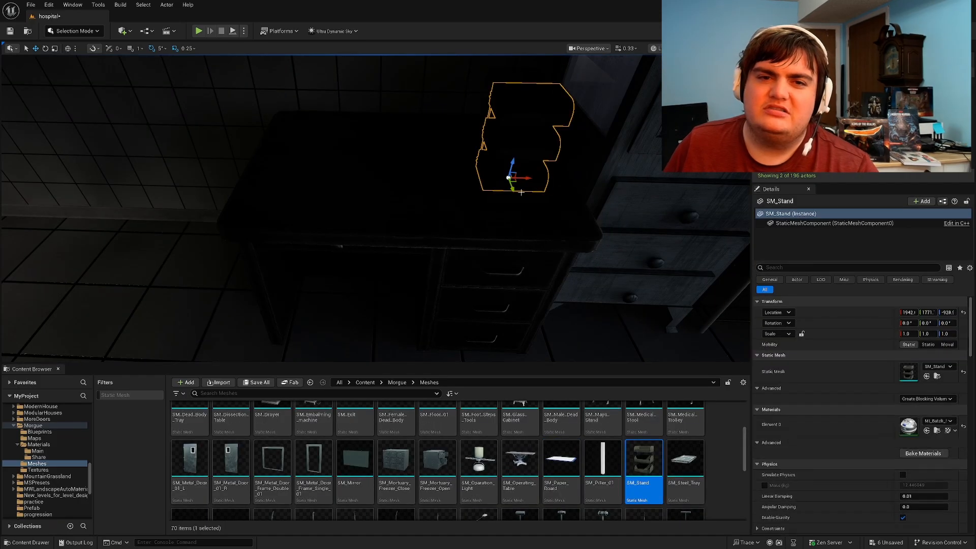
{"action": "key", "text": "Delete"}
{"action": "right_click_drag", "start_coordinate": [514, 283], "coordinate": [463, 236]}
Step: Swap the foot step beside the covered body for SM_Medical_Stool and pull the stool slightly away from the body's table
{"action": "scroll", "coordinate": [415, 485], "scroll_direction": "up", "scroll_amount": 3}
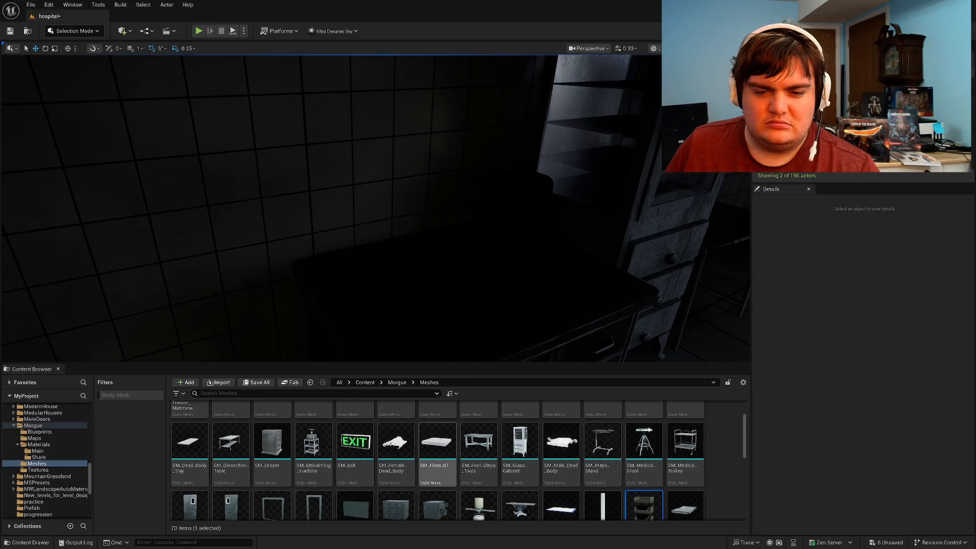
{"action": "mouse_move", "coordinate": [563, 347]}
{"action": "right_mouse_down"}
{"action": "mouse_move", "coordinate": [600, 350]}
{"action": "mouse_move", "coordinate": [564, 347]}
{"action": "right_mouse_up"}
{"action": "key", "text": "w"}
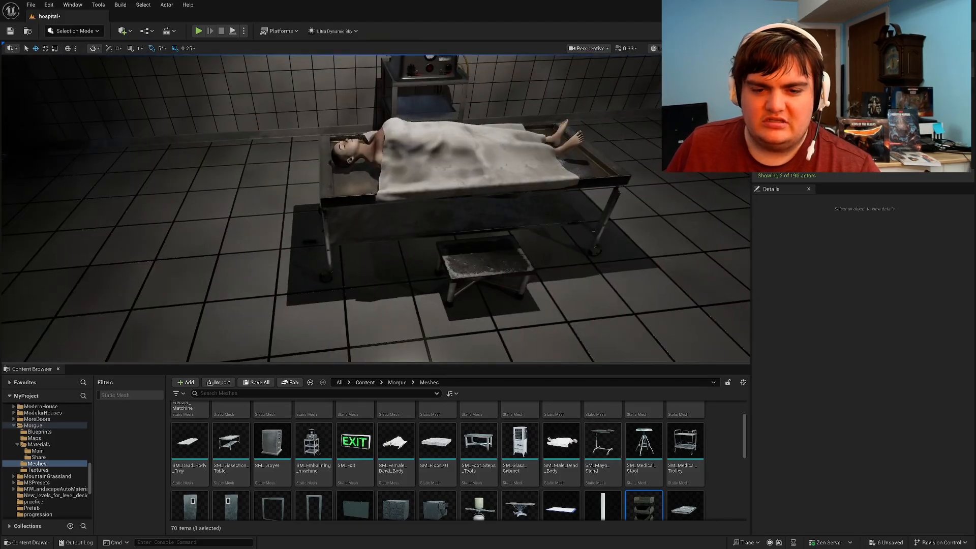
{"action": "left_click", "coordinate": [491, 265]}
{"action": "left_click", "coordinate": [927, 376]}
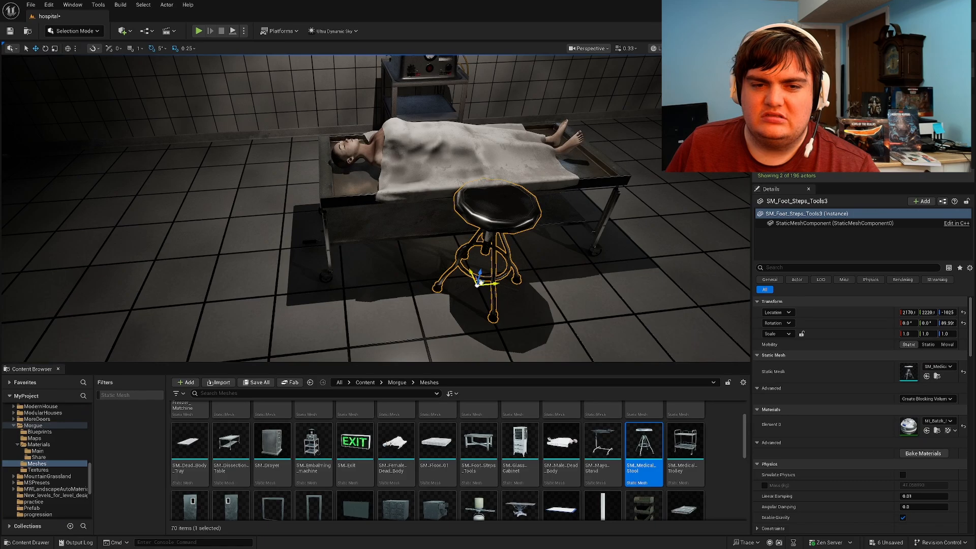
{"action": "left_click_drag", "start_coordinate": [480, 283], "coordinate": [490, 312]}
{"action": "key", "text": "Escape"}
Step: Place another SM_Medical_Stool on the floor in front of the desk
{"action": "right_click_drag", "start_coordinate": [490, 312], "coordinate": [284, 305]}
{"action": "key", "text": "w"}
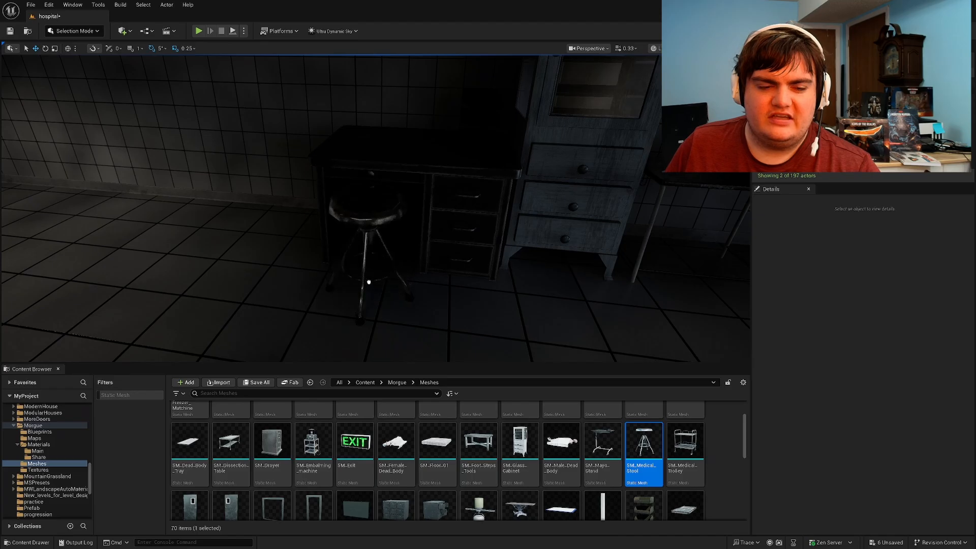
{"action": "scroll", "coordinate": [573, 451], "scroll_direction": "up", "scroll_amount": 1}
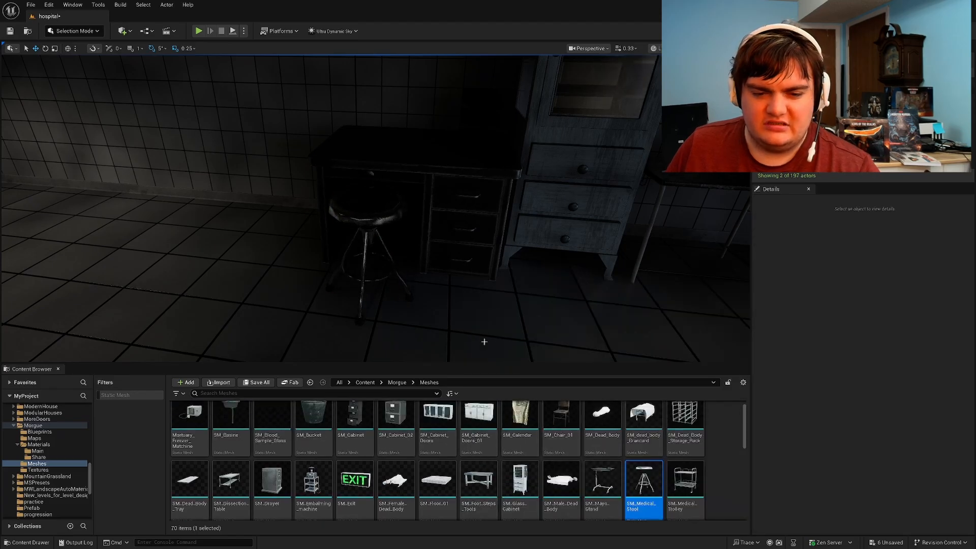
Step: Mount an SM_Cabinet_Doors wall cabinet above the desk, beside the tall glass cabinet
{"action": "scroll", "coordinate": [568, 469], "scroll_direction": "up", "scroll_amount": 1}
{"action": "right_click_drag", "start_coordinate": [401, 290], "coordinate": [376, 203]}
{"action": "key", "text": "s"}
{"action": "key", "text": "s"}
{"action": "left_click_drag", "start_coordinate": [447, 174], "coordinate": [438, 225]}
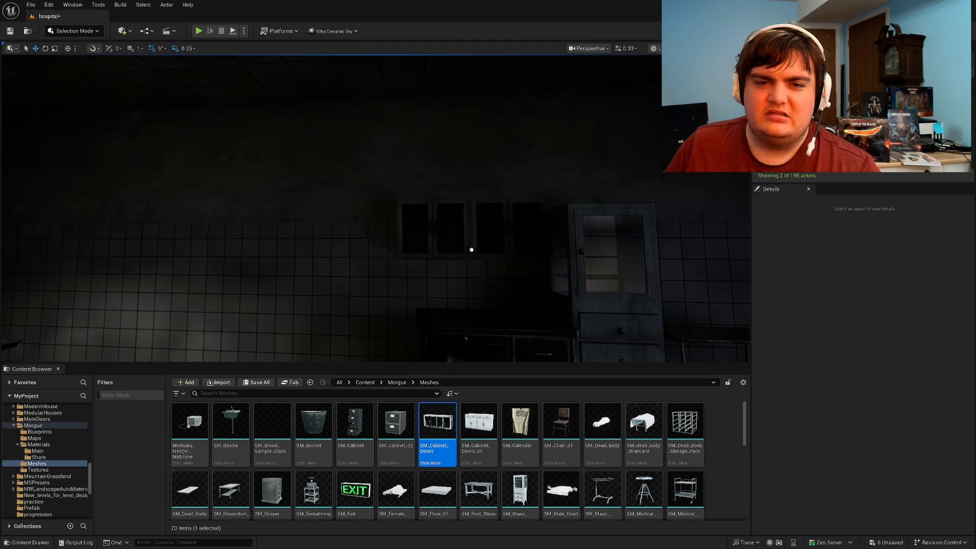
{"action": "right_click_drag", "start_coordinate": [472, 258], "coordinate": [483, 279]}
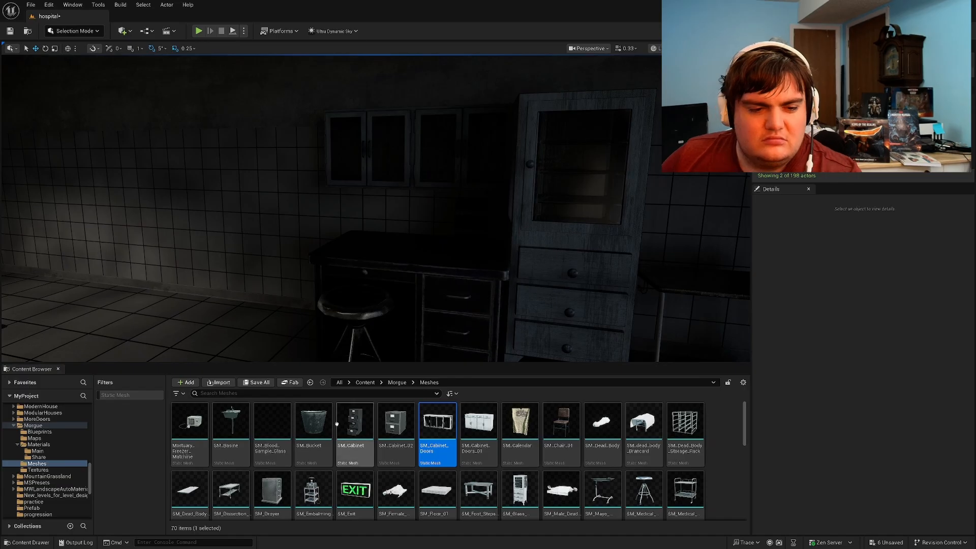
Step: Place an SM_Bucket on the floor beside the embalming machine's cart
{"action": "mouse_move", "coordinate": [335, 315]}
{"action": "right_mouse_down"}
{"action": "mouse_move", "coordinate": [329, 364]}
{"action": "mouse_move", "coordinate": [343, 338]}
{"action": "mouse_move", "coordinate": [285, 316]}
{"action": "mouse_move", "coordinate": [251, 321]}
{"action": "mouse_move", "coordinate": [356, 330]}
{"action": "mouse_move", "coordinate": [335, 325]}
{"action": "right_mouse_up"}
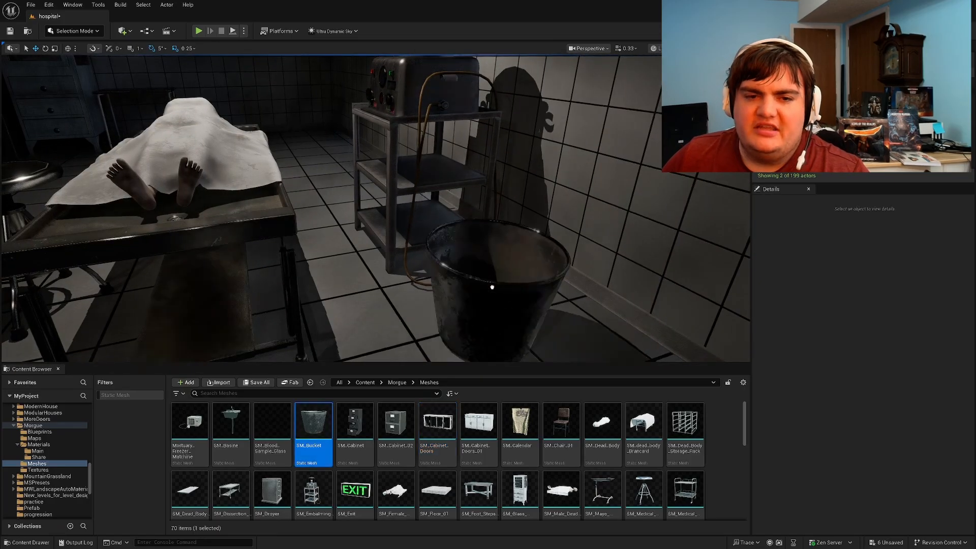
{"action": "right_click_drag", "start_coordinate": [496, 288], "coordinate": [453, 300]}
{"action": "left_click", "coordinate": [453, 299]}
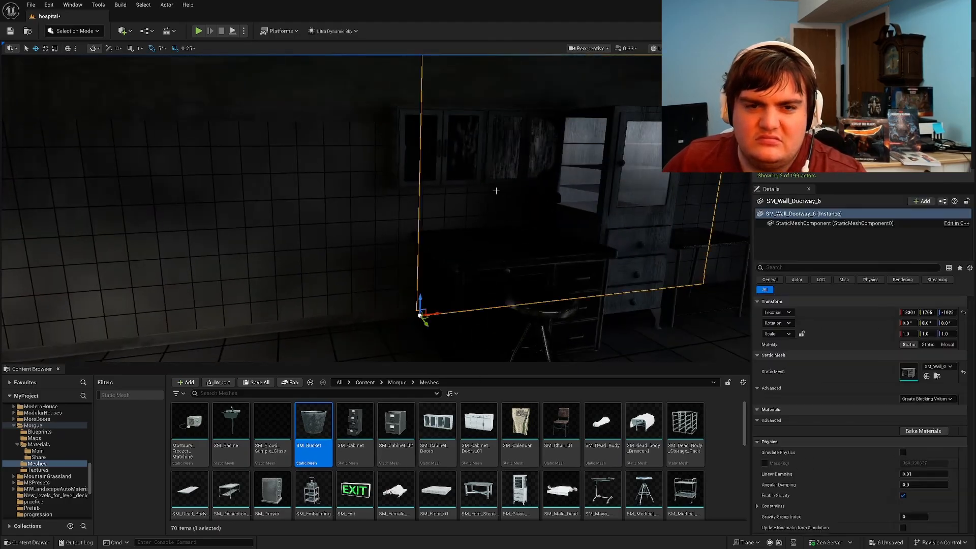
{"action": "left_click", "coordinate": [414, 181]}
{"action": "left_click_drag", "start_coordinate": [487, 184], "coordinate": [315, 201], "text": "alt"}
{"action": "key", "text": "w"}
{"action": "right_click_drag", "start_coordinate": [346, 208], "coordinate": [346, 208]}
{"action": "key", "text": "ctrl+z"}
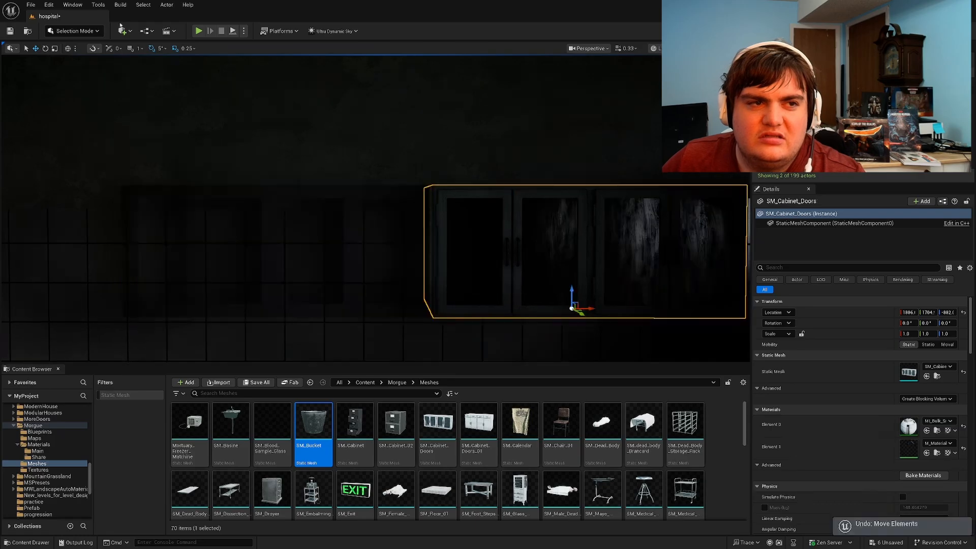
Step: Duplicate the wall cabinet alongside itself with a grid snap of 5 and swap the copy's mesh to SM_Cabinet_Doors_01
{"action": "left_click", "coordinate": [140, 51]}
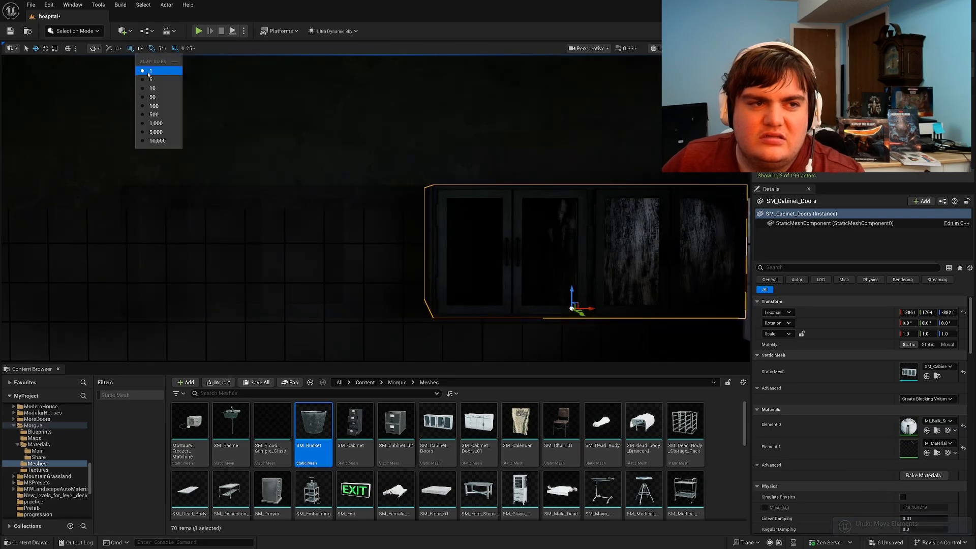
{"action": "left_click", "coordinate": [393, 182]}
{"action": "left_click_drag", "start_coordinate": [592, 308], "coordinate": [236, 288], "text": "alt"}
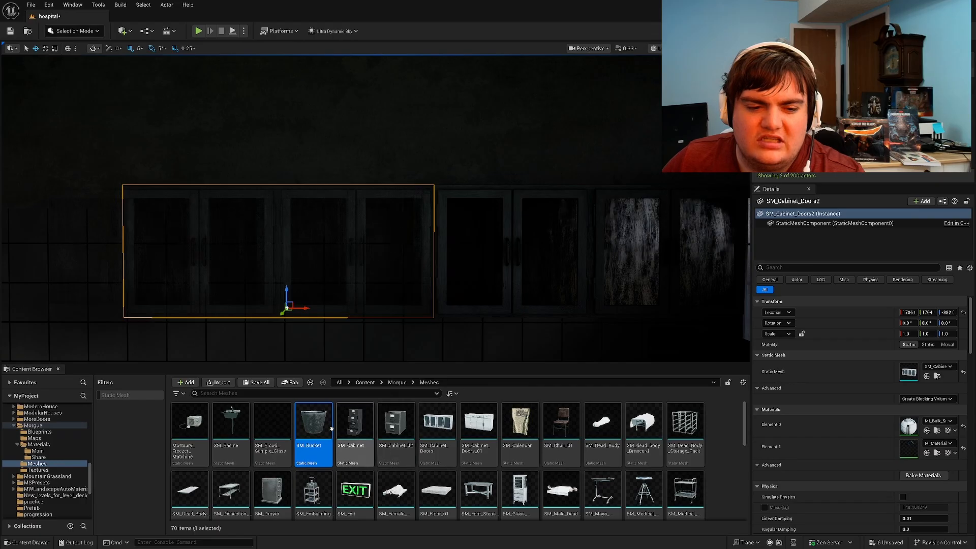
{"action": "left_click_drag", "start_coordinate": [478, 424], "coordinate": [905, 368]}
Step: Lower the SM_Cabinet_Doors_01 cabinet by 20 units on the wall
{"action": "right_click_drag", "start_coordinate": [559, 229], "coordinate": [666, 241]}
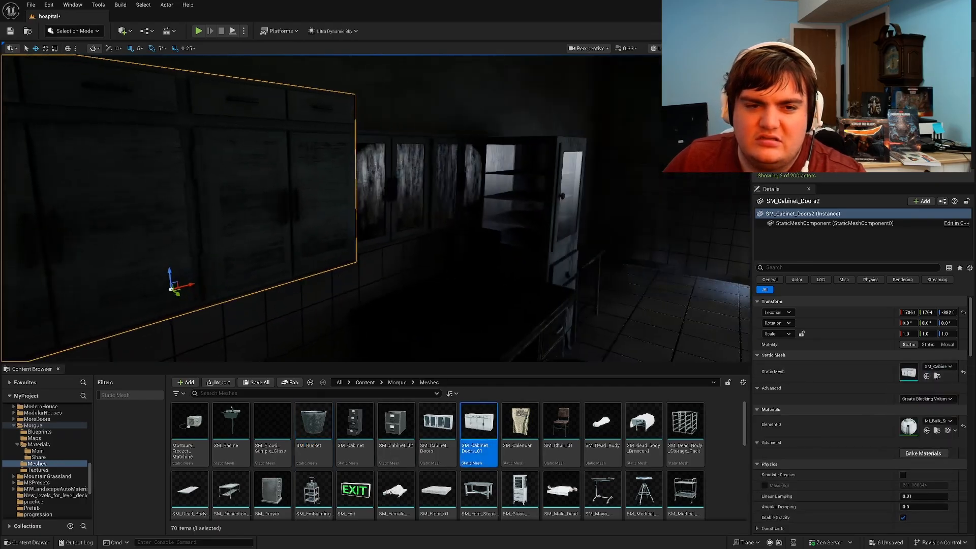
{"action": "key", "text": "Escape"}
{"action": "key", "text": "s"}
{"action": "right_click_drag", "start_coordinate": [438, 266], "coordinate": [407, 285]}
{"action": "left_click", "coordinate": [302, 217]}
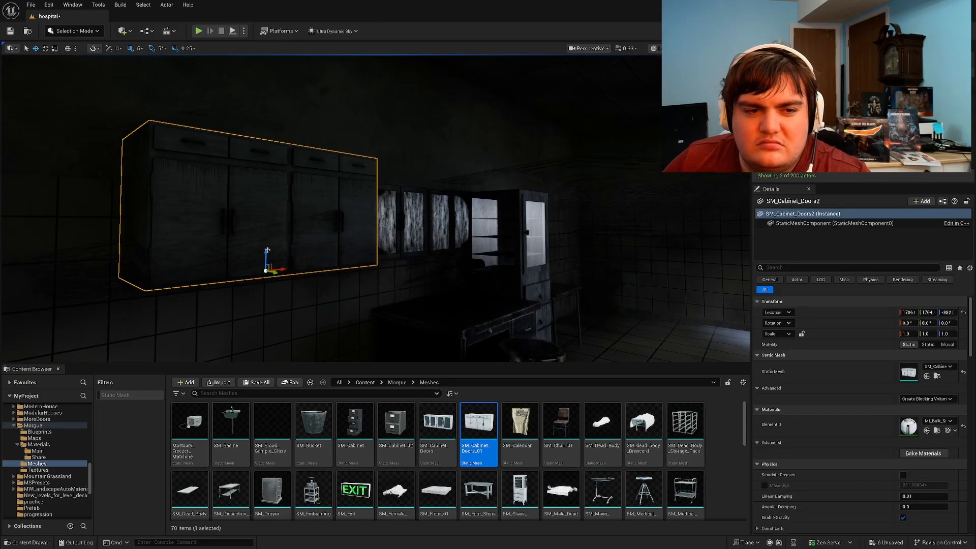
{"action": "left_click_drag", "start_coordinate": [265, 256], "coordinate": [265, 292]}
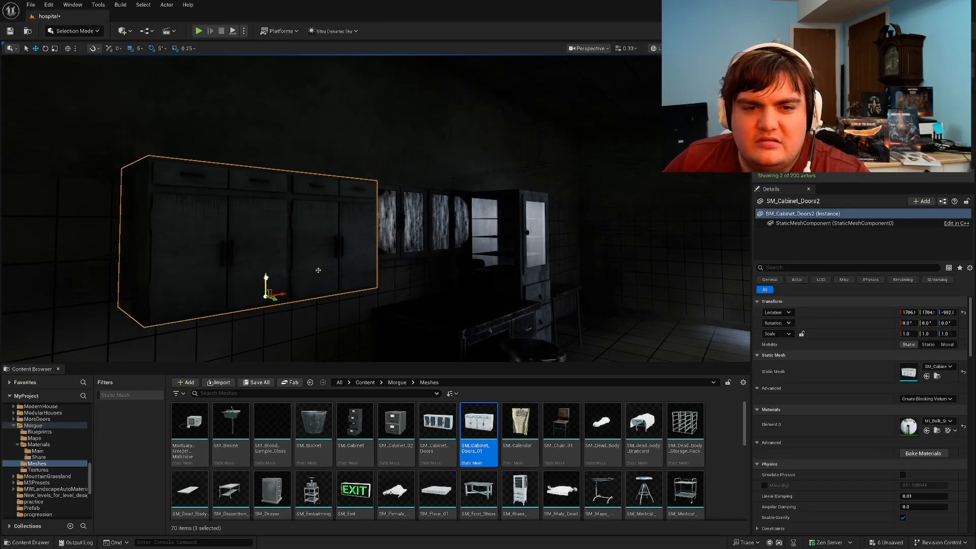
{"action": "key", "text": "Escape"}
Step: Place an SM_Cabinet filing cabinet on the floor against the wall, on the desk's open side
{"action": "key", "text": "s"}
{"action": "right_click_drag", "start_coordinate": [318, 270], "coordinate": [304, 292]}
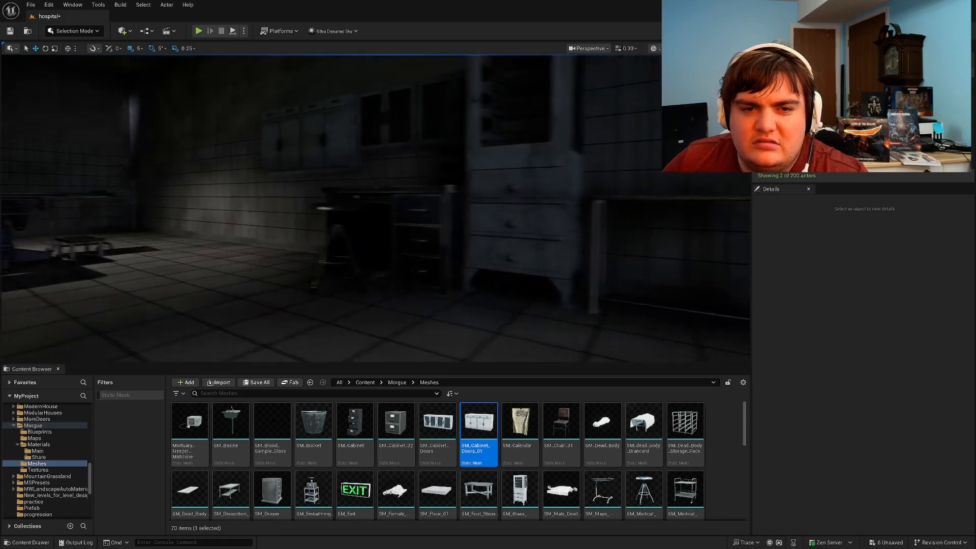
{"action": "mouse_move", "coordinate": [338, 348]}
{"action": "right_mouse_down"}
{"action": "mouse_move", "coordinate": [317, 333]}
{"action": "mouse_move", "coordinate": [322, 349]}
{"action": "mouse_move", "coordinate": [338, 348]}
{"action": "right_mouse_up"}
{"action": "key", "text": "w"}
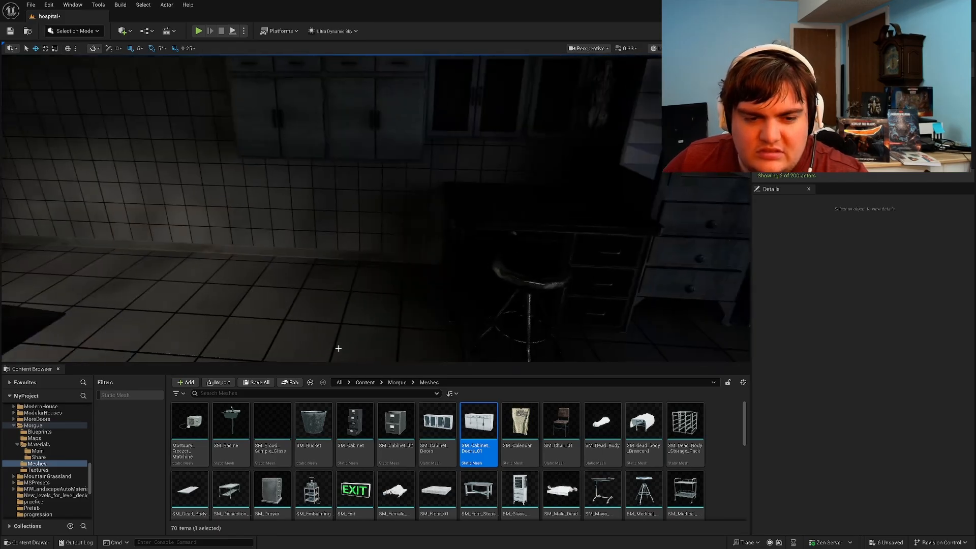
{"action": "left_click_drag", "start_coordinate": [390, 259], "coordinate": [396, 237]}
{"action": "left_click_drag", "start_coordinate": [266, 228], "coordinate": [227, 246]}
{"action": "key", "text": "w"}
{"action": "mouse_move", "coordinate": [227, 246]}
{"action": "right_mouse_down"}
{"action": "mouse_move", "coordinate": [178, 244]}
{"action": "mouse_move", "coordinate": [227, 246]}
{"action": "right_mouse_up"}
{"action": "key", "text": "f"}
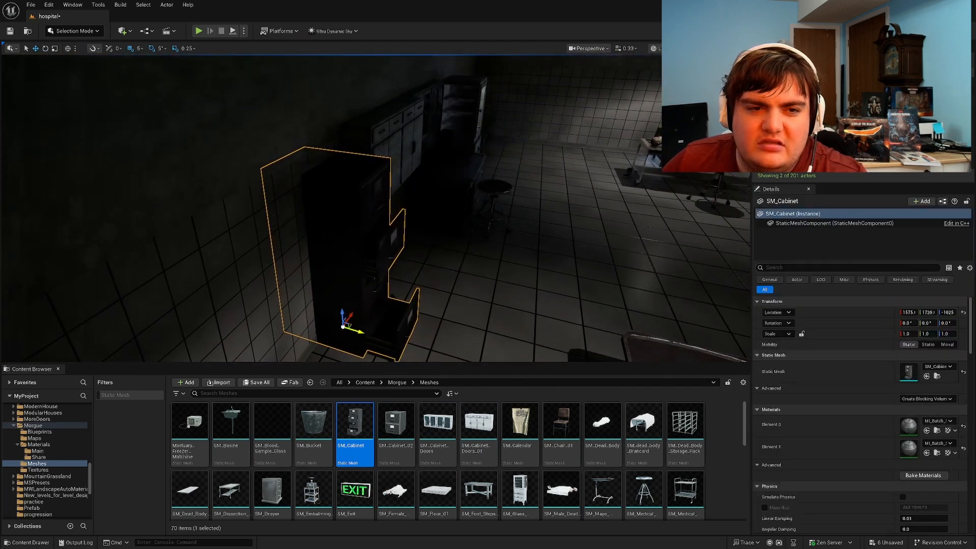
Step: Pull the filing cabinet forward out of the wall and slide it right up beside the desk
{"action": "key", "text": "d"}
{"action": "right_click_drag", "start_coordinate": [395, 338], "coordinate": [430, 322]}
{"action": "key", "text": "d"}
{"action": "key", "text": "w"}
{"action": "key", "text": "a"}
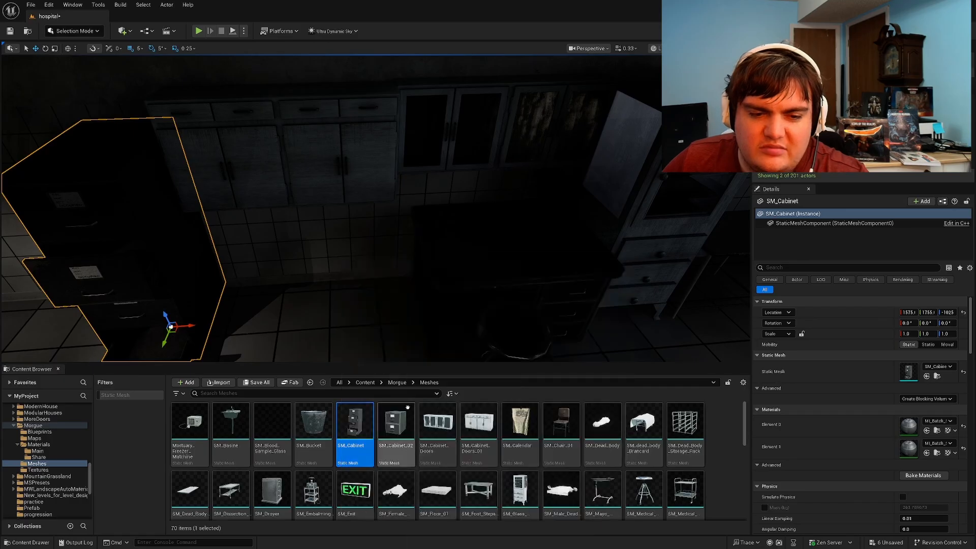
{"action": "left_click_drag", "start_coordinate": [193, 326], "coordinate": [405, 327]}
Step: Select the glass cabinet, the side table and the glass-door wall cabinet, and shift them together away from the filing cabinet
{"action": "right_click_drag", "start_coordinate": [452, 297], "coordinate": [554, 293]}
{"action": "left_click", "coordinate": [568, 299]}
{"action": "left_click", "coordinate": [653, 299], "text": "shift"}
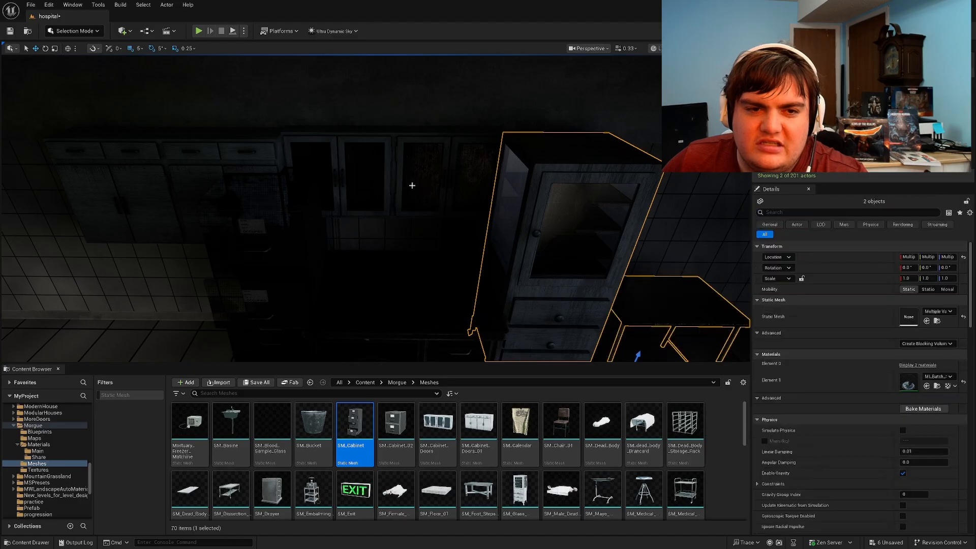
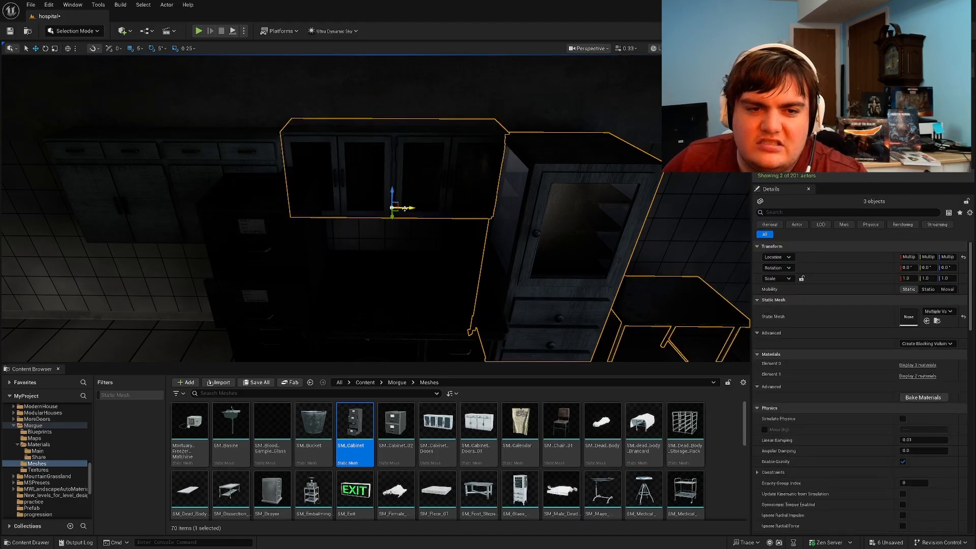
{"action": "left_click_drag", "start_coordinate": [405, 208], "coordinate": [439, 209]}
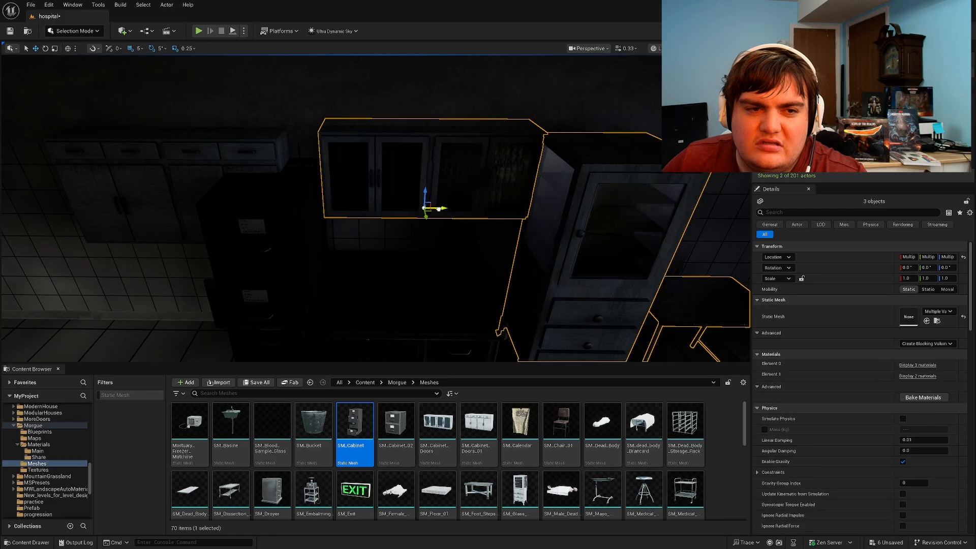
Step: Delete the SM_Cabinet_Doors_01 wall cabinet behind the filing cabinet
{"action": "left_click", "coordinate": [262, 156]}
{"action": "key", "text": "Delete"}
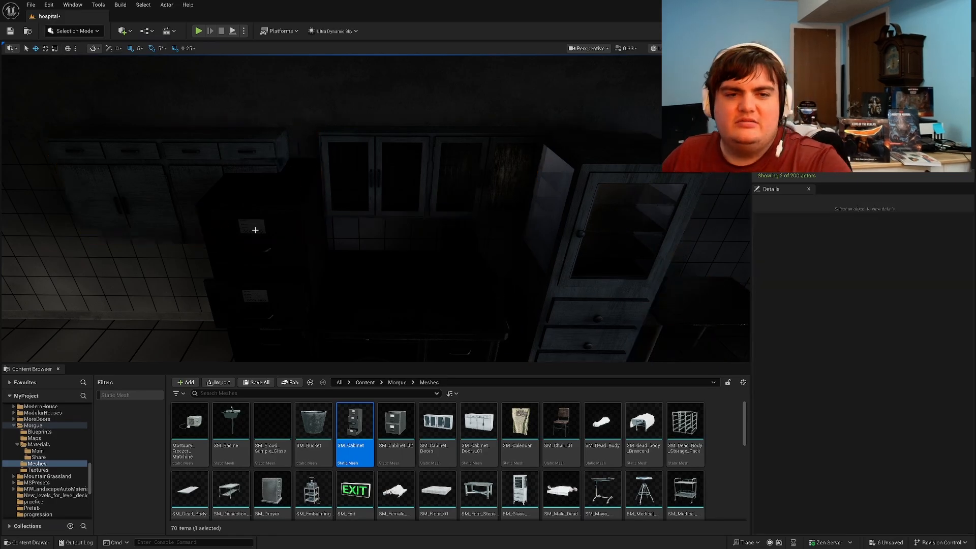
{"action": "key", "text": "s"}
{"action": "right_click_drag", "start_coordinate": [255, 226], "coordinate": [275, 165]}
{"action": "key", "text": "q"}
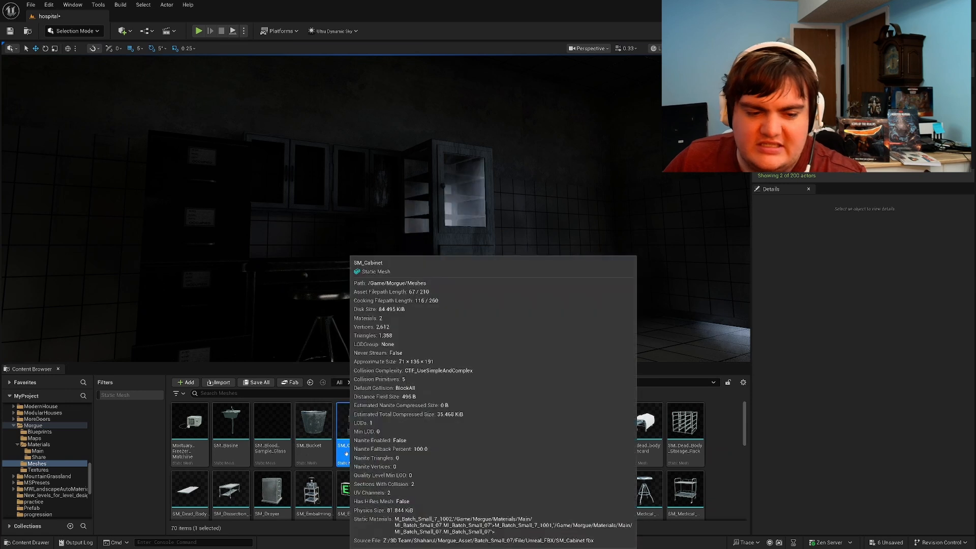
Step: Place an SM_Paper_Board flat on the desktop, rotated about 75 degrees, near the desk's front edge
{"action": "key", "text": "s"}
{"action": "right_click_drag", "start_coordinate": [384, 345], "coordinate": [354, 358]}
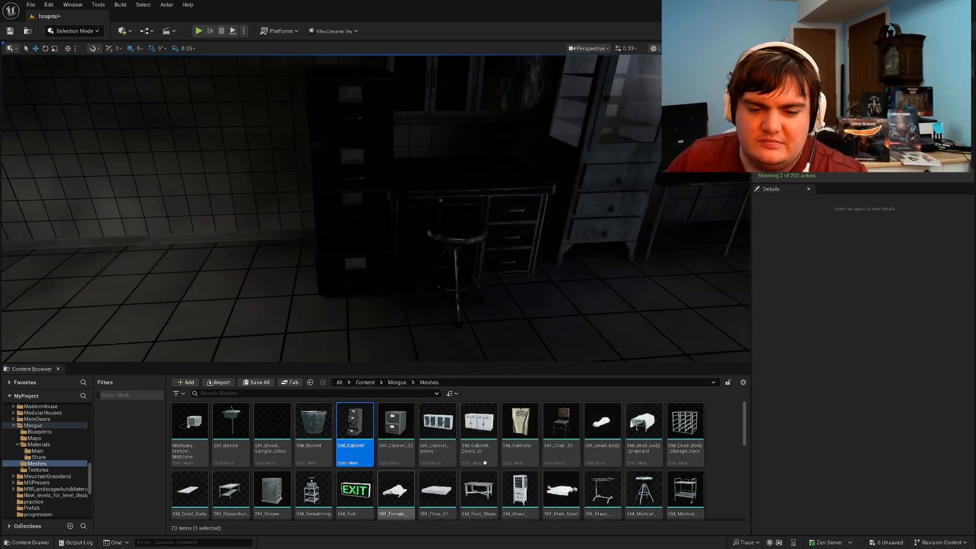
{"action": "scroll", "coordinate": [662, 464], "scroll_direction": "down", "scroll_amount": 4}
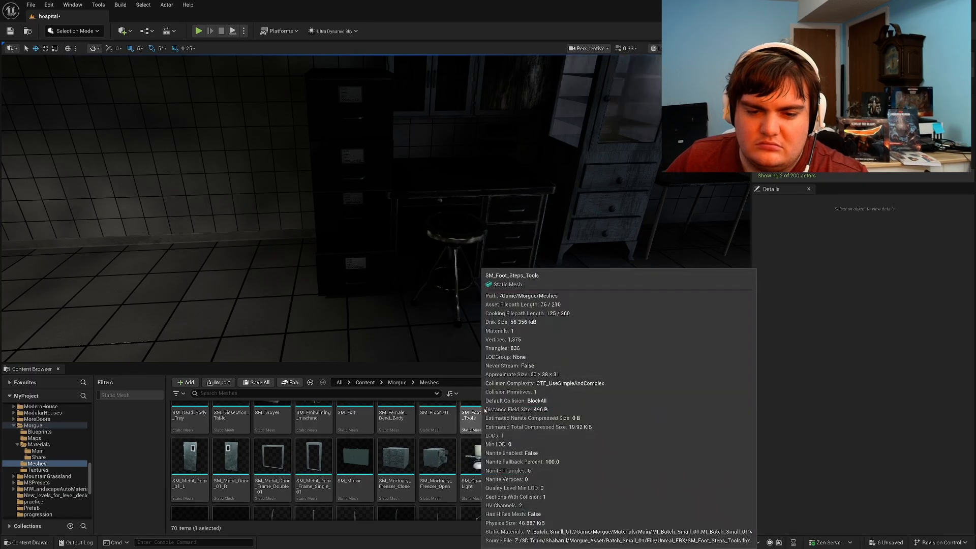
{"action": "right_click_drag", "start_coordinate": [376, 209], "coordinate": [396, 229]}
{"action": "key", "text": "w"}
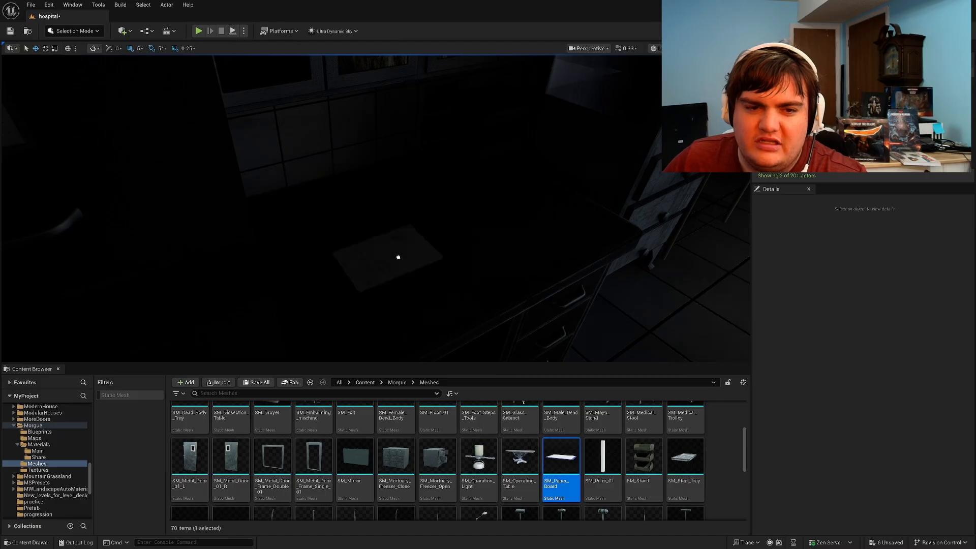
{"action": "left_click", "coordinate": [410, 278]}
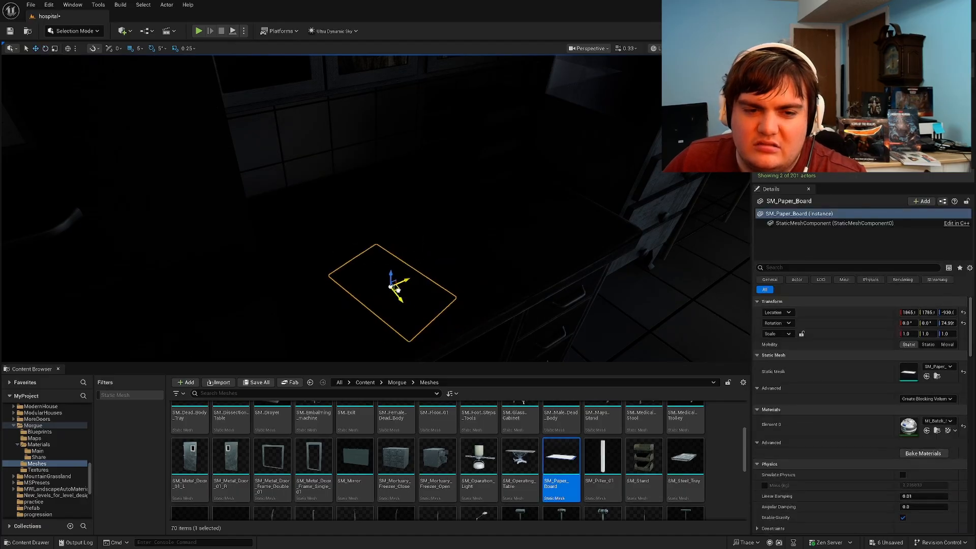
{"action": "key", "text": "Delete"}
Step: Try a Mortuary_Freezer_Matchine on the floor beside the body freezers, rotated about 175 degrees, and delete it
{"action": "key", "text": "s"}
{"action": "right_click_drag", "start_coordinate": [480, 321], "coordinate": [488, 269]}
{"action": "scroll", "coordinate": [379, 443], "scroll_direction": "down", "scroll_amount": 3}
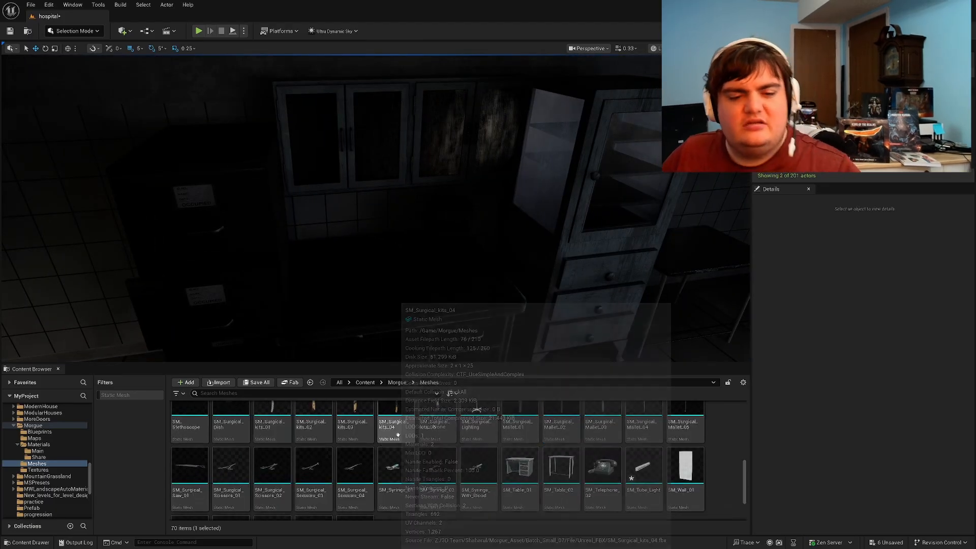
{"action": "scroll", "coordinate": [475, 458], "scroll_direction": "up", "scroll_amount": 10}
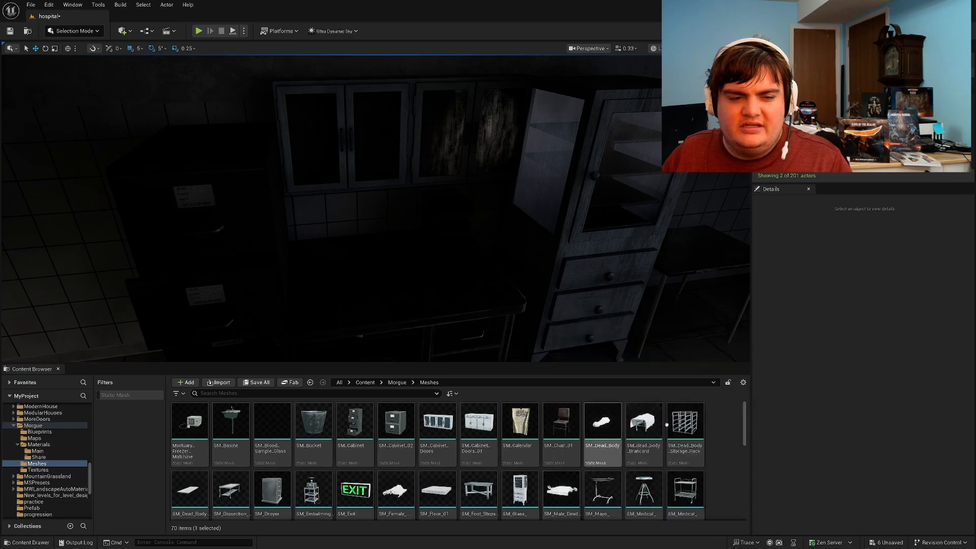
{"action": "right_click_drag", "start_coordinate": [344, 317], "coordinate": [612, 308]}
{"action": "key", "text": "w"}
{"action": "key", "text": "s"}
{"action": "key", "text": "w"}
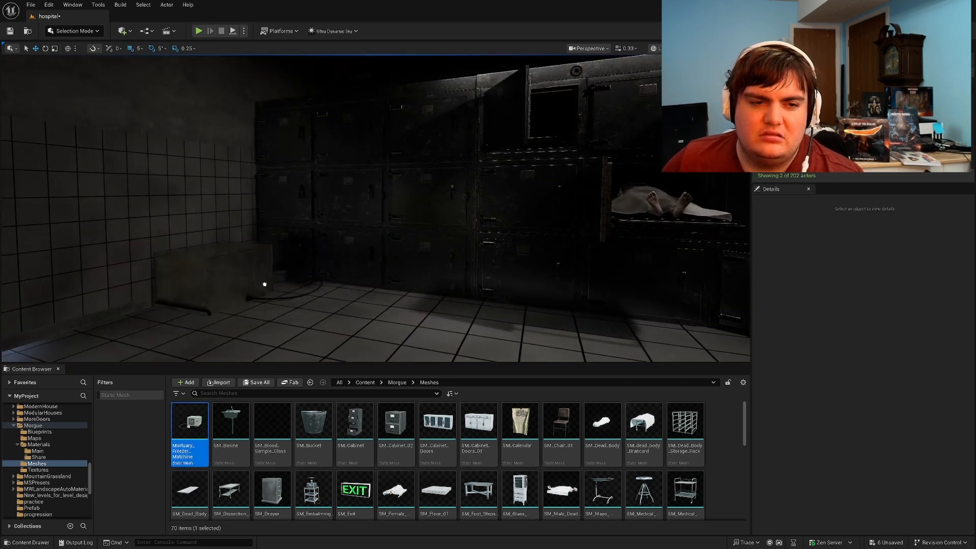
{"action": "left_click_drag", "start_coordinate": [266, 295], "coordinate": [265, 320]}
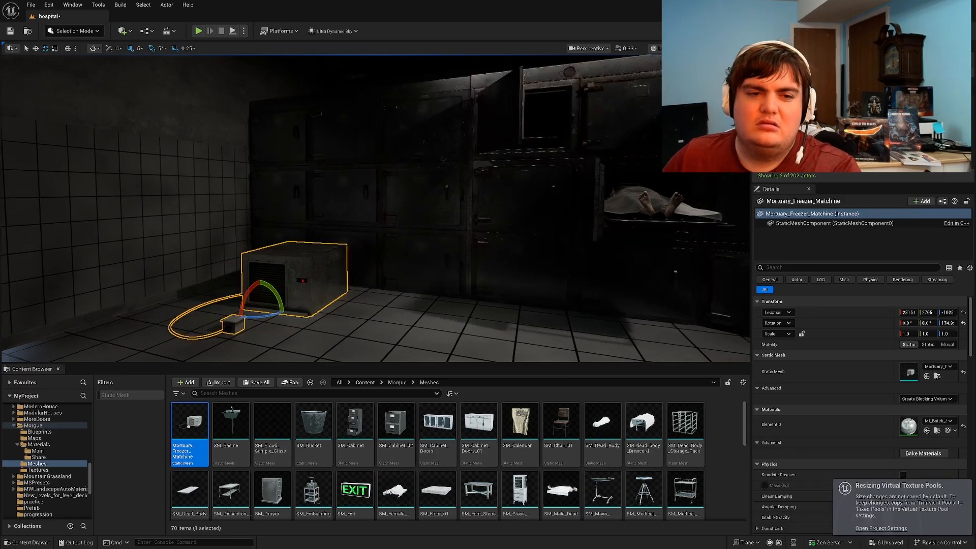
{"action": "right_click_drag", "start_coordinate": [366, 301], "coordinate": [941, 300]}
{"action": "key", "text": "Delete"}
Step: Place a Mortuary_Freezer_Matchine on top of the body freezers, rotated about 90 degrees
{"action": "left_click_drag", "start_coordinate": [189, 424], "coordinate": [457, 218]}
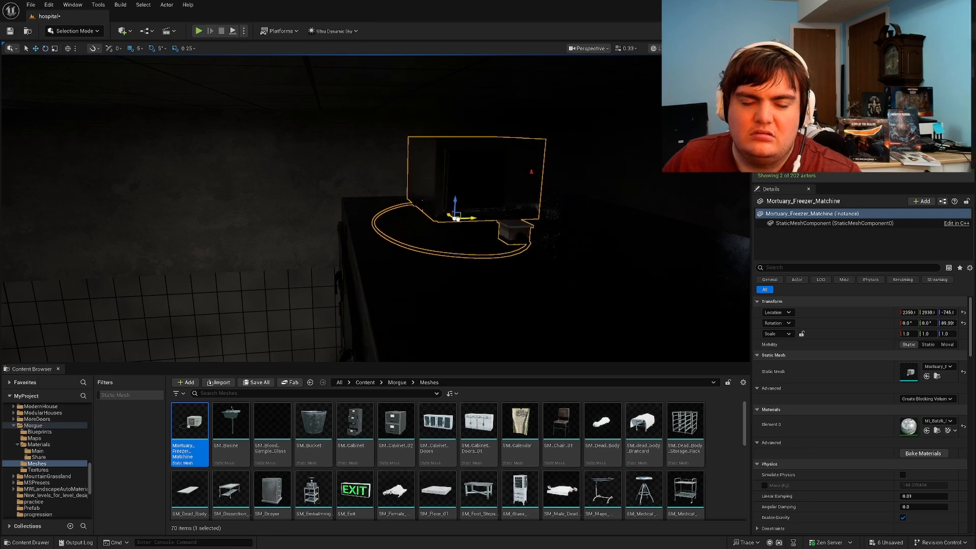
{"action": "key", "text": "Escape"}
{"action": "key", "text": "s"}
{"action": "right_click_drag", "start_coordinate": [457, 219], "coordinate": [435, 219]}
{"action": "key", "text": "s"}
{"action": "key", "text": "s"}
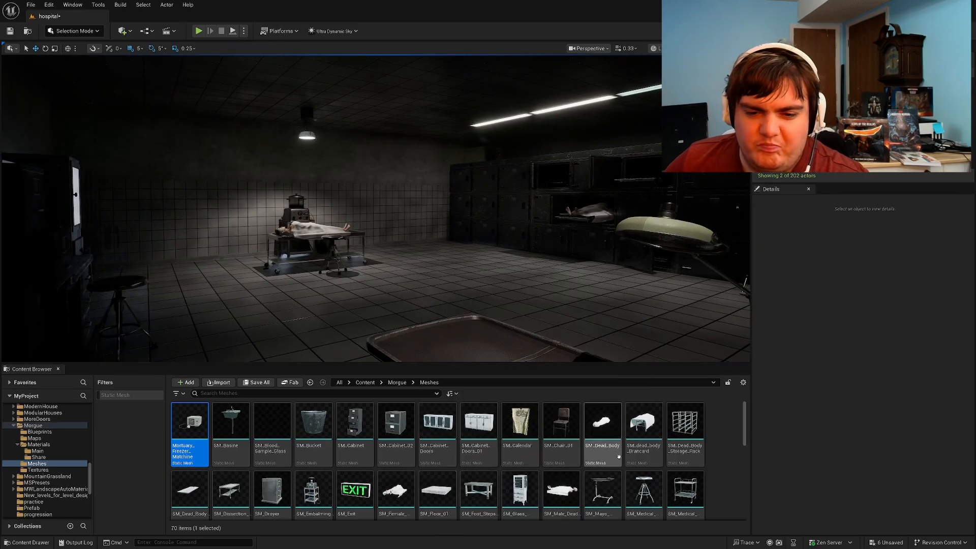
Step: Place an SM_Cabinet_Doors_01 base cabinet on the floor near the wall behind the covered body's table
{"action": "key", "text": "w"}
{"action": "right_click_drag", "start_coordinate": [354, 344], "coordinate": [333, 346]}
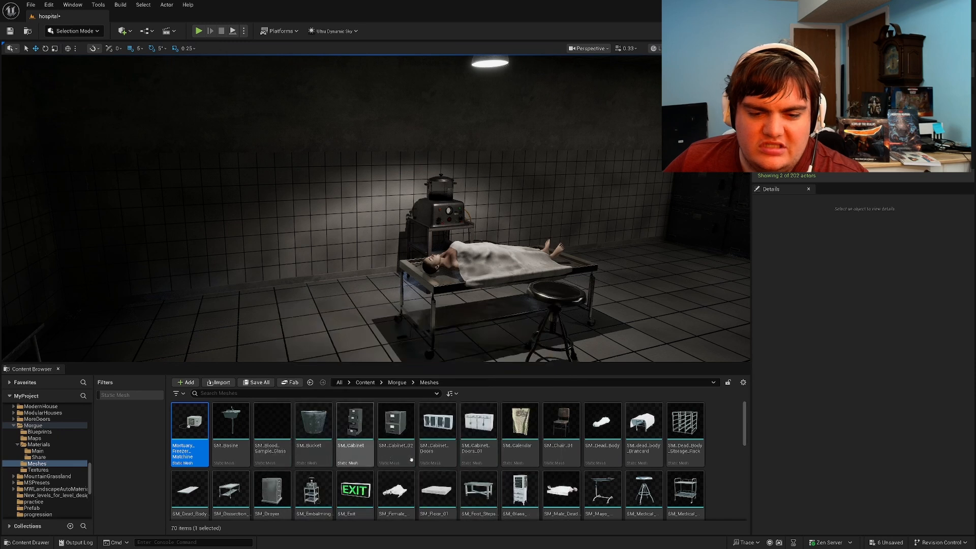
{"action": "scroll", "coordinate": [412, 459], "scroll_direction": "down", "scroll_amount": 2}
{"action": "scroll", "coordinate": [411, 459], "scroll_direction": "down", "scroll_amount": 3}
{"action": "scroll", "coordinate": [605, 445], "scroll_direction": "down", "scroll_amount": 2}
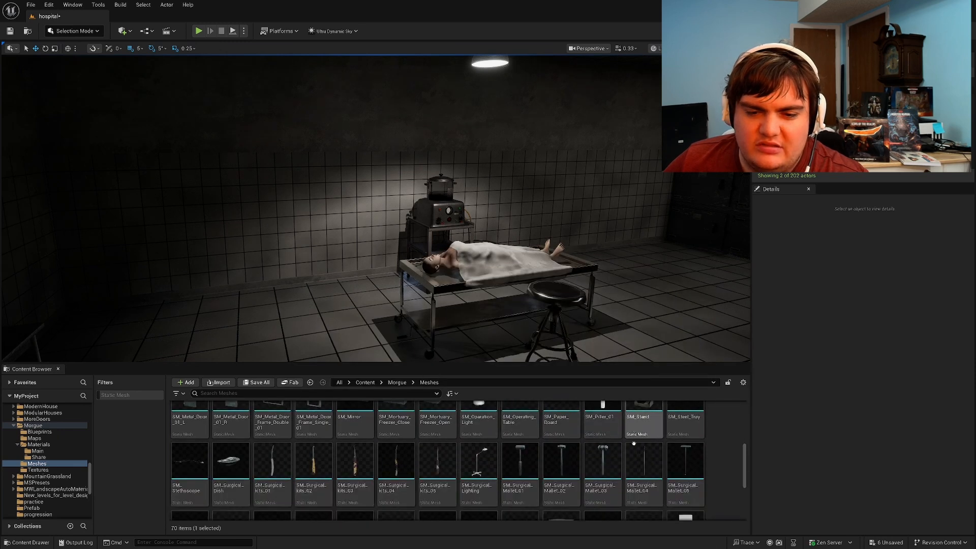
{"action": "scroll", "coordinate": [661, 443], "scroll_direction": "up", "scroll_amount": 1}
{"action": "right_click_drag", "start_coordinate": [599, 305], "coordinate": [574, 315]}
{"action": "scroll", "coordinate": [299, 457], "scroll_direction": "up", "scroll_amount": 4}
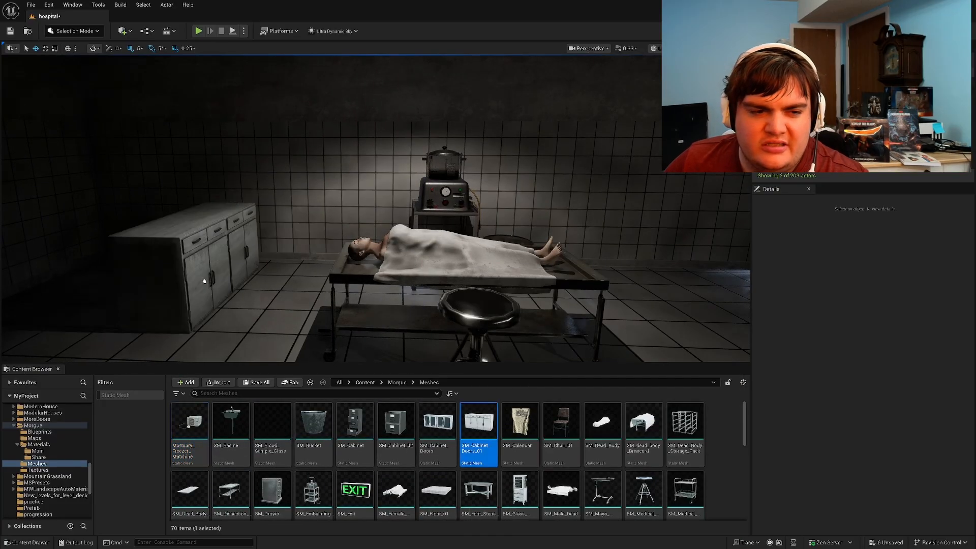
{"action": "left_click_drag", "start_coordinate": [174, 294], "coordinate": [178, 296]}
{"action": "right_click_drag", "start_coordinate": [178, 297], "coordinate": [178, 326]}
Step: Rotate the base cabinet to about 90 degrees and slide it against the tiled wall beside the embalming machine cart
{"action": "key", "text": "w"}
{"action": "right_click_drag", "start_coordinate": [298, 270], "coordinate": [293, 292]}
{"action": "key", "text": "s"}
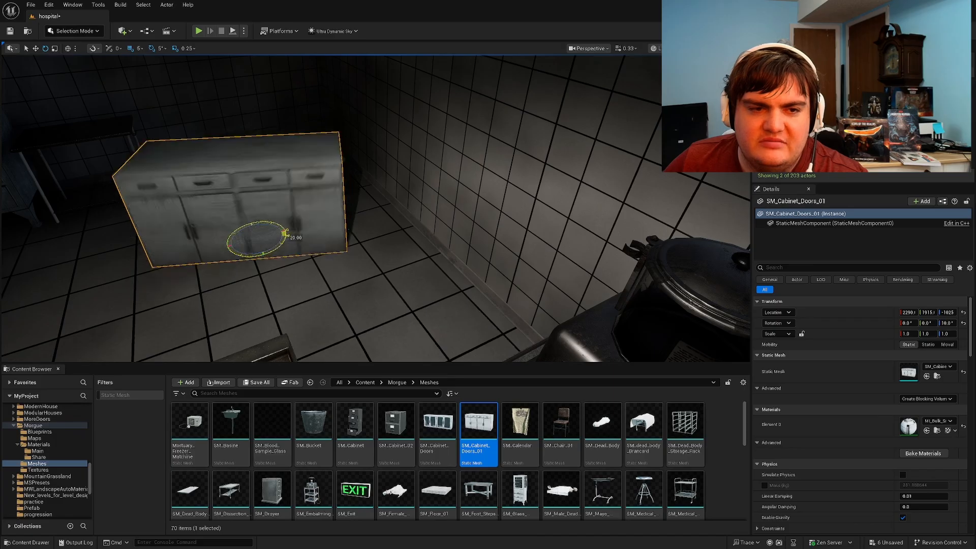
{"action": "left_click_drag", "start_coordinate": [285, 234], "coordinate": [474, 333]}
{"action": "right_click_drag", "start_coordinate": [475, 333], "coordinate": [569, 351]}
{"action": "key", "text": "w"}
{"action": "left_click_drag", "start_coordinate": [343, 265], "coordinate": [318, 275]}
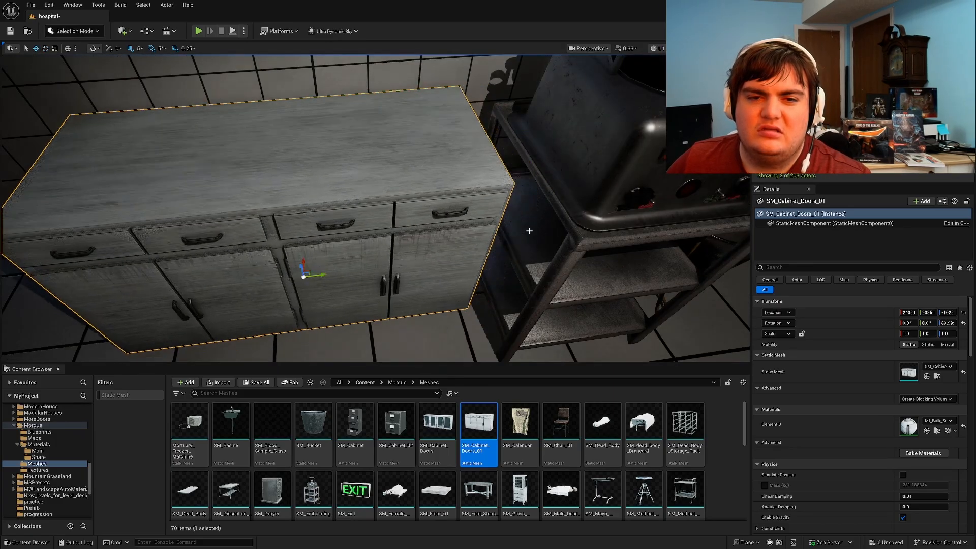
Step: Nudge the embalming machine cart beside the cabinet, and duplicate the cabinet along the wall, away from the cart
{"action": "left_click", "coordinate": [529, 230]}
{"action": "left_click_drag", "start_coordinate": [542, 297], "coordinate": [518, 245]}
{"action": "key", "text": "Escape"}
{"action": "left_click_drag", "start_coordinate": [307, 264], "coordinate": [300, 265]}
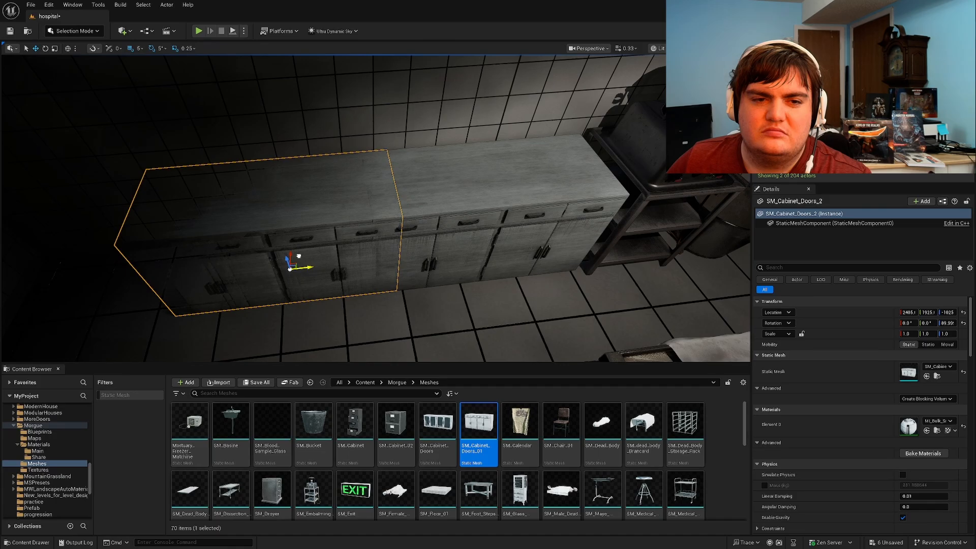
Step: Duplicate a base cabinet to the opposite side of the embalming machine cart along the same wall
{"action": "right_click_drag", "start_coordinate": [299, 265], "coordinate": [310, 239]}
{"action": "left_click", "coordinate": [117, 203]}
{"action": "left_click", "coordinate": [274, 218]}
{"action": "right_click_drag", "start_coordinate": [117, 203], "coordinate": [305, 224]}
{"action": "left_click_drag", "start_coordinate": [300, 227], "coordinate": [540, 313], "text": "alt"}
{"action": "key", "text": "Escape"}
Step: Place an SM_Calendar on the wall above the newly duplicated cabinet and rotate it to face the room
{"action": "key", "text": "s"}
{"action": "right_click_drag", "start_coordinate": [540, 314], "coordinate": [599, 260]}
{"action": "key", "text": "w"}
{"action": "key", "text": "w"}
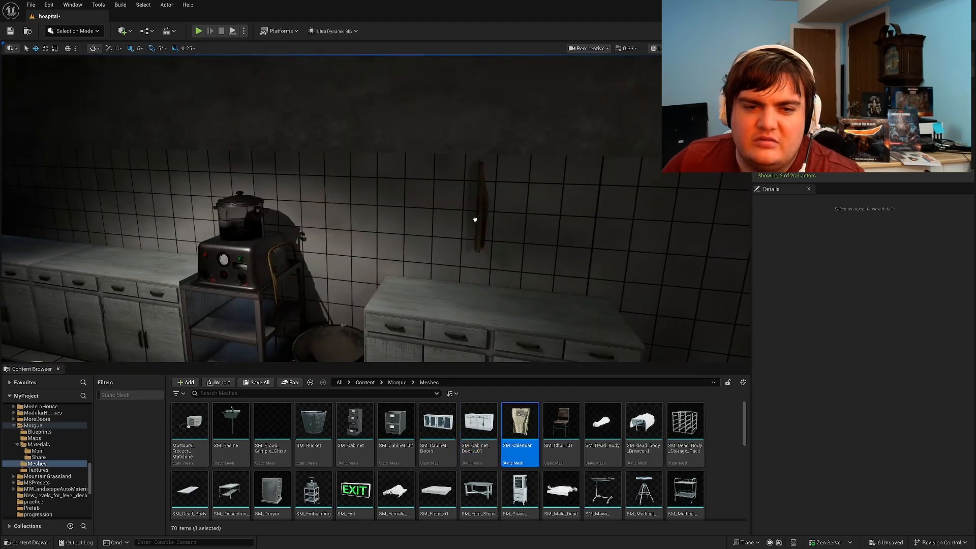
{"action": "left_click_drag", "start_coordinate": [471, 214], "coordinate": [473, 220]}
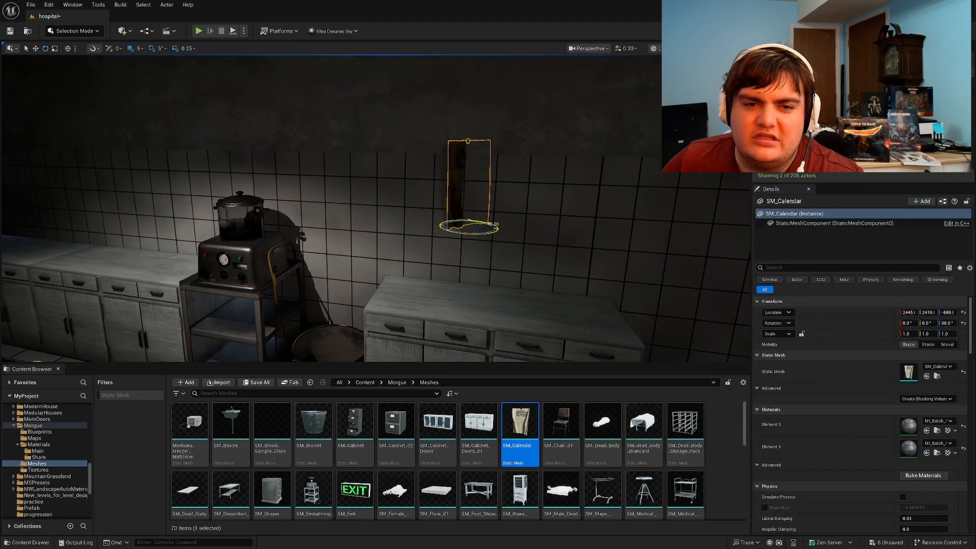
{"action": "key", "text": "d"}
{"action": "right_click_drag", "start_coordinate": [498, 229], "coordinate": [366, 249]}
{"action": "key", "text": "w"}
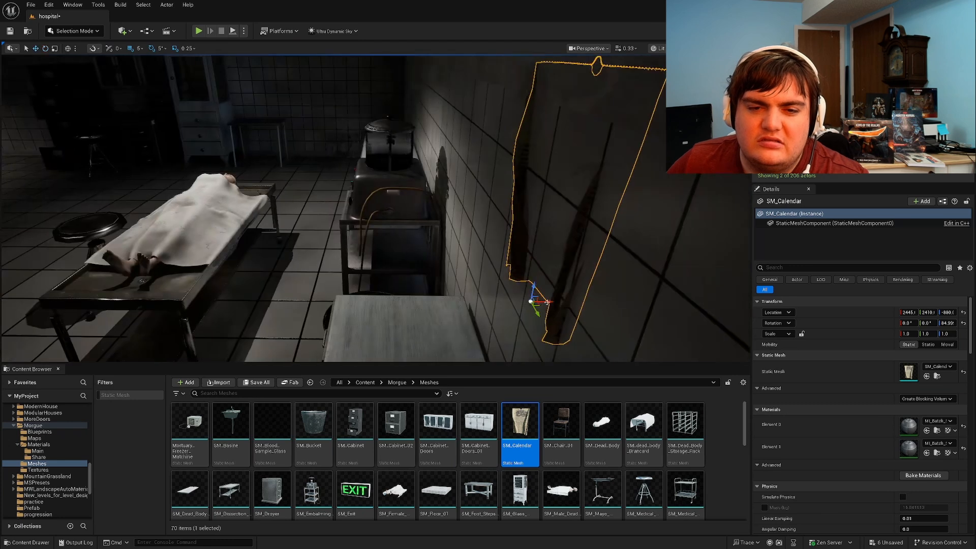
{"action": "key", "text": "Escape"}
Step: Replace the mesh of the medical stool at the desk with SM_Chair_01
{"action": "key", "text": "s"}
{"action": "right_click_drag", "start_coordinate": [519, 302], "coordinate": [396, 325]}
{"action": "key", "text": "w"}
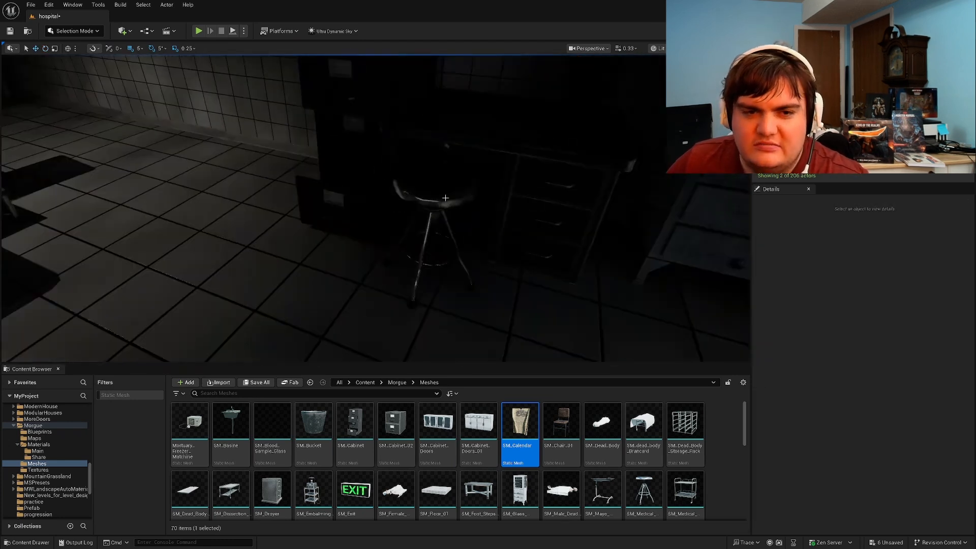
{"action": "left_click", "coordinate": [433, 196]}
{"action": "left_click_drag", "start_coordinate": [562, 424], "coordinate": [875, 429]}
Step: In the Unlit view, rotate the chair to about 180 degrees so it faces the desk, and move it closer
{"action": "key", "text": "alt+3"}
{"action": "right_click_drag", "start_coordinate": [451, 294], "coordinate": [457, 335]}
{"action": "key", "text": "w"}
{"action": "key", "text": "e"}
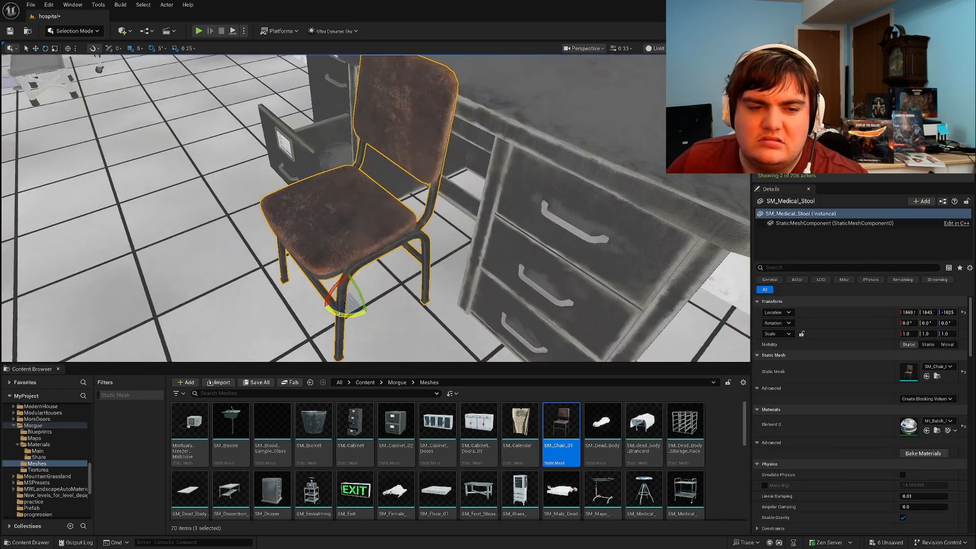
{"action": "left_click_drag", "start_coordinate": [366, 312], "coordinate": [285, 307]}
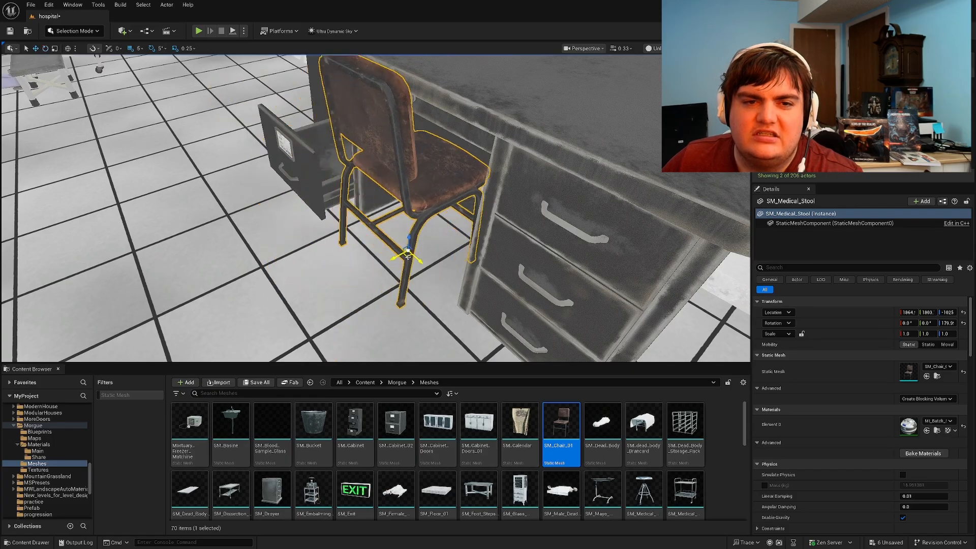
{"action": "key", "text": "Escape"}
Step: Return to Lit view, duplicate the desk to the filing cabinet's far side, and swap the copy's mesh for SM_Cabinet_Doors_01
{"action": "key", "text": "s"}
{"action": "right_click_drag", "start_coordinate": [407, 256], "coordinate": [496, 266]}
{"action": "key", "text": "s"}
{"action": "key", "text": "alt+4"}
{"action": "key", "text": "s"}
{"action": "key", "text": "w"}
{"action": "left_click", "coordinate": [482, 239]}
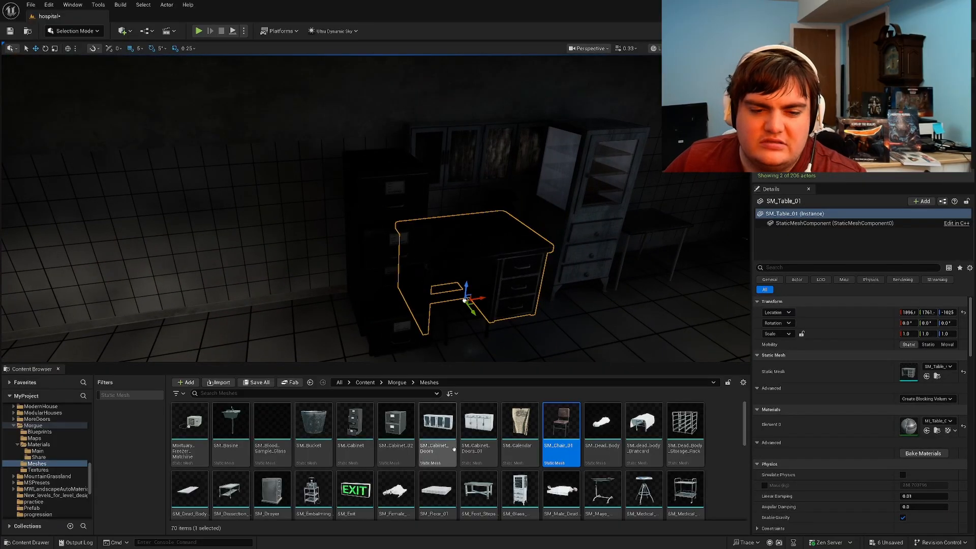
{"action": "left_click_drag", "start_coordinate": [908, 372], "coordinate": [908, 372]}
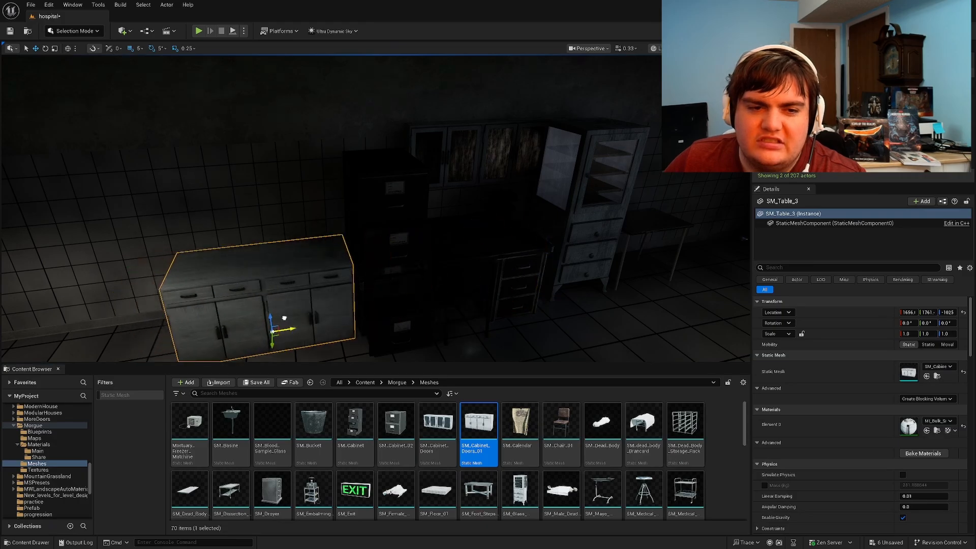
{"action": "key", "text": "Escape"}
Step: Shift the new base cabinet along the wall closer to the filing cabinet
{"action": "mouse_move", "coordinate": [414, 289]}
{"action": "right_mouse_down"}
{"action": "mouse_move", "coordinate": [457, 290]}
{"action": "mouse_move", "coordinate": [490, 310]}
{"action": "mouse_move", "coordinate": [501, 346]}
{"action": "mouse_move", "coordinate": [406, 284]}
{"action": "right_mouse_up"}
{"action": "left_click", "coordinate": [452, 254]}
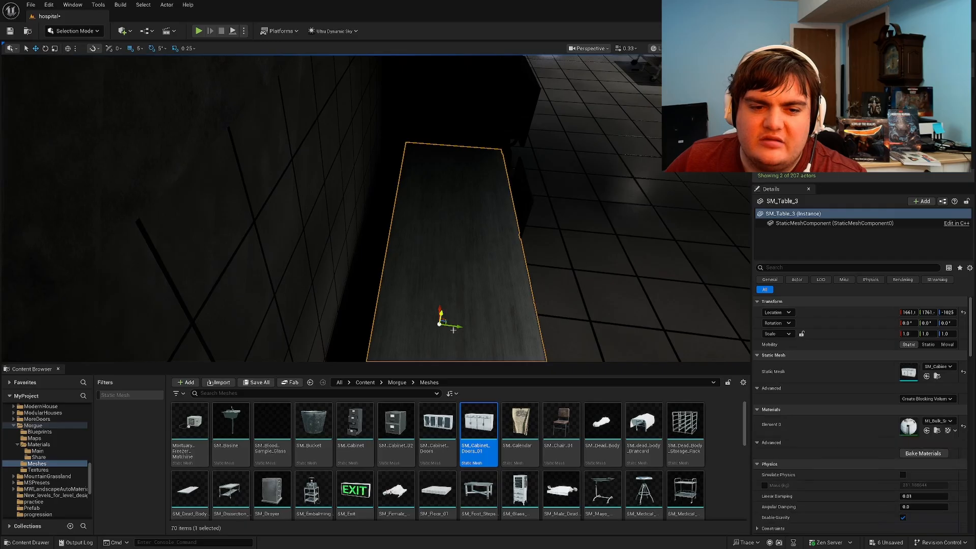
{"action": "key", "text": "Escape"}
Step: Place an SM_Medical_Trolley against the wall between the side table and the corner base cabinets
{"action": "right_click_drag", "start_coordinate": [425, 323], "coordinate": [509, 256]}
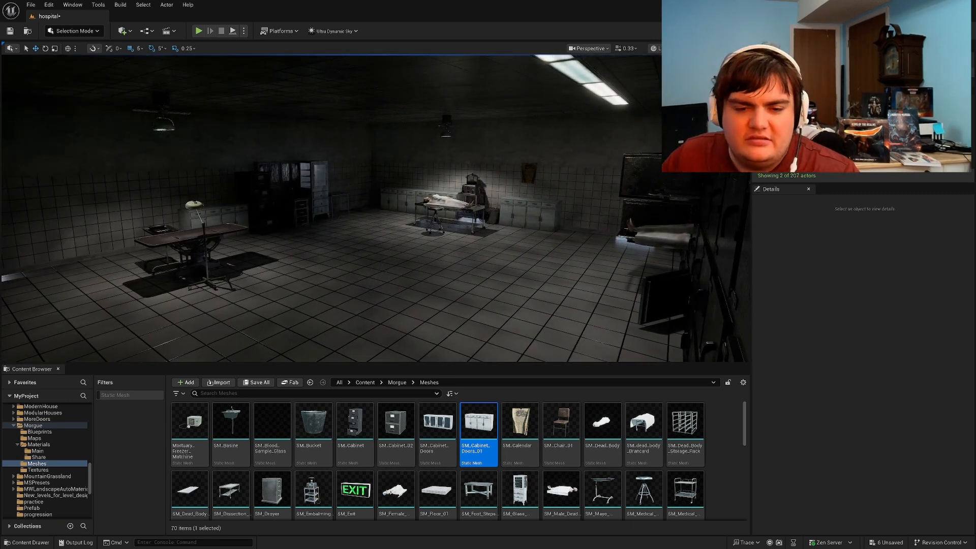
{"action": "right_click_drag", "start_coordinate": [509, 257], "coordinate": [414, 262]}
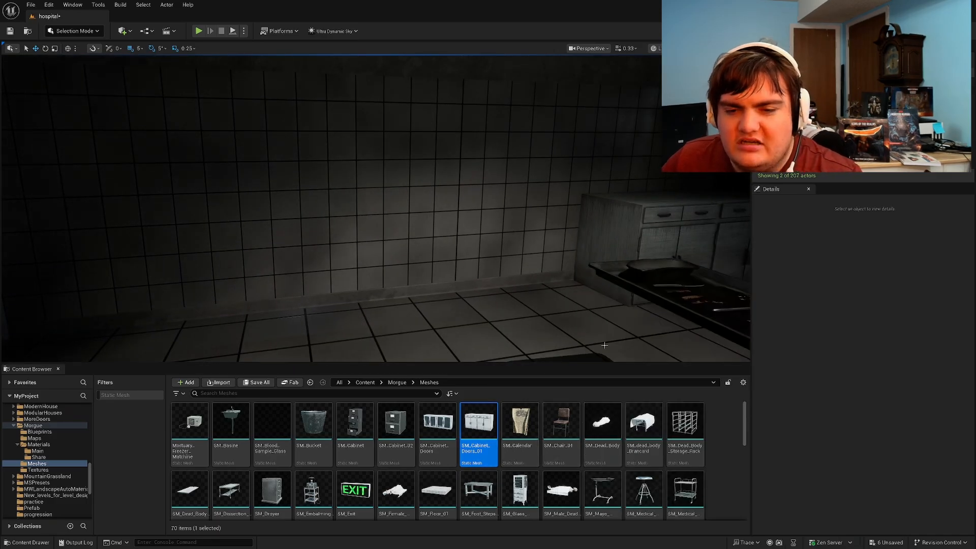
{"action": "right_click_drag", "start_coordinate": [605, 345], "coordinate": [626, 343]}
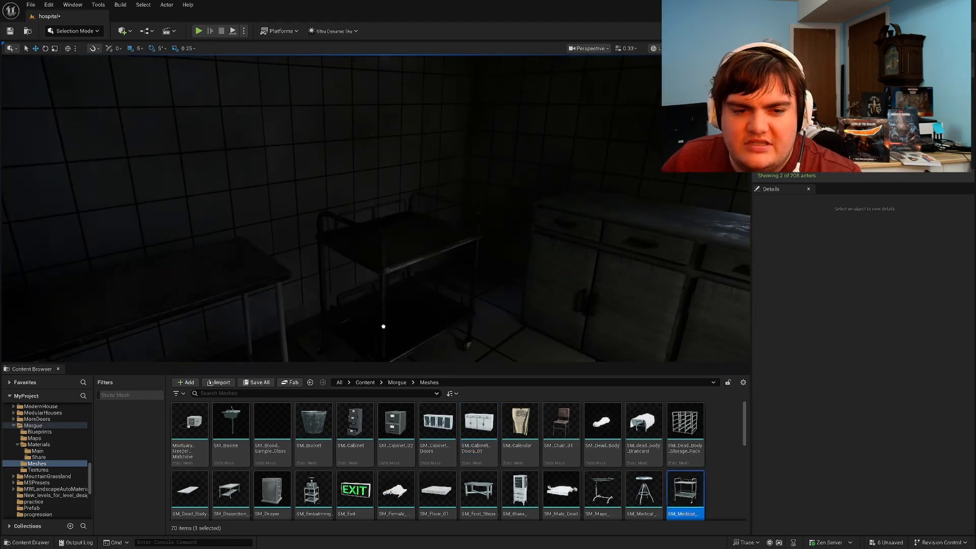
{"action": "left_click", "coordinate": [578, 285]}
{"action": "right_click_drag", "start_coordinate": [578, 285], "coordinate": [533, 295]}
{"action": "key", "text": "Escape"}
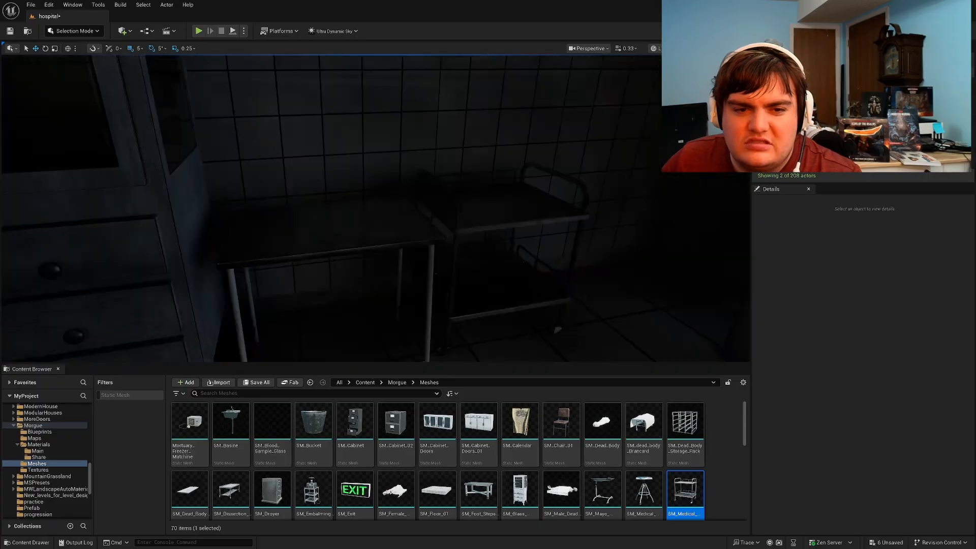
Step: Duplicate the medical trolley and set the copy next to it along the wall
{"action": "left_click", "coordinate": [558, 330]}
{"action": "left_click_drag", "start_coordinate": [497, 311], "coordinate": [597, 307], "text": "alt"}
{"action": "key", "text": "Escape"}
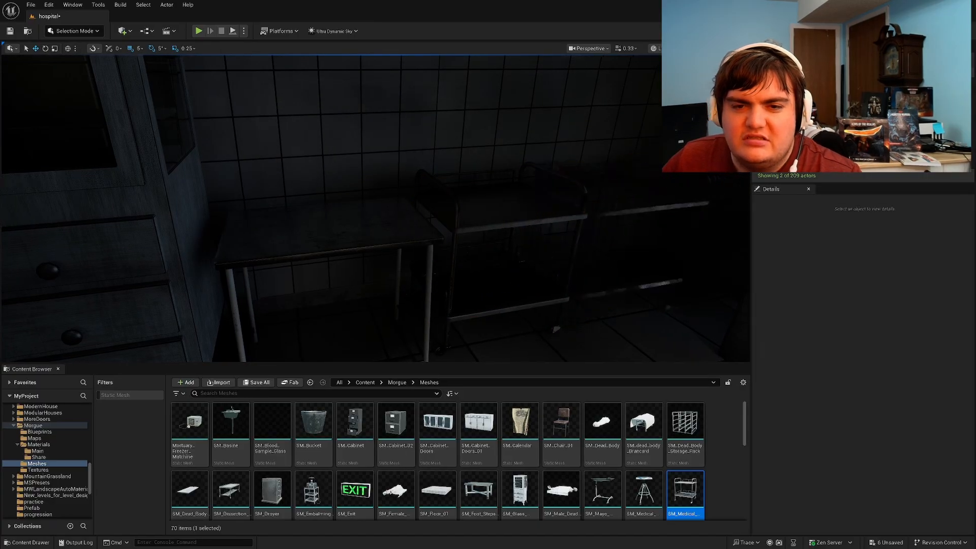
Step: Place an SM_Glass_Cabinet against the wall at the end of the calendar-side base cabinet, rotated about 90 degrees
{"action": "key", "text": "s"}
{"action": "right_click_drag", "start_coordinate": [597, 307], "coordinate": [616, 349]}
{"action": "key", "text": "s"}
{"action": "scroll", "coordinate": [572, 436], "scroll_direction": "down", "scroll_amount": 4}
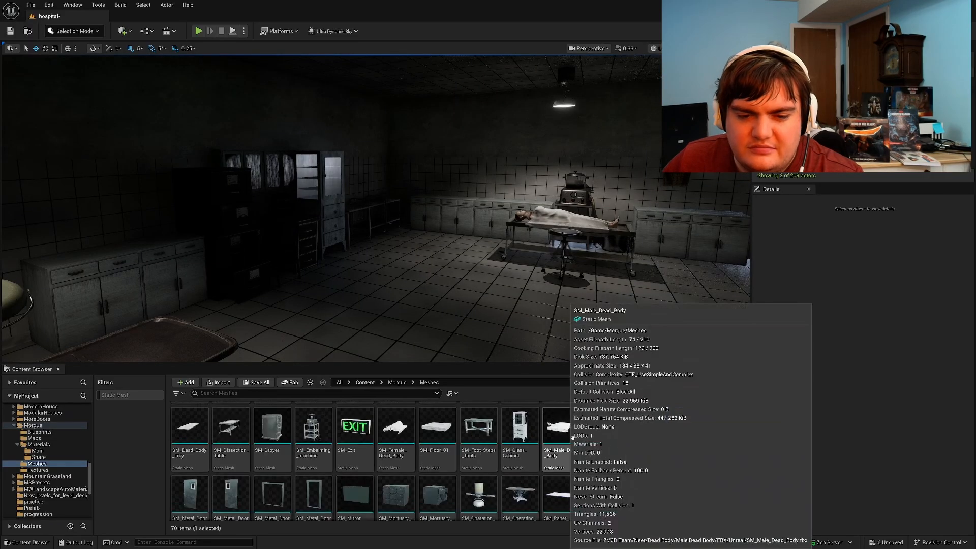
{"action": "right_click_drag", "start_coordinate": [373, 305], "coordinate": [488, 321]}
{"action": "key", "text": "w"}
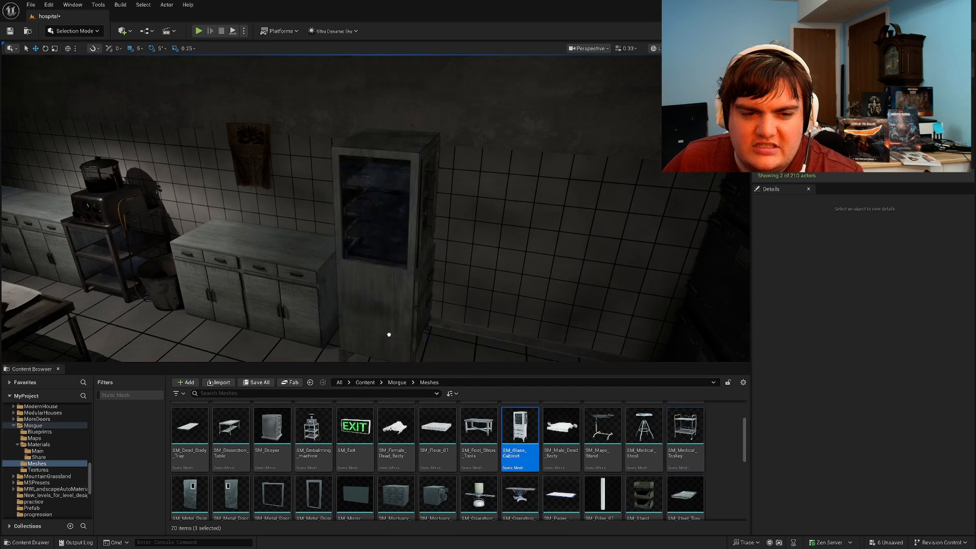
{"action": "left_click_drag", "start_coordinate": [378, 328], "coordinate": [389, 325]}
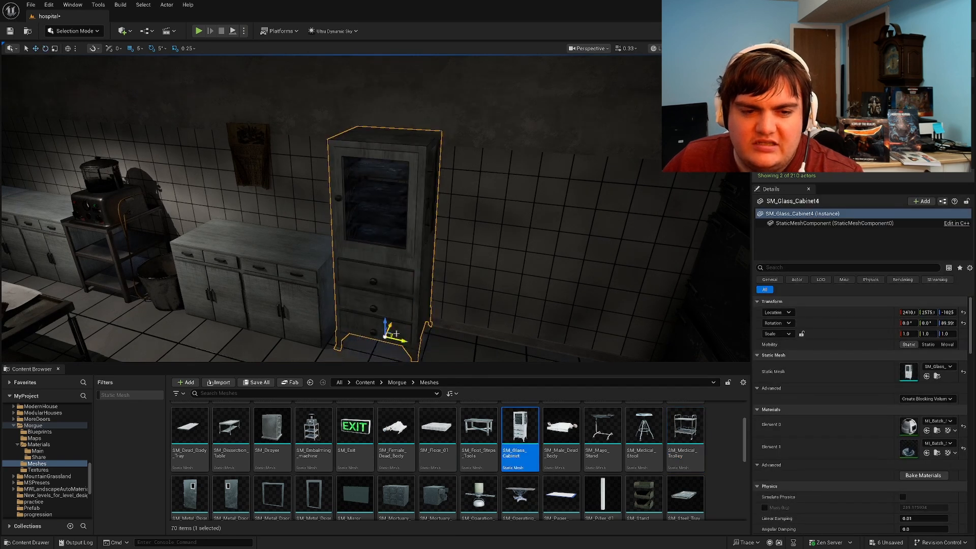
{"action": "right_click_drag", "start_coordinate": [398, 334], "coordinate": [390, 335]}
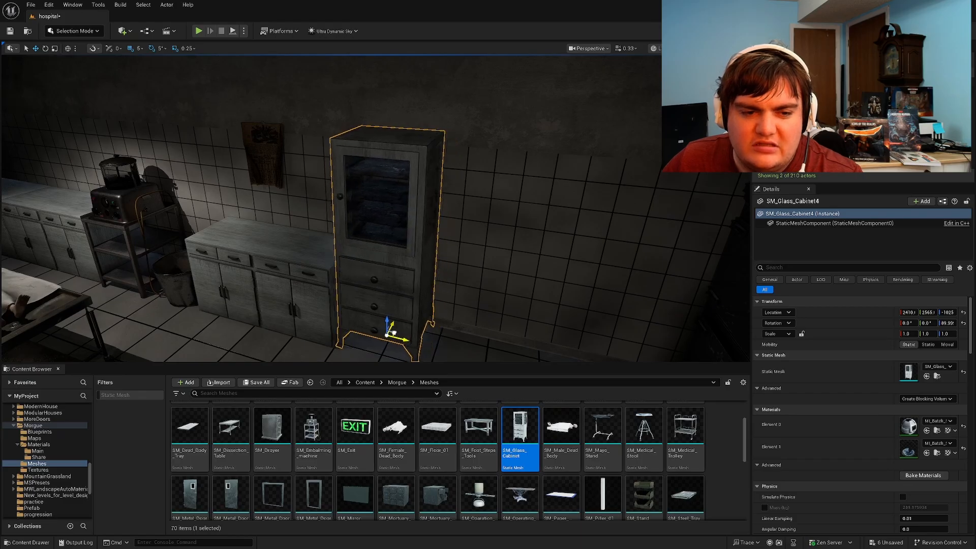
{"action": "key", "text": "Escape"}
Step: Place an SM_dead_body_Brancard against the tiled wall between the body freezers and the door
{"action": "right_click_drag", "start_coordinate": [401, 334], "coordinate": [121, 342]}
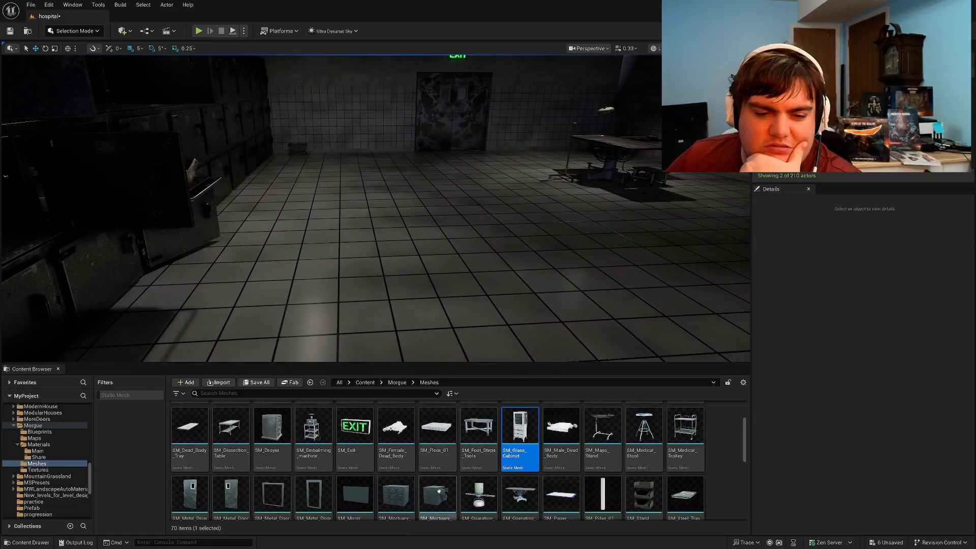
{"action": "scroll", "coordinate": [439, 491], "scroll_direction": "down", "scroll_amount": 2}
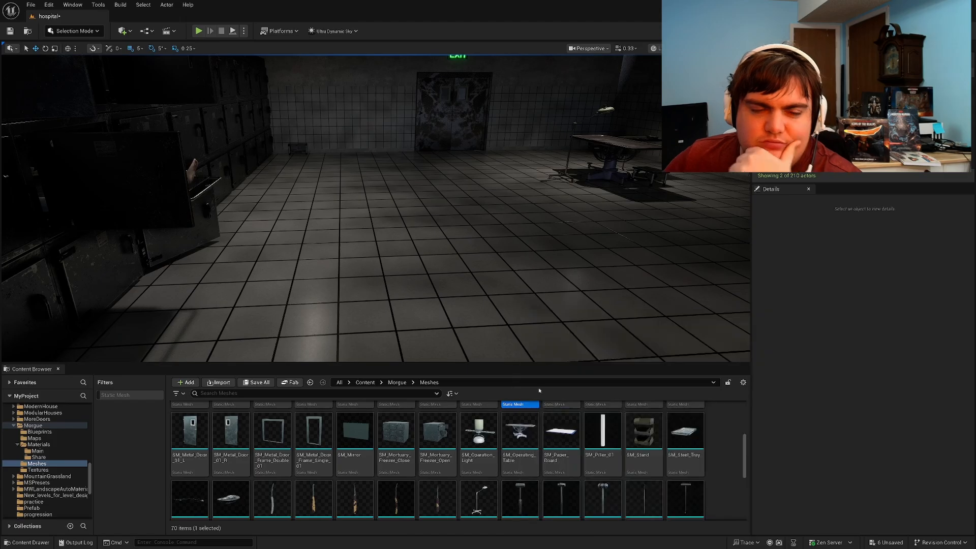
{"action": "mouse_move", "coordinate": [534, 305]}
{"action": "right_mouse_down"}
{"action": "mouse_move", "coordinate": [522, 253]}
{"action": "mouse_move", "coordinate": [547, 272]}
{"action": "mouse_move", "coordinate": [527, 295]}
{"action": "right_mouse_up"}
{"action": "key", "text": "w"}
{"action": "key", "text": "w"}
{"action": "scroll", "coordinate": [550, 447], "scroll_direction": "down", "scroll_amount": 2}
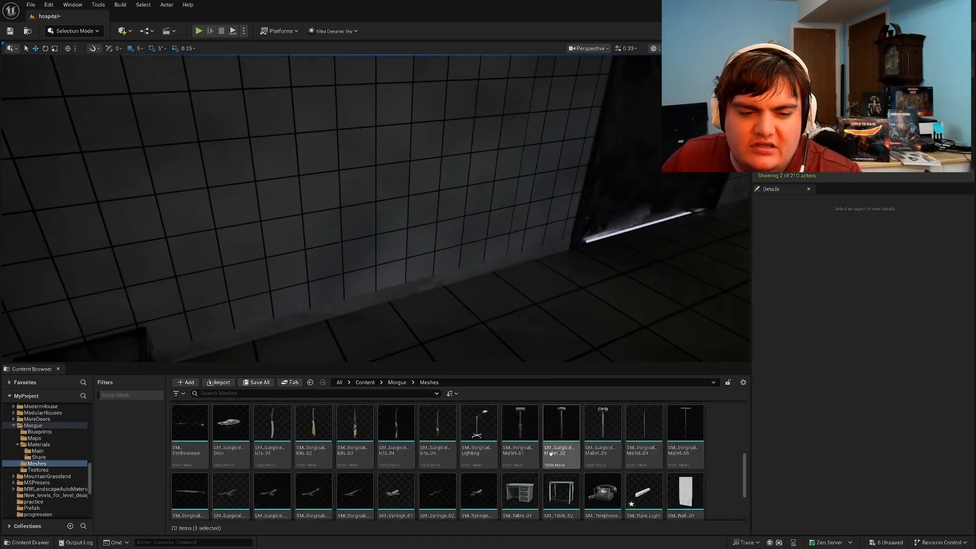
{"action": "scroll", "coordinate": [550, 454], "scroll_direction": "up", "scroll_amount": 1}
{"action": "scroll", "coordinate": [550, 454], "scroll_direction": "up", "scroll_amount": 5}
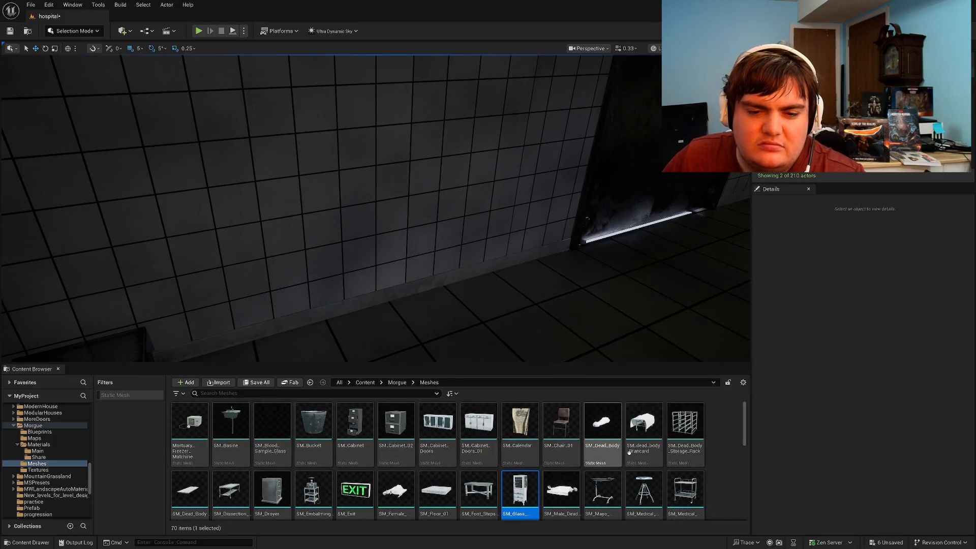
{"action": "right_click_drag", "start_coordinate": [664, 349], "coordinate": [636, 348]}
{"action": "key", "text": "s"}
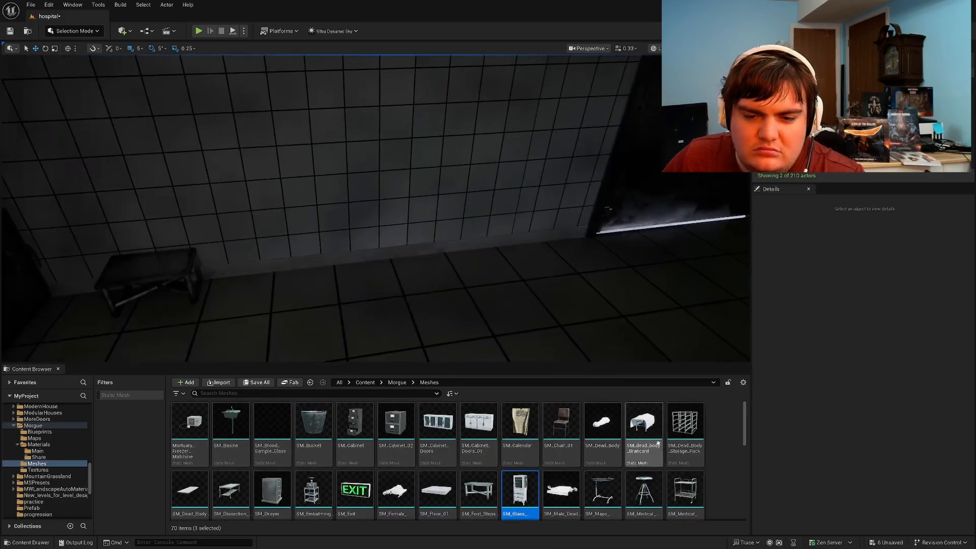
{"action": "left_click_drag", "start_coordinate": [643, 425], "coordinate": [402, 288]}
{"action": "key", "text": "d"}
{"action": "right_click_drag", "start_coordinate": [488, 314], "coordinate": [406, 314]}
{"action": "right_click_drag", "start_coordinate": [584, 349], "coordinate": [527, 349]}
{"action": "key", "text": "a"}
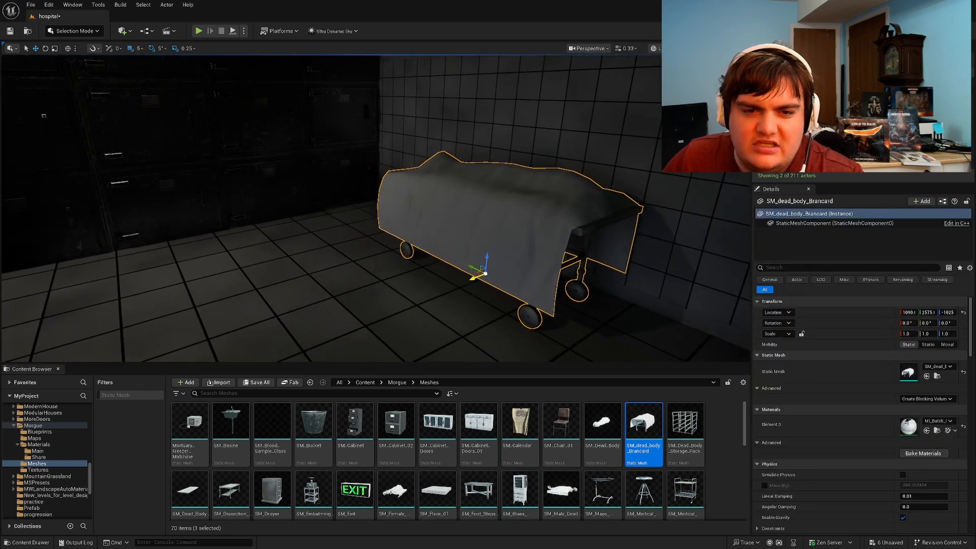
Step: Duplicate the covered gurney alongside the original and swap the copy's static mesh to SM_Dissection_Table
{"action": "left_click_drag", "start_coordinate": [476, 276], "coordinate": [380, 311], "text": "alt"}
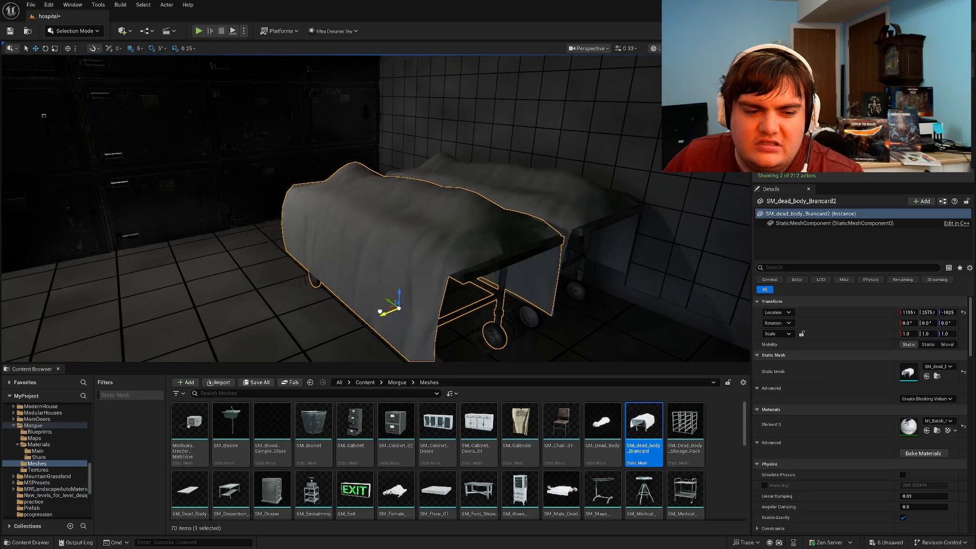
{"action": "left_click", "coordinate": [230, 491]}
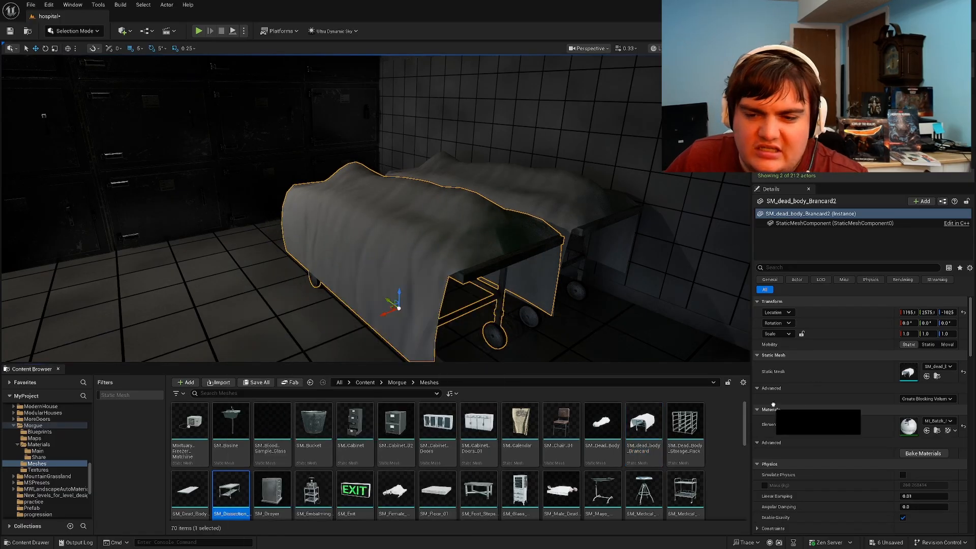
{"action": "left_click", "coordinate": [927, 376]}
{"action": "mouse_move", "coordinate": [626, 351]}
{"action": "right_mouse_down"}
{"action": "mouse_move", "coordinate": [356, 351]}
{"action": "mouse_move", "coordinate": [619, 354]}
{"action": "right_mouse_up"}
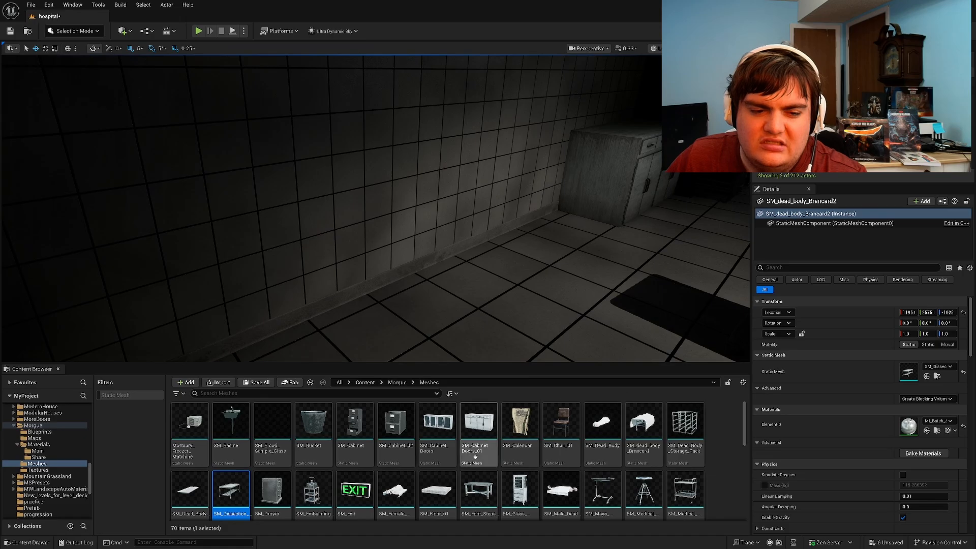
Step: Place an SM_Dead_Body_Tray on the floor along the wall beside the end base cabinet, rotated about 90 degrees
{"action": "scroll", "coordinate": [584, 488], "scroll_direction": "down", "scroll_amount": 2}
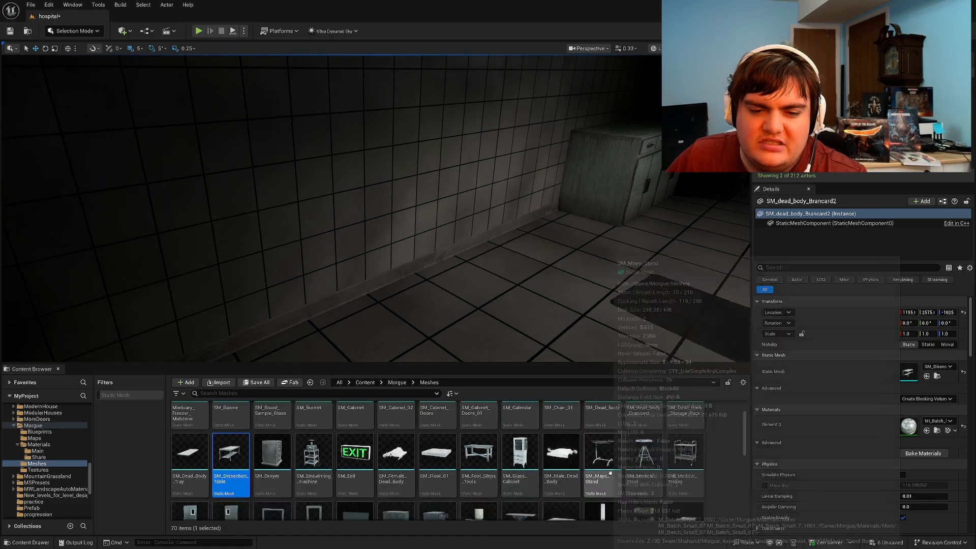
{"action": "scroll", "coordinate": [559, 471], "scroll_direction": "down", "scroll_amount": 1}
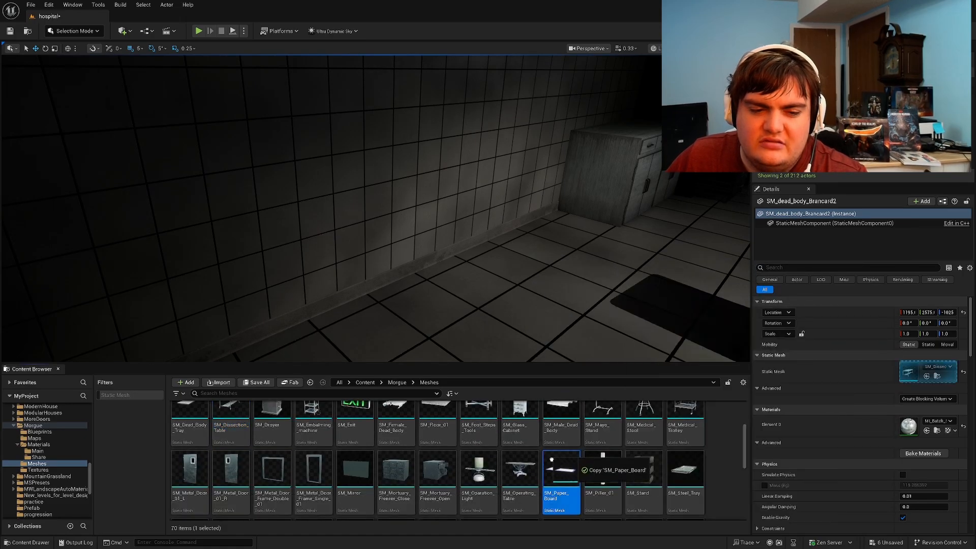
{"action": "left_click_drag", "start_coordinate": [535, 471], "coordinate": [557, 474]}
{"action": "scroll", "coordinate": [324, 463], "scroll_direction": "up", "scroll_amount": 2}
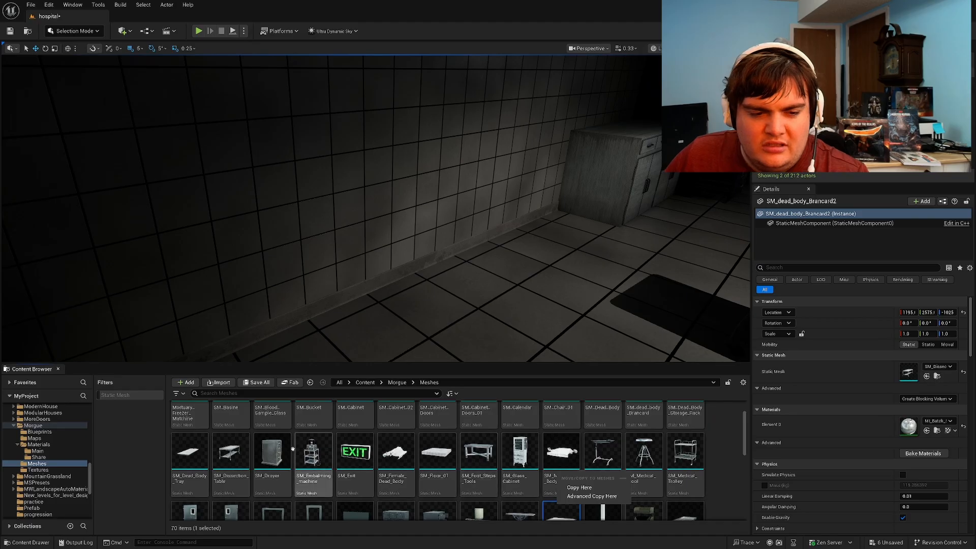
{"action": "scroll", "coordinate": [208, 495], "scroll_direction": "up", "scroll_amount": 1}
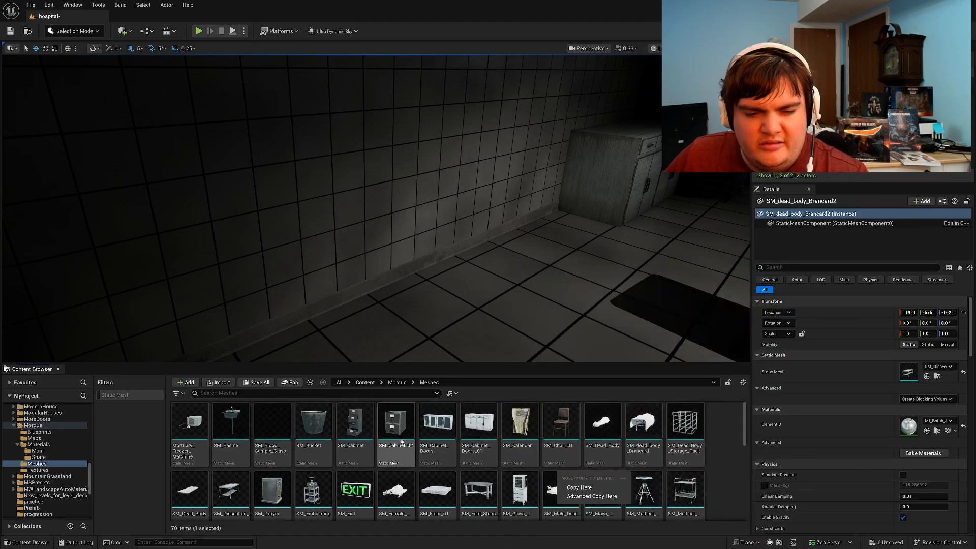
{"action": "left_click_drag", "start_coordinate": [208, 495], "coordinate": [500, 304]}
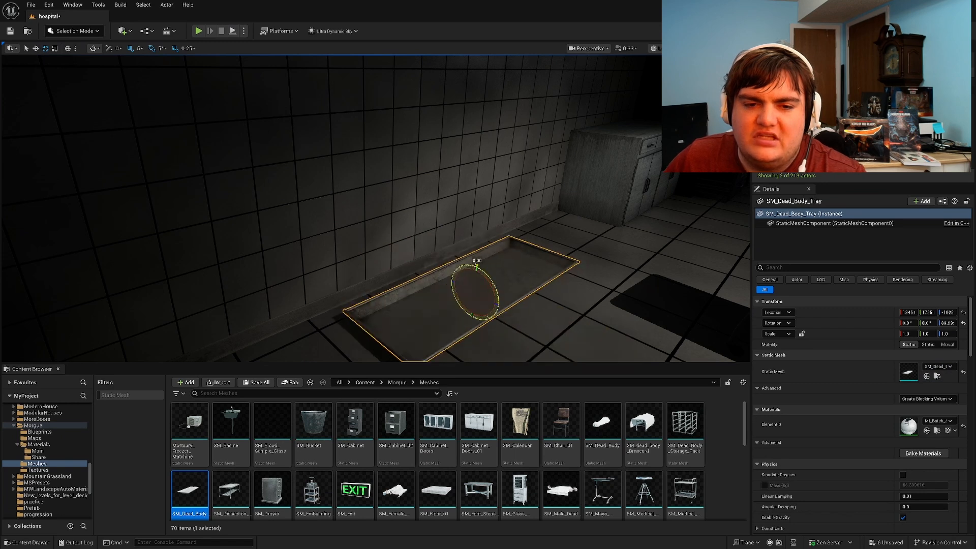
Step: Try tilting the body tray 60 degrees, undo the tilt, and raise the tray above counter height
{"action": "left_click_drag", "start_coordinate": [476, 265], "coordinate": [497, 292]}
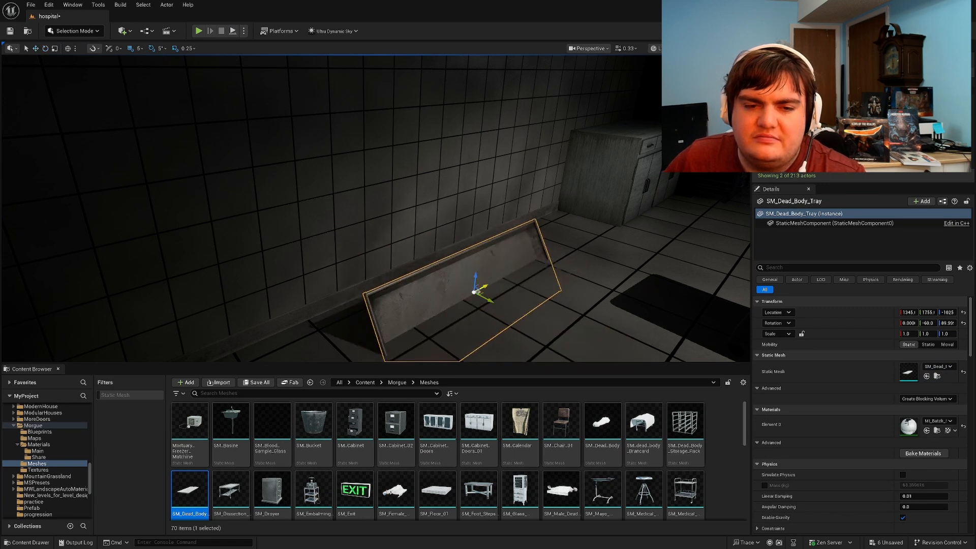
{"action": "key", "text": "ctrl+z"}
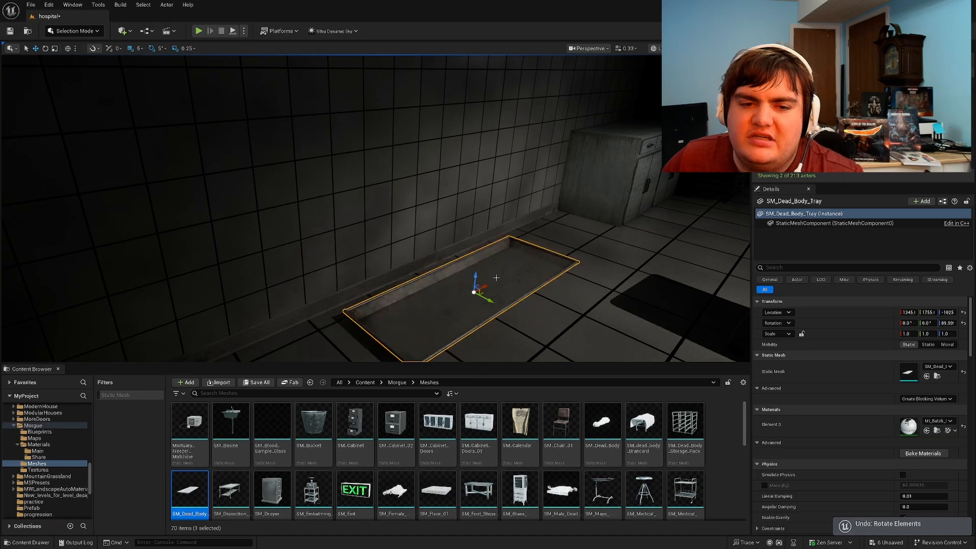
{"action": "left_click_drag", "start_coordinate": [476, 279], "coordinate": [492, 133]}
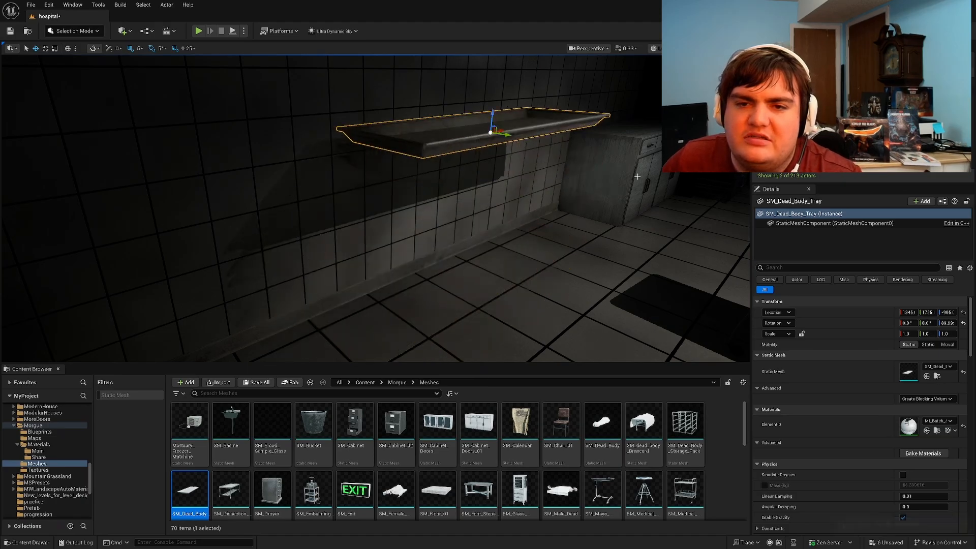
Step: Duplicate the end base cabinet and line the copy up at the end of the row under the tray
{"action": "left_click", "coordinate": [631, 193]}
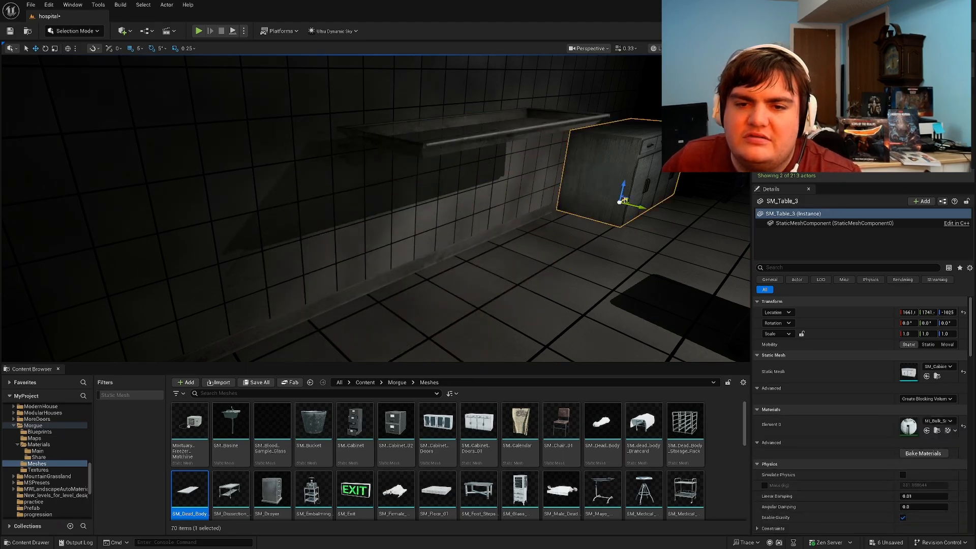
{"action": "left_click_drag", "start_coordinate": [625, 200], "coordinate": [524, 239], "text": "alt"}
{"action": "right_click_drag", "start_coordinate": [524, 240], "coordinate": [365, 254]}
{"action": "left_click_drag", "start_coordinate": [320, 276], "coordinate": [388, 288]}
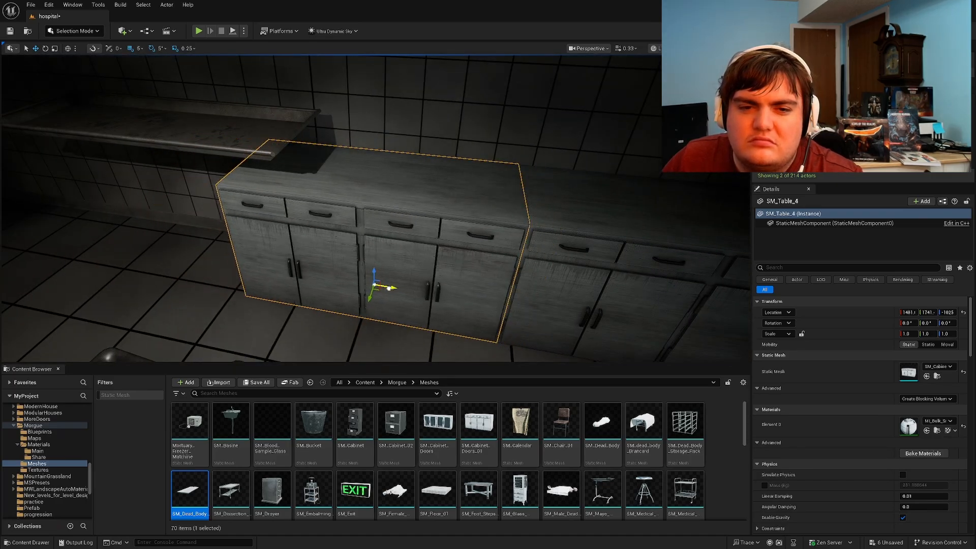
Step: Duplicate the two end base cabinets together and extend the row along the wall to the corner
{"action": "left_click", "coordinate": [600, 262], "text": "shift"}
{"action": "key", "text": "s"}
{"action": "right_click_drag", "start_coordinate": [600, 262], "coordinate": [655, 258]}
{"action": "left_click_drag", "start_coordinate": [685, 262], "coordinate": [405, 253], "text": "alt"}
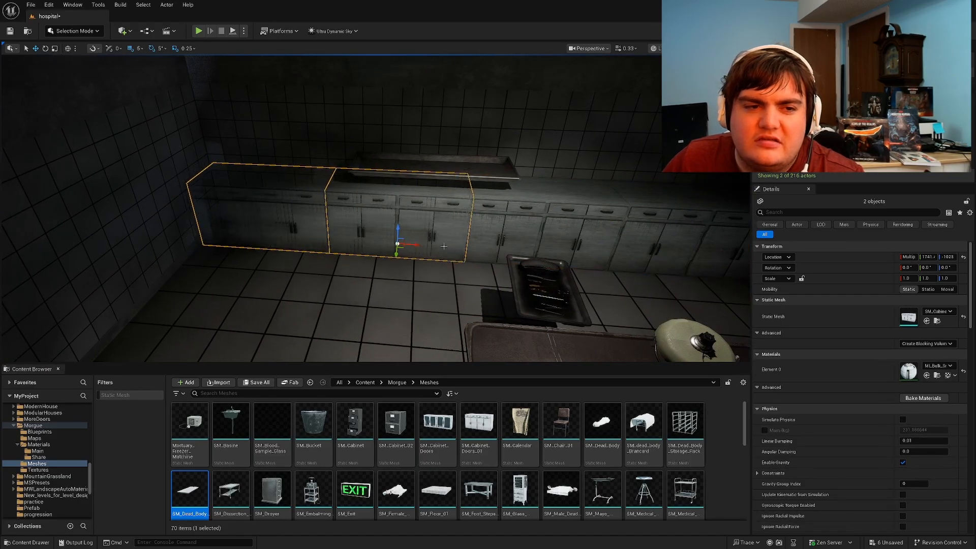
Step: Lower the body tray onto the base cabinet countertop and shift it closer to the wall
{"action": "right_click_drag", "start_coordinate": [443, 246], "coordinate": [441, 137]}
{"action": "key", "text": "Escape"}
{"action": "key", "text": "w"}
{"action": "left_click", "coordinate": [420, 157]}
{"action": "key", "text": "w"}
{"action": "left_click_drag", "start_coordinate": [431, 138], "coordinate": [431, 168]}
{"action": "key", "text": "w"}
{"action": "right_click_drag", "start_coordinate": [431, 168], "coordinate": [388, 166]}
{"action": "key", "text": "s"}
{"action": "mouse_move", "coordinate": [500, 154]}
{"action": "right_mouse_down"}
{"action": "mouse_move", "coordinate": [514, 150]}
{"action": "mouse_move", "coordinate": [499, 154]}
{"action": "right_mouse_up"}
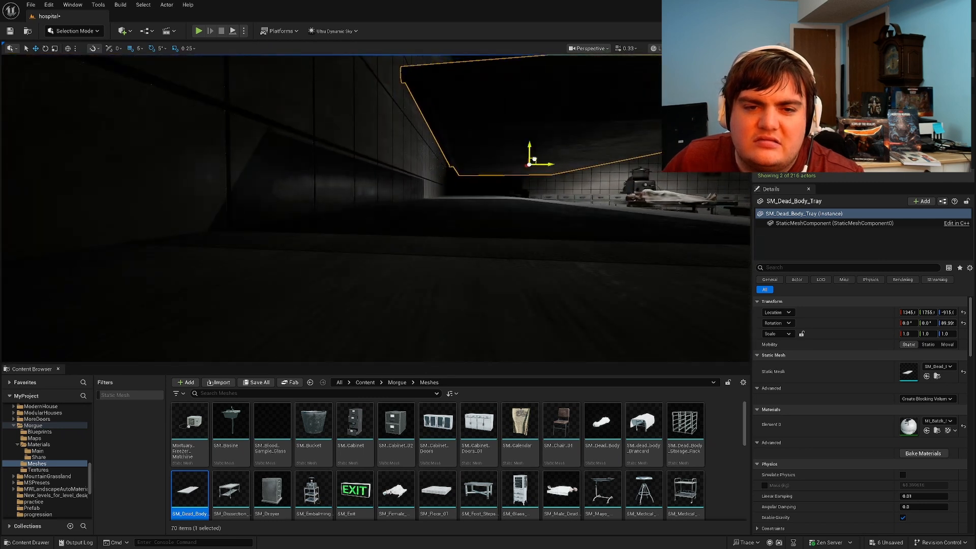
{"action": "left_click_drag", "start_coordinate": [533, 160], "coordinate": [493, 200]}
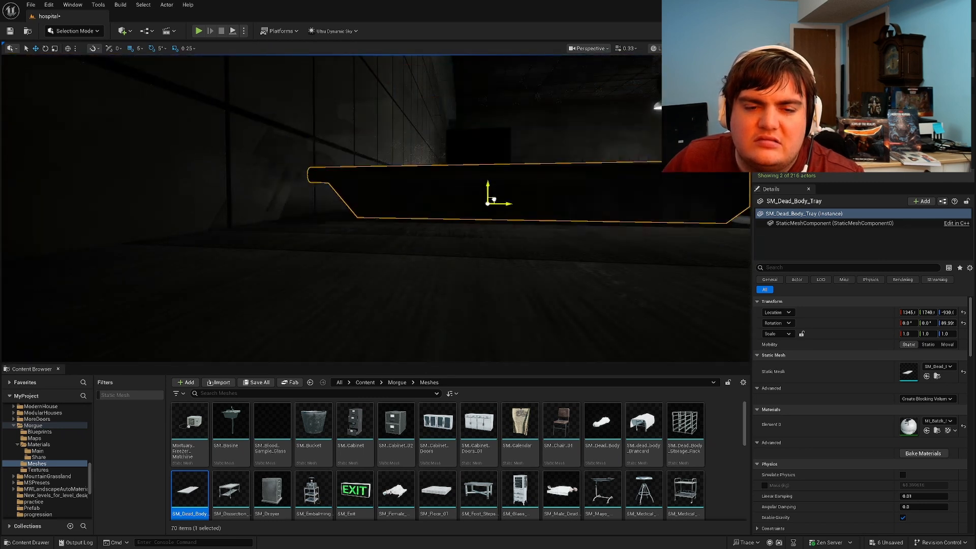
Step: Duplicate the body tray and stack the copy on top of the original on the countertop
{"action": "key", "text": "d"}
{"action": "right_click_drag", "start_coordinate": [494, 200], "coordinate": [401, 241]}
{"action": "key", "text": "s"}
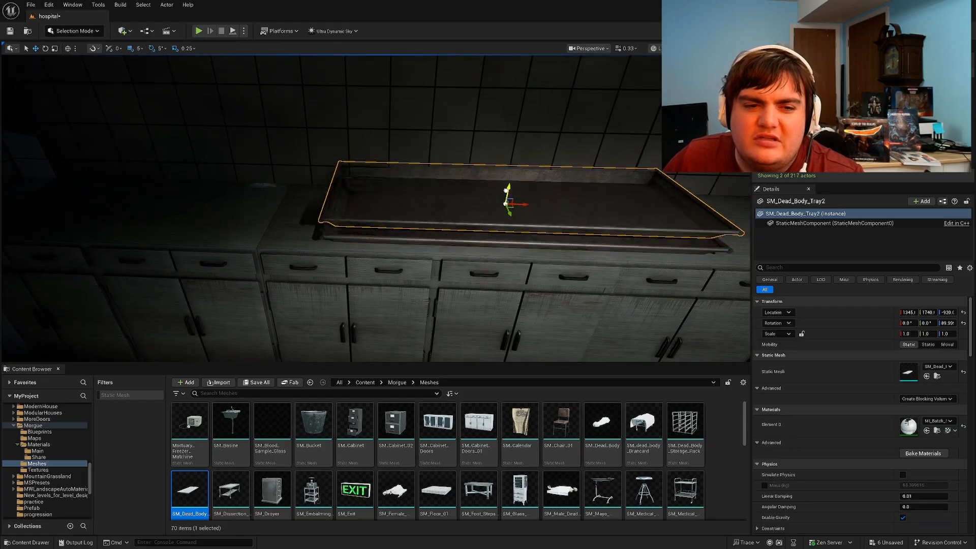
{"action": "key", "text": "s"}
{"action": "right_click_drag", "start_coordinate": [547, 209], "coordinate": [610, 195]}
{"action": "key", "text": "Escape"}
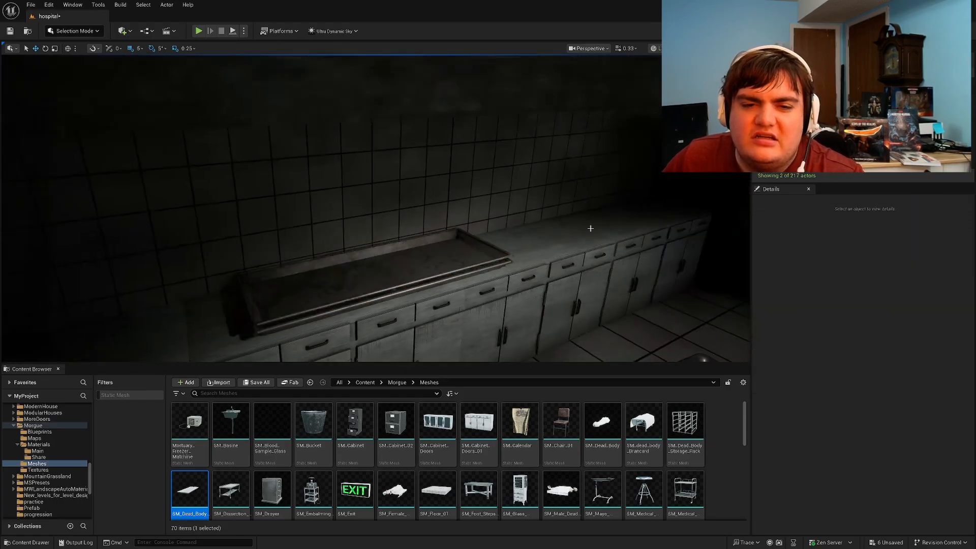
Step: Examine the long base cabinet row and the area around the operating table
{"action": "right_click_drag", "start_coordinate": [590, 227], "coordinate": [635, 211]}
{"action": "key", "text": "s"}
{"action": "key", "text": "w"}
{"action": "right_click_drag", "start_coordinate": [369, 269], "coordinate": [376, 269]}
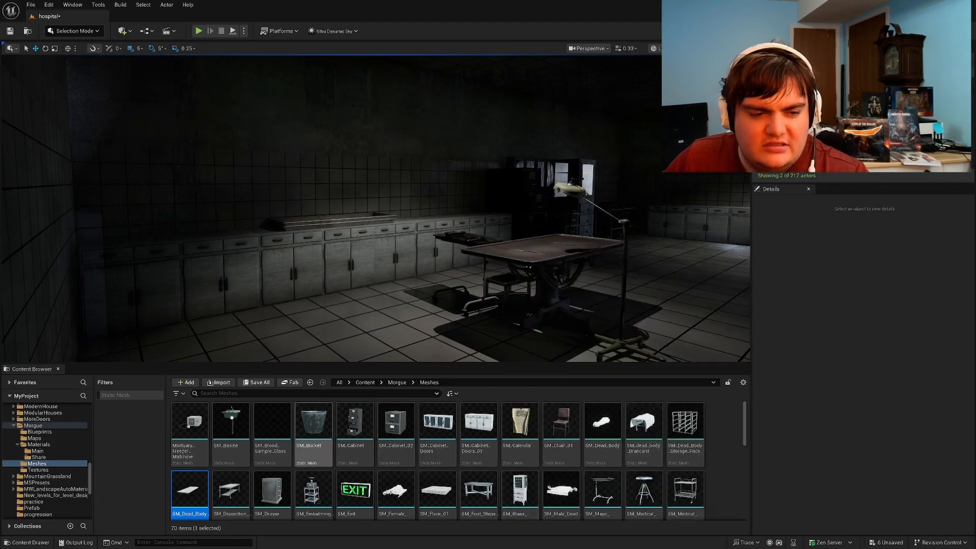
{"action": "key", "text": "w"}
{"action": "right_click_drag", "start_coordinate": [376, 208], "coordinate": [564, 221]}
{"action": "key", "text": "w"}
{"action": "key", "text": "s"}
{"action": "right_click_drag", "start_coordinate": [325, 322], "coordinate": [142, 327]}
{"action": "key", "text": "w"}
Step: Try replacing the base cabinet beside the stacked trays with an SM_Basine sink, and undo the swap
{"action": "left_click", "coordinate": [325, 320]}
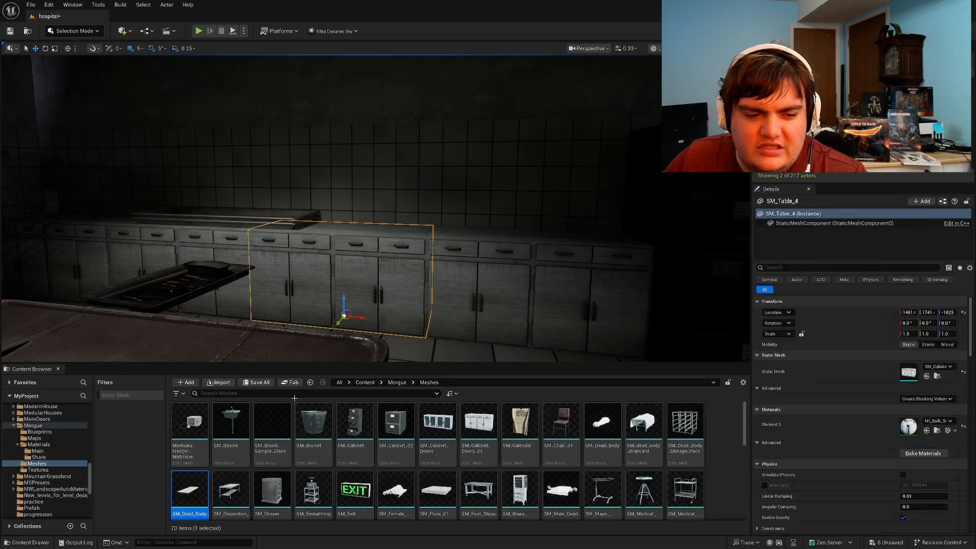
{"action": "left_click_drag", "start_coordinate": [231, 425], "coordinate": [909, 371]}
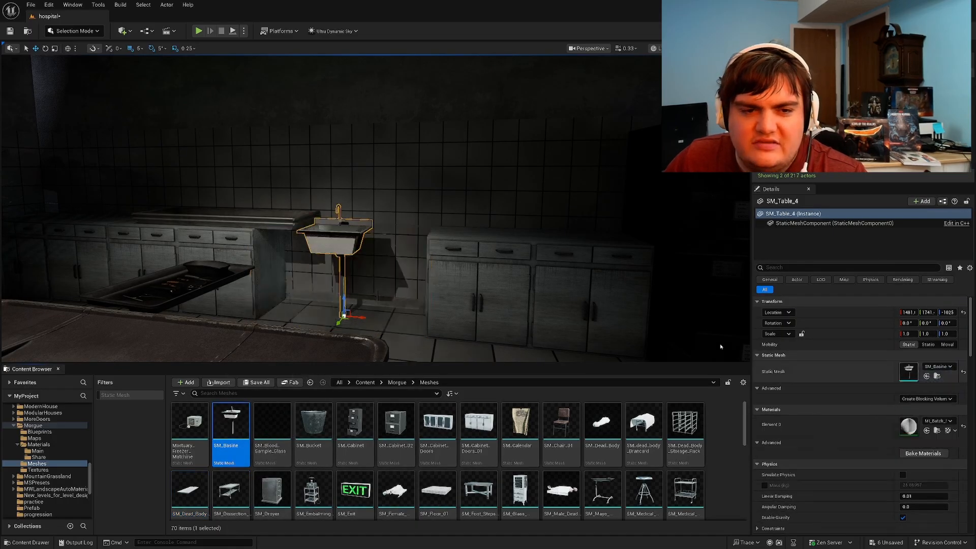
{"action": "key", "text": "e"}
{"action": "right_click_drag", "start_coordinate": [376, 209], "coordinate": [325, 244]}
{"action": "key", "text": "w"}
{"action": "right_click_drag", "start_coordinate": [651, 331], "coordinate": [706, 343]}
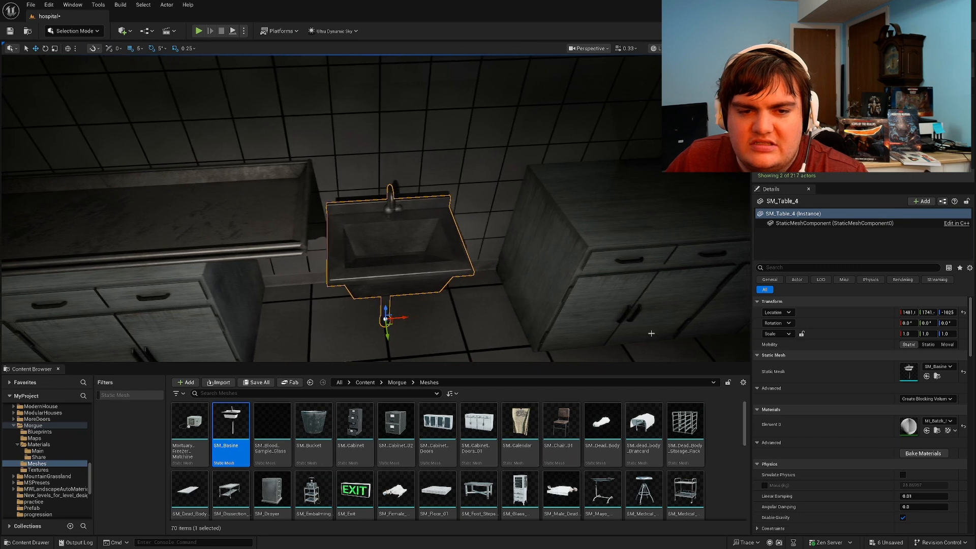
{"action": "key", "text": "ctrl+z"}
Step: Swap the side table between the glass cabinet and the medical trolleys to SM_Basine and set the sink against the wall
{"action": "right_click_drag", "start_coordinate": [651, 331], "coordinate": [727, 338]}
{"action": "key", "text": "w"}
{"action": "mouse_move", "coordinate": [495, 261]}
{"action": "right_mouse_down"}
{"action": "mouse_move", "coordinate": [447, 263]}
{"action": "mouse_move", "coordinate": [496, 261]}
{"action": "right_mouse_up"}
{"action": "left_click_drag", "start_coordinate": [245, 434], "coordinate": [907, 370]}
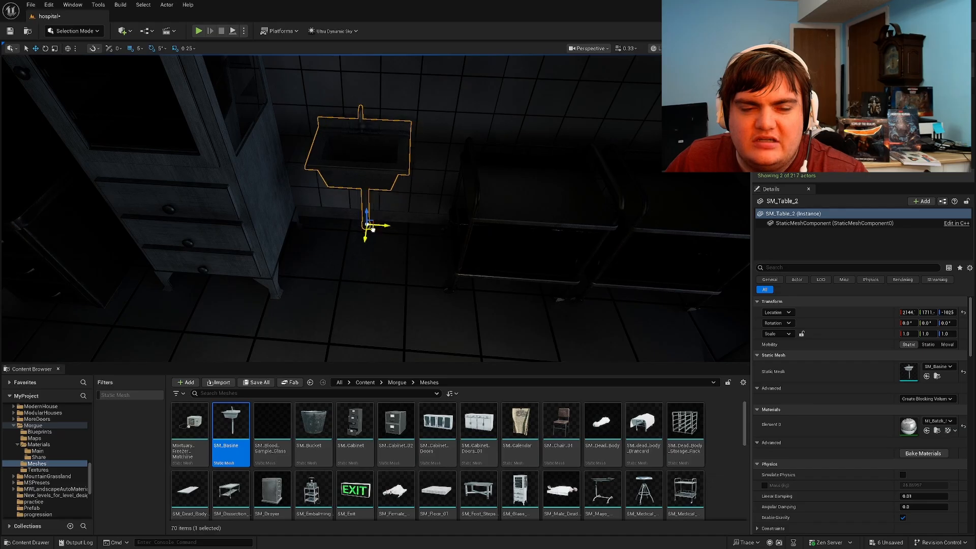
{"action": "key", "text": "Escape"}
{"action": "right_click_drag", "start_coordinate": [373, 229], "coordinate": [325, 239]}
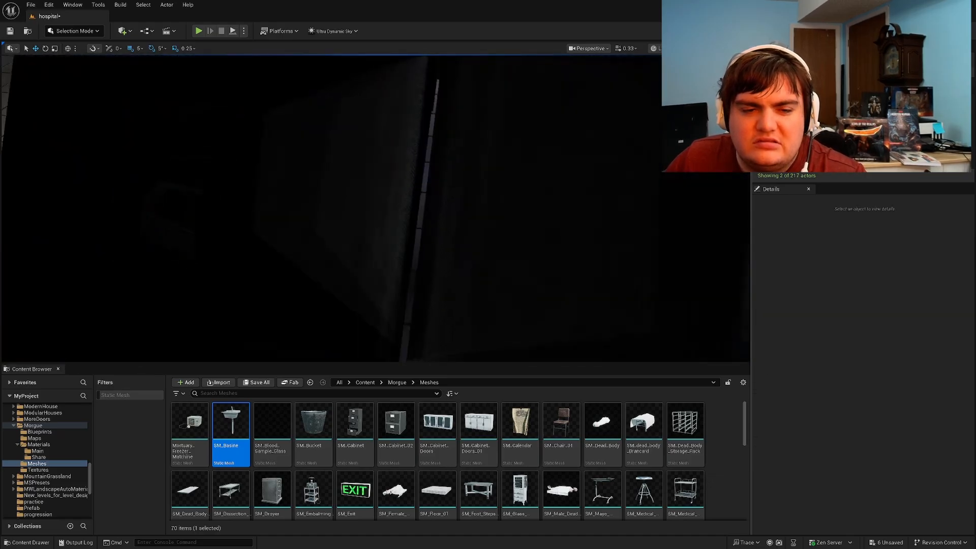
{"action": "right_click_drag", "start_coordinate": [457, 226], "coordinate": [496, 237]}
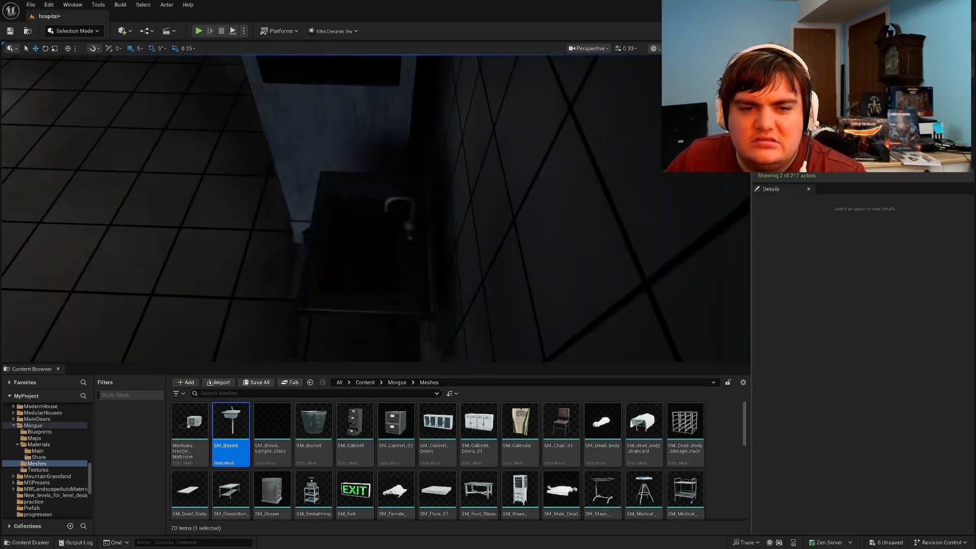
{"action": "left_click", "coordinate": [413, 269]}
{"action": "key", "text": "Escape"}
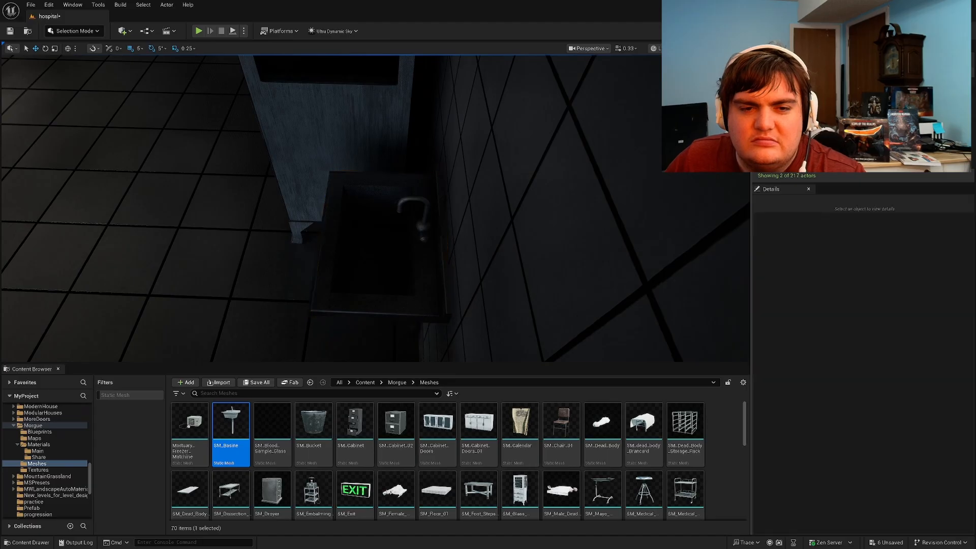
Step: Place an SM_Medical_Trolley at the door-side end of the covered gurney and look over the whole room
{"action": "right_click_drag", "start_coordinate": [397, 330], "coordinate": [432, 277]}
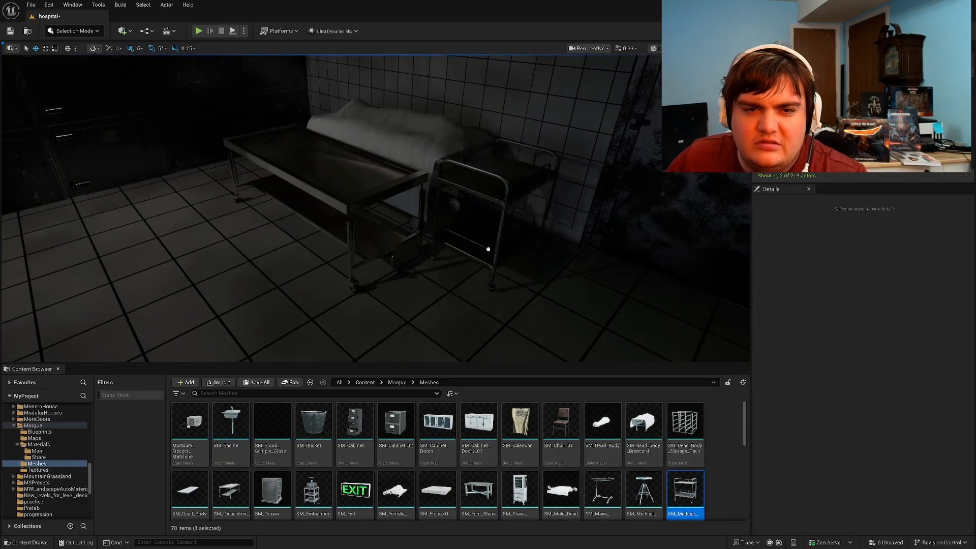
{"action": "right_click_drag", "start_coordinate": [488, 249], "coordinate": [186, 261]}
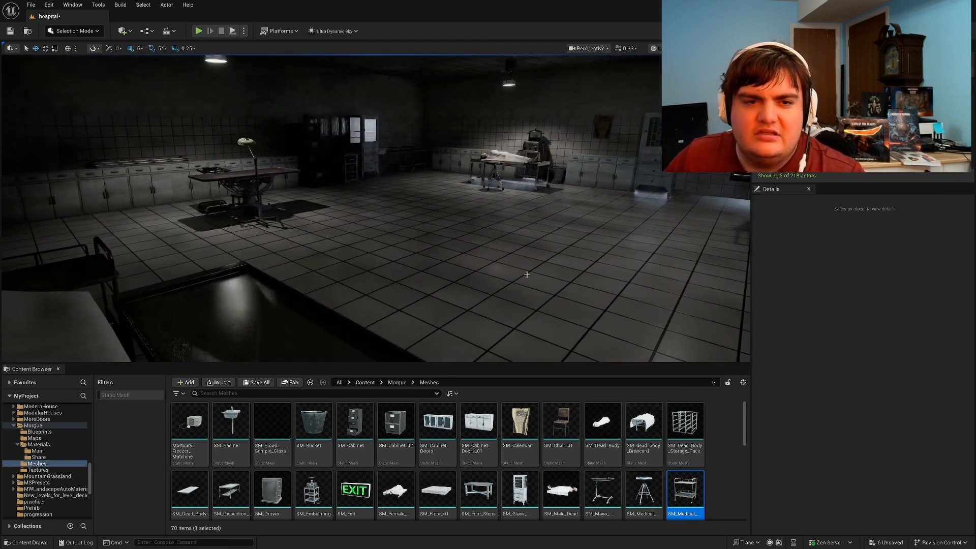
{"action": "mouse_move", "coordinate": [527, 274]}
{"action": "right_mouse_down"}
{"action": "mouse_move", "coordinate": [503, 262]}
{"action": "mouse_move", "coordinate": [514, 262]}
{"action": "right_mouse_up"}
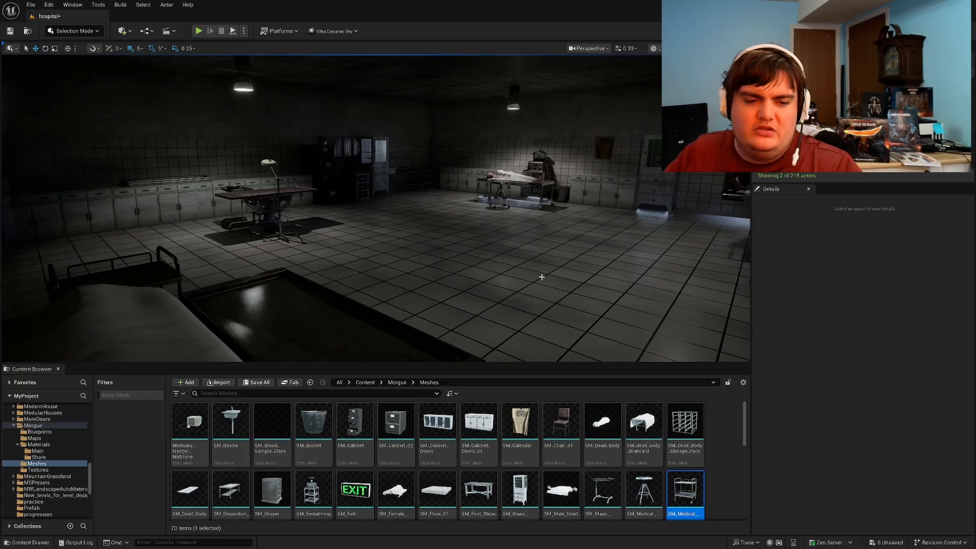
Step: Place an SM_Piller_01 on the open morgue floor and duplicate it beside the stool at the covered body's table
{"action": "scroll", "coordinate": [423, 432], "scroll_direction": "down", "scroll_amount": 1}
{"action": "scroll", "coordinate": [380, 435], "scroll_direction": "up", "scroll_amount": 1}
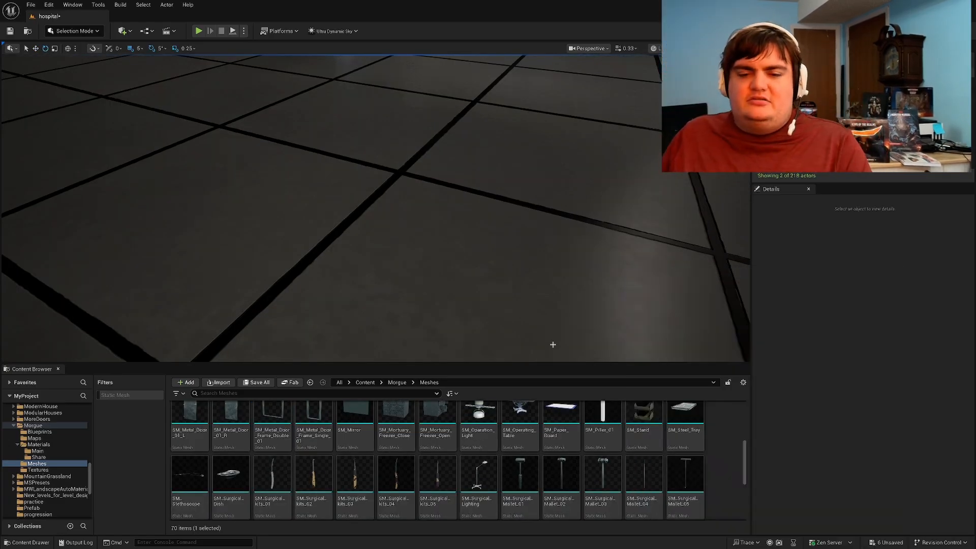
{"action": "left_click_drag", "start_coordinate": [601, 418], "coordinate": [551, 173]}
{"action": "right_click_drag", "start_coordinate": [551, 173], "coordinate": [575, 113]}
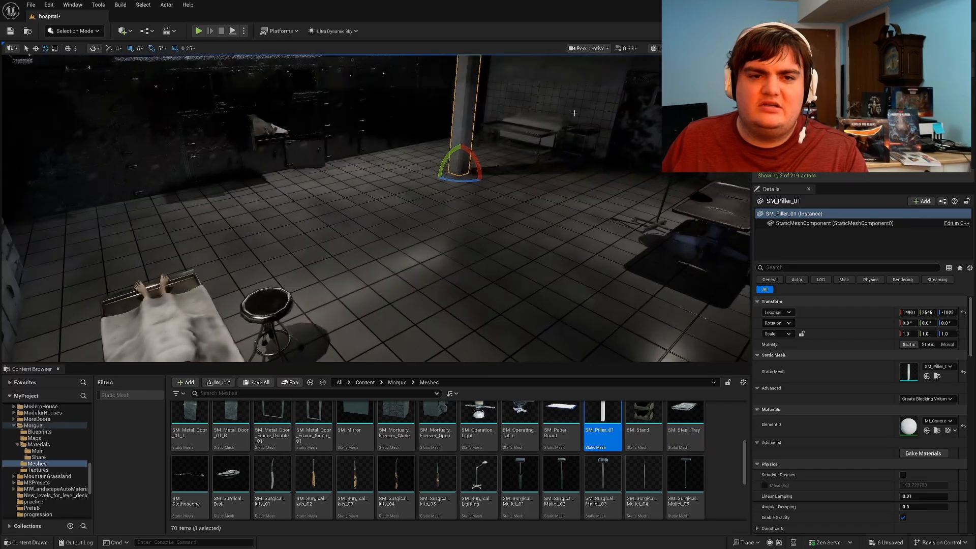
{"action": "left_click_drag", "start_coordinate": [453, 169], "coordinate": [274, 257]}
{"action": "key", "text": "Escape"}
{"action": "right_click_drag", "start_coordinate": [275, 256], "coordinate": [309, 224]}
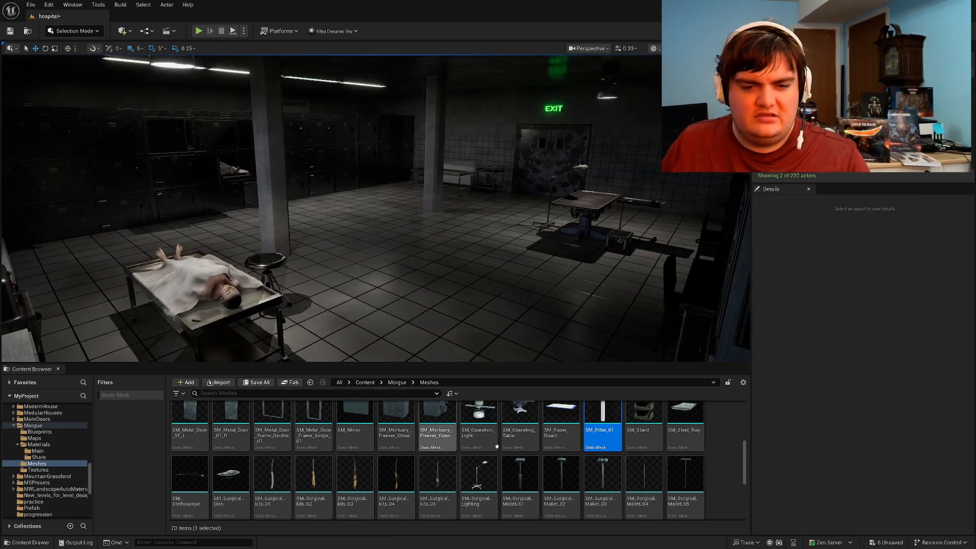
Step: Set the intensity of both spotlights above the covered body and the operating table to 35 lm
{"action": "scroll", "coordinate": [497, 442], "scroll_direction": "up", "scroll_amount": 1}
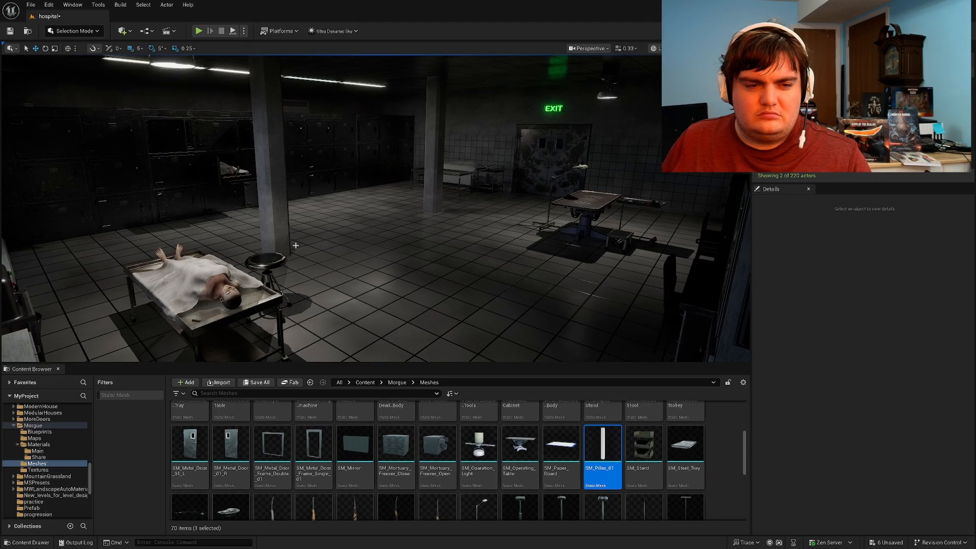
{"action": "right_click_drag", "start_coordinate": [215, 249], "coordinate": [189, 230]}
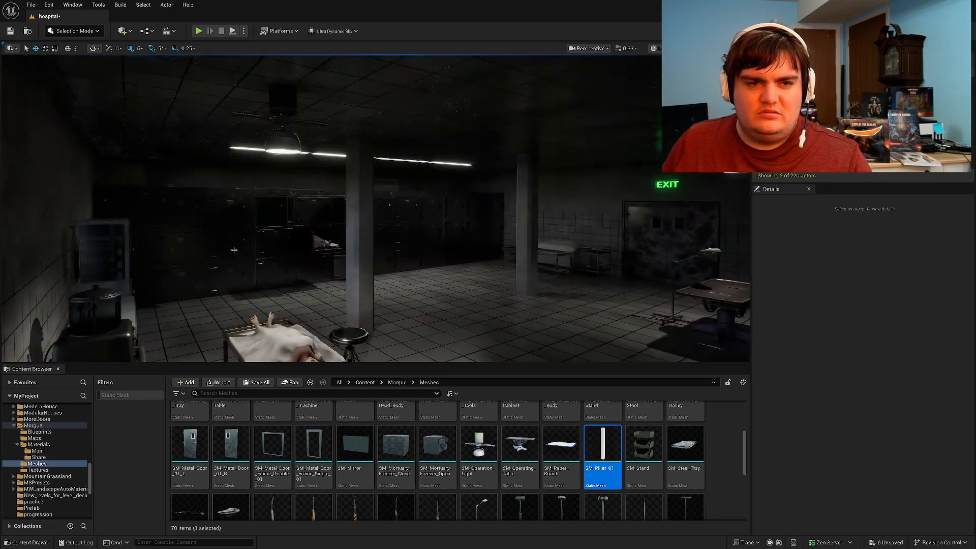
{"action": "key", "text": "g"}
{"action": "right_click_drag", "start_coordinate": [371, 279], "coordinate": [394, 279]}
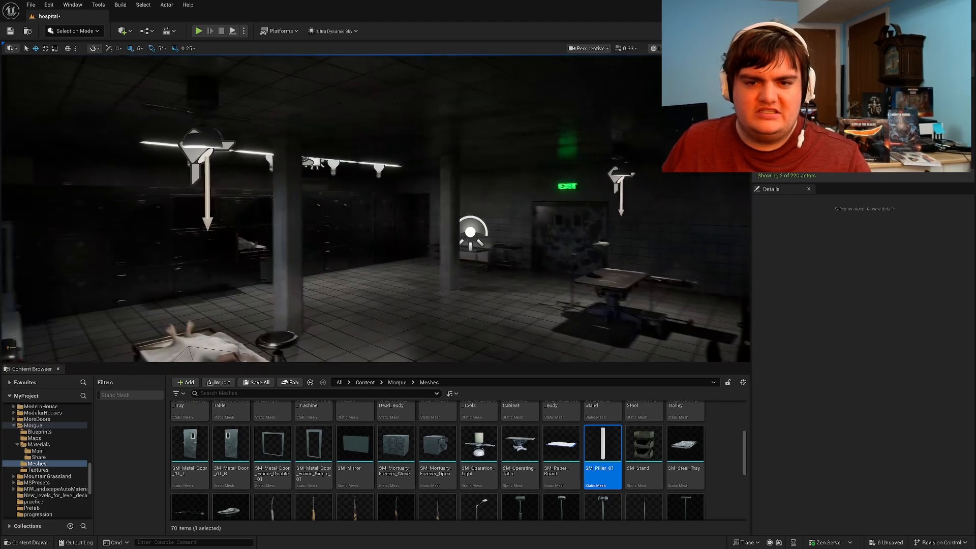
{"action": "left_click", "coordinate": [613, 180]}
{"action": "left_click", "coordinate": [193, 146], "text": "ctrl"}
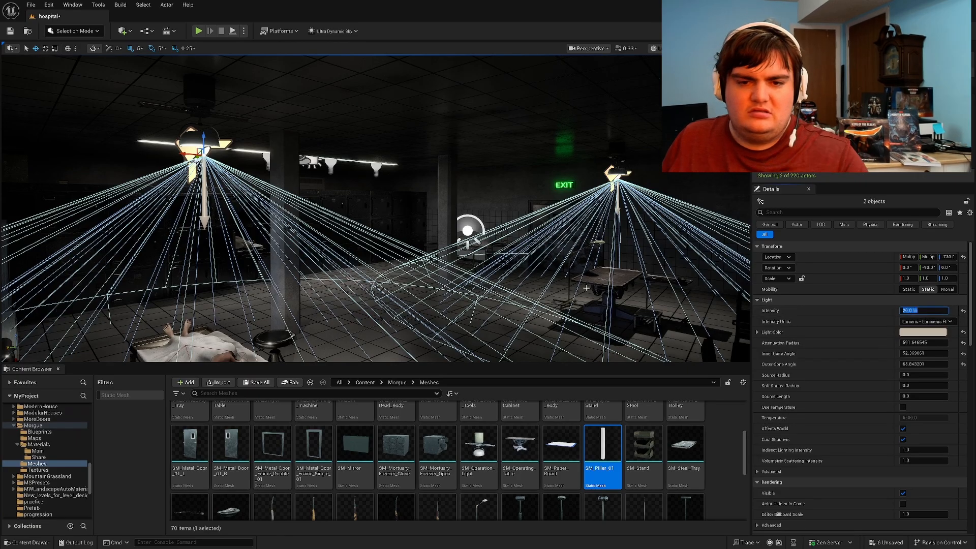
{"action": "right_click_drag", "start_coordinate": [587, 287], "coordinate": [585, 325]}
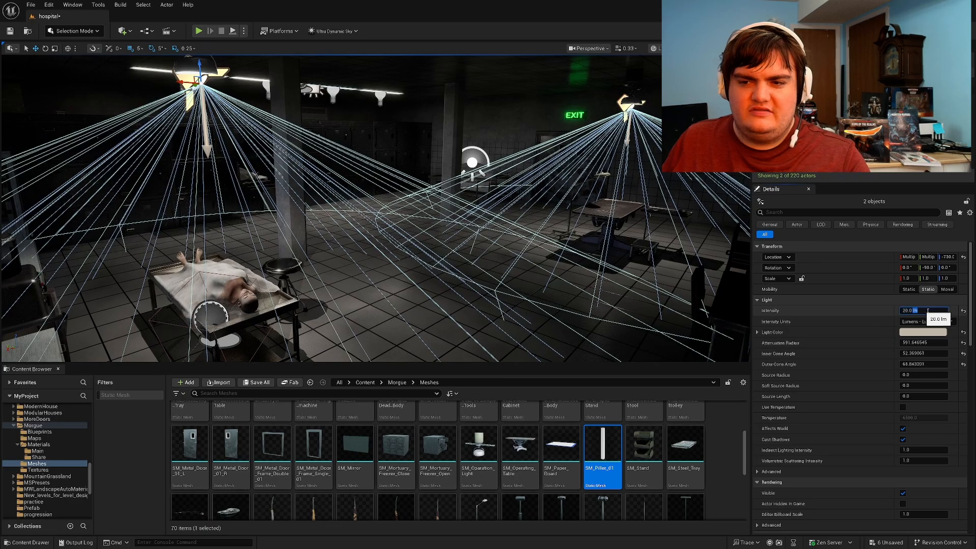
{"action": "type", "text": "35"}
{"action": "key", "text": "Return"}
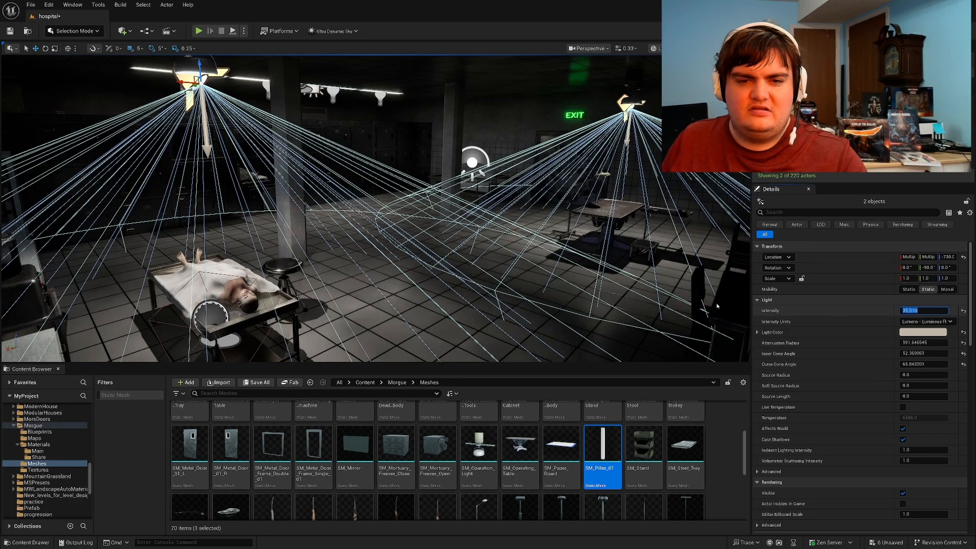
{"action": "right_click_drag", "start_coordinate": [559, 285], "coordinate": [529, 285]}
{"action": "key", "text": "Escape"}
{"action": "key", "text": "g"}
{"action": "right_click_drag", "start_coordinate": [633, 294], "coordinate": [671, 286]}
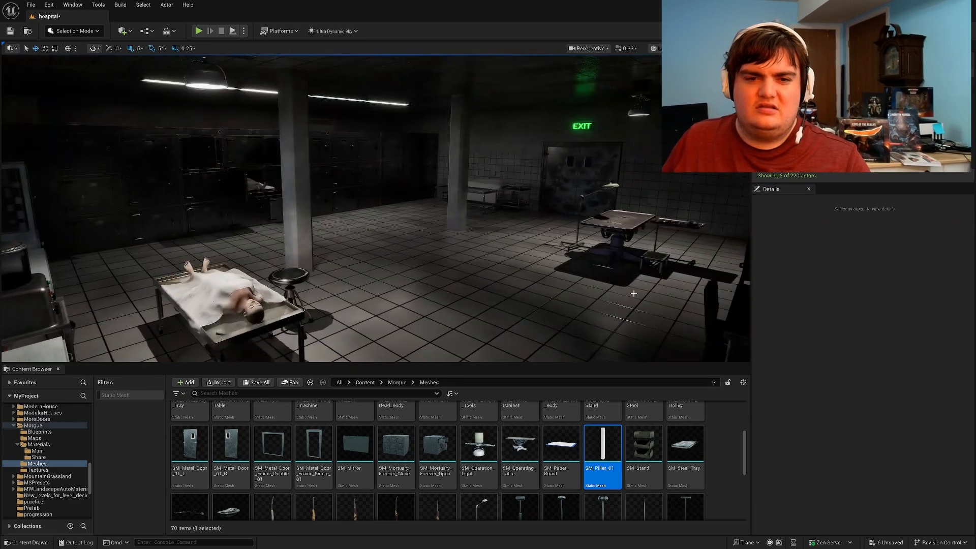
Step: Set both table spotlights' outer cone angle to 45 and inner cone angle to 20
{"action": "key", "text": "g"}
{"action": "left_click", "coordinate": [635, 114]}
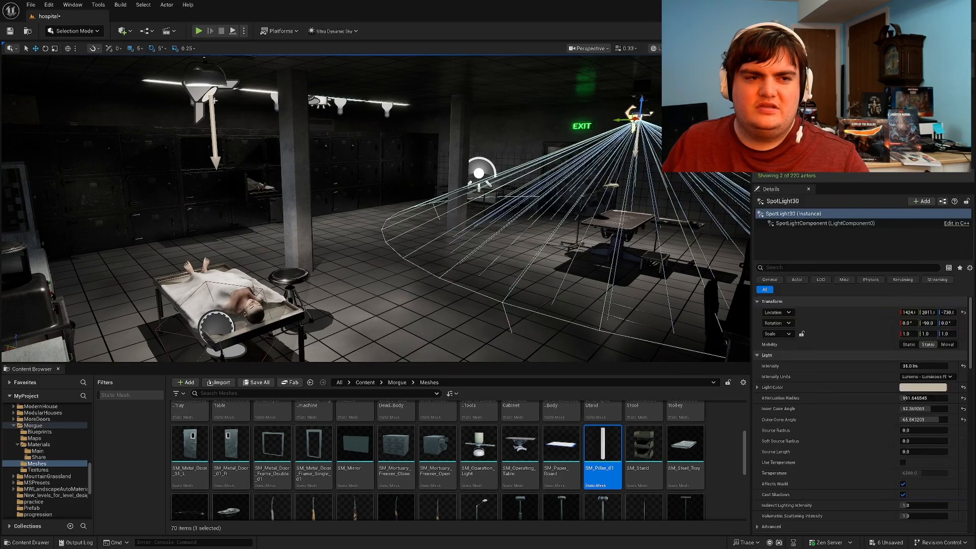
{"action": "left_click", "coordinate": [206, 94], "text": "ctrl"}
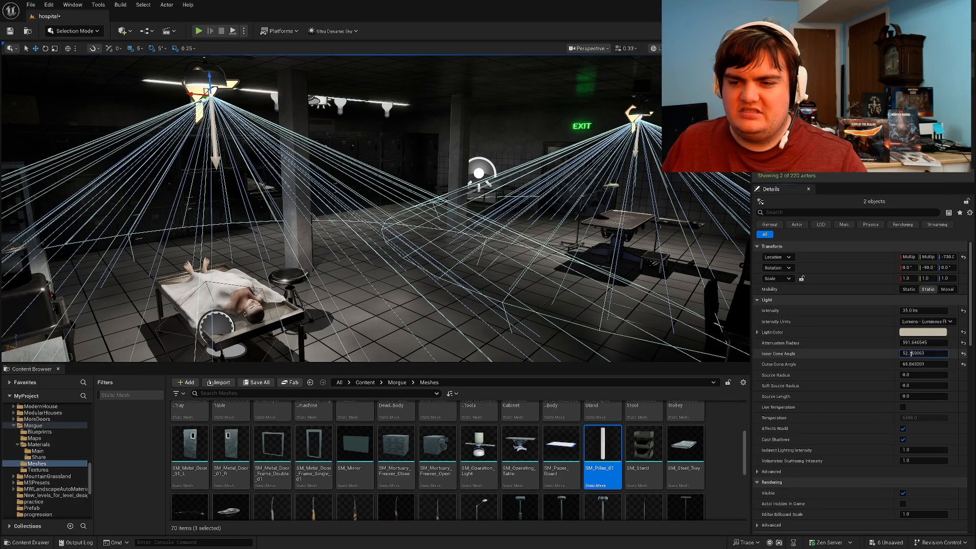
{"action": "type", "text": "45"}
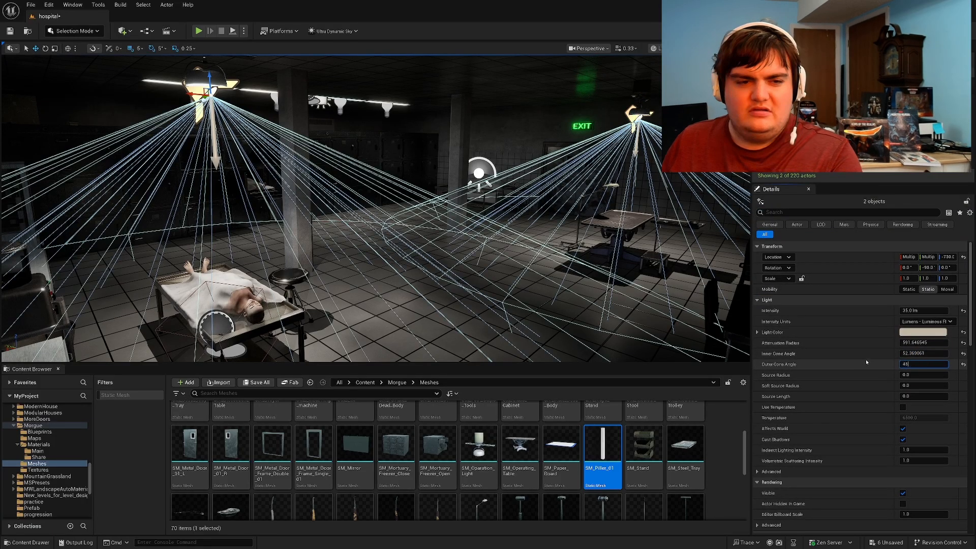
{"action": "key", "text": "Return"}
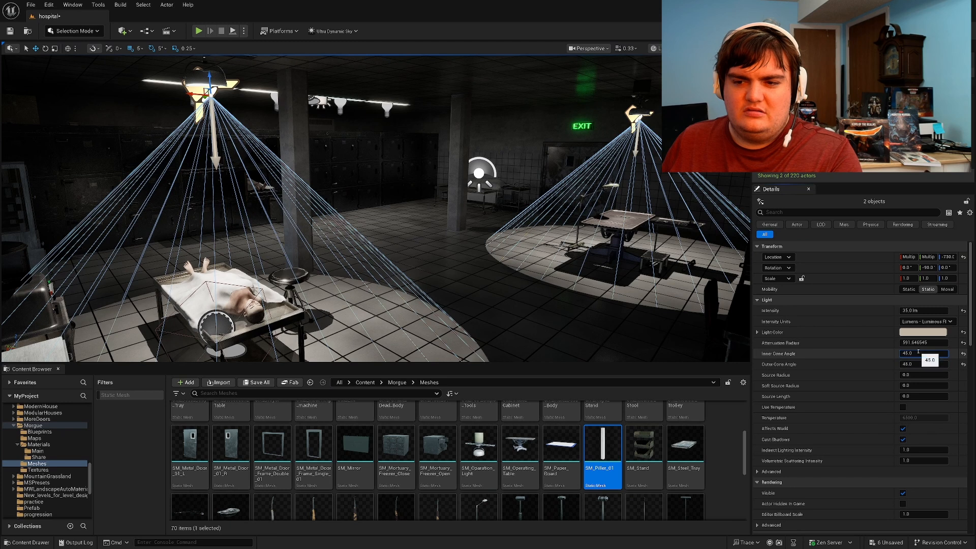
{"action": "key", "text": "Return"}
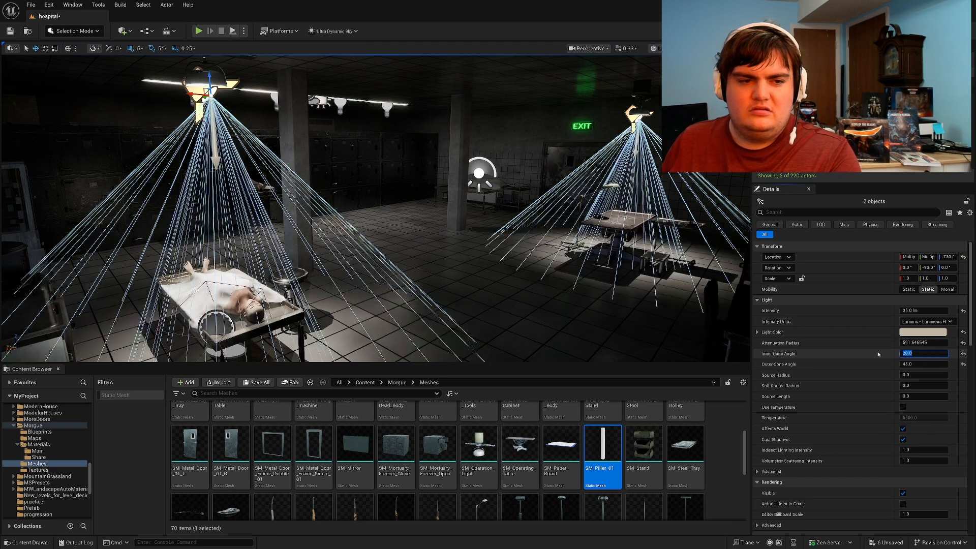
{"action": "mouse_move", "coordinate": [707, 317]}
{"action": "right_mouse_down"}
{"action": "mouse_move", "coordinate": [722, 333]}
{"action": "mouse_move", "coordinate": [681, 321]}
{"action": "mouse_move", "coordinate": [714, 313]}
{"action": "right_mouse_up"}
{"action": "key", "text": "g"}
{"action": "key", "text": "s"}
{"action": "key", "text": "g"}
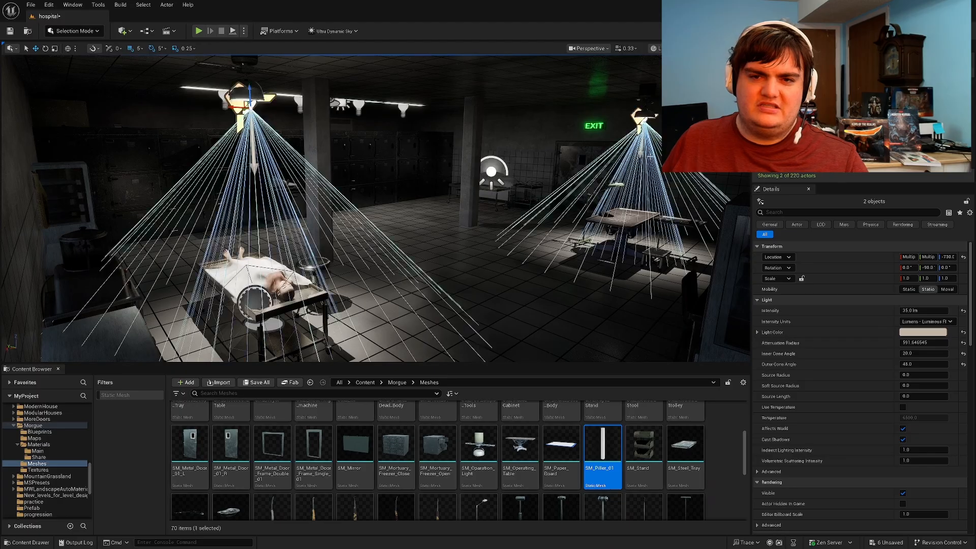
Step: Widen the operating table's spotlight to an outer cone angle of 65 and an inner cone angle of 45
{"action": "left_click", "coordinate": [639, 120]}
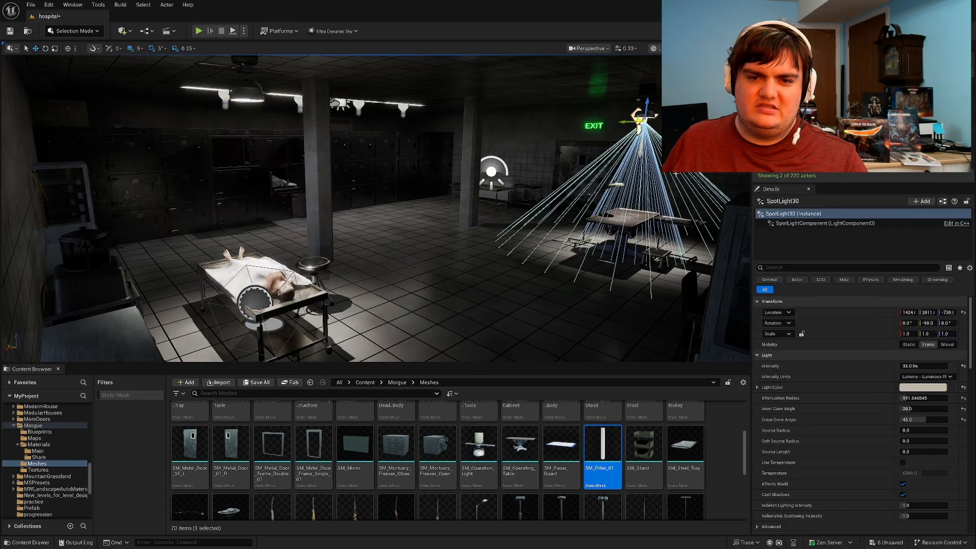
{"action": "left_click", "coordinate": [928, 409]}
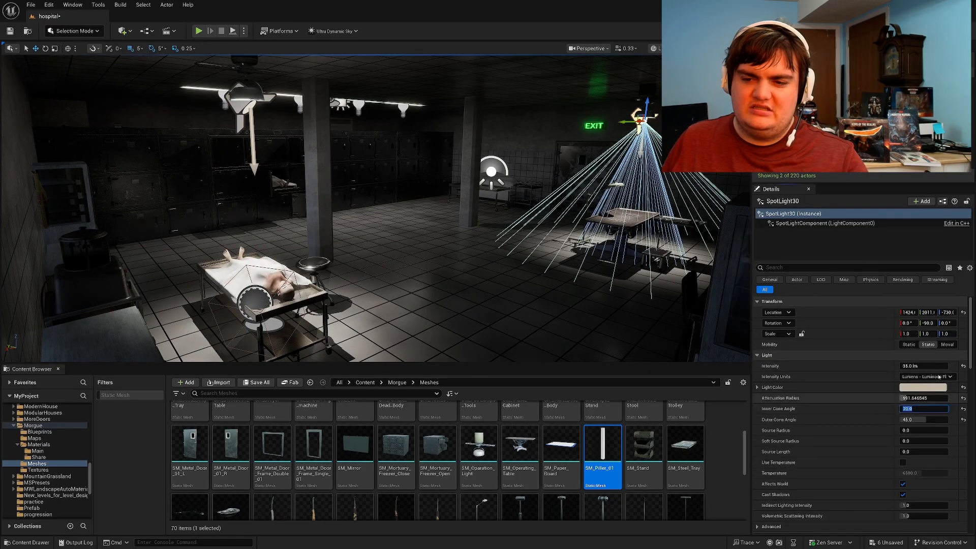
{"action": "left_click", "coordinate": [931, 419]}
{"action": "type", "text": "65"}
{"action": "key", "text": "Return"}
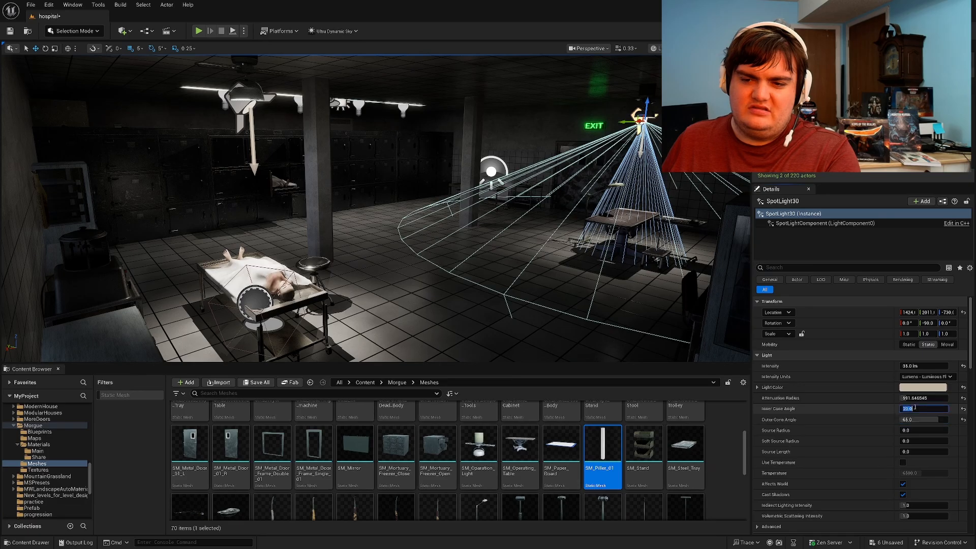
{"action": "type", "text": "5"}
{"action": "key", "text": "Return"}
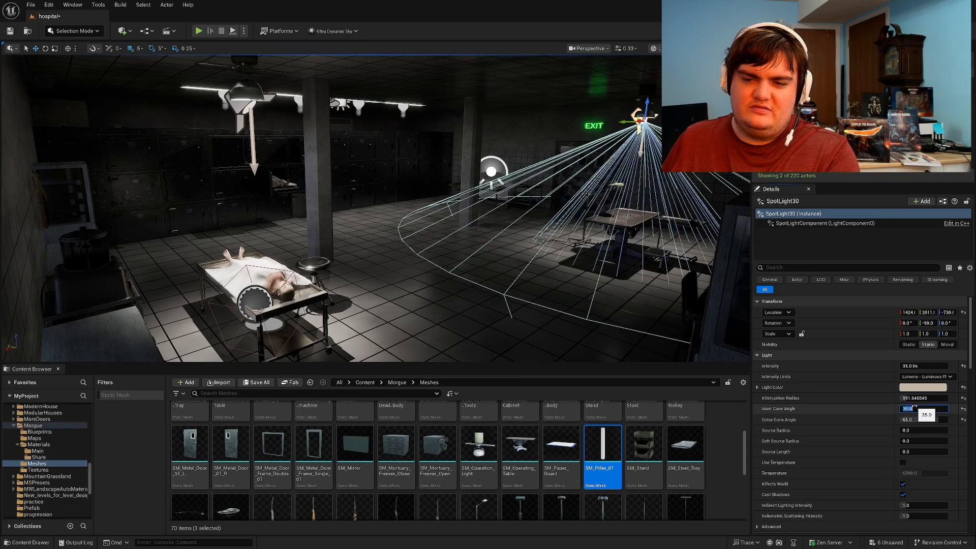
{"action": "type", "text": "45"}
{"action": "key", "text": "Return"}
{"action": "right_click_drag", "start_coordinate": [612, 309], "coordinate": [643, 327]}
{"action": "key", "text": "g"}
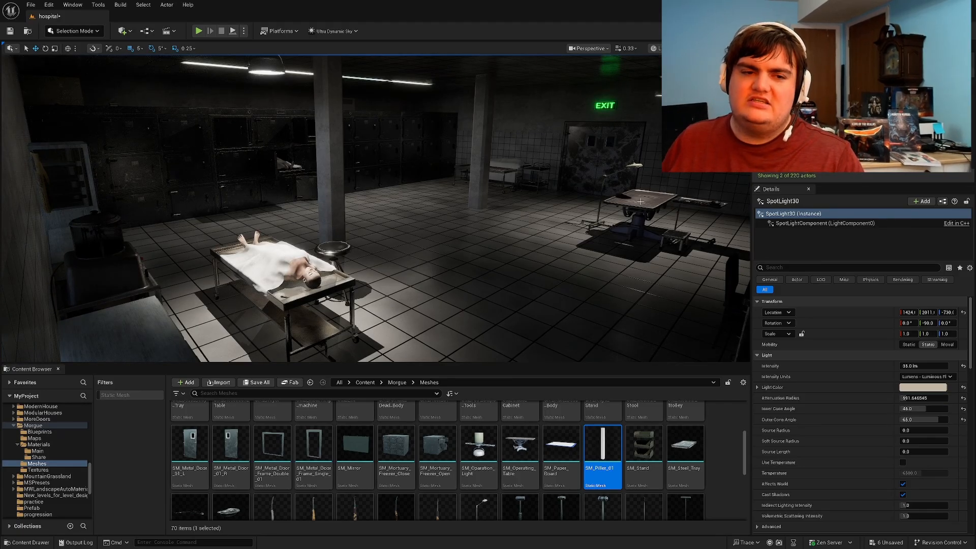
{"action": "mouse_move", "coordinate": [612, 309]}
{"action": "right_mouse_down"}
{"action": "mouse_move", "coordinate": [656, 319]}
{"action": "mouse_move", "coordinate": [630, 329]}
{"action": "mouse_move", "coordinate": [626, 311]}
{"action": "right_mouse_up"}
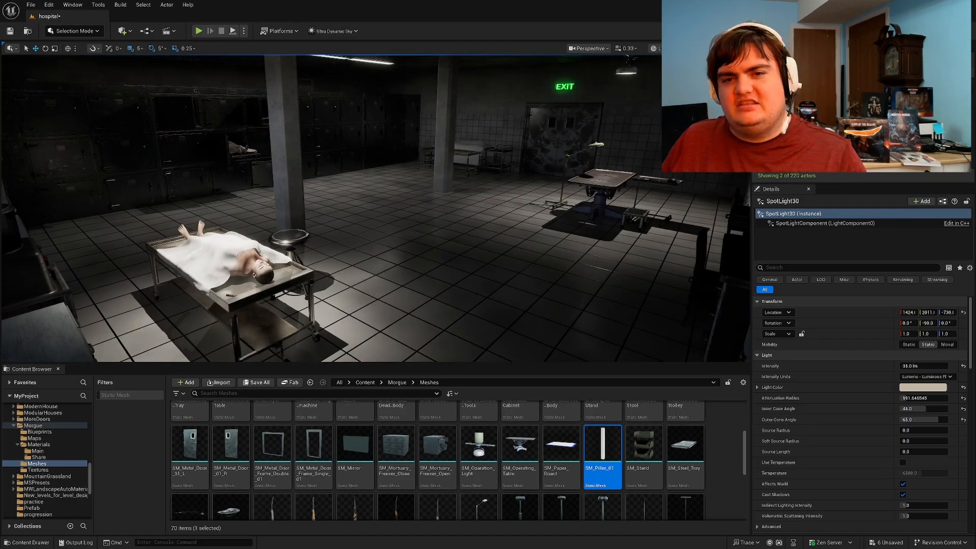
Step: Locate the ceiling strip light's asset and search the MilitaryFiringRange folder for "light"
{"action": "left_click", "coordinate": [591, 148]}
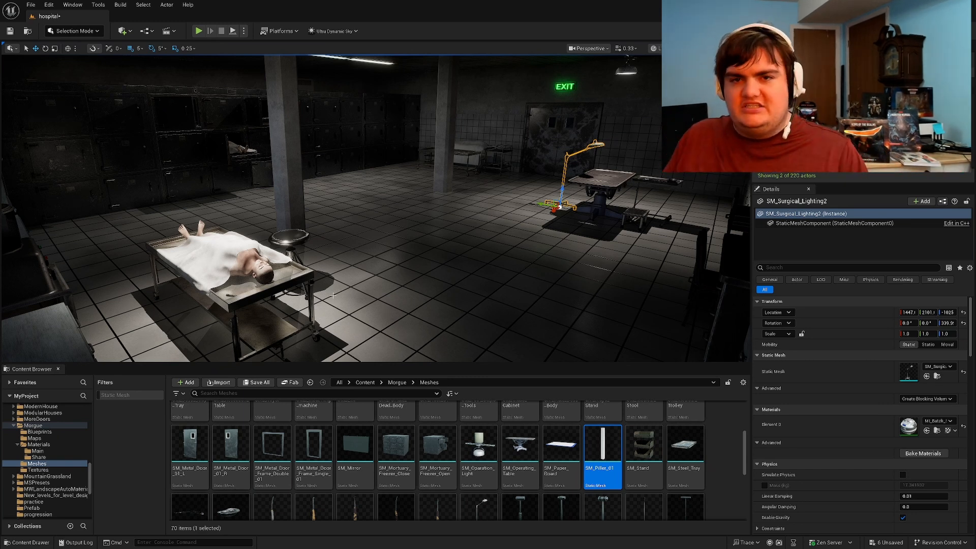
{"action": "right_click_drag", "start_coordinate": [331, 288], "coordinate": [559, 294]}
{"action": "key", "text": "w"}
{"action": "key", "text": "w"}
{"action": "right_click_drag", "start_coordinate": [376, 208], "coordinate": [315, 251]}
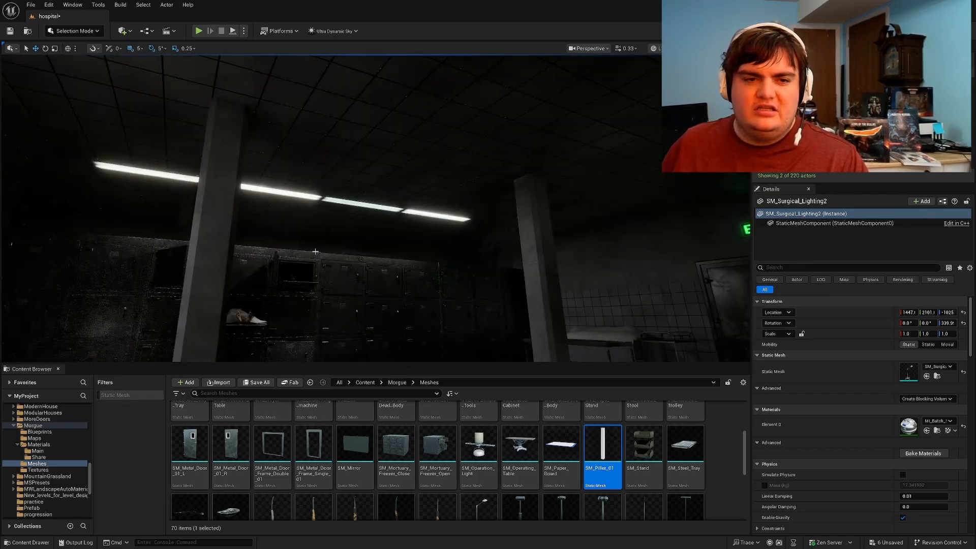
{"action": "right_click", "coordinate": [355, 209]}
{"action": "left_click", "coordinate": [381, 230]}
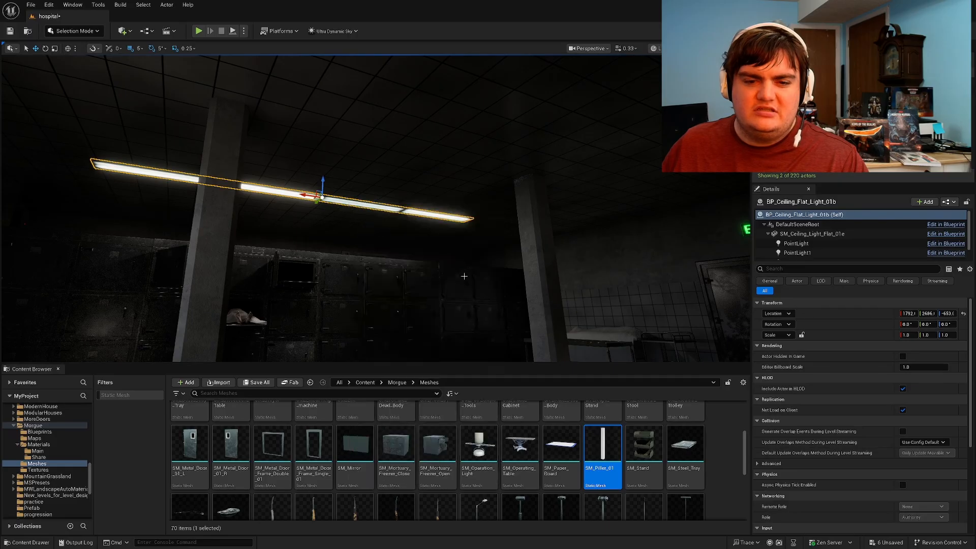
{"action": "right_click_drag", "start_coordinate": [462, 274], "coordinate": [749, 254]}
{"action": "left_click", "coordinate": [462, 382]}
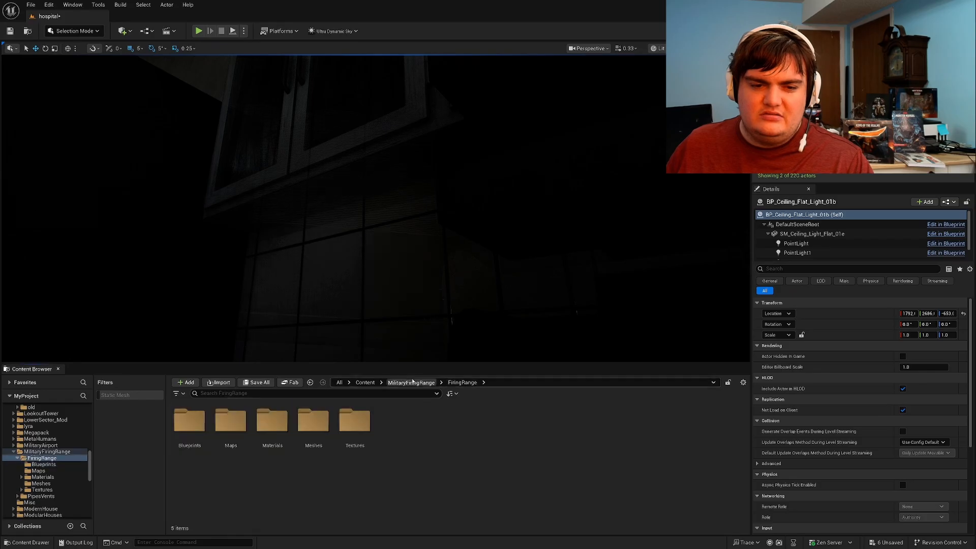
{"action": "left_click", "coordinate": [411, 383]}
{"action": "left_click", "coordinate": [254, 393]}
{"action": "type", "text": "light"}
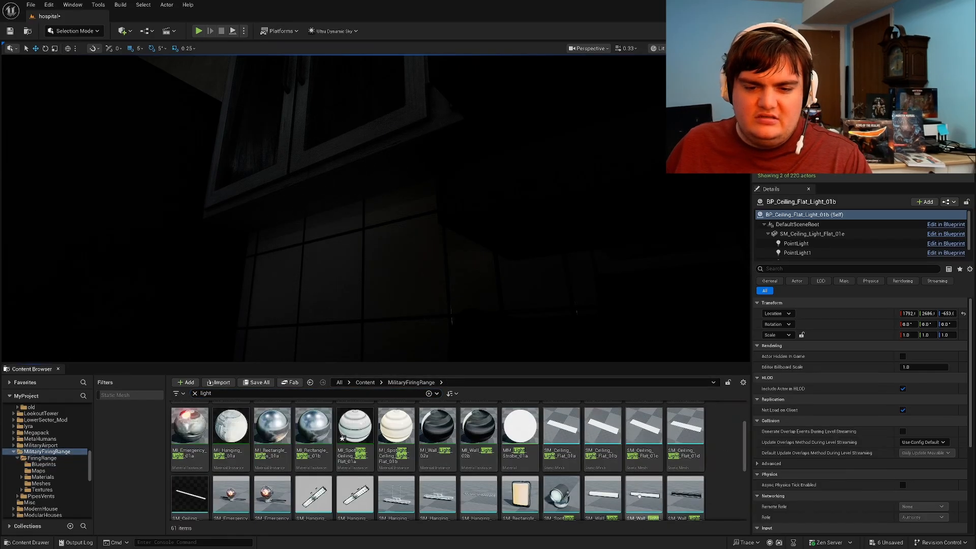
Step: Place an SM_Wall_Light_02a under the wall cabinet, rotated about 90° on X at 0.5 scale, and lower it slightly
{"action": "scroll", "coordinate": [497, 443], "scroll_direction": "down", "scroll_amount": 1}
{"action": "mouse_move", "coordinate": [478, 486]}
{"action": "left_mouse_down"}
{"action": "mouse_move", "coordinate": [506, 489]}
{"action": "mouse_move", "coordinate": [490, 492]}
{"action": "left_mouse_up"}
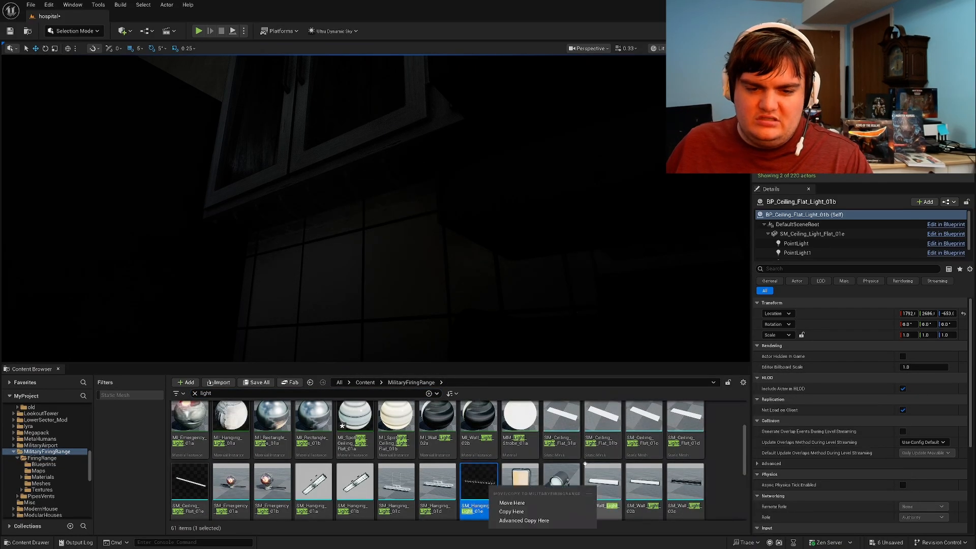
{"action": "left_click", "coordinate": [607, 485]}
{"action": "left_click_drag", "start_coordinate": [604, 483], "coordinate": [385, 151]}
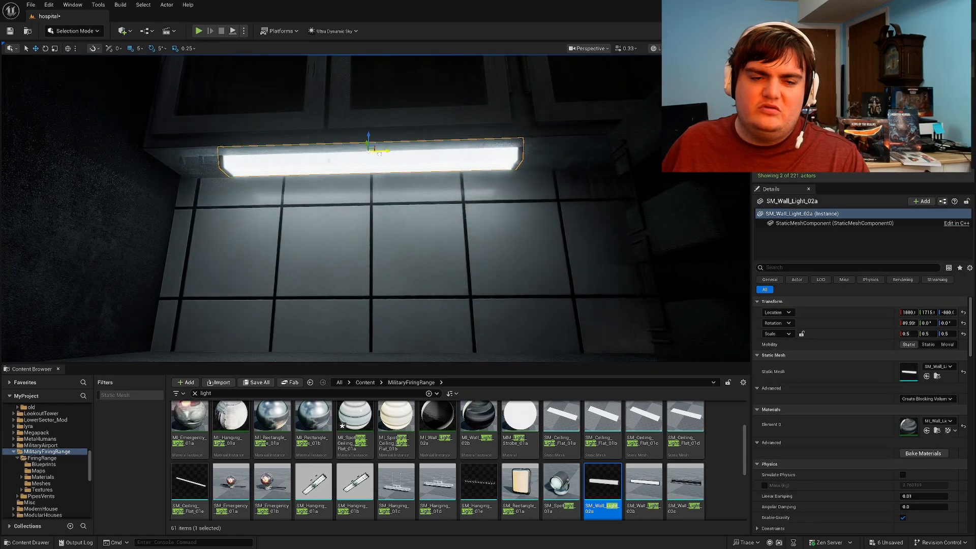
{"action": "right_click_drag", "start_coordinate": [385, 151], "coordinate": [338, 127]}
{"action": "left_click_drag", "start_coordinate": [383, 152], "coordinate": [382, 177]}
{"action": "right_click_drag", "start_coordinate": [382, 177], "coordinate": [310, 203]}
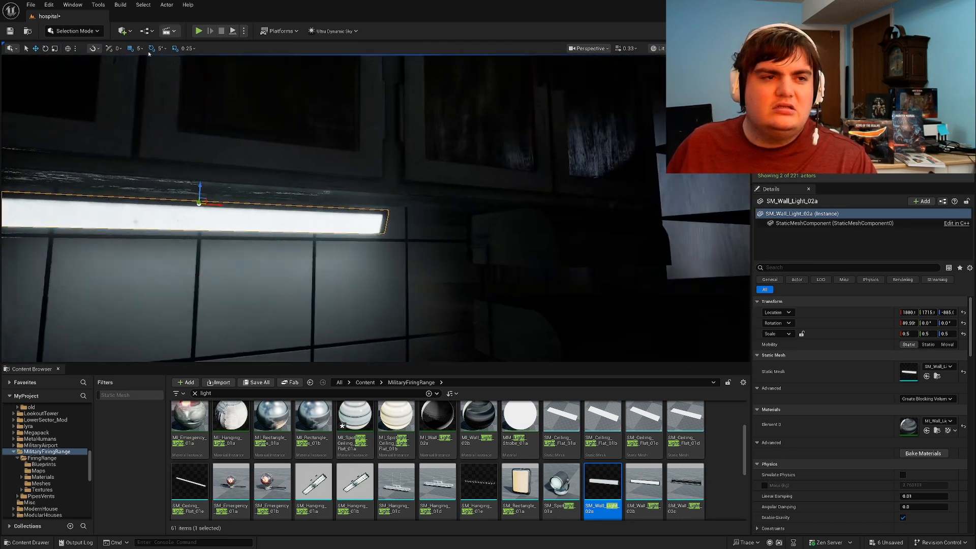
Step: Set the grid snap to 1 and nudge the wall light up against the cabinet's underside and sideways along it
{"action": "left_click", "coordinate": [141, 49]}
{"action": "left_click", "coordinate": [155, 89]}
{"action": "left_click_drag", "start_coordinate": [199, 186], "coordinate": [199, 172]}
{"action": "right_click_drag", "start_coordinate": [281, 187], "coordinate": [254, 185]}
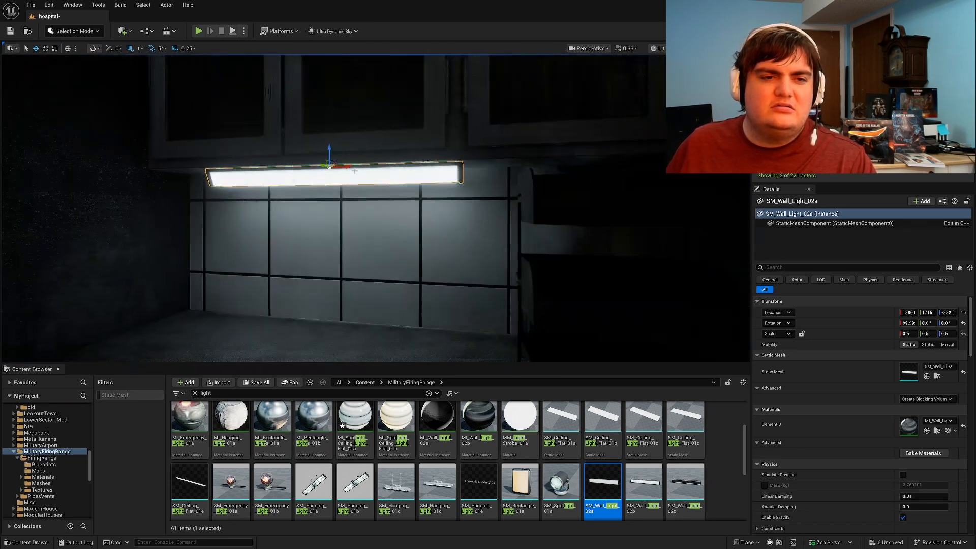
{"action": "left_click_drag", "start_coordinate": [345, 165], "coordinate": [358, 165]}
Step: Set the wall light material's Emissive Intensity to 2 and its Emissive Color Multi to a pale pink
{"action": "double_click", "coordinate": [910, 428]}
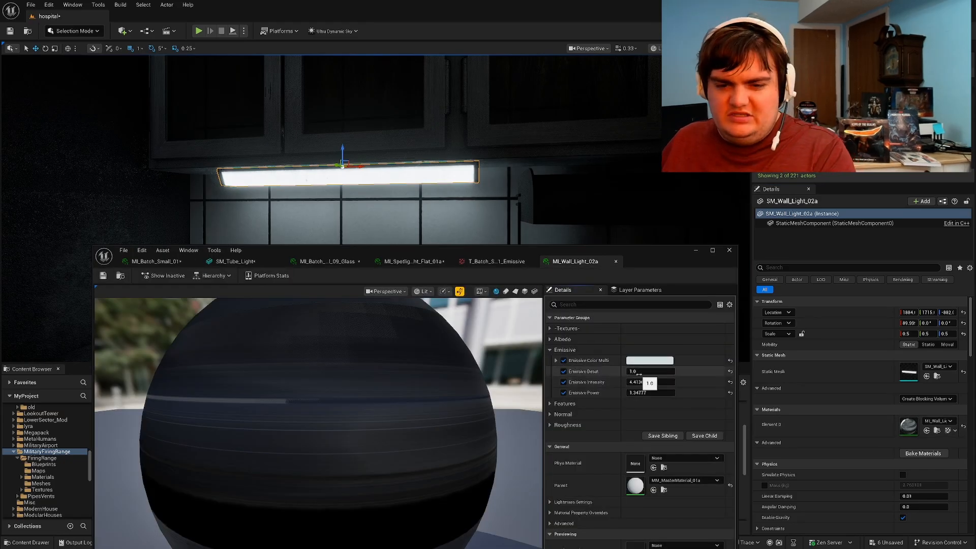
{"action": "type", "text": "2"}
{"action": "key", "text": "Return"}
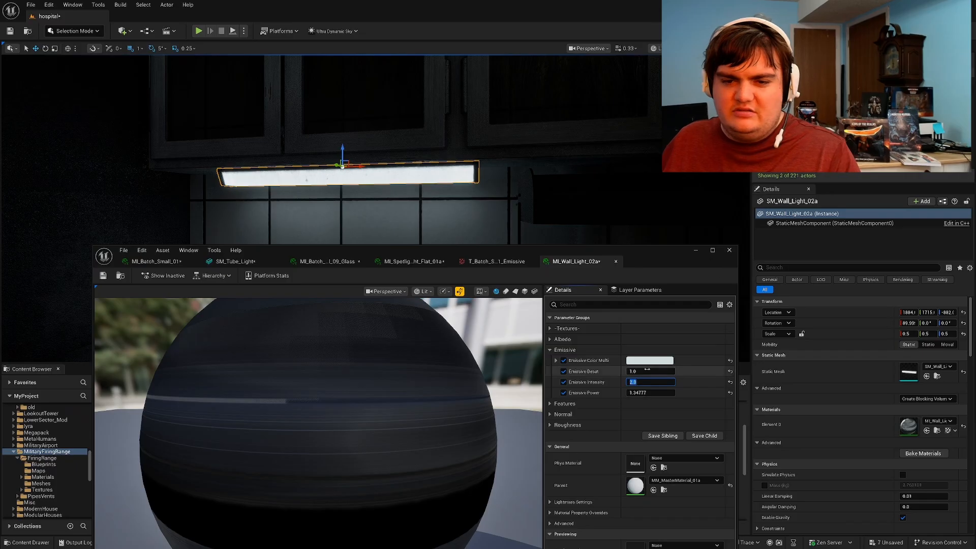
{"action": "left_click", "coordinate": [645, 361]}
{"action": "left_click_drag", "start_coordinate": [717, 438], "coordinate": [699, 422]}
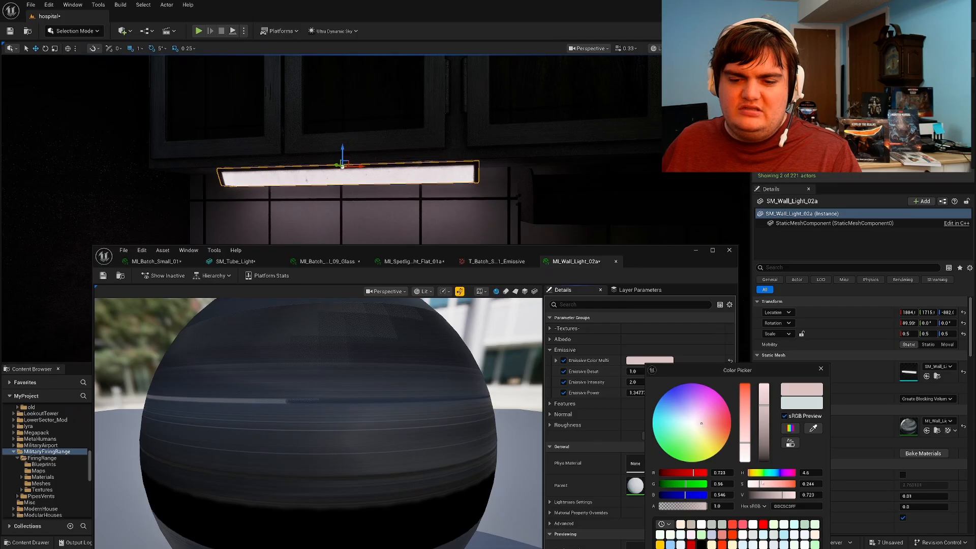
{"action": "left_click_drag", "start_coordinate": [773, 372], "coordinate": [775, 252]}
{"action": "left_click", "coordinate": [764, 445]}
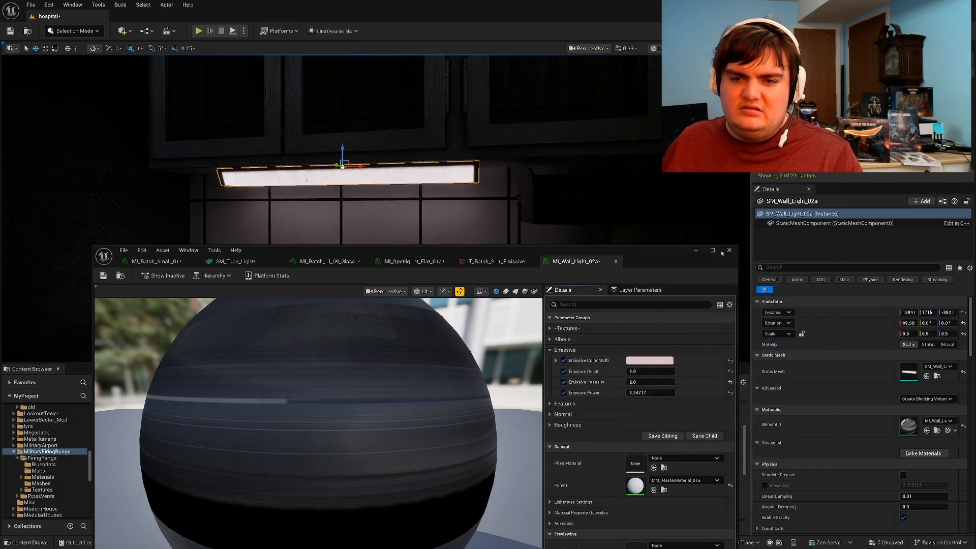
Step: Shift the wall light material's Emissive Color Multi to a near-white tint with R 0.723, G 0.671 and B 0.654
{"action": "left_click", "coordinate": [701, 250]}
{"action": "right_click_drag", "start_coordinate": [631, 223], "coordinate": [468, 224]}
{"action": "key", "text": "s"}
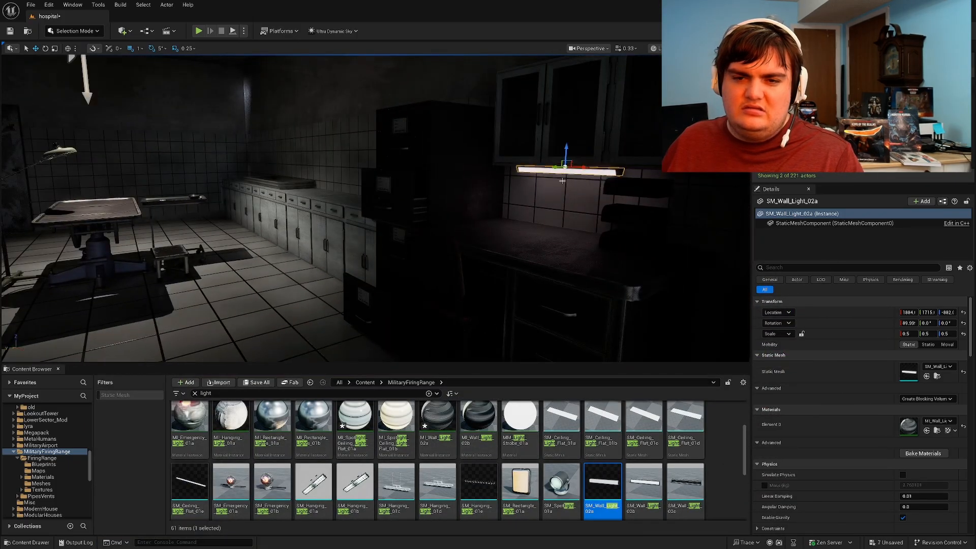
{"action": "double_click", "coordinate": [909, 426]}
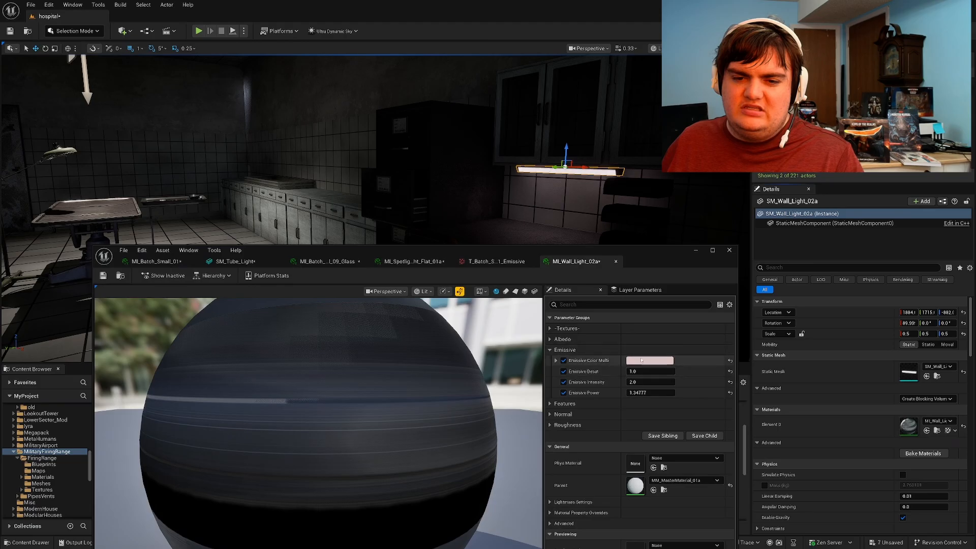
{"action": "left_click", "coordinate": [641, 361]}
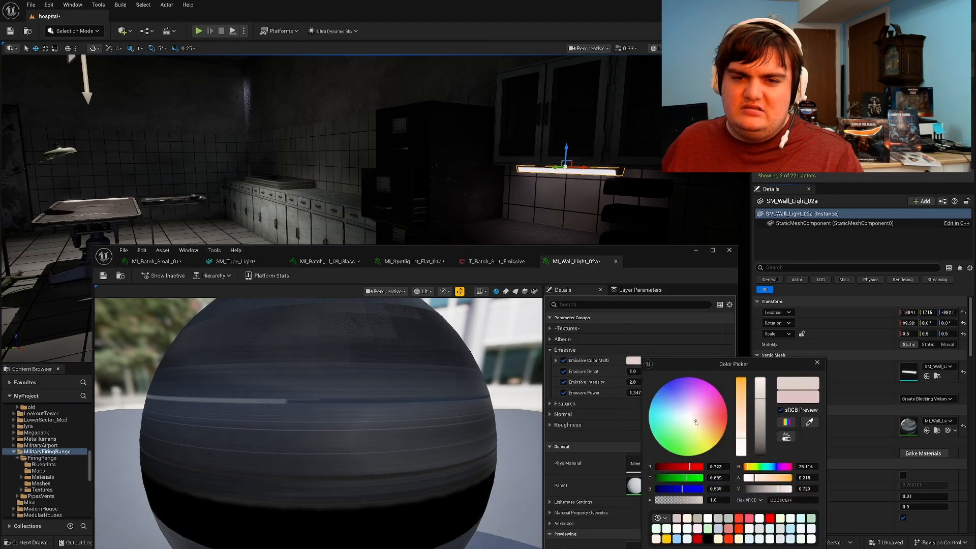
{"action": "left_click_drag", "start_coordinate": [696, 421], "coordinate": [692, 418]}
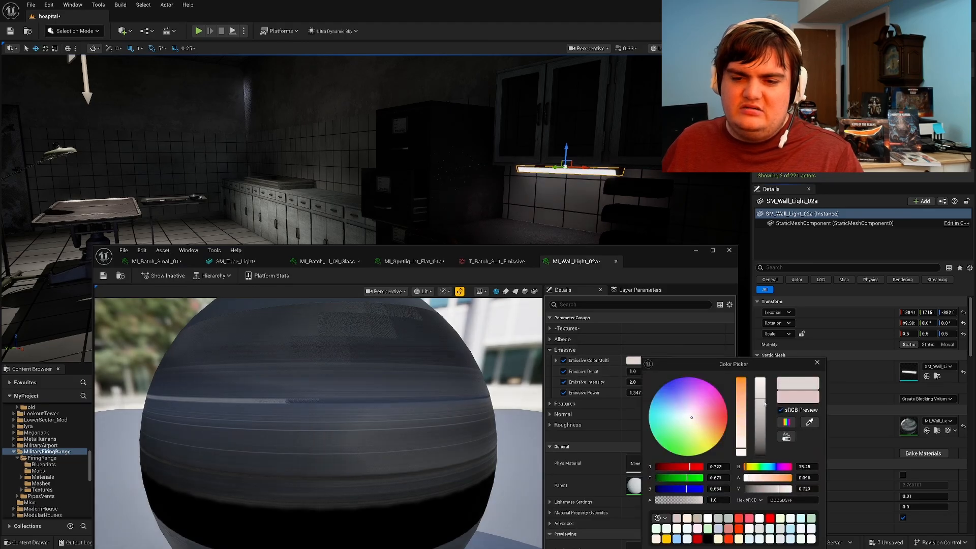
{"action": "left_click_drag", "start_coordinate": [770, 362], "coordinate": [740, 237]}
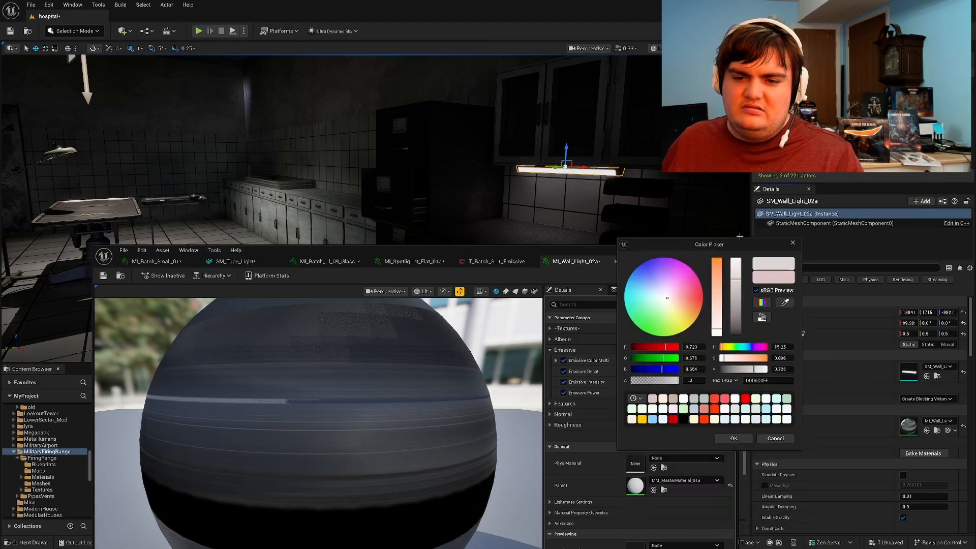
{"action": "left_click", "coordinate": [734, 441]}
{"action": "left_click", "coordinate": [696, 250]}
Step: Add a spotlight and position it just beneath the wall light under the cabinet
{"action": "right_click_drag", "start_coordinate": [603, 246], "coordinate": [626, 240]}
{"action": "key", "text": "w"}
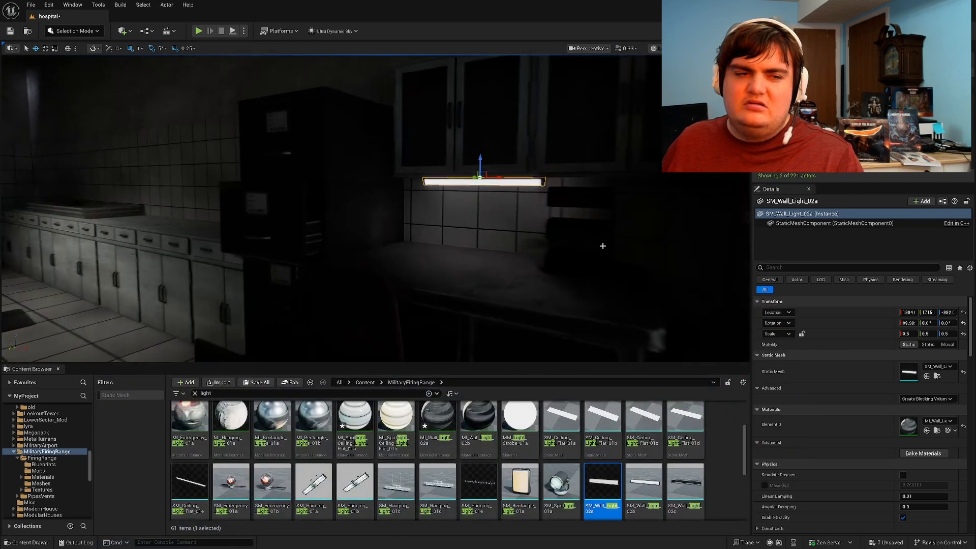
{"action": "left_click", "coordinate": [122, 31]}
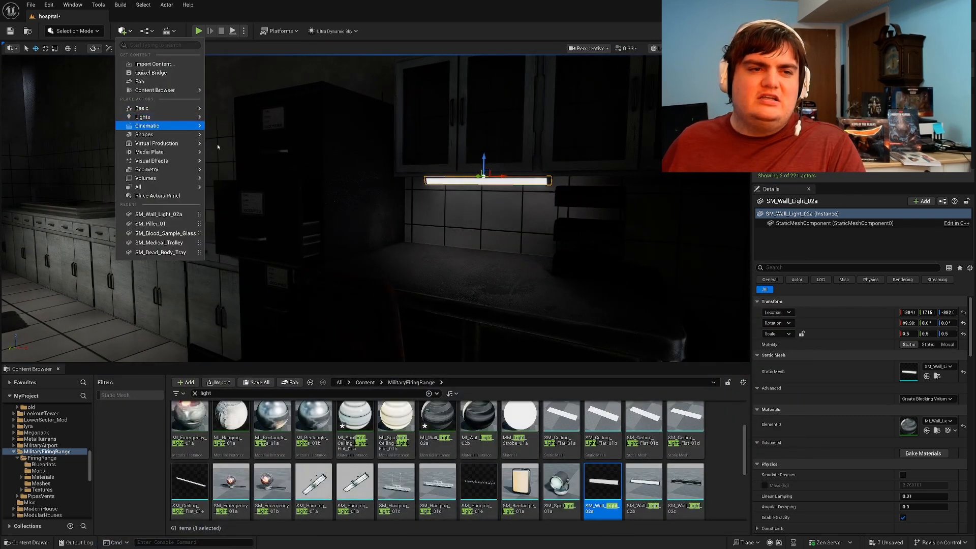
{"action": "mouse_move", "coordinate": [152, 117]}
{"action": "left_click_drag", "start_coordinate": [452, 174], "coordinate": [446, 198]}
{"action": "right_click_drag", "start_coordinate": [394, 202], "coordinate": [415, 202]}
{"action": "left_click_drag", "start_coordinate": [360, 200], "coordinate": [388, 196]}
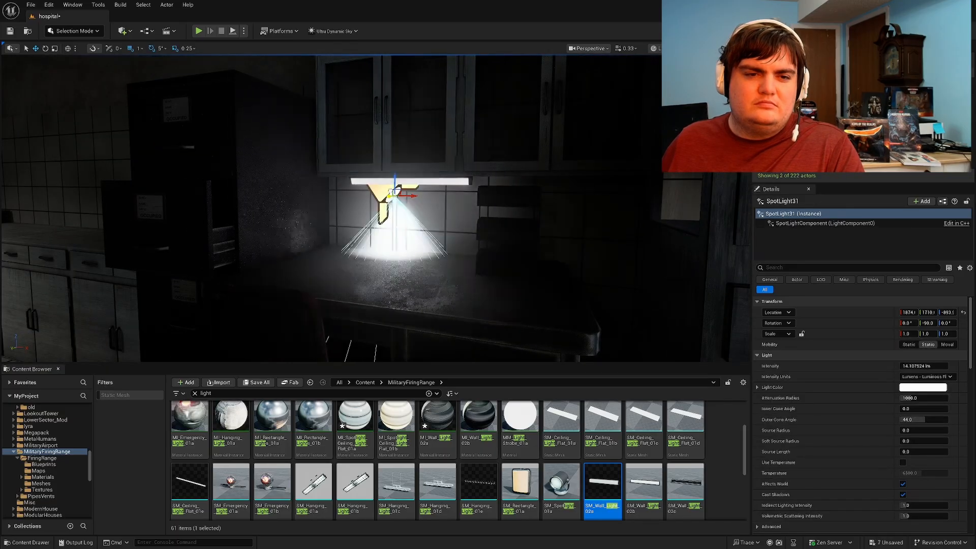
Step: Set the new spotlight's outer cone angle to 80, attenuation radius to about 162 and intensity to 3 lm, and widen its inner cone
{"action": "left_click_drag", "start_coordinate": [915, 418], "coordinate": [897, 398]}
{"action": "type", "text": "2"}
{"action": "key", "text": "Return"}
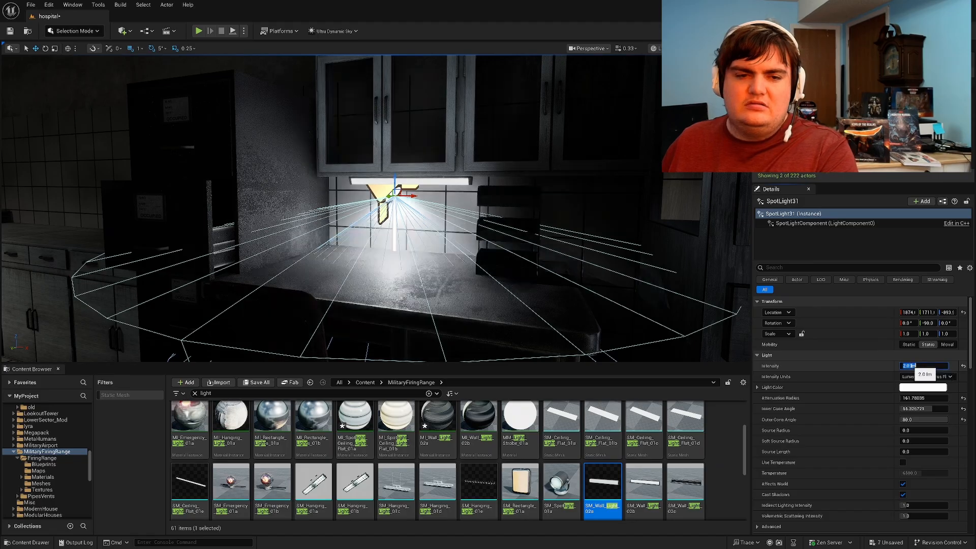
{"action": "type", "text": "4"}
{"action": "key", "text": "Return"}
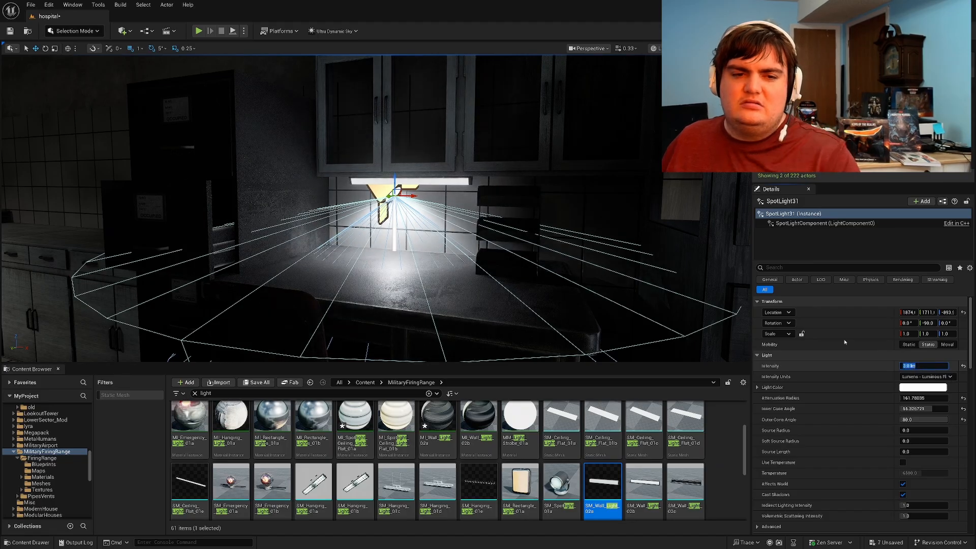
Step: Try an inner cone angle of 2 on the under-cabinet spotlight, shift it slightly and check the lighting from across the room
{"action": "right_click_drag", "start_coordinate": [600, 265], "coordinate": [503, 197]}
{"action": "key", "text": "g"}
{"action": "key", "text": "s"}
{"action": "key", "text": "g"}
{"action": "key", "text": "w"}
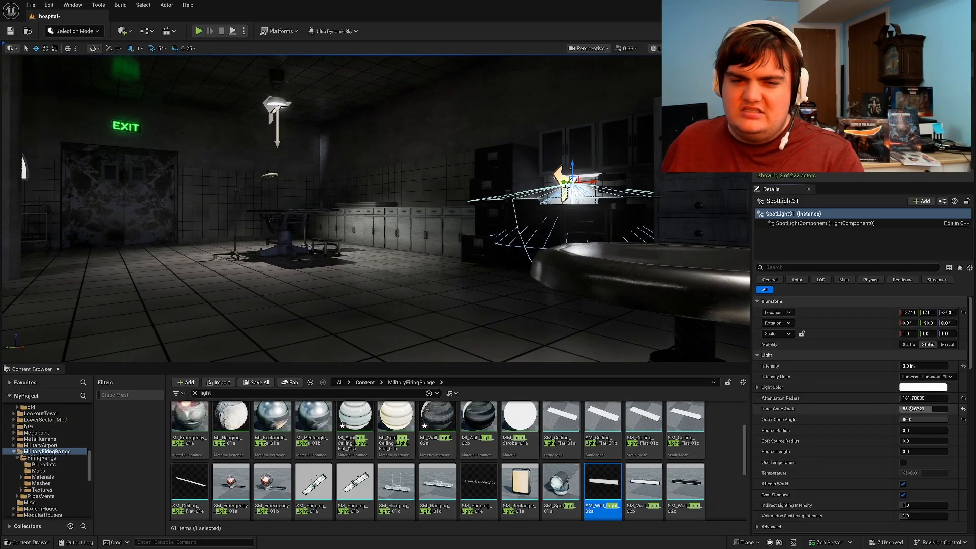
{"action": "key", "text": "Return"}
{"action": "key", "text": "w"}
{"action": "right_click_drag", "start_coordinate": [685, 277], "coordinate": [697, 269]}
{"action": "key", "text": "g"}
{"action": "key", "text": "g"}
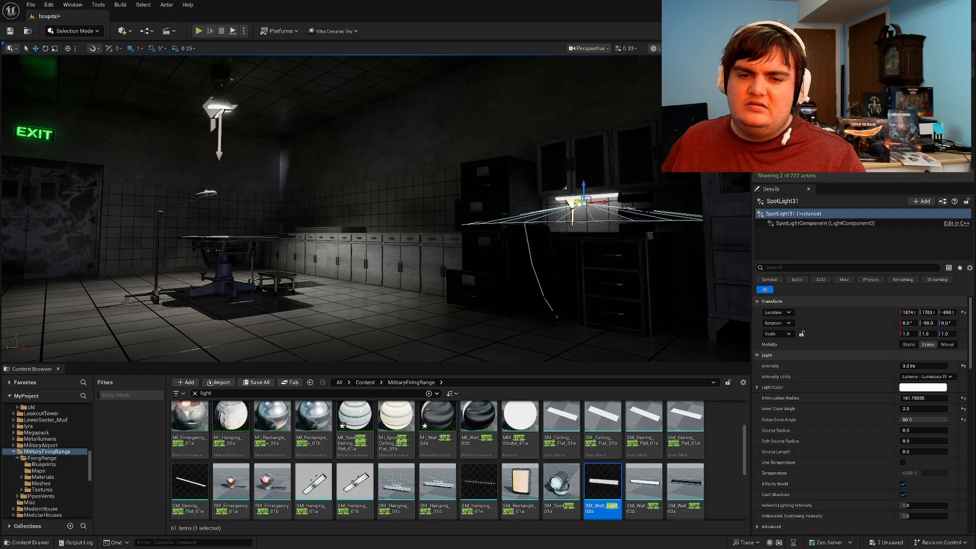
Step: Reposition the under-cabinet spotlight near the wall, set its intensity to 1 lm and widen its inner cone again
{"action": "key", "text": "a"}
{"action": "right_click_drag", "start_coordinate": [376, 208], "coordinate": [471, 197]}
{"action": "key", "text": "w"}
{"action": "key", "text": "w"}
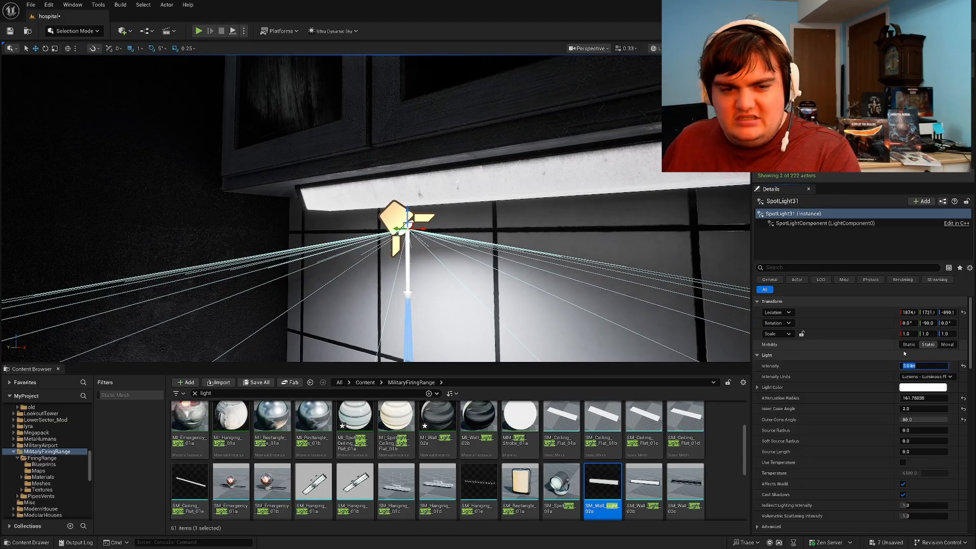
{"action": "type", "text": "1"}
{"action": "key", "text": "Return"}
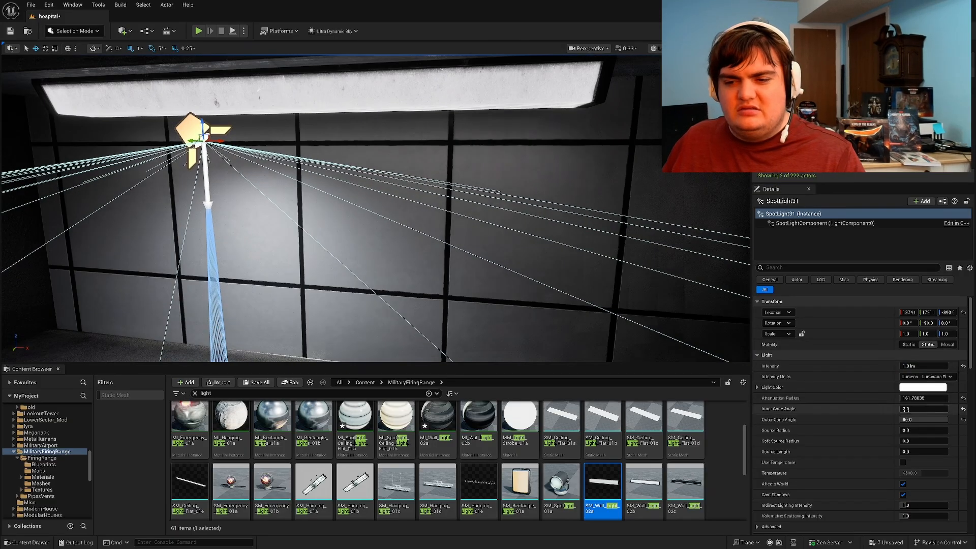
{"action": "left_click_drag", "start_coordinate": [915, 409], "coordinate": [954, 408]}
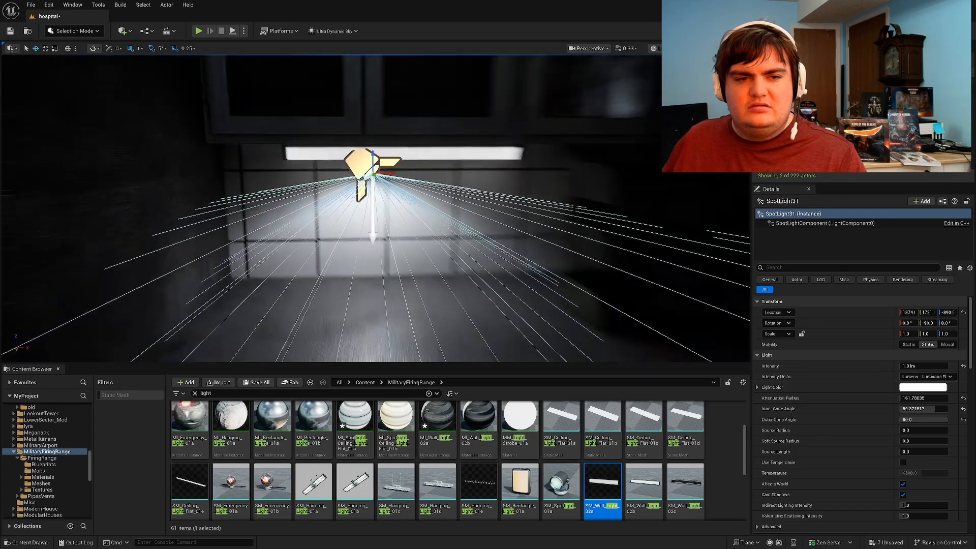
Step: Move the spotlight up to the middle of the wall light and set its mobility to Movable
{"action": "right_click_drag", "start_coordinate": [360, 156], "coordinate": [368, 156]}
{"action": "left_click_drag", "start_coordinate": [365, 154], "coordinate": [404, 164]}
{"action": "left_click", "coordinate": [951, 346]}
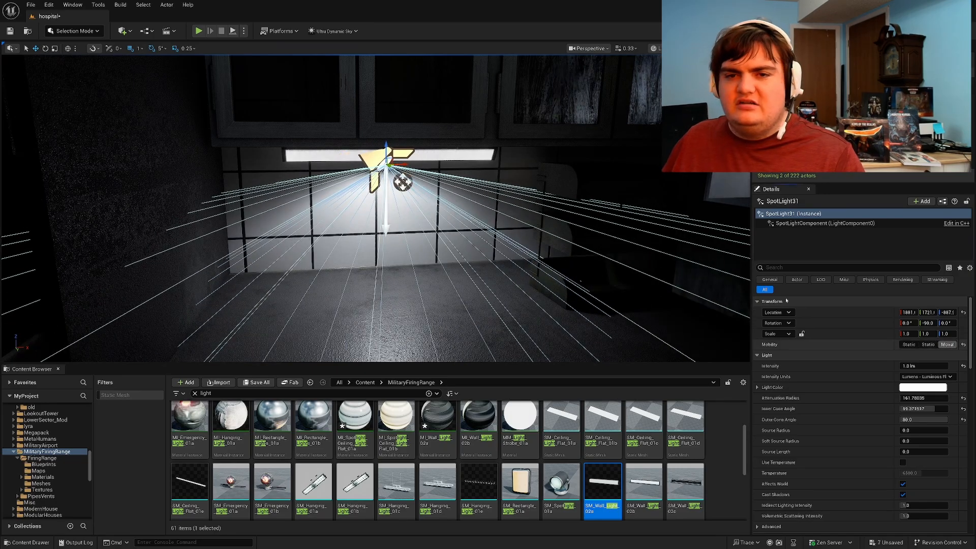
Step: Lower the under-cabinet spotlight's intensity to 0.5 lm and deselect it
{"action": "right_click_drag", "start_coordinate": [547, 233], "coordinate": [450, 214]}
{"action": "key", "text": "s"}
{"action": "key", "text": "Escape"}
{"action": "key", "text": "g"}
{"action": "key", "text": "g"}
{"action": "key", "text": "s"}
{"action": "key", "text": "w"}
{"action": "left_click", "coordinate": [559, 196]}
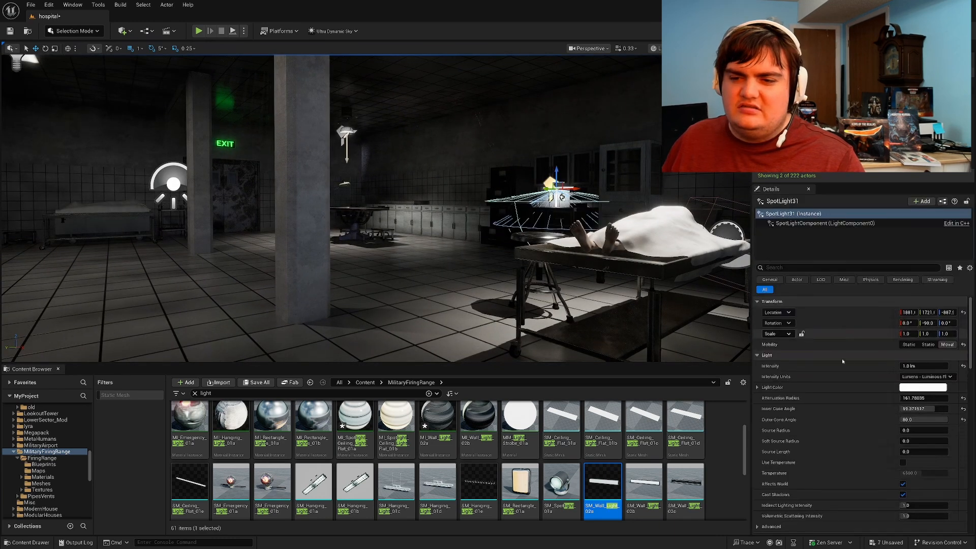
{"action": "type", "text": ".5"}
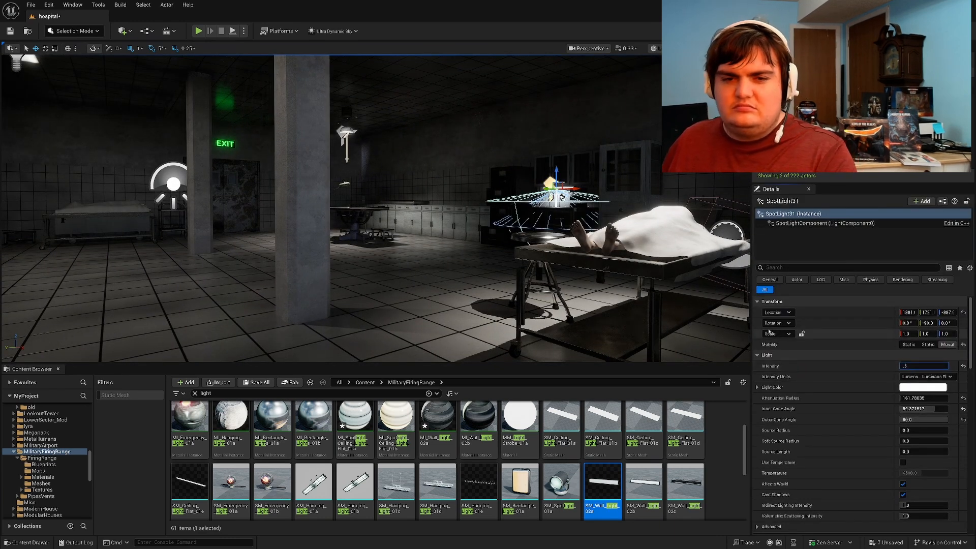
{"action": "right_click_drag", "start_coordinate": [573, 274], "coordinate": [523, 260]}
{"action": "key", "text": "Escape"}
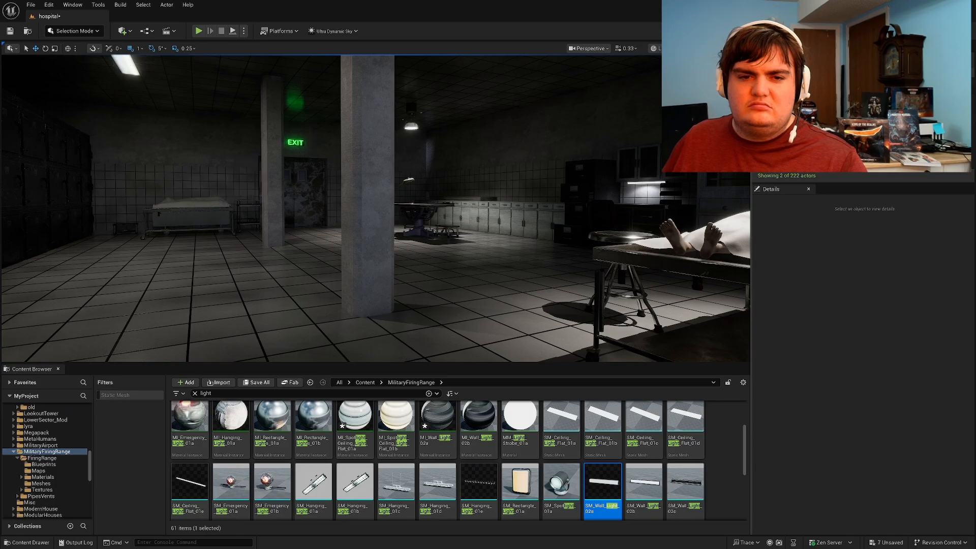
Step: Reselect the under-cabinet spotlight, adjust its intensity once more and check it without selection or overlays from across the morgue
{"action": "key", "text": "s"}
{"action": "mouse_move", "coordinate": [551, 227]}
{"action": "right_mouse_down"}
{"action": "mouse_move", "coordinate": [610, 228]}
{"action": "mouse_move", "coordinate": [551, 227]}
{"action": "right_mouse_up"}
{"action": "key", "text": "g"}
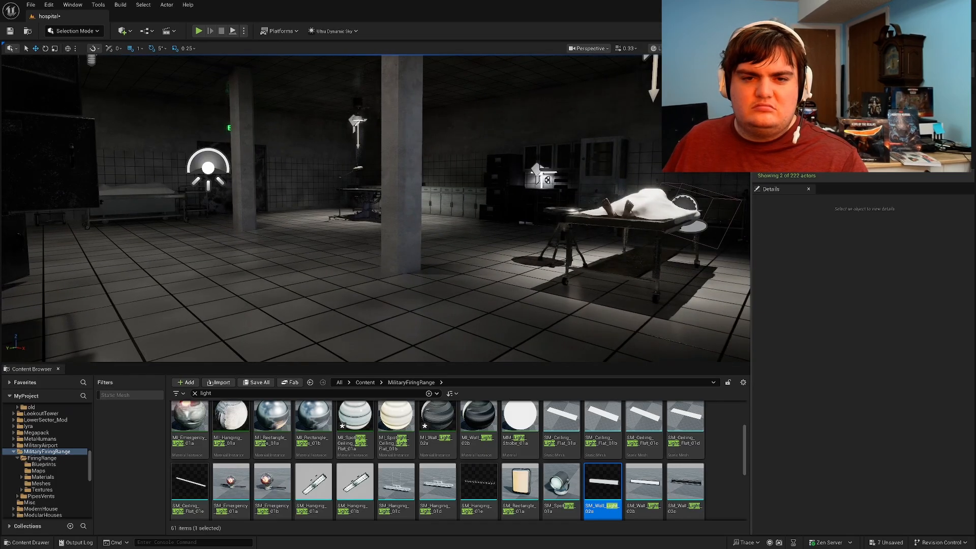
{"action": "left_click", "coordinate": [538, 171]}
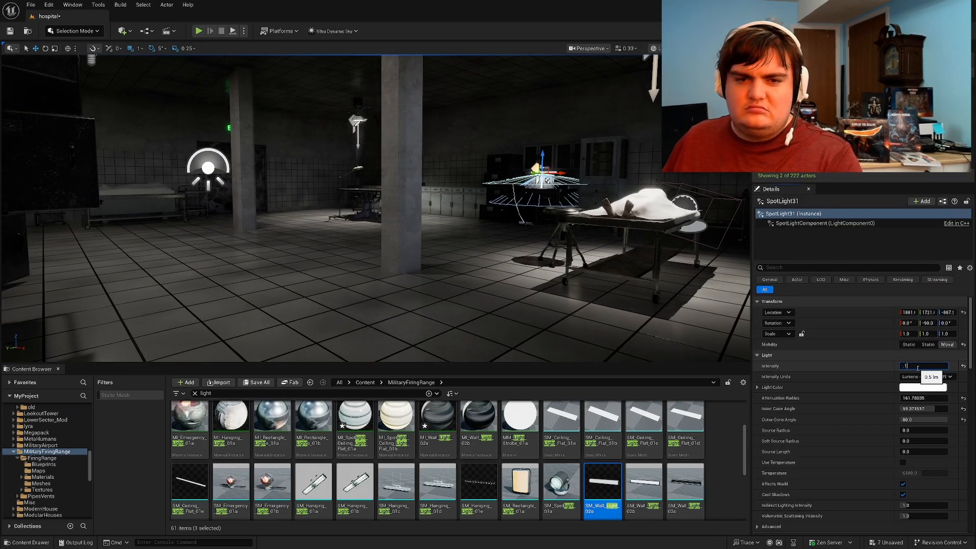
{"action": "right_click_drag", "start_coordinate": [548, 180], "coordinate": [601, 174]}
{"action": "key", "text": "Escape"}
{"action": "key", "text": "g"}
{"action": "key", "text": "s"}
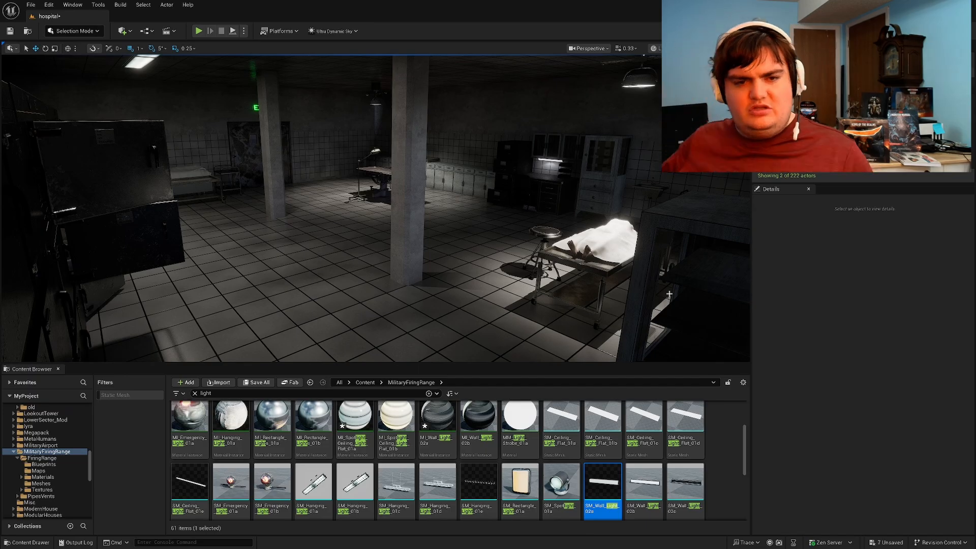
Step: Survey the morgue and locate the nearest pillar's mesh in the Morgue Meshes folder
{"action": "right_click_drag", "start_coordinate": [532, 159], "coordinate": [450, 155]}
{"action": "key", "text": "d"}
{"action": "key", "text": "w"}
{"action": "key", "text": "s"}
{"action": "key", "text": "w"}
{"action": "key", "text": "s"}
{"action": "scroll", "coordinate": [457, 457], "scroll_direction": "down", "scroll_amount": 2}
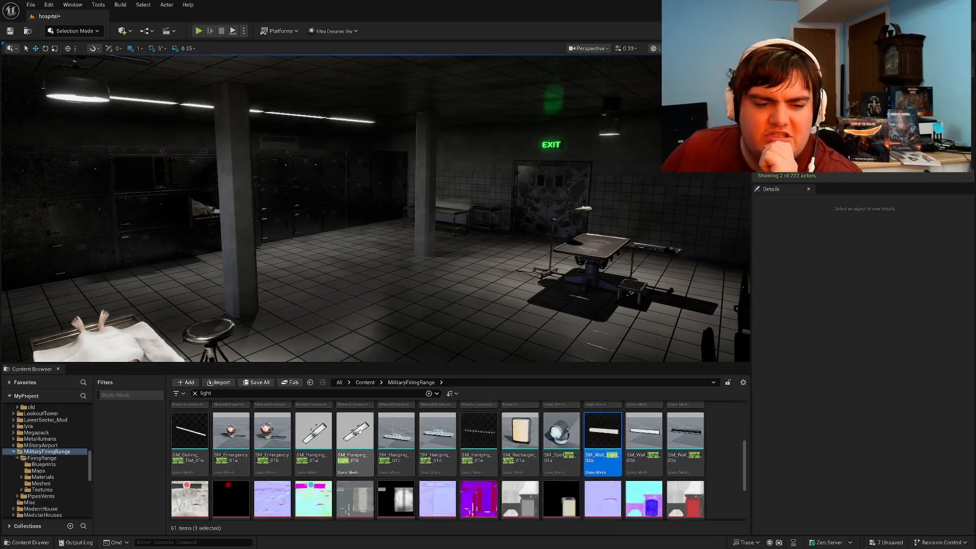
{"action": "right_click", "coordinate": [243, 270]}
{"action": "left_click", "coordinate": [305, 287]}
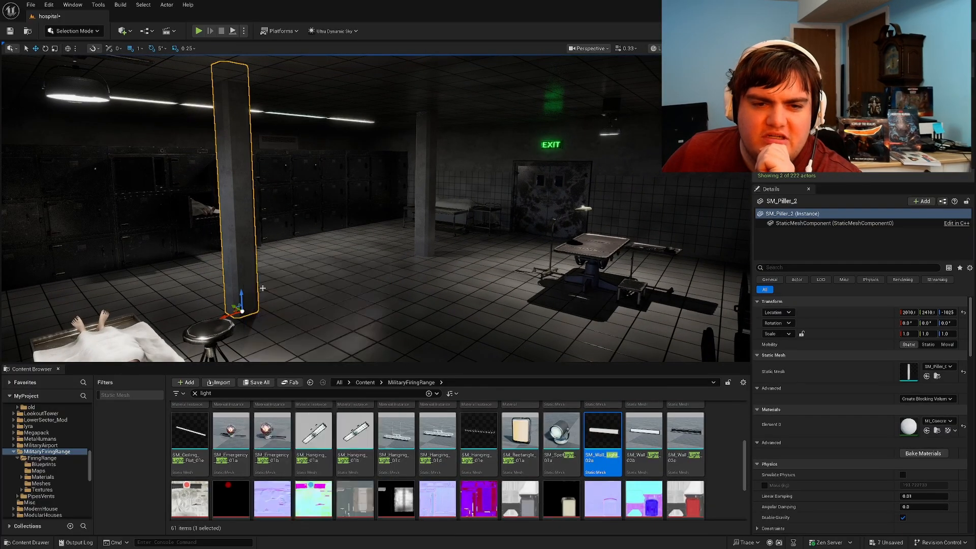
{"action": "right_click_drag", "start_coordinate": [356, 285], "coordinate": [382, 300]}
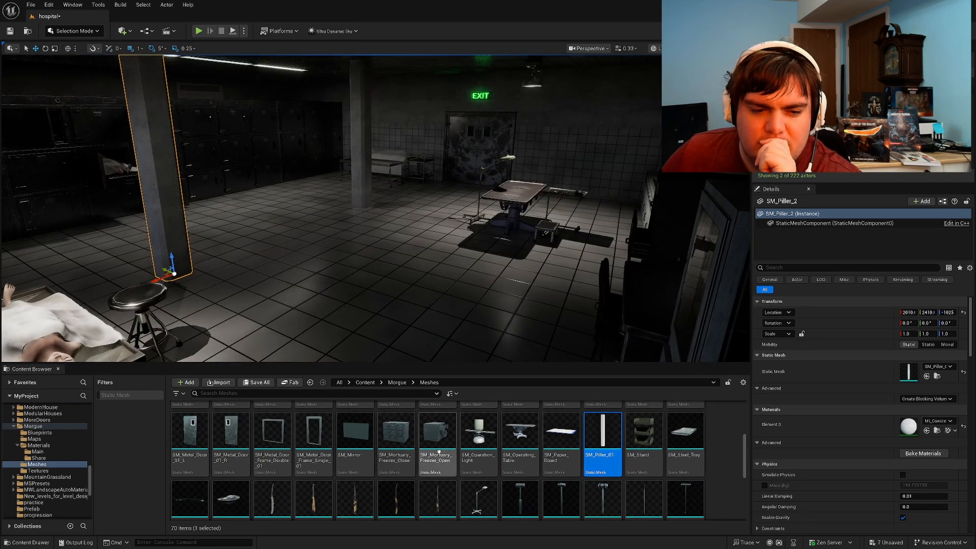
Step: Find SM_Mirror among the Morgue meshes and place it against the wall beneath the wall cabinet
{"action": "scroll", "coordinate": [439, 451], "scroll_direction": "down", "scroll_amount": 3}
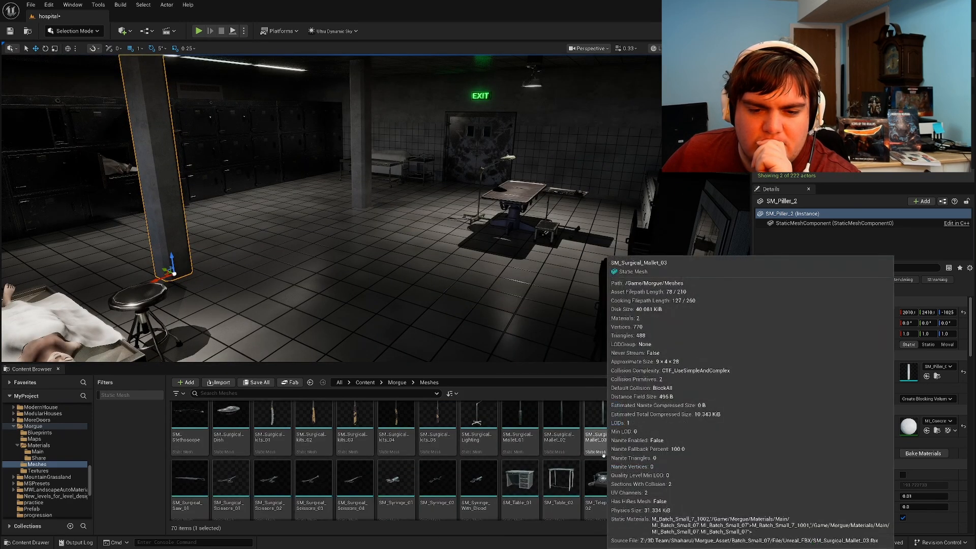
{"action": "right_click_drag", "start_coordinate": [475, 316], "coordinate": [610, 319]}
{"action": "scroll", "coordinate": [426, 444], "scroll_direction": "up", "scroll_amount": 3}
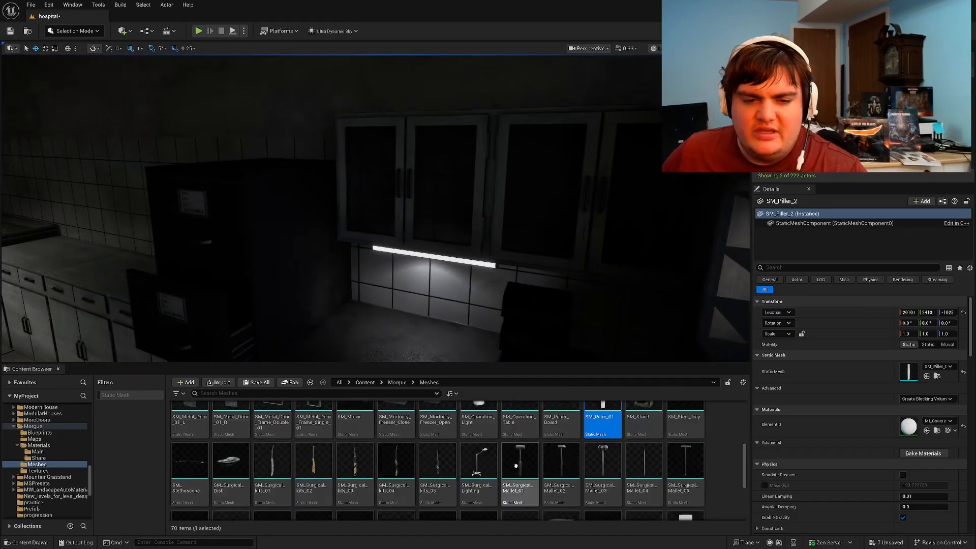
{"action": "scroll", "coordinate": [425, 444], "scroll_direction": "up", "scroll_amount": 1}
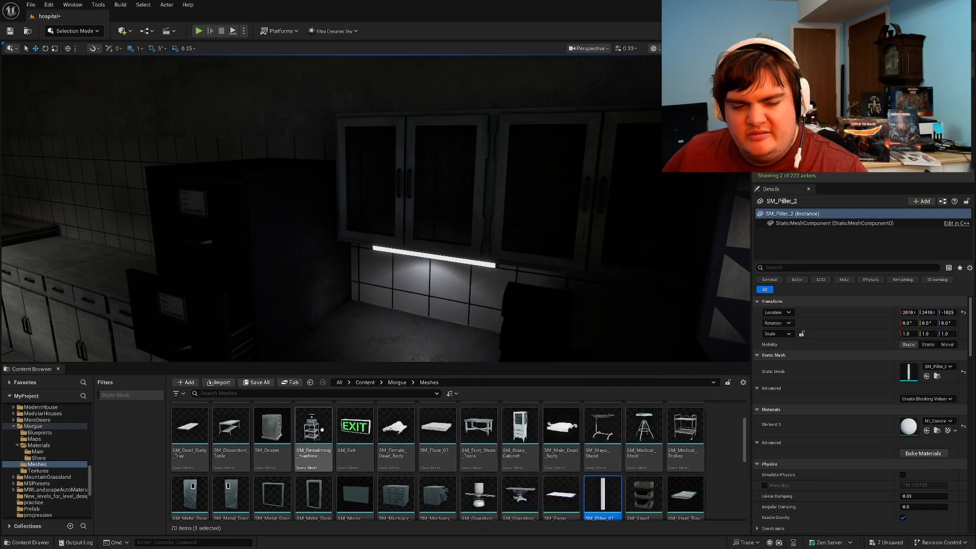
{"action": "left_click_drag", "start_coordinate": [354, 492], "coordinate": [462, 296]}
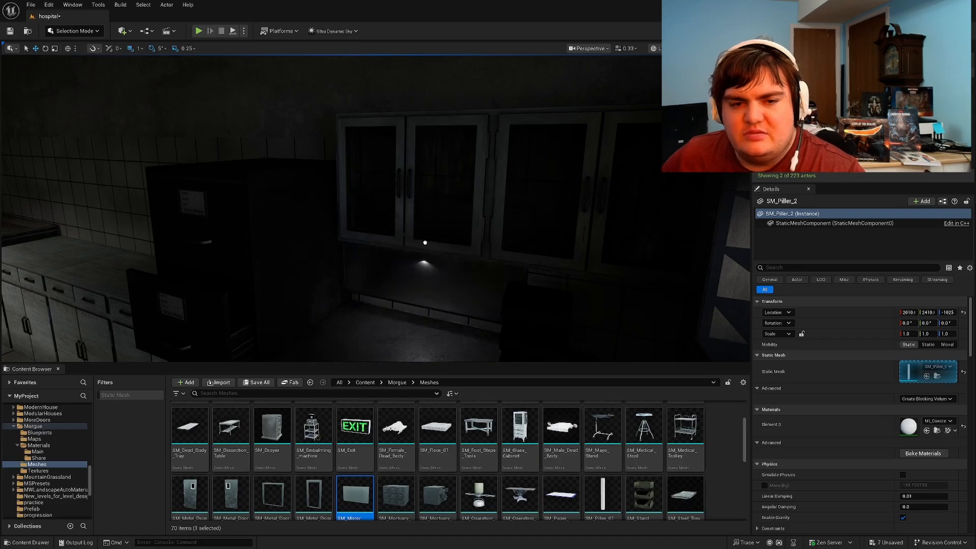
{"action": "left_click", "coordinate": [432, 264]}
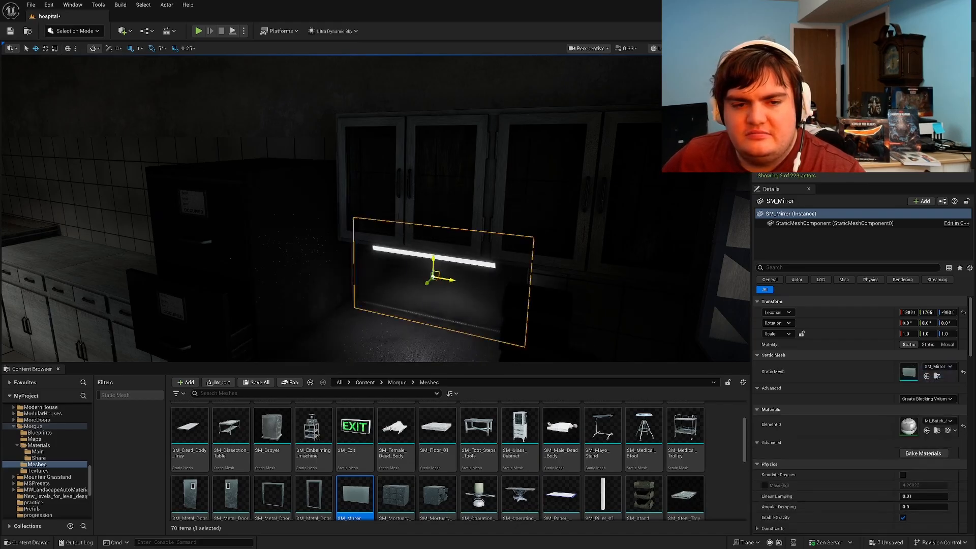
Step: Try raising the mirror together with the under-cabinet light and the wall cabinet, and undo the attempt
{"action": "left_click", "coordinate": [438, 250], "text": "ctrl"}
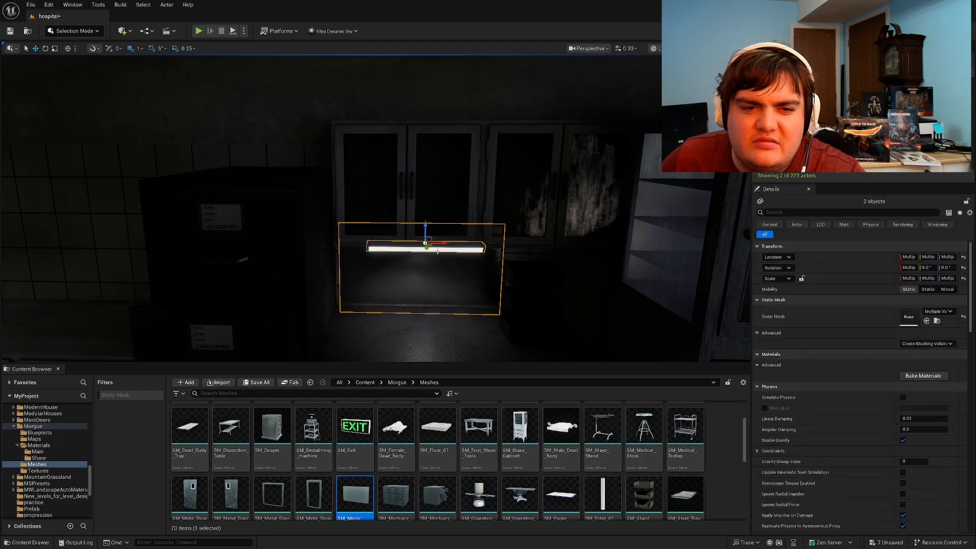
{"action": "left_click", "coordinate": [489, 219], "text": "ctrl"}
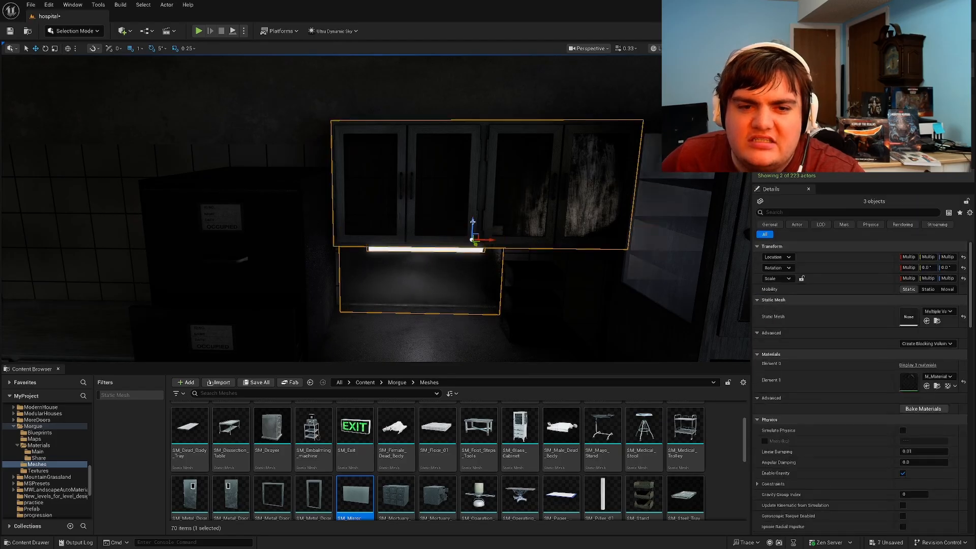
{"action": "mouse_move", "coordinate": [473, 222]}
{"action": "left_mouse_down", "text": "shift"}
{"action": "mouse_move", "coordinate": [472, 178]}
{"action": "mouse_move", "coordinate": [472, 213]}
{"action": "left_mouse_up", "text": "shift"}
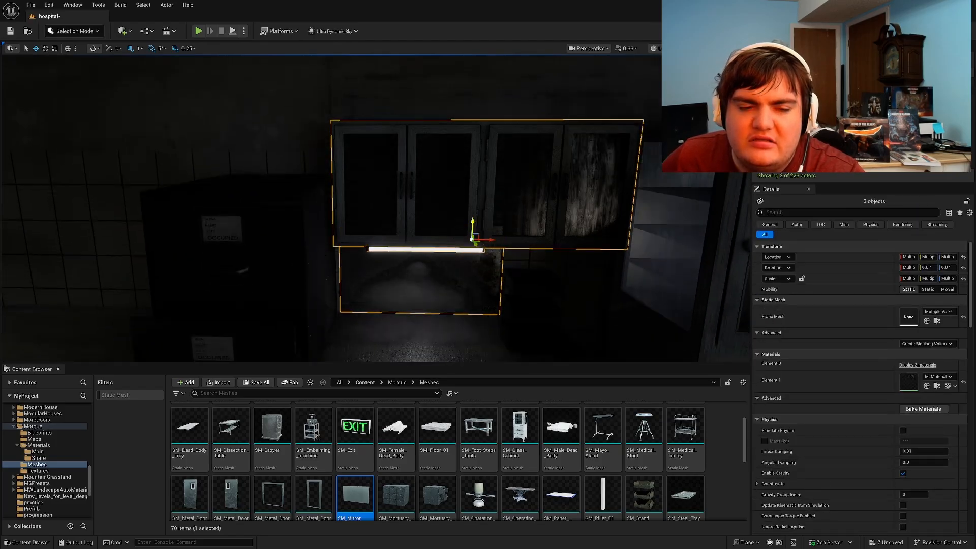
{"action": "key", "text": "Escape"}
{"action": "right_click_drag", "start_coordinate": [520, 291], "coordinate": [572, 213]}
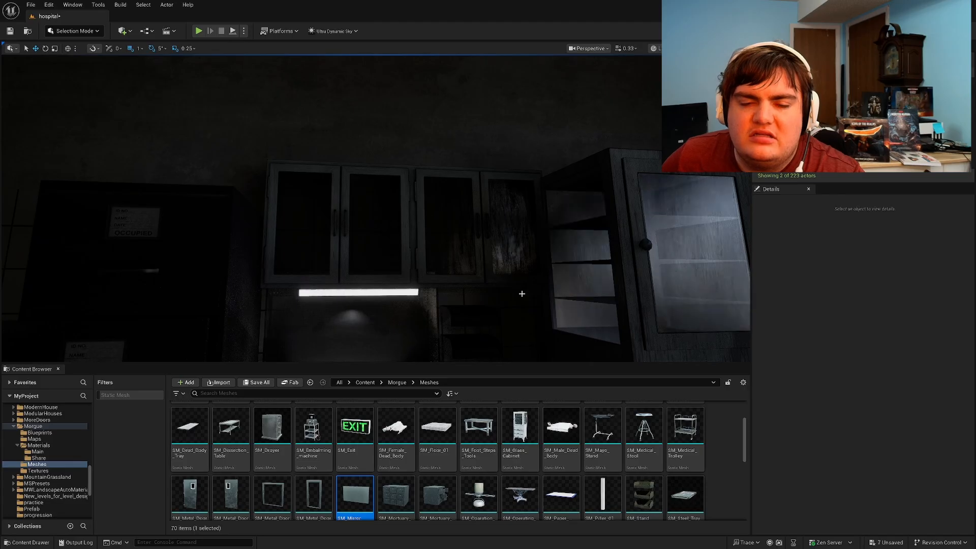
{"action": "key", "text": "ctrl+z"}
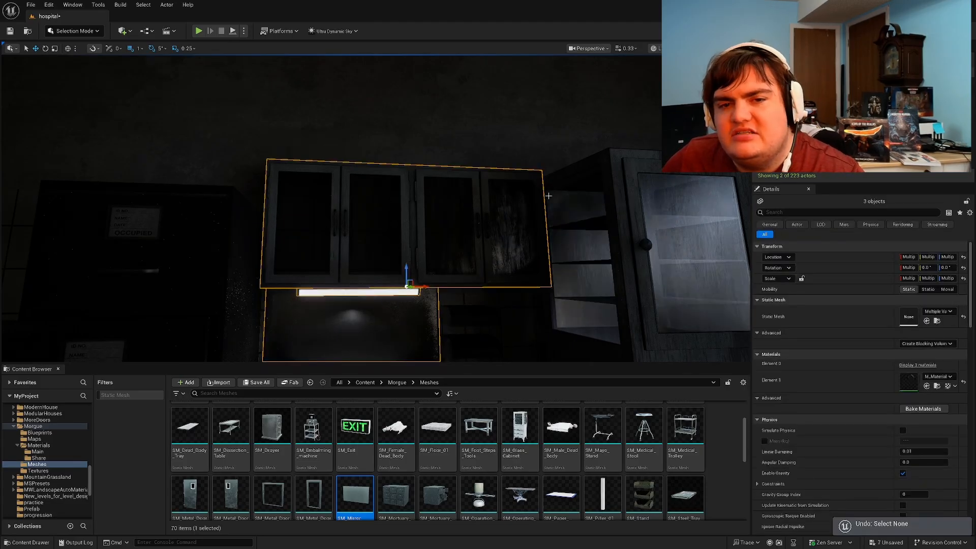
{"action": "key", "text": "ctrl+z"}
Step: Reduce the mirror's vertical scale to 0.75 so it fits between the desk and the wall cabinet
{"action": "left_click", "coordinate": [391, 329]}
{"action": "right_click_drag", "start_coordinate": [392, 330], "coordinate": [373, 355]}
{"action": "key", "text": "r"}
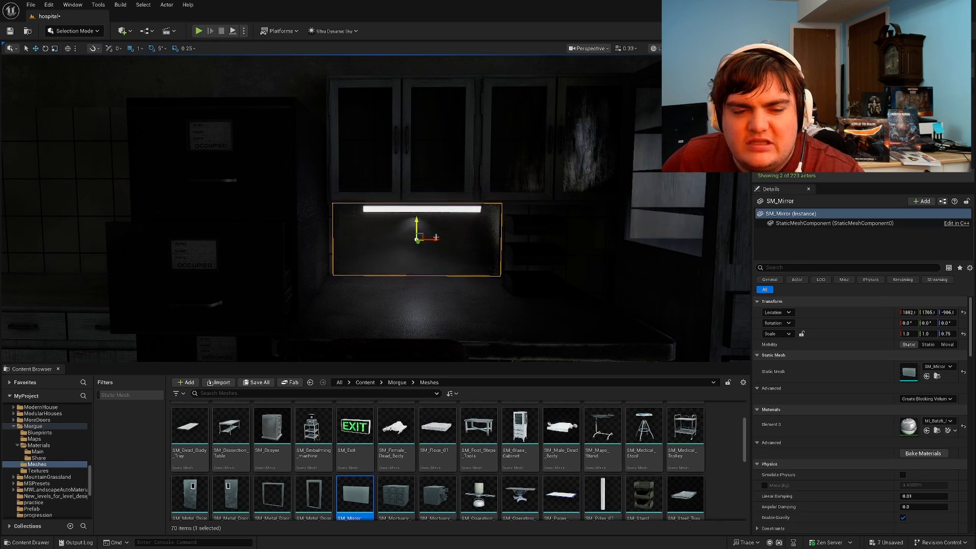
Step: Check the mirror from across the room and delete it from beneath the wall cabinet
{"action": "key", "text": "Escape"}
{"action": "right_click_drag", "start_coordinate": [416, 219], "coordinate": [524, 211]}
{"action": "key", "text": "s"}
{"action": "key", "text": "s"}
{"action": "right_click_drag", "start_coordinate": [267, 248], "coordinate": [265, 248]}
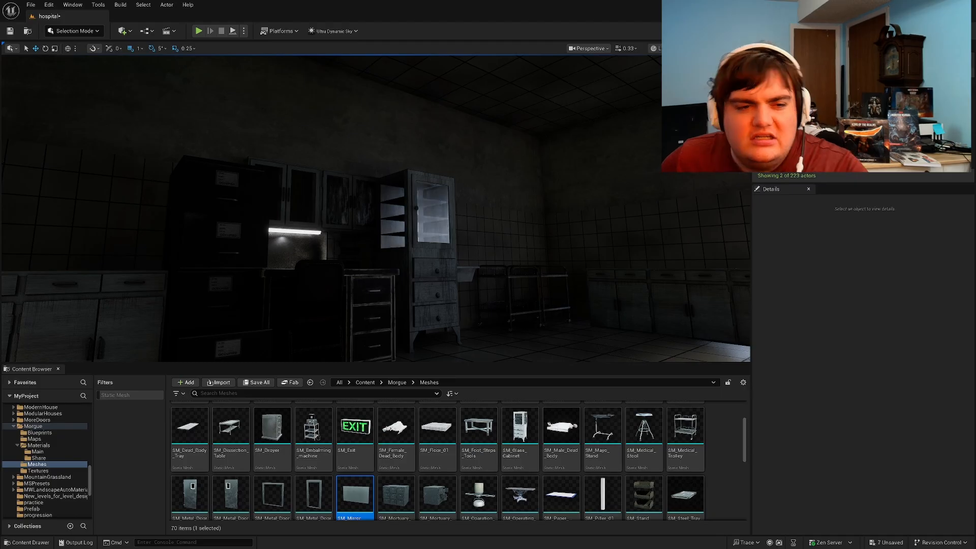
{"action": "left_click", "coordinate": [285, 249]}
{"action": "key", "text": "Delete"}
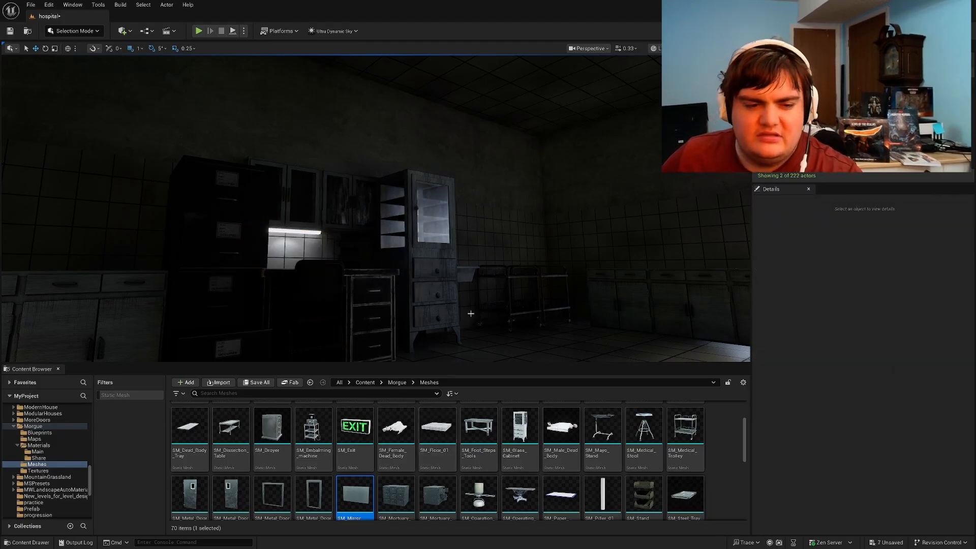
Step: Place SM_Steel_Tray on the counter along the tiled wall and stack duplicates on top of it
{"action": "key", "text": "s"}
{"action": "right_click_drag", "start_coordinate": [469, 314], "coordinate": [305, 348]}
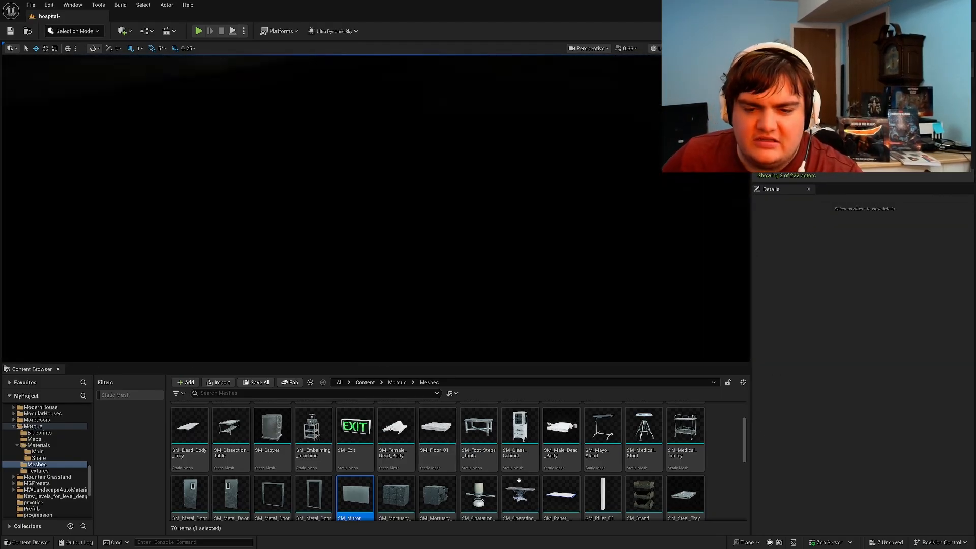
{"action": "scroll", "coordinate": [440, 464], "scroll_direction": "down", "scroll_amount": 2}
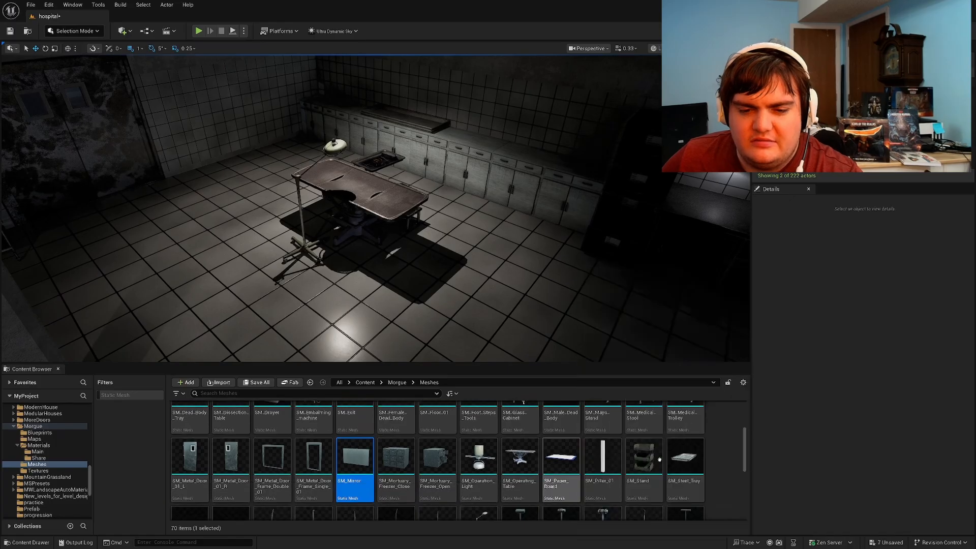
{"action": "scroll", "coordinate": [546, 453], "scroll_direction": "up", "scroll_amount": 1}
{"action": "right_click_drag", "start_coordinate": [509, 305], "coordinate": [580, 277]}
{"action": "key", "text": "w"}
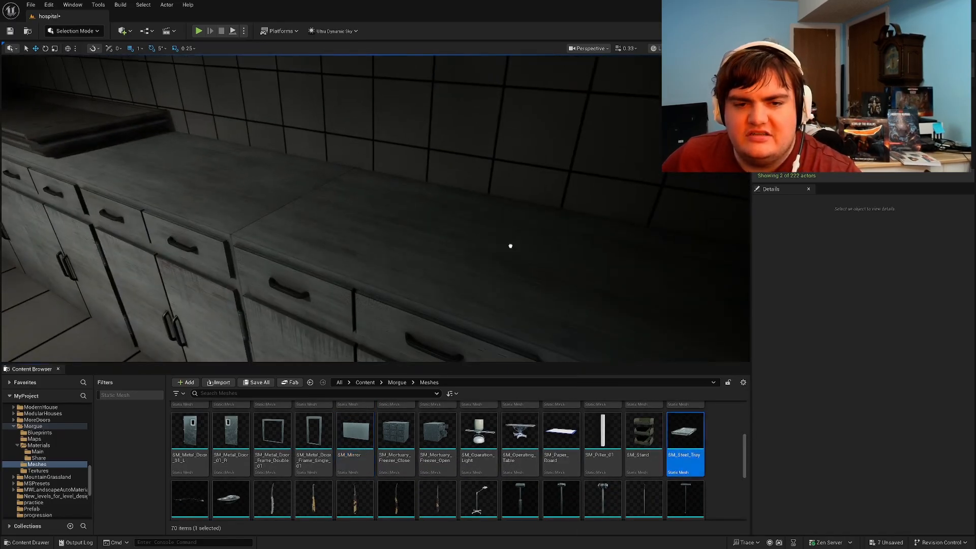
{"action": "mouse_move", "coordinate": [510, 246]}
{"action": "left_mouse_down"}
{"action": "mouse_move", "coordinate": [468, 227]}
{"action": "mouse_move", "coordinate": [495, 255]}
{"action": "left_mouse_up"}
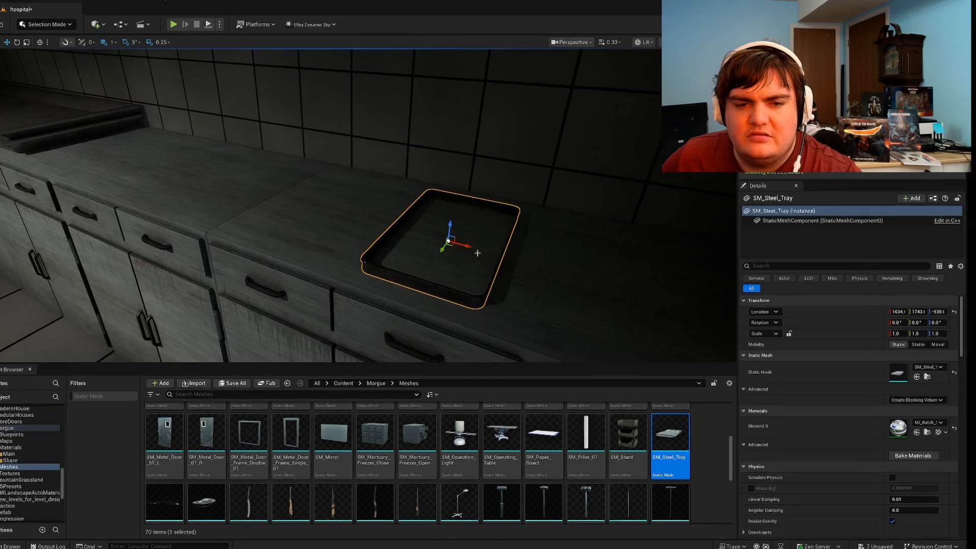
{"action": "left_click_drag", "start_coordinate": [449, 227], "coordinate": [360, 201], "text": "alt"}
{"action": "key", "text": "Escape"}
Step: Find SM_Telephone_02 among the Morgue meshes and place it on the desk beside the filing cabinets
{"action": "right_click_drag", "start_coordinate": [419, 255], "coordinate": [399, 252]}
{"action": "scroll", "coordinate": [327, 440], "scroll_direction": "down", "scroll_amount": 2}
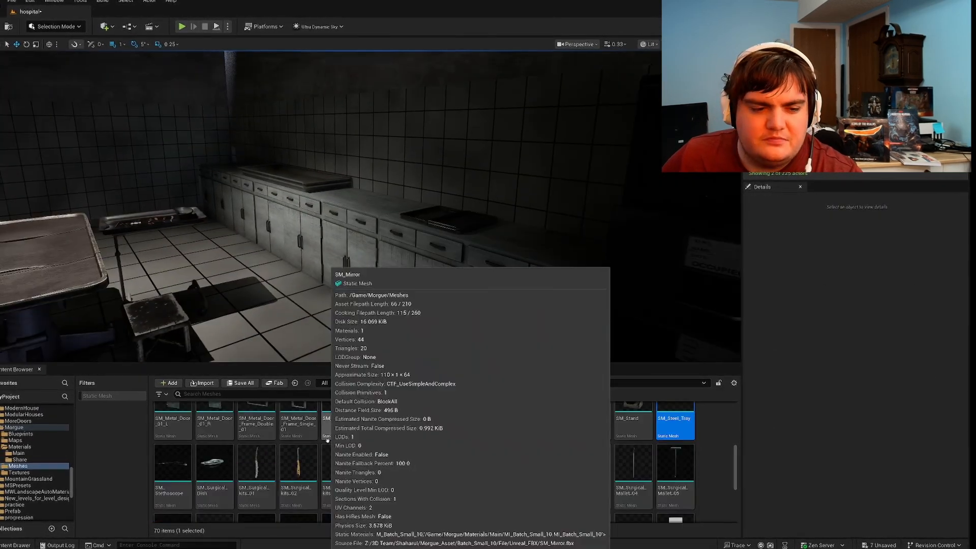
{"action": "left_click", "coordinate": [173, 463]}
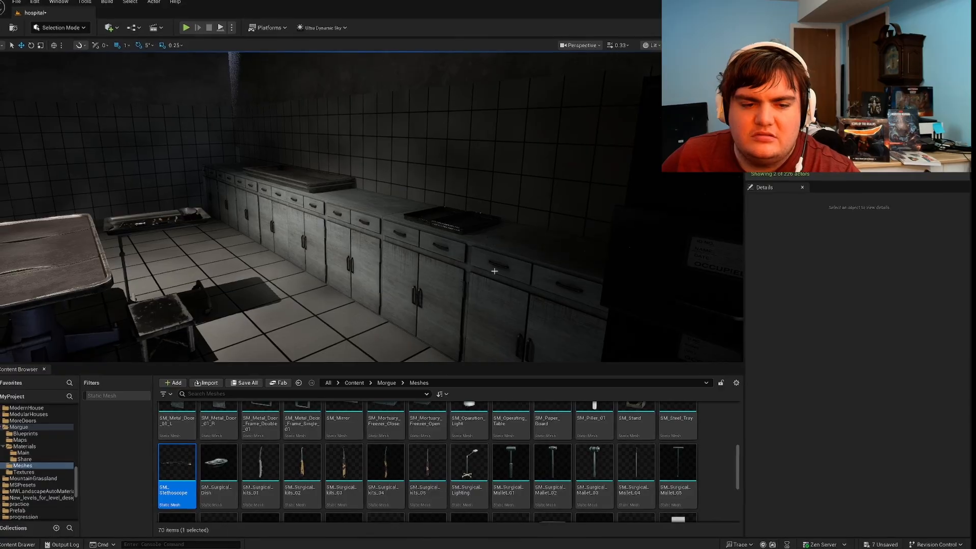
{"action": "right_click_drag", "start_coordinate": [442, 305], "coordinate": [437, 270]}
{"action": "scroll", "coordinate": [421, 476], "scroll_direction": "down", "scroll_amount": 3}
{"action": "left_click", "coordinate": [595, 444]}
{"action": "left_click_drag", "start_coordinate": [600, 444], "coordinate": [452, 270]}
{"action": "key", "text": "e"}
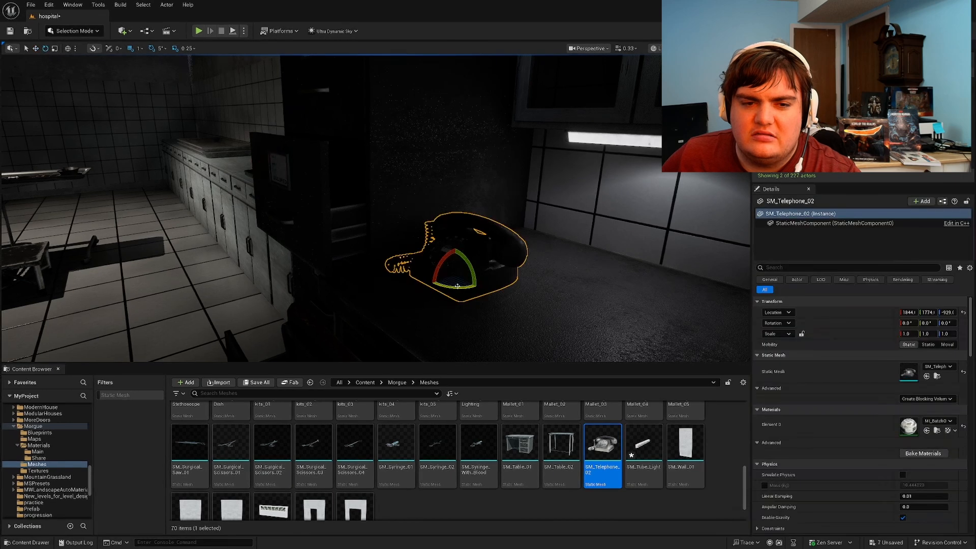
{"action": "right_click_drag", "start_coordinate": [483, 281], "coordinate": [544, 281]}
Step: Set the under-cabinet spotlight's inner cone angle to about 71.9 degrees and its intensity to 0.3 lm, and check it from across the room
{"action": "left_click", "coordinate": [376, 148]}
{"action": "left_click_drag", "start_coordinate": [917, 407], "coordinate": [942, 406]}
{"action": "left_click", "coordinate": [911, 366]}
{"action": "right_click_drag", "start_coordinate": [559, 244], "coordinate": [464, 249]}
{"action": "key", "text": "g"}
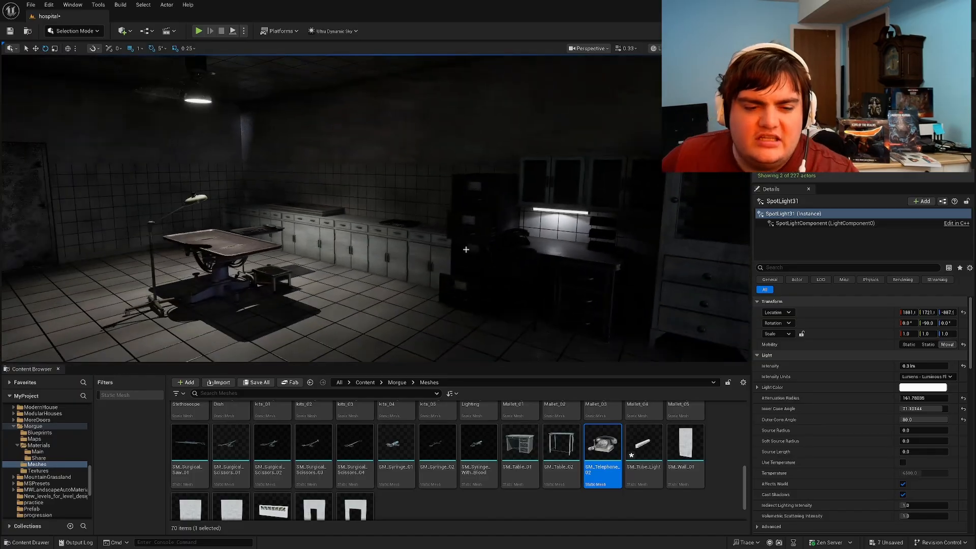
Step: Try out SM_Dead_Body_Storage_Rack on the morgue floor near the pillar and remove it again
{"action": "scroll", "coordinate": [402, 460], "scroll_direction": "up", "scroll_amount": 6}
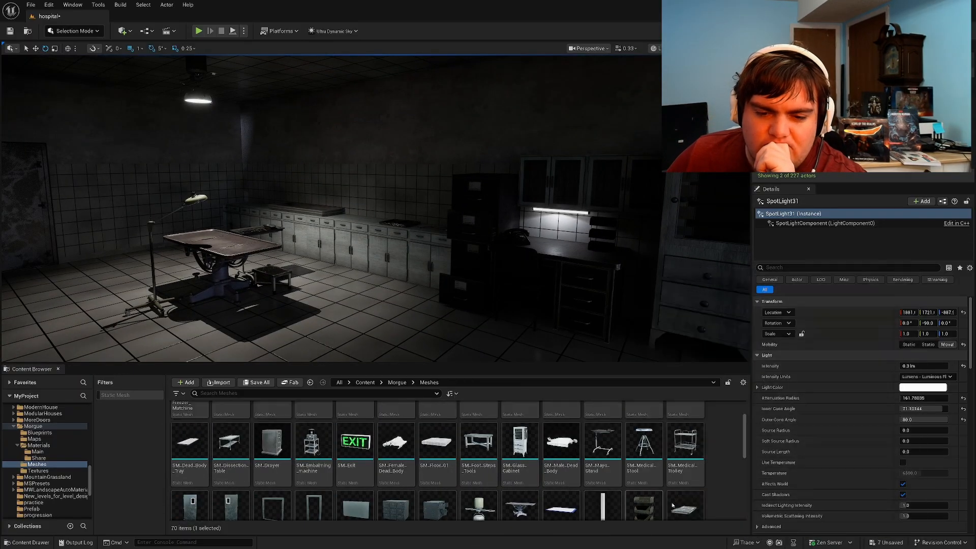
{"action": "scroll", "coordinate": [617, 466], "scroll_direction": "up", "scroll_amount": 3}
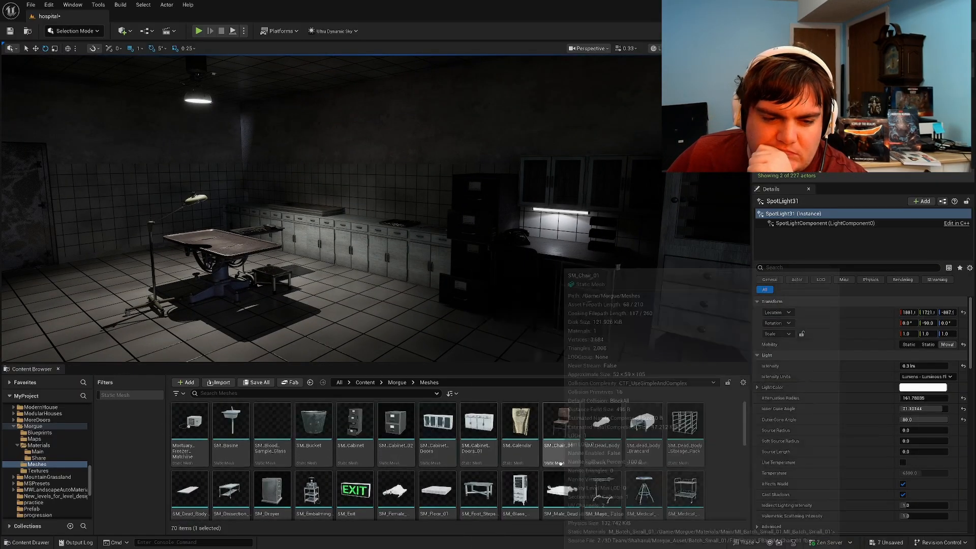
{"action": "right_click_drag", "start_coordinate": [551, 262], "coordinate": [654, 365]}
{"action": "left_click_drag", "start_coordinate": [546, 251], "coordinate": [475, 287]}
{"action": "right_click_drag", "start_coordinate": [475, 287], "coordinate": [305, 285]}
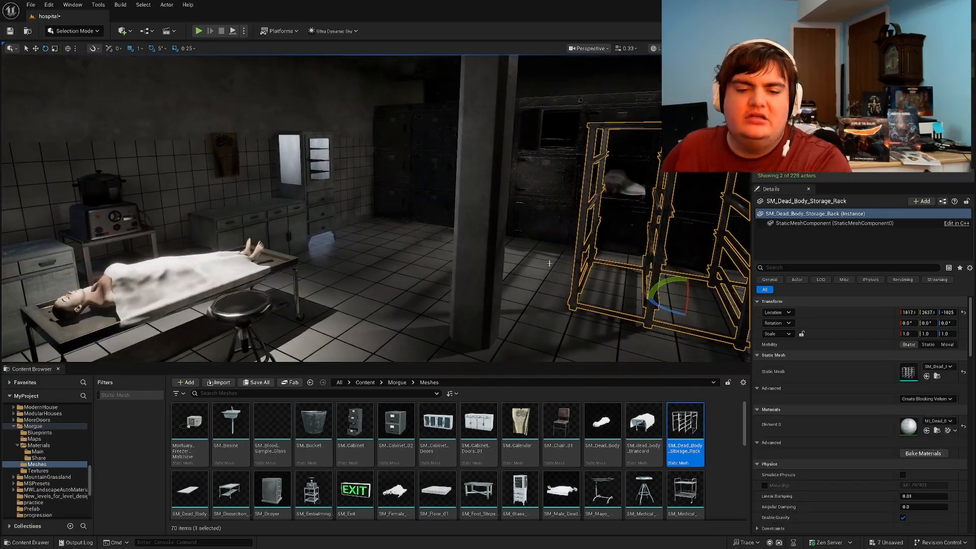
{"action": "key", "text": "Delete"}
Step: Survey the whole morgue and look through the remaining Morgue meshes for further props
{"action": "mouse_move", "coordinate": [376, 218]}
{"action": "right_mouse_down"}
{"action": "mouse_move", "coordinate": [219, 218]}
{"action": "mouse_move", "coordinate": [366, 218]}
{"action": "right_mouse_up"}
{"action": "mouse_move", "coordinate": [581, 272]}
{"action": "right_mouse_down"}
{"action": "mouse_move", "coordinate": [524, 282]}
{"action": "mouse_move", "coordinate": [581, 273]}
{"action": "right_mouse_up"}
{"action": "right_click_drag", "start_coordinate": [351, 218], "coordinate": [381, 219]}
{"action": "scroll", "coordinate": [319, 440], "scroll_direction": "down", "scroll_amount": 2}
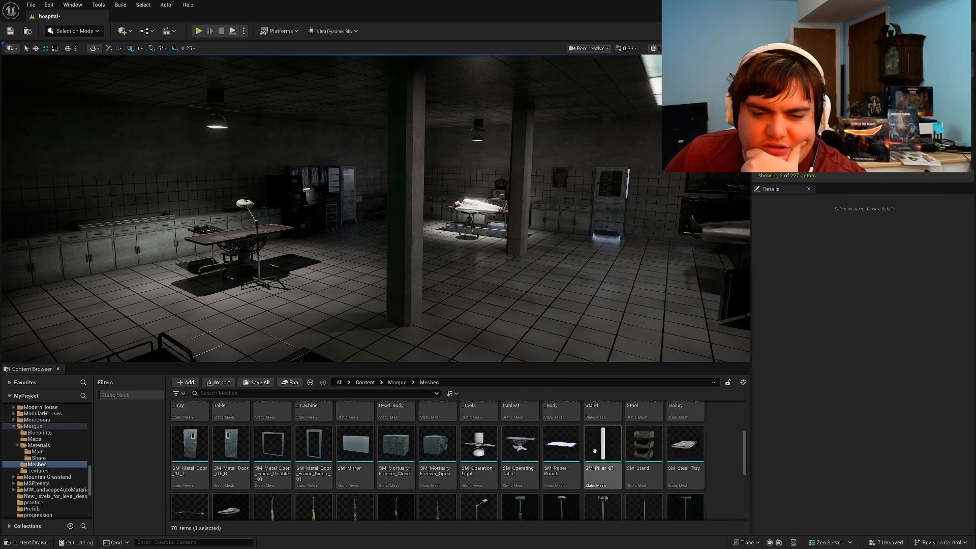
{"action": "scroll", "coordinate": [680, 456], "scroll_direction": "down", "scroll_amount": 1}
{"action": "scroll", "coordinate": [680, 455], "scroll_direction": "down", "scroll_amount": 1}
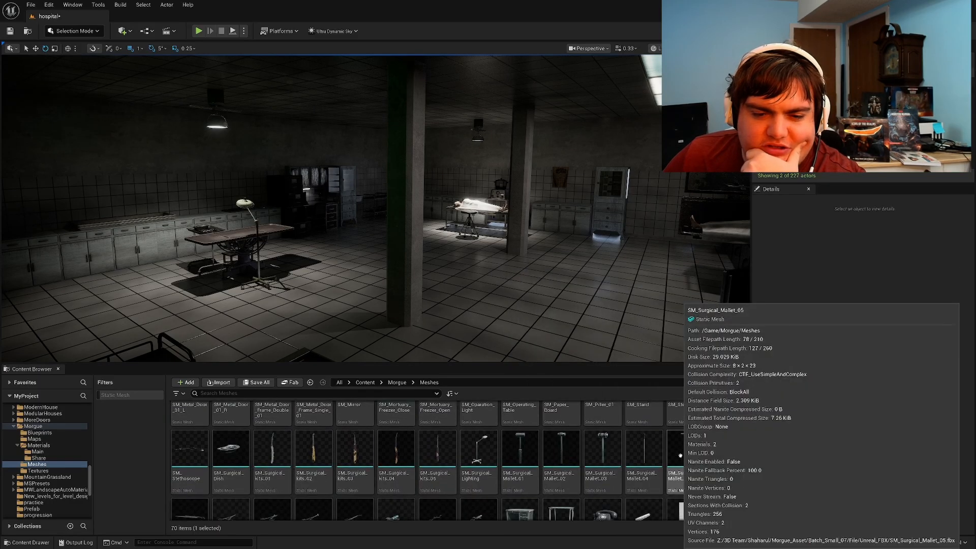
{"action": "scroll", "coordinate": [495, 444], "scroll_direction": "down", "scroll_amount": 3}
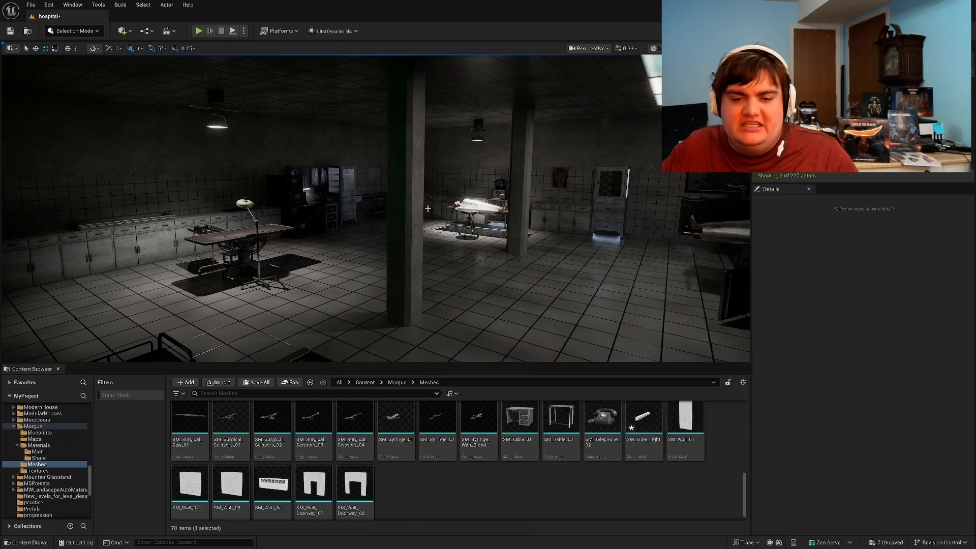
Step: Look through the Morgue's main materials, search them for "deca", and clear the search in the Morgue folder
{"action": "left_click", "coordinate": [401, 382]}
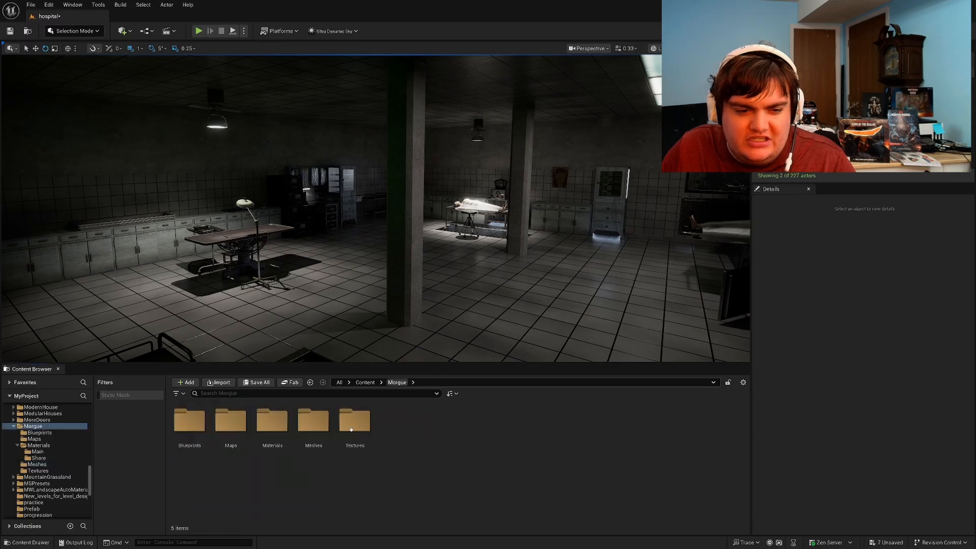
{"action": "double_click", "coordinate": [270, 444]}
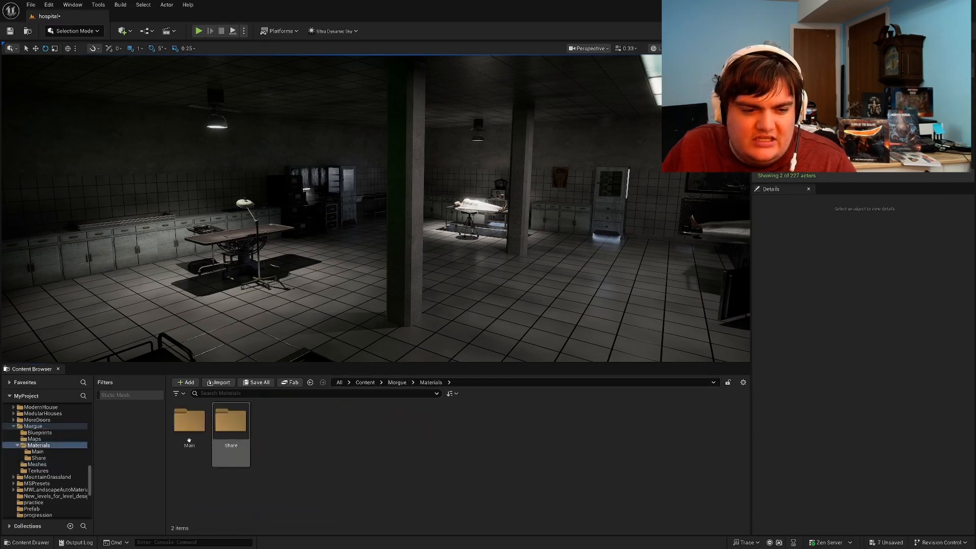
{"action": "double_click", "coordinate": [189, 422]}
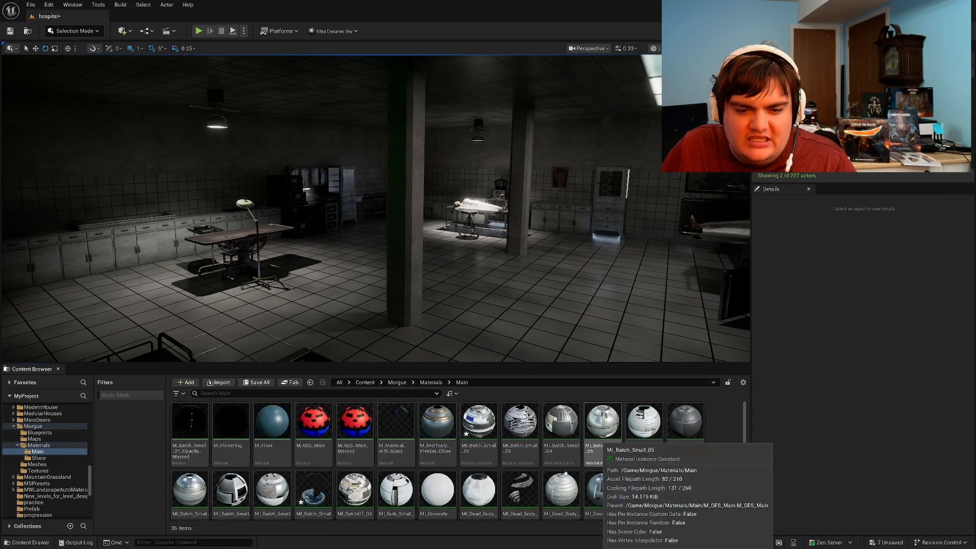
{"action": "scroll", "coordinate": [602, 437], "scroll_direction": "down", "scroll_amount": 2}
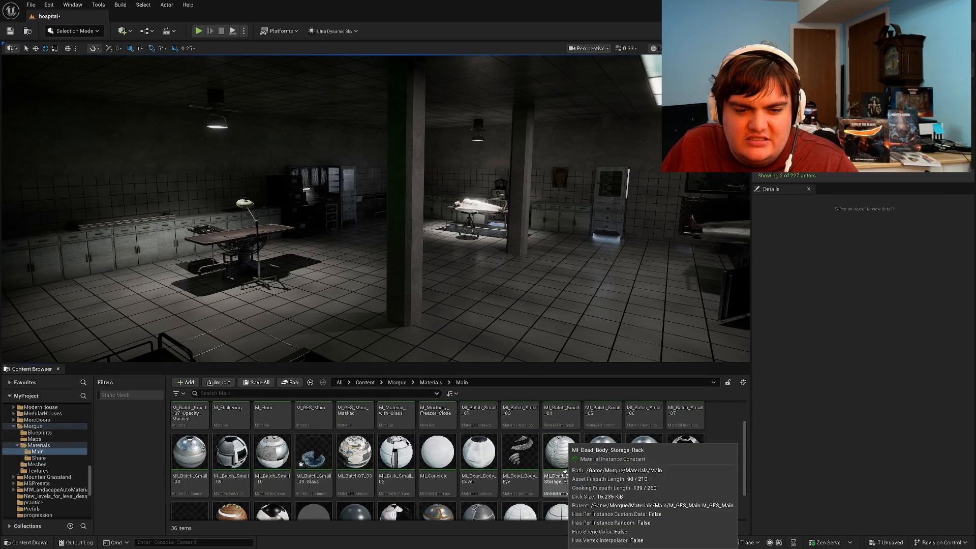
{"action": "left_click", "coordinate": [321, 393]}
{"action": "type", "text": "deca"}
{"action": "left_click", "coordinate": [397, 384]}
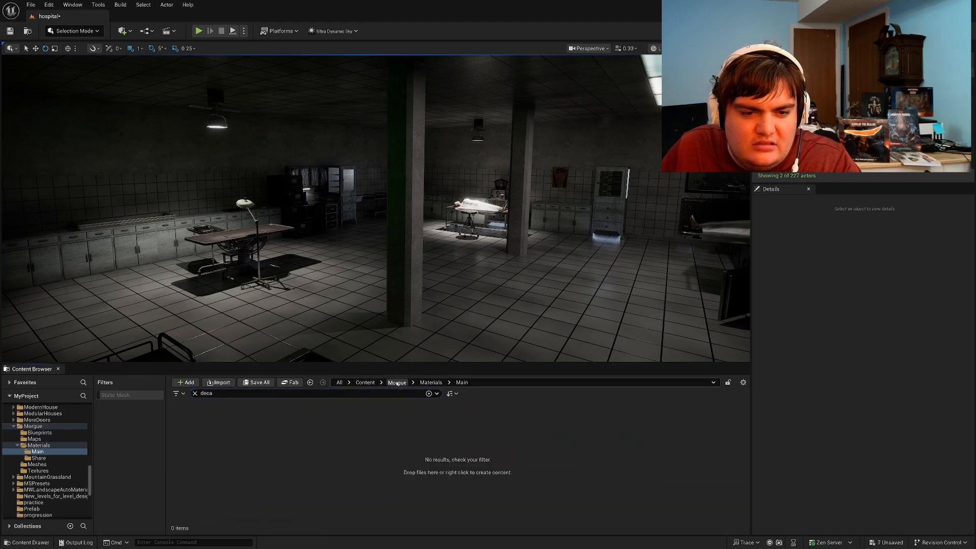
{"action": "left_click", "coordinate": [195, 393]}
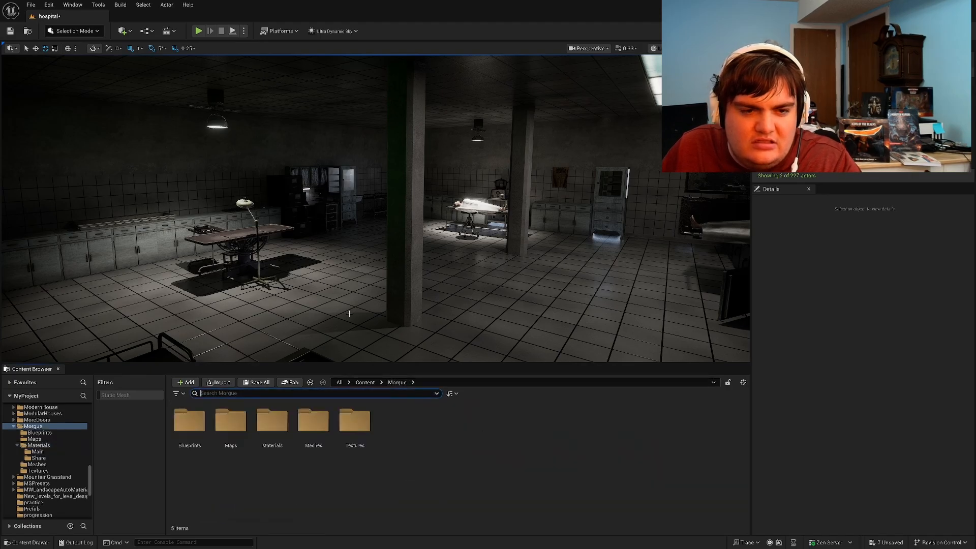
Step: Examine the scalar and texture parameters of the floor's MI_Tiles_Floor material, and put its editor away
{"action": "left_click", "coordinate": [523, 315]}
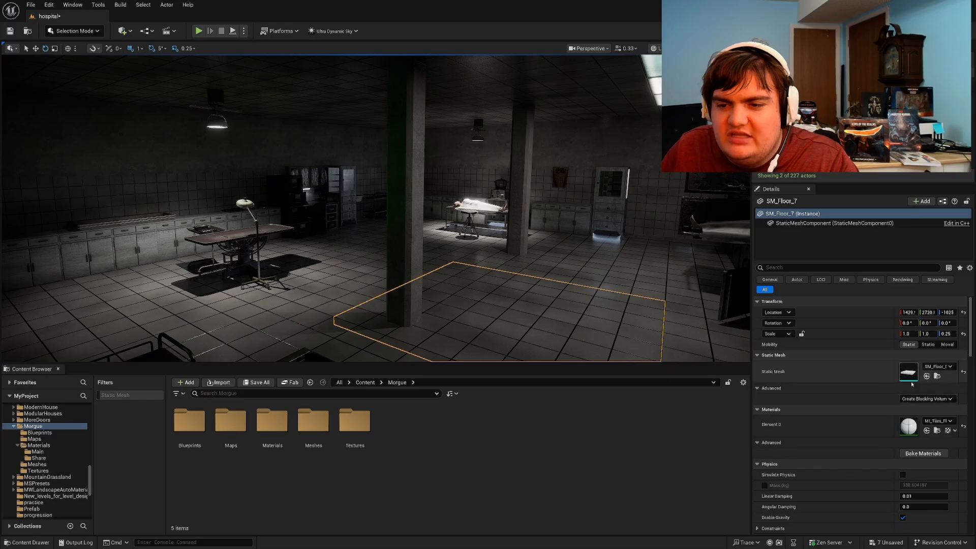
{"action": "double_click", "coordinate": [908, 426]}
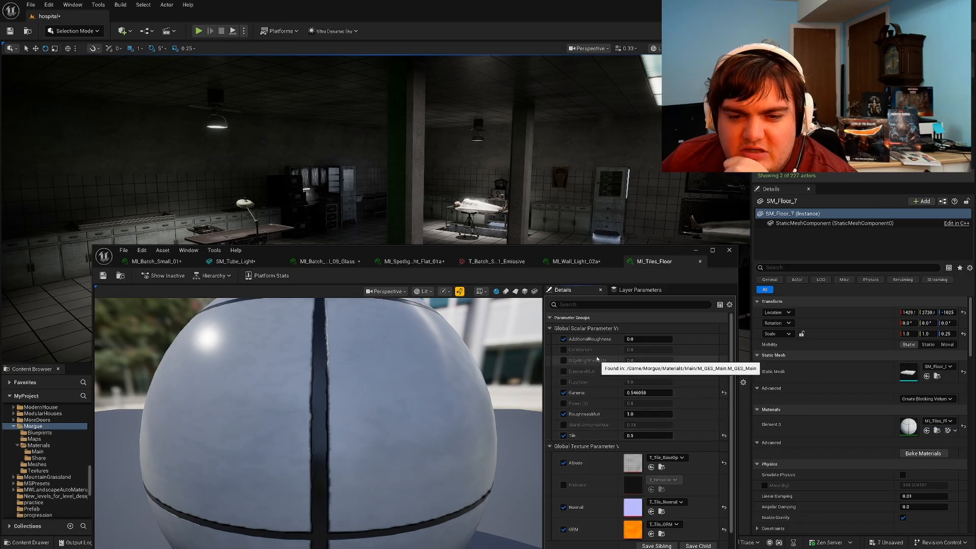
{"action": "scroll", "coordinate": [598, 414], "scroll_direction": "down", "scroll_amount": 3}
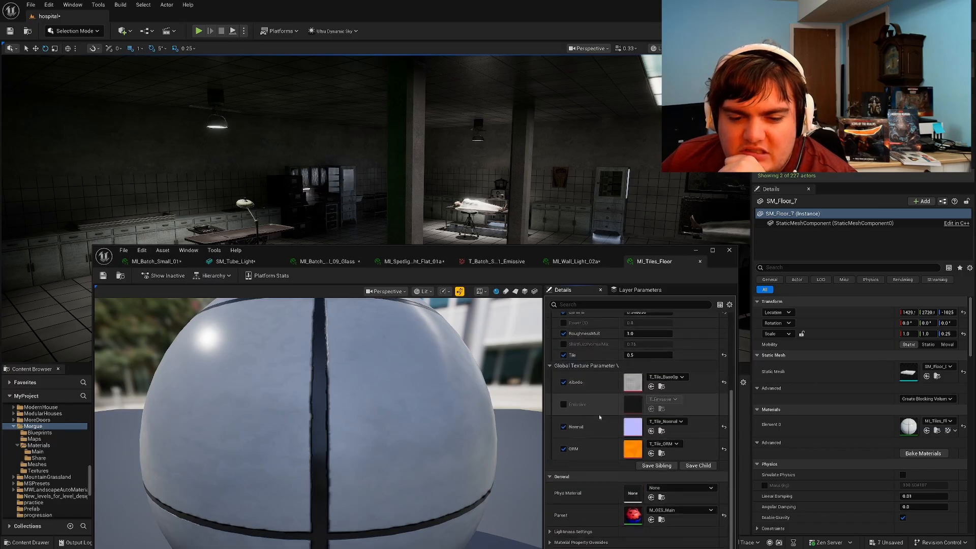
{"action": "left_click", "coordinate": [696, 252]}
Step: Search the whole project content for "dirt" and look through the results for decals
{"action": "left_click", "coordinate": [367, 384]}
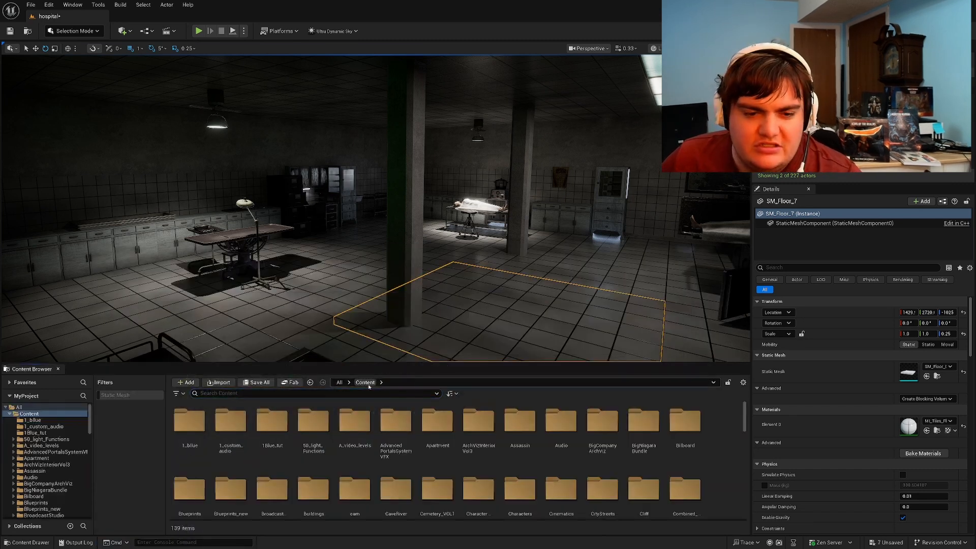
{"action": "right_click_drag", "start_coordinate": [583, 330], "coordinate": [538, 348]}
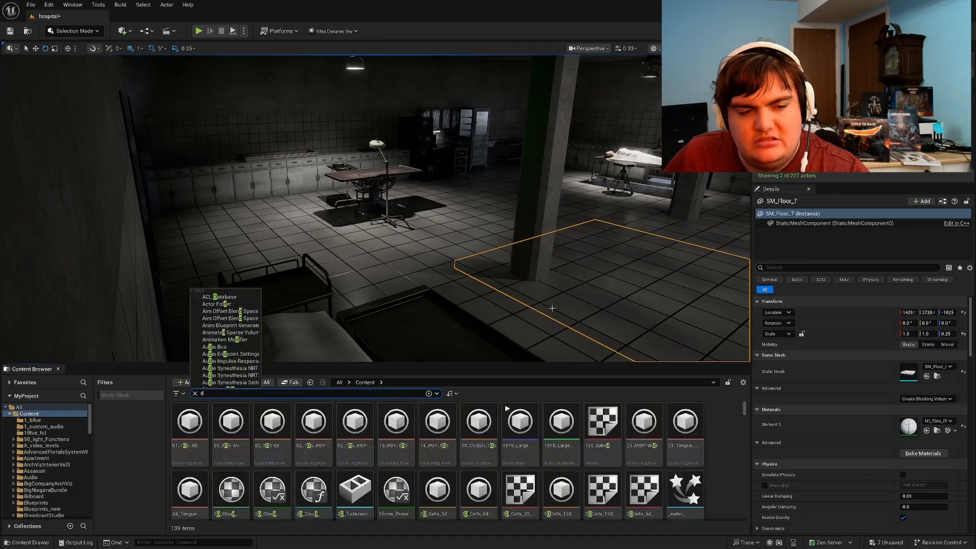
{"action": "type", "text": "rt"}
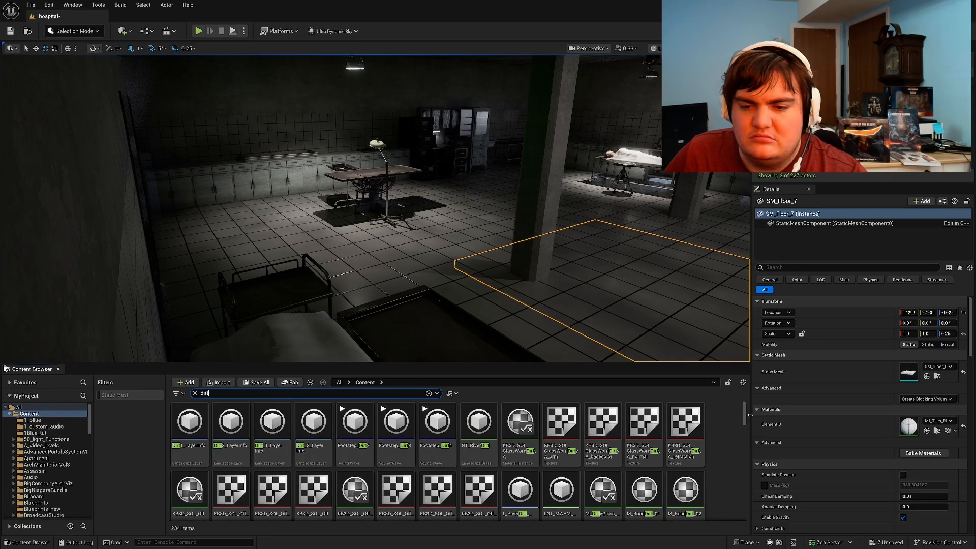
{"action": "left_click_drag", "start_coordinate": [745, 415], "coordinate": [747, 424]}
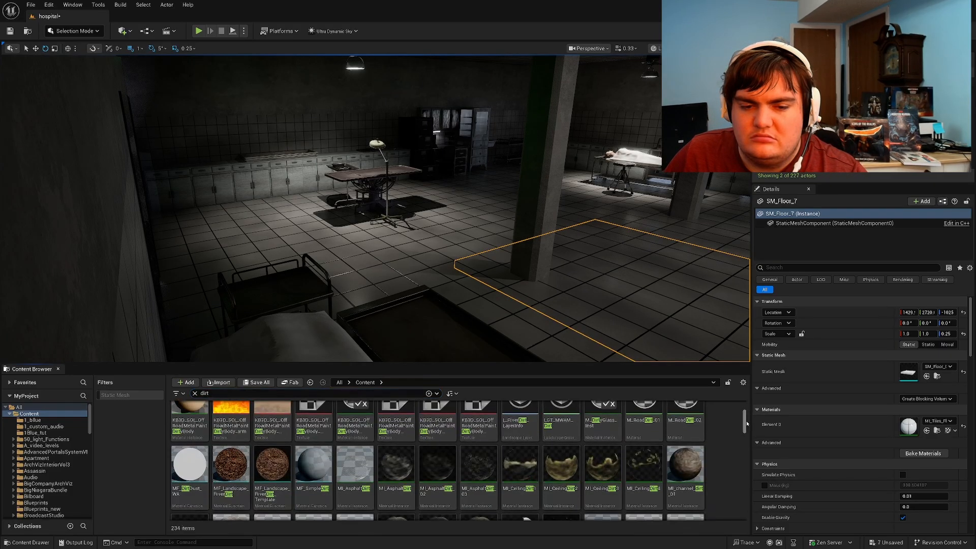
Step: Try out the MI_CeilingDirt3 decal on the morgue ceiling and remove it again
{"action": "left_click", "coordinate": [560, 457]}
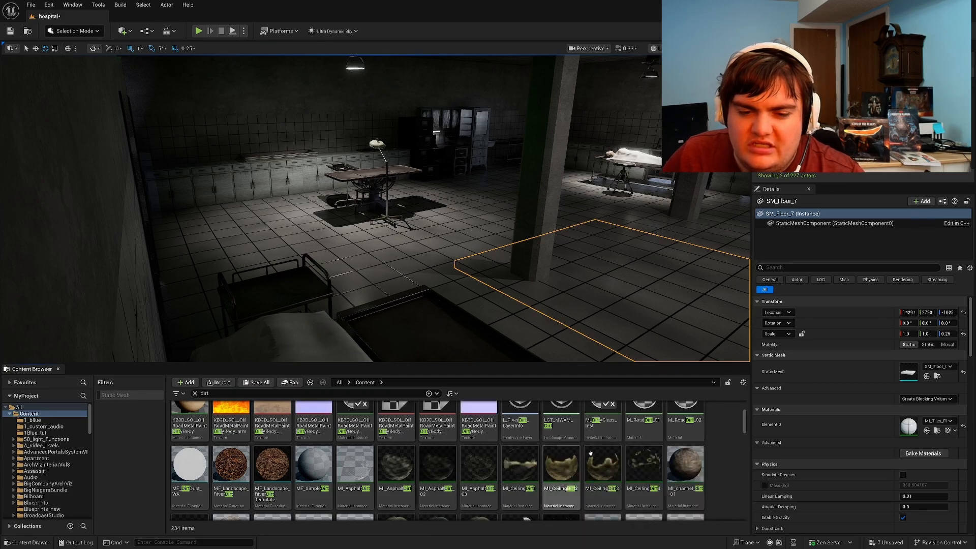
{"action": "right_click", "coordinate": [600, 353]}
{"action": "right_click_drag", "start_coordinate": [596, 329], "coordinate": [583, 405]}
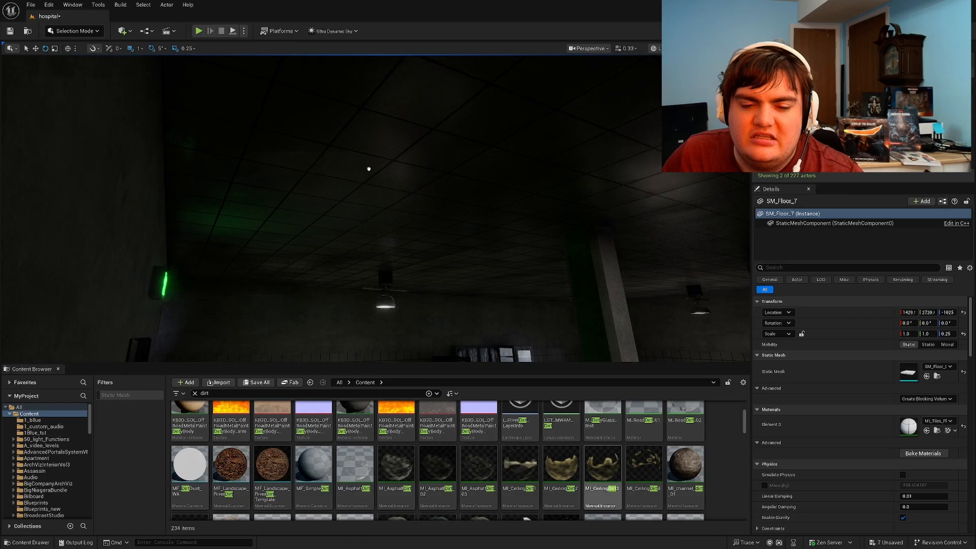
{"action": "left_click", "coordinate": [603, 464]}
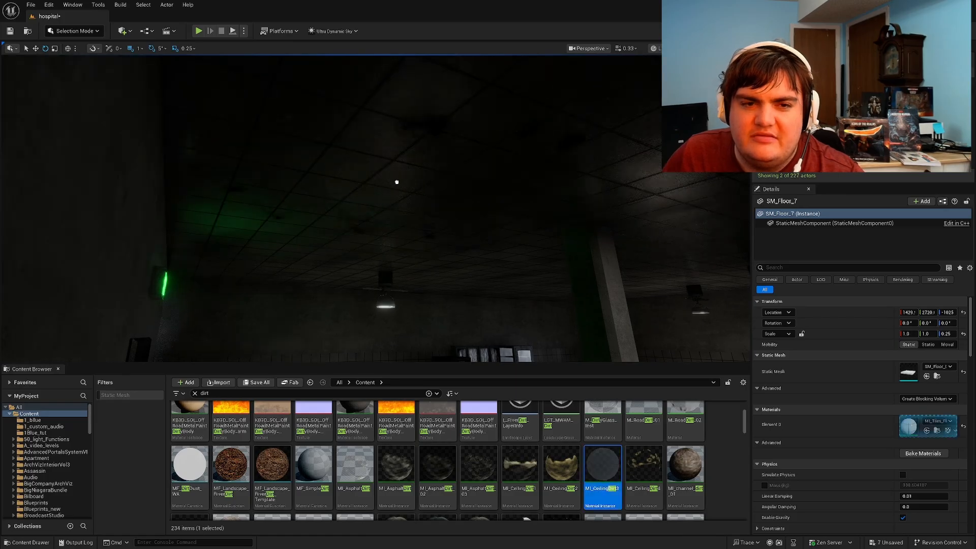
{"action": "left_click_drag", "start_coordinate": [398, 185], "coordinate": [408, 192]}
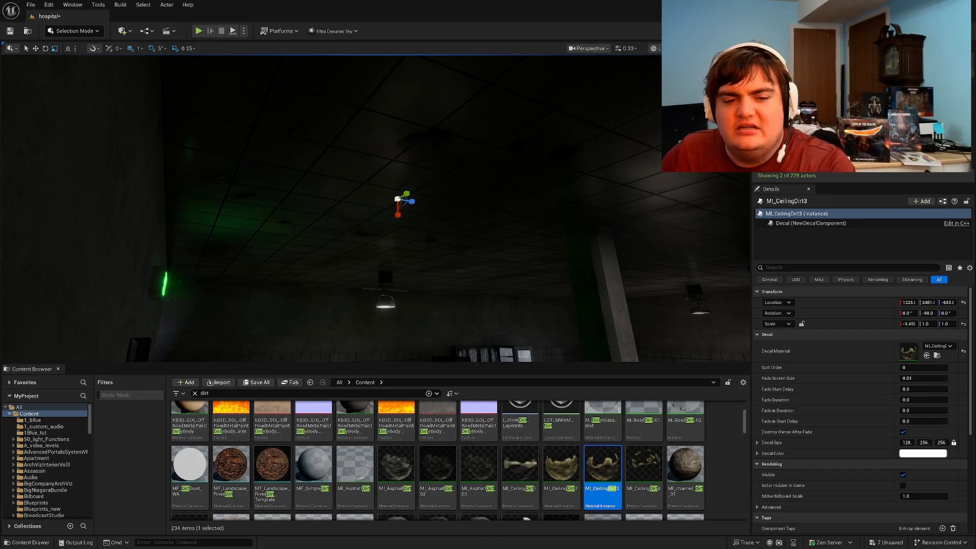
{"action": "right_click_drag", "start_coordinate": [398, 203], "coordinate": [413, 264]}
{"action": "key", "text": "Delete"}
Step: Place an MI_DirtDecal decal on the floor between the double doors and the autopsy table, with an X scale of 0.01
{"action": "scroll", "coordinate": [452, 451], "scroll_direction": "down", "scroll_amount": 2}
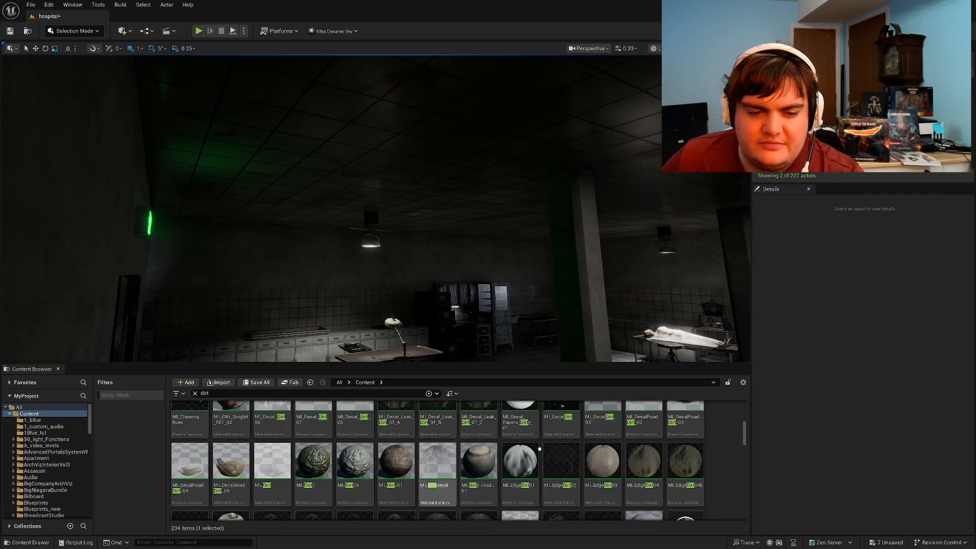
{"action": "right_click_drag", "start_coordinate": [404, 310], "coordinate": [443, 373]}
{"action": "left_click_drag", "start_coordinate": [437, 469], "coordinate": [511, 296]}
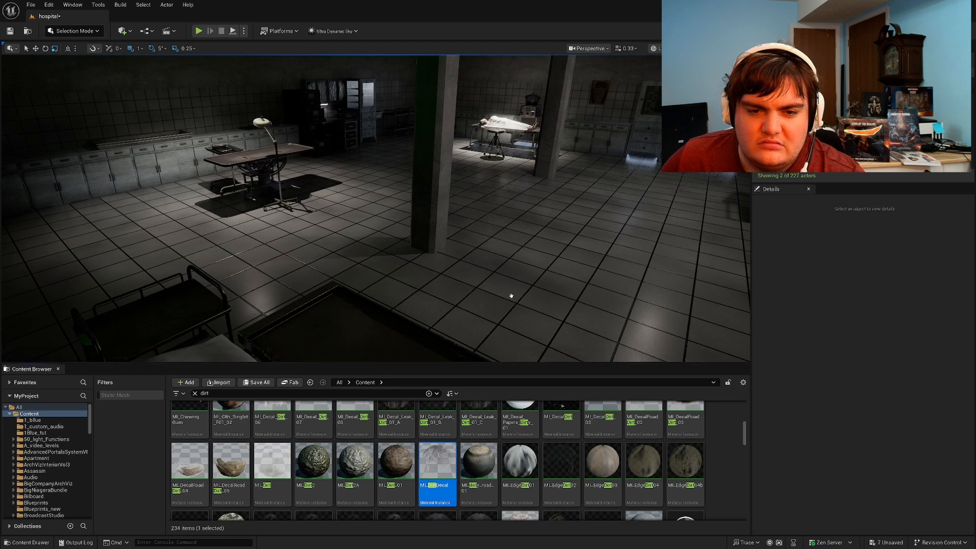
{"action": "left_click_drag", "start_coordinate": [548, 249], "coordinate": [183, 218]}
{"action": "key", "text": "f"}
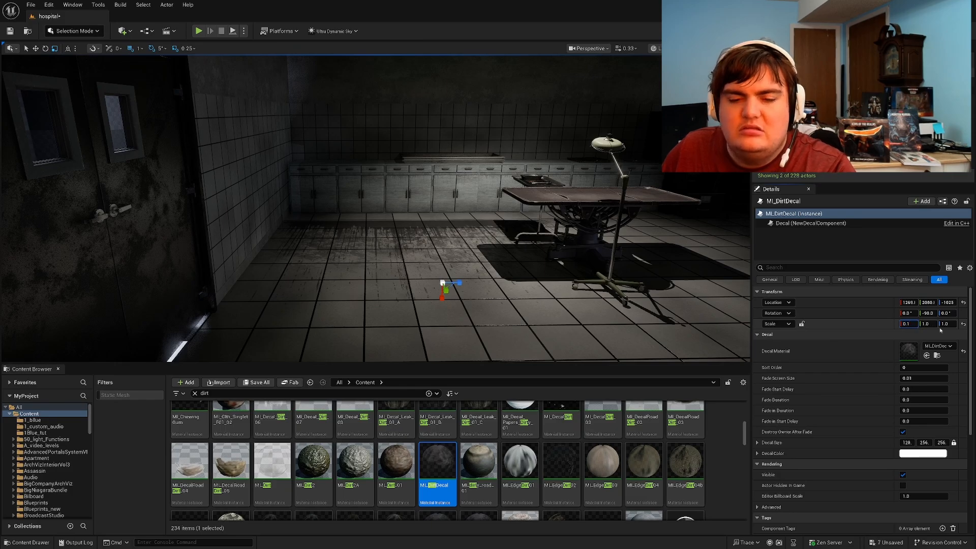
{"action": "right_click_drag", "start_coordinate": [504, 242], "coordinate": [440, 246]}
{"action": "key", "text": "w"}
{"action": "left_click_drag", "start_coordinate": [440, 234], "coordinate": [478, 209]}
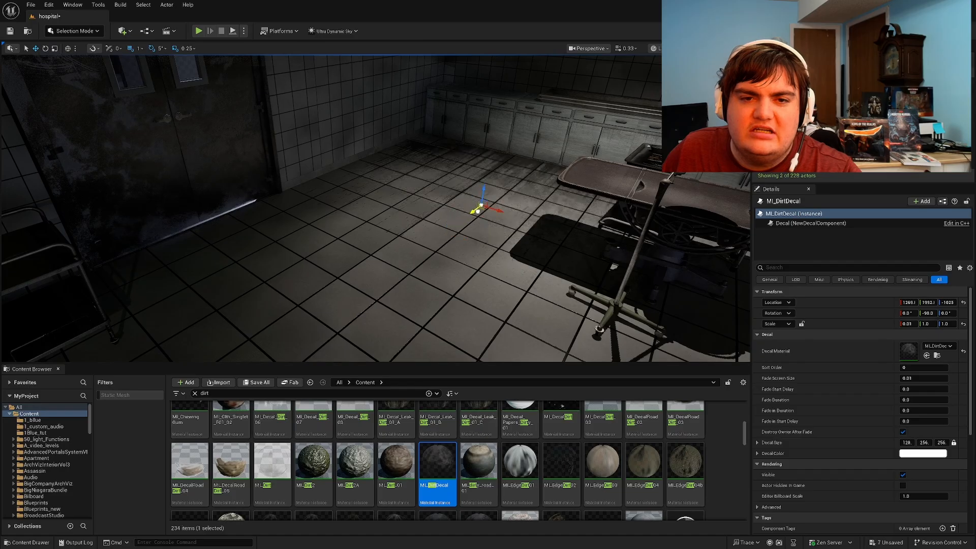
Step: Duplicate the dirt decal along the cabinets to the floor beyond the autopsy table
{"action": "right_click_drag", "start_coordinate": [480, 209], "coordinate": [395, 209]}
{"action": "left_click_drag", "start_coordinate": [393, 217], "coordinate": [528, 217], "text": "alt"}
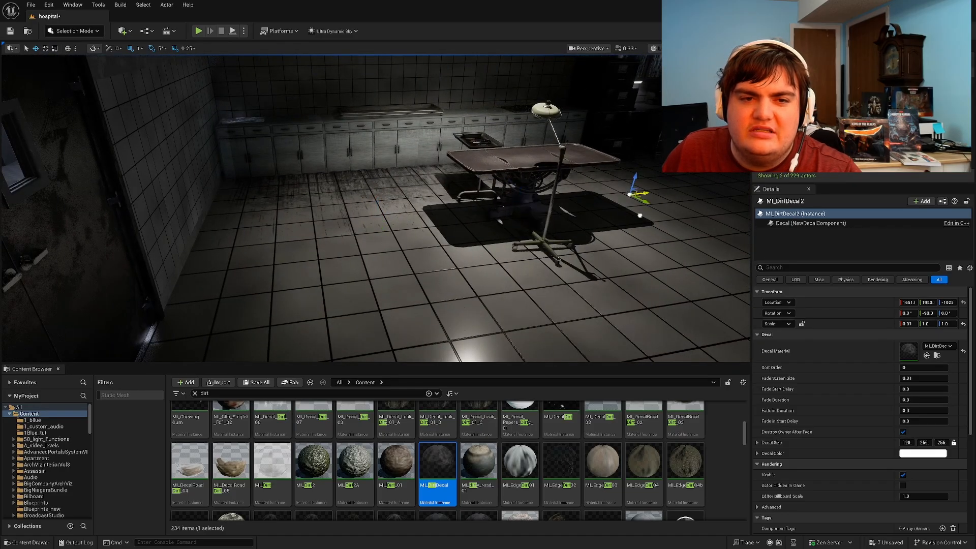
{"action": "right_click_drag", "start_coordinate": [639, 216], "coordinate": [686, 218]}
{"action": "right_click_drag", "start_coordinate": [570, 208], "coordinate": [560, 208]}
Step: Duplicate both dirt decals turned by about 180° and position the copies on the floor in front of the body storage lockers
{"action": "key", "text": "g"}
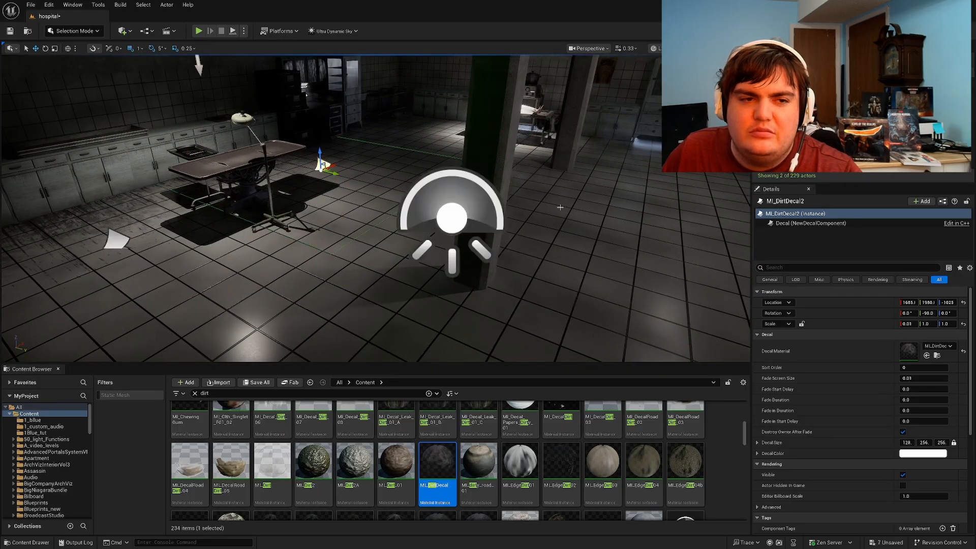
{"action": "left_click", "coordinate": [118, 243], "text": "ctrl"}
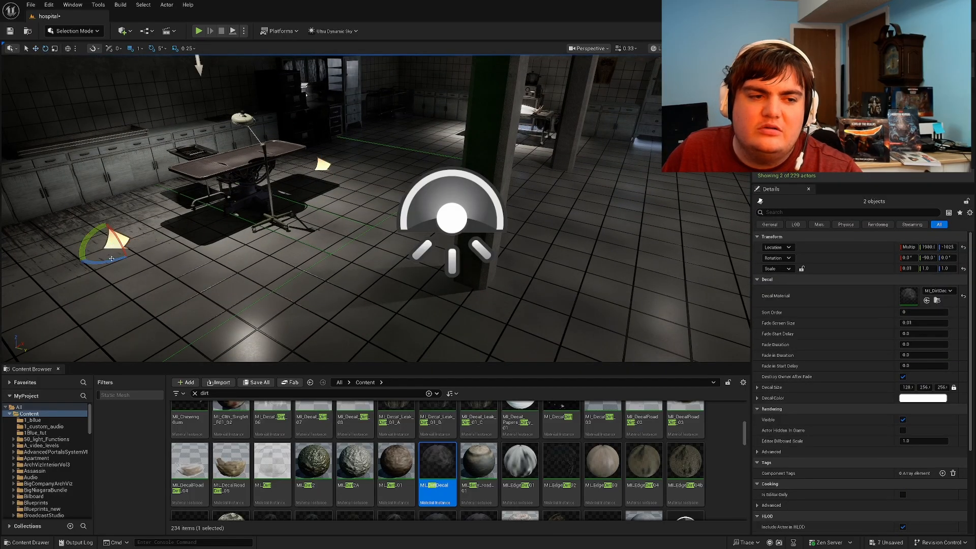
{"action": "left_click_drag", "start_coordinate": [105, 263], "coordinate": [13, 266], "text": "alt"}
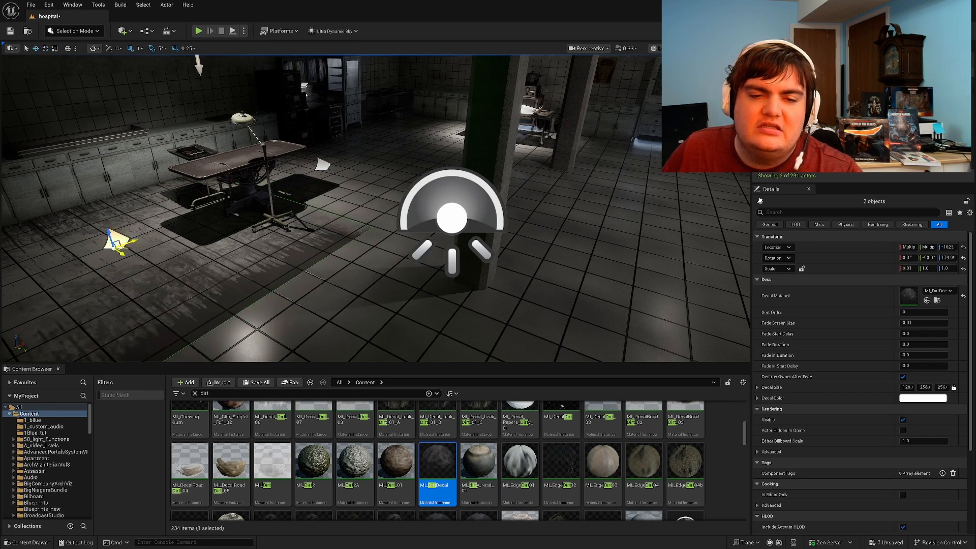
{"action": "left_click_drag", "start_coordinate": [121, 247], "coordinate": [587, 206]}
{"action": "right_click_drag", "start_coordinate": [495, 189], "coordinate": [605, 199]}
{"action": "key", "text": "d"}
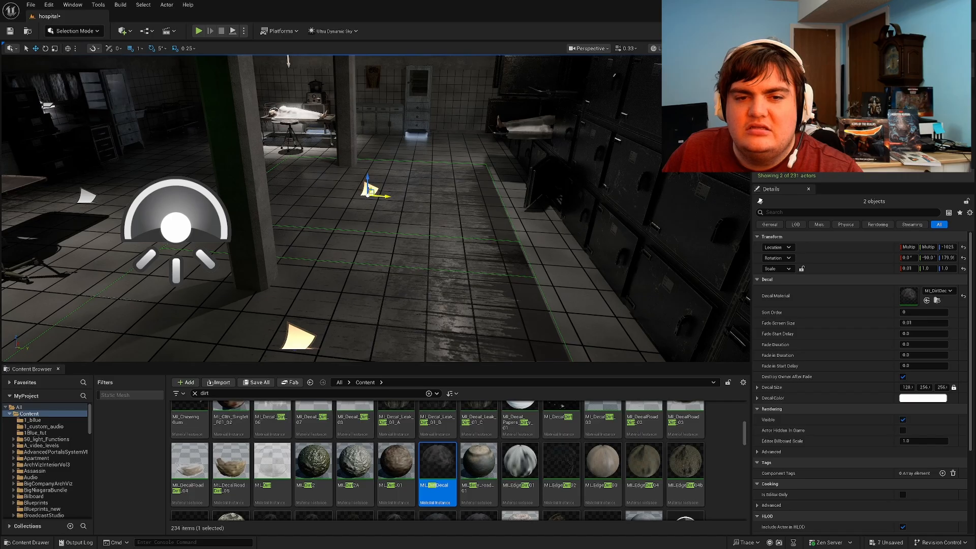
{"action": "left_click_drag", "start_coordinate": [368, 194], "coordinate": [421, 179]}
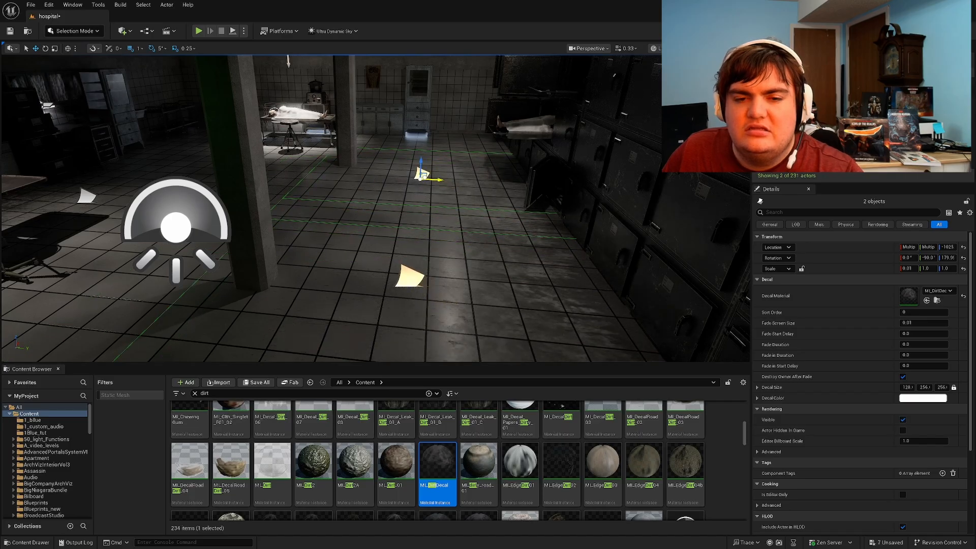
{"action": "key", "text": "Escape"}
{"action": "key", "text": "s"}
{"action": "right_click_drag", "start_coordinate": [421, 178], "coordinate": [315, 178]}
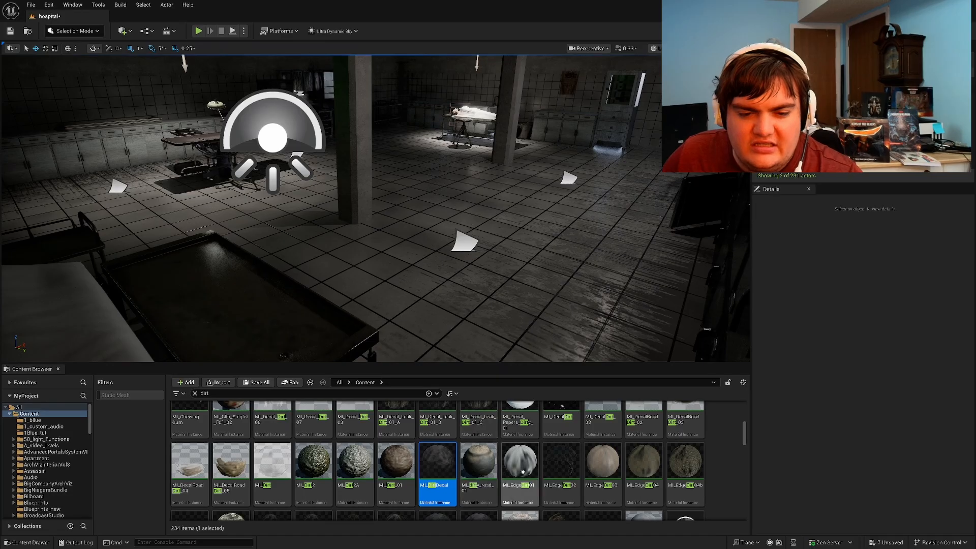
Step: Place an MI_Dirt decal on the middle of the floor near the two pillars and reduce its X scale
{"action": "scroll", "coordinate": [571, 461], "scroll_direction": "down", "scroll_amount": 1}
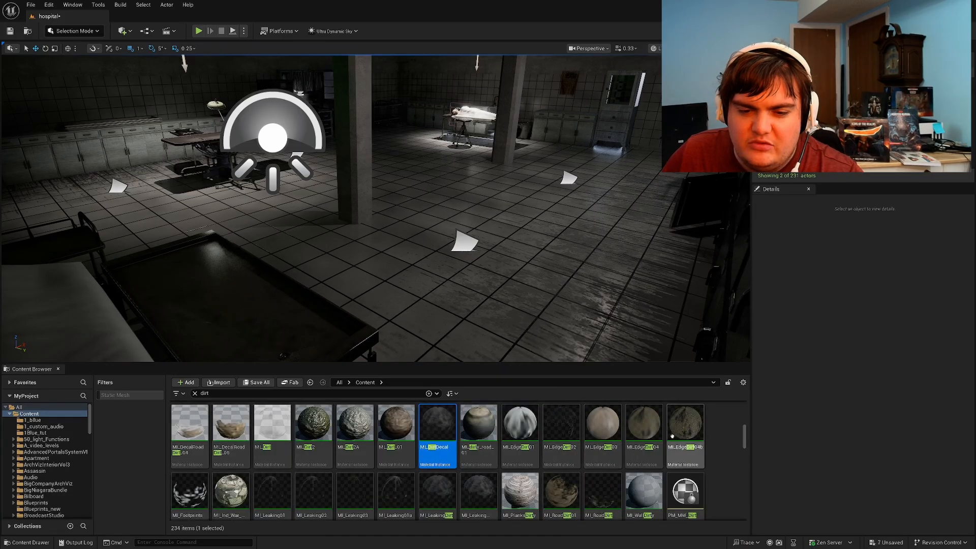
{"action": "scroll", "coordinate": [364, 460], "scroll_direction": "down", "scroll_amount": 1}
{"action": "right_click_drag", "start_coordinate": [447, 300], "coordinate": [440, 275]}
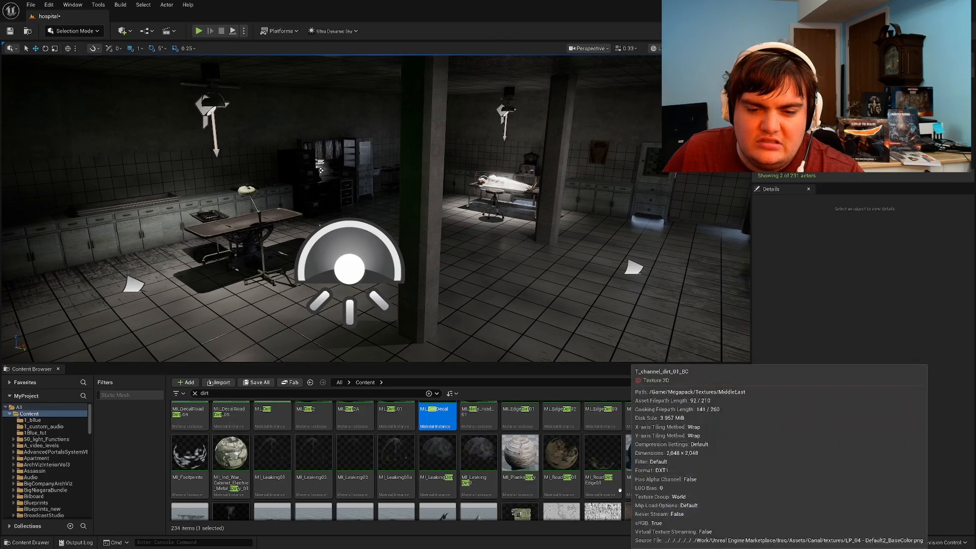
{"action": "scroll", "coordinate": [559, 468], "scroll_direction": "down", "scroll_amount": 1}
{"action": "scroll", "coordinate": [330, 441], "scroll_direction": "up", "scroll_amount": 2}
{"action": "left_click", "coordinate": [437, 427]}
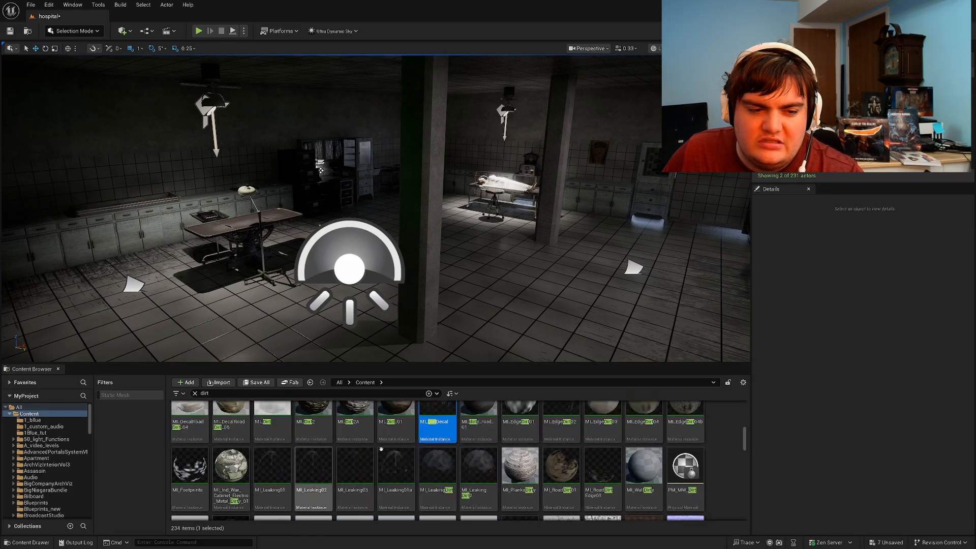
{"action": "left_click_drag", "start_coordinate": [521, 260], "coordinate": [471, 260]}
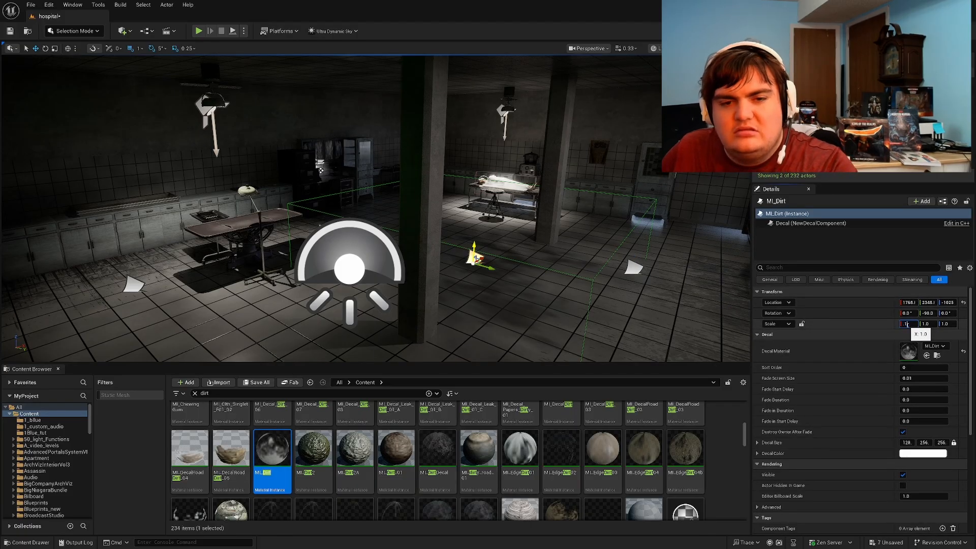
{"action": "right_click_drag", "start_coordinate": [634, 304], "coordinate": [592, 318]}
{"action": "key", "text": "Escape"}
{"action": "key", "text": "g"}
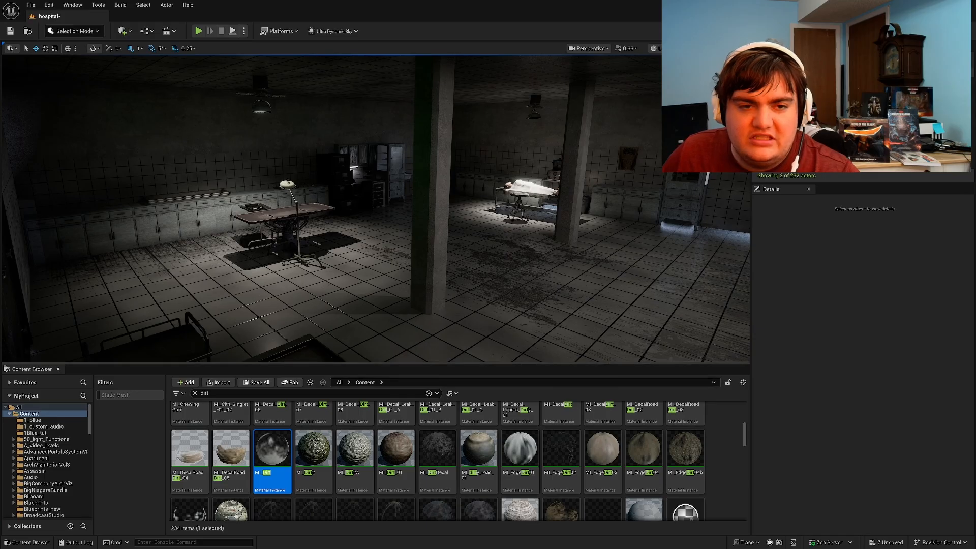
{"action": "mouse_move", "coordinate": [592, 317]}
{"action": "right_mouse_down"}
{"action": "mouse_move", "coordinate": [581, 319]}
{"action": "mouse_move", "coordinate": [599, 318]}
{"action": "right_mouse_up"}
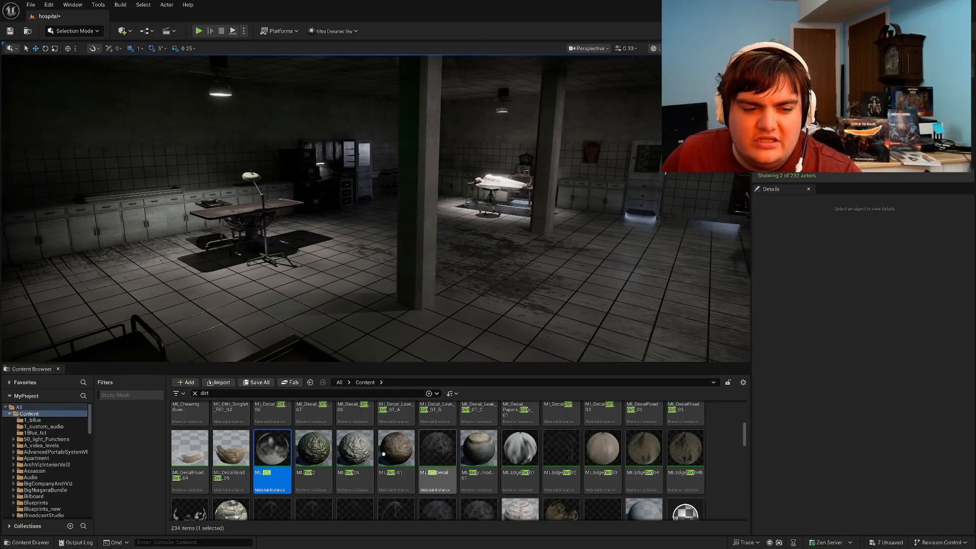
Step: Check the floor dirt from the far end of the room and save the hospital level with all modified assets
{"action": "scroll", "coordinate": [384, 454], "scroll_direction": "up", "scroll_amount": 6}
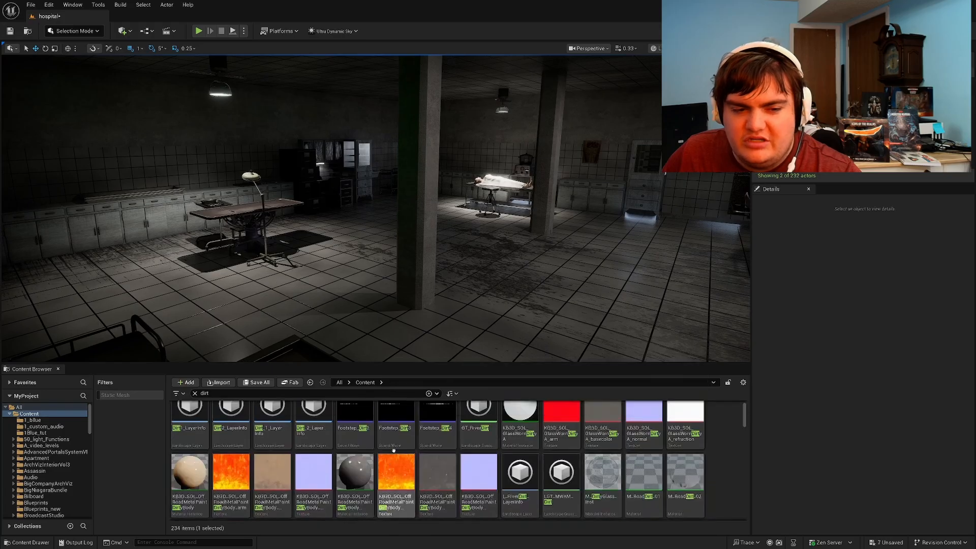
{"action": "scroll", "coordinate": [394, 451], "scroll_direction": "up", "scroll_amount": 1}
{"action": "right_click_drag", "start_coordinate": [584, 296], "coordinate": [478, 301]}
{"action": "key", "text": "w"}
{"action": "key", "text": "w"}
{"action": "key", "text": "s"}
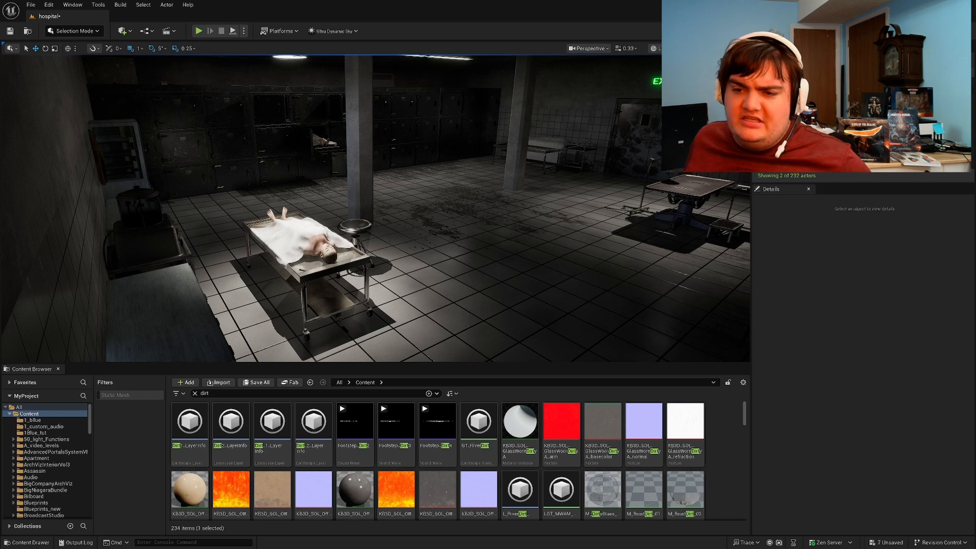
{"action": "left_click", "coordinate": [887, 543]}
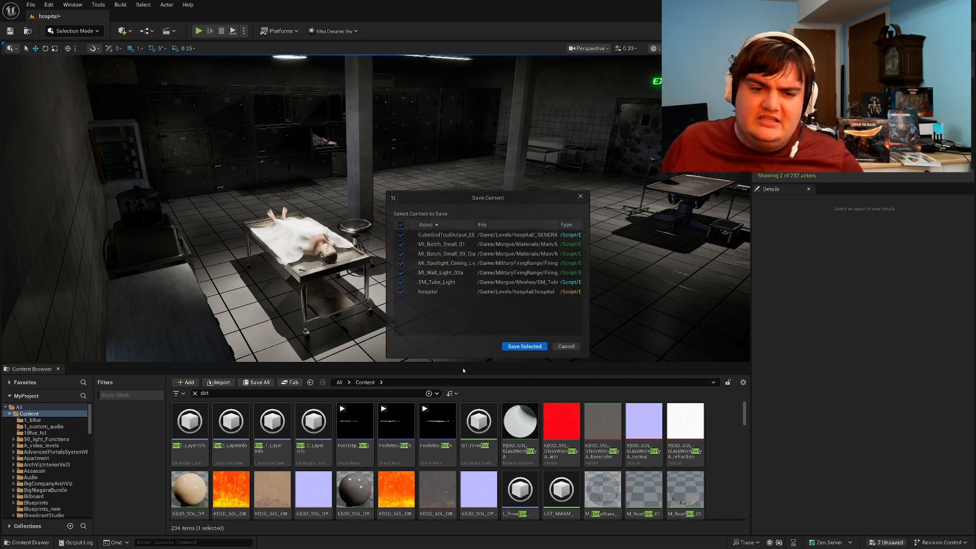
{"action": "left_click", "coordinate": [525, 347]}
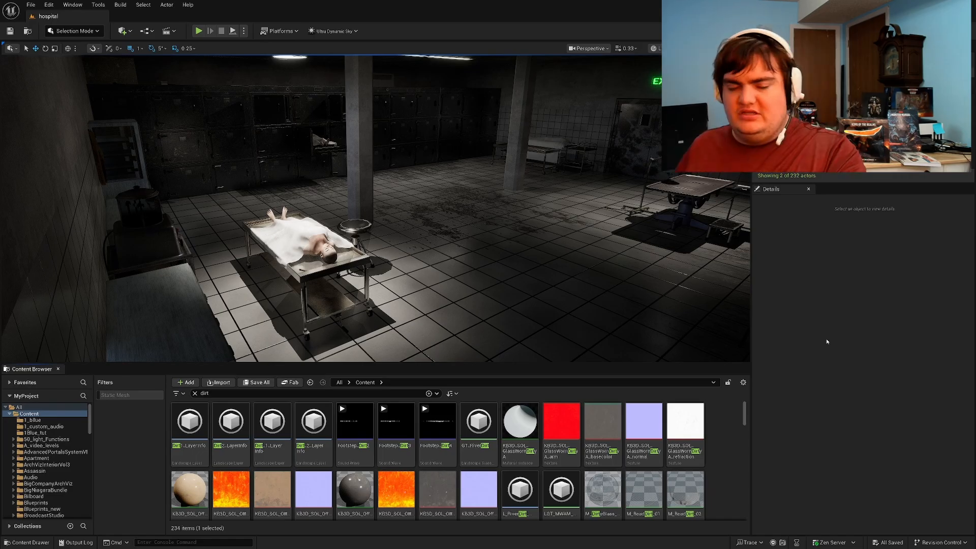
Step: Select both concrete pillars in the full-screen view and nudge them slightly along their vertical axis
{"action": "right_click_drag", "start_coordinate": [508, 229], "coordinate": [661, 208]}
{"action": "right_click_drag", "start_coordinate": [644, 309], "coordinate": [519, 310]}
{"action": "key", "text": "F11"}
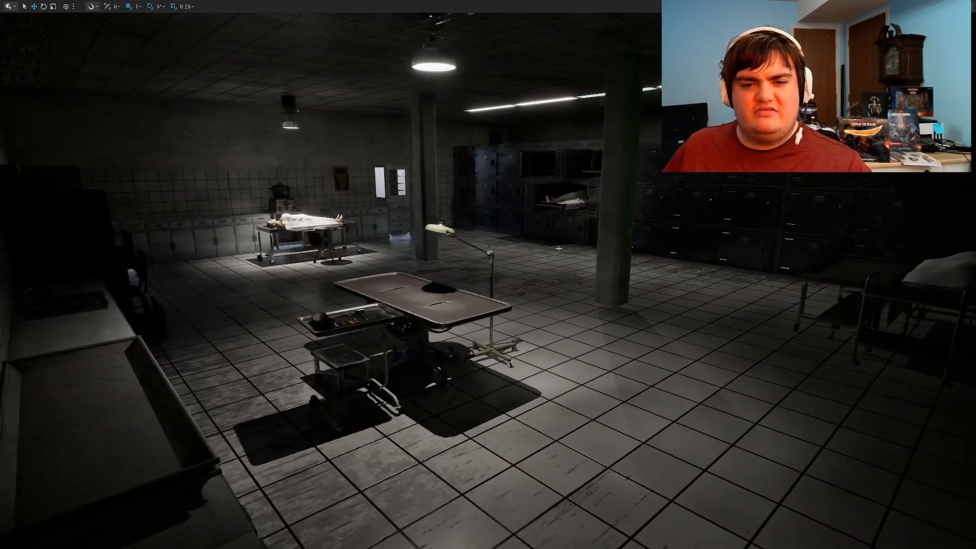
{"action": "left_click", "coordinate": [623, 265]}
{"action": "left_click", "coordinate": [622, 264]}
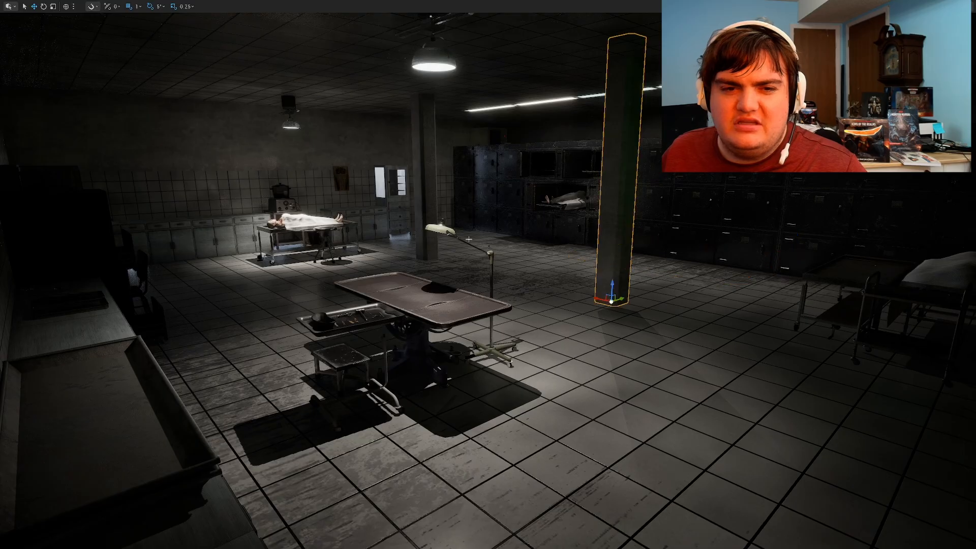
{"action": "left_click", "coordinate": [430, 191], "text": "ctrl"}
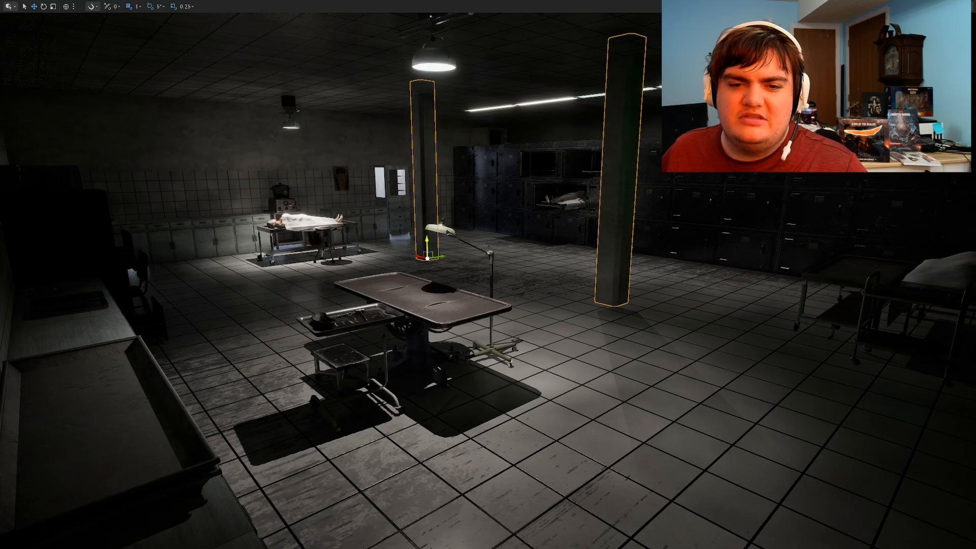
{"action": "left_click_drag", "start_coordinate": [428, 243], "coordinate": [428, 245]}
{"action": "key", "text": "Escape"}
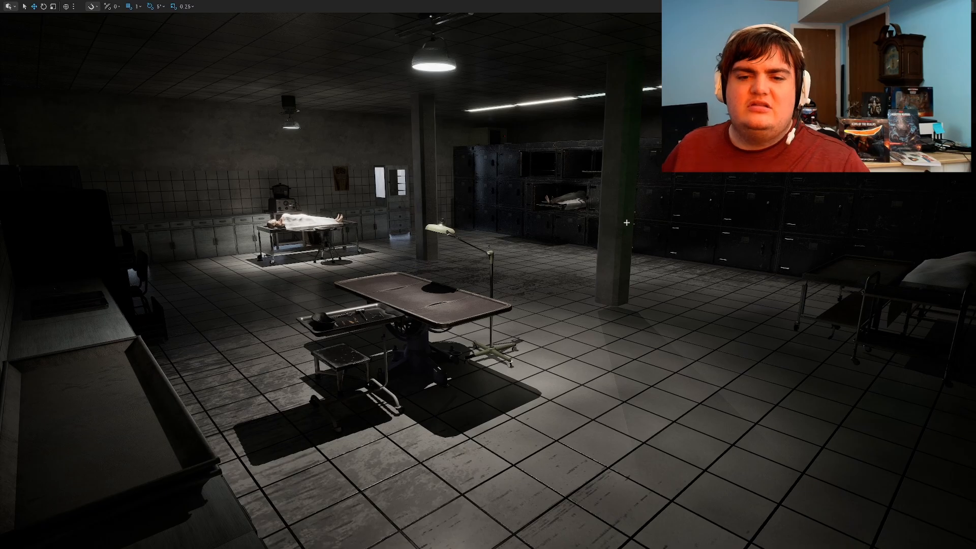
Step: Nudge the pillar nearest the lockers slightly downward and view the room without editor icons
{"action": "key", "text": "g"}
{"action": "left_click", "coordinate": [598, 258]}
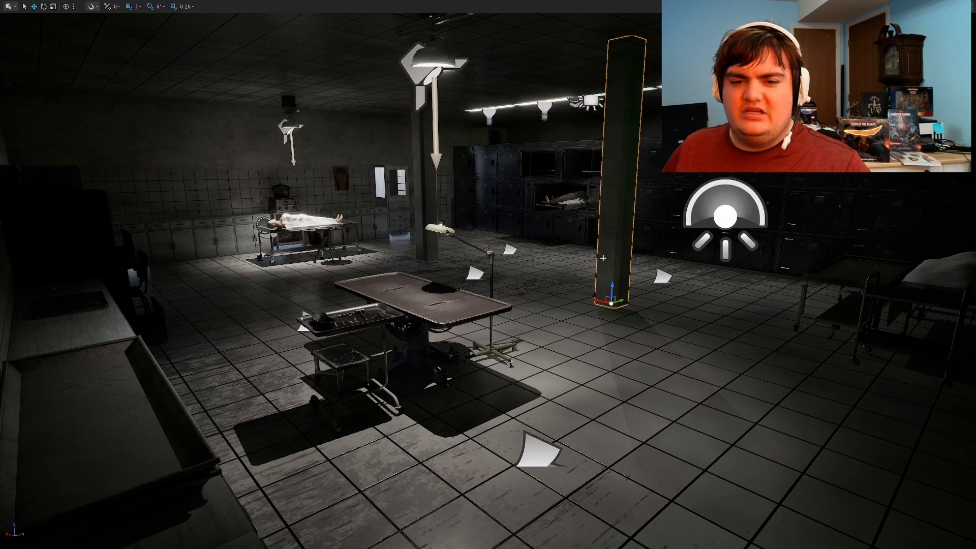
{"action": "left_click_drag", "start_coordinate": [614, 286], "coordinate": [612, 290]}
{"action": "key", "text": "Escape"}
{"action": "key", "text": "s"}
{"action": "right_click_drag", "start_coordinate": [628, 275], "coordinate": [648, 249]}
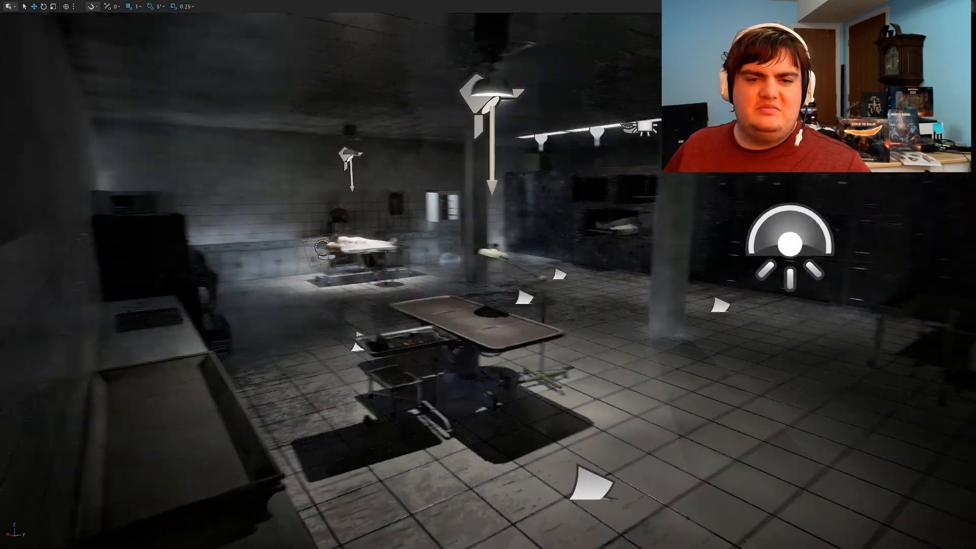
{"action": "key", "text": "g"}
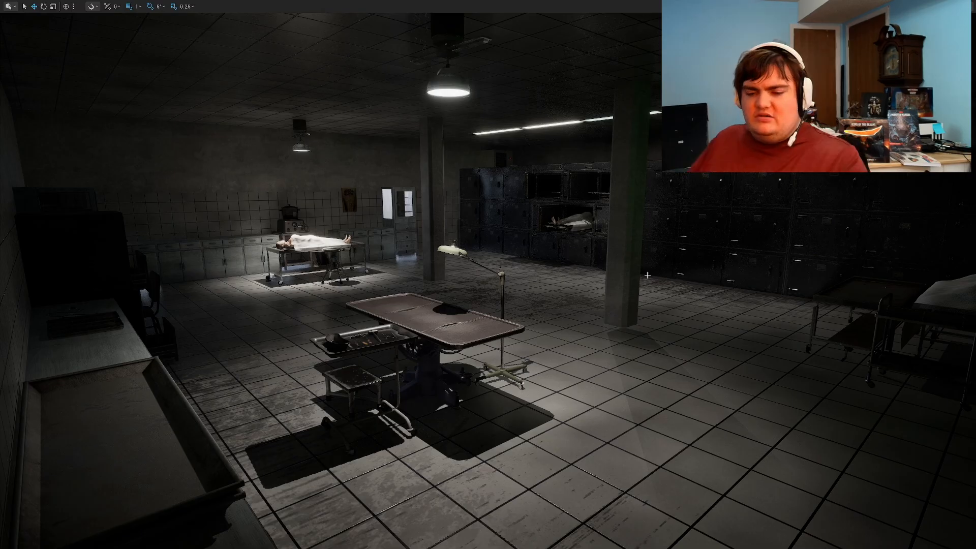
Step: Review the finished morgue in the full-screen view from the corner by the autopsy table
{"action": "key", "text": "F11"}
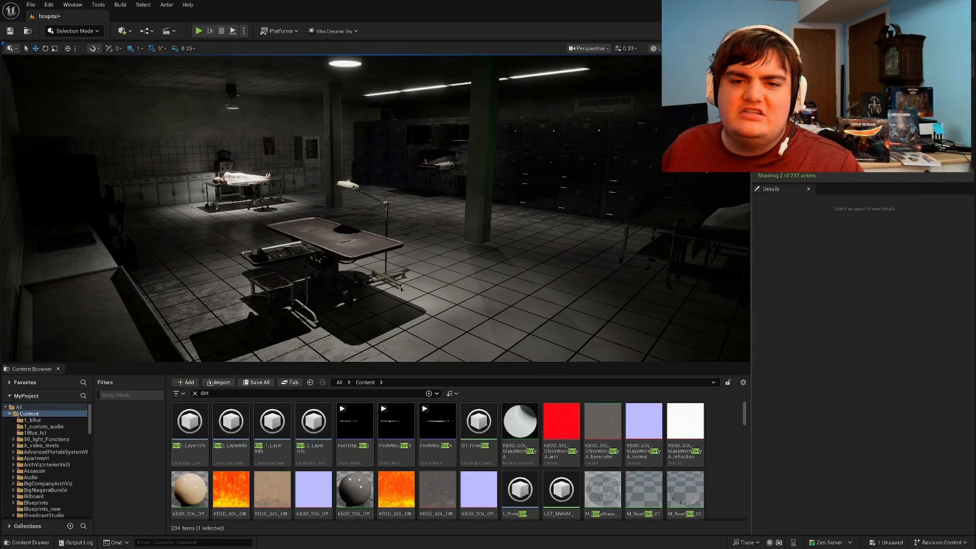
{"action": "key", "text": "F11"}
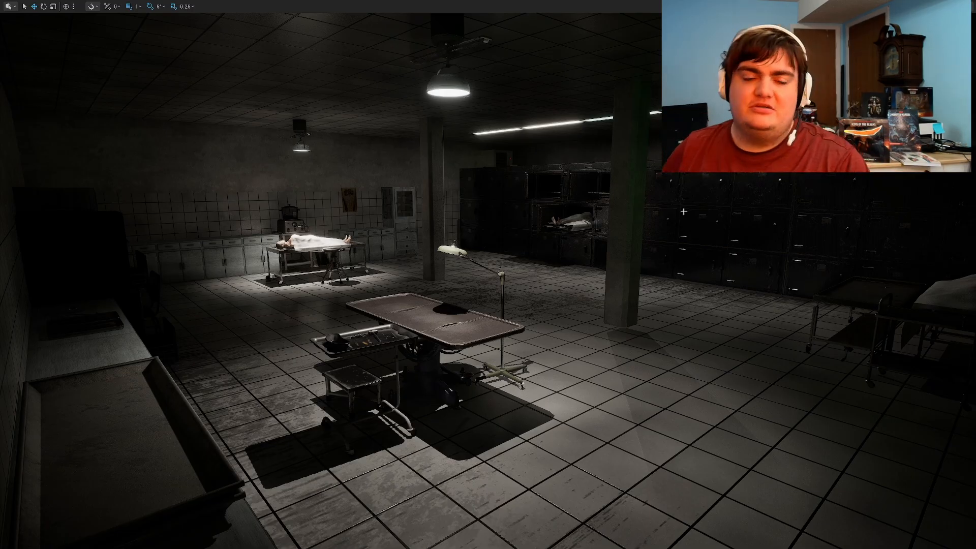
{"action": "right_click_drag", "start_coordinate": [683, 212], "coordinate": [698, 214]}
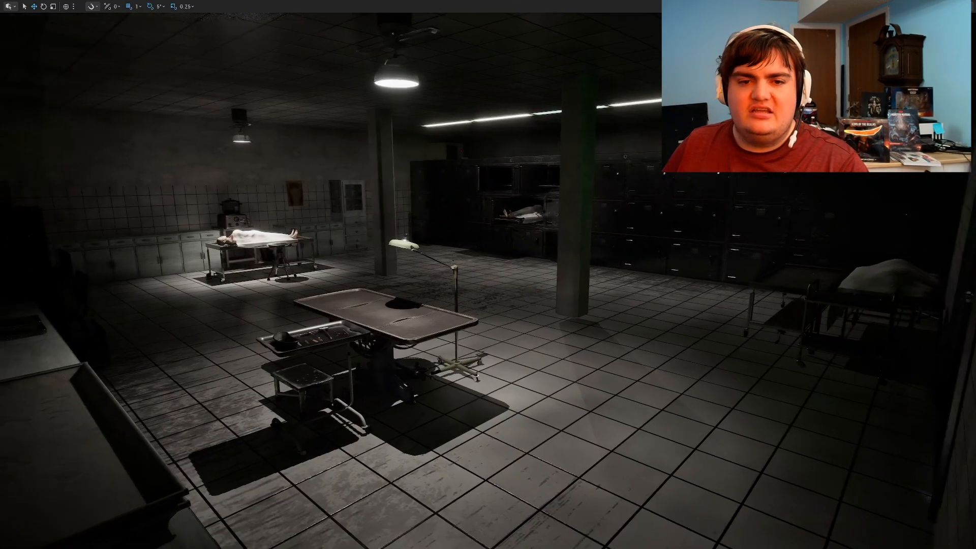
{"action": "right_click_drag", "start_coordinate": [596, 242], "coordinate": [577, 237]}
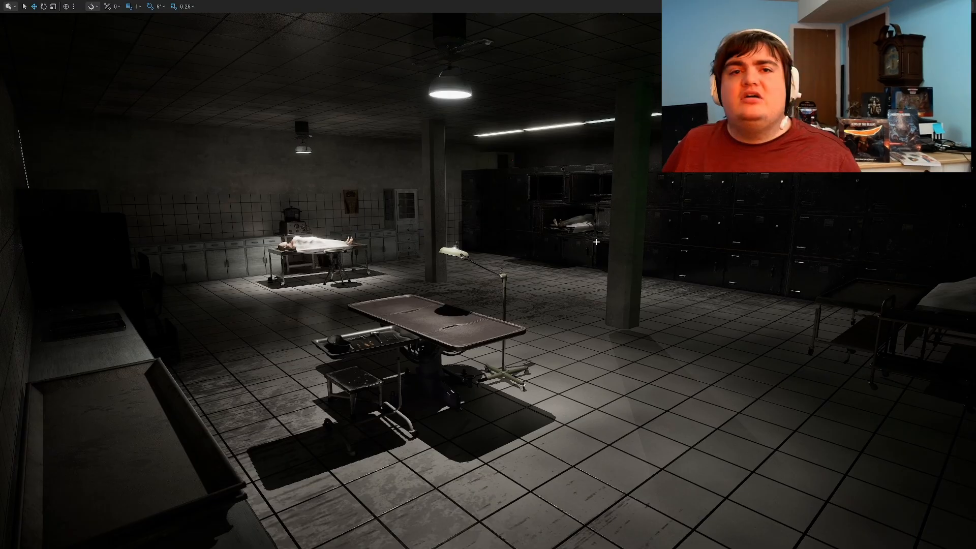